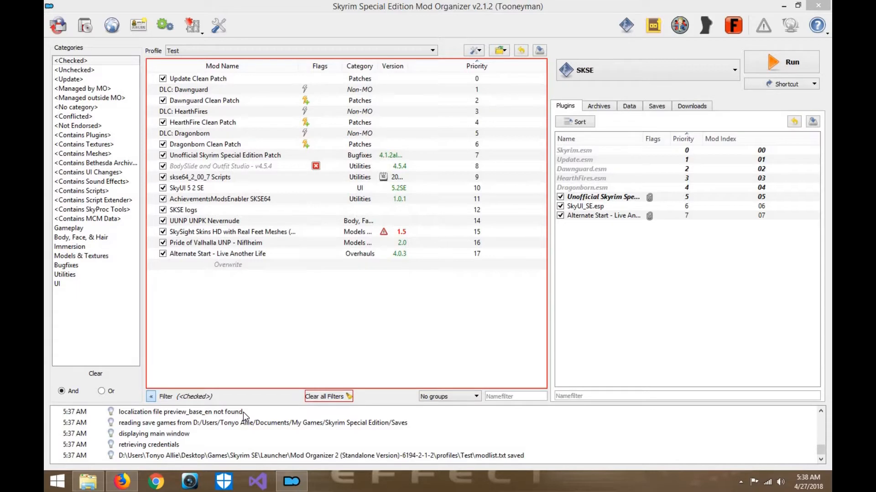
- Switch to Firefox and review the Bethesda Launcher download link and the GitHub release pages for smash and zedit
{"action": "left_click", "coordinate": [122, 480]}
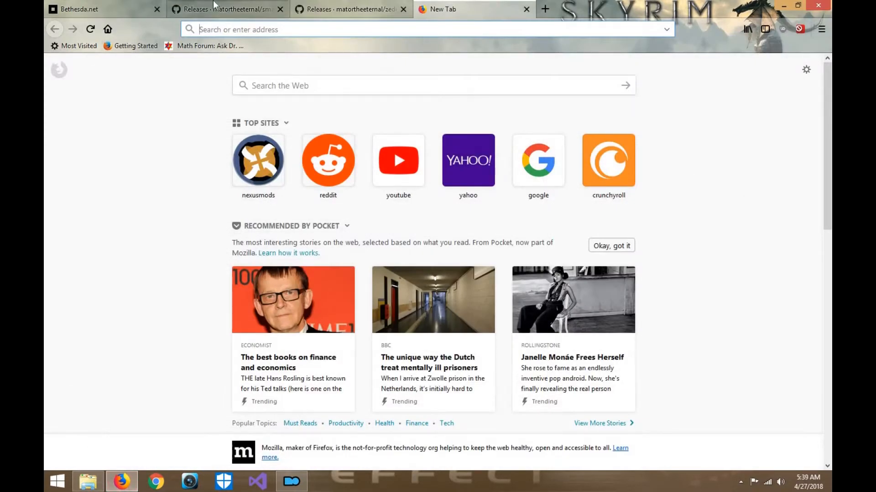
{"action": "left_click", "coordinate": [101, 9]}
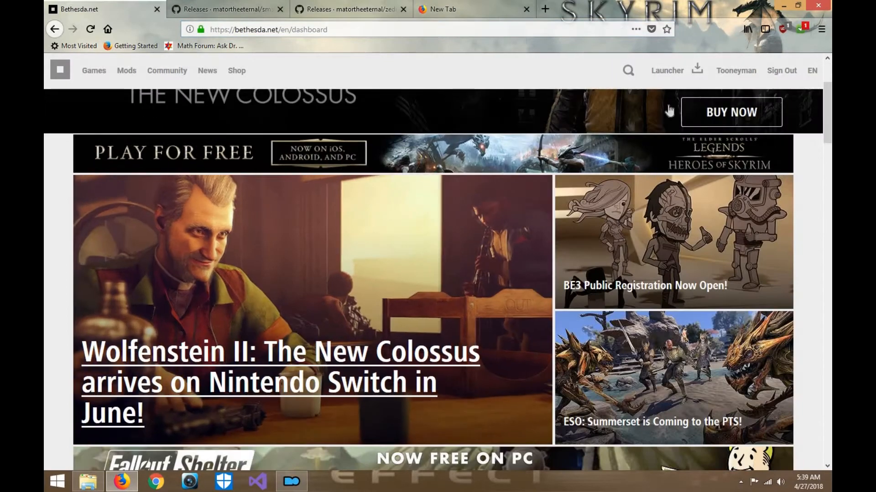
{"action": "left_click", "coordinate": [669, 82]}
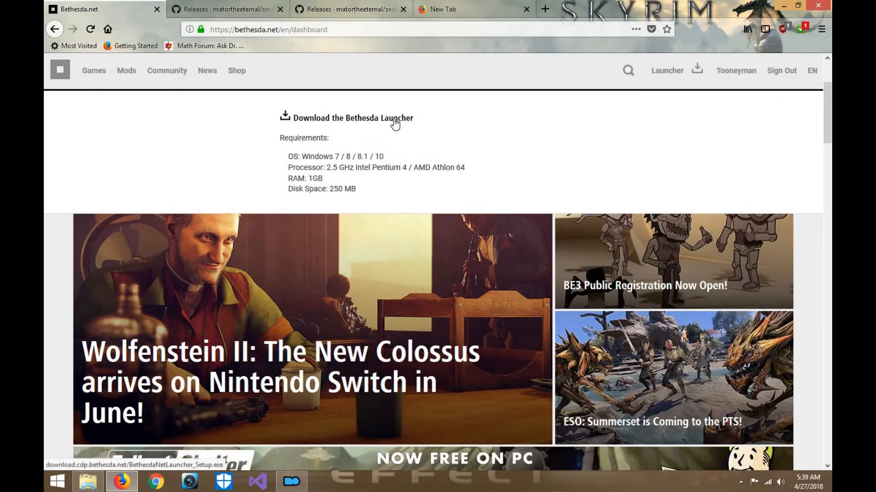
{"action": "left_click", "coordinate": [228, 10]}
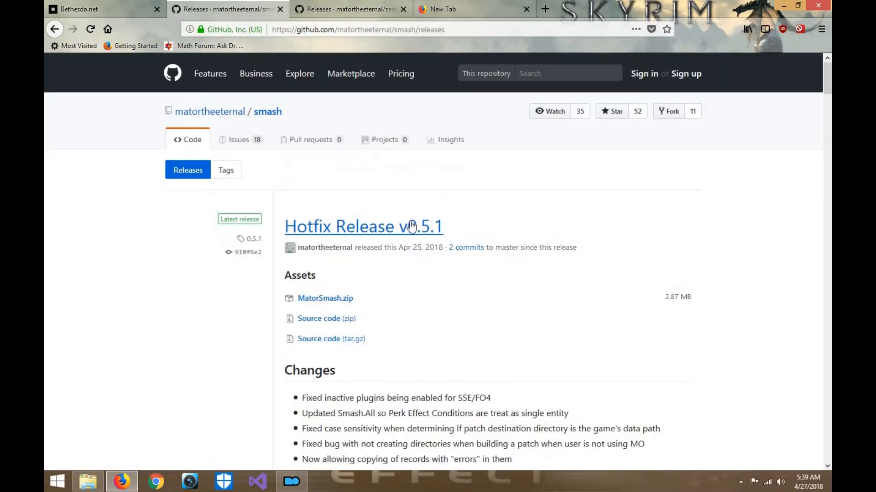
{"action": "left_click", "coordinate": [347, 9]}
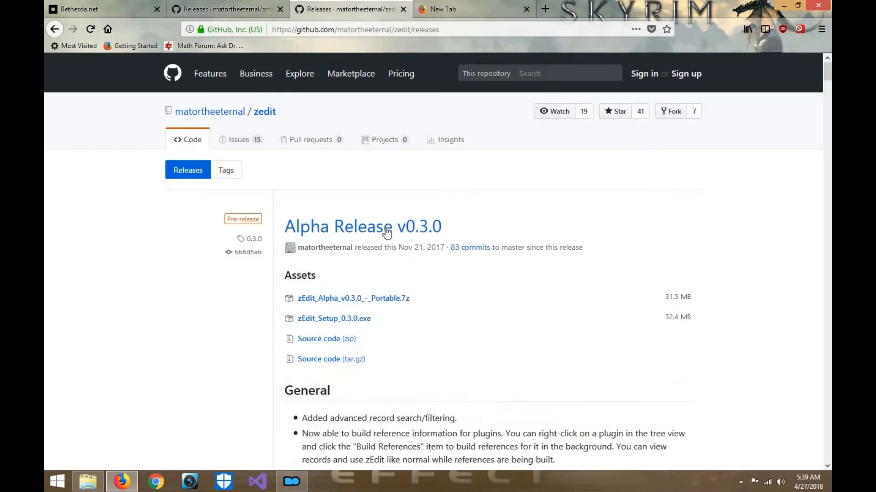
{"action": "left_click", "coordinate": [474, 9]}
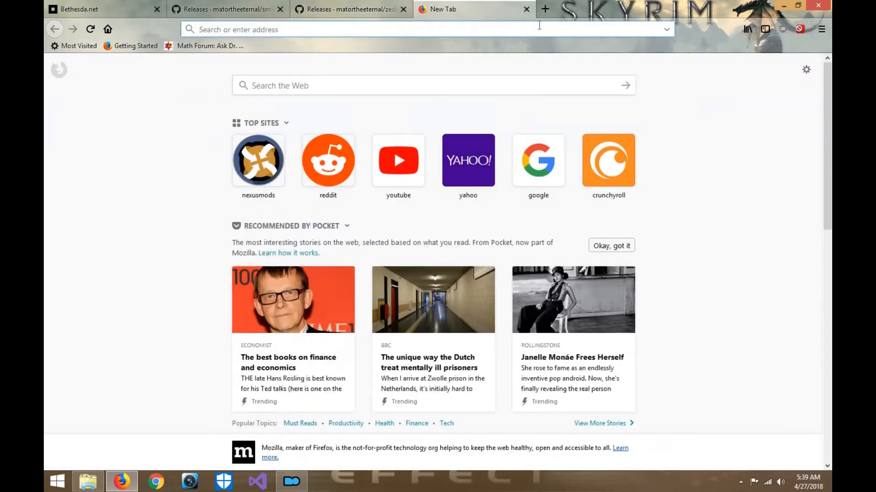
{"action": "left_click", "coordinate": [783, 6]}
{"action": "left_click", "coordinate": [642, 68]}
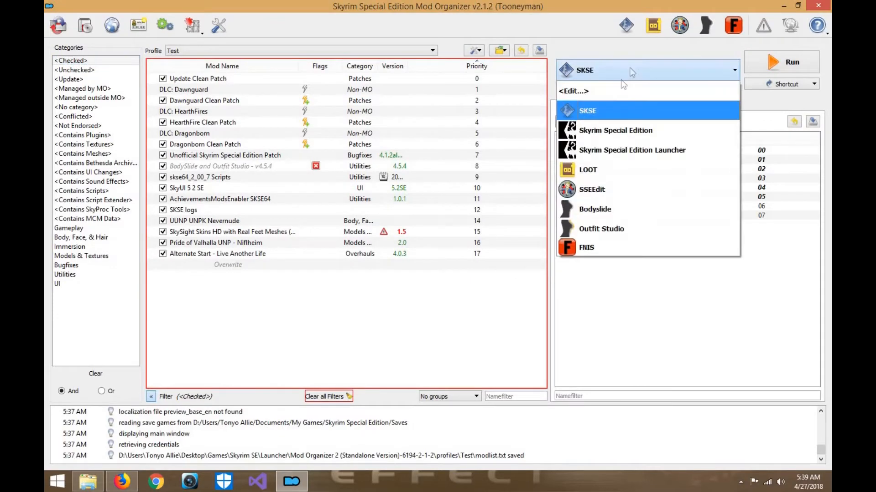
{"action": "left_click", "coordinate": [132, 480]}
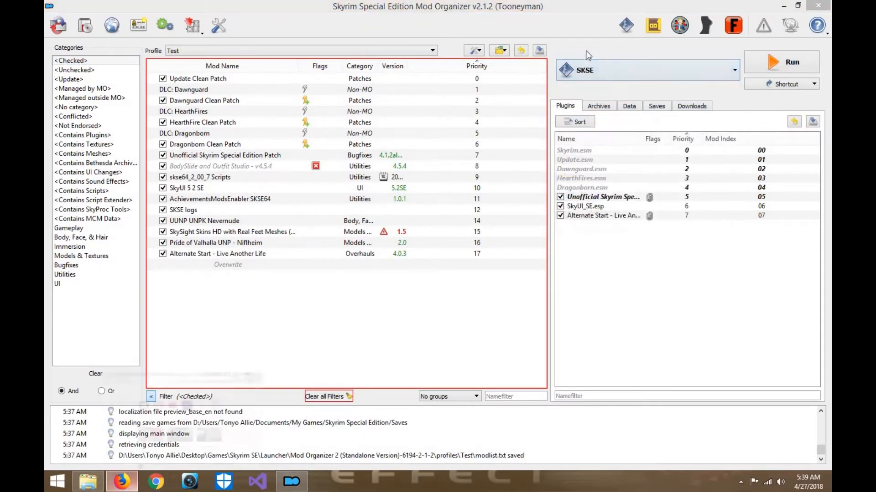
- Search the web for "CBP Physics" and open its mod page on Skyrim Special Edition Nexus
{"action": "type", "text": "CPB P"}
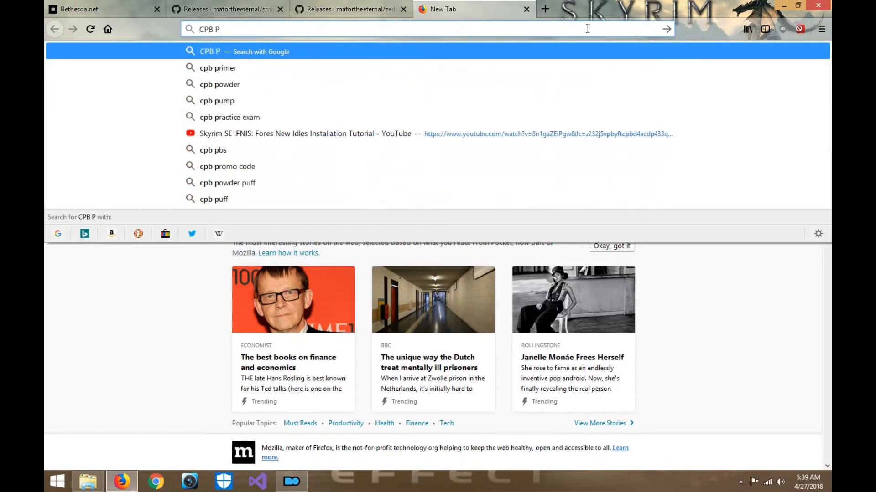
{"action": "key", "text": "BackSpace"}
{"action": "key", "text": "BackSpace"}
{"action": "key", "text": "BackSpace"}
{"action": "key", "text": "BackSpace"}
{"action": "type", "text": "BP"}
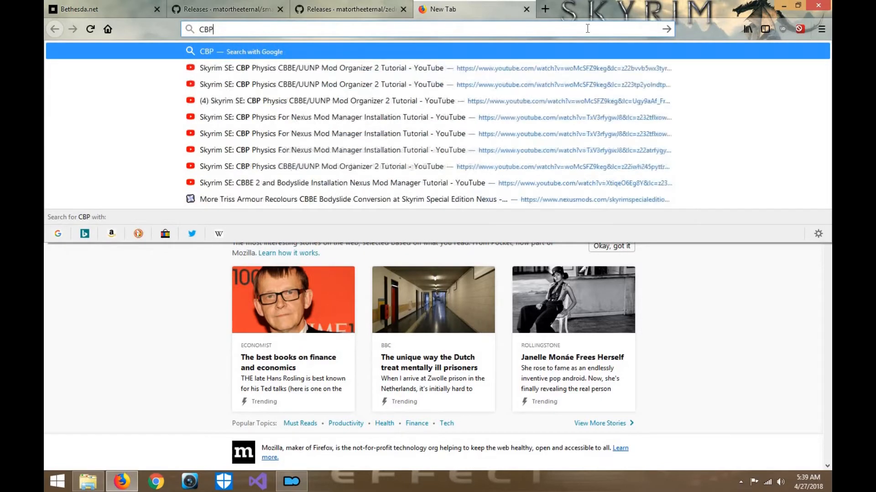
{"action": "type", "text": " Physics"}
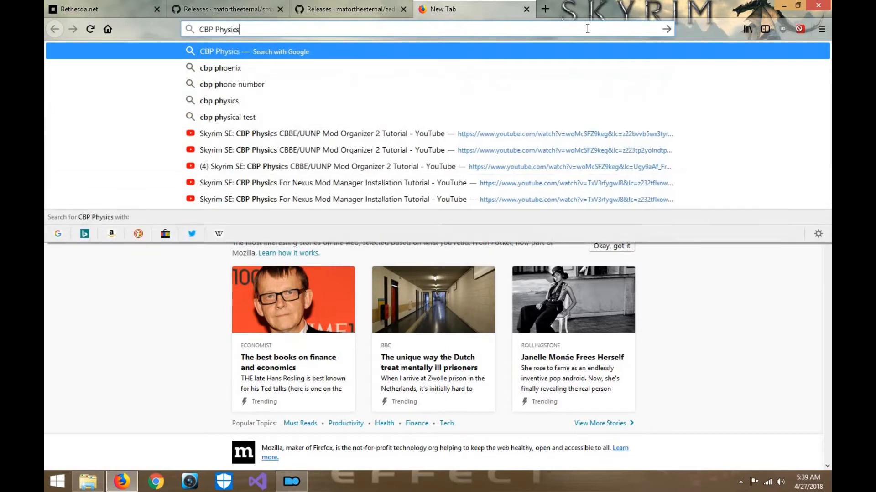
{"action": "key", "text": "Return"}
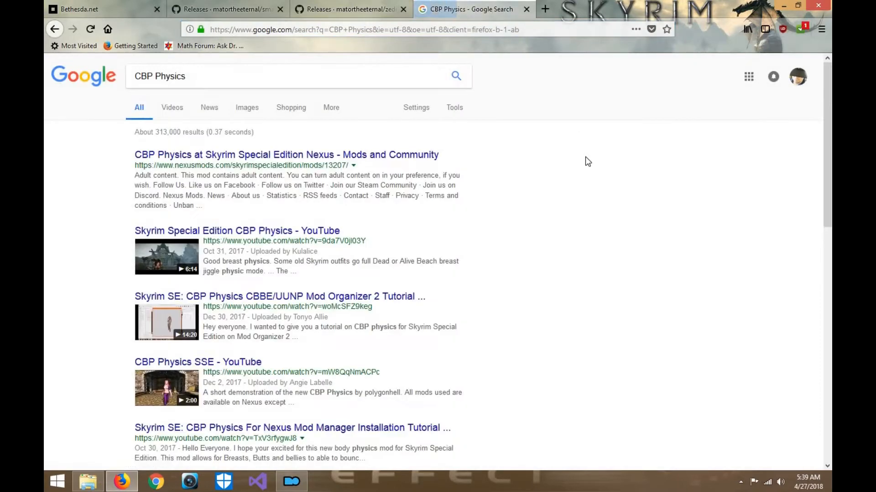
{"action": "left_click", "coordinate": [274, 155]}
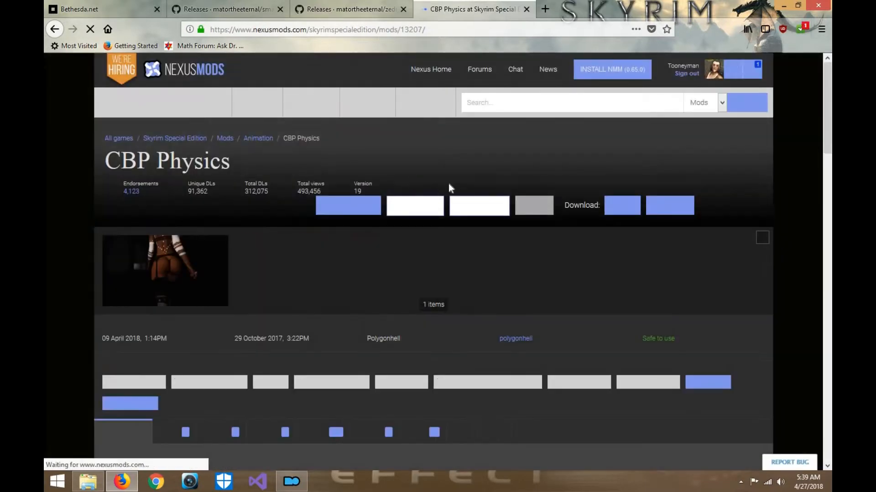
{"action": "scroll", "coordinate": [448, 183], "scroll_direction": "down", "scroll_amount": 3}
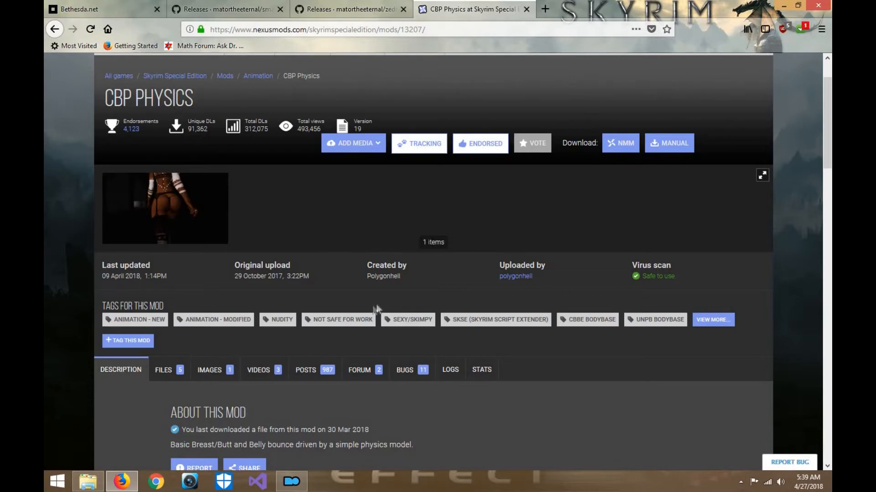
- Open the Downloads folder in File Explorer and run BethesdaNetLauncher_Setup.exe
{"action": "left_click", "coordinate": [46, 6]}
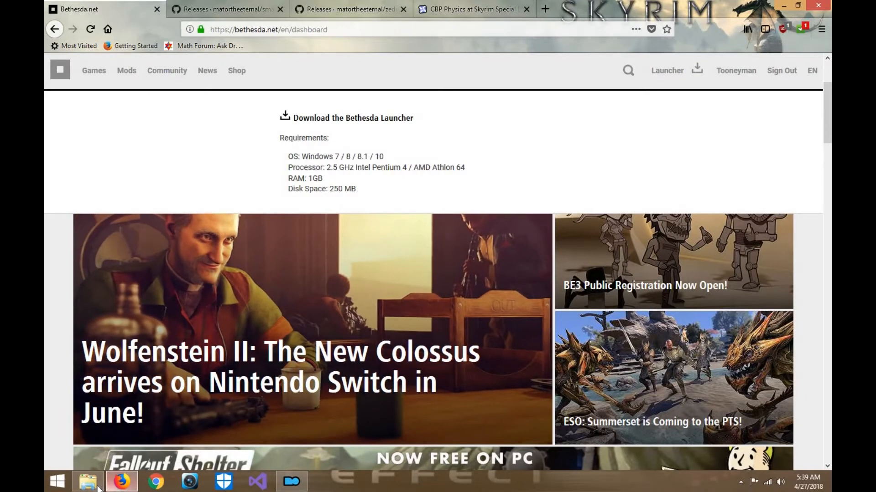
{"action": "left_click", "coordinate": [88, 482]}
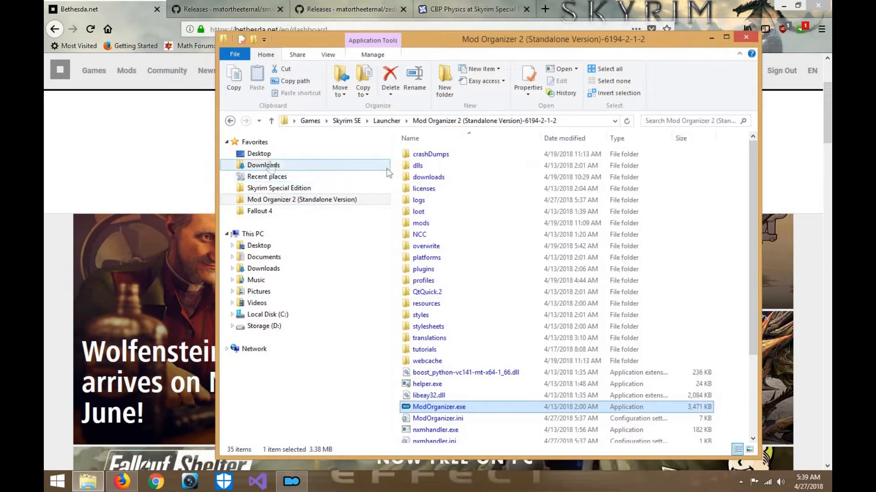
{"action": "left_click", "coordinate": [268, 166]}
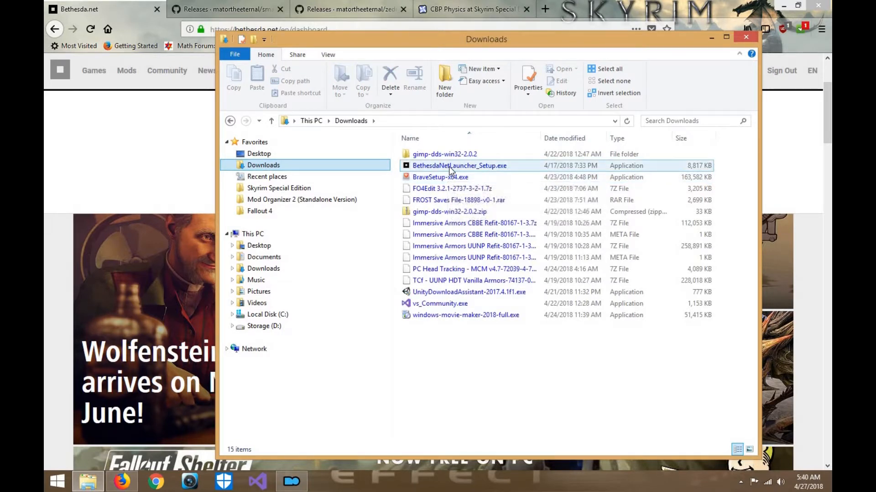
{"action": "double_click", "coordinate": [448, 166]}
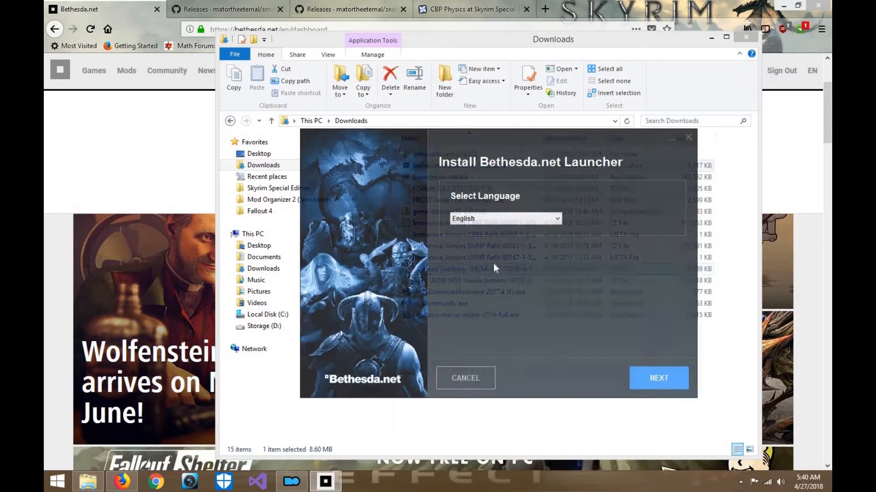
- Keep English as the installer language and change the drive of the launcher's install location to D
{"action": "left_click", "coordinate": [557, 223]}
{"action": "left_click", "coordinate": [557, 223]}
{"action": "left_click", "coordinate": [660, 378]}
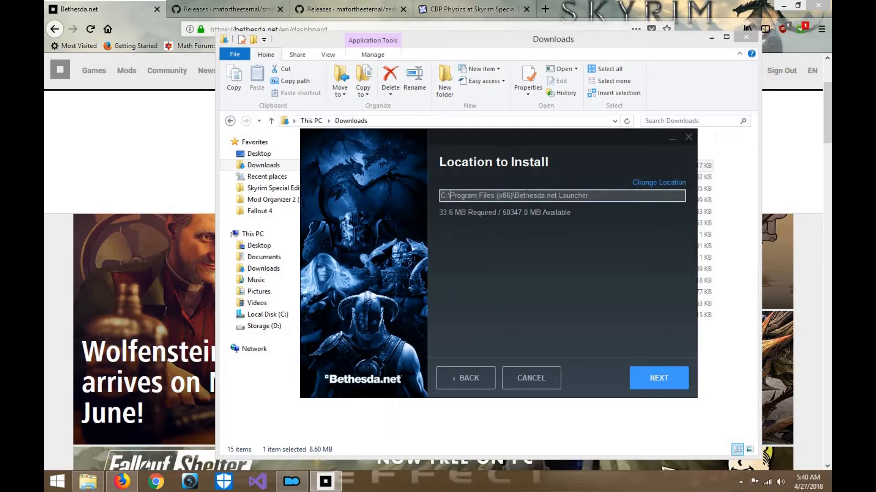
{"action": "key", "text": "BackSpace"}
{"action": "type", "text": "D"}
{"action": "left_click", "coordinate": [667, 384]}
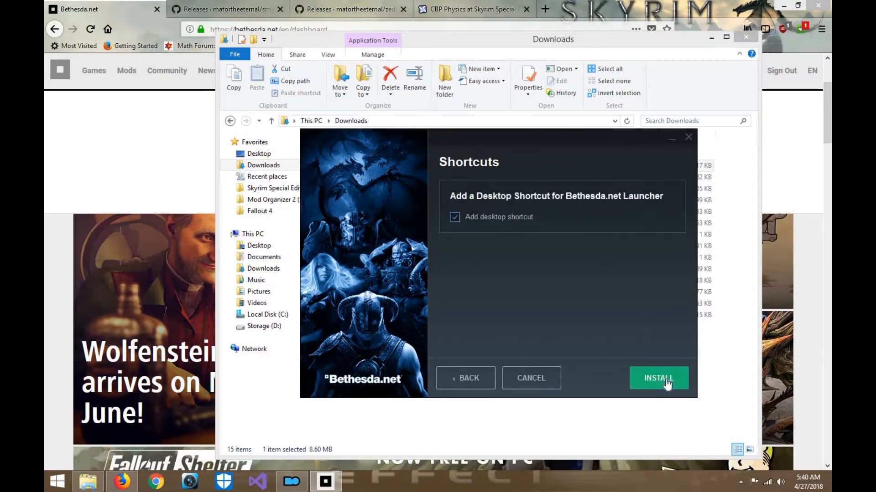
- Install the Bethesda.net Launcher with a desktop shortcut, open it, and minimize the Downloads window
{"action": "left_click", "coordinate": [666, 384]}
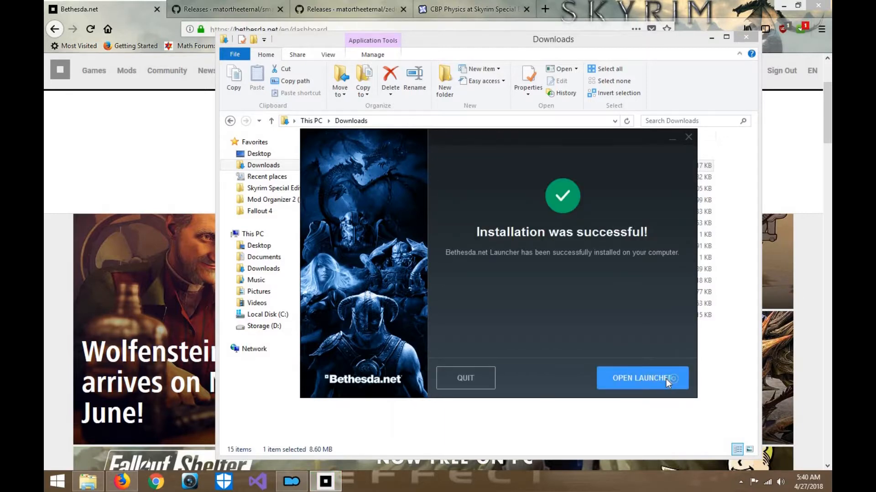
{"action": "left_click", "coordinate": [666, 379]}
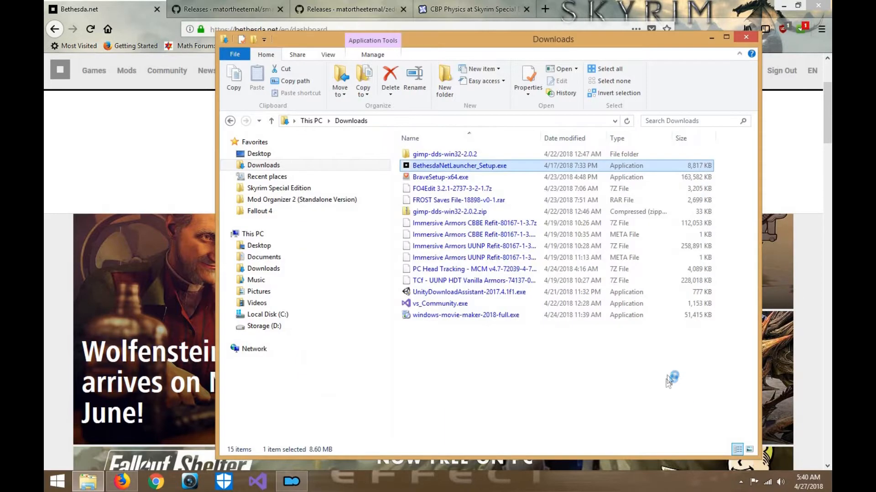
{"action": "left_click", "coordinate": [712, 39]}
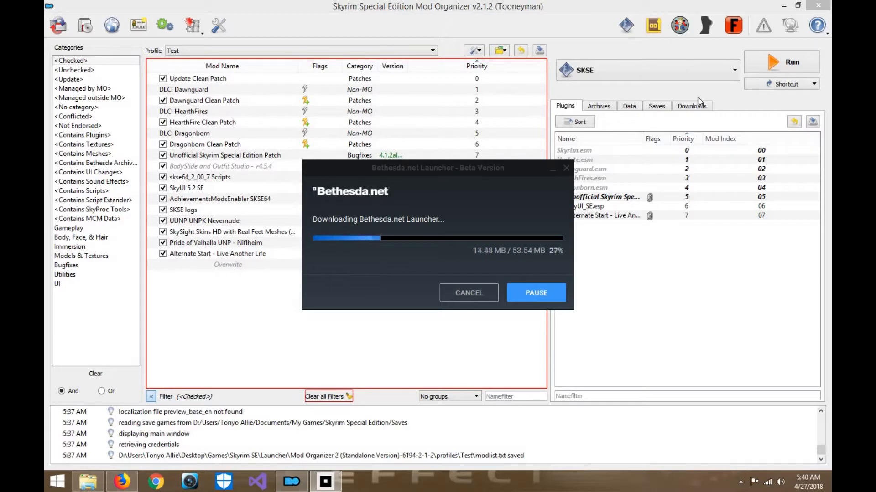
- Switch to Firefox, open Nexus Mods in a new tab, and go to its Skyrim Special Edition section
{"action": "left_click", "coordinate": [121, 481]}
{"action": "key", "text": "ctrl+Tab"}
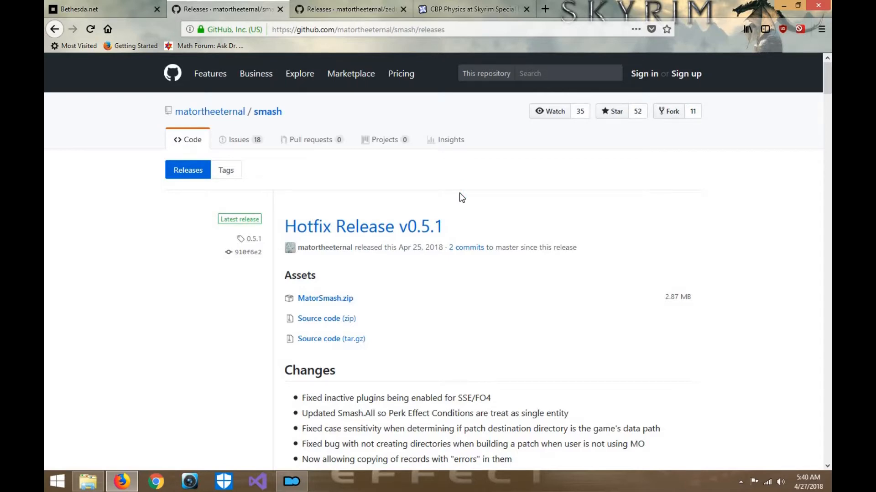
{"action": "left_click", "coordinate": [545, 9]}
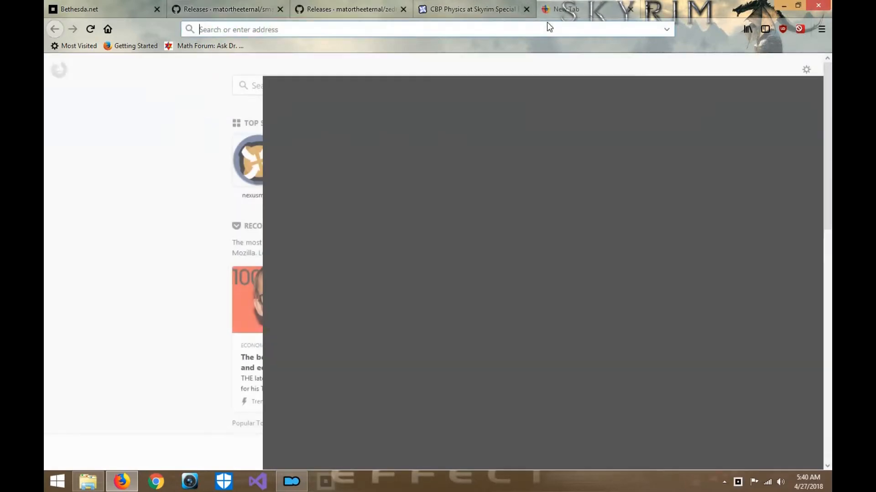
{"action": "type", "text": "NM"}
{"action": "key", "text": "BackSpace"}
{"action": "key", "text": "BackSpace"}
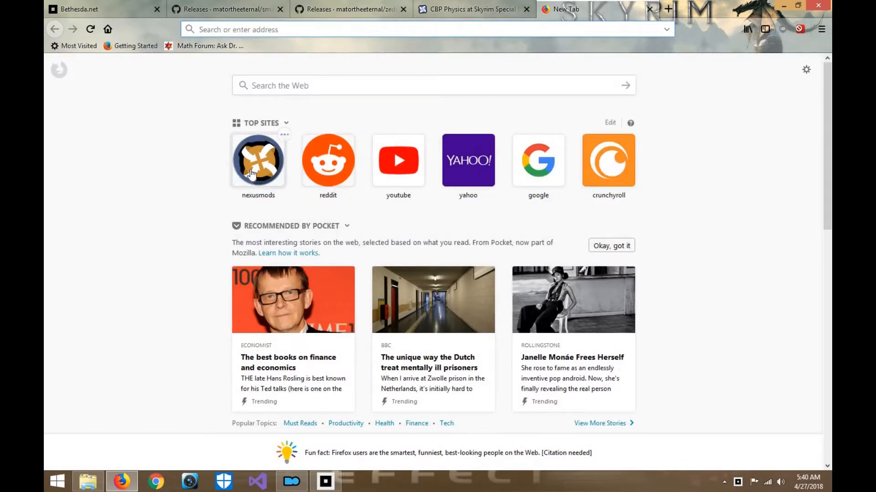
{"action": "left_click", "coordinate": [273, 176]}
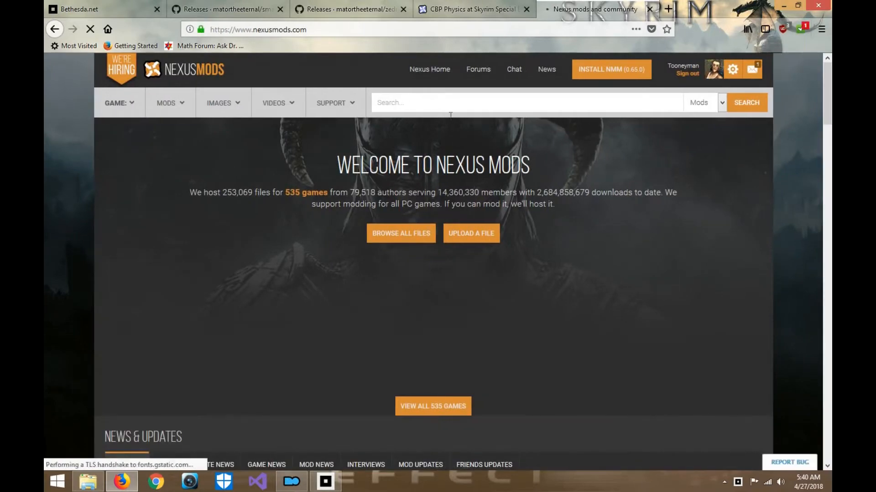
{"action": "left_click", "coordinate": [570, 322]}
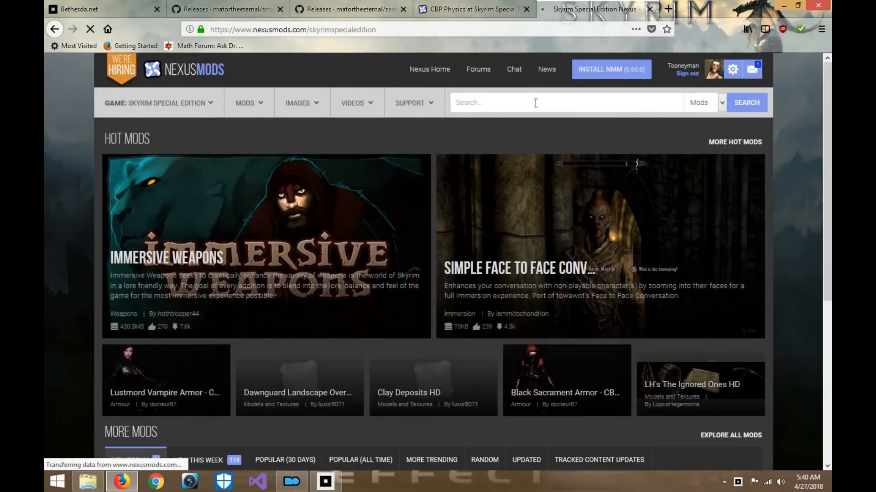
- Try to find "Wyre Bash" with the mod search and clear the search text
{"action": "left_click", "coordinate": [536, 103]}
{"action": "type", "text": "Wyre Bash"}
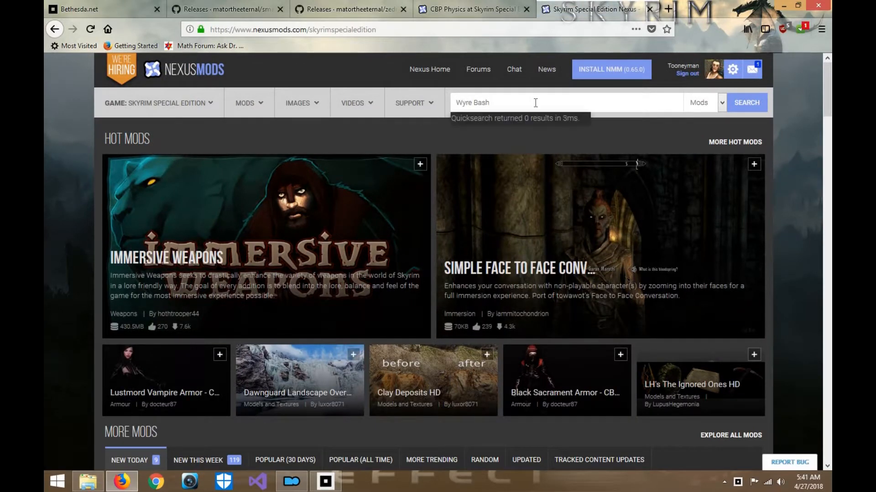
{"action": "key", "text": "BackSpace"}
{"action": "key", "text": "BackSpace"}
{"action": "key", "text": "BackSpace"}
{"action": "key", "text": "BackSpace"}
{"action": "key", "text": "BackSpace"}
{"action": "key", "text": "BackSpace"}
{"action": "key", "text": "BackSpace"}
{"action": "key", "text": "BackSpace"}
{"action": "key", "text": "BackSpace"}
- Open the Utilities category from the Skyrim Special Edition mod categories and locate the Wrye Bash mod
{"action": "left_click", "coordinate": [254, 109]}
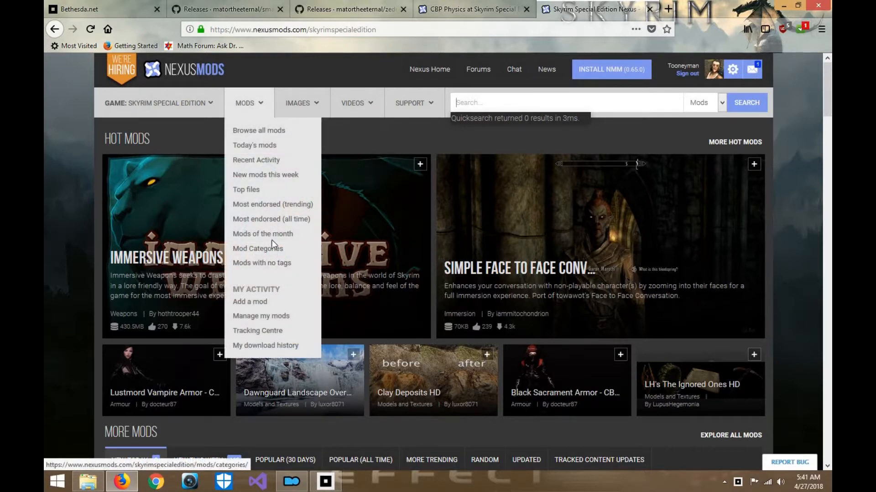
{"action": "left_click", "coordinate": [272, 248]}
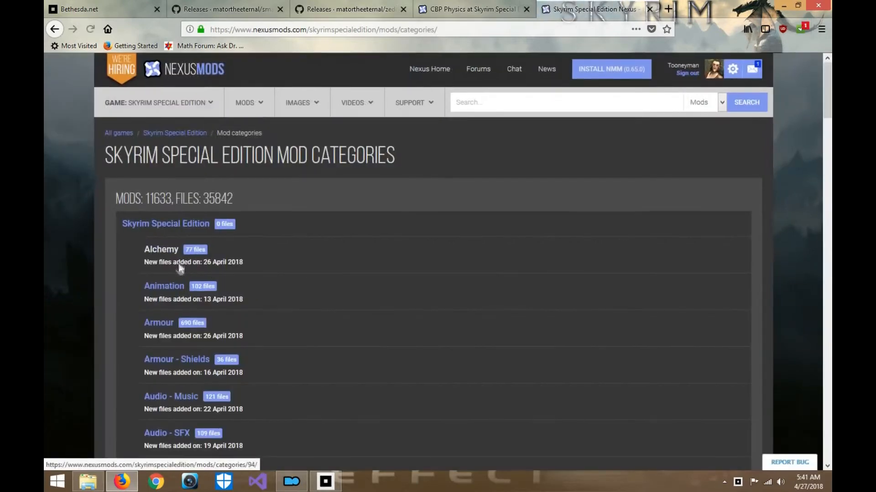
{"action": "scroll", "coordinate": [178, 268], "scroll_direction": "down", "scroll_amount": 8}
{"action": "scroll", "coordinate": [179, 264], "scroll_direction": "down", "scroll_amount": 20}
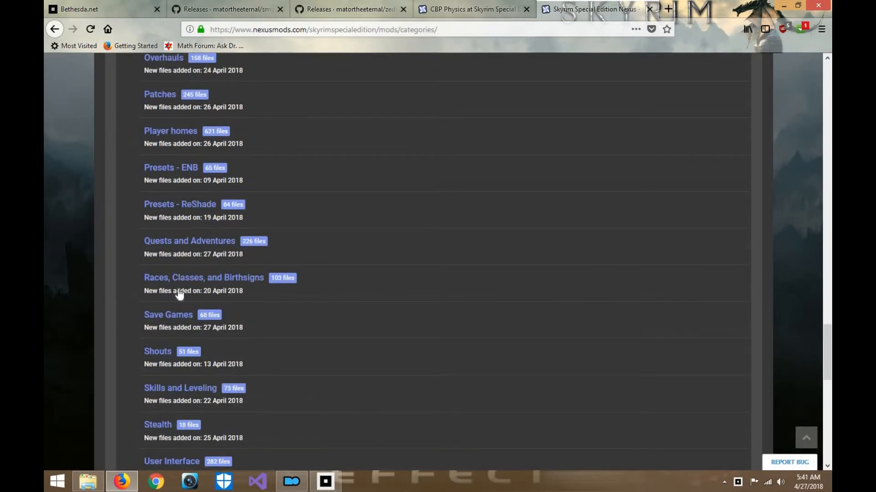
{"action": "scroll", "coordinate": [179, 292], "scroll_direction": "down", "scroll_amount": 10}
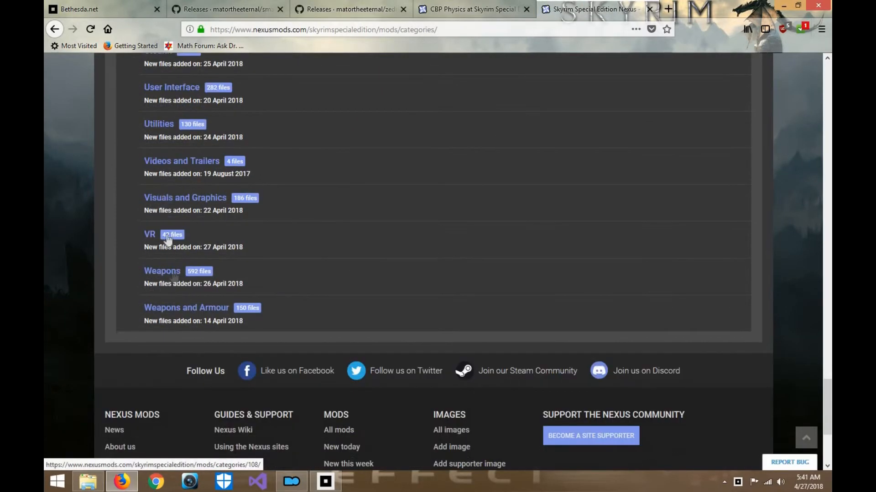
{"action": "left_click", "coordinate": [166, 128]}
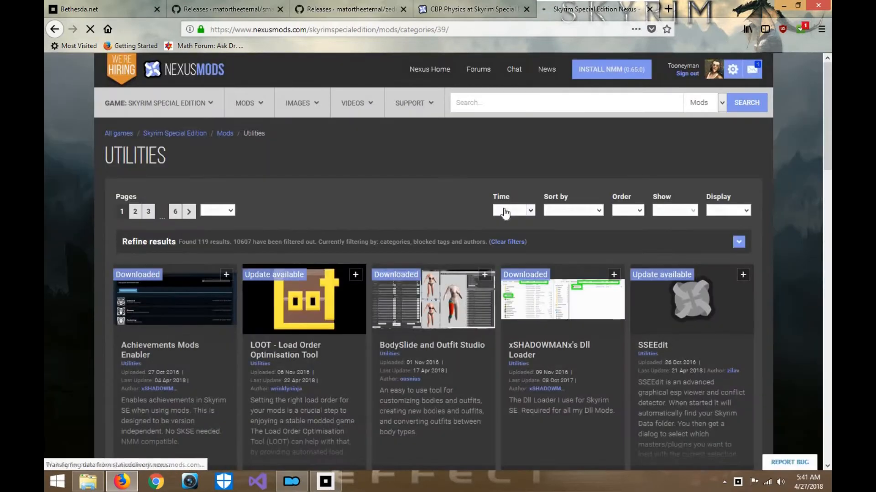
{"action": "scroll", "coordinate": [504, 208], "scroll_direction": "down", "scroll_amount": 6}
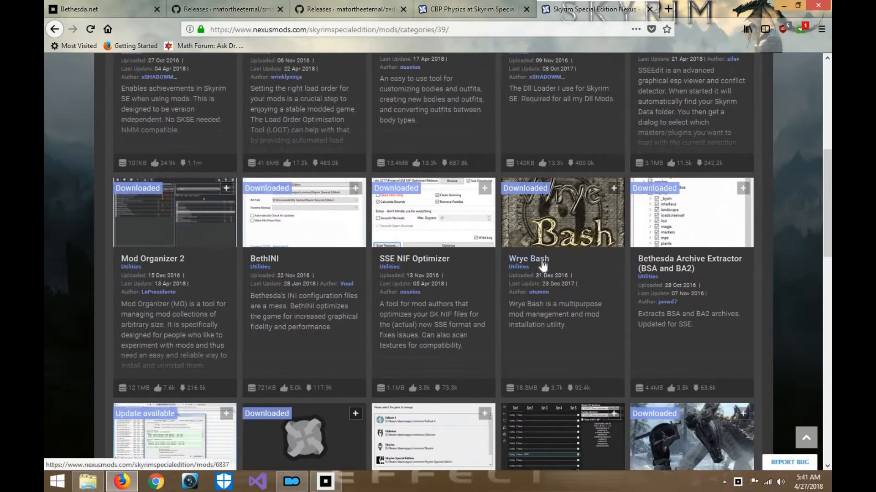
- Open the Wrye Bash mod's files, save the "Wrye Bash 307 Beta2 - Installer" main file, and close the download pop-up
{"action": "left_click", "coordinate": [592, 274]}
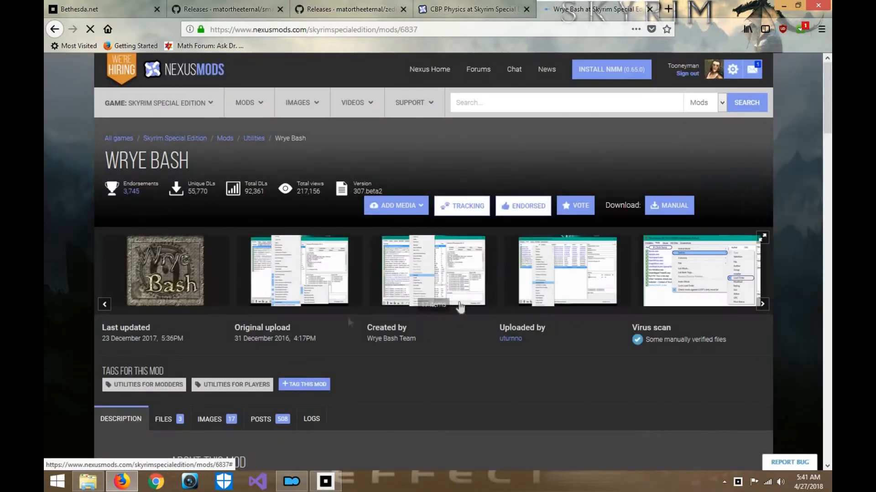
{"action": "scroll", "coordinate": [300, 322], "scroll_direction": "down", "scroll_amount": 2}
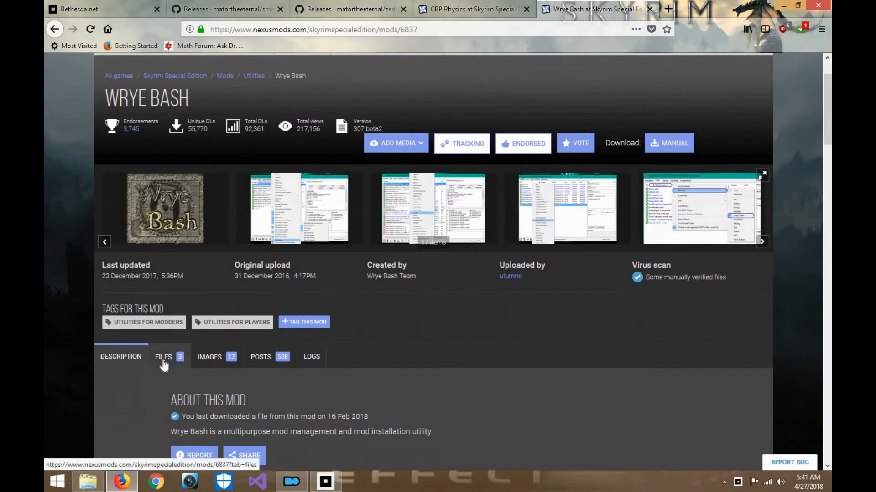
{"action": "left_click", "coordinate": [163, 360]}
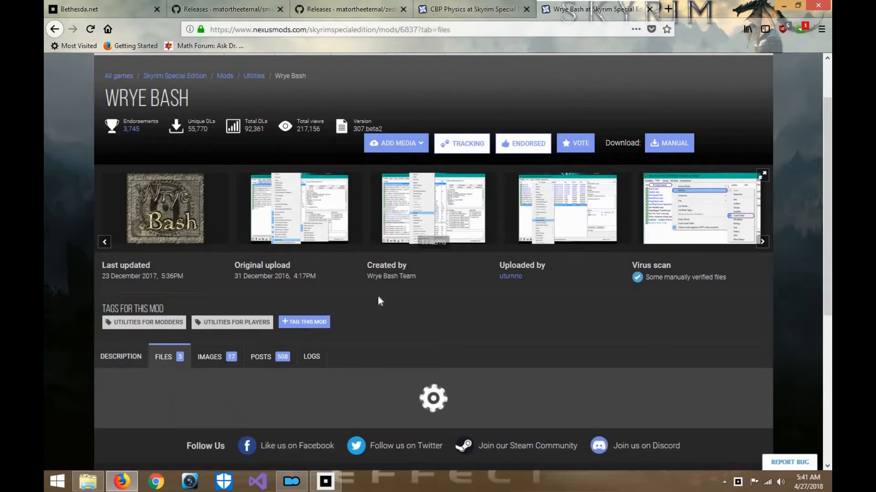
{"action": "scroll", "coordinate": [377, 297], "scroll_direction": "down", "scroll_amount": 4}
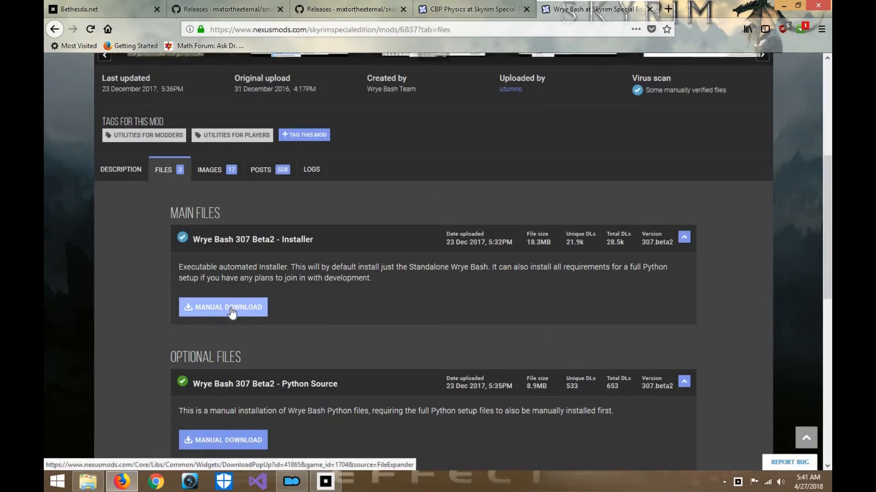
{"action": "left_click", "coordinate": [232, 312]}
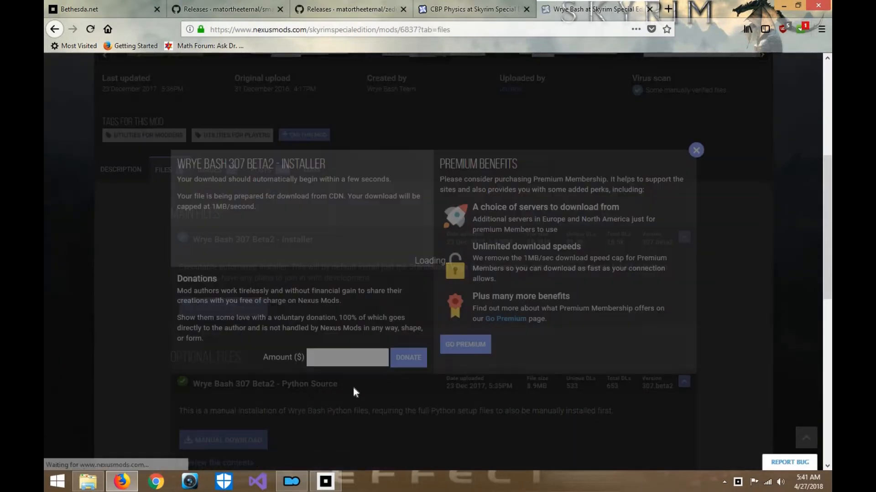
{"action": "left_click", "coordinate": [484, 234]}
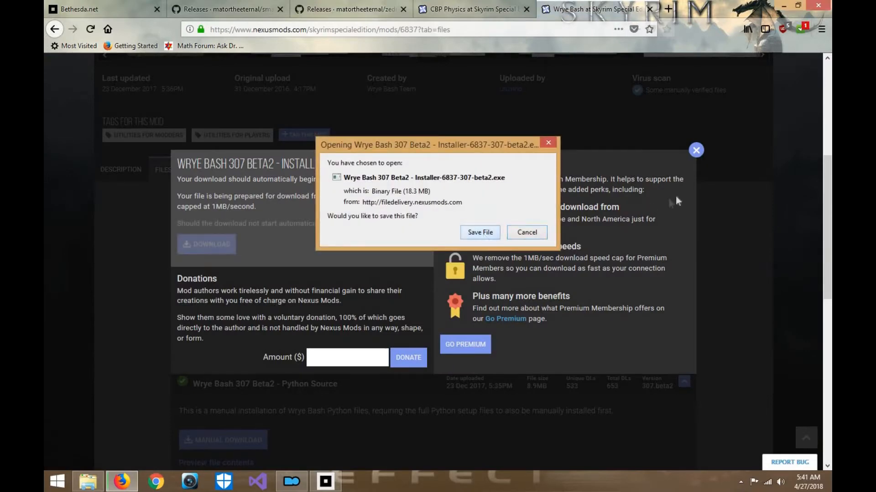
{"action": "left_click", "coordinate": [697, 150]}
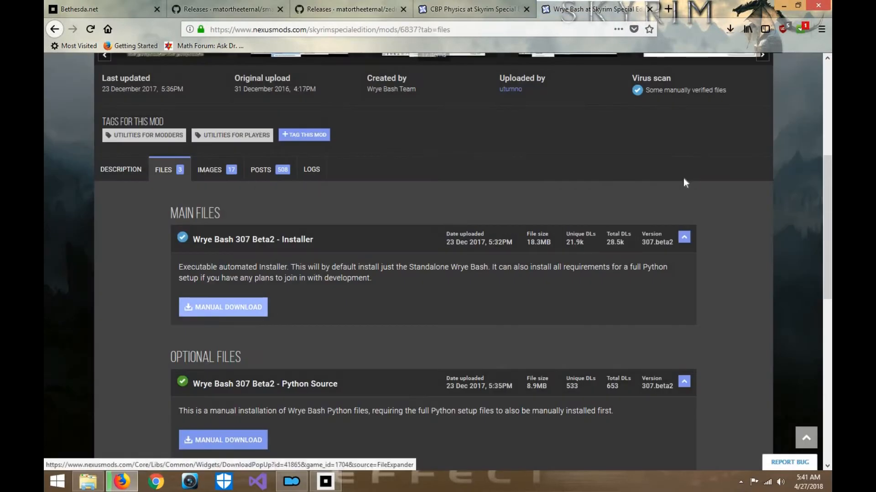
{"action": "scroll", "coordinate": [379, 320], "scroll_direction": "down", "scroll_amount": 5}
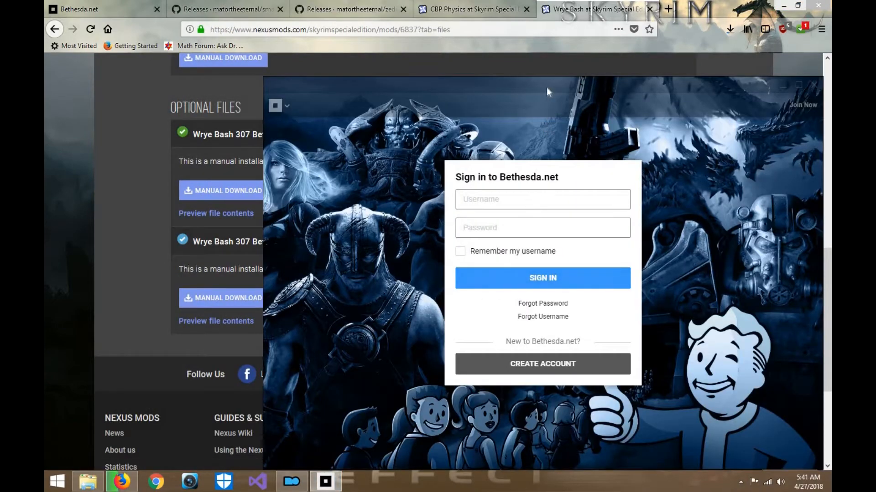
- Move the Bethesda.net Launcher window up, accept its licence agreement, and dismiss the update notes
{"action": "left_click_drag", "start_coordinate": [546, 88], "coordinate": [428, 31]}
{"action": "left_click", "coordinate": [416, 150]}
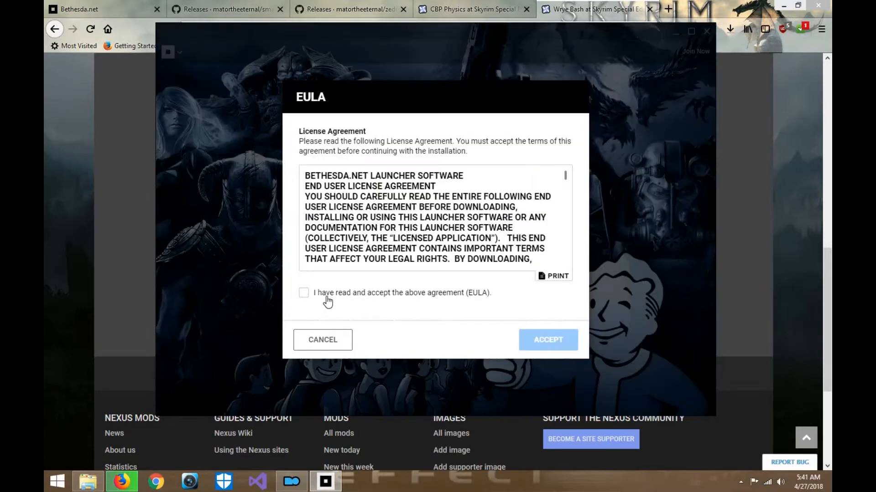
{"action": "left_click", "coordinate": [326, 296]}
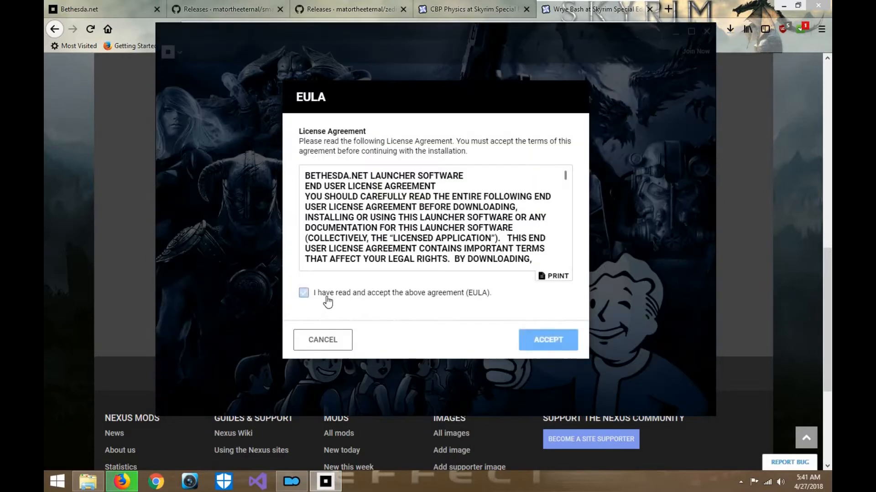
{"action": "left_click", "coordinate": [536, 340]}
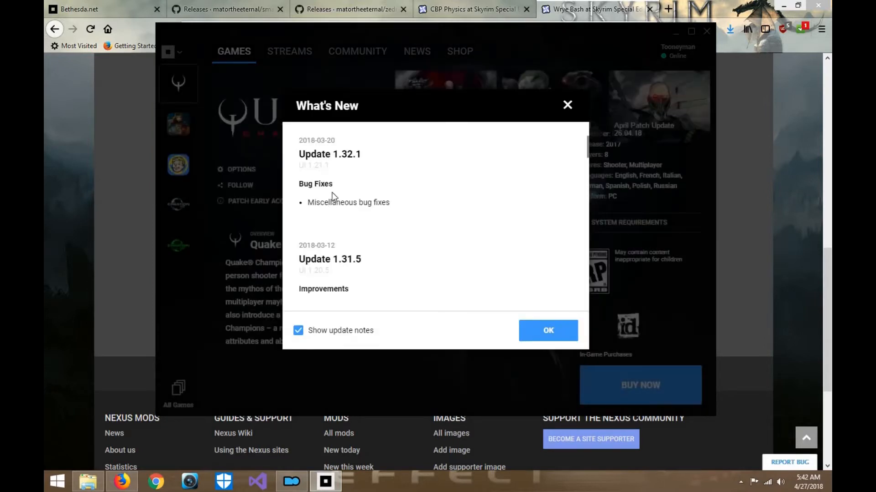
{"action": "scroll", "coordinate": [392, 228], "scroll_direction": "down", "scroll_amount": 10}
{"action": "scroll", "coordinate": [392, 247], "scroll_direction": "up", "scroll_amount": 15}
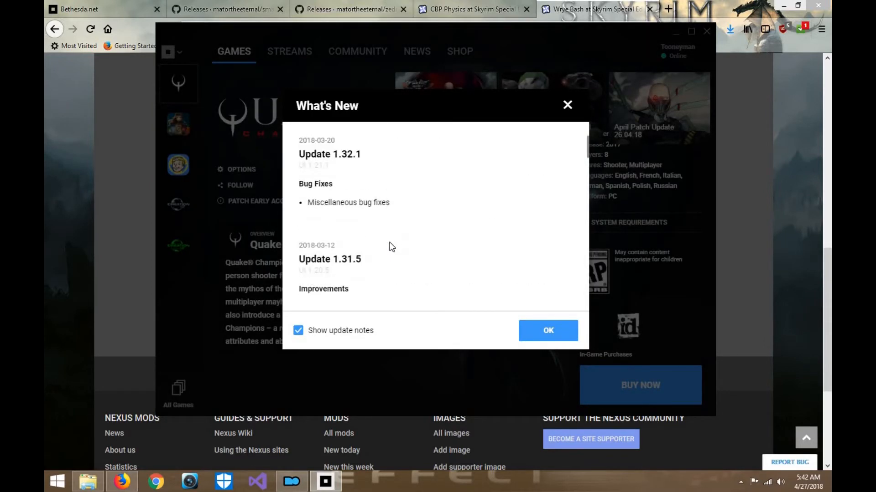
{"action": "left_click", "coordinate": [562, 336]}
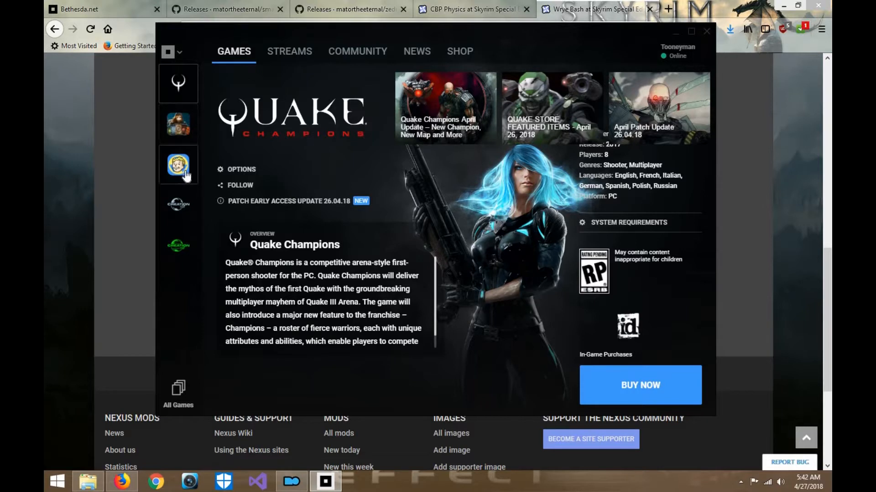
- Install Creation Kit: Skyrim with a desktop shortcut, accepting its licence agreement, and minimize the launcher
{"action": "left_click", "coordinate": [175, 202]}
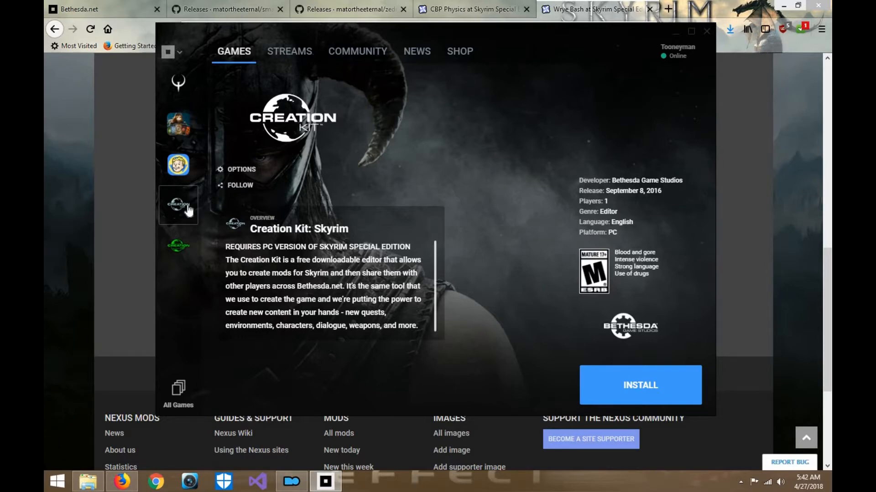
{"action": "left_click", "coordinate": [188, 242]}
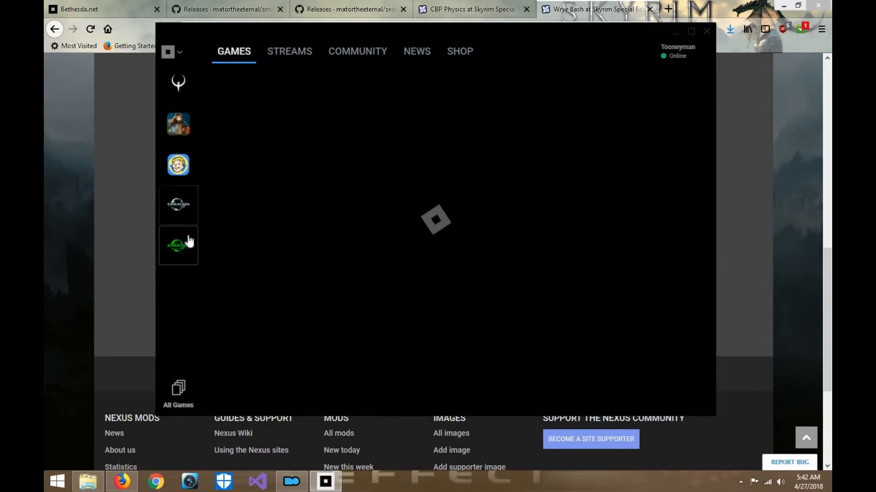
{"action": "left_click", "coordinate": [187, 211]}
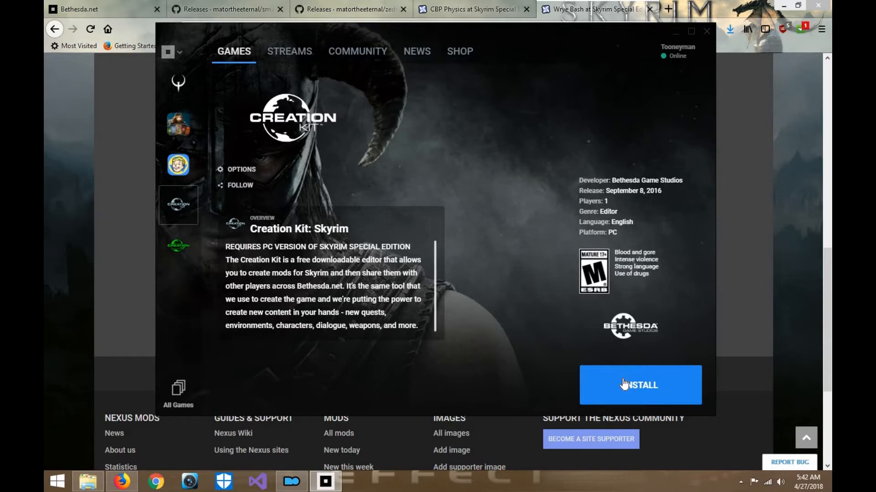
{"action": "left_click", "coordinate": [624, 385]}
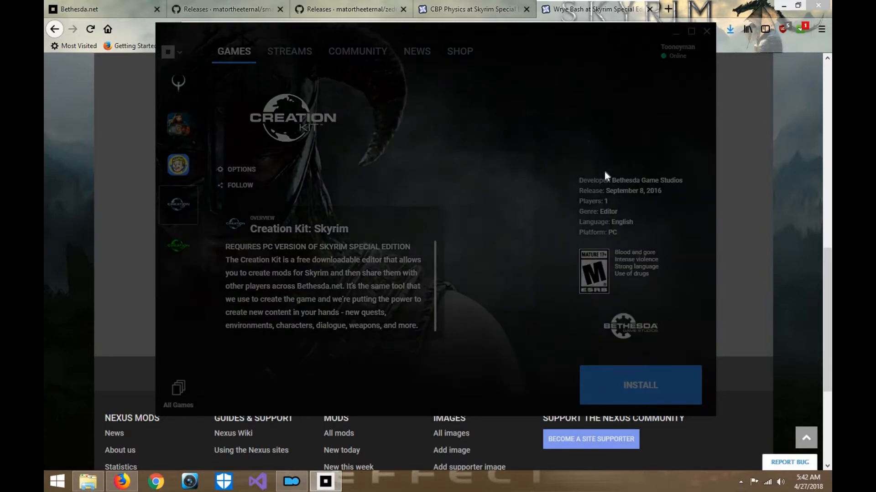
{"action": "left_click", "coordinate": [319, 296]}
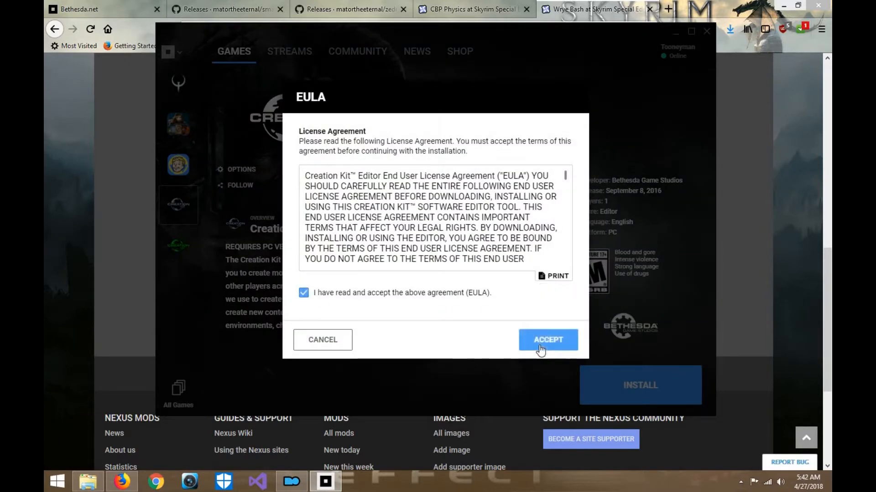
{"action": "left_click", "coordinate": [548, 341]}
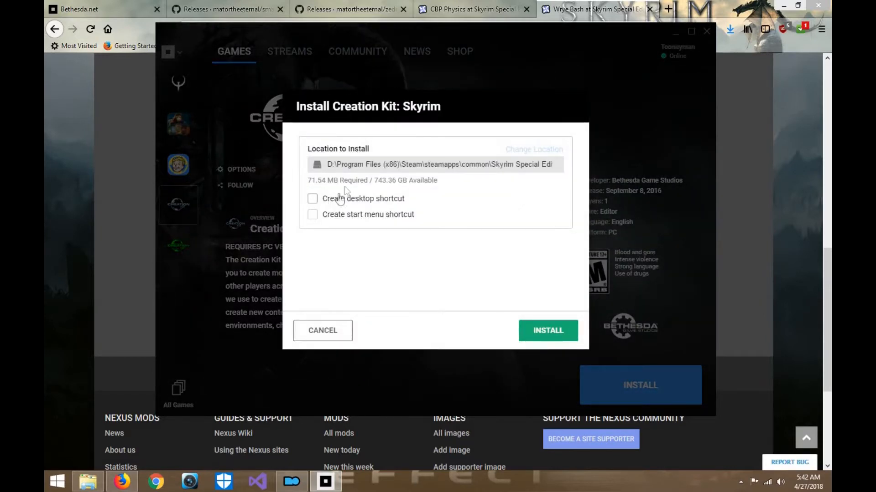
{"action": "left_click", "coordinate": [313, 201]}
{"action": "left_click", "coordinate": [536, 340]}
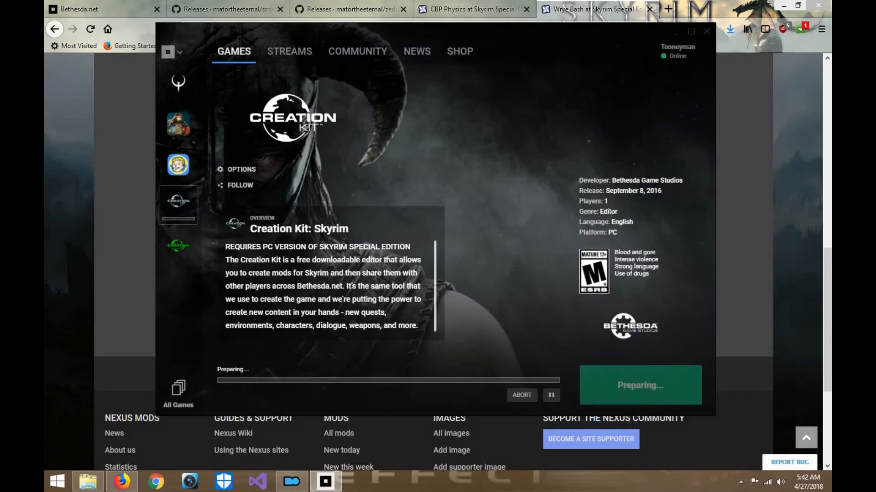
{"action": "left_click", "coordinate": [676, 32]}
- Check the Downloads folder for the Wrye Bash installer and save MatorSmash.zip from the smash releases page in Firefox
{"action": "left_click", "coordinate": [88, 482]}
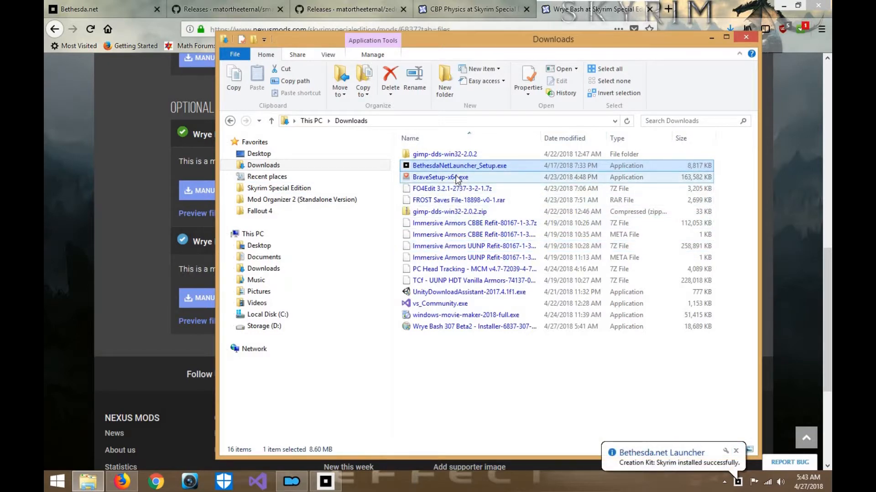
{"action": "left_click", "coordinate": [457, 329]}
{"action": "left_click", "coordinate": [223, 9]}
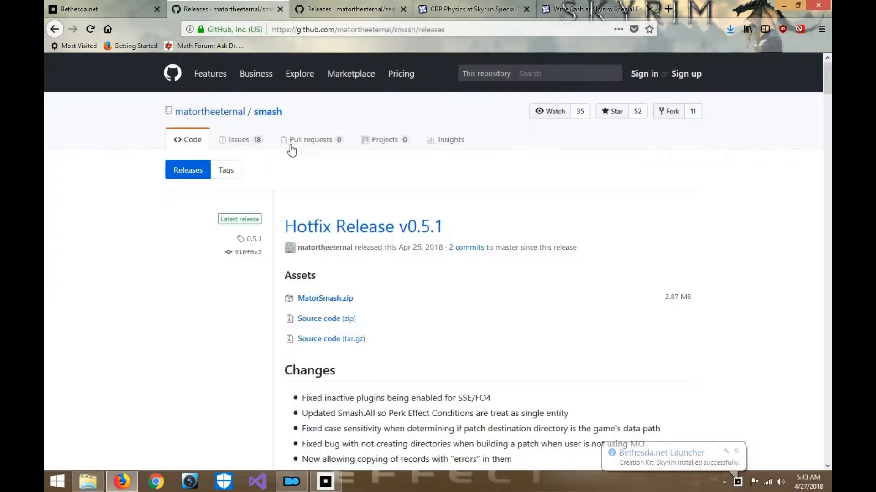
{"action": "left_click", "coordinate": [327, 299]}
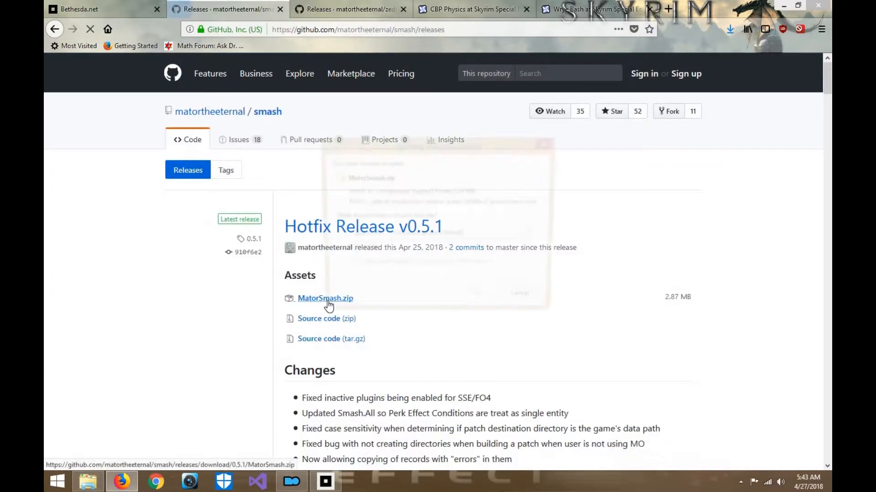
{"action": "left_click", "coordinate": [477, 301]}
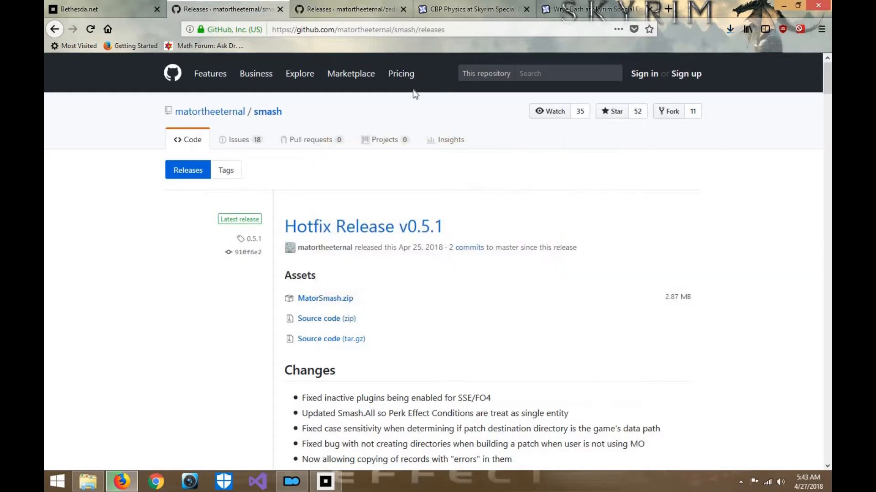
- Save zEdit_Alpha_v0.3.0_-_Portable.7z from the zedit releases page on GitHub
{"action": "left_click", "coordinate": [364, 6]}
{"action": "left_click", "coordinate": [349, 303]}
{"action": "left_click", "coordinate": [482, 302]}
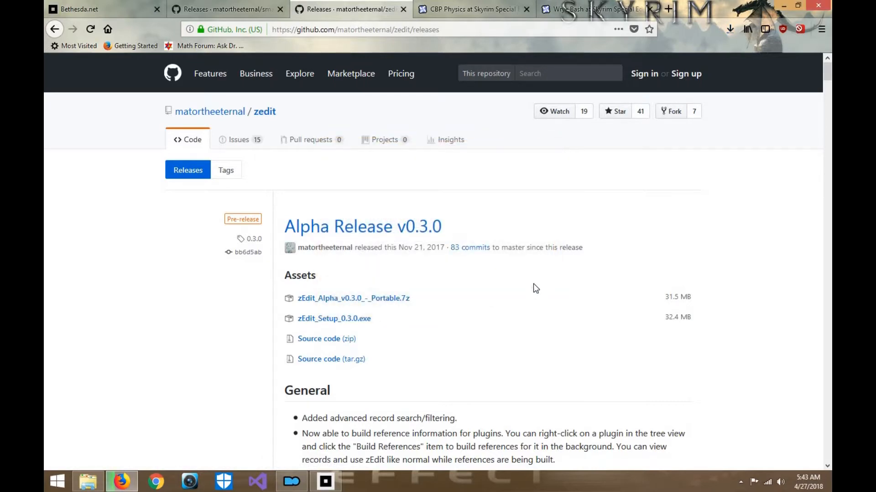
- Minimize the Firefox, Downloads and Mod Organizer windows to clear the desktop
{"action": "left_click", "coordinate": [786, 4]}
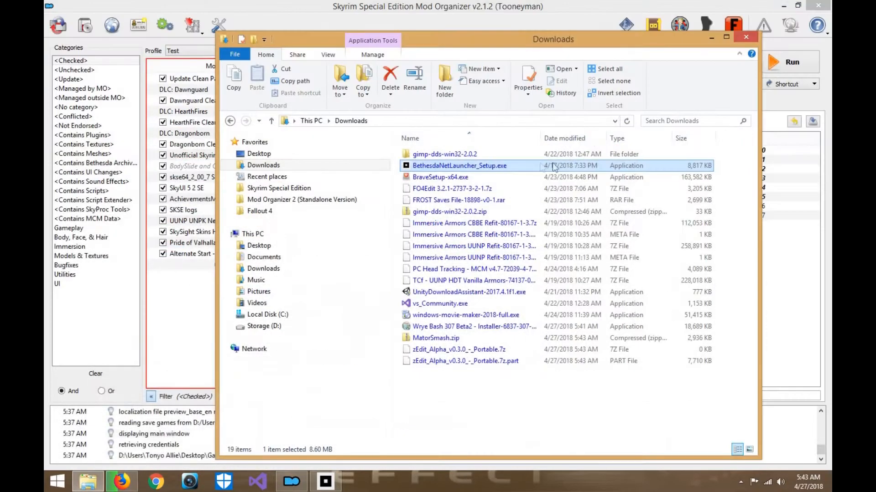
{"action": "left_click", "coordinate": [711, 39]}
{"action": "left_click", "coordinate": [322, 241]}
{"action": "left_click", "coordinate": [276, 310]}
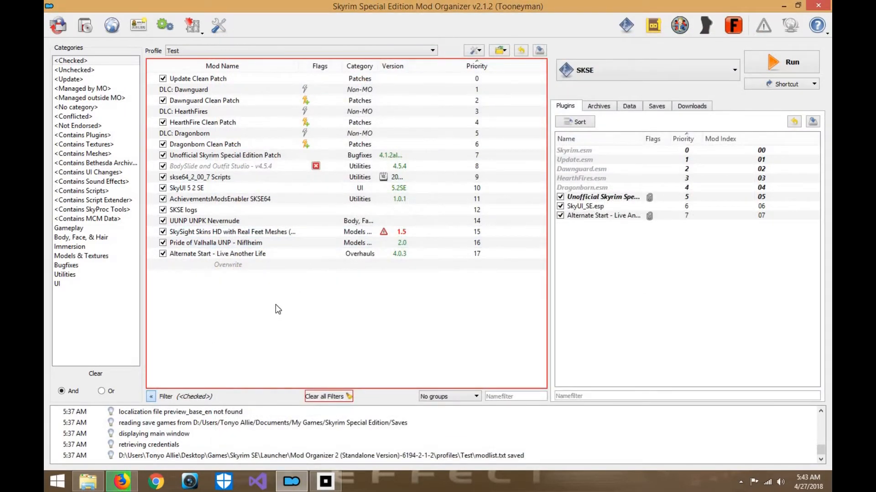
{"action": "left_click", "coordinate": [781, 6]}
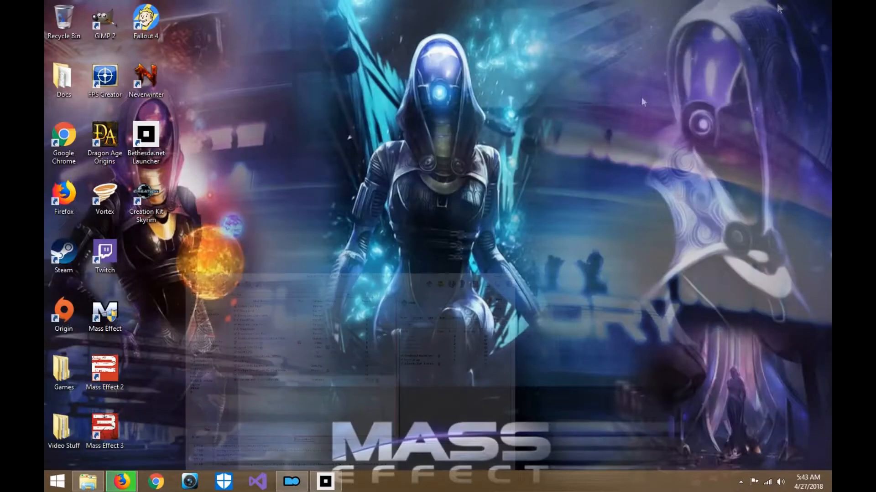
- Launch Creation Kit: Skyrim from the Bethesda.net Launcher and unpack Scripts.zip, minimizing the copy progress and launcher windows
{"action": "left_click", "coordinate": [326, 484]}
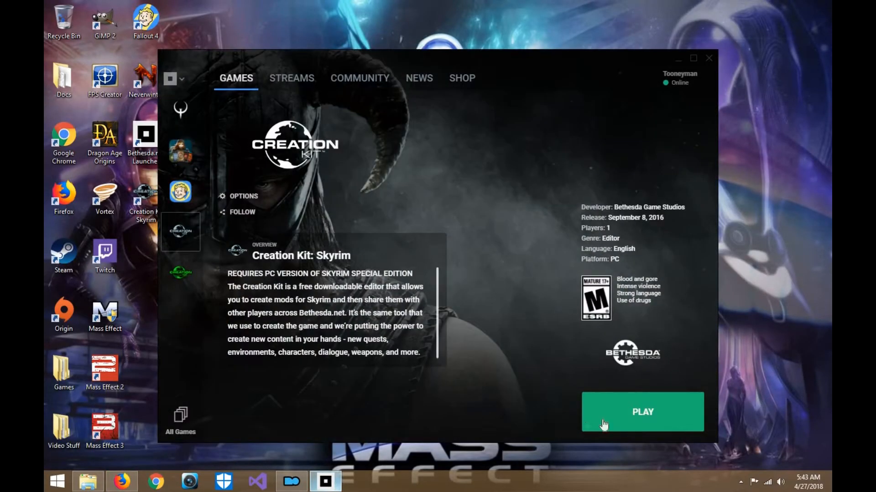
{"action": "left_click", "coordinate": [628, 417]}
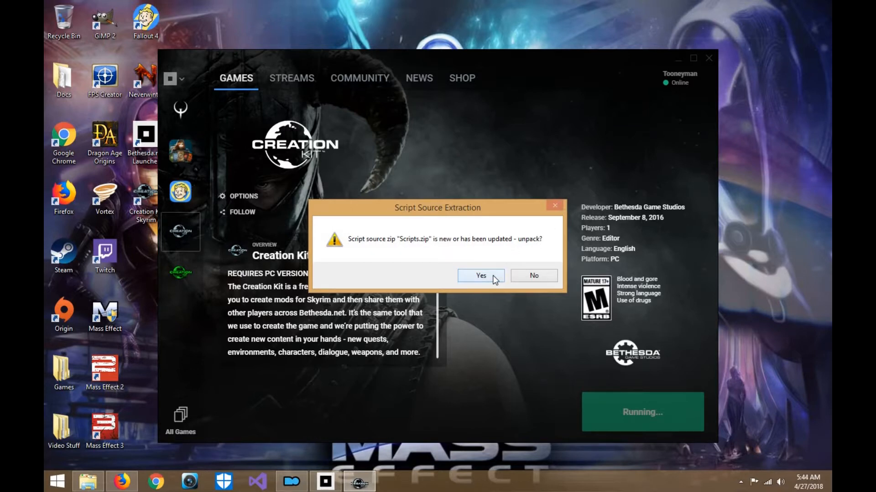
{"action": "left_click", "coordinate": [481, 276]}
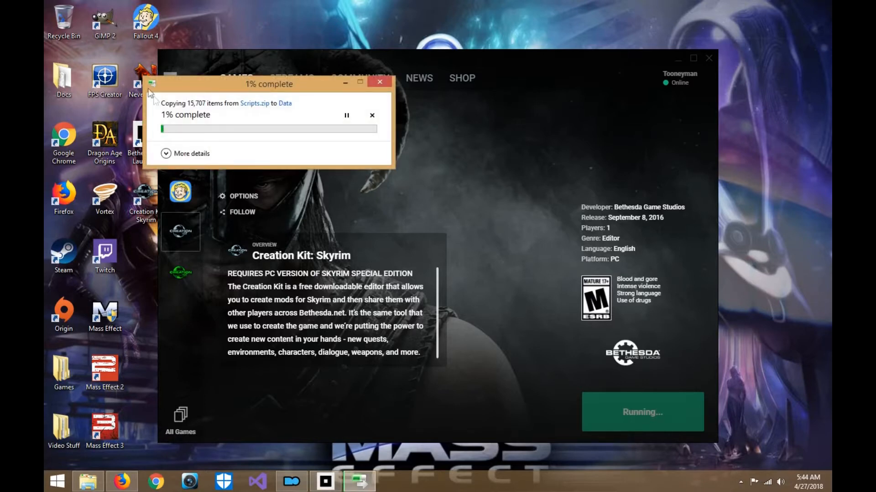
{"action": "left_click", "coordinate": [345, 82]}
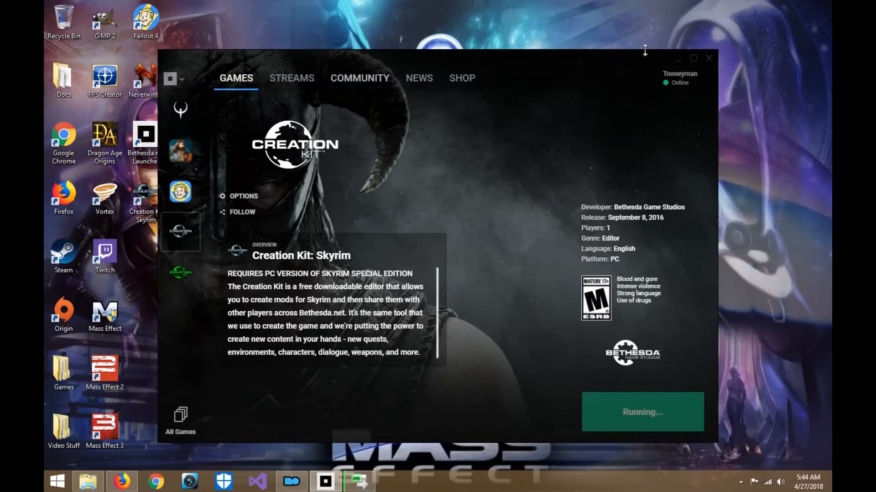
{"action": "left_click", "coordinate": [678, 59]}
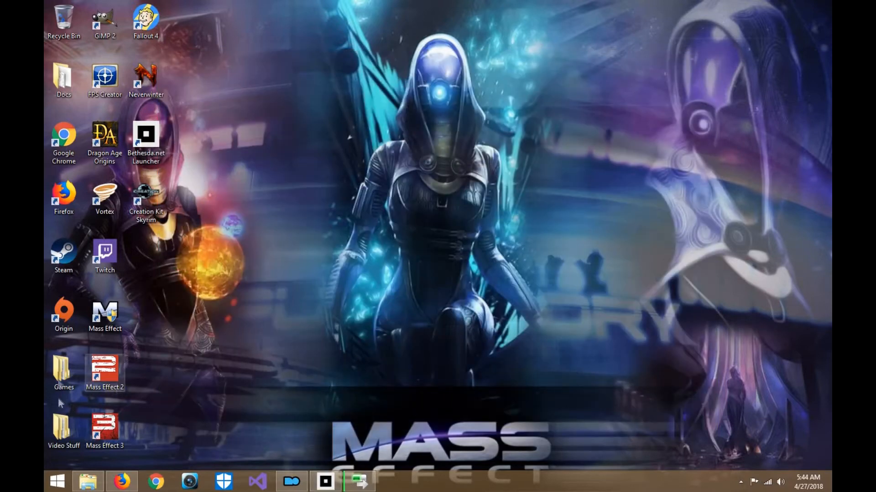
- Open the Mod Tools folder inside Skyrim SE in the desktop's Games folder
{"action": "double_click", "coordinate": [62, 372]}
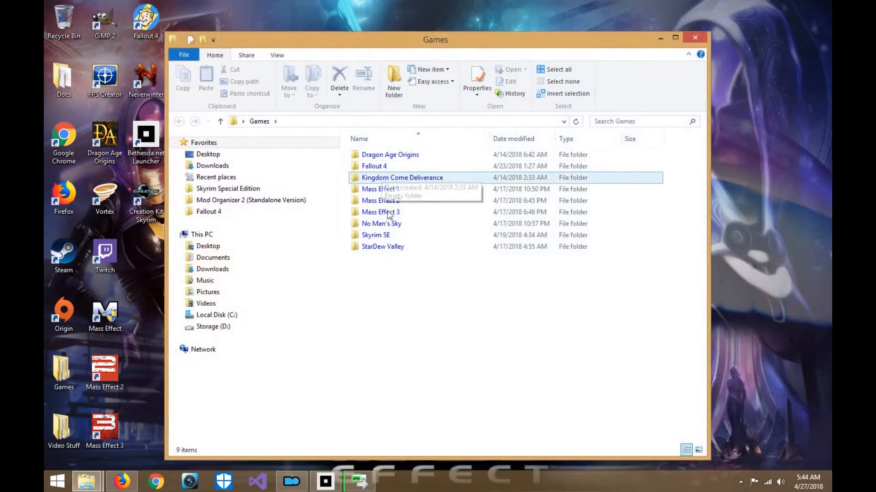
{"action": "double_click", "coordinate": [391, 235]}
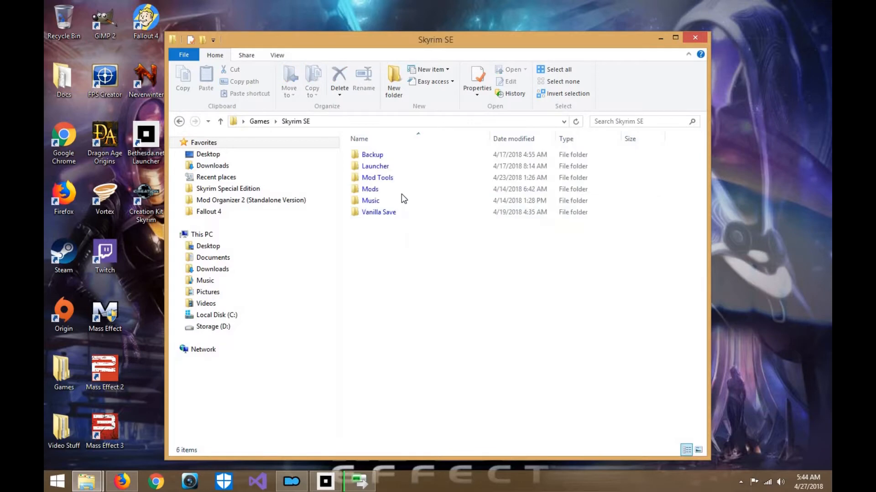
{"action": "double_click", "coordinate": [402, 177]}
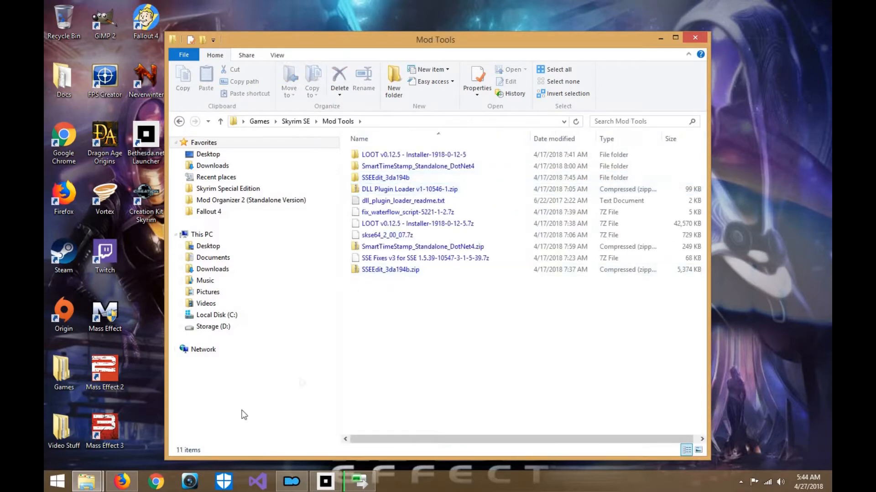
- Place the Downloads folder window beside Mod Tools and move BethesdaNetLauncher_Setup.exe and the Wrye Bash 307 Beta2 installer into Mod Tools
{"action": "left_click", "coordinate": [88, 481]}
{"action": "left_click", "coordinate": [112, 421]}
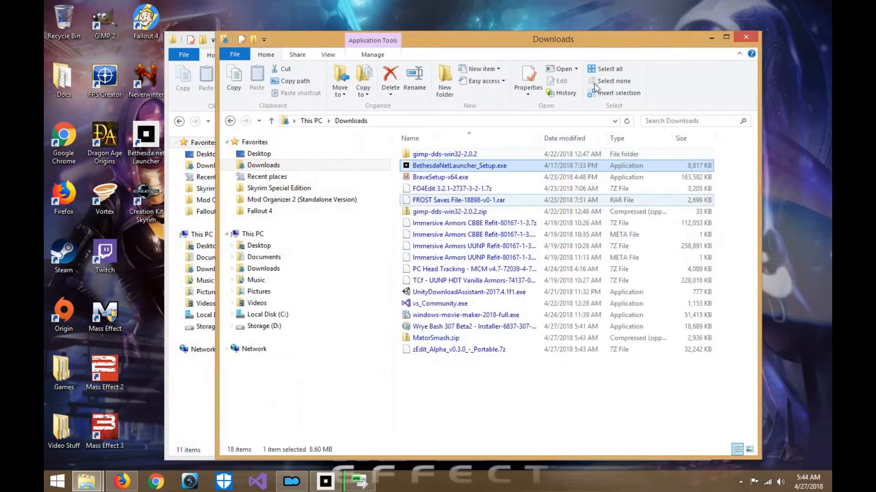
{"action": "left_click_drag", "start_coordinate": [584, 44], "coordinate": [831, 5]}
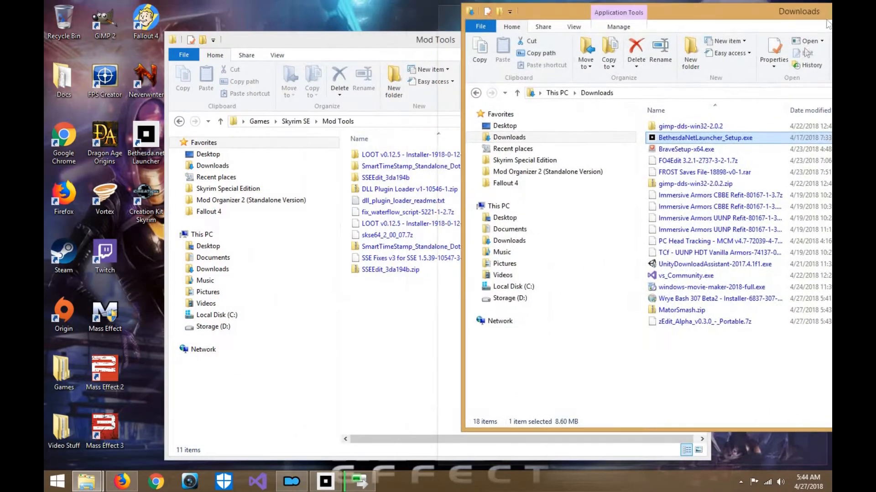
{"action": "left_click_drag", "start_coordinate": [682, 135], "coordinate": [401, 292]}
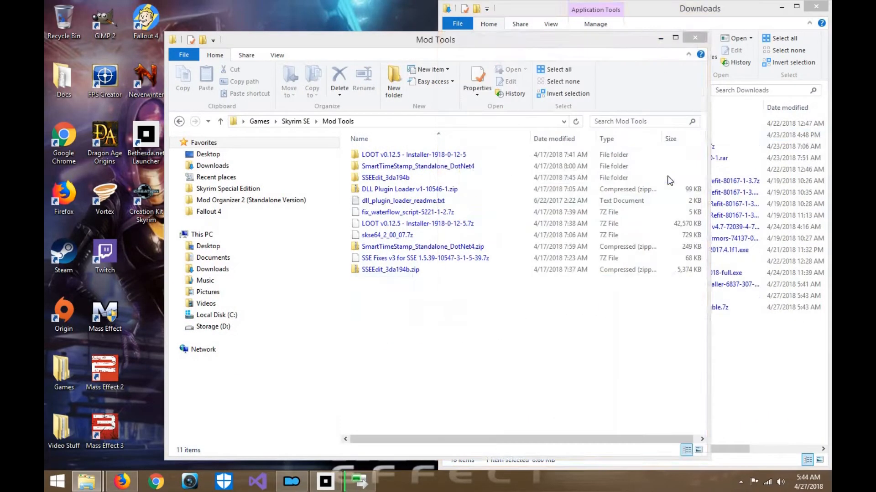
{"action": "left_click", "coordinate": [686, 181]}
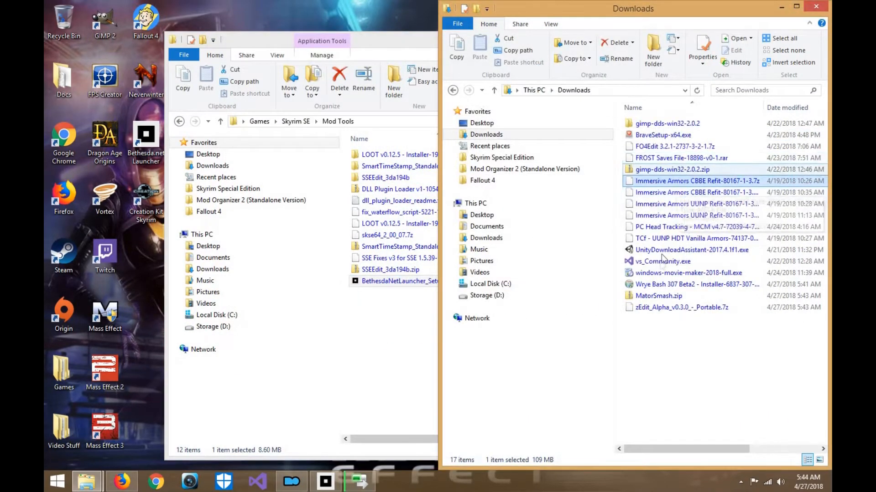
{"action": "left_click_drag", "start_coordinate": [658, 286], "coordinate": [392, 322]}
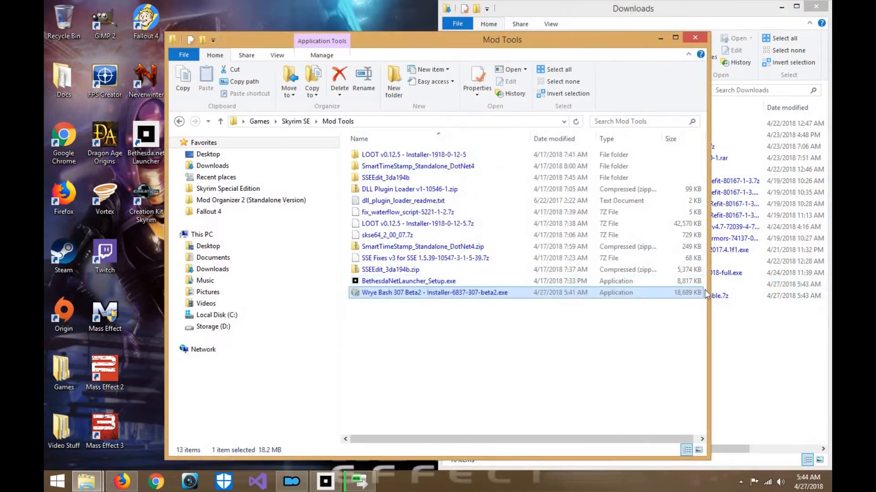
- Move zEdit_Alpha_v0.3.0_-_Portable.7z and MatorSmash.zip from Downloads into Mod Tools and minimize the Downloads window
{"action": "left_click_drag", "start_coordinate": [720, 296], "coordinate": [388, 356]}
{"action": "left_click", "coordinate": [741, 323]}
{"action": "left_click", "coordinate": [659, 285]}
{"action": "left_click_drag", "start_coordinate": [659, 284], "coordinate": [403, 346]}
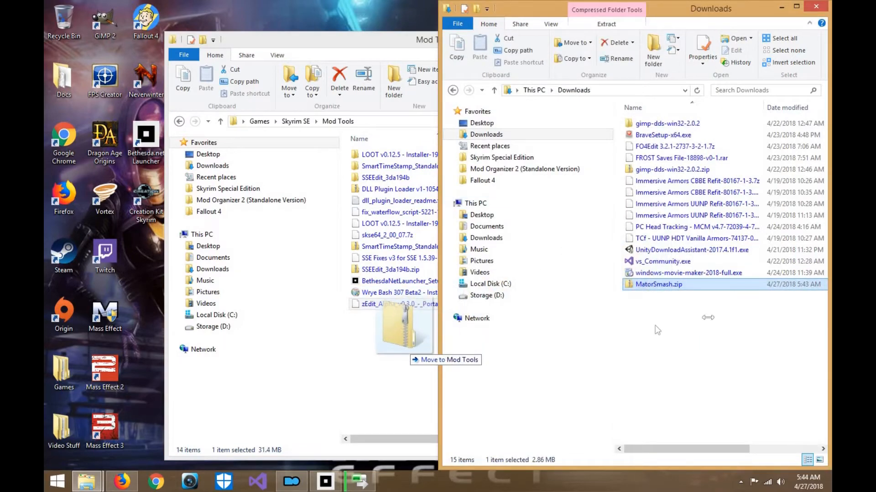
{"action": "left_click", "coordinate": [760, 309]}
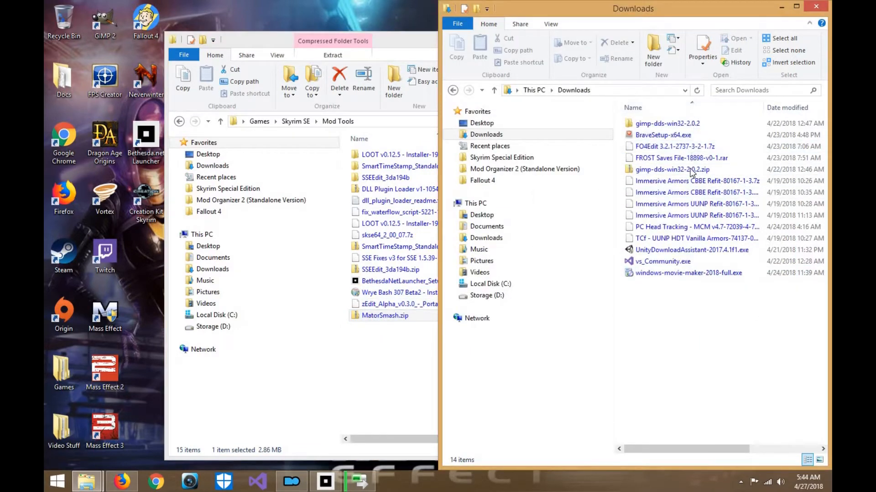
{"action": "left_click", "coordinate": [782, 7]}
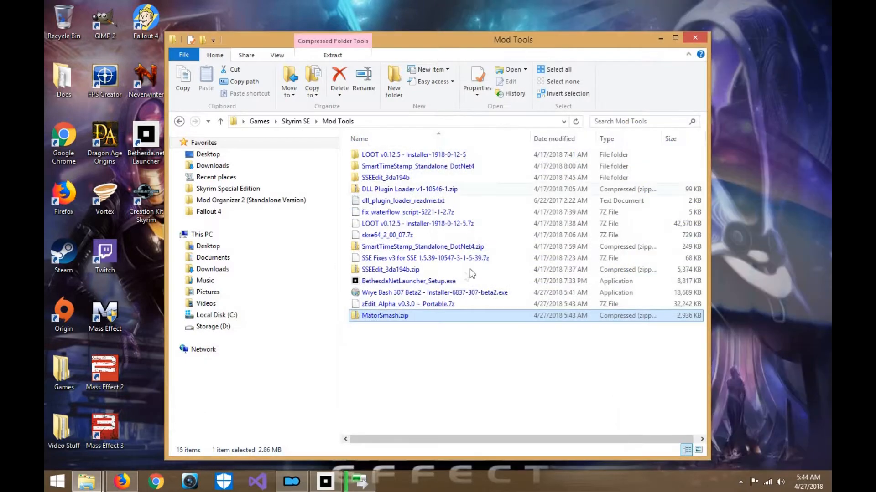
- Run the Wrye Bash installer and install the Standalone version for SkyrimSE in the Steam Skyrim Special Edition folder with Start Menu shortcuts
{"action": "left_click", "coordinate": [393, 296]}
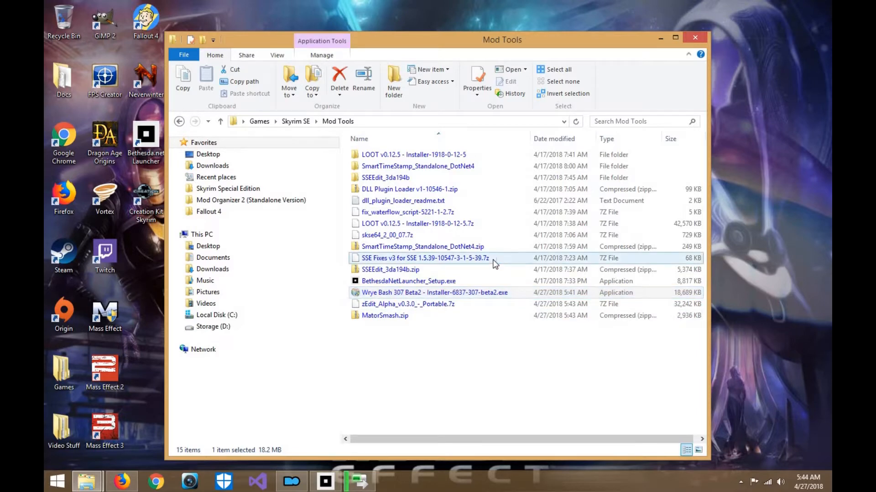
{"action": "left_click", "coordinate": [510, 330]}
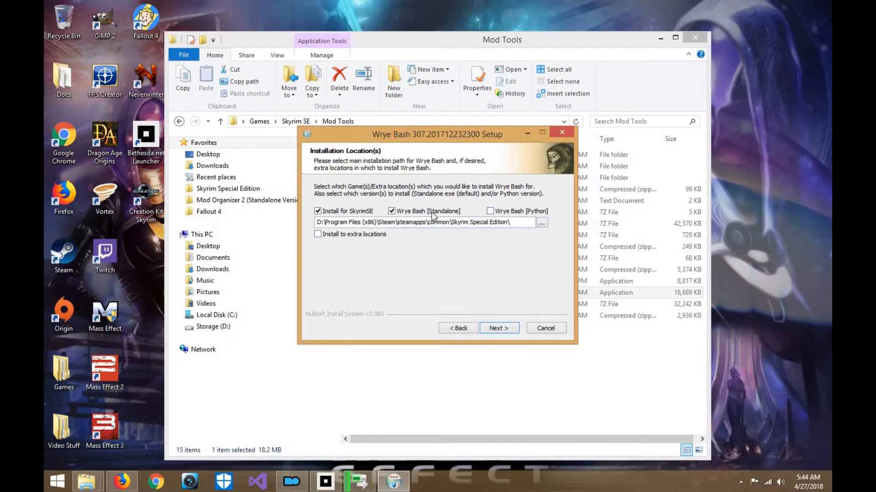
{"action": "left_click", "coordinate": [506, 330]}
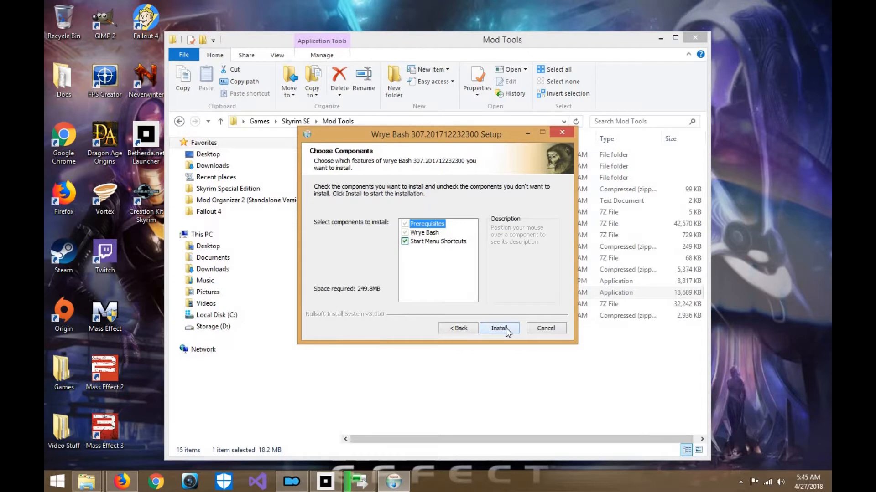
{"action": "left_click", "coordinate": [459, 328]}
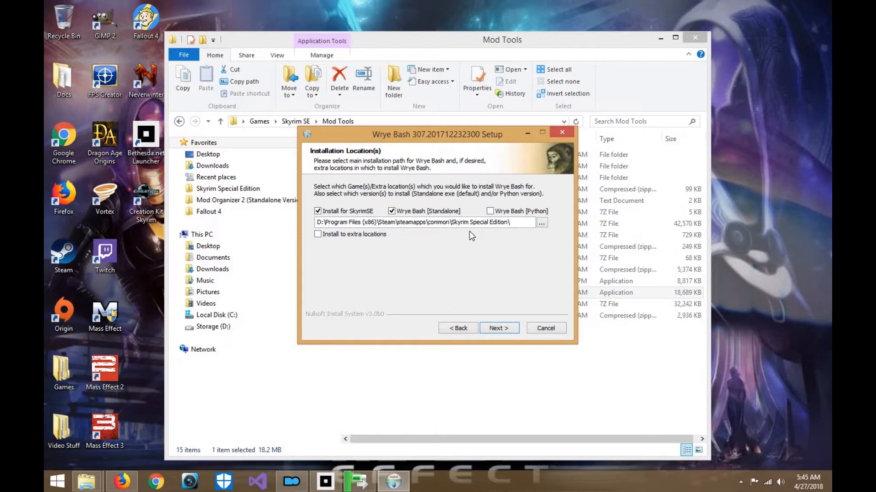
{"action": "left_click", "coordinate": [499, 330]}
{"action": "left_click", "coordinate": [499, 329]}
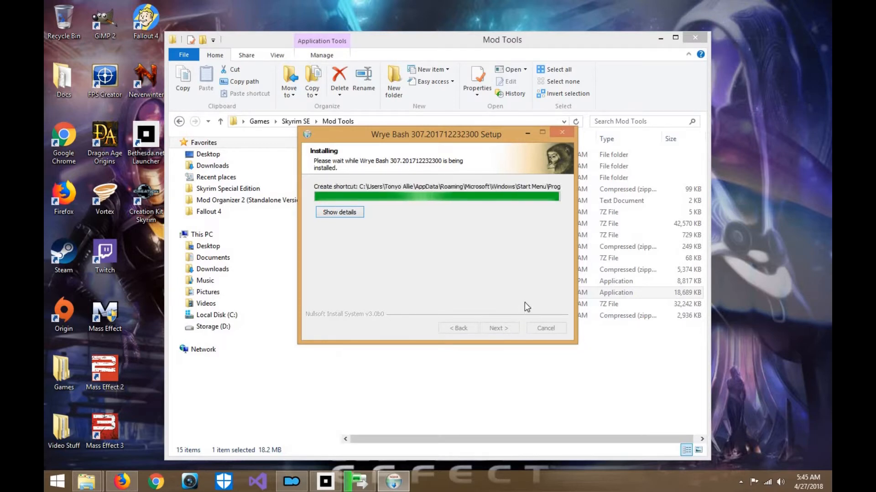
- Finish the Wrye Bash setup with View Readme enabled and dismiss the choice of program for the .html file
{"action": "left_click", "coordinate": [513, 330]}
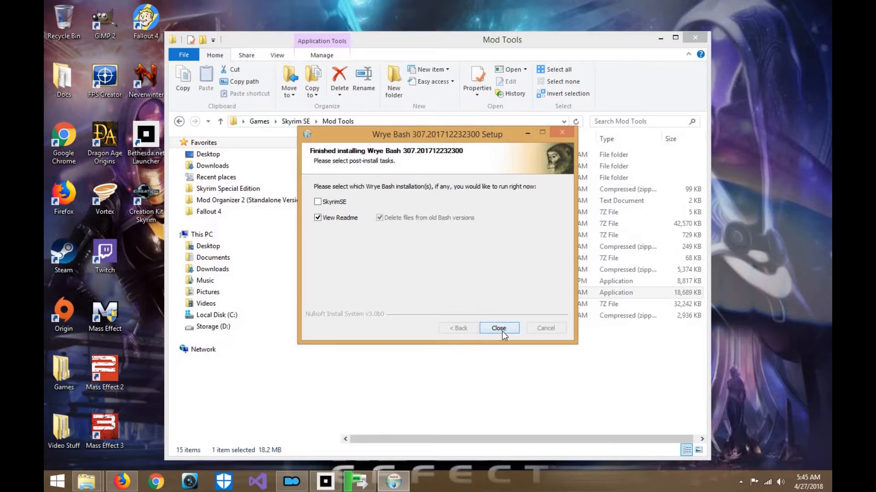
{"action": "left_click", "coordinate": [502, 331]}
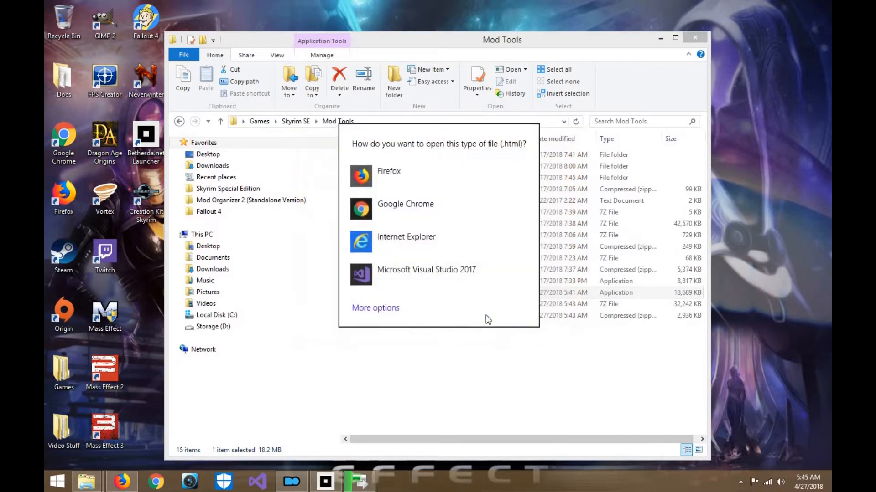
{"action": "left_click", "coordinate": [488, 375]}
- Switch to Mod Organizer, open the executables editor and title a new entry "Wyre Bash"
{"action": "left_click", "coordinate": [297, 475]}
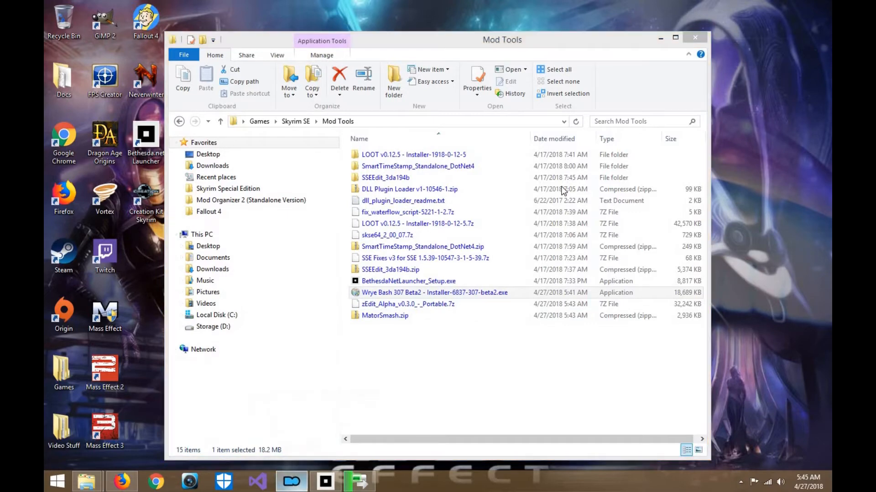
{"action": "left_click", "coordinate": [693, 82]}
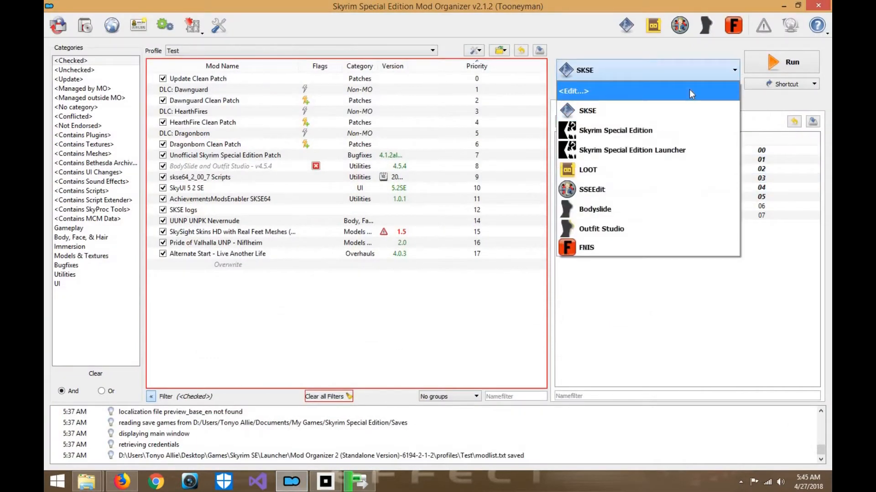
{"action": "left_click", "coordinate": [702, 91]}
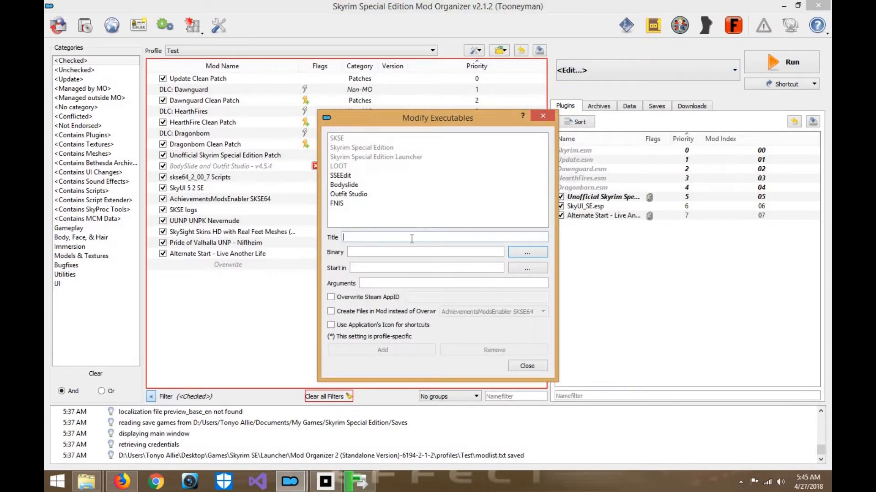
{"action": "type", "text": "Wyre Bash"}
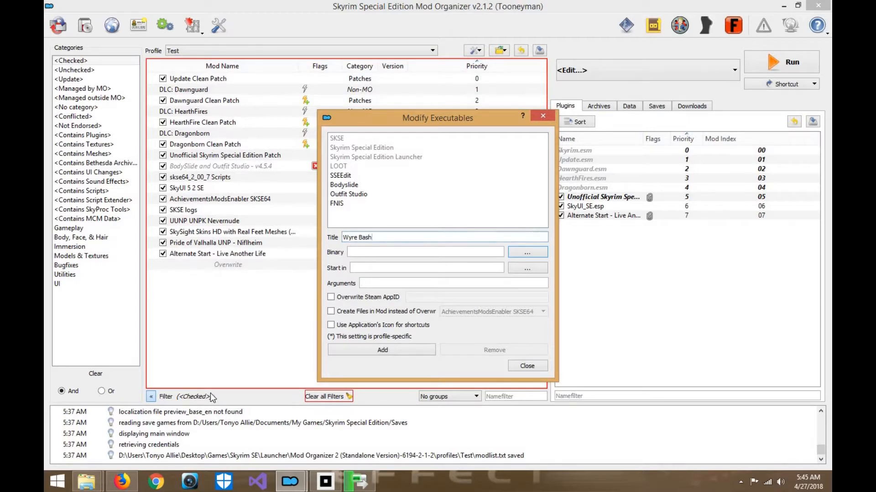
- Browse for the new executable's binary and go to the Skyrim Special Edition favorite folder
{"action": "left_click", "coordinate": [527, 253]}
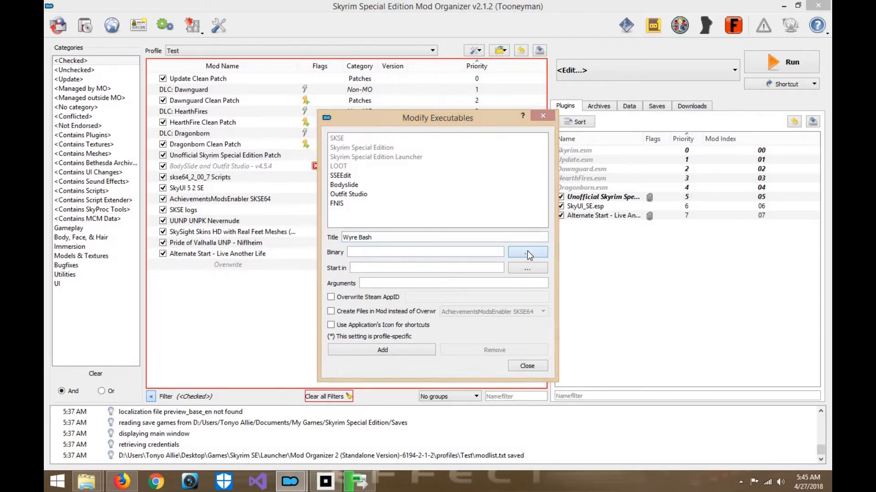
{"action": "left_click", "coordinate": [365, 203]}
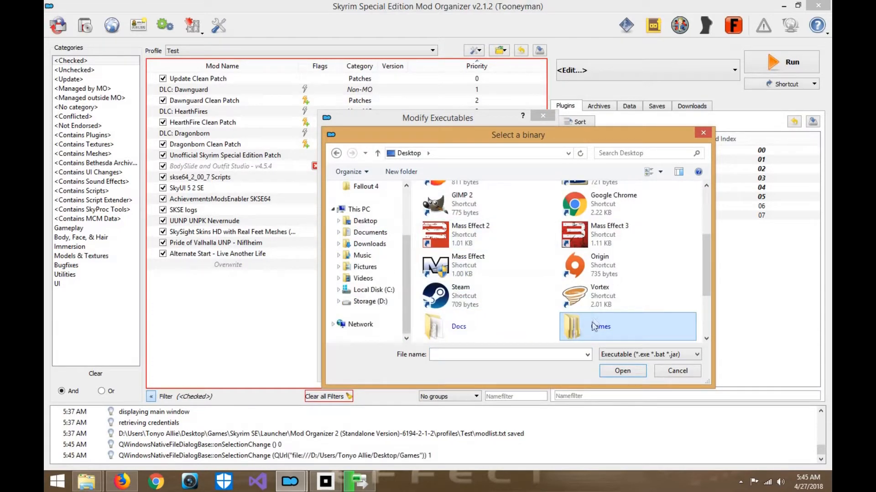
{"action": "scroll", "coordinate": [402, 323], "scroll_direction": "down", "scroll_amount": 2}
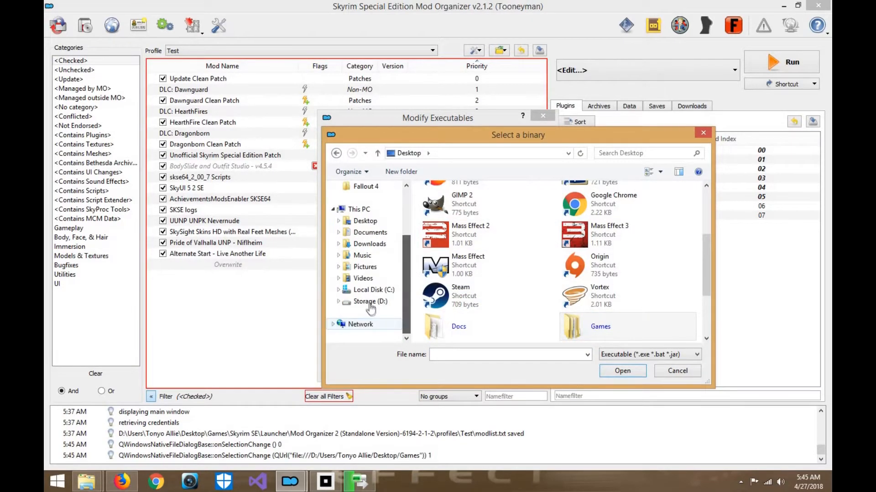
{"action": "left_click", "coordinate": [370, 302]}
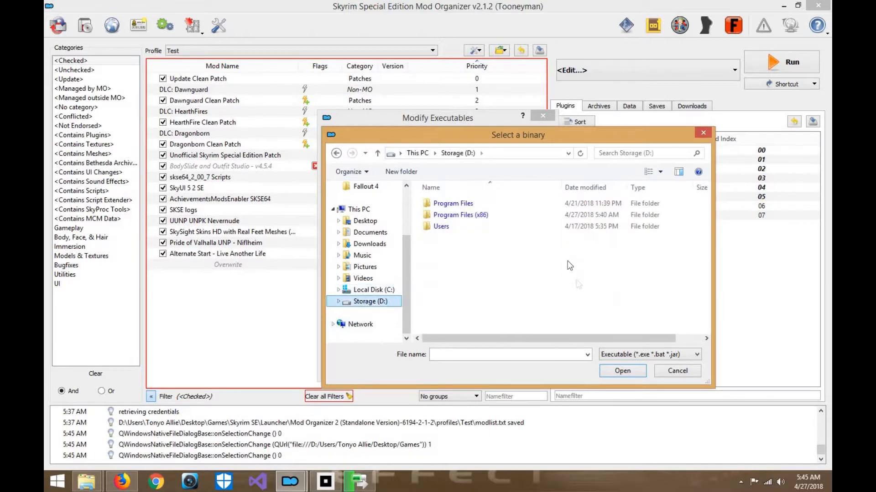
{"action": "double_click", "coordinate": [481, 218]}
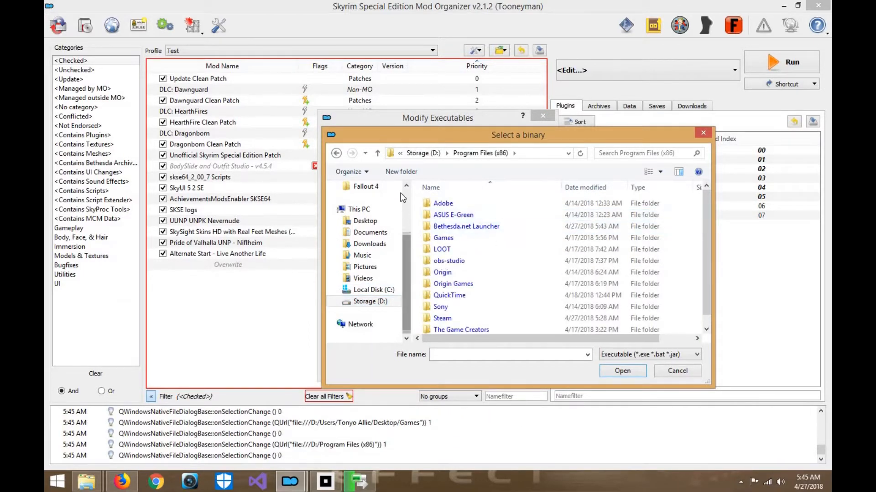
{"action": "scroll", "coordinate": [403, 198], "scroll_direction": "up", "scroll_amount": 3}
{"action": "left_click", "coordinate": [378, 237]}
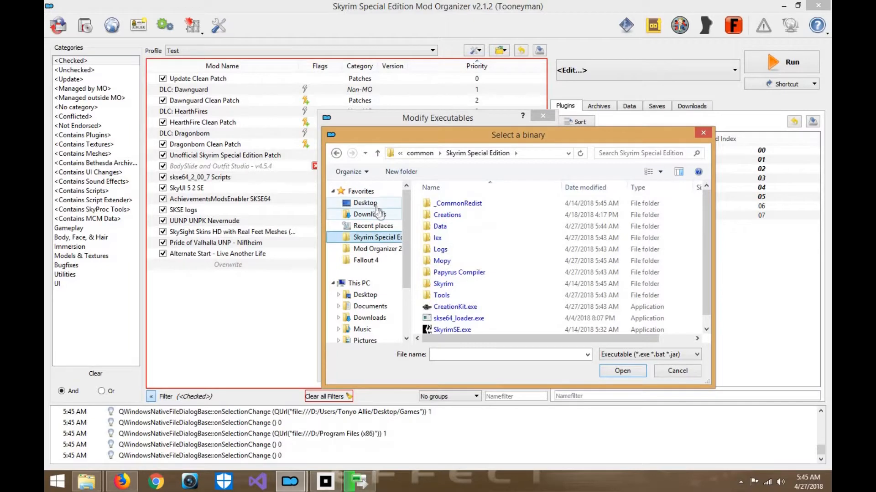
- Choose Wrye Bash.exe in the Mopy folder of Skyrim Special Edition as the binary
{"action": "scroll", "coordinate": [500, 228], "scroll_direction": "down", "scroll_amount": 2}
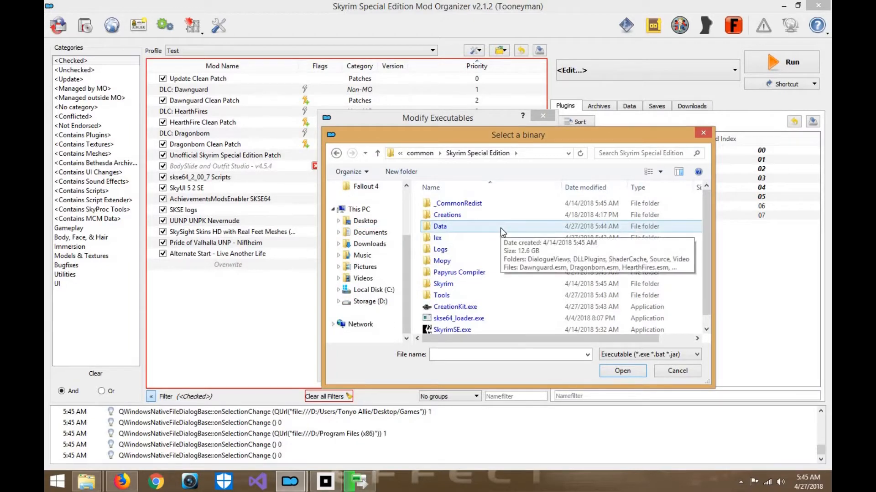
{"action": "left_click", "coordinate": [499, 228]}
{"action": "scroll", "coordinate": [499, 228], "scroll_direction": "down", "scroll_amount": 1}
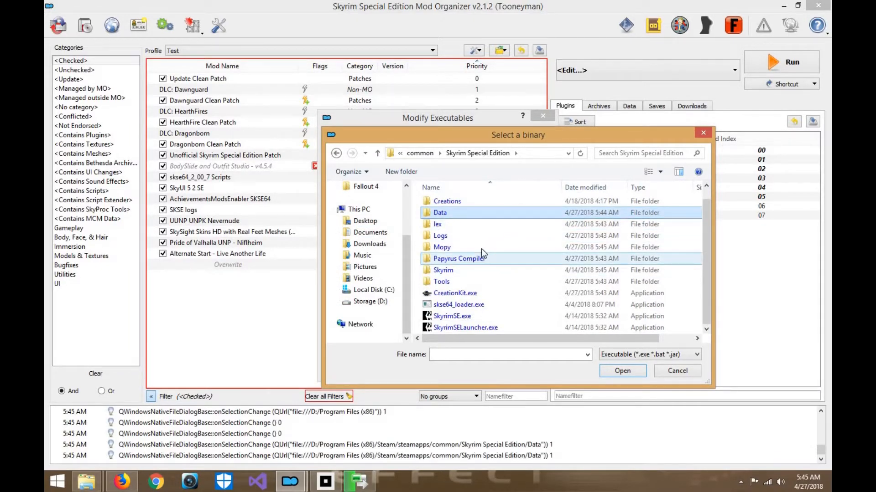
{"action": "double_click", "coordinate": [445, 249]}
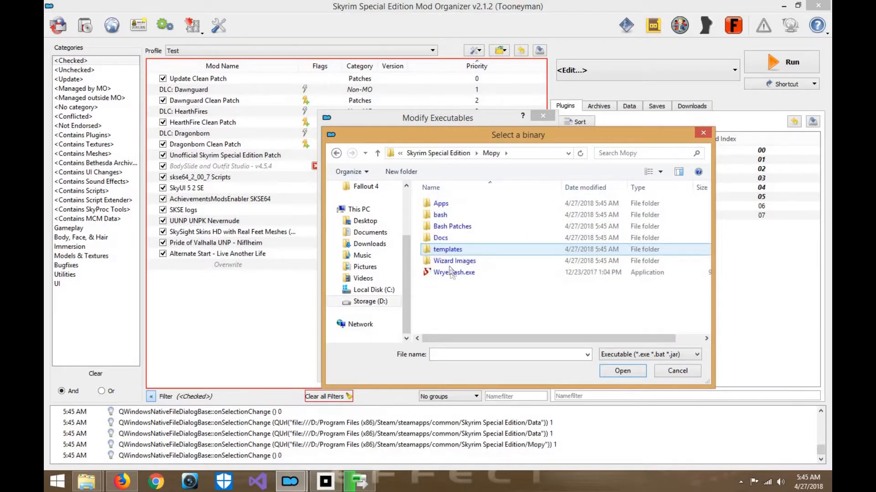
{"action": "left_click", "coordinate": [450, 273]}
{"action": "left_click", "coordinate": [623, 371]}
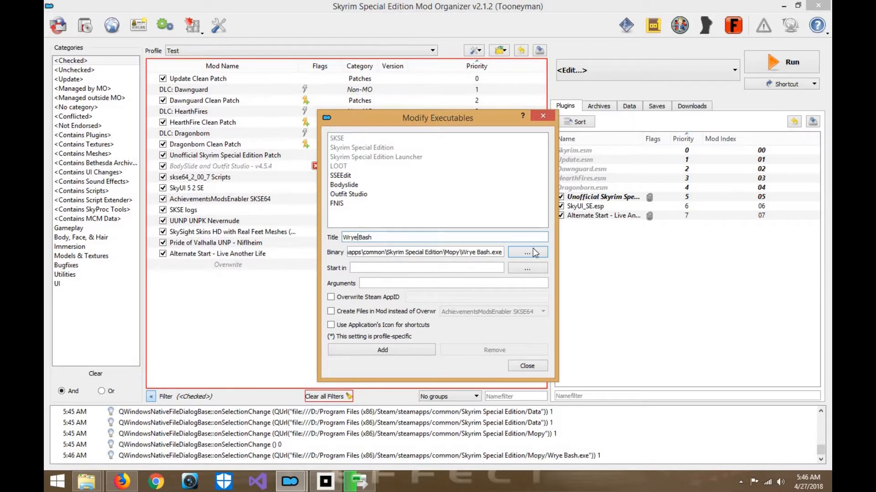
- Correct the title to "Wrye Bash", add the executable to the list and select it as the program to run
{"action": "left_click", "coordinate": [401, 350]}
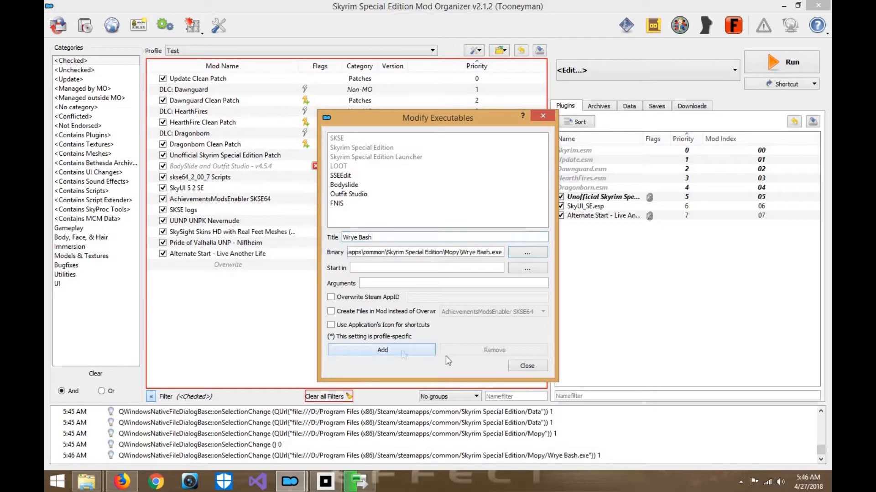
{"action": "left_click", "coordinate": [527, 366]}
{"action": "left_click", "coordinate": [669, 74]}
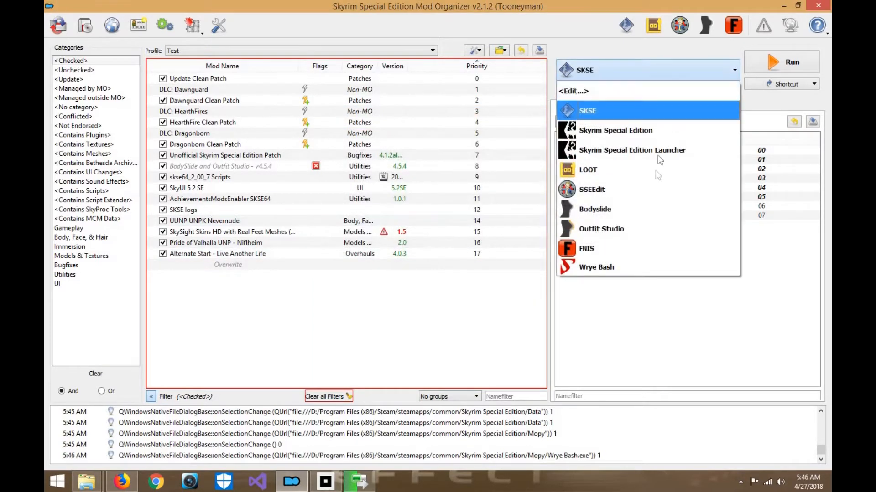
{"action": "left_click", "coordinate": [642, 265]}
- Reopen the executables editor, browse for a binary in the Mopy folder and run Wrye Bash.exe as administrator from there
{"action": "left_click", "coordinate": [640, 76]}
{"action": "left_click", "coordinate": [640, 87]}
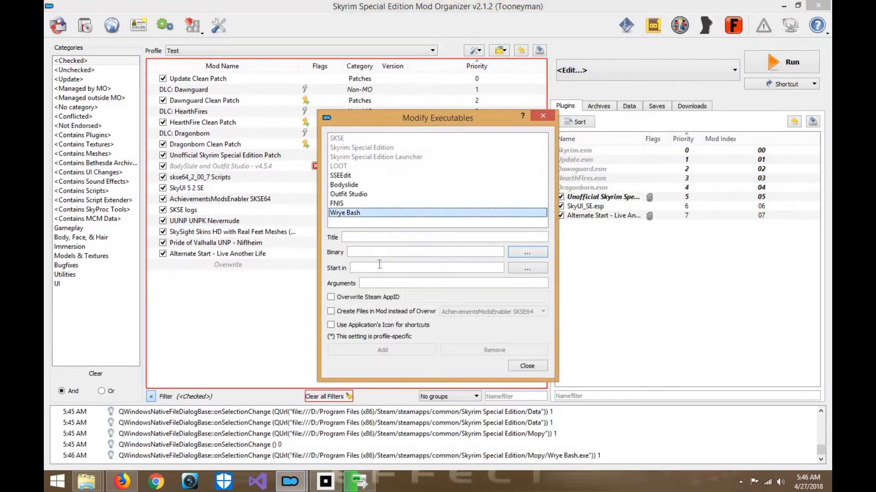
{"action": "left_click", "coordinate": [523, 254]}
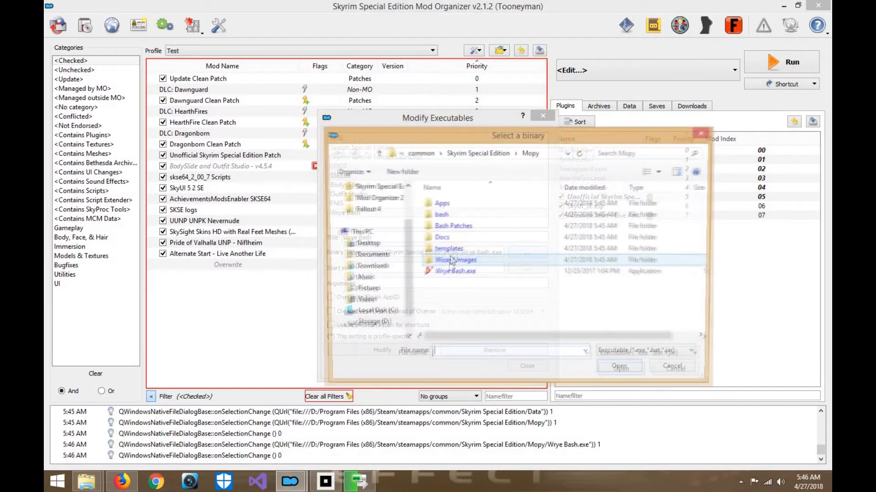
{"action": "right_click", "coordinate": [447, 264]}
{"action": "right_click", "coordinate": [445, 274]}
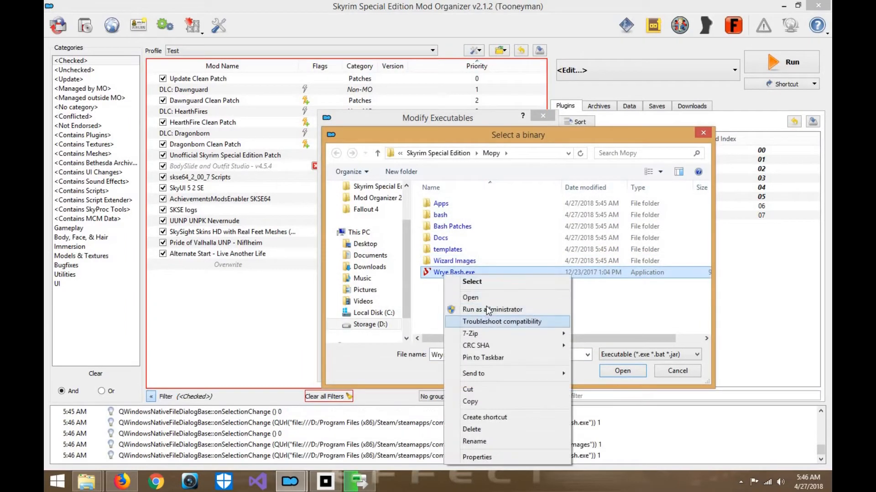
{"action": "left_click", "coordinate": [483, 310]}
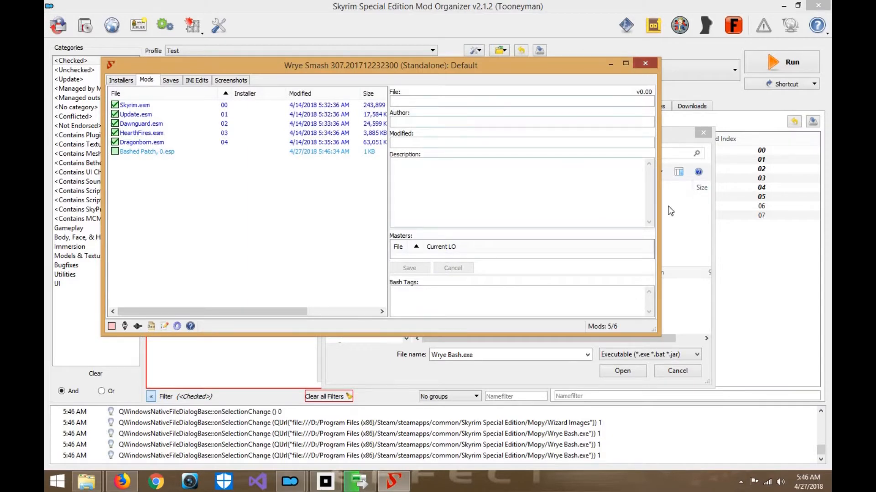
- Close the running Wrye Bash window, accept Wrye Bash.exe in the binary browser and close the executables editor
{"action": "left_click", "coordinate": [647, 65]}
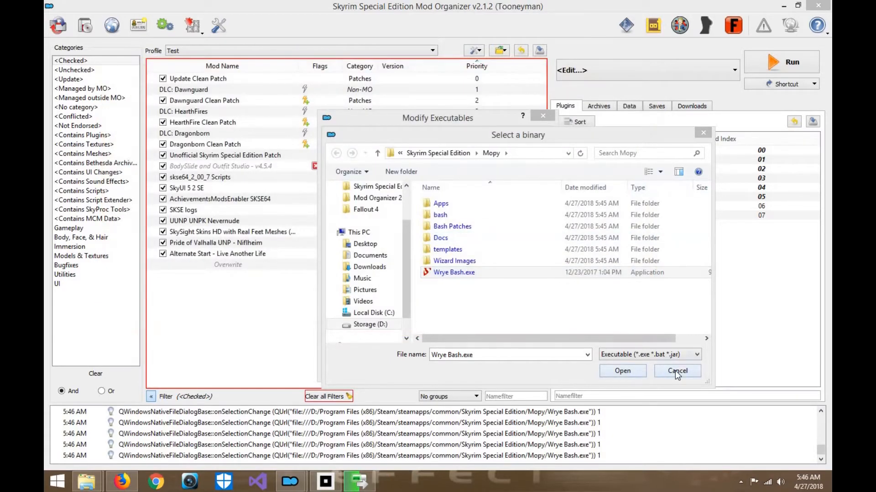
{"action": "left_click", "coordinate": [626, 370]}
{"action": "left_click", "coordinate": [409, 346]}
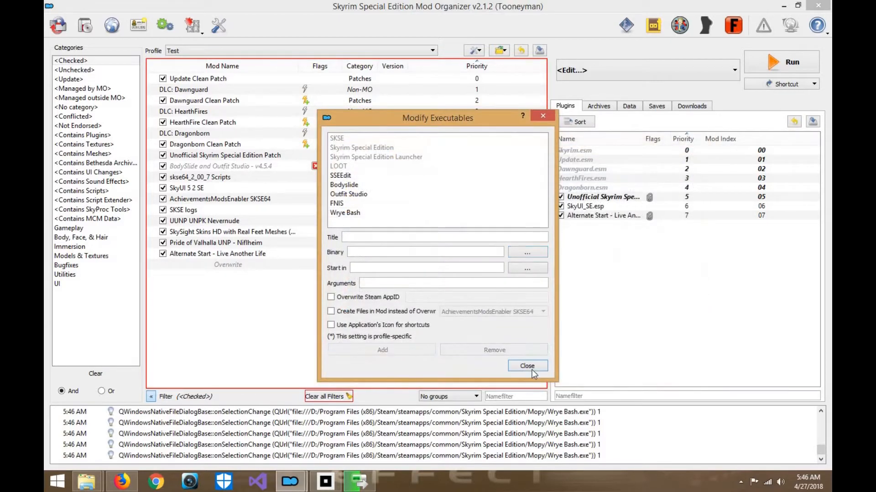
{"action": "left_click", "coordinate": [528, 367]}
- Select Wrye Bash as the program to run and create a toolbar shortcut for it
{"action": "left_click", "coordinate": [609, 73]}
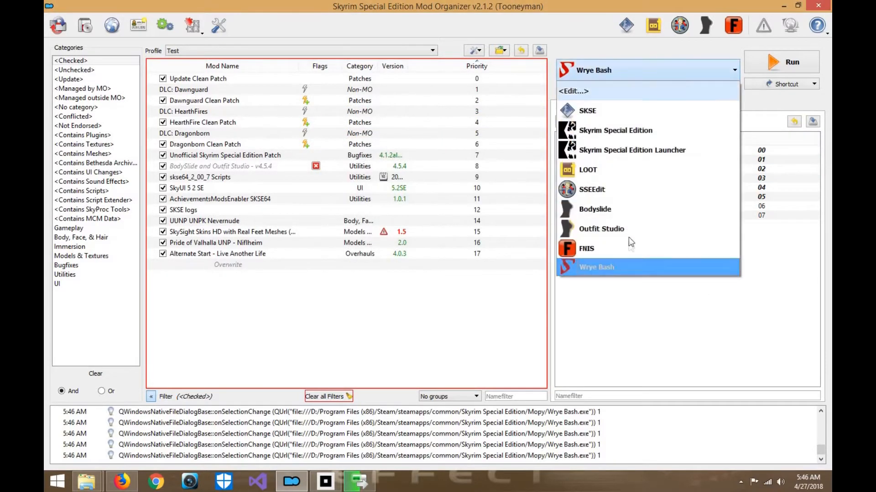
{"action": "left_click", "coordinate": [628, 268]}
{"action": "left_click", "coordinate": [797, 82]}
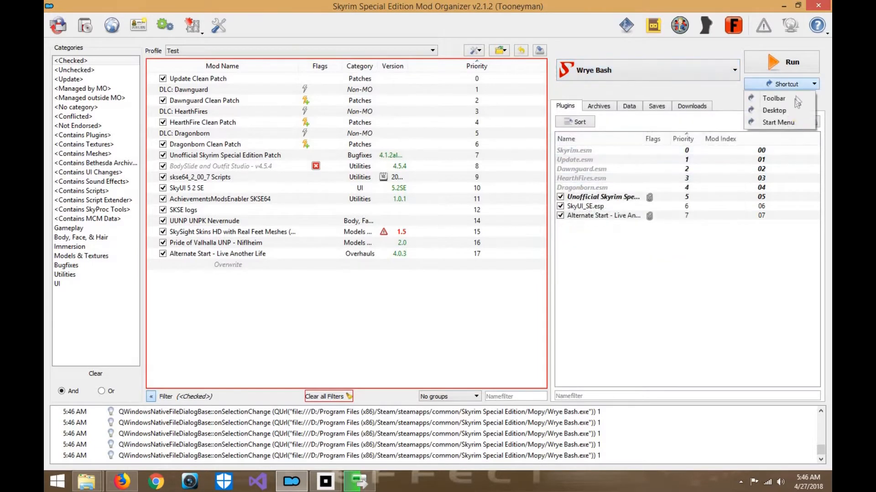
{"action": "left_click", "coordinate": [792, 98]}
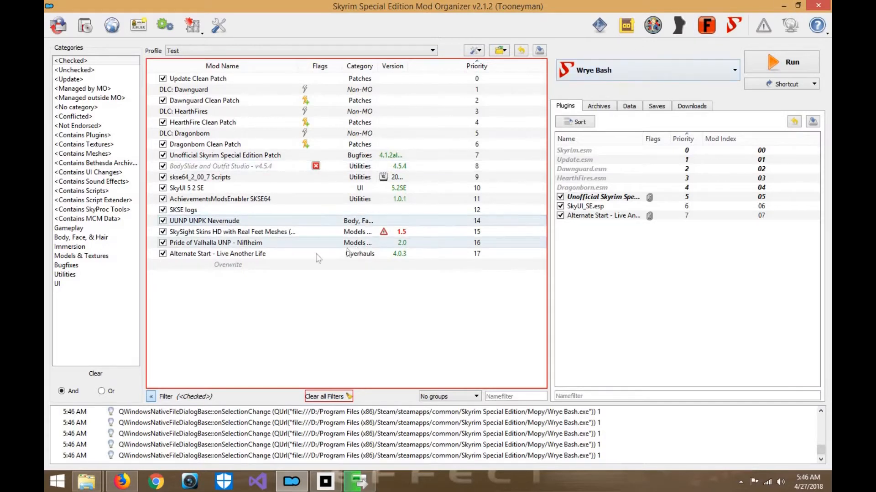
- Check the contents of the Overwrite entry in the mod list
{"action": "double_click", "coordinate": [235, 264]}
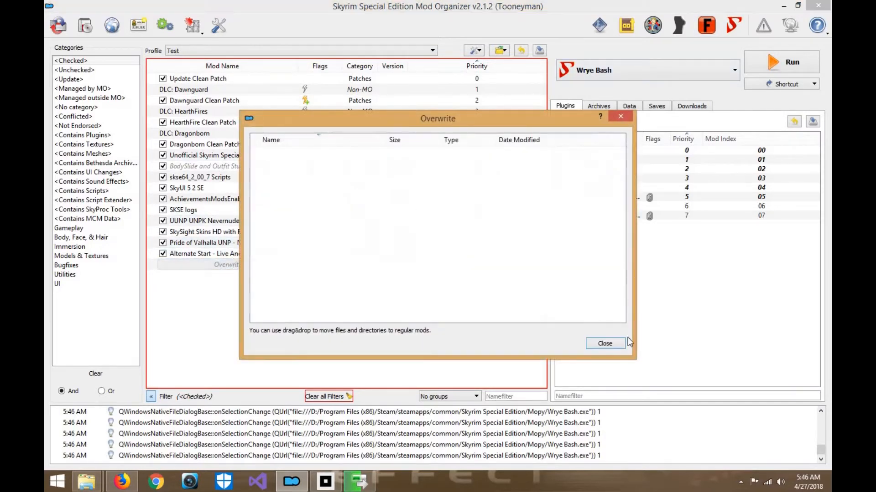
{"action": "left_click", "coordinate": [605, 343]}
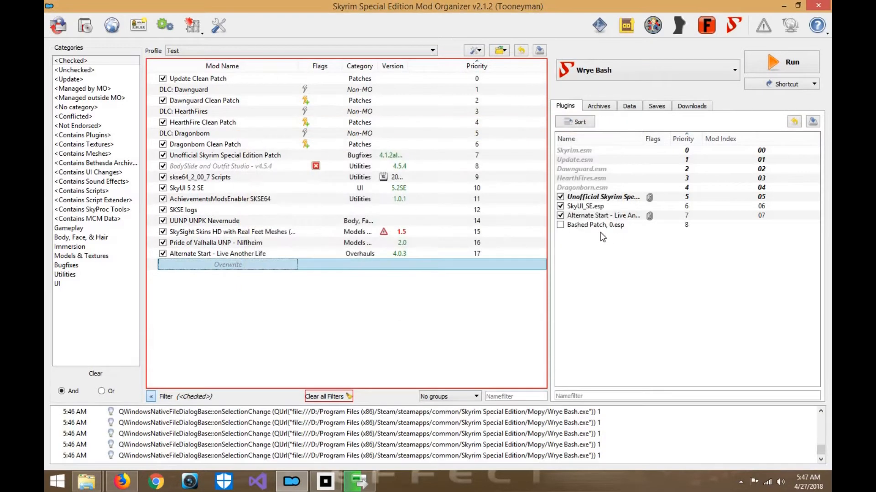
{"action": "double_click", "coordinate": [276, 263]}
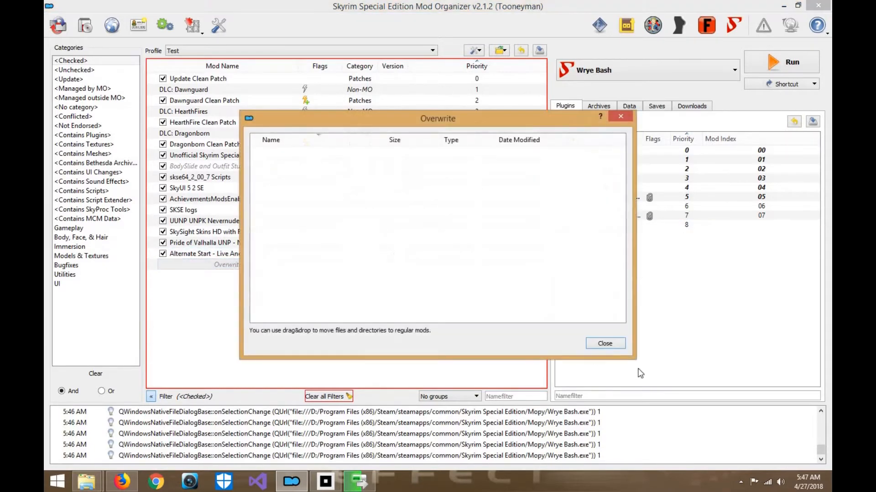
{"action": "left_click", "coordinate": [604, 343]}
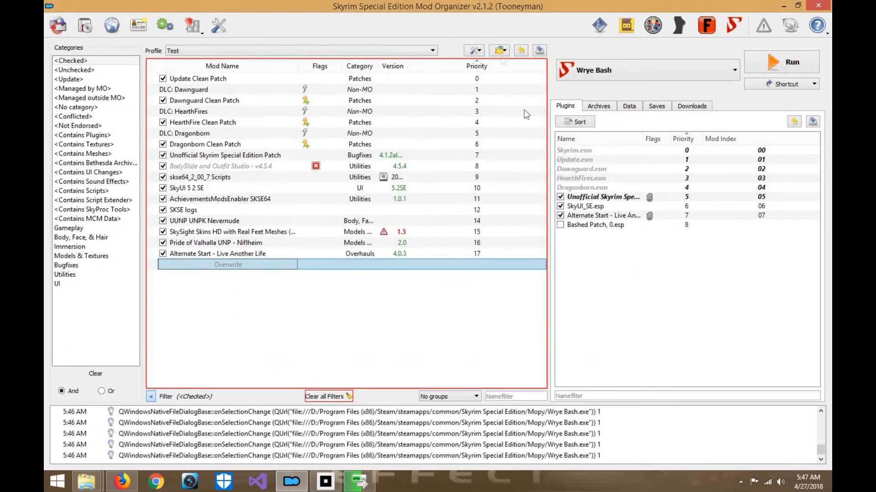
- Refresh the mod list and move the unmanaged Bashed Patch, 0 entry to the end, just above Overwrite
{"action": "left_click", "coordinate": [475, 50]}
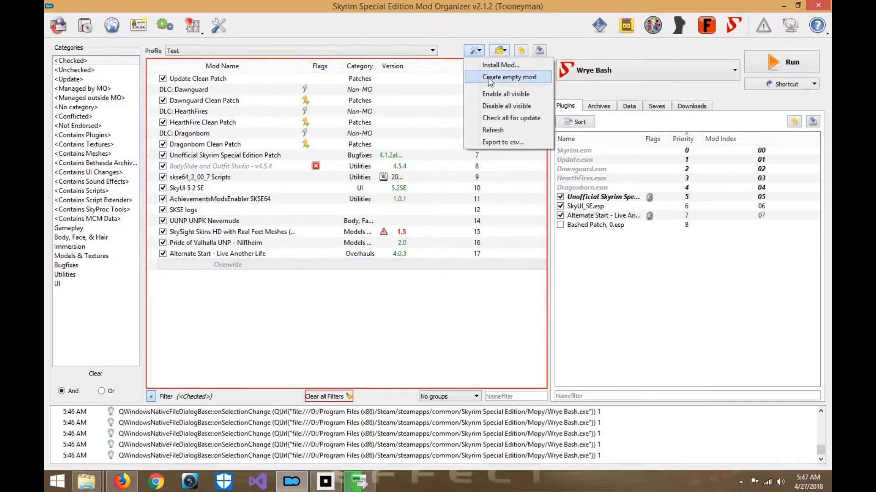
{"action": "left_click", "coordinate": [497, 130]}
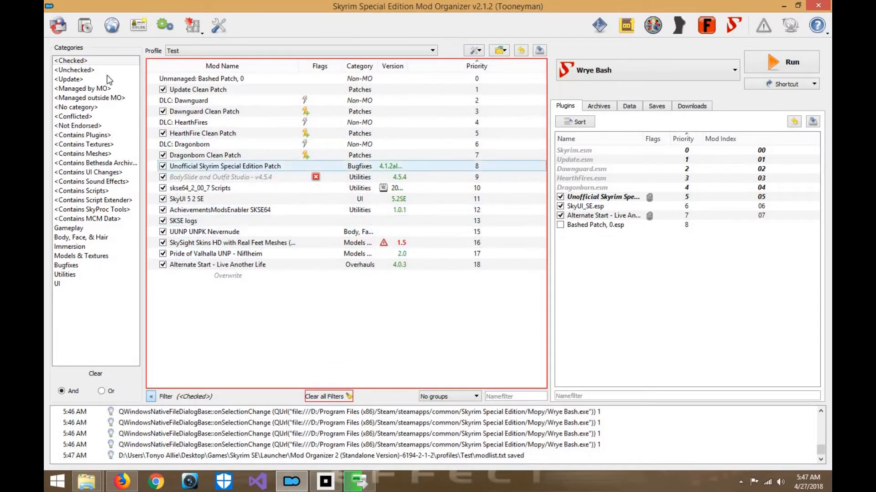
{"action": "left_click_drag", "start_coordinate": [216, 80], "coordinate": [228, 275]}
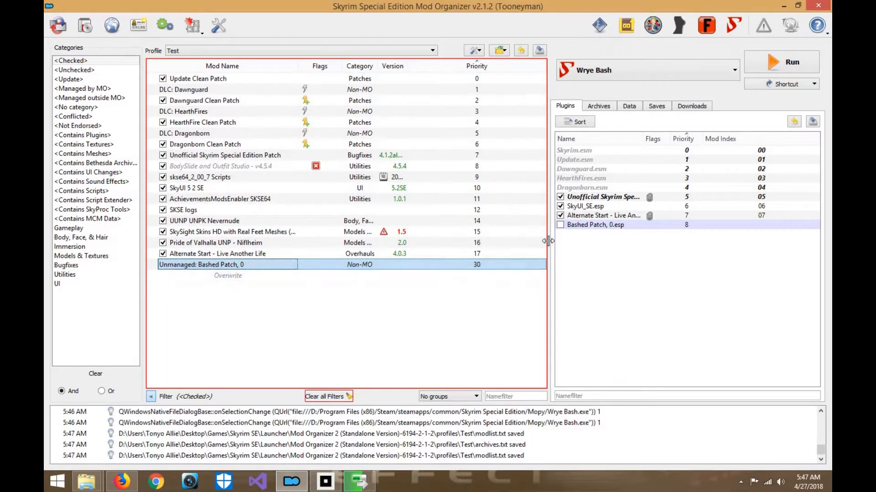
{"action": "mouse_move", "coordinate": [610, 225]}
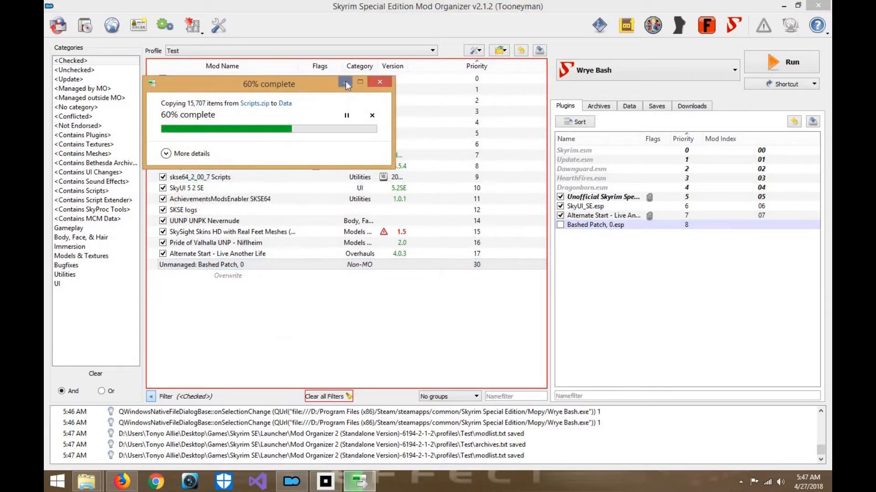
- Minimize the copy progress and Mod Organizer windows, and extract MatorSmash.zip into a MatorSmash subfolder of Mod Tools
{"action": "left_click", "coordinate": [345, 83]}
{"action": "left_click", "coordinate": [782, 6]}
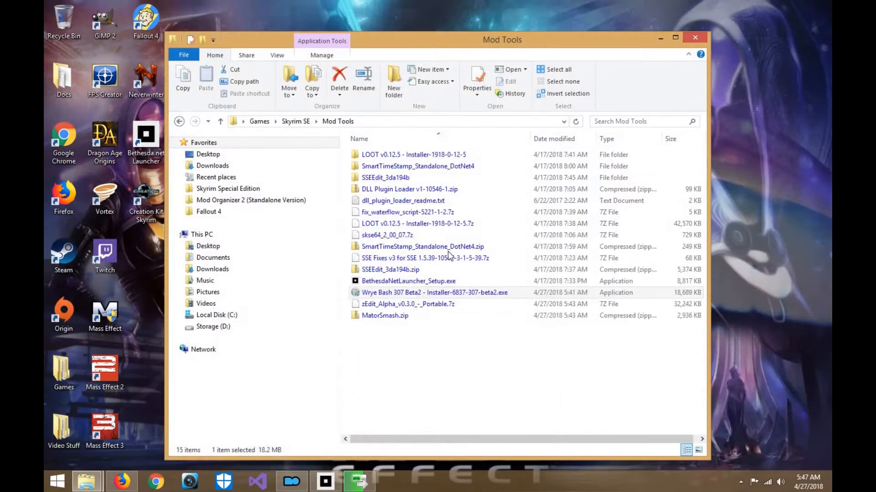
{"action": "left_click", "coordinate": [401, 314]}
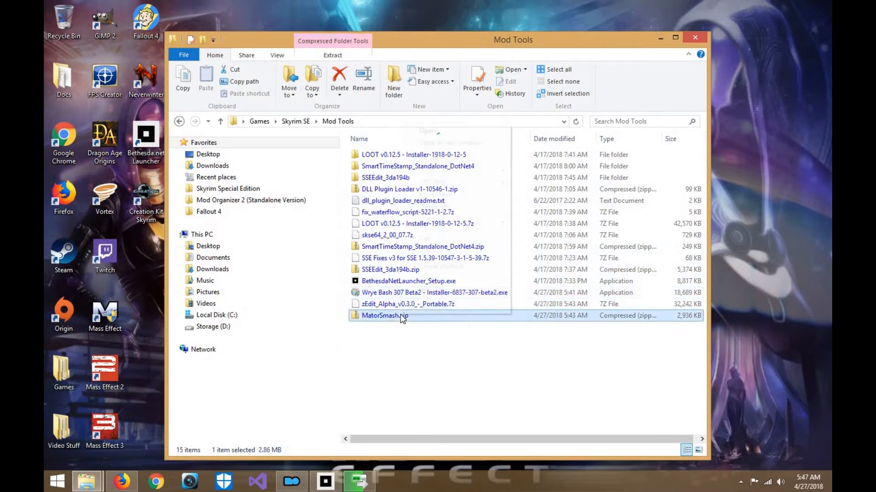
{"action": "right_click", "coordinate": [402, 314]}
{"action": "mouse_move", "coordinate": [507, 170]}
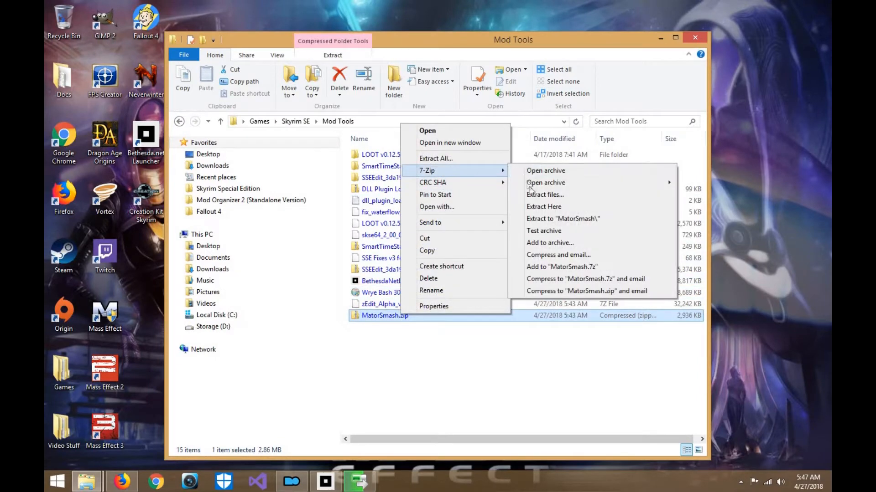
{"action": "left_click", "coordinate": [532, 200]}
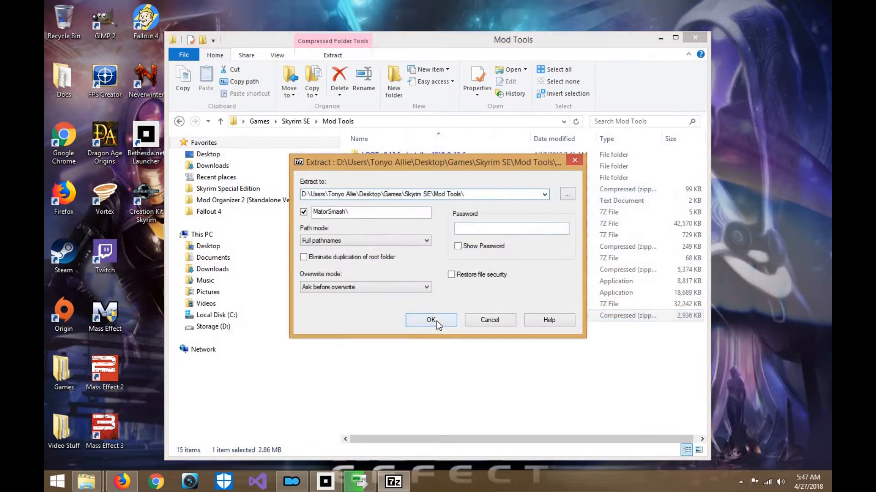
{"action": "left_click", "coordinate": [436, 321]}
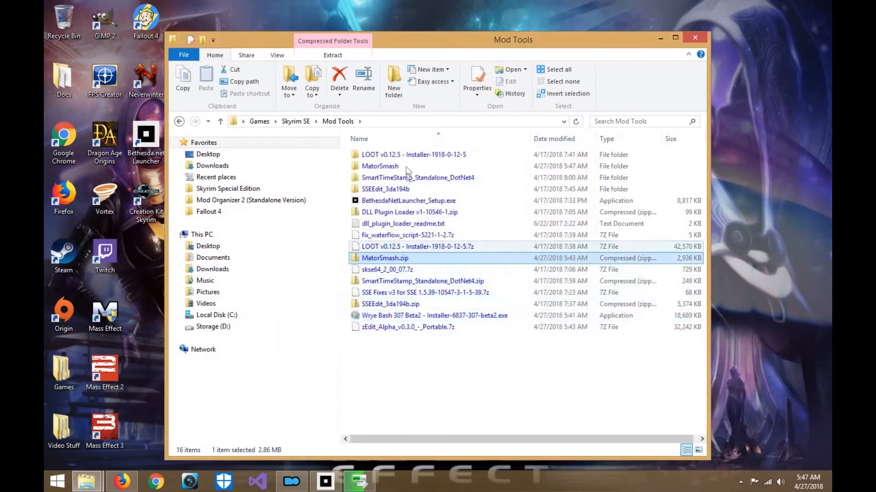
- Move the extracted MatorSmash folder into the Mod Organizer 2 (Standalone Version) folder and check its contents there
{"action": "left_click", "coordinate": [406, 168]}
{"action": "double_click", "coordinate": [406, 168]}
{"action": "left_click", "coordinate": [405, 166]}
{"action": "left_click", "coordinate": [180, 121]}
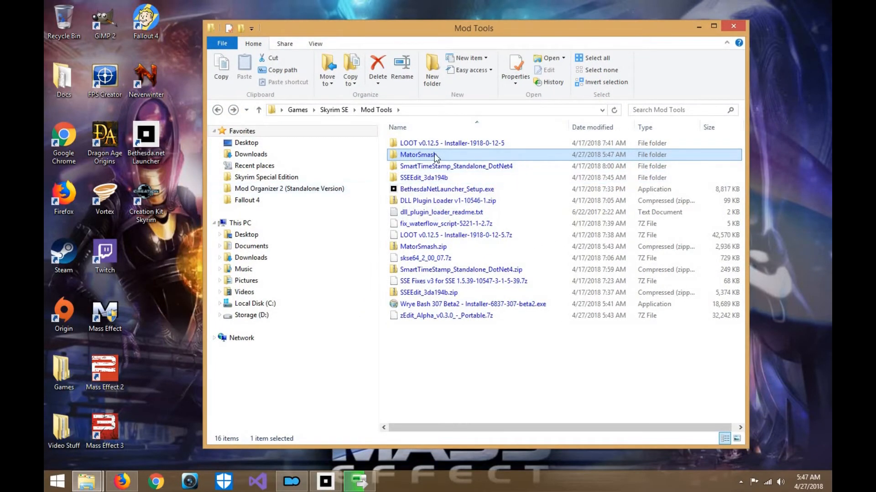
{"action": "left_click_drag", "start_coordinate": [333, 205], "coordinate": [317, 195]}
{"action": "left_click", "coordinate": [317, 194]}
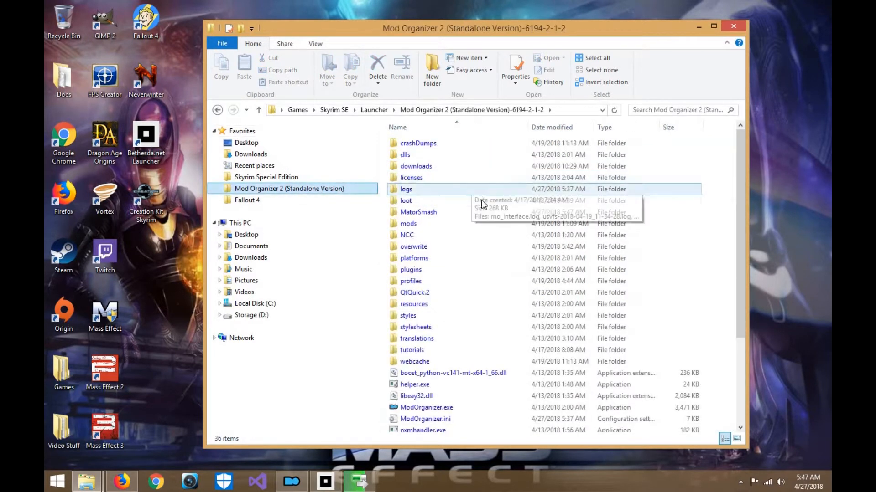
{"action": "scroll", "coordinate": [478, 218], "scroll_direction": "down", "scroll_amount": 4}
{"action": "left_click", "coordinate": [478, 219]}
{"action": "scroll", "coordinate": [479, 310], "scroll_direction": "up", "scroll_amount": 4}
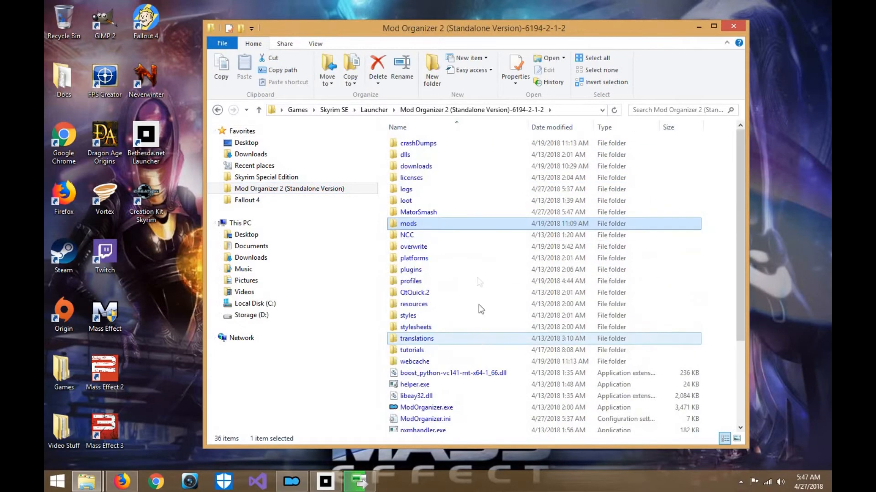
{"action": "left_click", "coordinate": [469, 212]}
{"action": "double_click", "coordinate": [469, 213]}
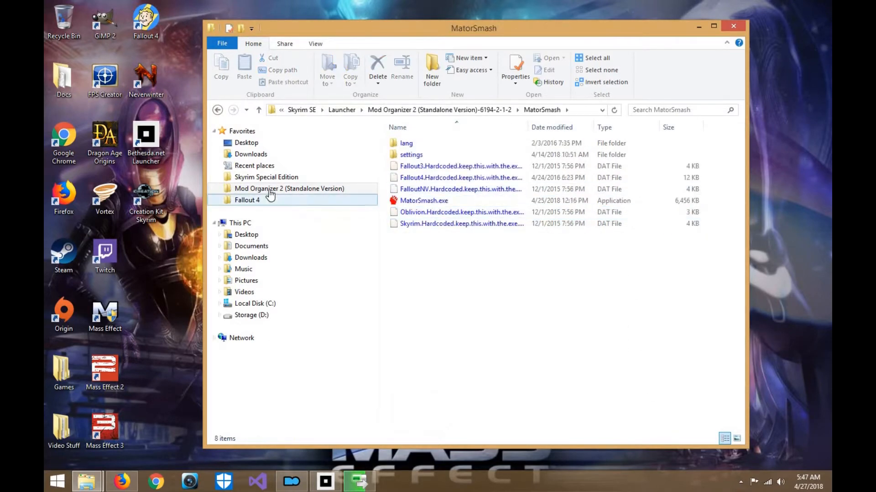
{"action": "left_click", "coordinate": [367, 190]}
- Switch to Mod Organizer 2, open the executables editor and enter "Mator Smash" as the new executable's title
{"action": "left_click", "coordinate": [291, 481]}
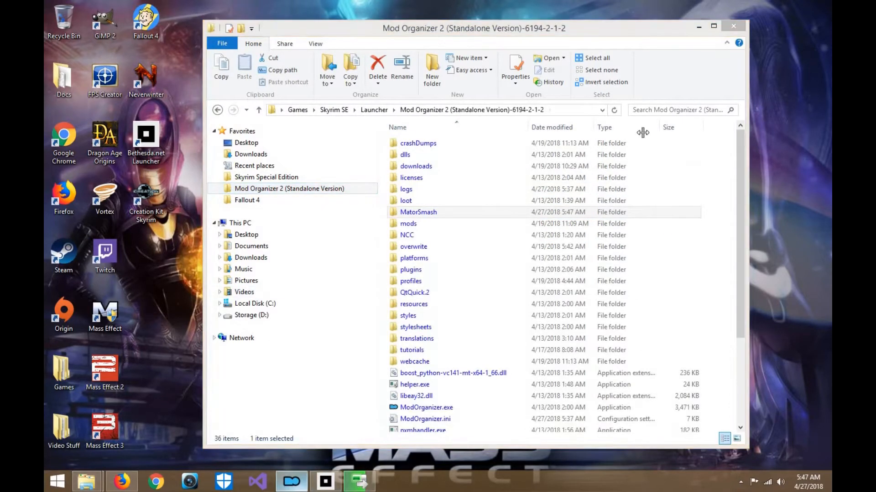
{"action": "left_click", "coordinate": [687, 64]}
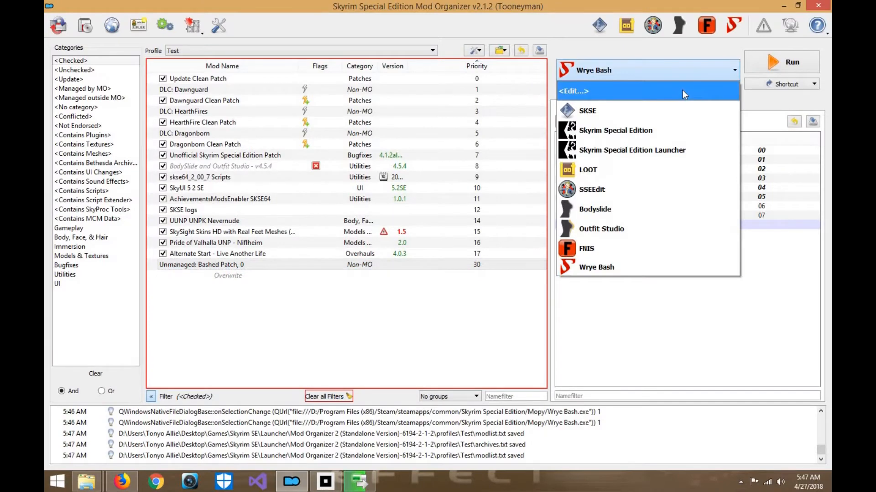
{"action": "left_click", "coordinate": [683, 90]}
{"action": "left_click", "coordinate": [382, 239]}
{"action": "type", "text": "Mator Smash"}
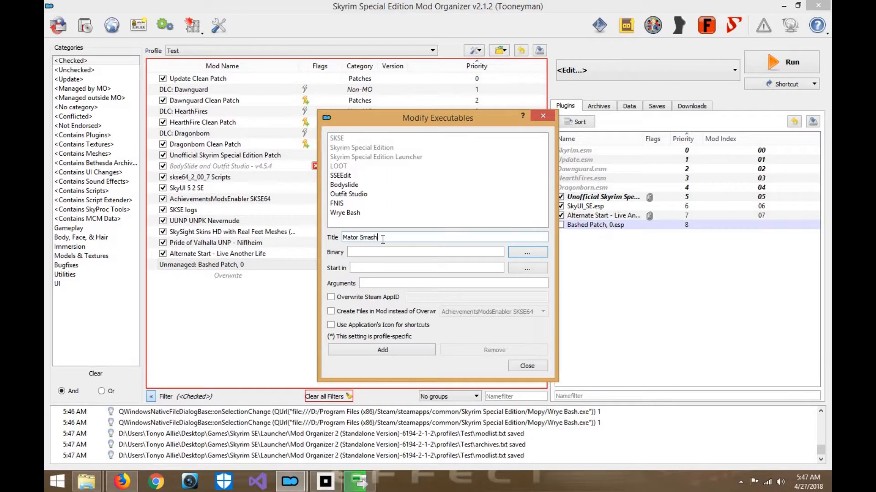
- Browse for the binary in the MatorSmash folder, run MatorSmash.exe as administrator from there and cancel its profile selection
{"action": "left_click", "coordinate": [536, 252]}
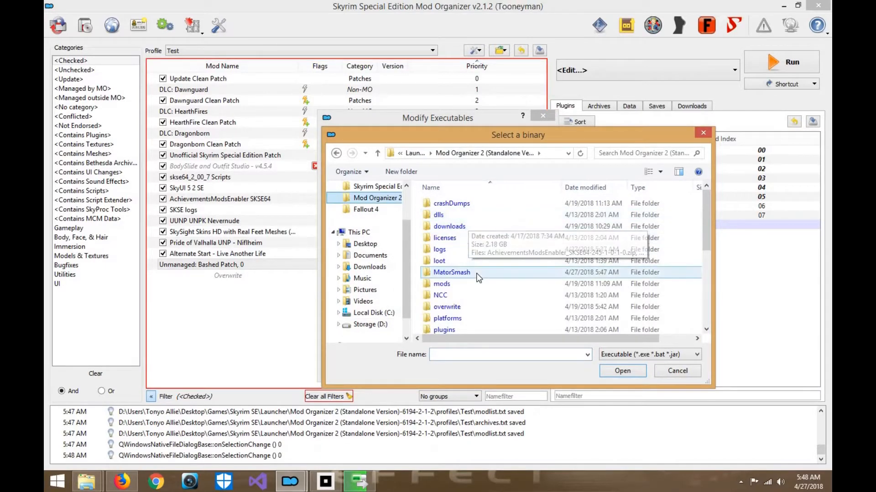
{"action": "double_click", "coordinate": [456, 256]}
{"action": "left_click", "coordinate": [472, 227]}
{"action": "right_click", "coordinate": [484, 223]}
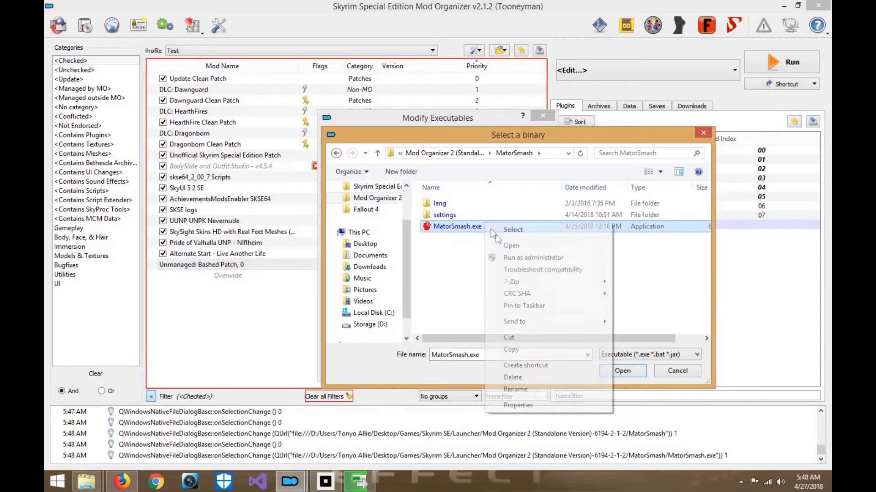
{"action": "left_click", "coordinate": [533, 258]}
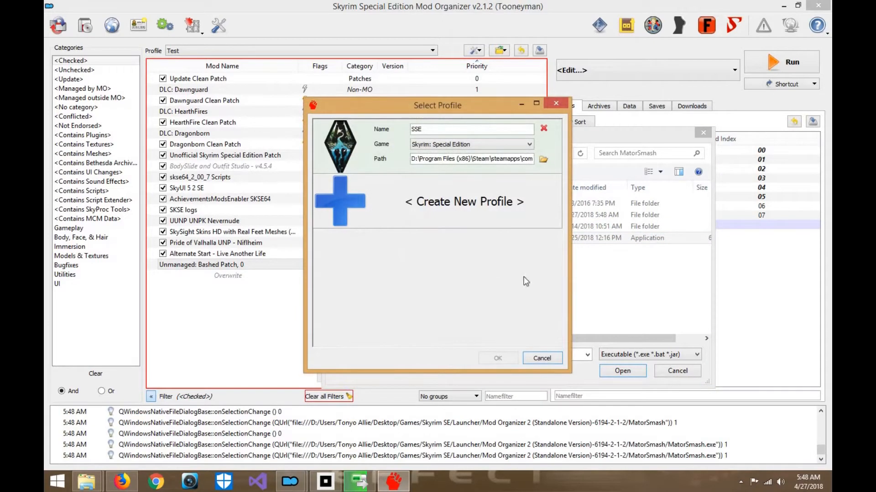
{"action": "left_click", "coordinate": [551, 359]}
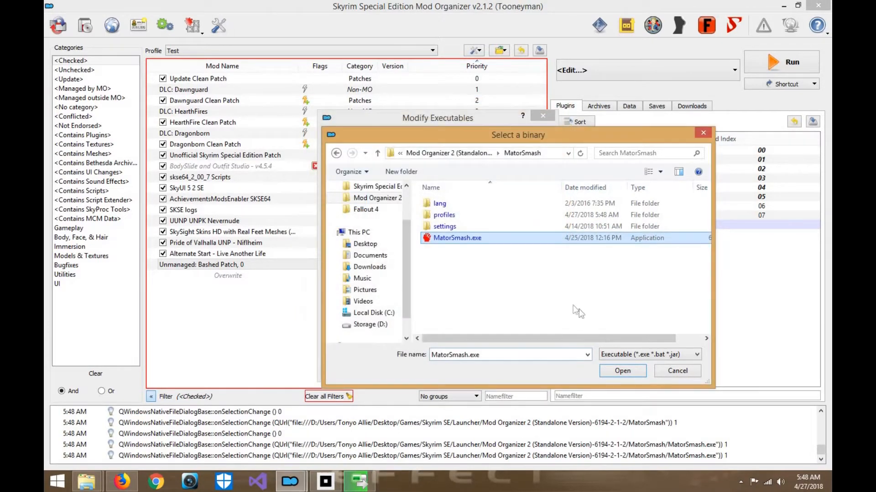
- Choose MatorSmash.exe as the binary, add the executable to the list and close the executables editor
{"action": "left_click", "coordinate": [624, 371]}
{"action": "left_click", "coordinate": [413, 352]}
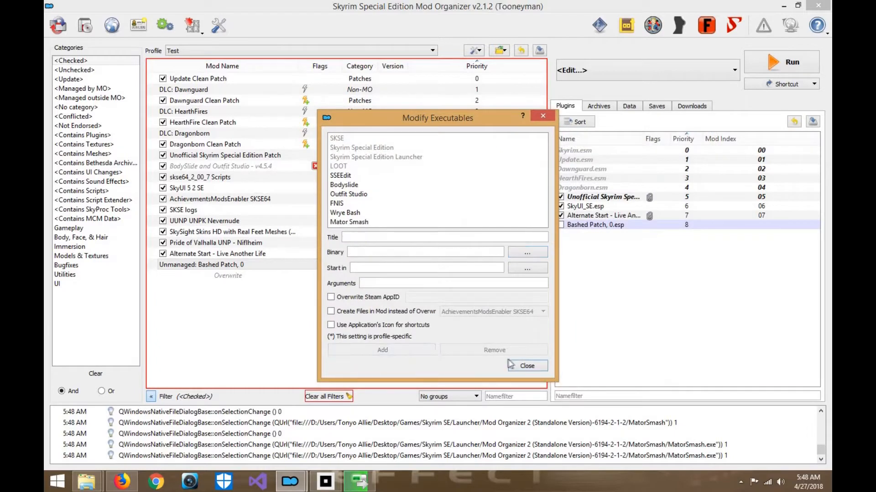
{"action": "left_click", "coordinate": [527, 367]}
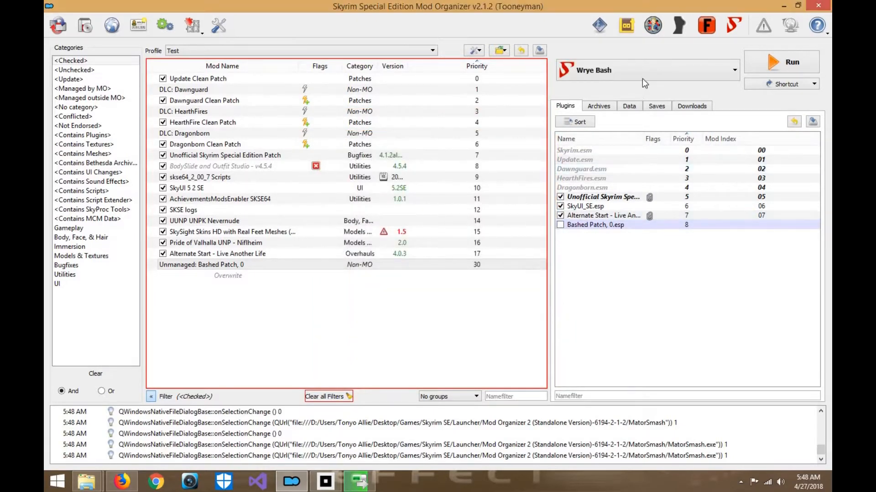
- Select Mator Smash as the program to run and create a toolbar shortcut for it
{"action": "left_click", "coordinate": [642, 79]}
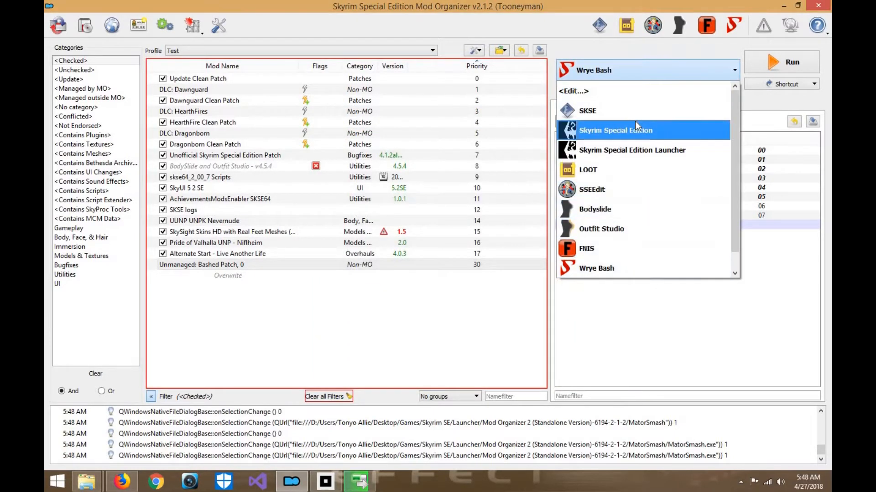
{"action": "scroll", "coordinate": [635, 123], "scroll_direction": "down", "scroll_amount": 1}
{"action": "left_click", "coordinate": [637, 268]}
{"action": "left_click", "coordinate": [786, 89]}
{"action": "left_click", "coordinate": [787, 96]}
- Launch Mator Smash from its new shortcut, accept the SSE profile and confirm the default plugin selection
{"action": "left_click", "coordinate": [729, 26]}
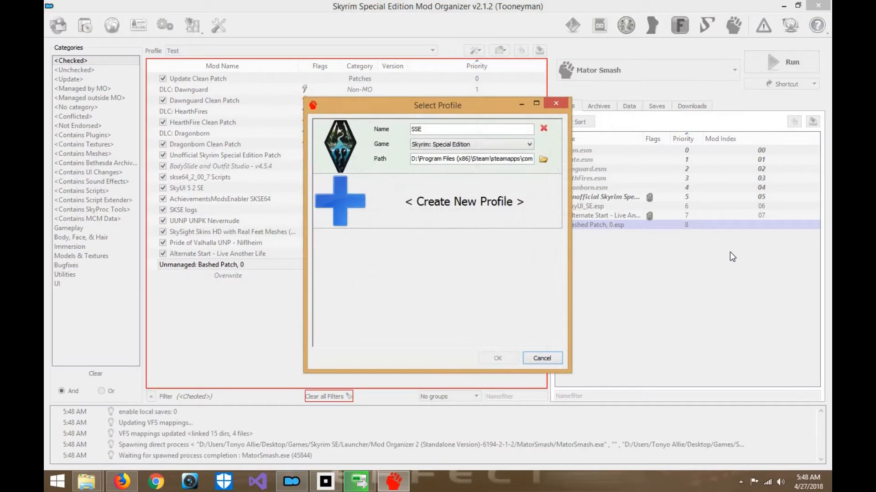
{"action": "left_click", "coordinate": [494, 358]}
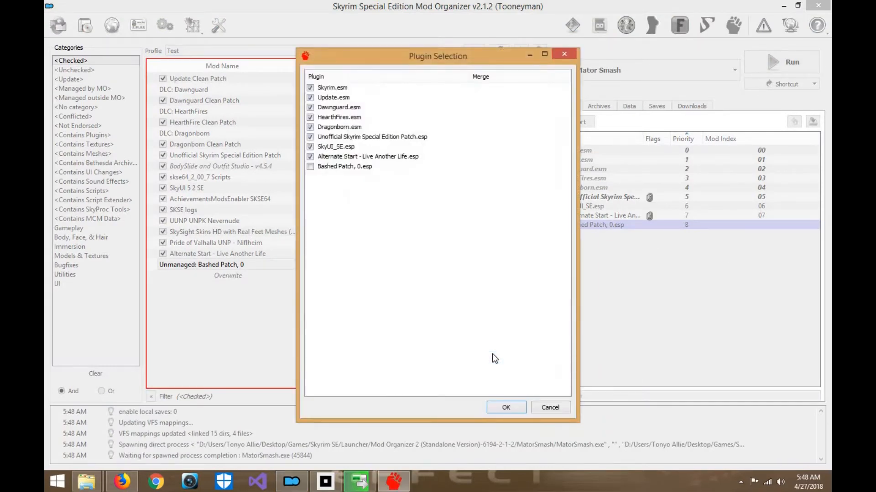
{"action": "left_click", "coordinate": [507, 408]}
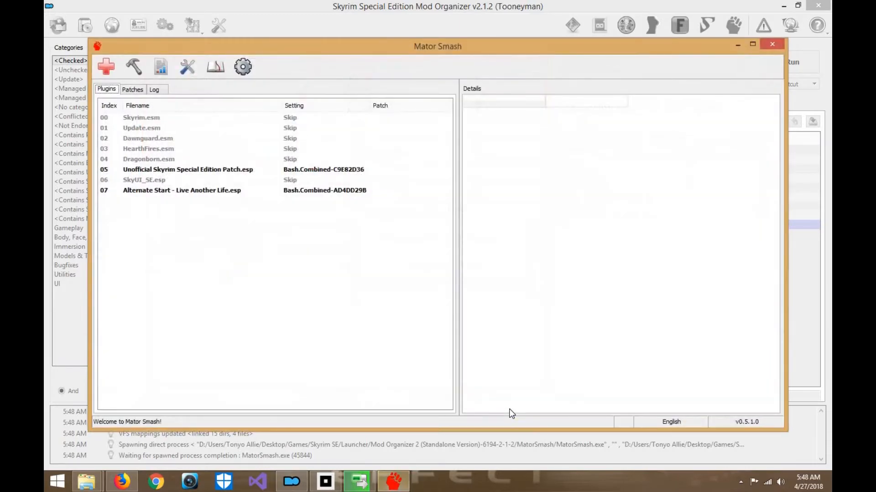
- Enable Mod Organizer integration in the Mator Smash settings, try to detect the integrations automatically, and dismiss the message
{"action": "left_click", "coordinate": [238, 70]}
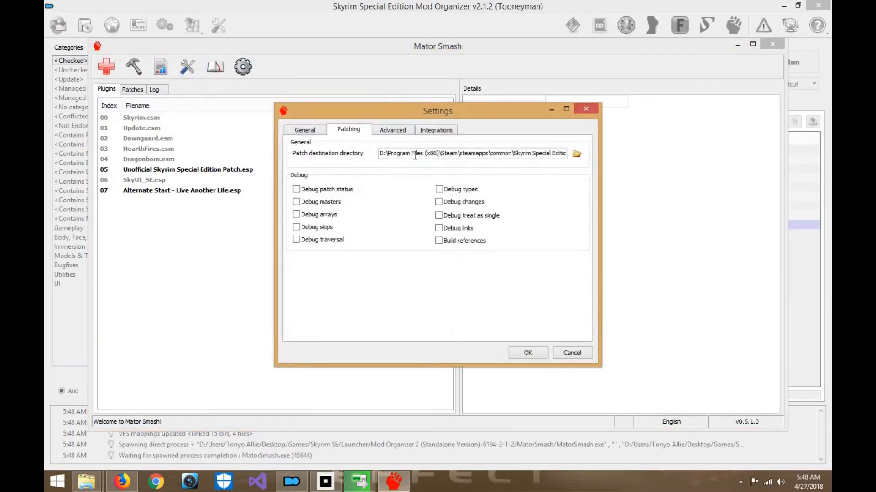
{"action": "left_click", "coordinate": [390, 132]}
{"action": "left_click", "coordinate": [448, 132]}
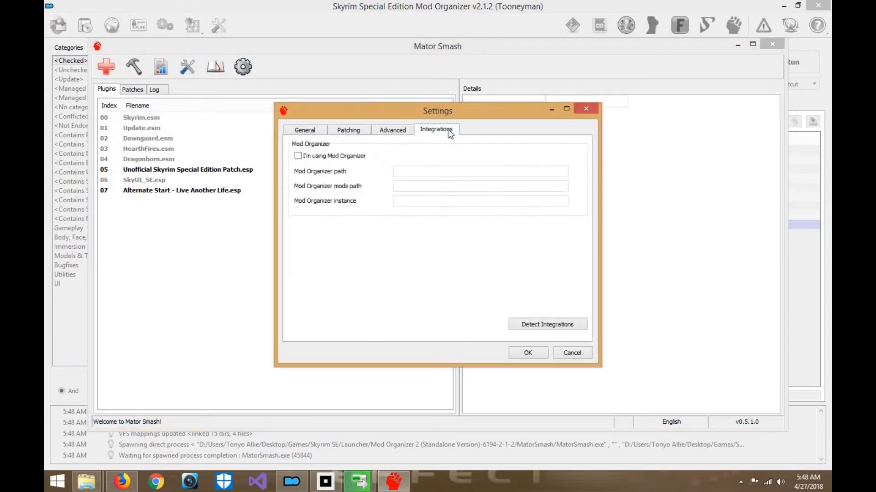
{"action": "left_click", "coordinate": [298, 157]}
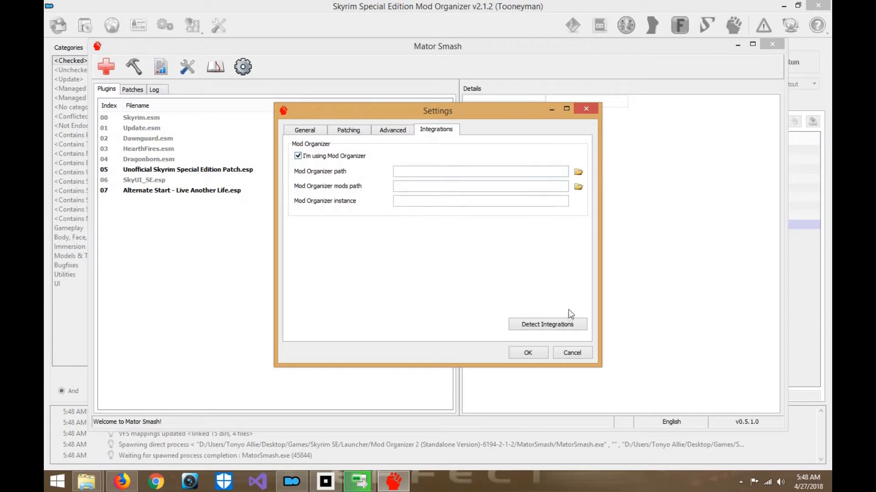
{"action": "left_click", "coordinate": [566, 326]}
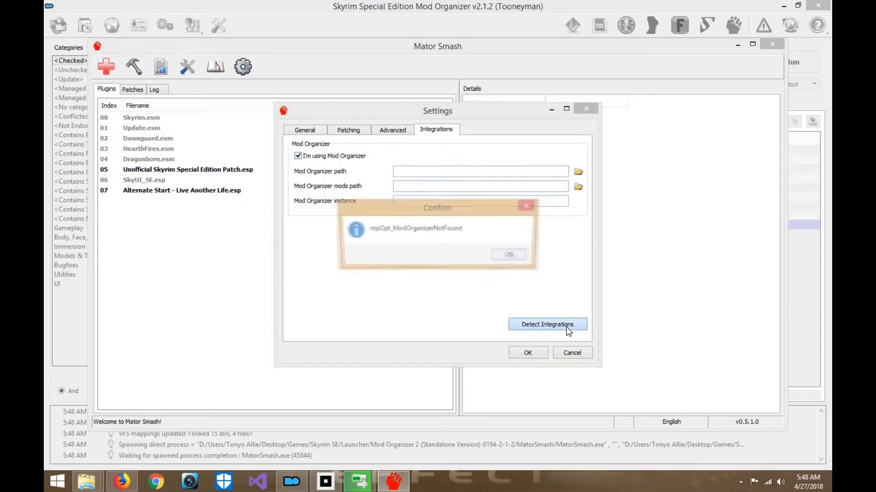
{"action": "left_click", "coordinate": [520, 257]}
- Set the Mod Organizer path to the Mod Organizer 2 (Standalone Version) folder under Skyrim SE\Launcher and save the settings
{"action": "left_click", "coordinate": [578, 171]}
{"action": "left_click_drag", "start_coordinate": [432, 301], "coordinate": [455, 300]}
{"action": "scroll", "coordinate": [456, 265], "scroll_direction": "up", "scroll_amount": 3}
{"action": "double_click", "coordinate": [459, 259]}
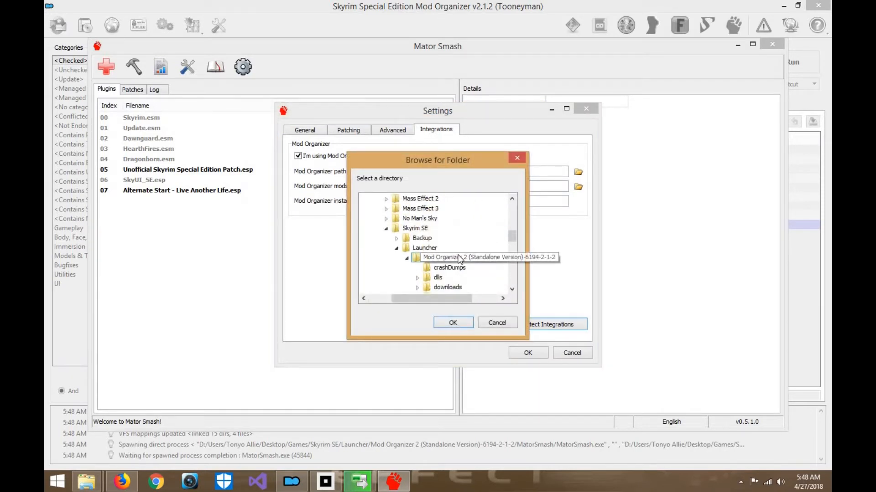
{"action": "left_click", "coordinate": [453, 324]}
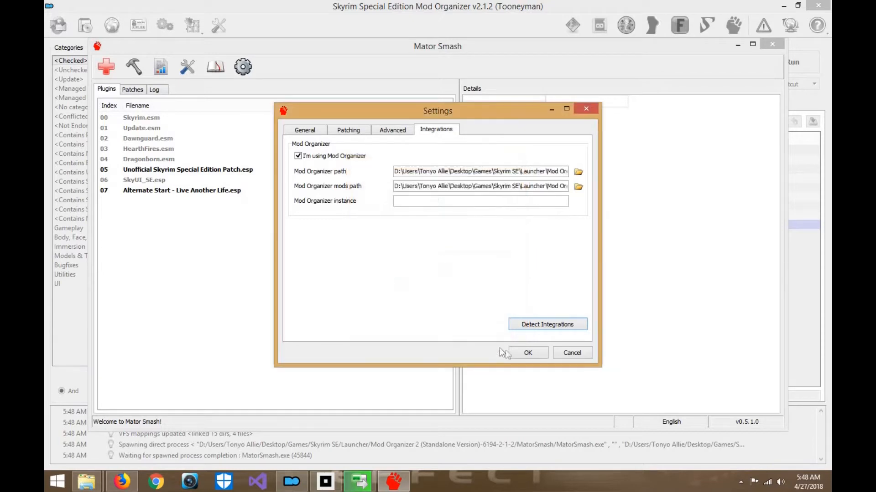
{"action": "left_click", "coordinate": [528, 353]}
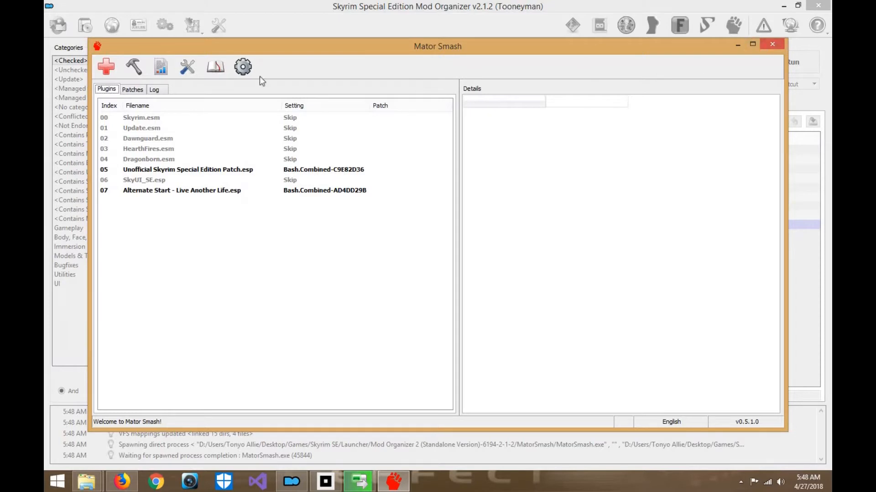
- Check the saved patch destination and Mod Organizer integration paths in the settings, and close Mator Smash
{"action": "left_click", "coordinate": [243, 68]}
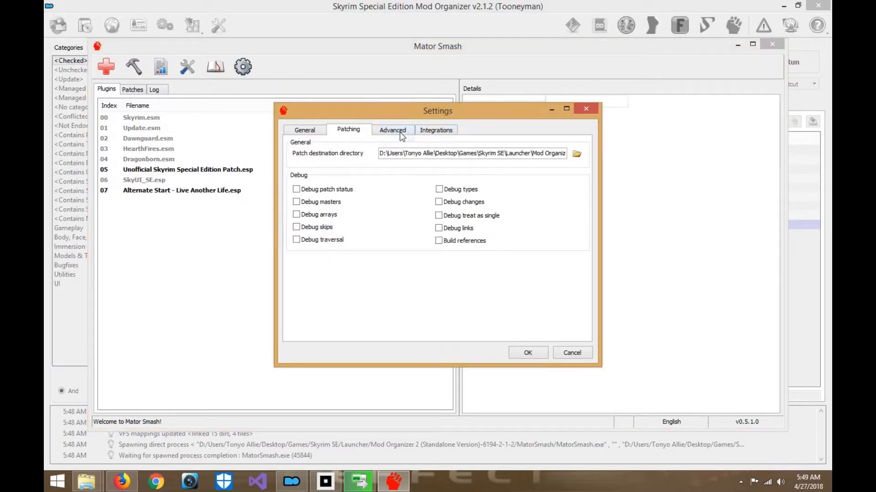
{"action": "left_click", "coordinate": [400, 132]}
{"action": "left_click", "coordinate": [435, 130]}
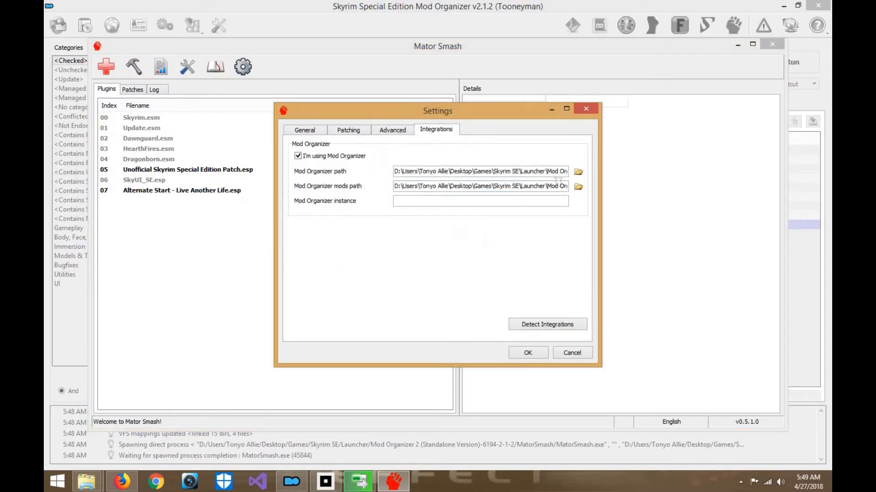
{"action": "left_click_drag", "start_coordinate": [584, 186], "coordinate": [568, 188]}
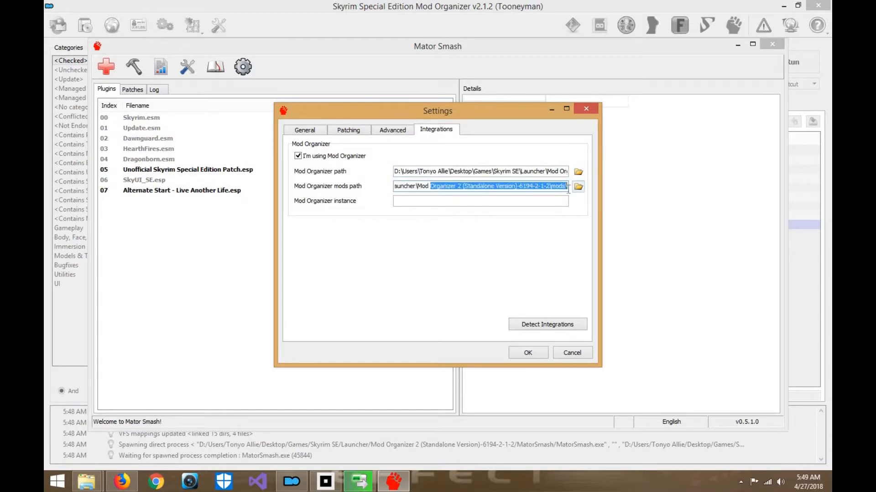
{"action": "left_click", "coordinate": [566, 174]}
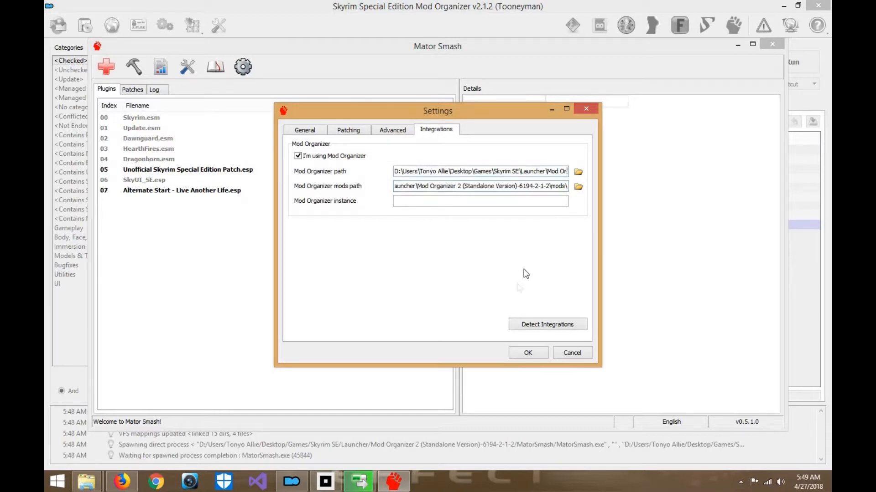
{"action": "left_click", "coordinate": [528, 353]}
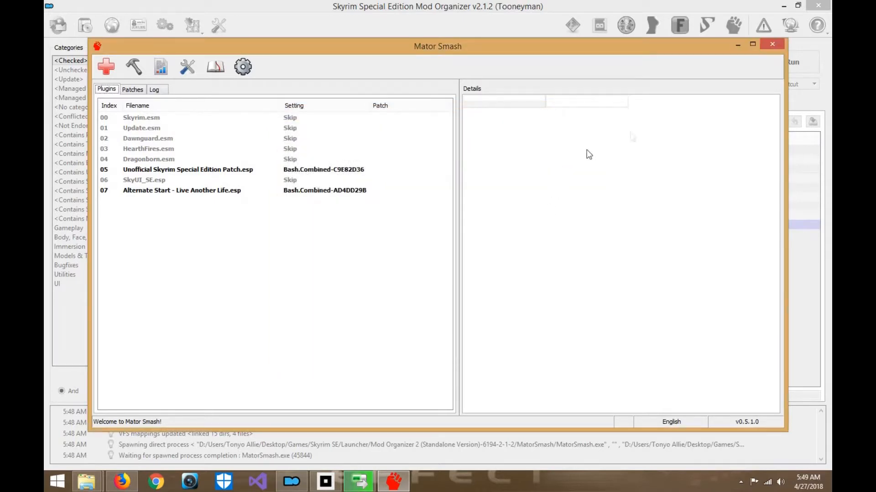
{"action": "left_click", "coordinate": [773, 46]}
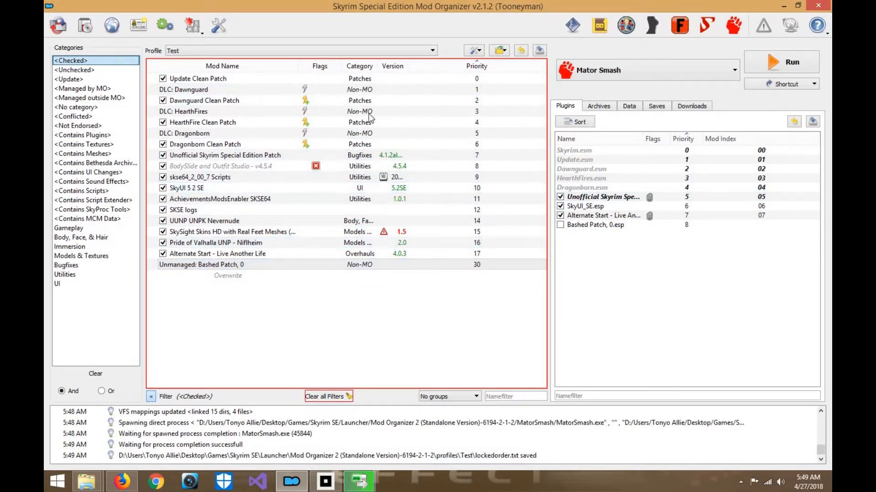
- Review the unchecked mods and the zEdit releases page in Firefox, and minimize the browser and Mod Organizer
{"action": "left_click", "coordinate": [98, 70]}
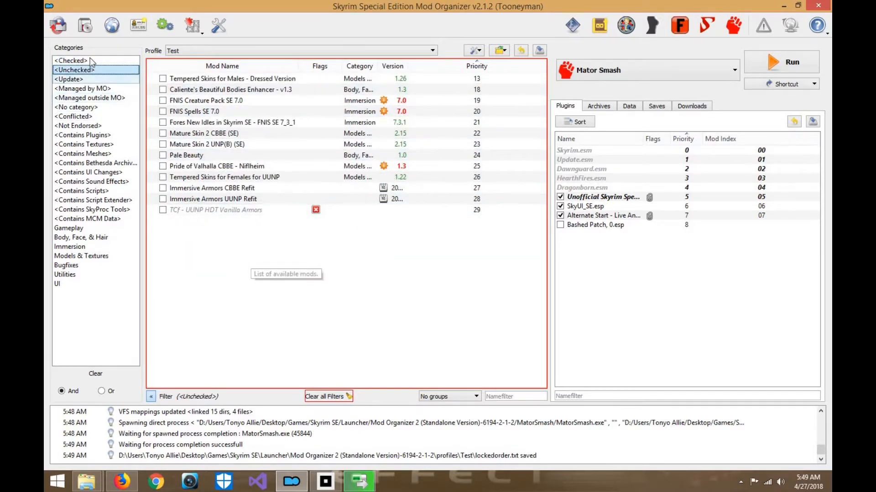
{"action": "key", "text": "Up"}
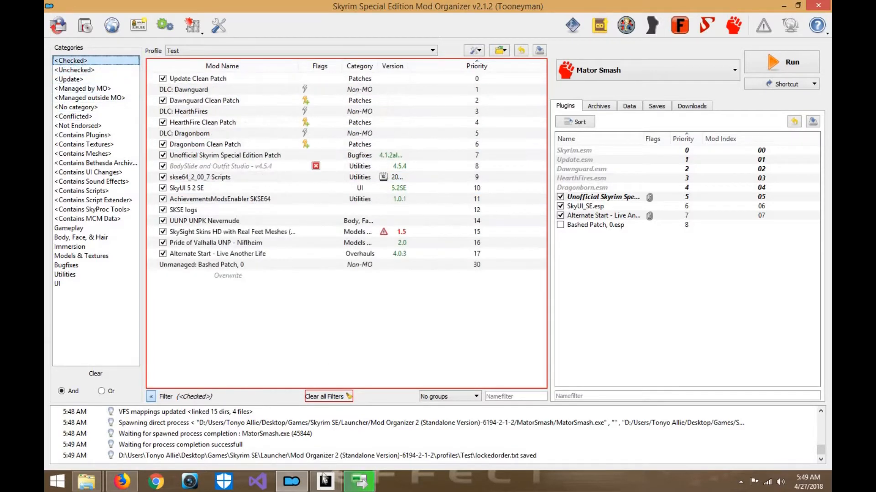
{"action": "left_click", "coordinate": [122, 482]}
{"action": "left_click", "coordinate": [446, 8]}
{"action": "left_click", "coordinate": [370, 8]}
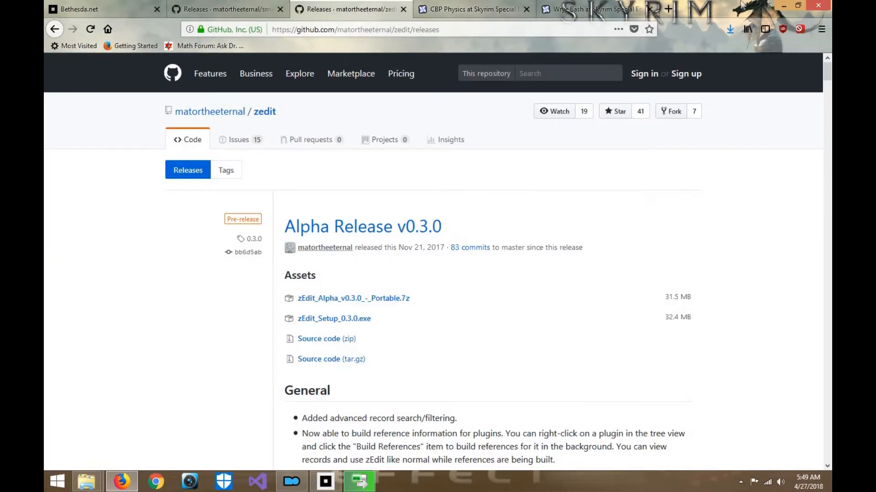
{"action": "left_click", "coordinate": [788, 5]}
{"action": "left_click", "coordinate": [788, 8]}
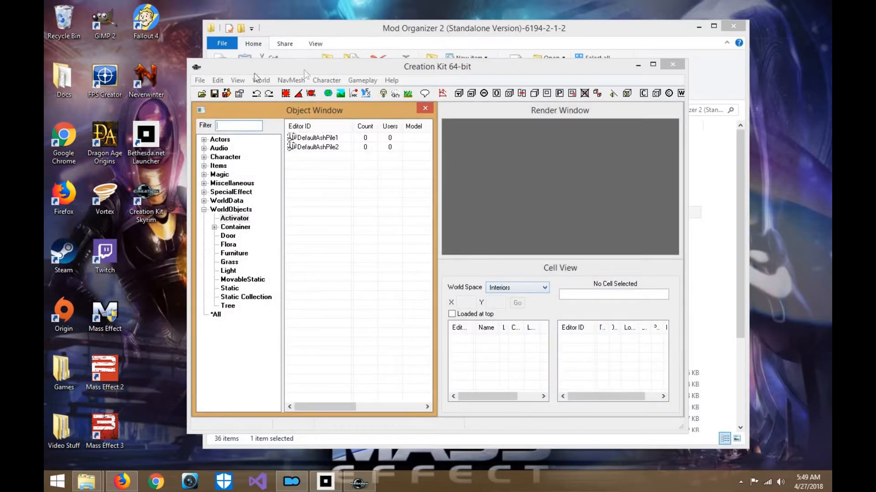
- Open the data file selection in Creation Kit and examine the master files from Skyrim.esm to HearthFires.esm with their parent masters
{"action": "left_click", "coordinate": [200, 80]}
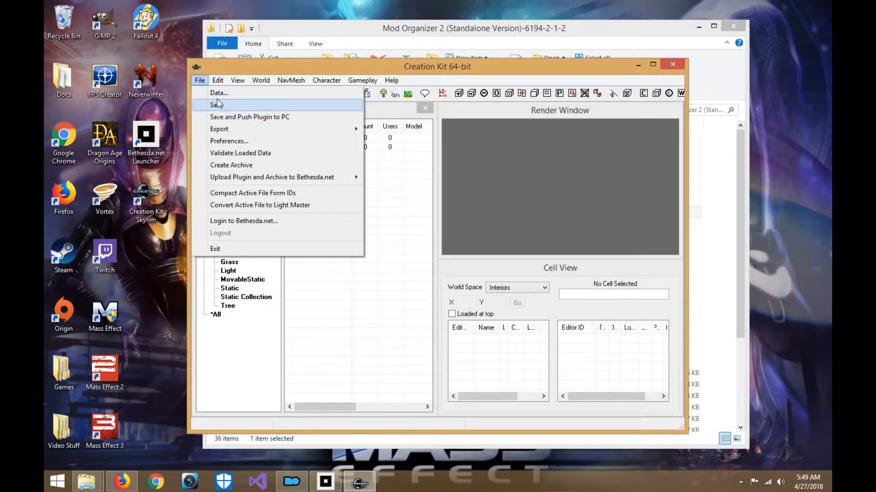
{"action": "left_click", "coordinate": [219, 92]}
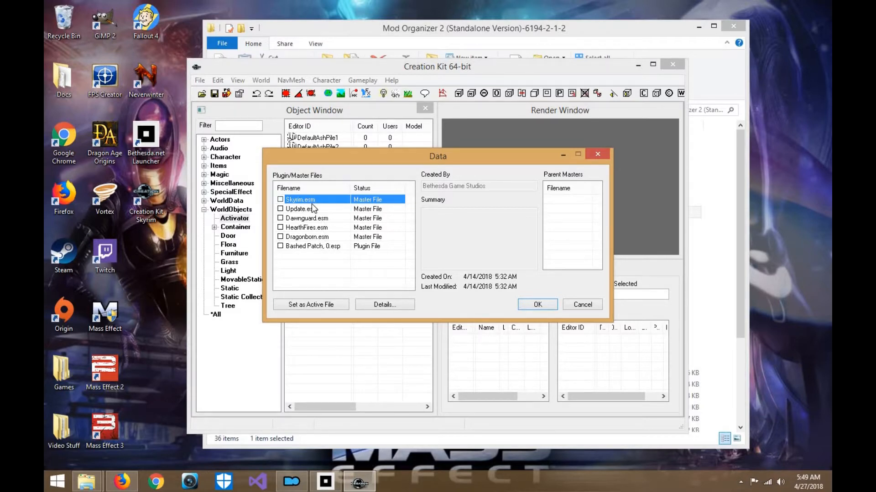
{"action": "key", "text": "Down"}
{"action": "key", "text": "Down"}
{"action": "key", "text": "Down"}
{"action": "key", "text": "Down"}
{"action": "key", "text": "Up"}
{"action": "key", "text": "Up"}
{"action": "key", "text": "Up"}
{"action": "key", "text": "Up"}
{"action": "key", "text": "Down"}
{"action": "key", "text": "Down"}
{"action": "key", "text": "Down"}
{"action": "key", "text": "Down"}
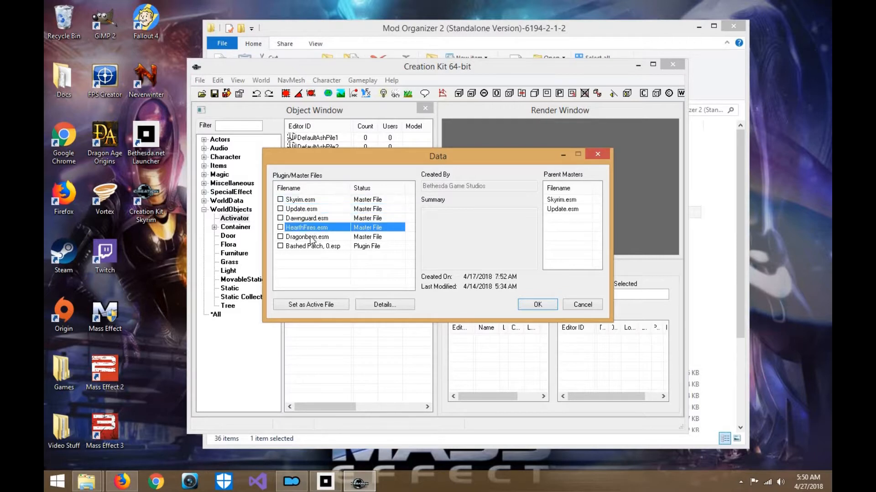
{"action": "key", "text": "Up"}
{"action": "key", "text": "Up"}
{"action": "key", "text": "Up"}
{"action": "key", "text": "Up"}
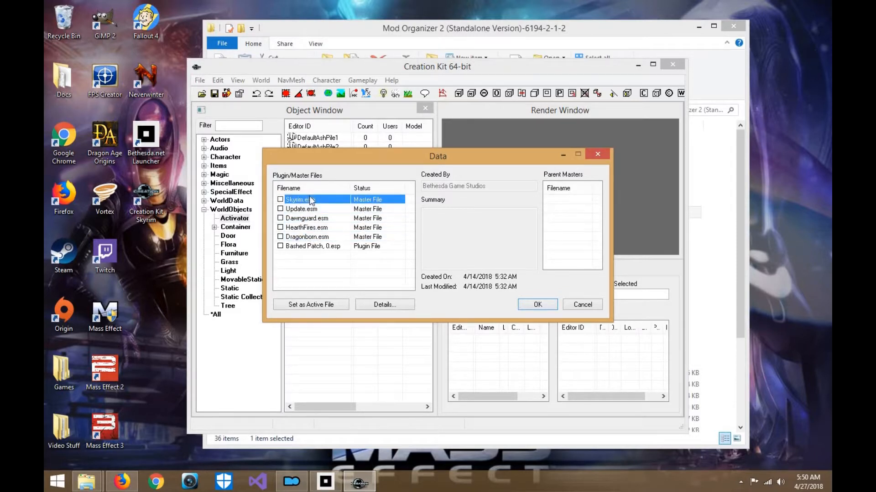
{"action": "key", "text": "Down"}
{"action": "key", "text": "Down"}
{"action": "key", "text": "Down"}
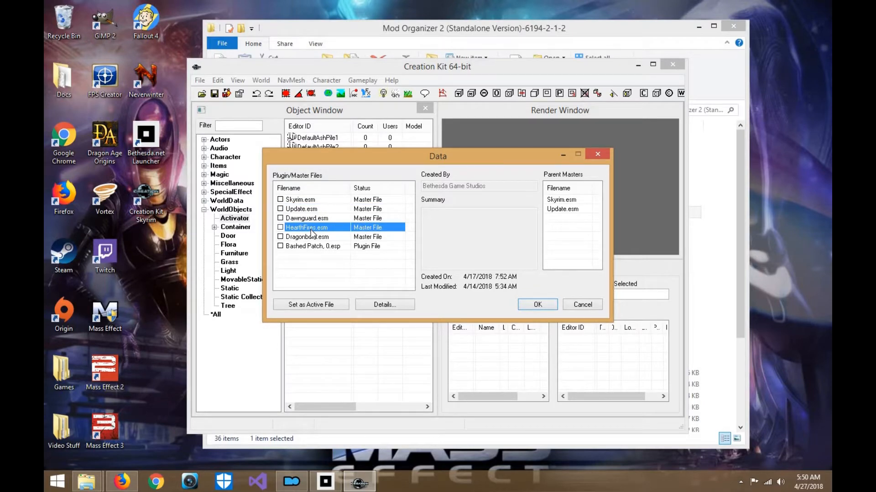
- Accept the data selection without ticking any files, dismiss the warnings, and close Creation Kit and Mod Organizer
{"action": "left_click", "coordinate": [537, 306]}
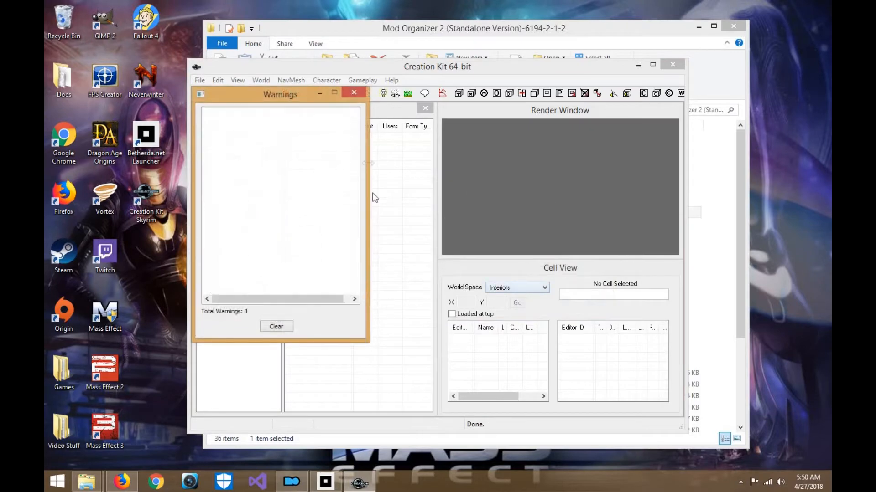
{"action": "left_click", "coordinate": [356, 93]}
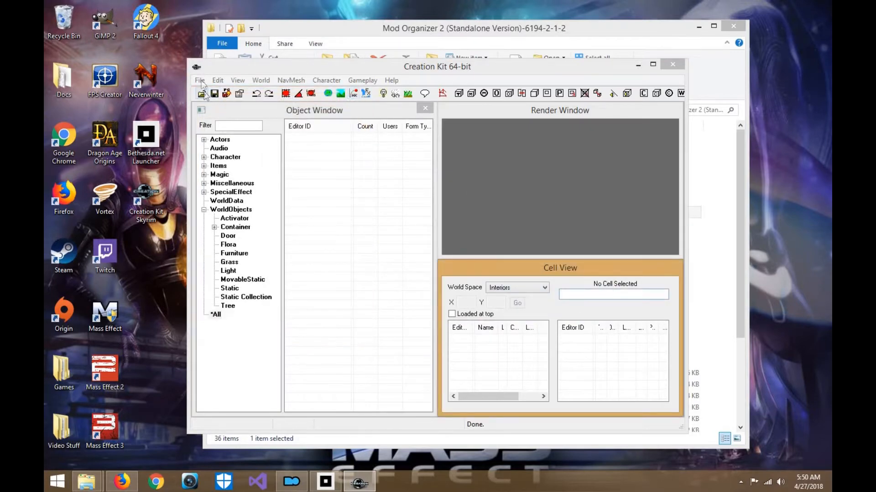
{"action": "left_click", "coordinate": [200, 81]}
{"action": "left_click", "coordinate": [335, 251]}
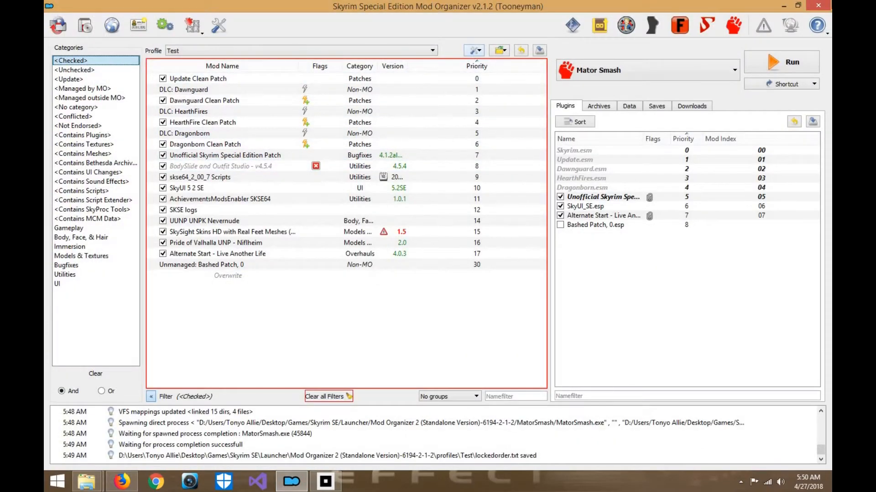
{"action": "left_click", "coordinate": [826, 7]}
- Minimize the Mod Organizer 2 folder window and open the Mod Tools folder inside Games\Skyrim SE
{"action": "left_click_drag", "start_coordinate": [622, 28], "coordinate": [585, 15]}
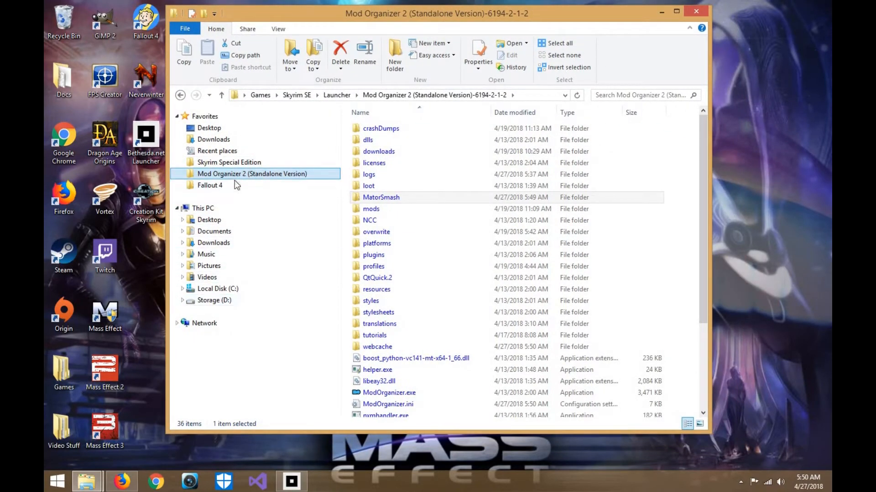
{"action": "left_click", "coordinate": [661, 13]}
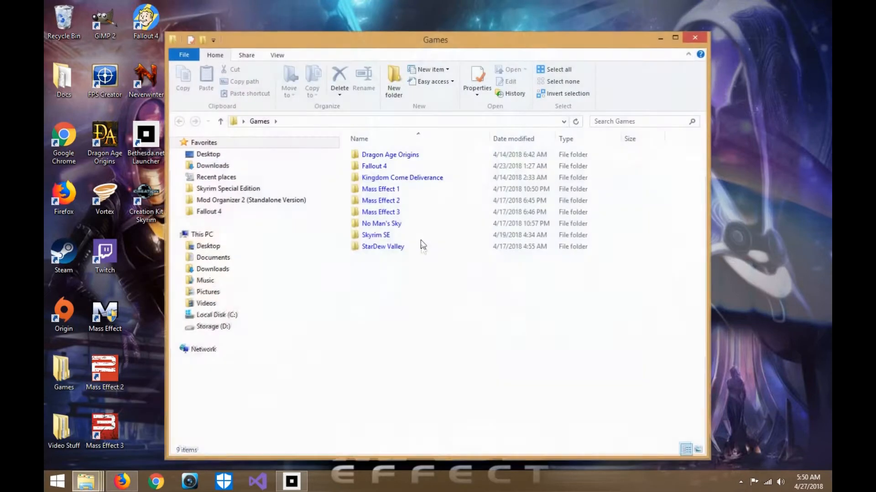
{"action": "double_click", "coordinate": [416, 232]}
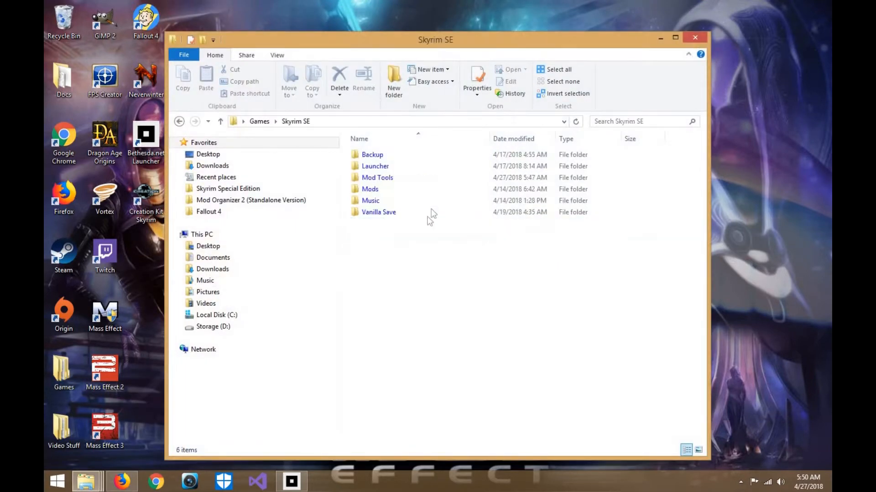
{"action": "double_click", "coordinate": [410, 179]}
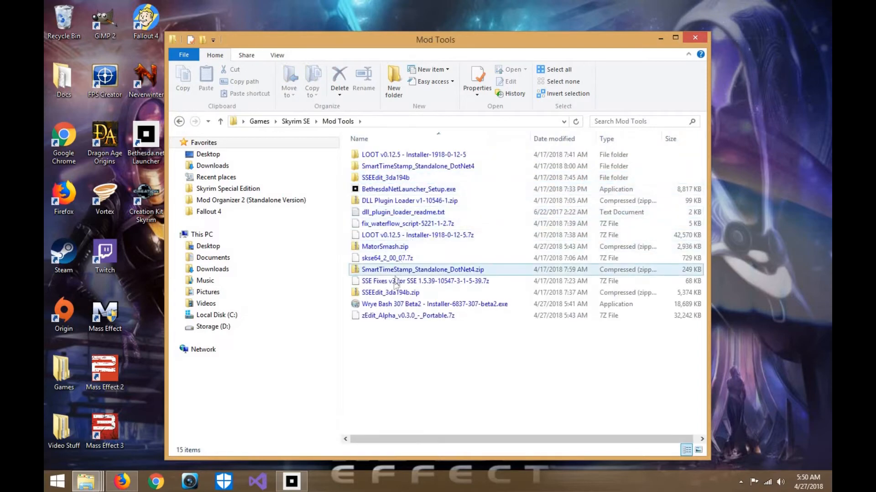
- Extract zEdit_Alpha_v0.3.0_-_Portable.7z into its own folder with 7-Zip, open that folder and locate zEdit.exe
{"action": "right_click", "coordinate": [386, 316]}
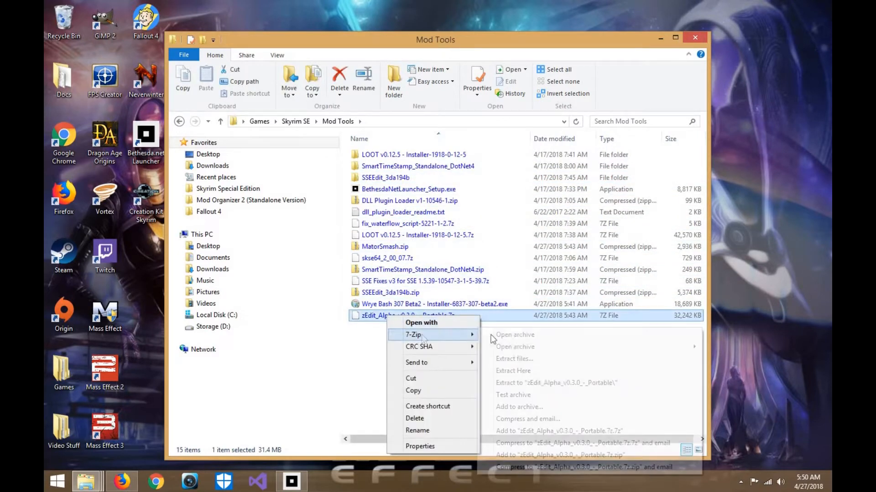
{"action": "mouse_move", "coordinate": [419, 337]}
{"action": "left_click", "coordinate": [518, 359]}
{"action": "left_click", "coordinate": [433, 319]}
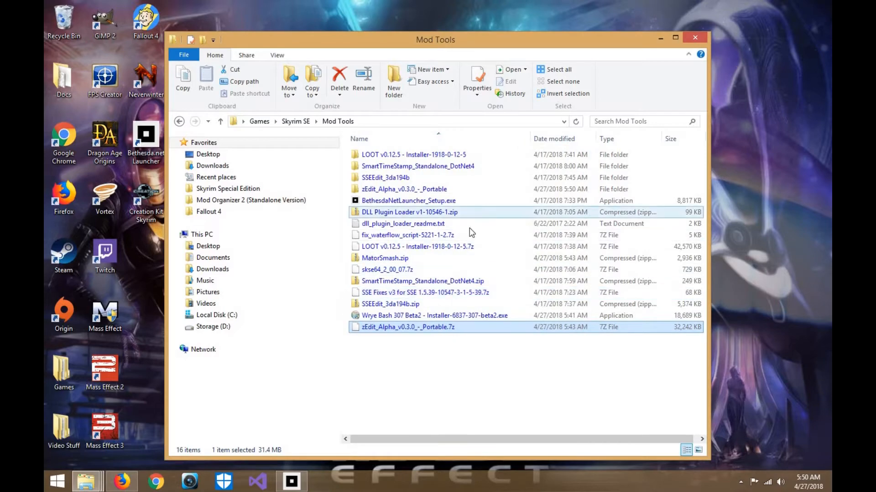
{"action": "double_click", "coordinate": [405, 189]}
{"action": "scroll", "coordinate": [404, 205], "scroll_direction": "down", "scroll_amount": 3}
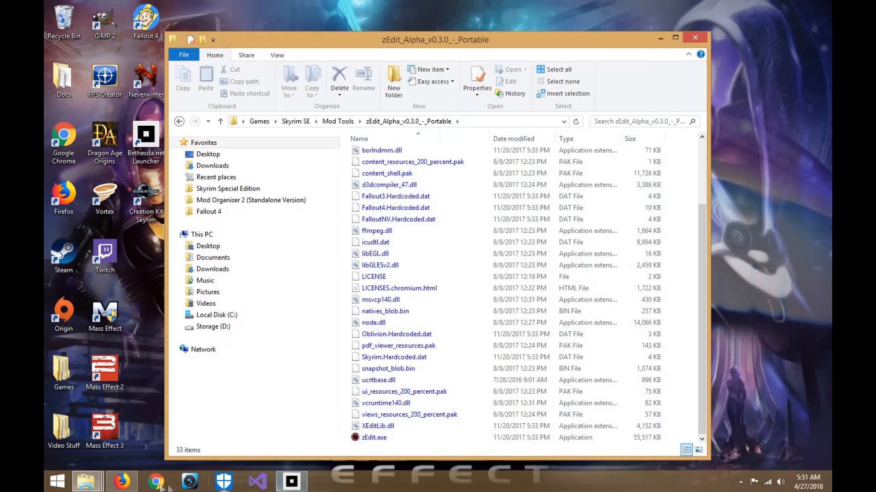
- Open the Mod Organizer 2 (Standalone Version) folder in a second window, launch ModOrganizer.exe and move the folder window aside
{"action": "left_click", "coordinate": [85, 482]}
{"action": "left_click", "coordinate": [101, 441]}
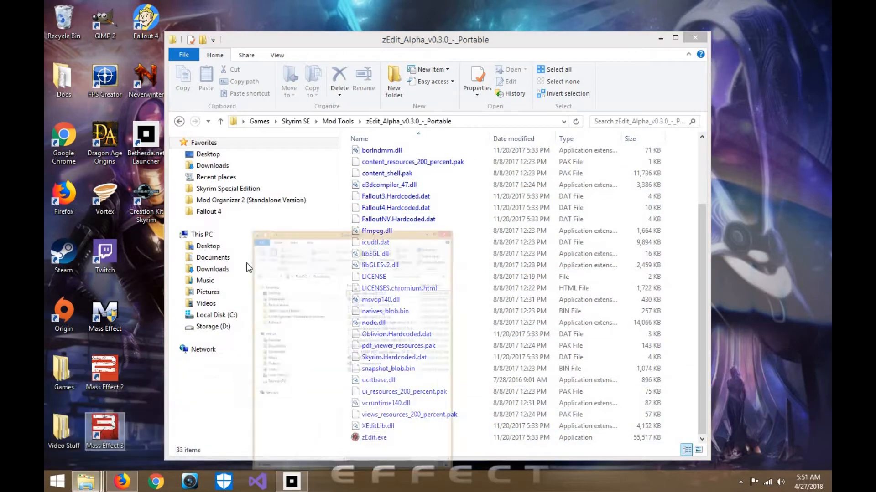
{"action": "left_click", "coordinate": [490, 179]}
{"action": "left_click", "coordinate": [490, 171]}
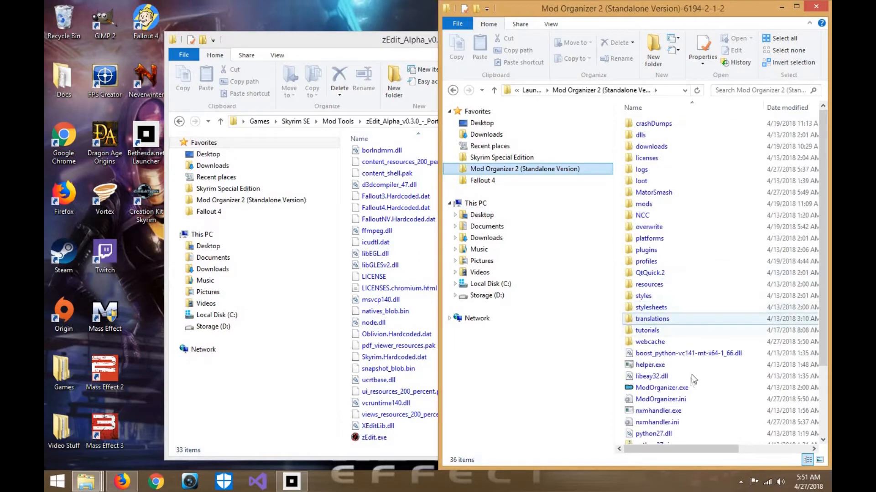
{"action": "left_click", "coordinate": [711, 388]}
{"action": "left_click_drag", "start_coordinate": [667, 12], "coordinate": [508, 12]}
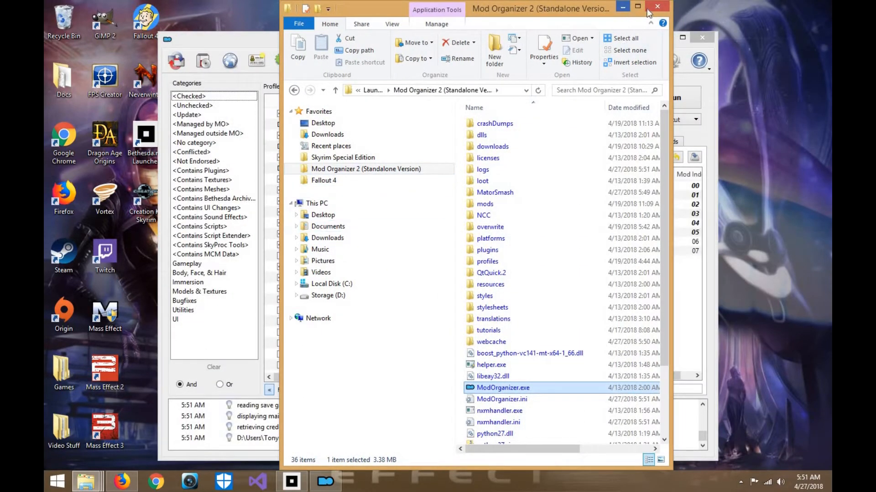
- Close the Mod Organizer 2 folder window and start a new executable entry titled ZEdit
{"action": "left_click", "coordinate": [660, 8]}
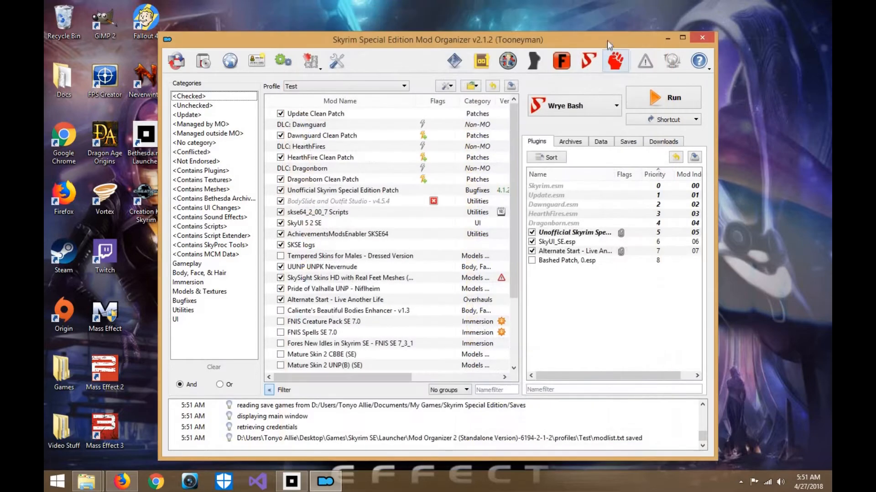
{"action": "left_click", "coordinate": [613, 106]}
{"action": "scroll", "coordinate": [597, 150], "scroll_direction": "down", "scroll_amount": 1}
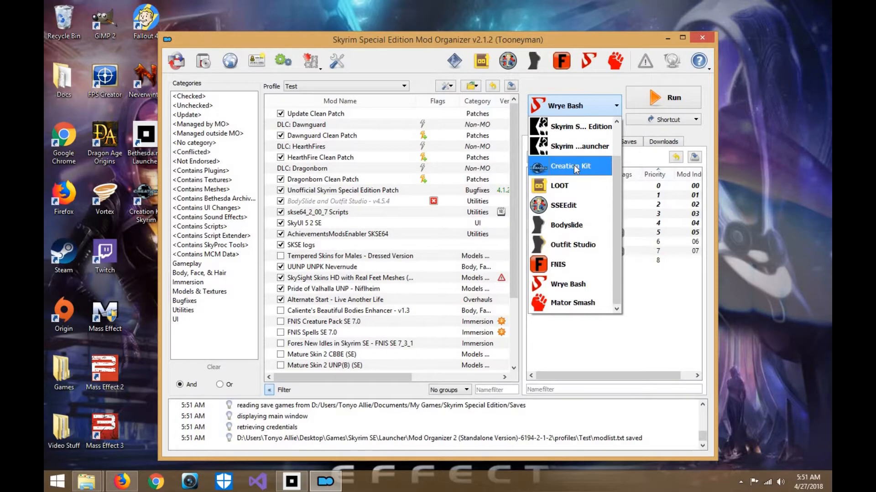
{"action": "scroll", "coordinate": [576, 169], "scroll_direction": "up", "scroll_amount": 2}
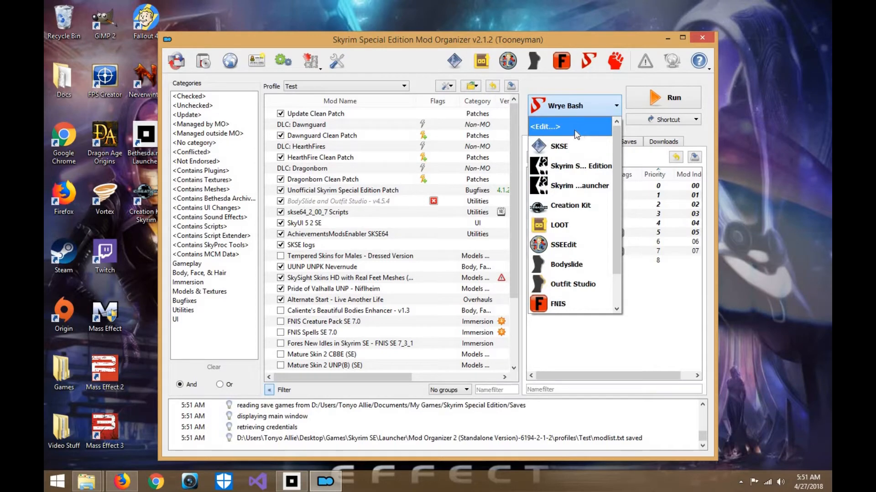
{"action": "left_click", "coordinate": [575, 129]}
{"action": "left_click_drag", "start_coordinate": [543, 194], "coordinate": [525, 211]}
{"action": "left_click", "coordinate": [485, 240]}
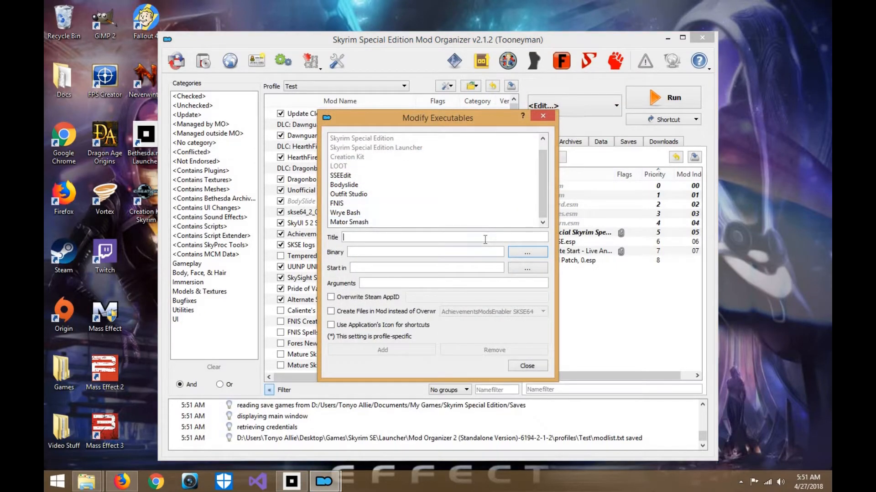
{"action": "type", "text": "ZEdit"}
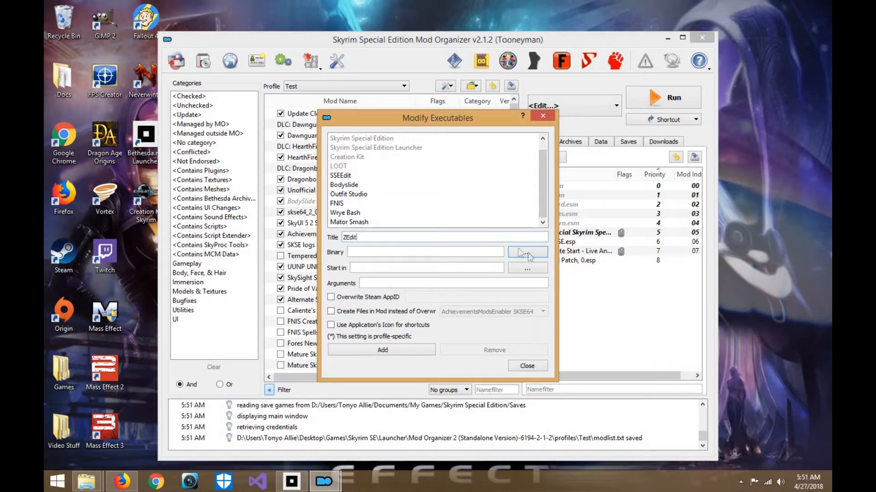
- Browse for the ZEdit entry's binary, going from Desktop through Games and Skyrim SE to the Mod Tools folder
{"action": "left_click", "coordinate": [528, 253]}
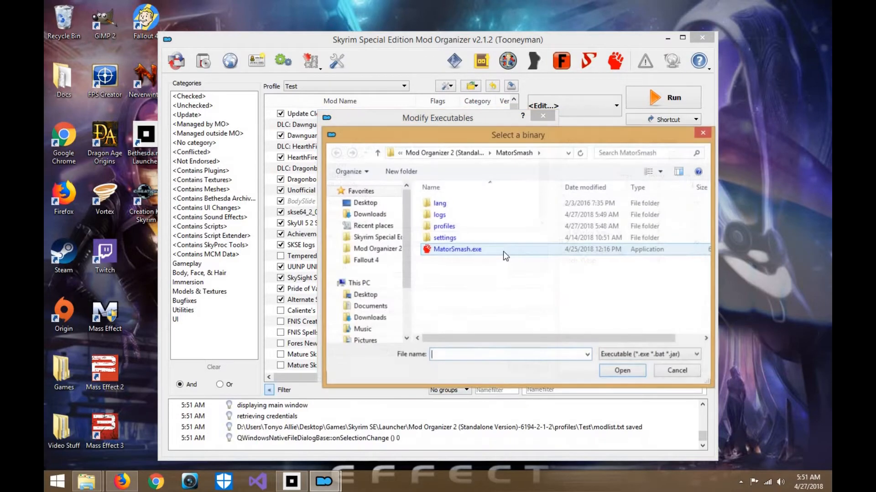
{"action": "left_click", "coordinate": [365, 203]}
{"action": "scroll", "coordinate": [547, 262], "scroll_direction": "down", "scroll_amount": 3}
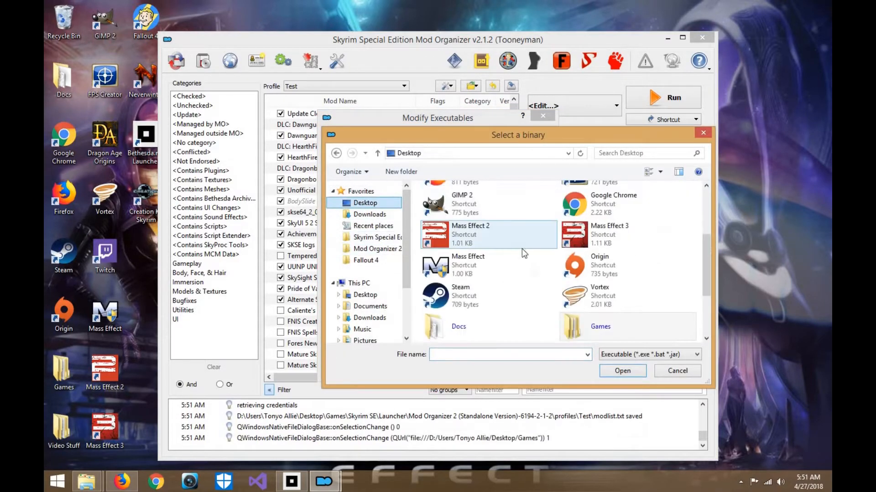
{"action": "scroll", "coordinate": [708, 280], "scroll_direction": "down", "scroll_amount": 3}
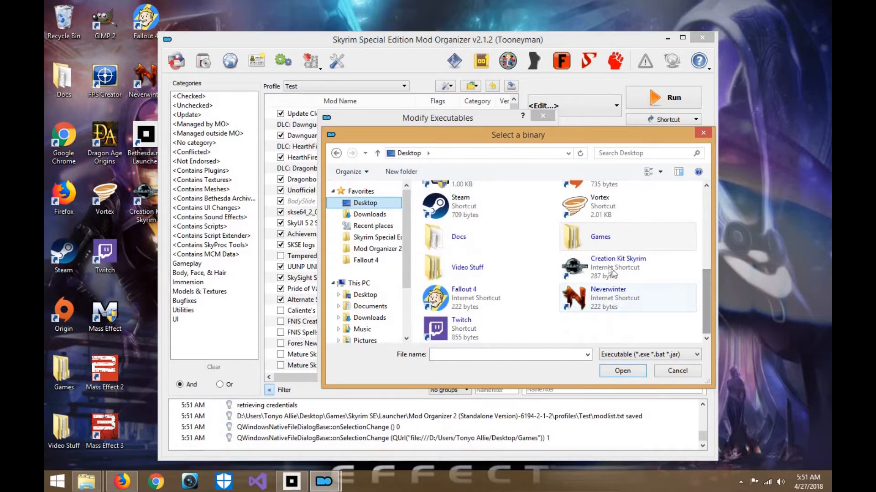
{"action": "left_click", "coordinate": [612, 233]}
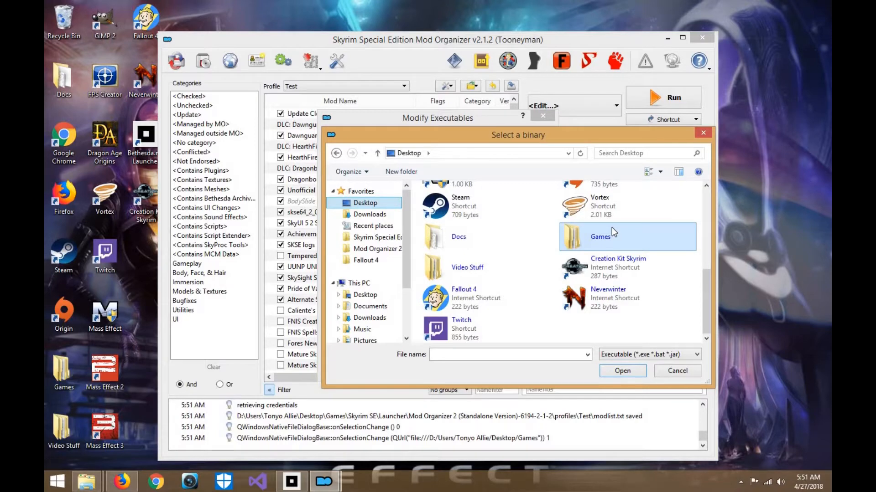
{"action": "double_click", "coordinate": [610, 228]}
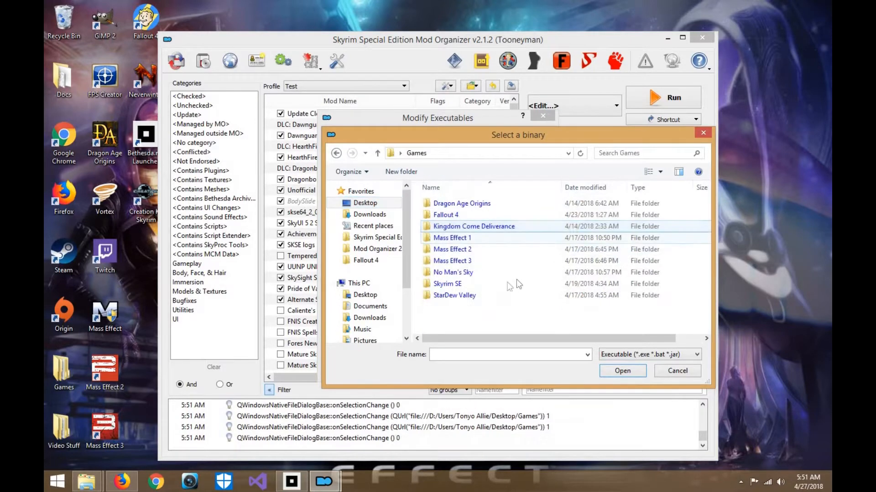
{"action": "left_click", "coordinate": [500, 284]}
{"action": "double_click", "coordinate": [500, 283]}
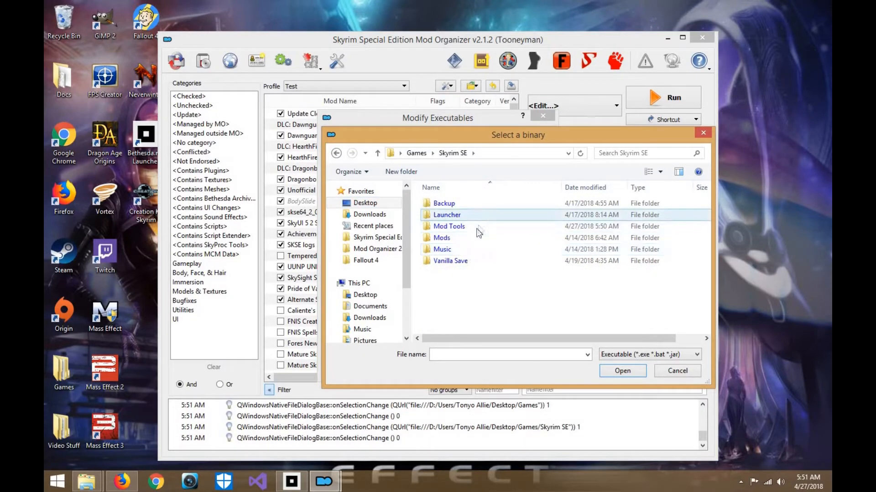
{"action": "double_click", "coordinate": [476, 228]}
{"action": "double_click", "coordinate": [477, 228]}
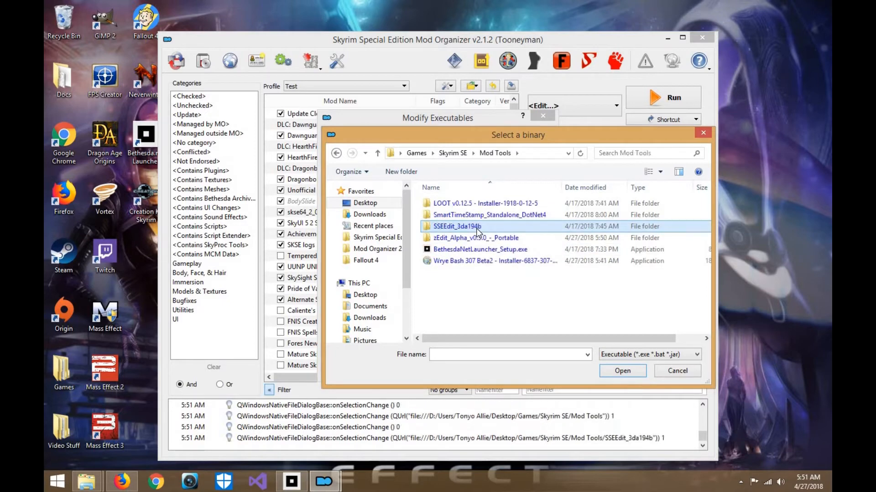
{"action": "left_click", "coordinate": [336, 154]}
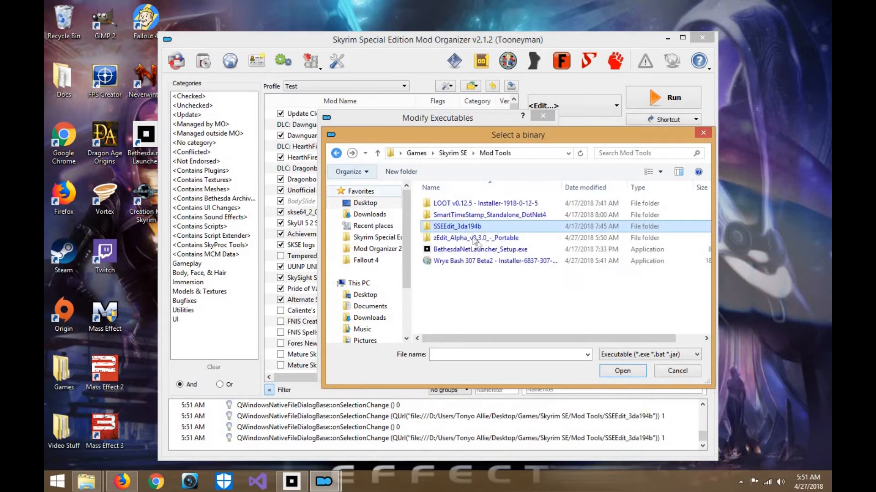
{"action": "double_click", "coordinate": [444, 249]}
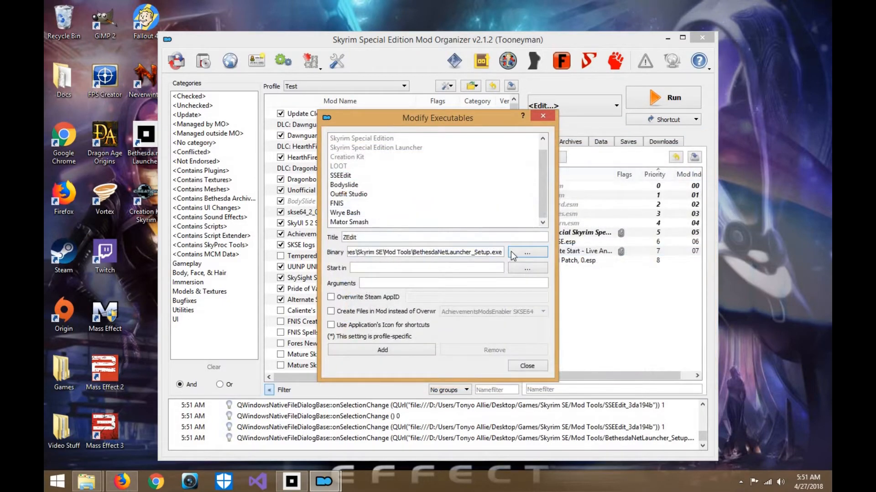
- Set the ZEdit binary to zEdit.exe from the zEdit_Alpha_v0.3.0_-_Portable folder, then add the entry and close the executables dialog
{"action": "left_click", "coordinate": [527, 252]}
{"action": "double_click", "coordinate": [499, 242]}
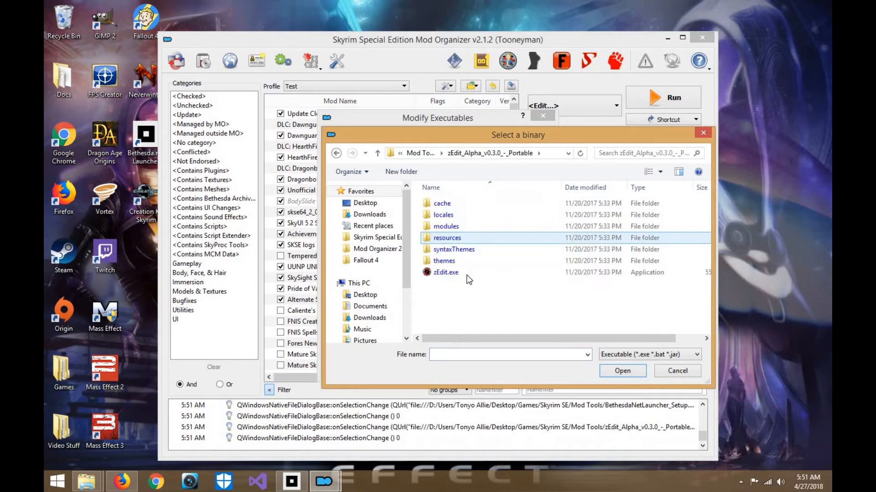
{"action": "right_click", "coordinate": [466, 277]}
{"action": "right_click", "coordinate": [445, 273]}
{"action": "left_click", "coordinate": [483, 306]}
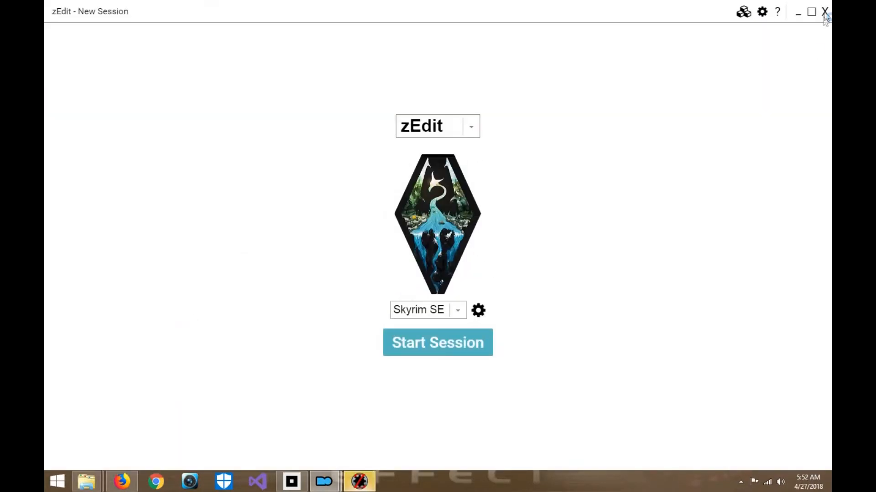
{"action": "left_click", "coordinate": [826, 13]}
{"action": "left_click", "coordinate": [626, 374]}
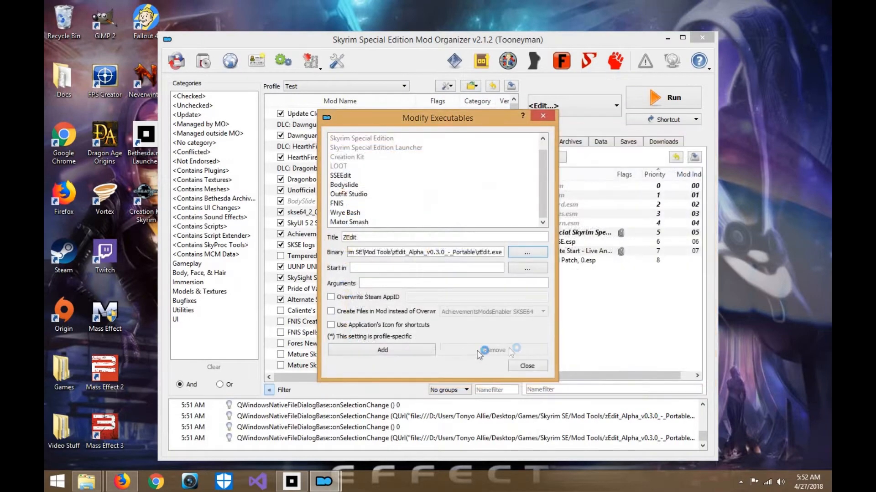
{"action": "left_click", "coordinate": [416, 354]}
{"action": "left_click", "coordinate": [528, 366]}
- Choose ZEdit as the active executable and create a toolbar shortcut for it
{"action": "left_click", "coordinate": [604, 113]}
{"action": "scroll", "coordinate": [570, 273], "scroll_direction": "down", "scroll_amount": 1}
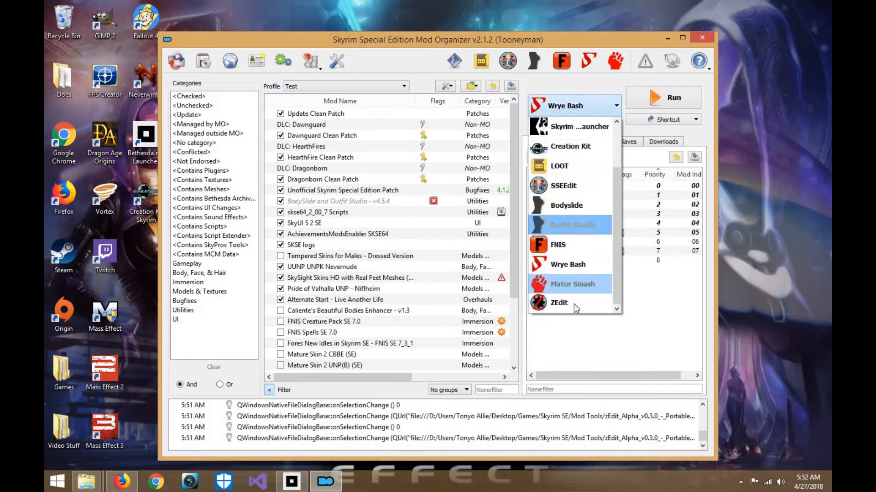
{"action": "left_click", "coordinate": [561, 302]}
{"action": "left_click", "coordinate": [670, 119]}
{"action": "left_click", "coordinate": [647, 131]}
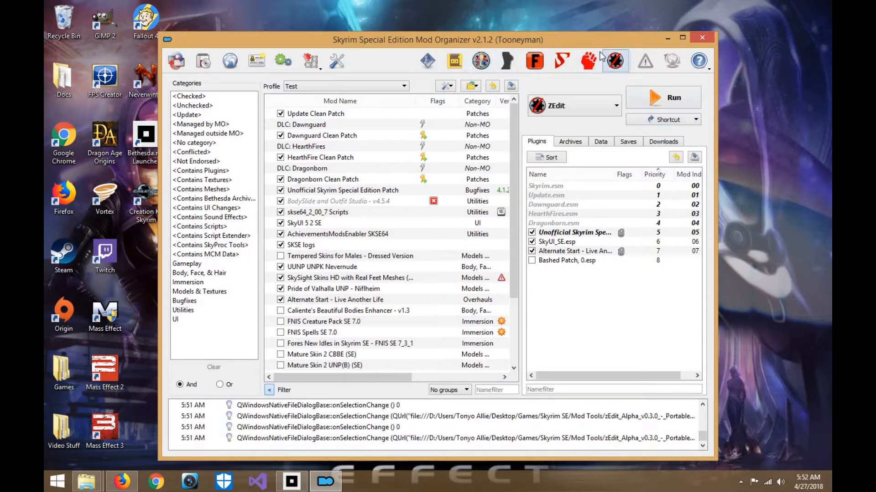
- Maximize the Mod Organizer window and filter the mod list to checked mods only
{"action": "left_click", "coordinate": [684, 40]}
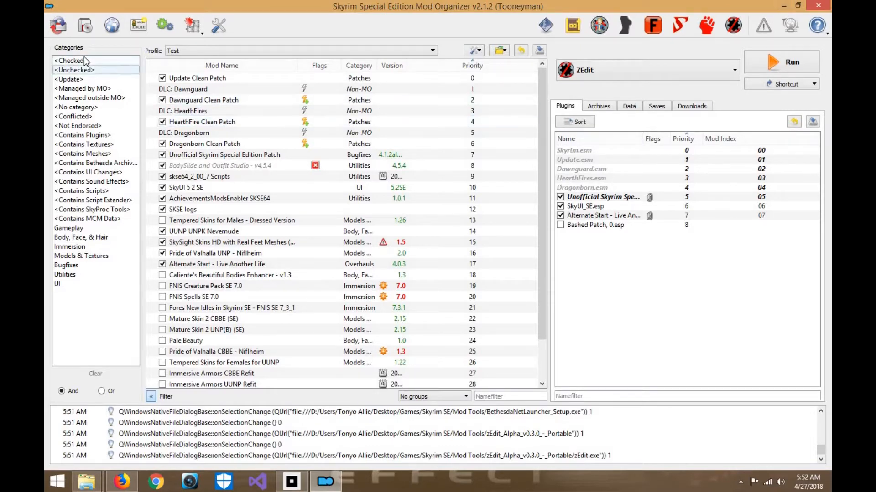
{"action": "scroll", "coordinate": [256, 342], "scroll_direction": "down", "scroll_amount": 2}
{"action": "scroll", "coordinate": [255, 342], "scroll_direction": "up", "scroll_amount": 2}
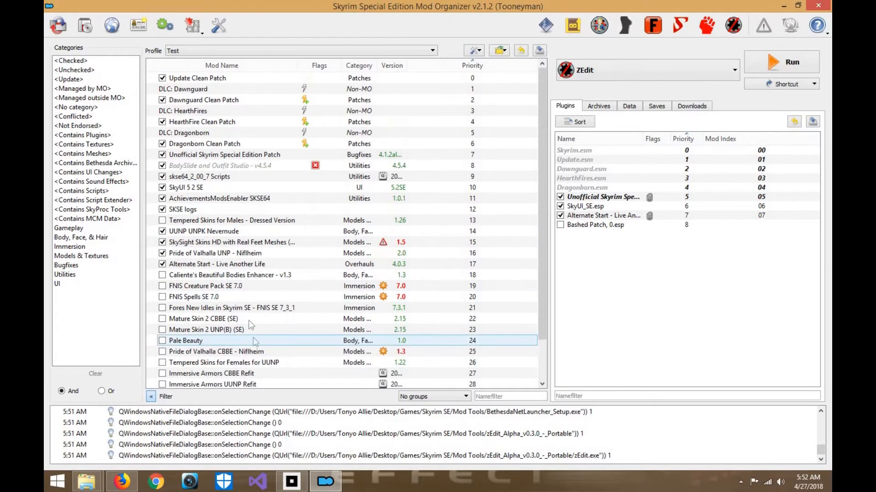
{"action": "left_click", "coordinate": [93, 61]}
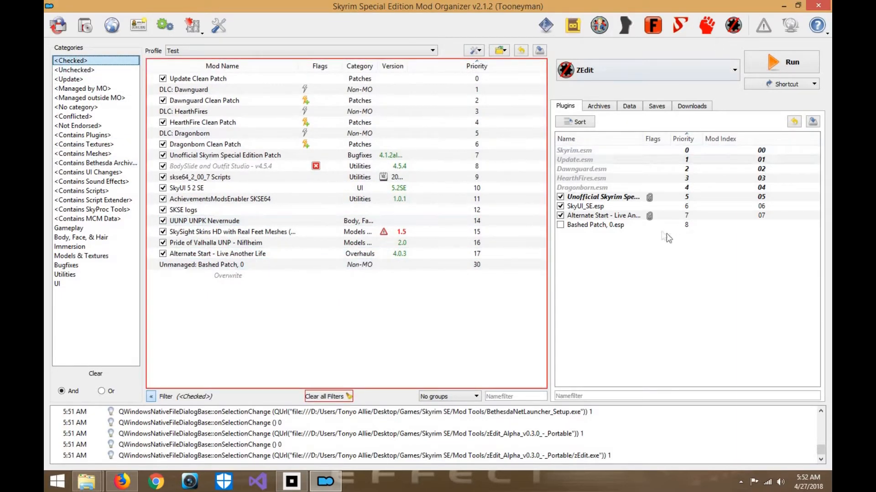
{"action": "mouse_move", "coordinate": [655, 225]}
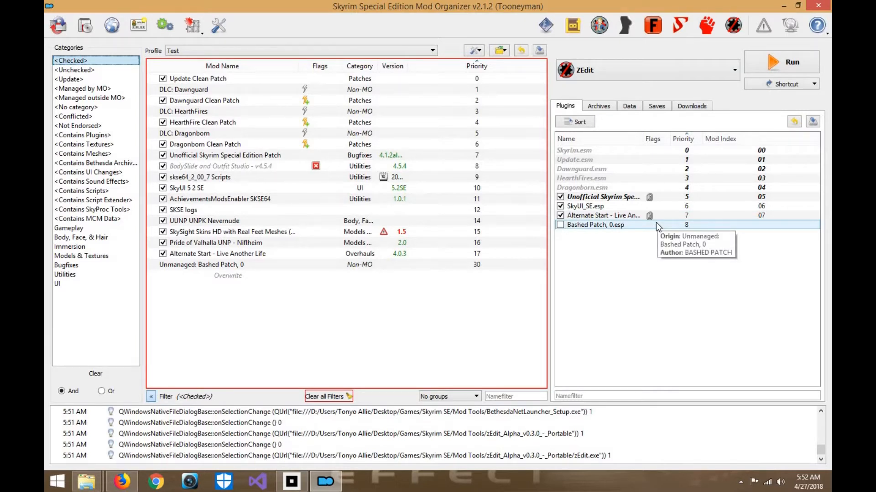
{"action": "left_click", "coordinate": [502, 177]}
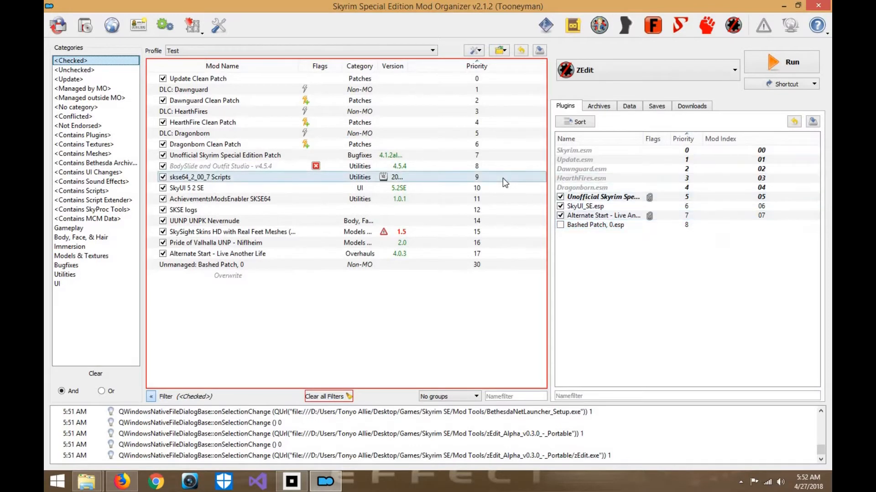
- Set SKSE as the active executable and look at the Bashed Patch, 0.esp plugin entry
{"action": "left_click", "coordinate": [638, 73]}
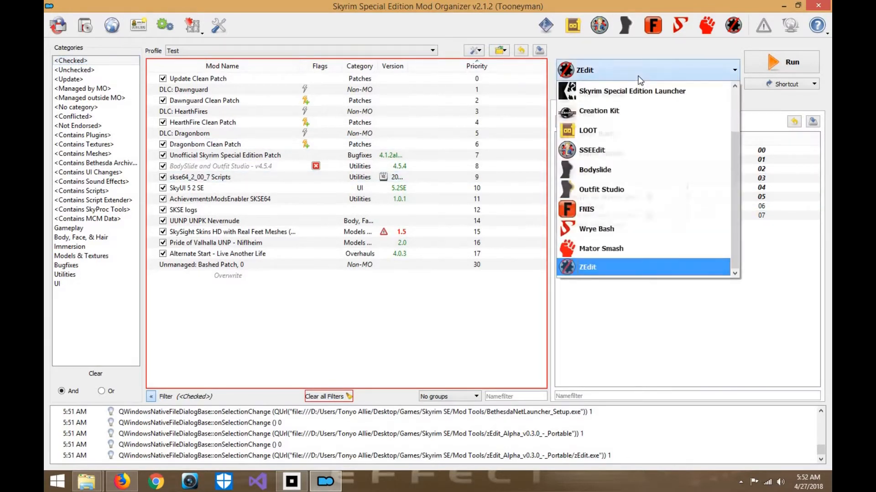
{"action": "scroll", "coordinate": [638, 105], "scroll_direction": "up", "scroll_amount": 1}
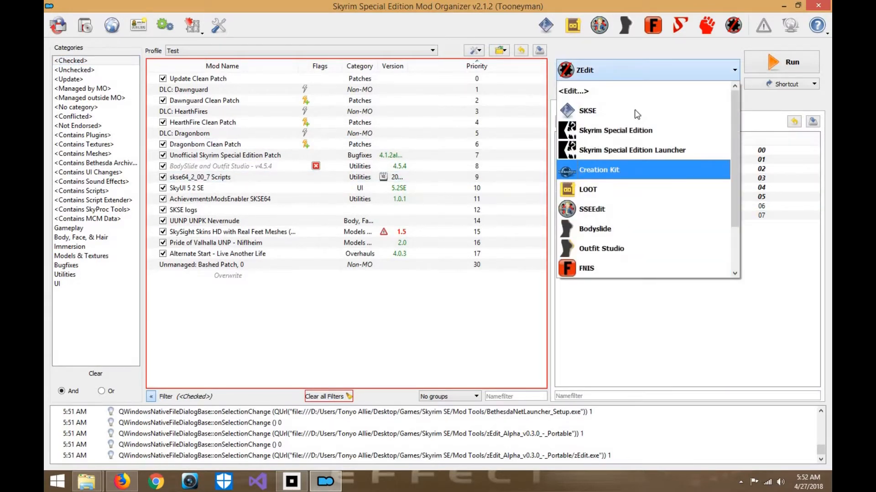
{"action": "left_click", "coordinate": [635, 111]}
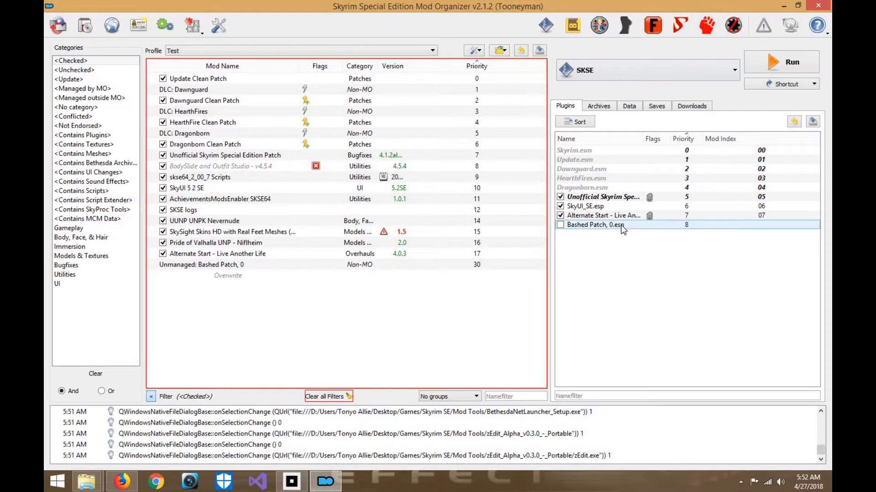
{"action": "mouse_move", "coordinate": [621, 227]}
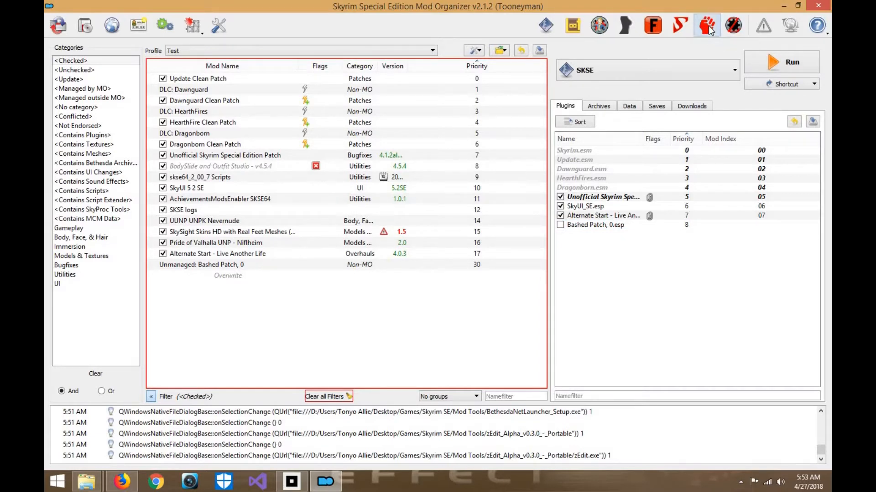
- Launch zEdit through its Mod Organizer toolbar shortcut, try the zClean mode and set the mode back to zEdit
{"action": "left_click", "coordinate": [737, 33]}
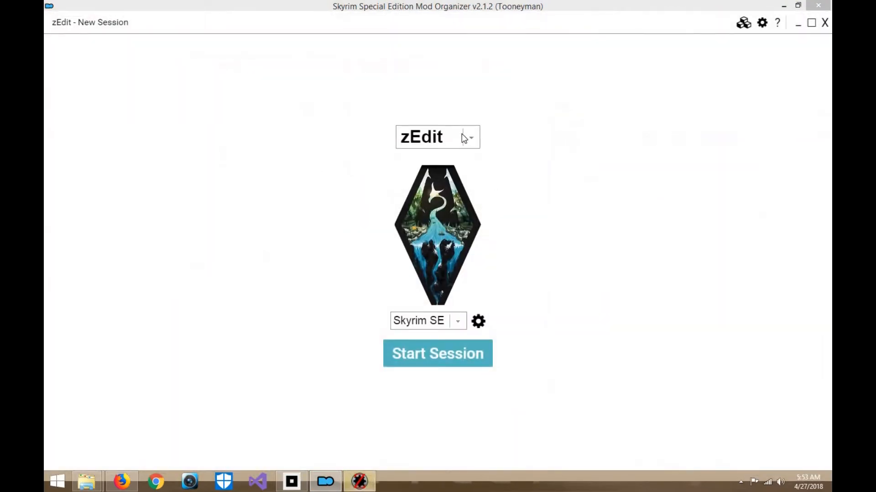
{"action": "left_click", "coordinate": [464, 137]}
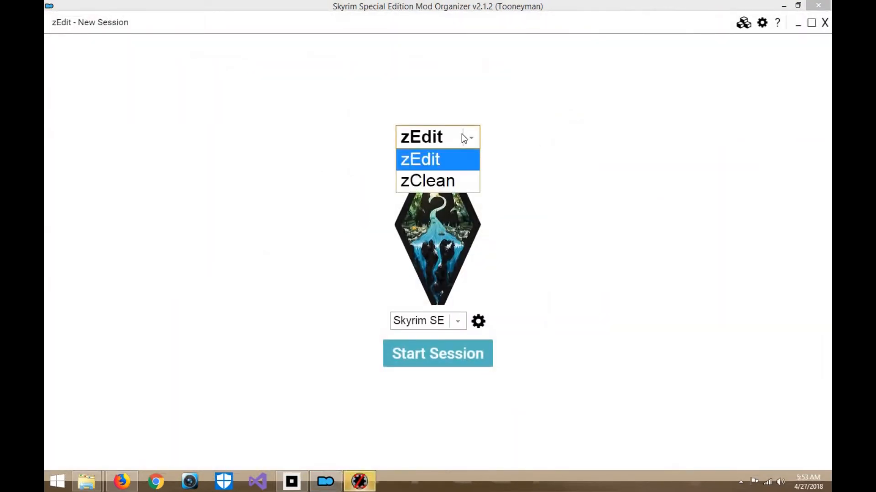
{"action": "left_click", "coordinate": [467, 157]}
{"action": "left_click", "coordinate": [465, 138]}
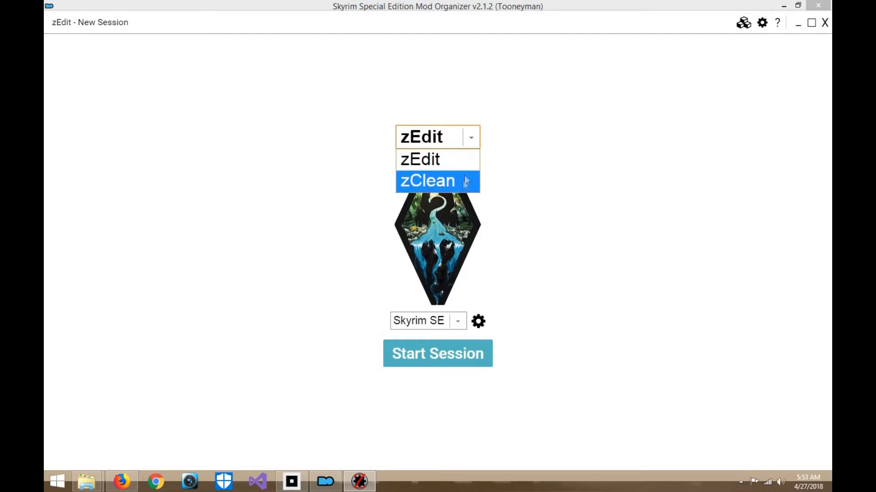
{"action": "left_click", "coordinate": [463, 181]}
{"action": "left_click", "coordinate": [469, 138]}
{"action": "left_click", "coordinate": [464, 160]}
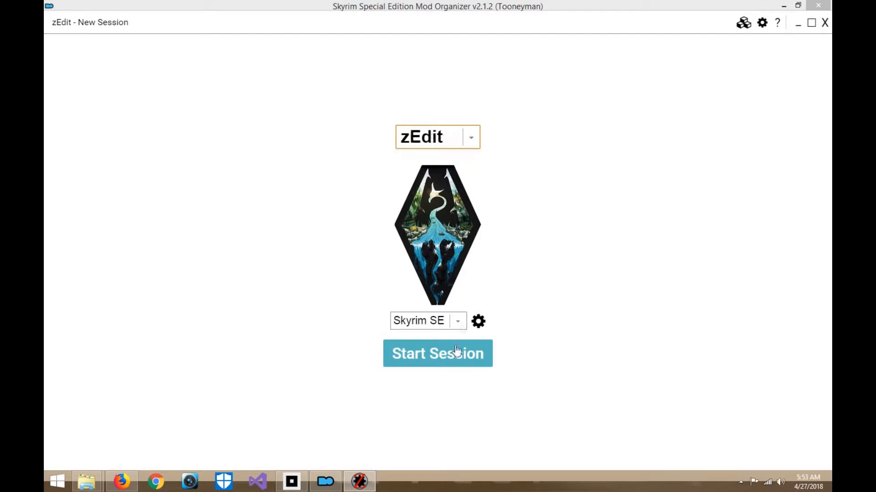
- Start a Skyrim SE session with the preselected load order and expand SkyUI_SE.esp in the plugin tree
{"action": "left_click", "coordinate": [446, 364]}
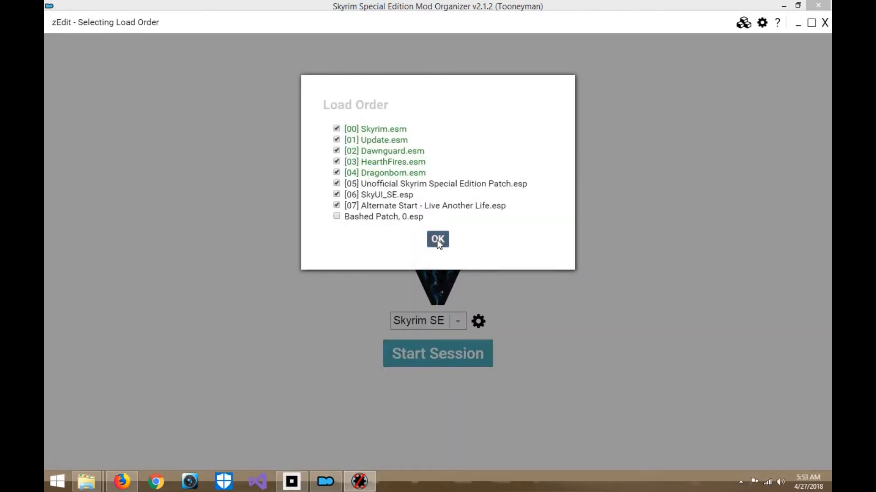
{"action": "left_click", "coordinate": [439, 240]}
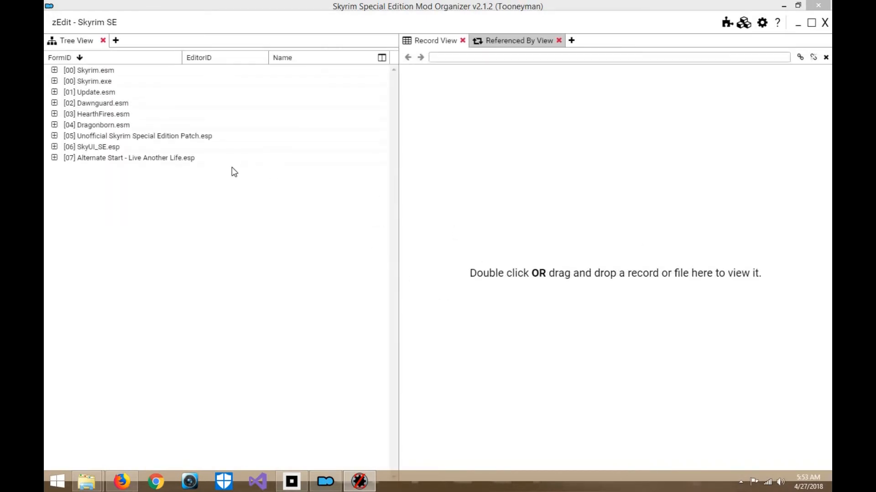
{"action": "left_click", "coordinate": [54, 147]}
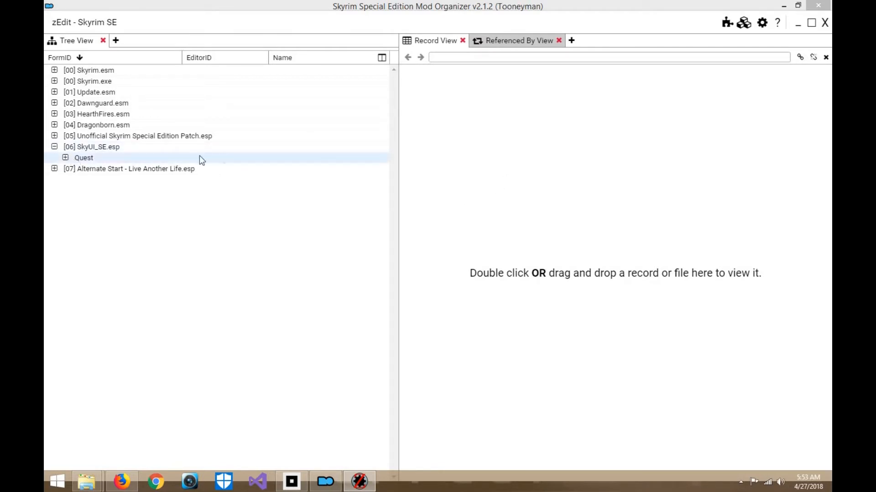
- Load SkyUI_SE.esp into the record view, expand its HEDR - Header and look at the file header entries
{"action": "left_click_drag", "start_coordinate": [144, 150], "coordinate": [488, 209]}
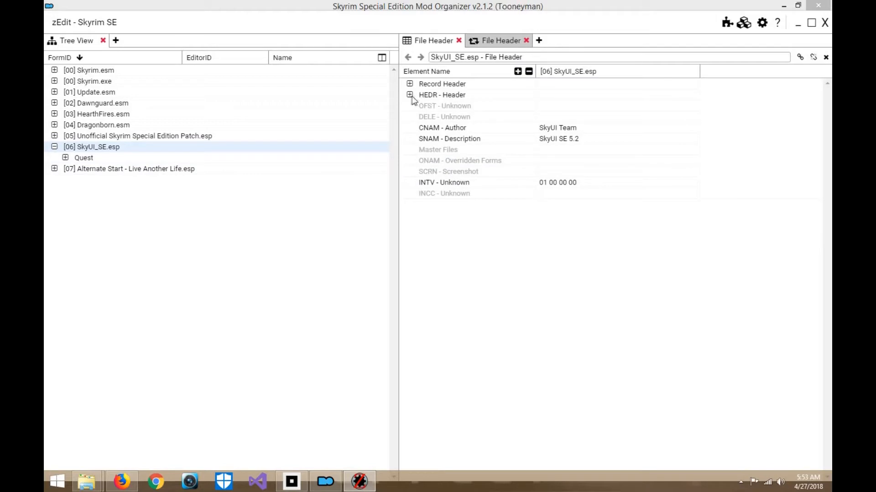
{"action": "left_click", "coordinate": [410, 95]}
{"action": "left_click", "coordinate": [496, 127]}
{"action": "left_click", "coordinate": [435, 40]}
{"action": "left_click", "coordinate": [499, 41]}
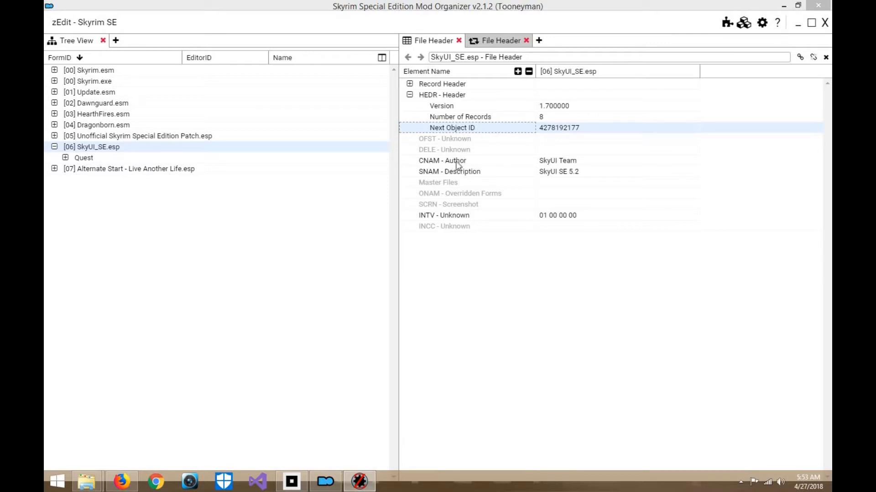
{"action": "left_click", "coordinate": [457, 161]}
- Look through the record groups that can be added to SkyUI_SE.esp, then close zEdit
{"action": "right_click", "coordinate": [188, 157]}
{"action": "right_click", "coordinate": [187, 145]}
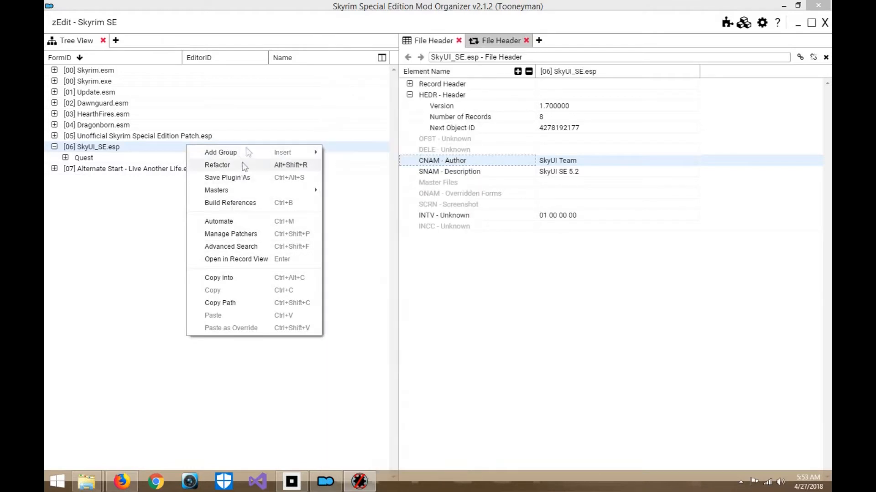
{"action": "mouse_move", "coordinate": [304, 153]}
{"action": "scroll", "coordinate": [400, 233], "scroll_direction": "down", "scroll_amount": 10}
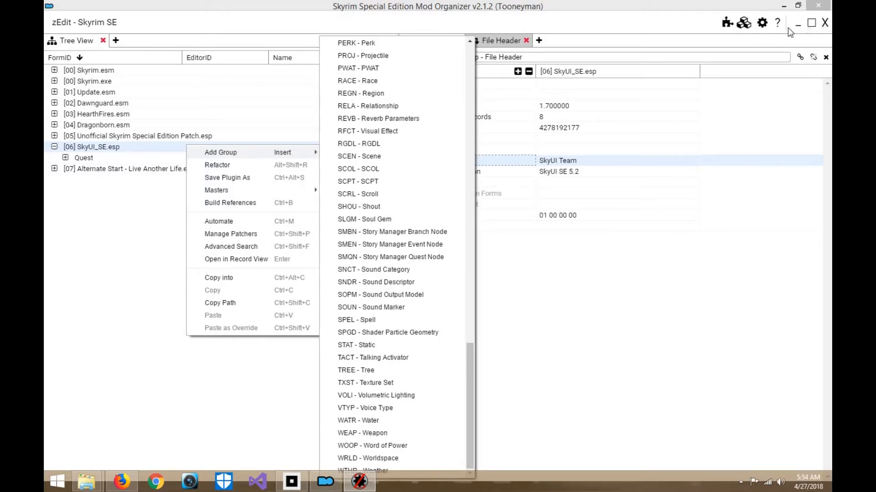
{"action": "left_click", "coordinate": [826, 27]}
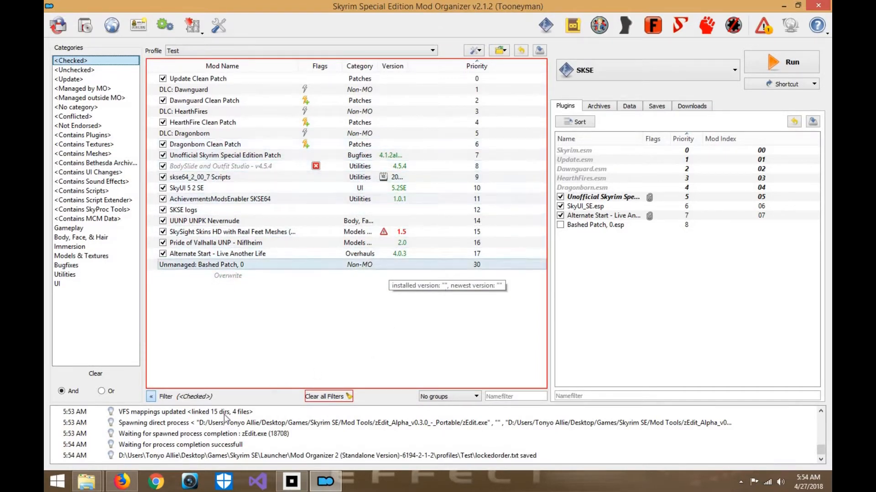
- Switch to Firefox and request the mod manager download of the main cbp.7z file from CBP Physics
{"action": "key", "text": "alt+Tab"}
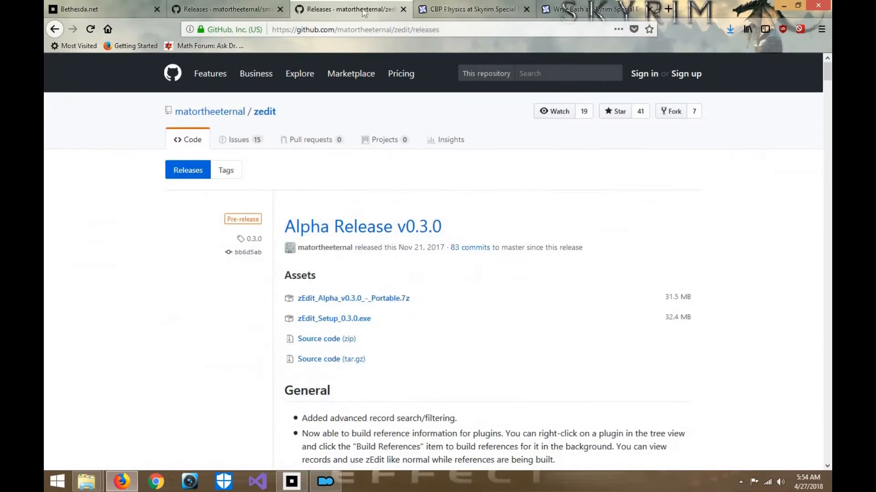
{"action": "left_click", "coordinate": [456, 9]}
{"action": "left_click", "coordinate": [169, 373]}
{"action": "scroll", "coordinate": [415, 220], "scroll_direction": "down", "scroll_amount": 4}
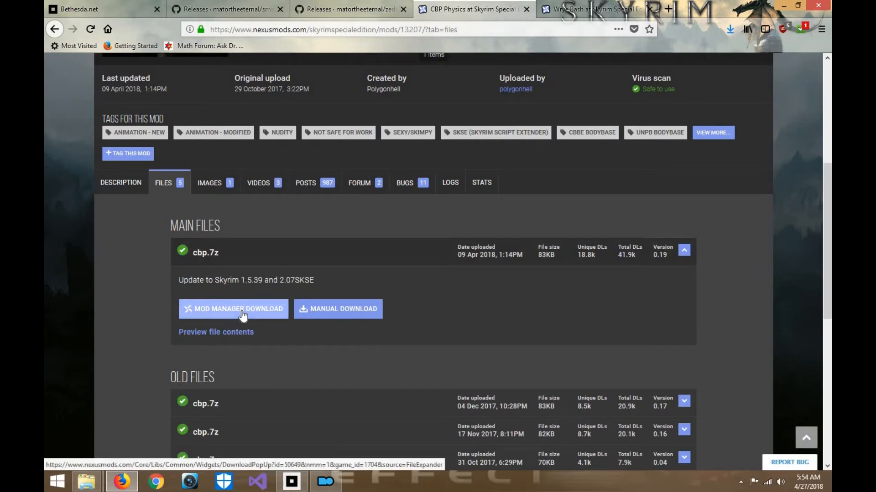
{"action": "left_click", "coordinate": [261, 310]}
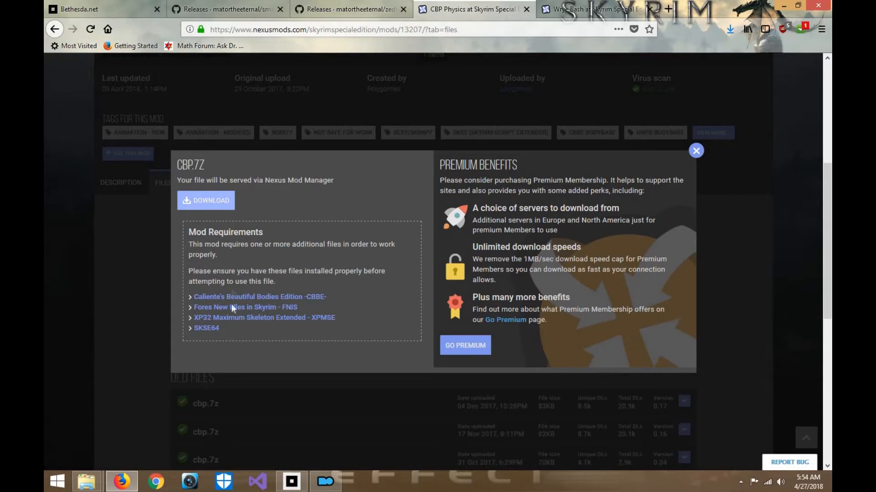
- Open the XP32 Maximum Skeleton Extended requirement in a new tab and send the cbp.7z download to NXM Link Proxy
{"action": "right_click", "coordinate": [298, 317]}
{"action": "left_click", "coordinate": [321, 325]}
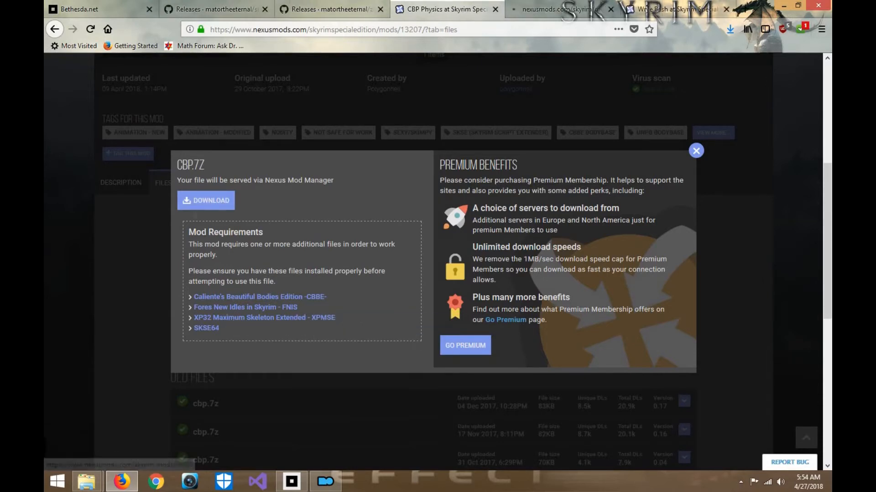
{"action": "left_click", "coordinate": [206, 201]}
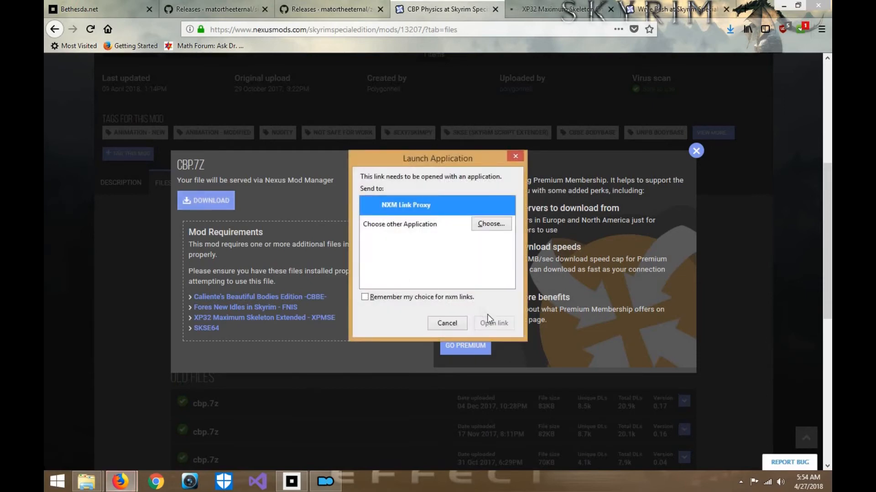
{"action": "left_click", "coordinate": [491, 321]}
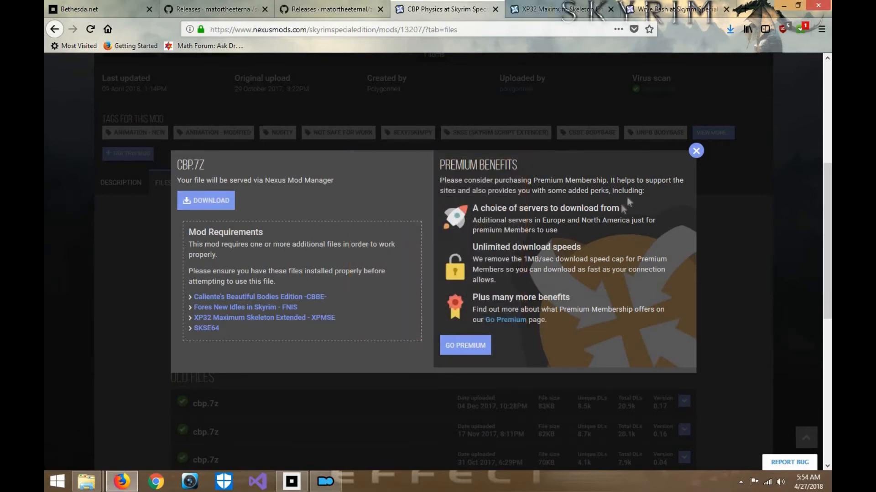
{"action": "left_click", "coordinate": [693, 154]}
- Search the web for "Racemenu" in the browser tab showing the Wrye Bash page
{"action": "left_click", "coordinate": [648, 14]}
{"action": "left_click", "coordinate": [523, 32]}
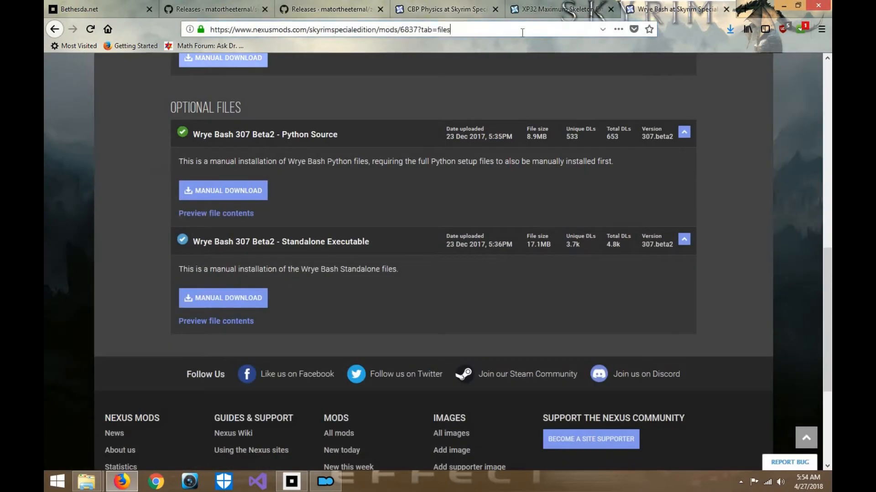
{"action": "key", "text": "BackSpace"}
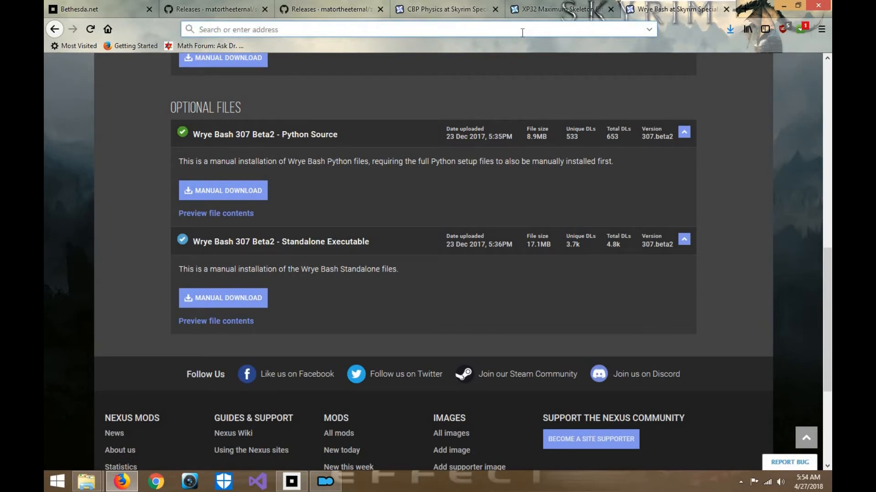
{"action": "type", "text": "sk"}
{"action": "key", "text": "BackSpace"}
{"action": "key", "text": "BackSpace"}
{"action": "type", "text": "RA"}
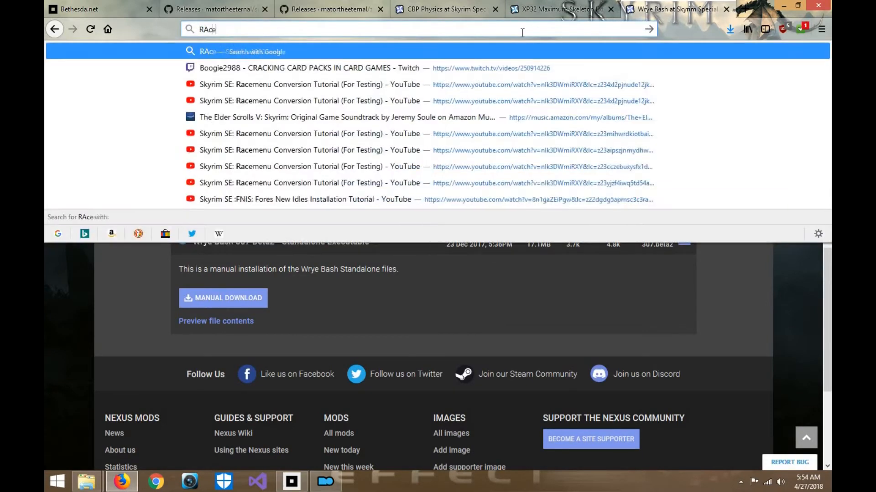
{"action": "key", "text": "BackSpace"}
{"action": "type", "text": "acemenu"}
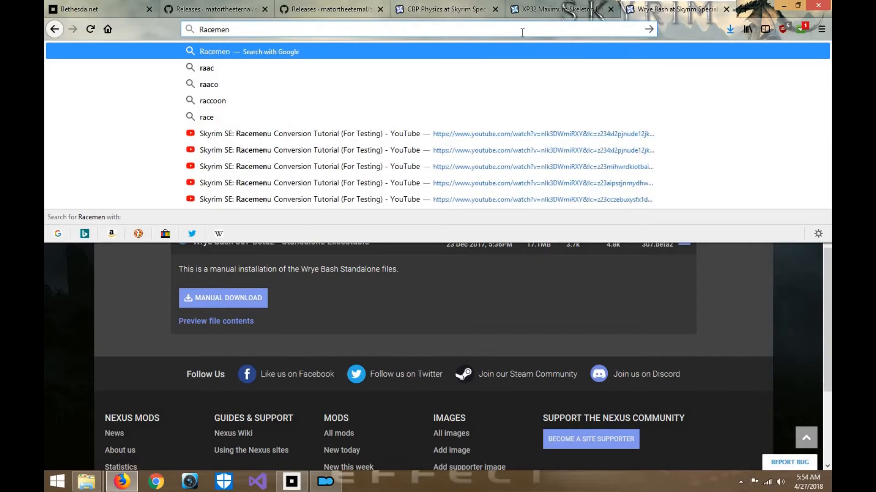
{"action": "key", "text": "Return"}
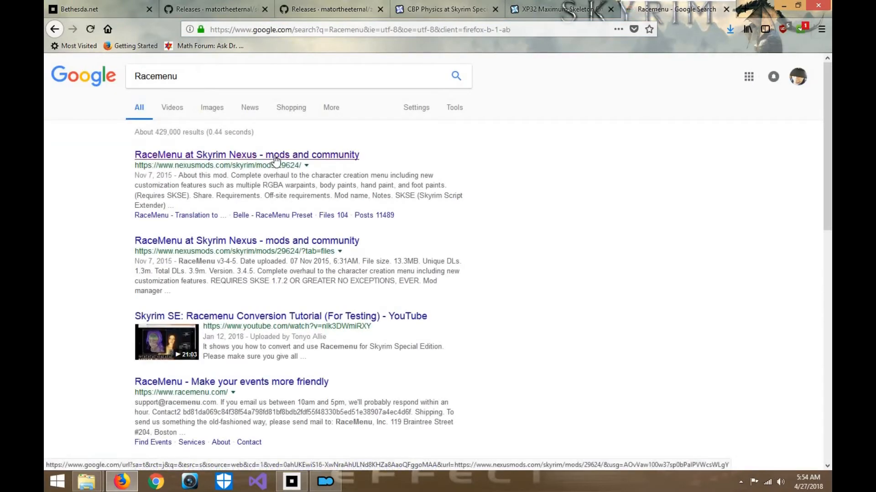
- Open the RaceMenu page on Skyrim Nexus from the search results and show its posts
{"action": "left_click", "coordinate": [276, 160]}
{"action": "scroll", "coordinate": [376, 178], "scroll_direction": "down", "scroll_amount": 10}
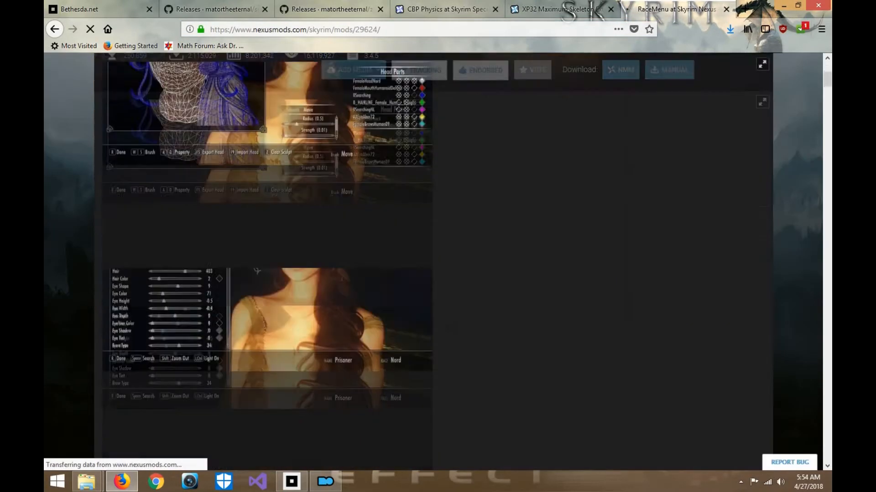
{"action": "scroll", "coordinate": [342, 280], "scroll_direction": "up", "scroll_amount": 6}
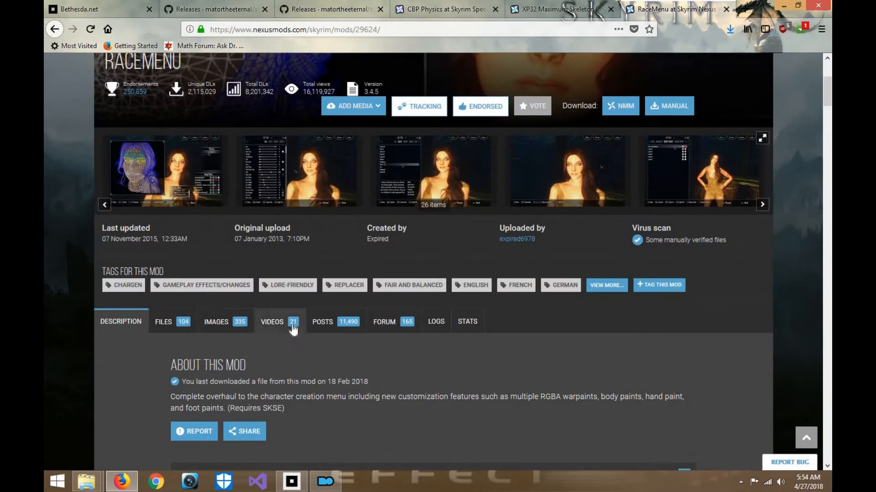
{"action": "left_click", "coordinate": [334, 323]}
{"action": "scroll", "coordinate": [441, 322], "scroll_direction": "down", "scroll_amount": 3}
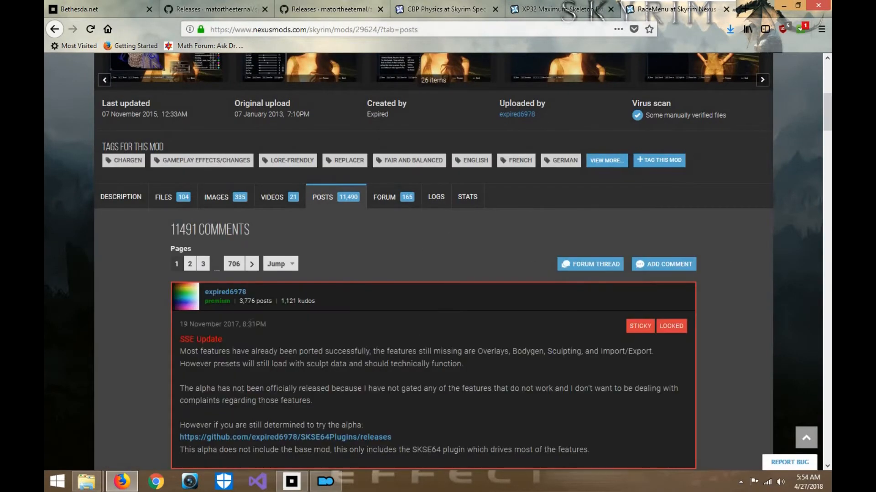
- Open the SKSE64Plugins releases link from the sticky SSE Update post in a new tab and switch to it
{"action": "scroll", "coordinate": [256, 324], "scroll_direction": "down", "scroll_amount": 3}
{"action": "right_click", "coordinate": [259, 313]}
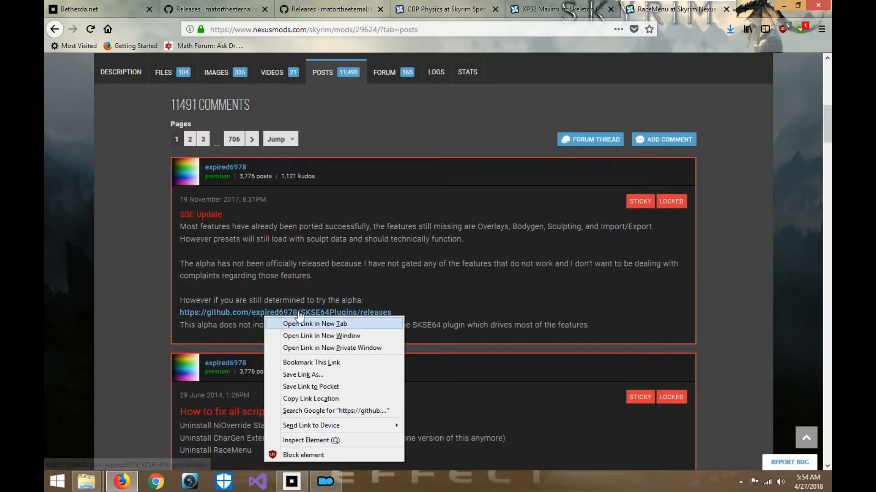
{"action": "left_click", "coordinate": [281, 320]}
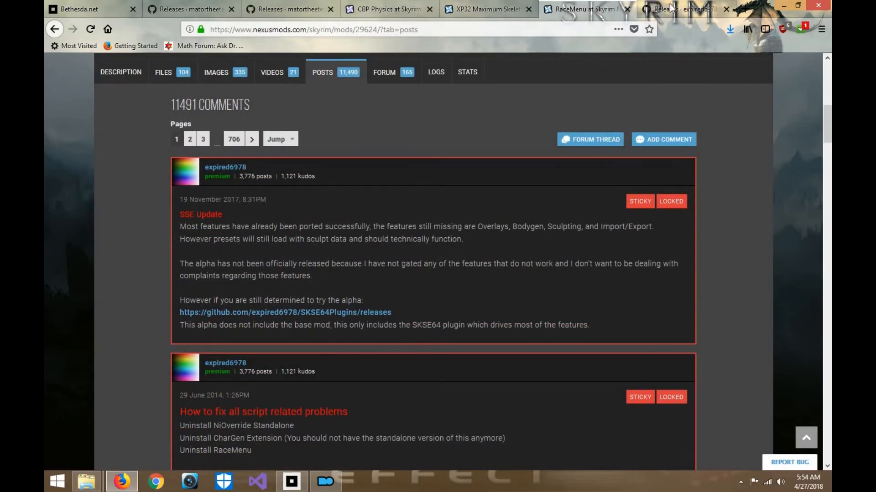
{"action": "left_click", "coordinate": [684, 10]}
- Download skse64plugins.7z from the Alpha 6 release, saving the file, and close the leftover blank tab
{"action": "scroll", "coordinate": [328, 399], "scroll_direction": "down", "scroll_amount": 4}
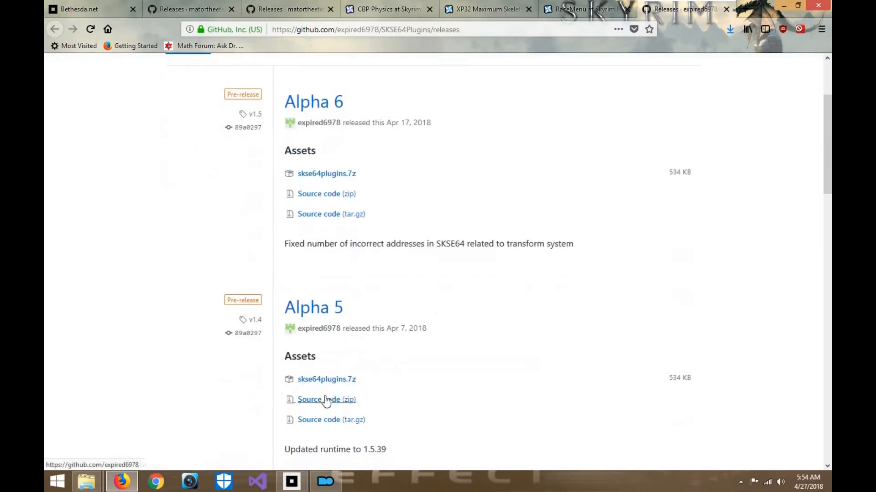
{"action": "scroll", "coordinate": [325, 396], "scroll_direction": "up", "scroll_amount": 2}
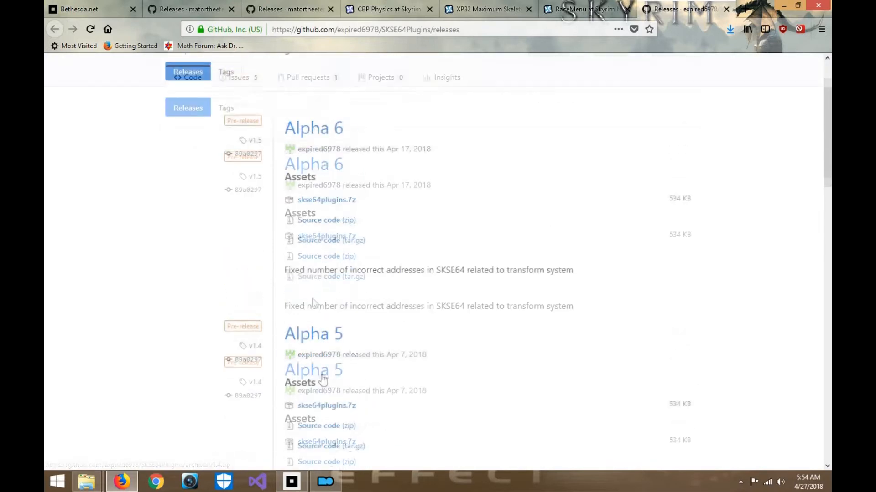
{"action": "right_click", "coordinate": [332, 239]}
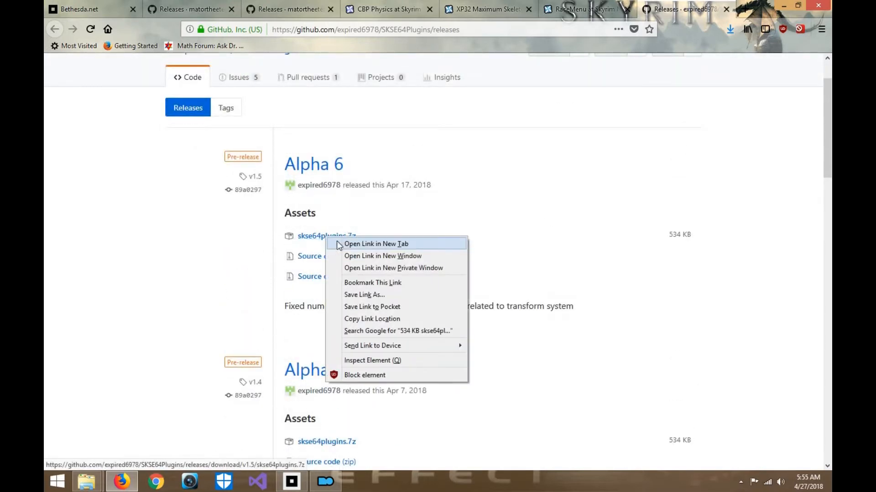
{"action": "left_click", "coordinate": [351, 242]}
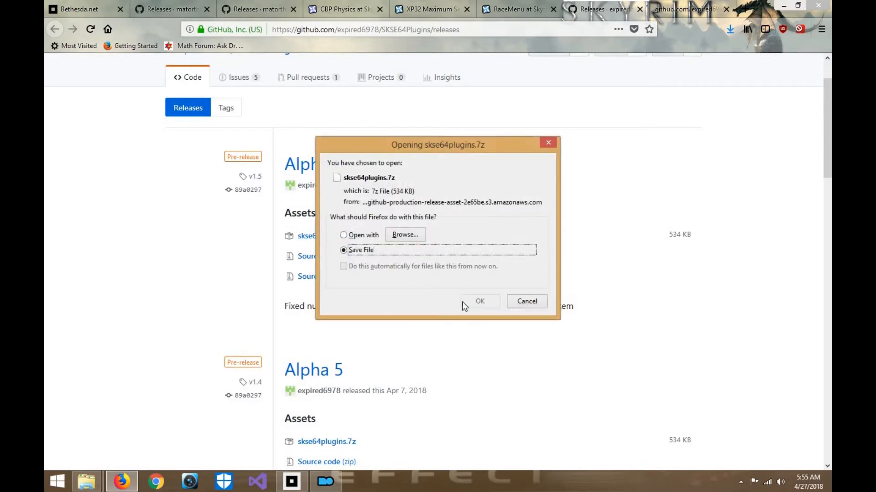
{"action": "left_click", "coordinate": [480, 301]}
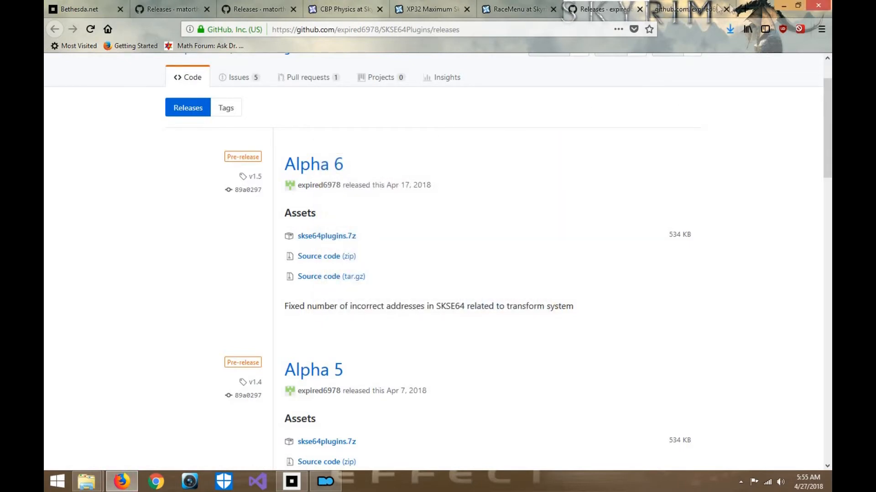
{"action": "left_click", "coordinate": [695, 8]}
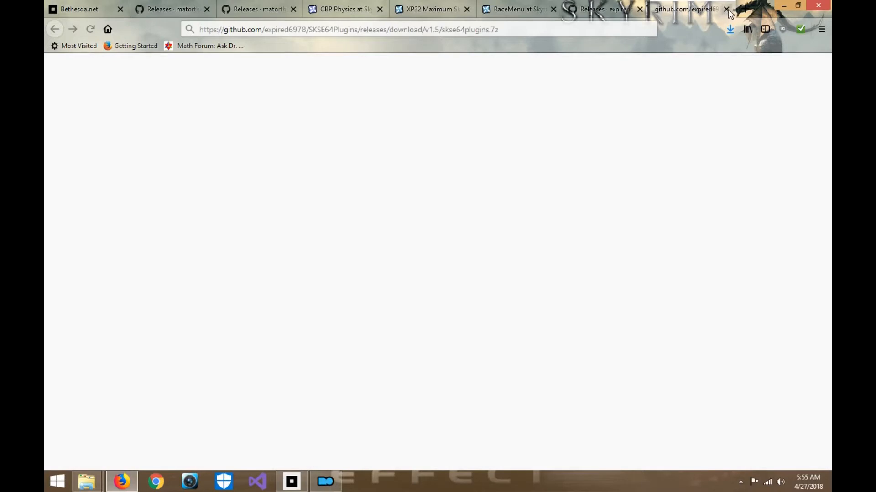
{"action": "left_click", "coordinate": [726, 9]}
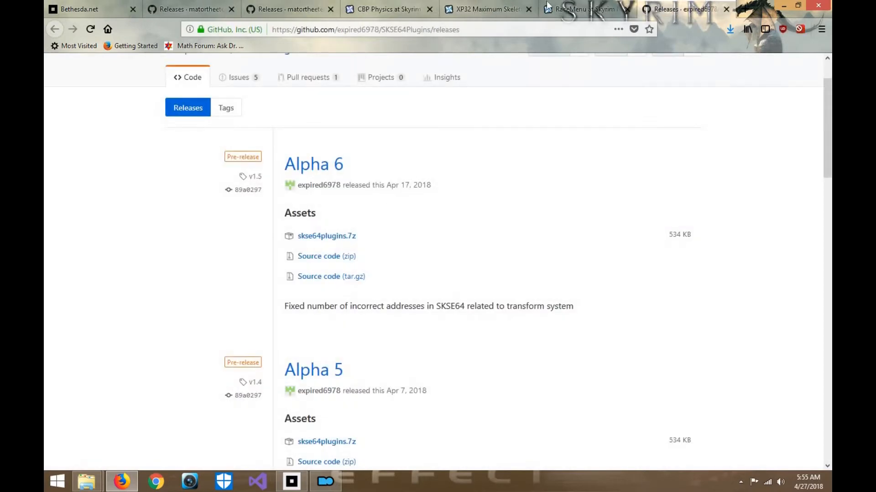
- Check the RaceMenu page, Mod Organizer and the Mod Organizer 2 folder in File Explorer, then return to Firefox
{"action": "left_click", "coordinate": [561, 9]}
{"action": "left_click", "coordinate": [679, 9]}
{"action": "scroll", "coordinate": [385, 231], "scroll_direction": "up", "scroll_amount": 3}
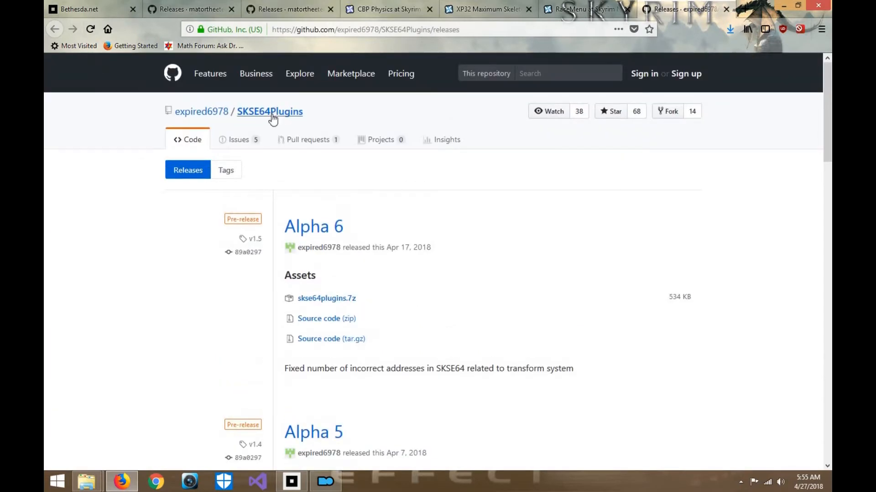
{"action": "left_click", "coordinate": [786, 6]}
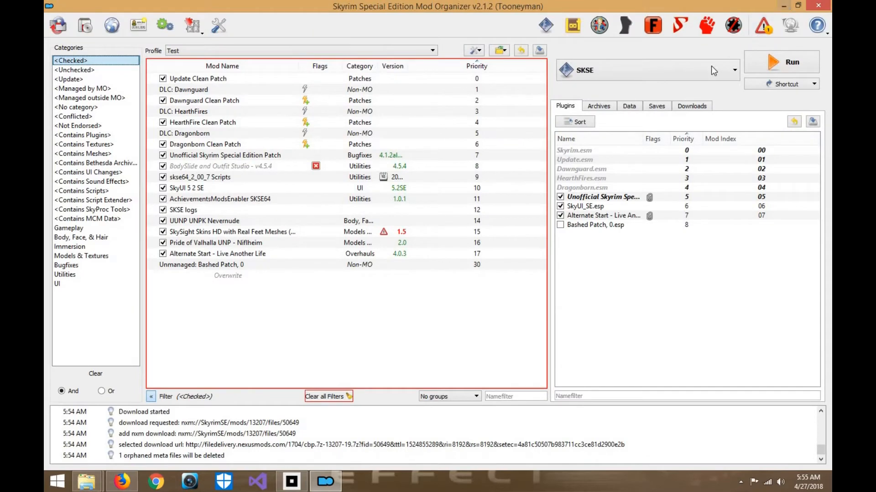
{"action": "left_click", "coordinate": [96, 489]}
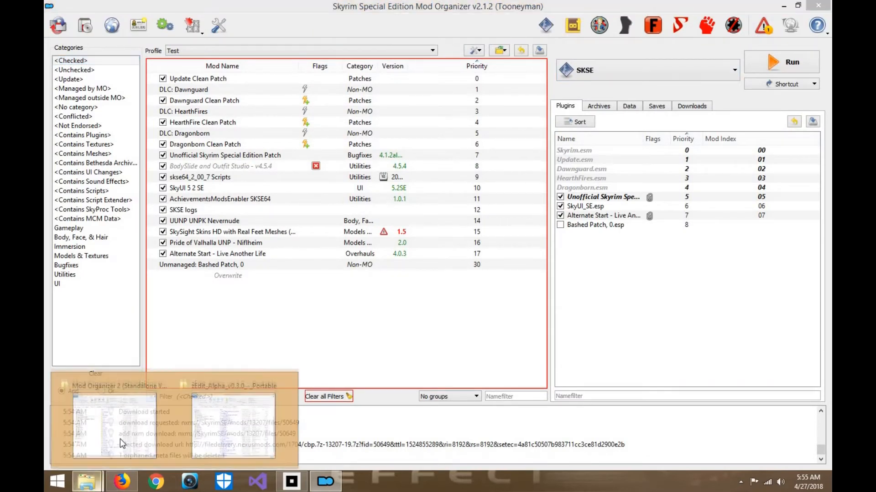
{"action": "left_click", "coordinate": [121, 444]}
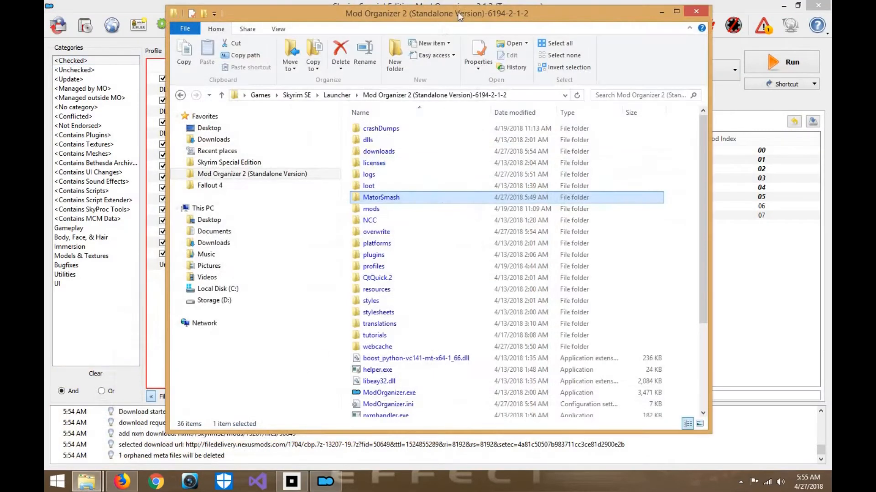
{"action": "left_click", "coordinate": [665, 10]}
{"action": "left_click", "coordinate": [122, 483]}
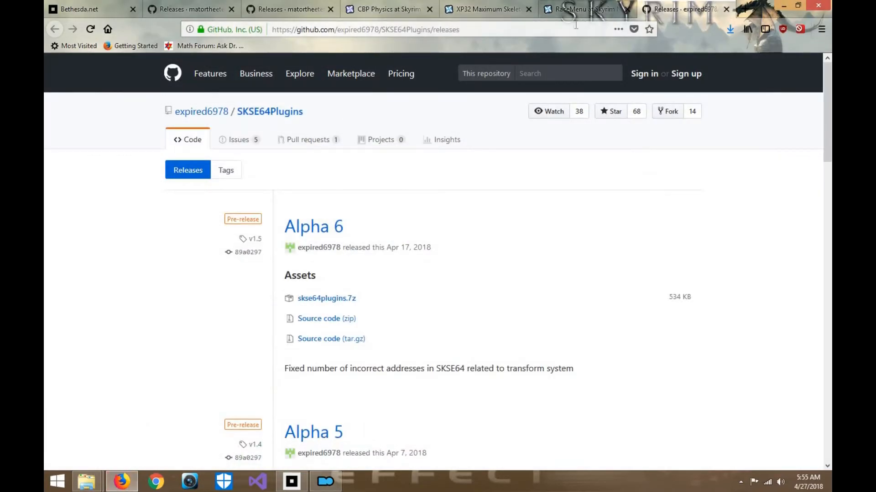
- Search the web for "animations conversaion skyrim se" in the RaceMenu tab
{"action": "left_click", "coordinate": [580, 9]}
{"action": "left_click", "coordinate": [572, 28]}
{"action": "type", "text": "animations "}
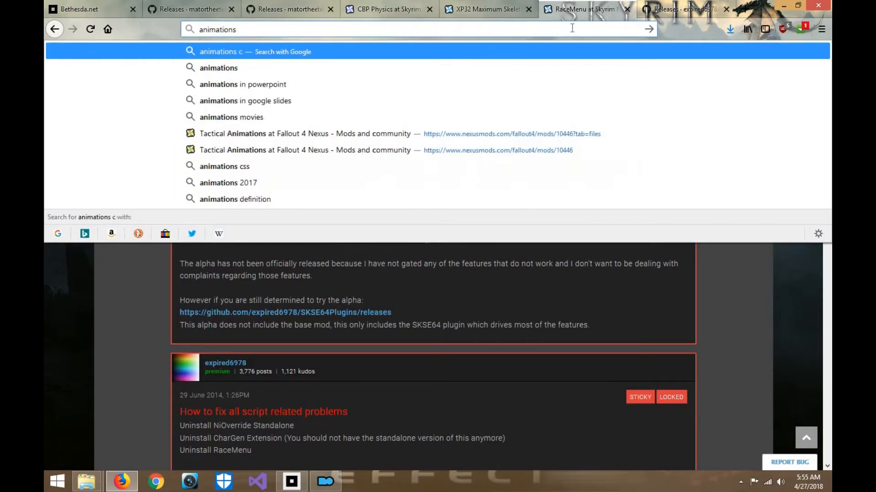
{"action": "type", "text": "conversaion skyrim se"}
{"action": "key", "text": "Return"}
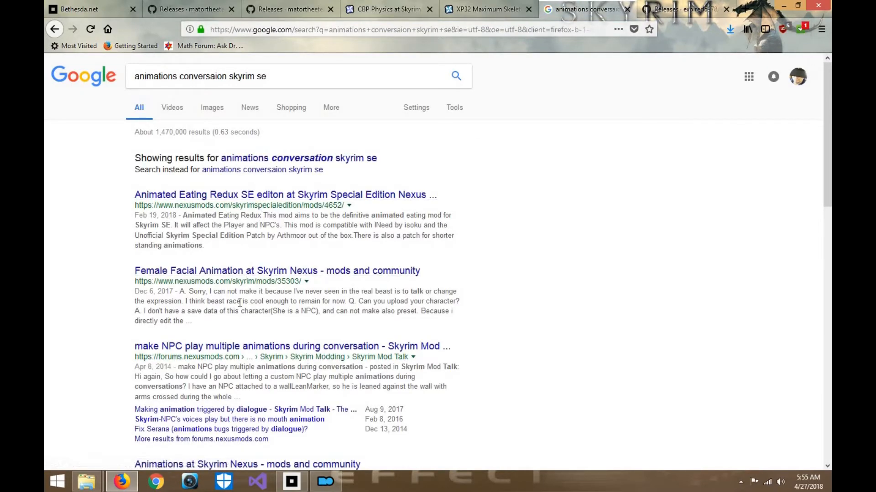
- Correct the web search to "animations conversion skyrim se" and run it
{"action": "scroll", "coordinate": [240, 302], "scroll_direction": "down", "scroll_amount": 2}
{"action": "scroll", "coordinate": [240, 303], "scroll_direction": "up", "scroll_amount": 3}
{"action": "left_click", "coordinate": [220, 78]}
{"action": "mouse_move", "coordinate": [220, 80]}
{"action": "left_mouse_down"}
{"action": "mouse_move", "coordinate": [245, 73]}
{"action": "mouse_move", "coordinate": [216, 77]}
{"action": "left_mouse_up"}
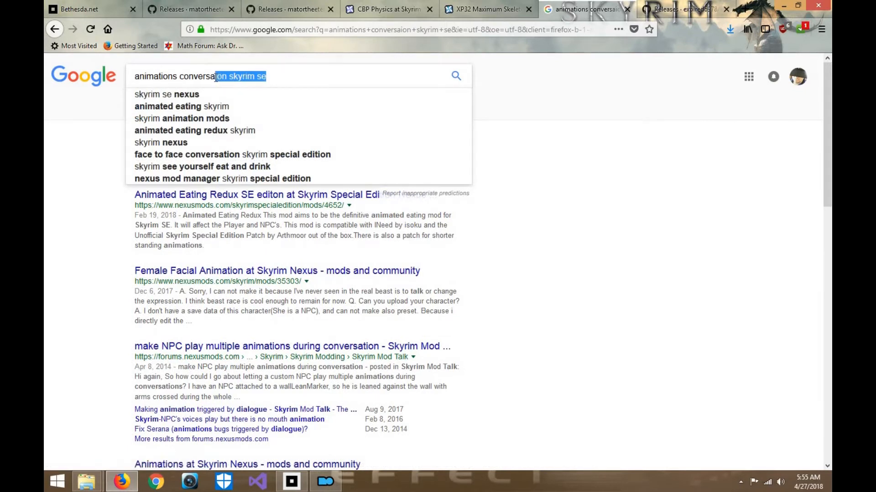
{"action": "key", "text": "BackSpace"}
{"action": "type", "text": "sa"}
{"action": "key", "text": "BackSpace"}
{"action": "key", "text": "BackSpace"}
{"action": "type", "text": "i"}
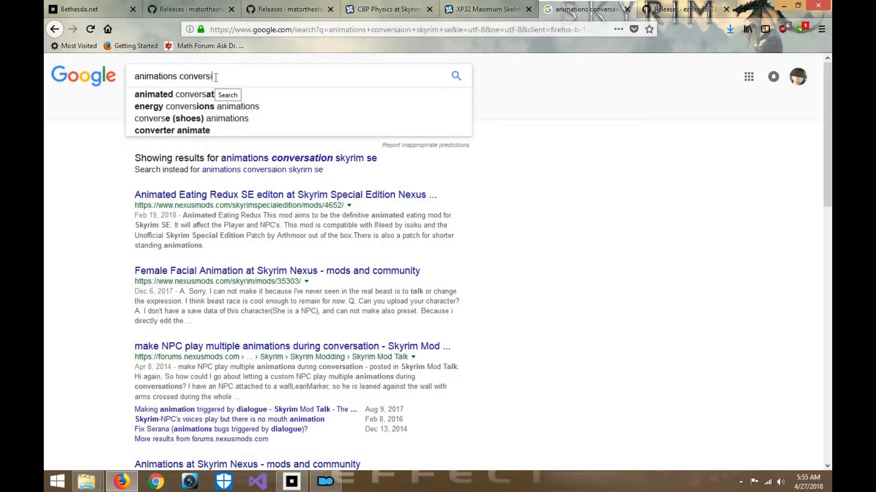
{"action": "type", "text": "on skyrim se"}
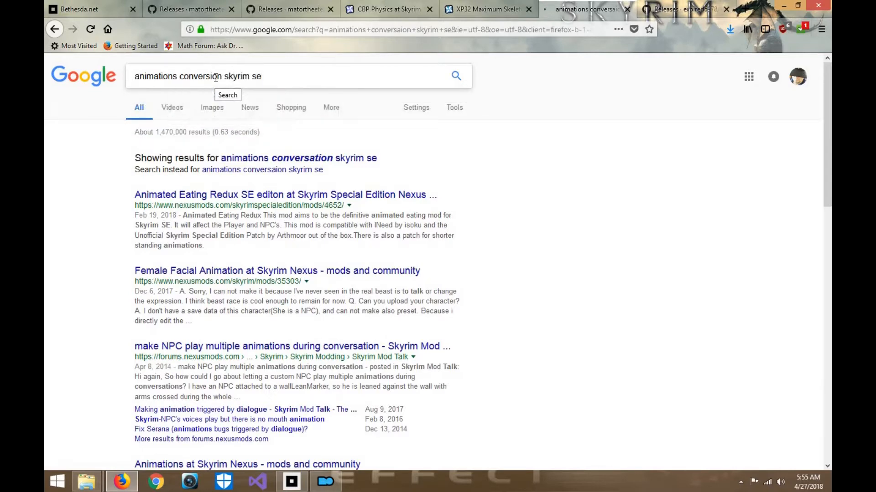
- Open the Nexus result "Guide to Animation.hkx conversion for Skyrim Special Edition" and show the mod's files
{"action": "scroll", "coordinate": [242, 201], "scroll_direction": "down", "scroll_amount": 3}
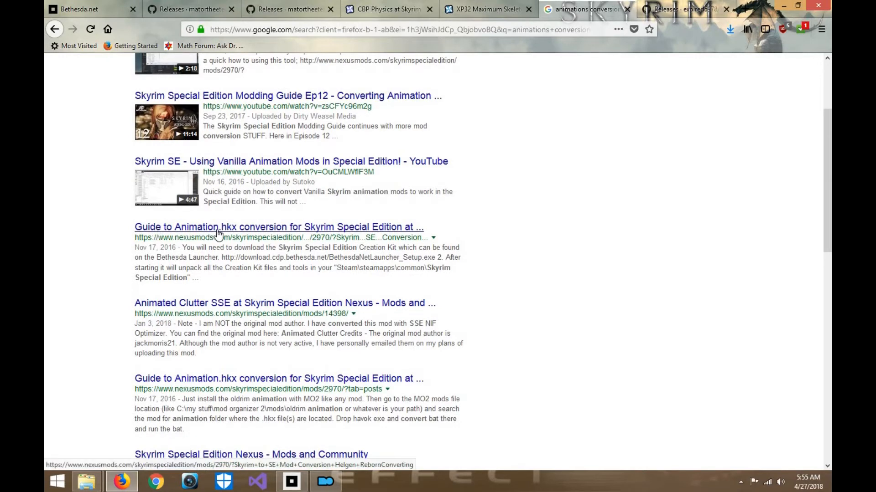
{"action": "left_click", "coordinate": [218, 233]}
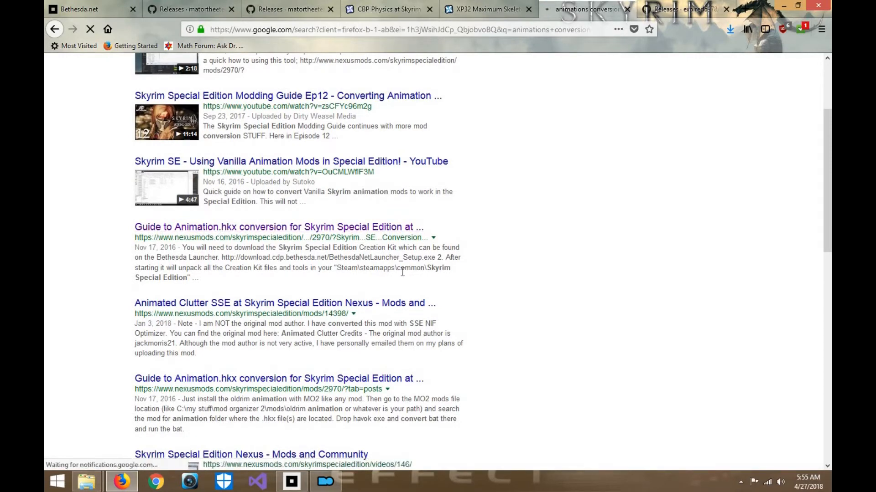
{"action": "scroll", "coordinate": [294, 297], "scroll_direction": "down", "scroll_amount": 5}
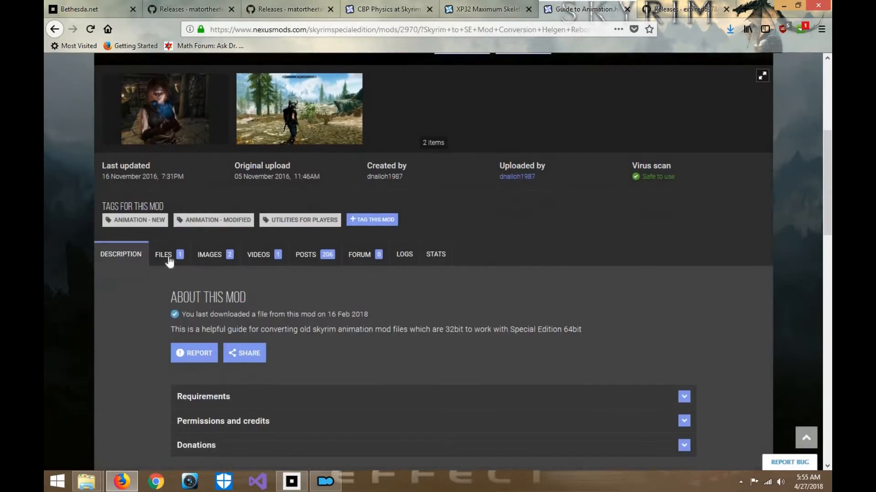
{"action": "left_click", "coordinate": [169, 255]}
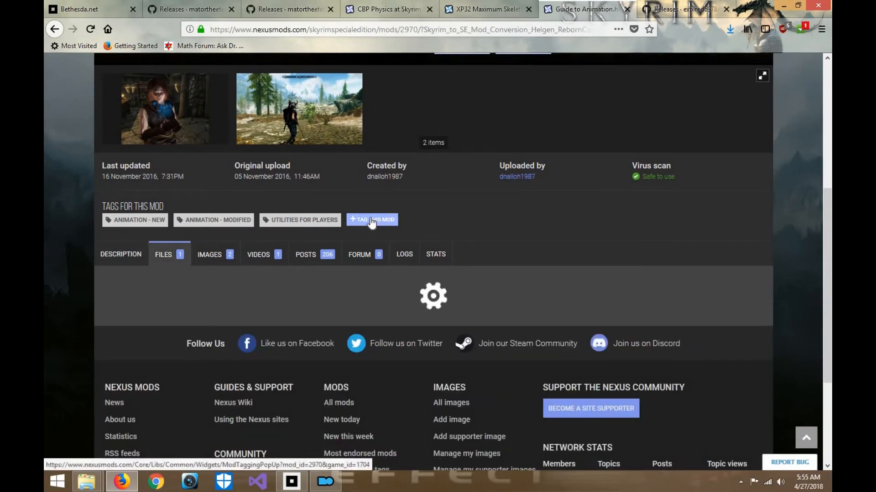
- Download the converttoskyrimSE main file manually, saving it, and close the download window
{"action": "scroll", "coordinate": [256, 325], "scroll_direction": "down", "scroll_amount": 1}
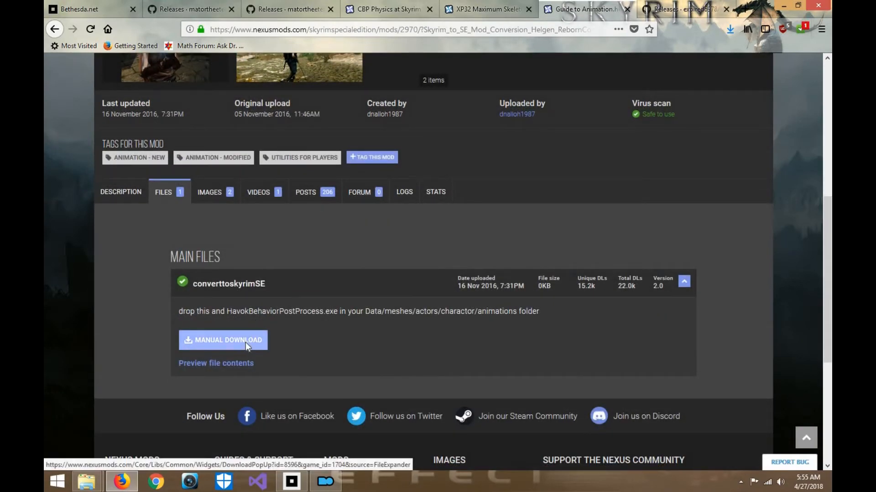
{"action": "left_click", "coordinate": [246, 342]}
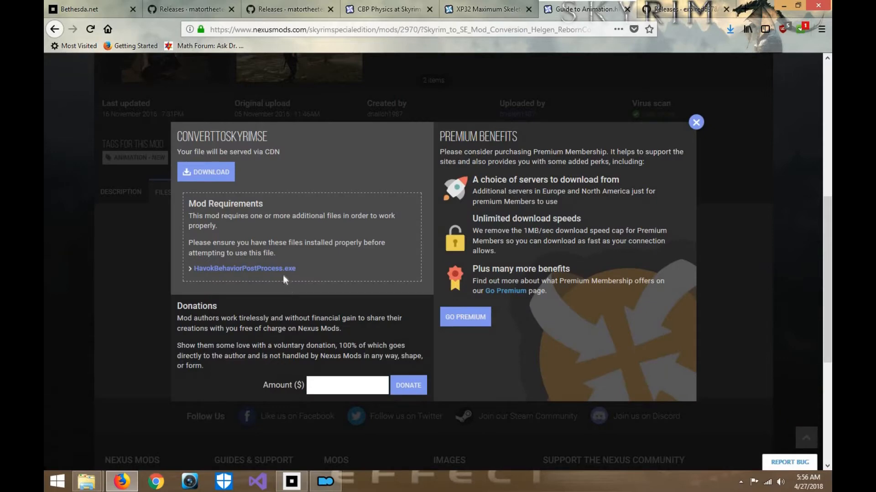
{"action": "left_click", "coordinate": [221, 182]}
{"action": "left_click", "coordinate": [480, 302]}
{"action": "left_click", "coordinate": [695, 124]}
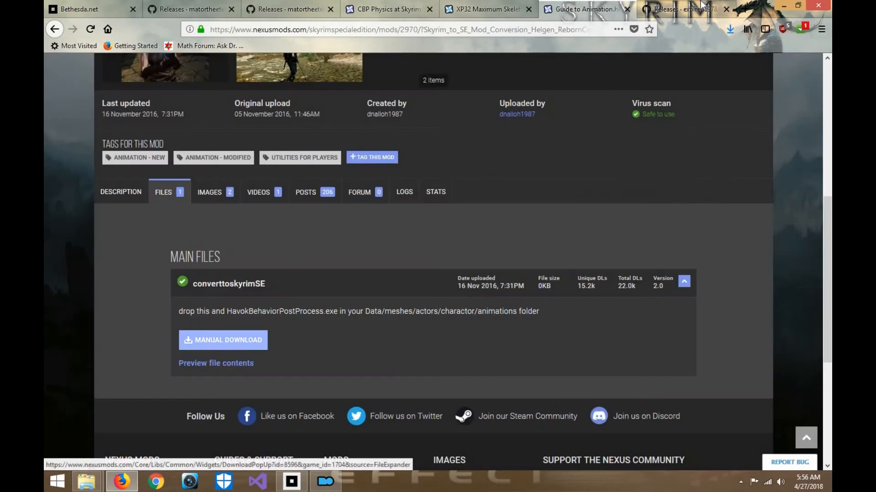
- Check the SKSE64Plugins releases page and the zEdit_Alpha_v0.3.0_-_Portable folder in File Explorer, then return to Firefox
{"action": "left_click", "coordinate": [682, 9]}
{"action": "left_click", "coordinate": [780, 6]}
{"action": "left_click", "coordinate": [781, 6]}
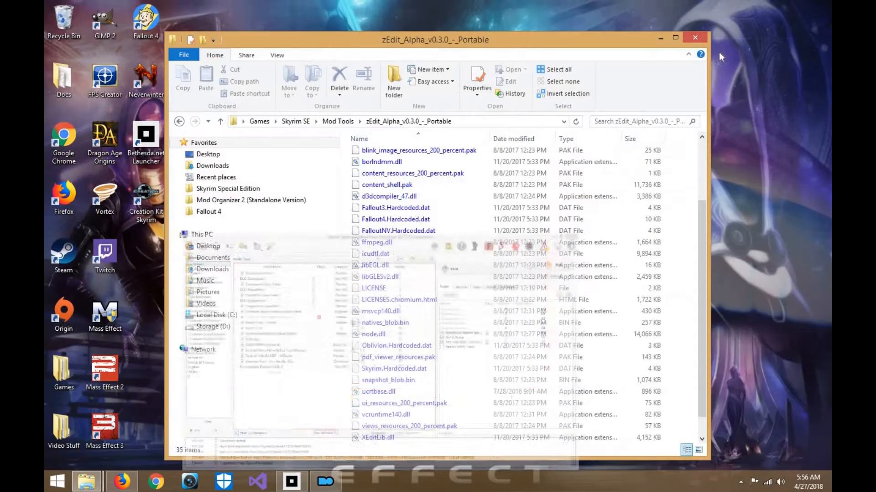
{"action": "left_click_drag", "start_coordinate": [537, 38], "coordinate": [559, 20]}
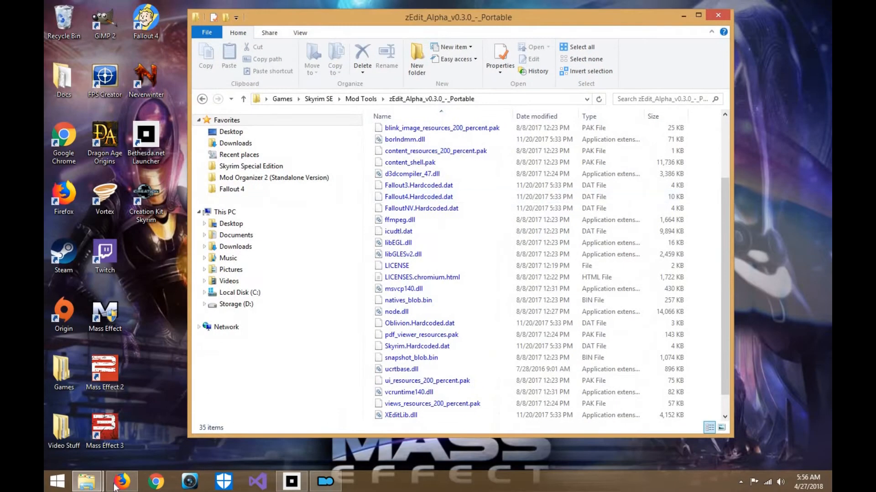
{"action": "left_click", "coordinate": [121, 481]}
- From the XP32 tab, go to the Skyrim Special Edition Nexus and find XP32 Maximum Skeleton Special Extended through the mod categories
{"action": "left_click", "coordinate": [486, 4]}
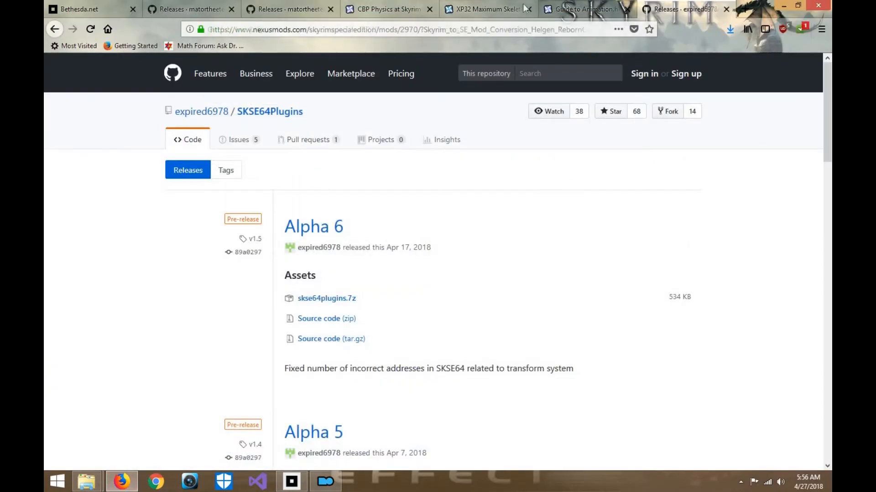
{"action": "scroll", "coordinate": [342, 228], "scroll_direction": "down", "scroll_amount": 3}
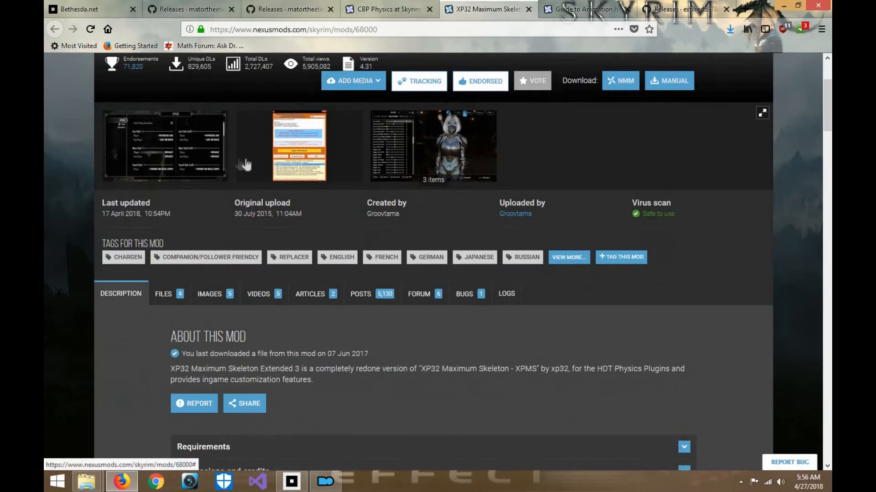
{"action": "scroll", "coordinate": [182, 165], "scroll_direction": "up", "scroll_amount": 3}
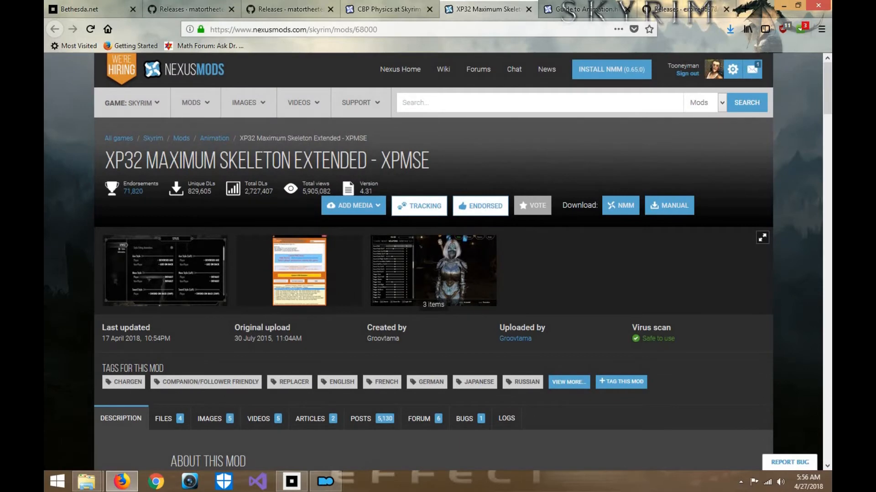
{"action": "left_click", "coordinate": [165, 114]}
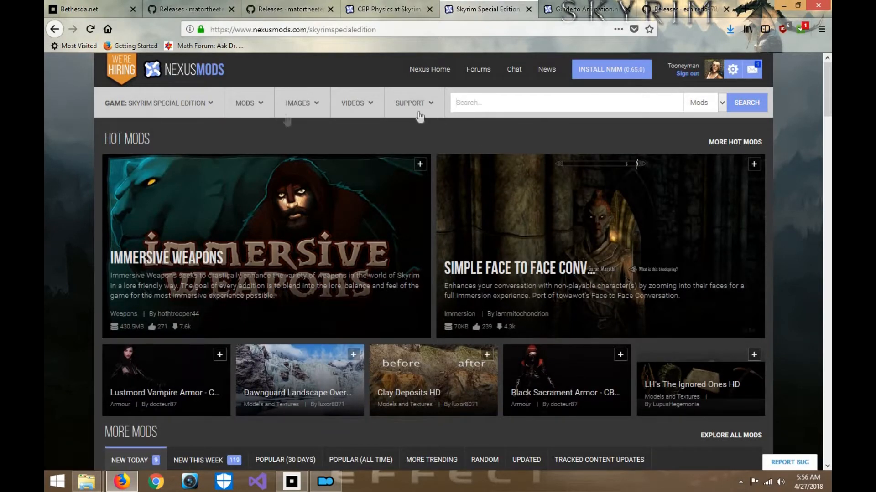
{"action": "mouse_move", "coordinate": [245, 109]}
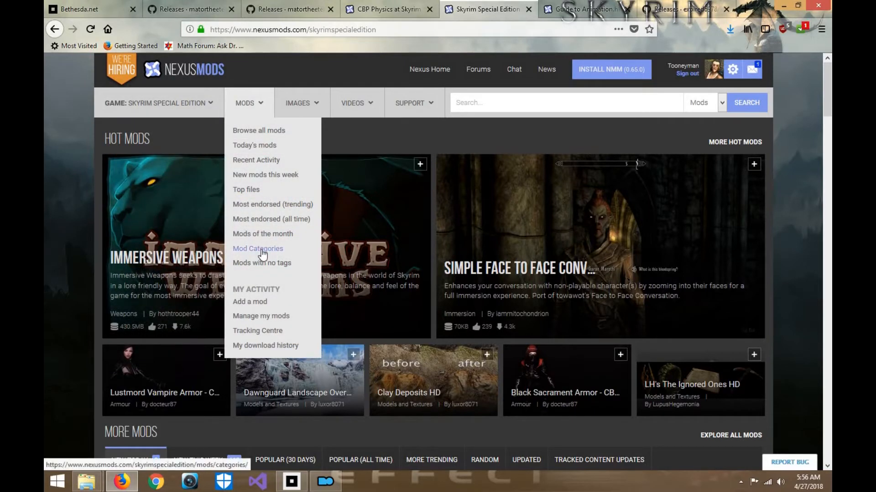
{"action": "left_click", "coordinate": [261, 250]}
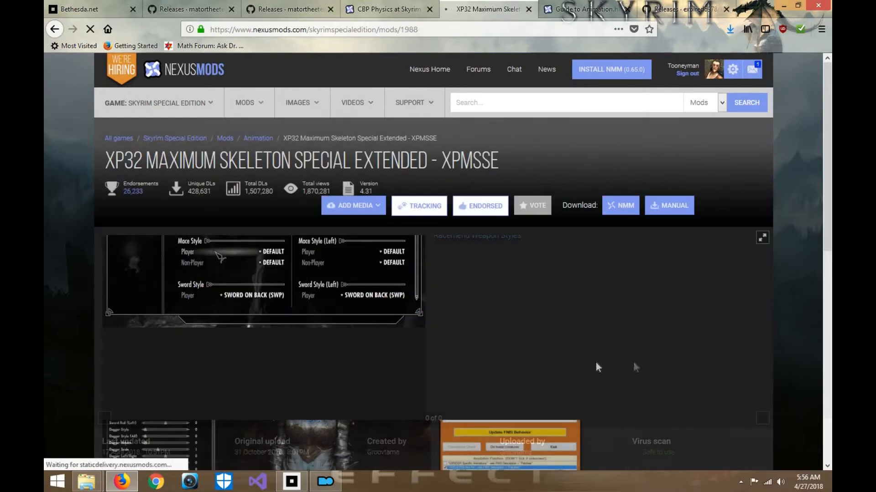
- Download the XP32 Maximum Skeleton Special Extended main file for the mod manager via NXM Link Proxy and close the download window
{"action": "scroll", "coordinate": [267, 373], "scroll_direction": "down", "scroll_amount": 2}
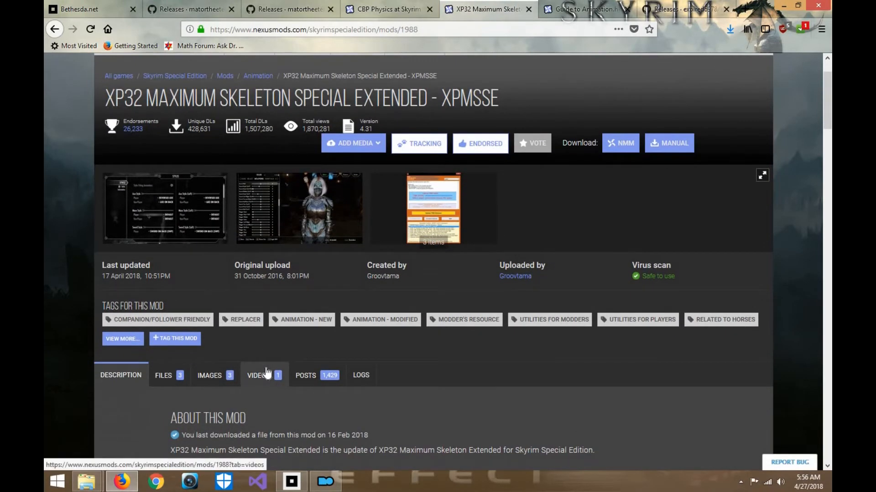
{"action": "left_click", "coordinate": [164, 376]}
{"action": "scroll", "coordinate": [267, 270], "scroll_direction": "down", "scroll_amount": 3}
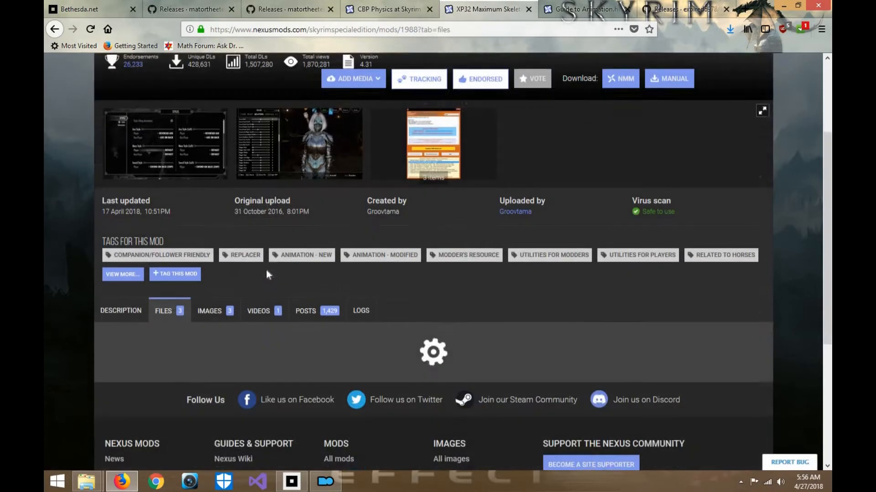
{"action": "scroll", "coordinate": [264, 314], "scroll_direction": "down", "scroll_amount": 2}
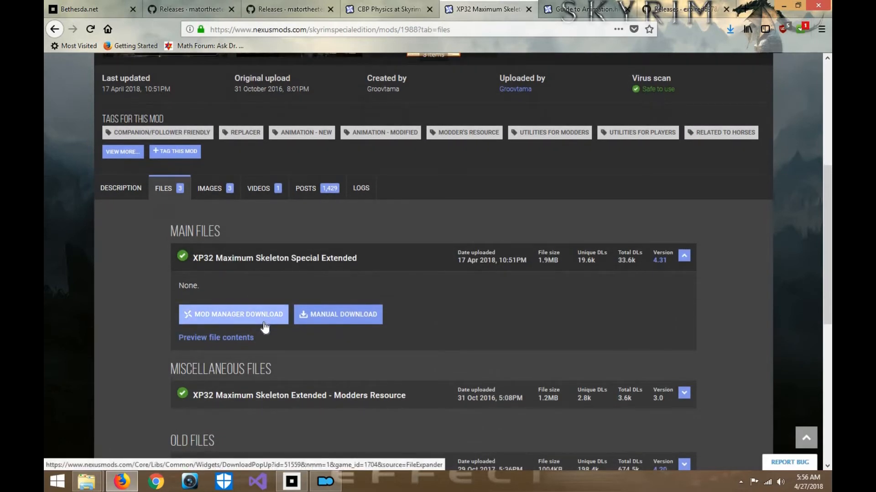
{"action": "left_click", "coordinate": [263, 322]}
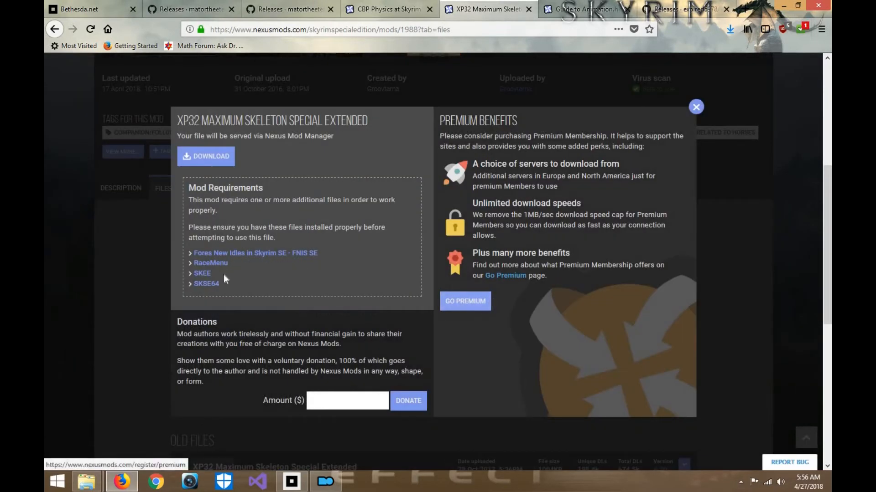
{"action": "left_click", "coordinate": [219, 160]}
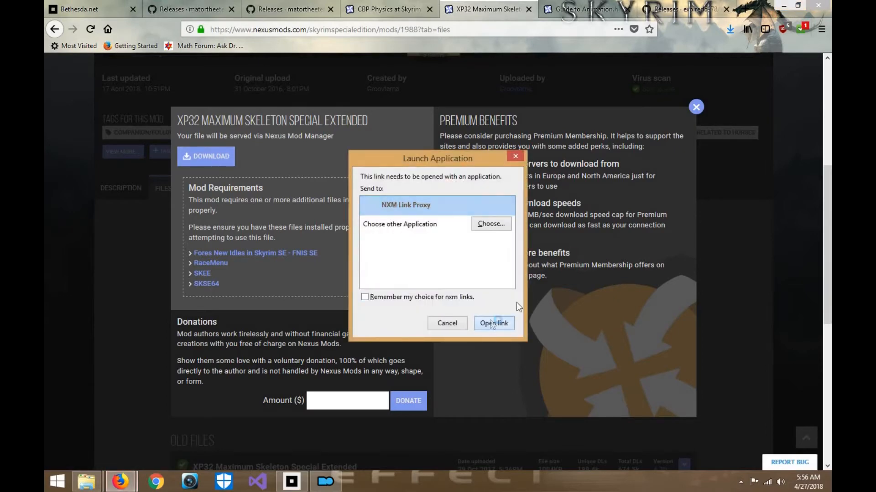
{"action": "left_click", "coordinate": [492, 322]}
{"action": "left_click", "coordinate": [697, 107]}
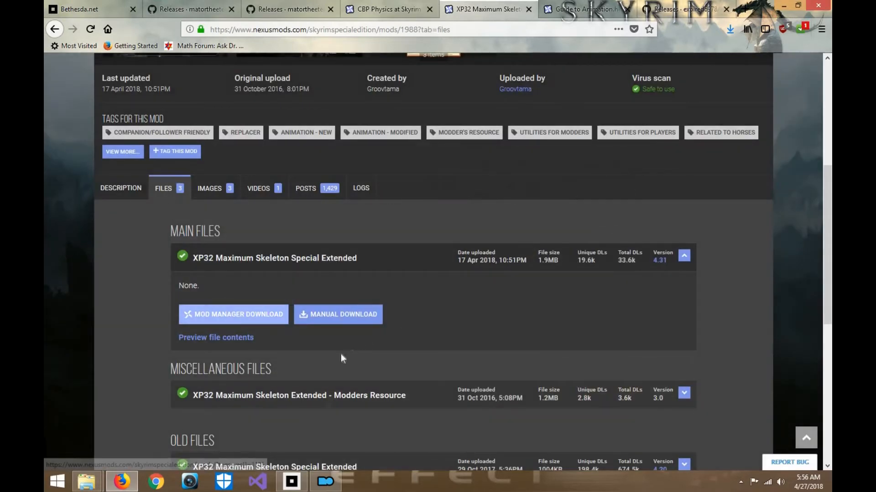
- Close the Bethesda.net Launcher window and check the Mod Organizer 2 folder in File Explorer
{"action": "mouse_move", "coordinate": [303, 488]}
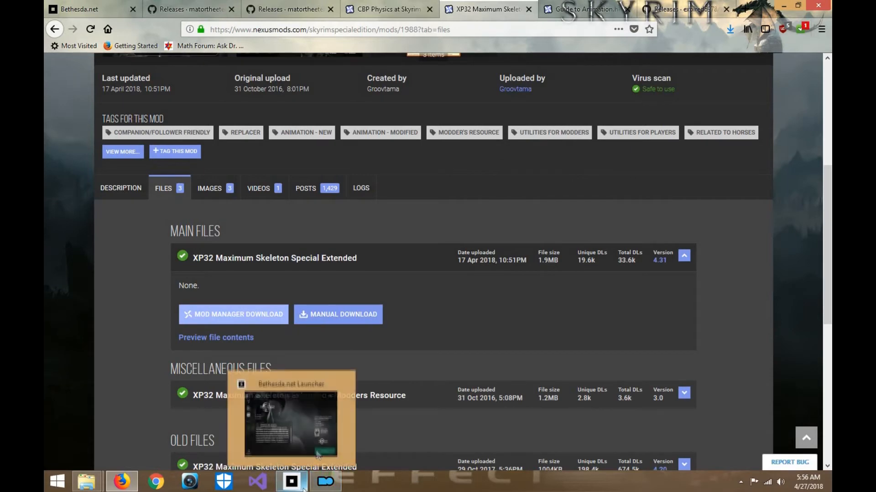
{"action": "left_click", "coordinate": [301, 429]}
{"action": "left_click", "coordinate": [709, 58]}
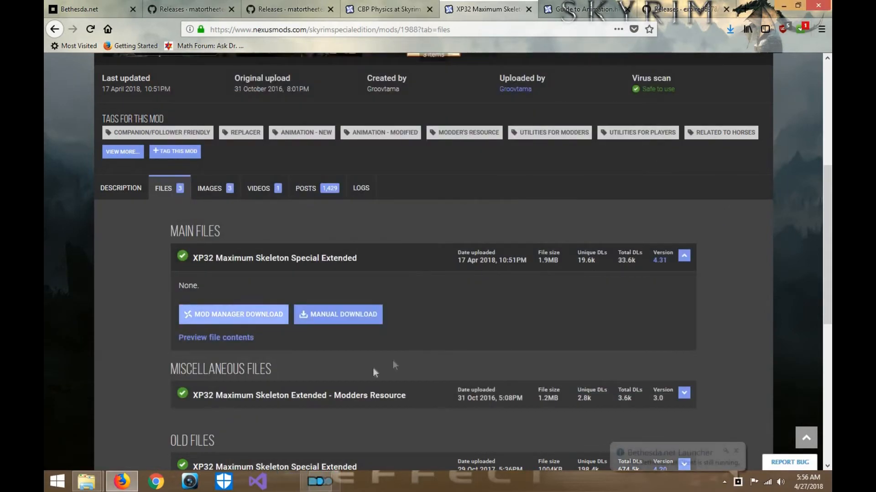
{"action": "mouse_move", "coordinate": [86, 487]}
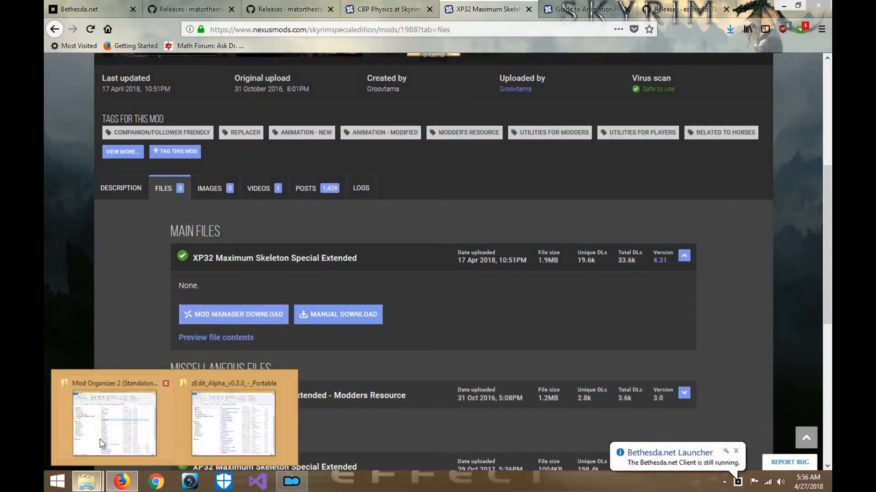
{"action": "left_click", "coordinate": [114, 417]}
- Open a new Firefox tab, then search the web for "racemenu skyrim se" in the SKSE64Plugins releases tab
{"action": "left_click", "coordinate": [744, 9]}
{"action": "left_click", "coordinate": [620, 9]}
{"action": "left_click", "coordinate": [544, 32]}
{"action": "type", "text": "racemenu sk"}
{"action": "key", "text": "BackSpace"}
{"action": "key", "text": "BackSpace"}
{"action": "key", "text": "BackSpace"}
{"action": "key", "text": "BackSpace"}
{"action": "key", "text": "BackSpace"}
{"action": "key", "text": "BackSpace"}
{"action": "key", "text": "BackSpace"}
{"action": "key", "text": "BackSpace"}
{"action": "key", "text": "BackSpace"}
{"action": "key", "text": "BackSpace"}
{"action": "key", "text": "BackSpace"}
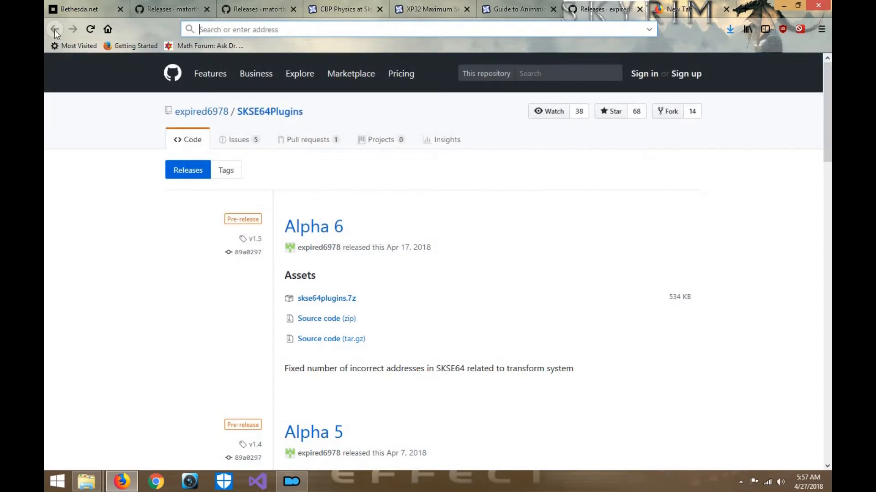
{"action": "type", "text": "rac"}
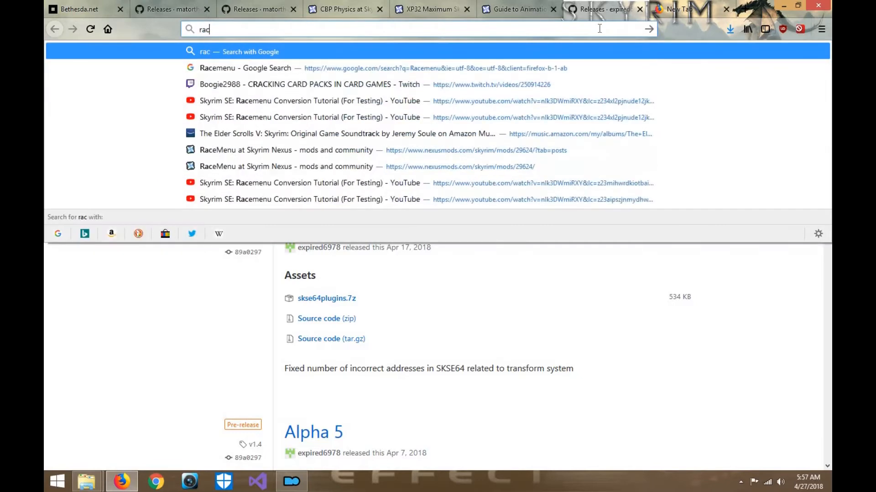
{"action": "type", "text": "emenu skyrim se"}
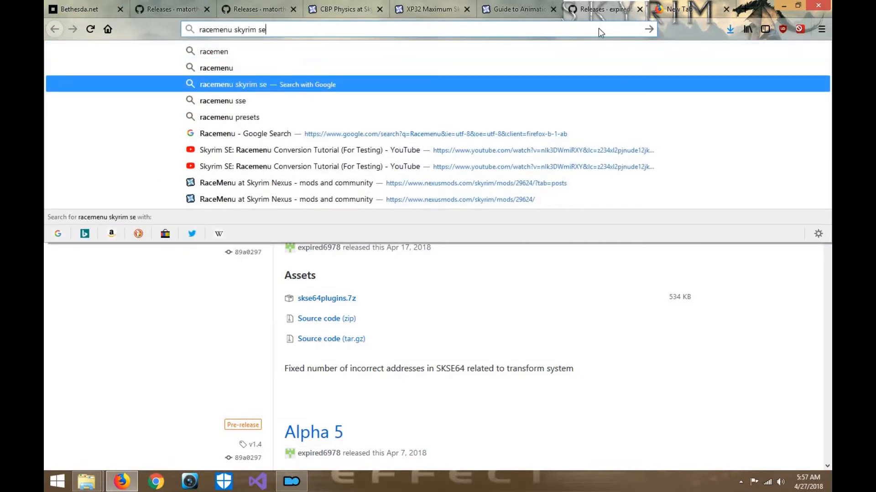
{"action": "key", "text": "Return"}
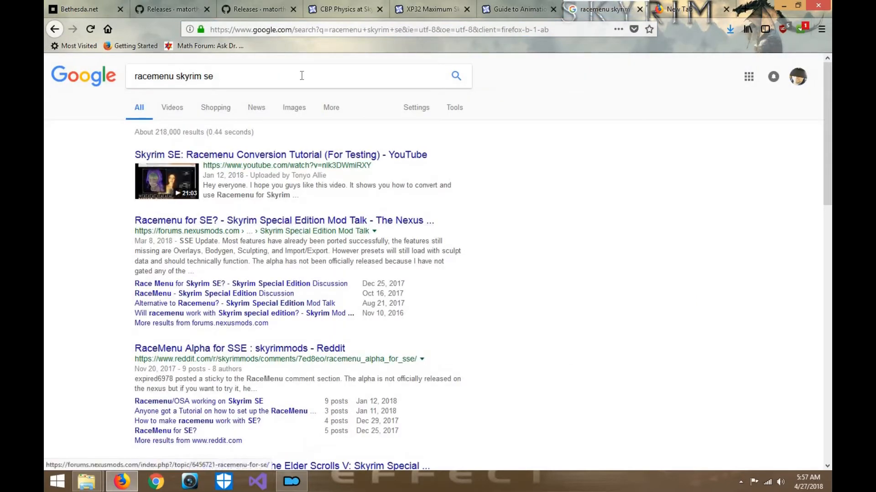
- Shorten the search to "racemenu skyrim" and open the RaceMenu at Skyrim Nexus result
{"action": "left_click", "coordinate": [301, 76]}
{"action": "key", "text": "BackSpace"}
{"action": "key", "text": "BackSpace"}
{"action": "key", "text": "Return"}
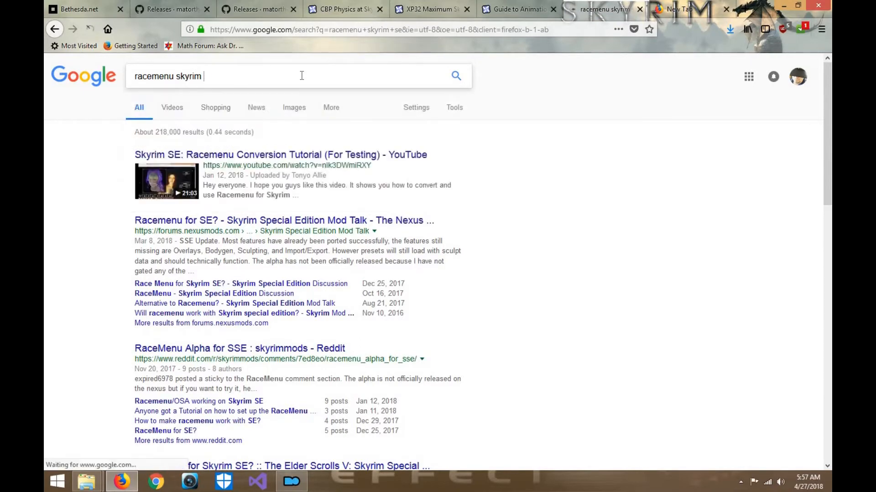
{"action": "left_click", "coordinate": [218, 157]}
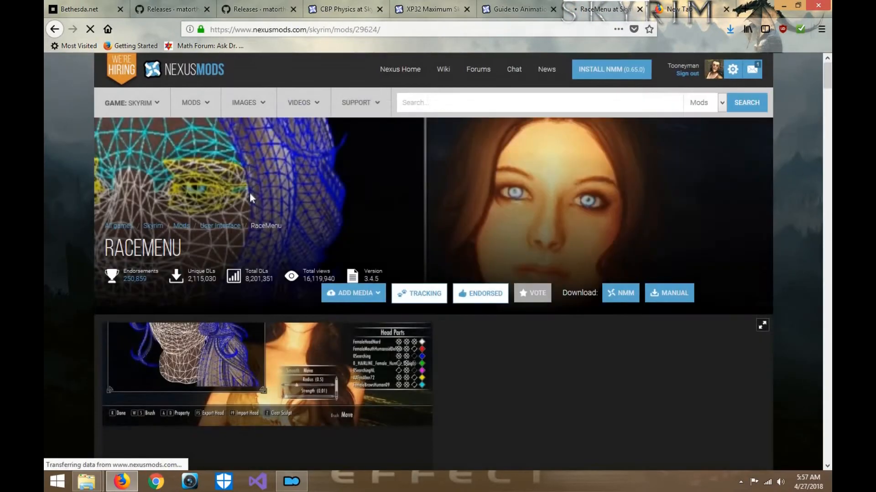
- Show the RaceMenu mod's files and bring the RaceMenu v3-4-5 main file into view
{"action": "scroll", "coordinate": [250, 194], "scroll_direction": "down", "scroll_amount": 10}
{"action": "left_click", "coordinate": [184, 134]}
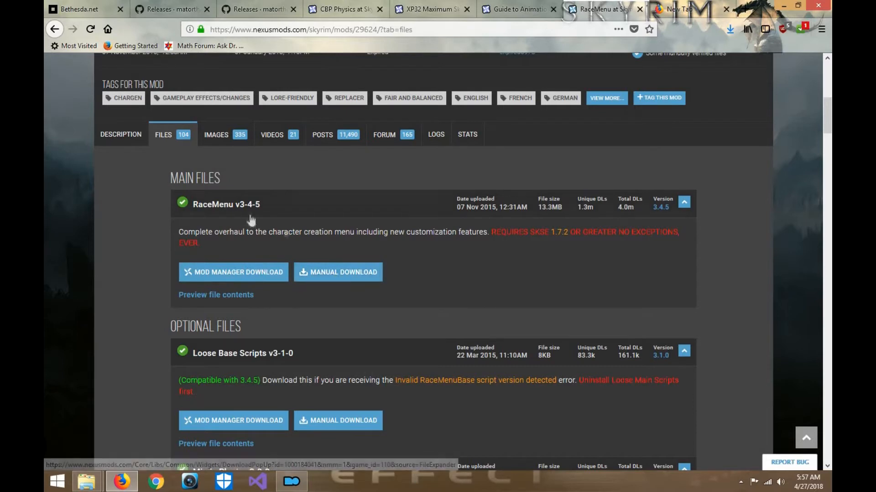
{"action": "scroll", "coordinate": [234, 310], "scroll_direction": "down", "scroll_amount": 1}
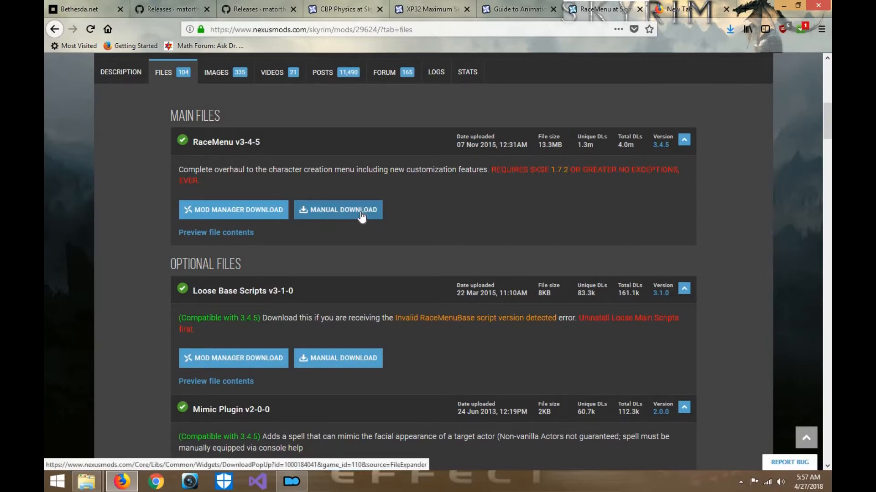
- Look through the optional files of the RaceMenu mod and return to the RaceMenu v3-4-5 main file
{"action": "scroll", "coordinate": [326, 326], "scroll_direction": "down", "scroll_amount": 1}
{"action": "scroll", "coordinate": [327, 326], "scroll_direction": "down", "scroll_amount": 1}
{"action": "scroll", "coordinate": [326, 325], "scroll_direction": "down", "scroll_amount": 2}
{"action": "scroll", "coordinate": [326, 326], "scroll_direction": "up", "scroll_amount": 1}
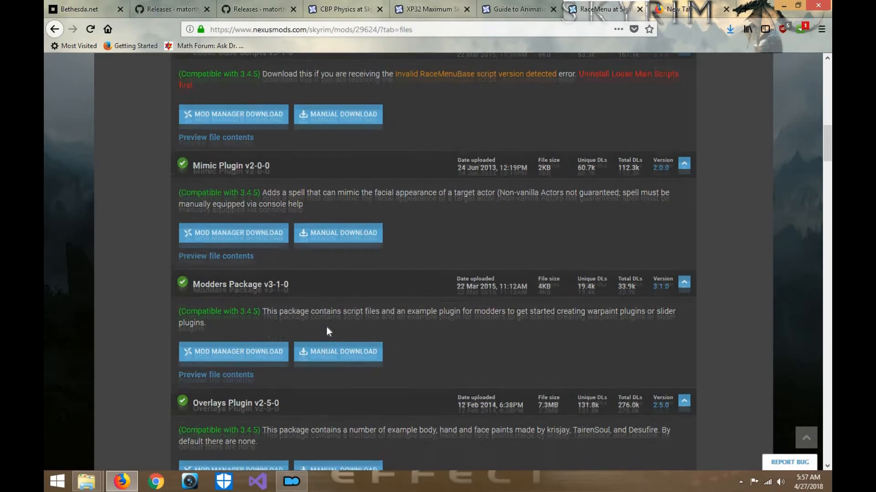
{"action": "scroll", "coordinate": [434, 319], "scroll_direction": "down", "scroll_amount": 4}
{"action": "scroll", "coordinate": [435, 324], "scroll_direction": "up", "scroll_amount": 4}
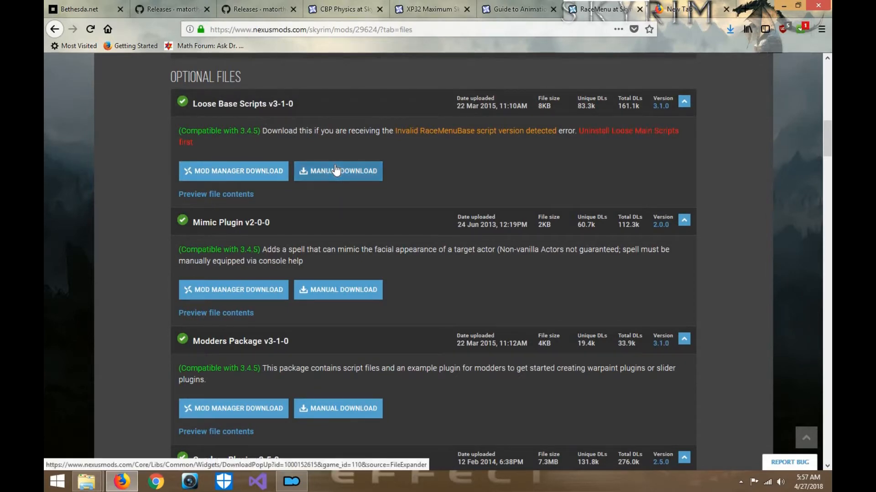
{"action": "scroll", "coordinate": [238, 182], "scroll_direction": "up", "scroll_amount": 1}
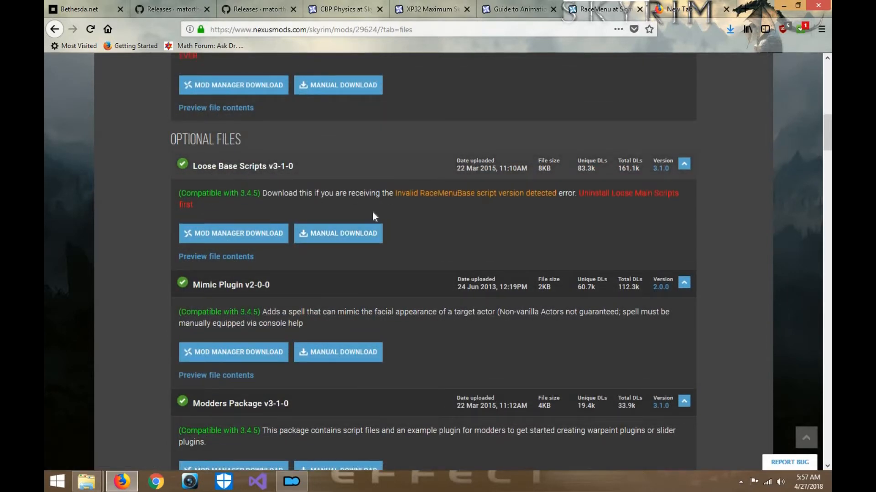
{"action": "scroll", "coordinate": [372, 212], "scroll_direction": "up", "scroll_amount": 2}
- Manually download the RaceMenu v3-4-5 main file, save the archive, and dismiss the download pop-up
{"action": "left_click", "coordinate": [333, 212]}
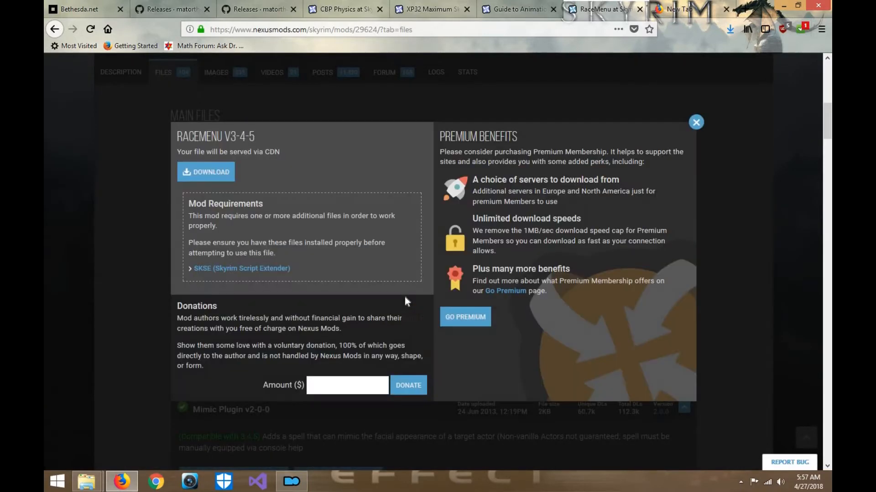
{"action": "left_click", "coordinate": [221, 180]}
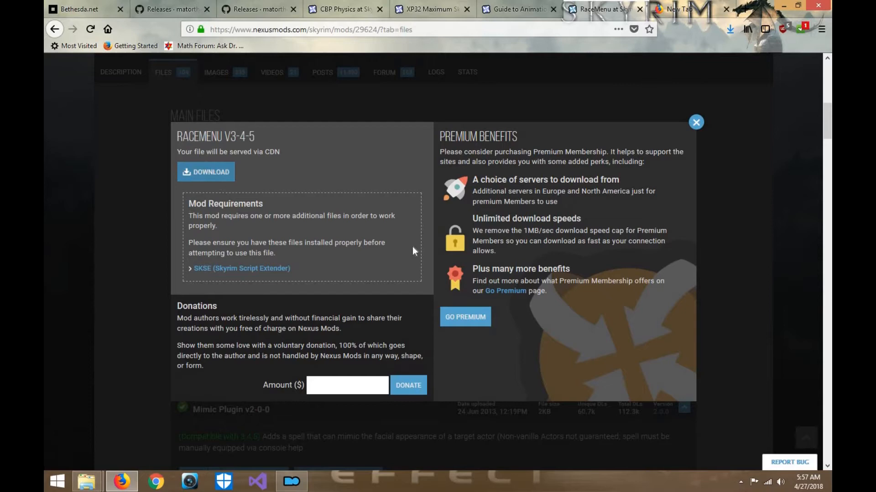
{"action": "left_click", "coordinate": [481, 303]}
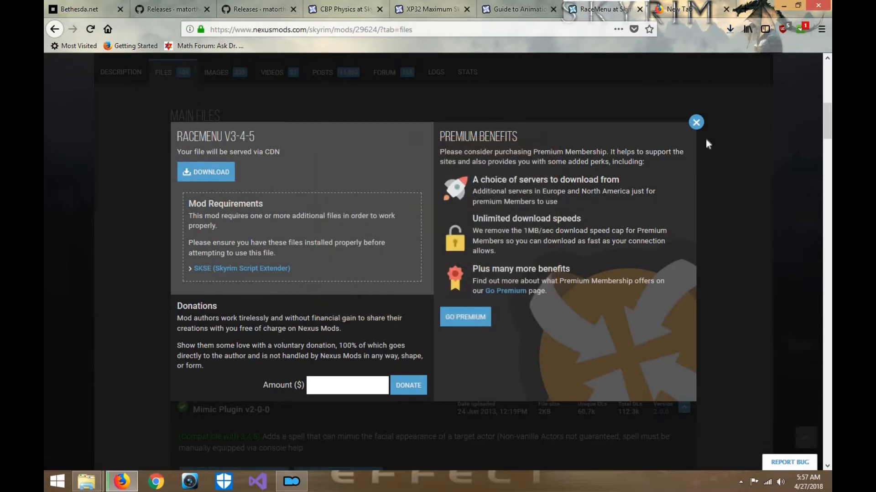
{"action": "left_click", "coordinate": [752, 62]}
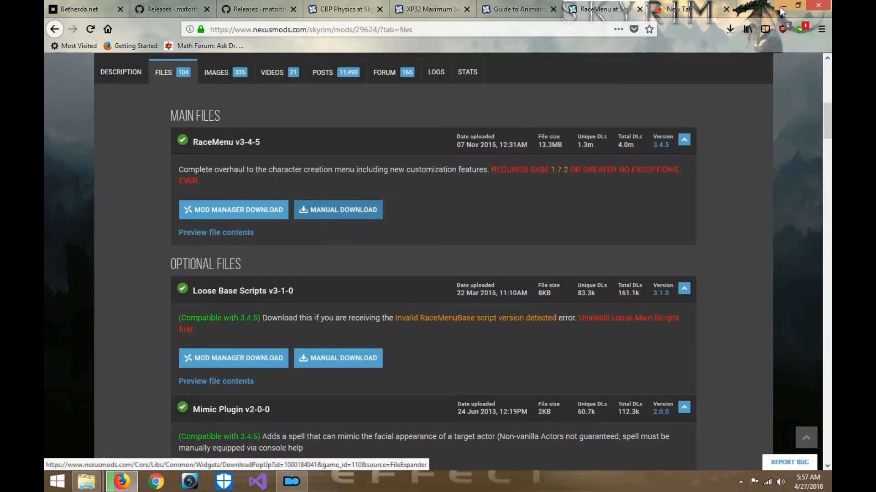
- Minimize the browser and show the Downloads folder in File Explorer
{"action": "left_click", "coordinate": [783, 6]}
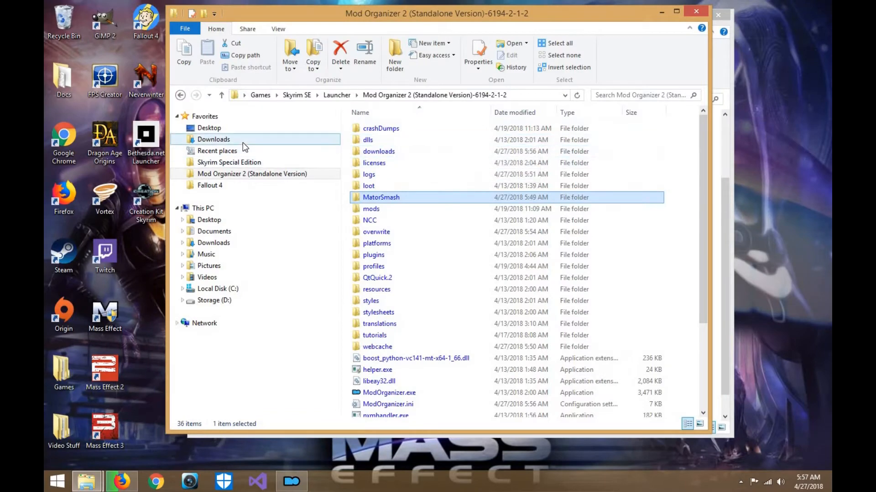
{"action": "left_click", "coordinate": [260, 140]}
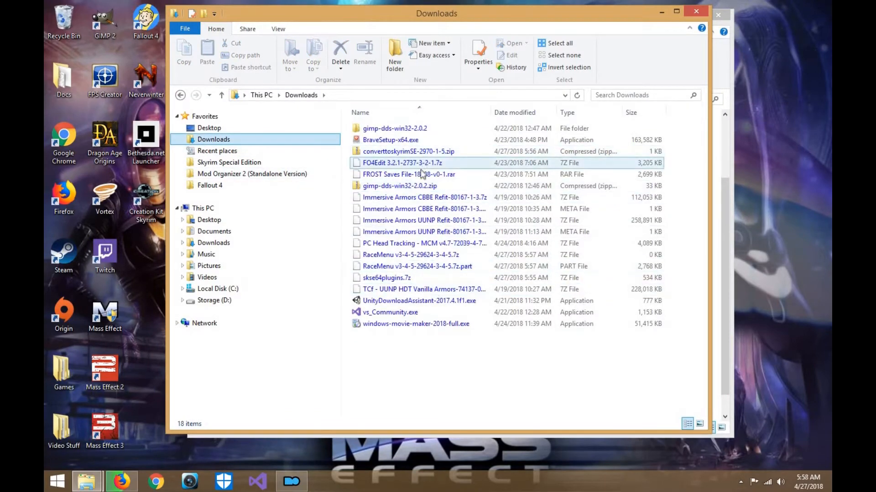
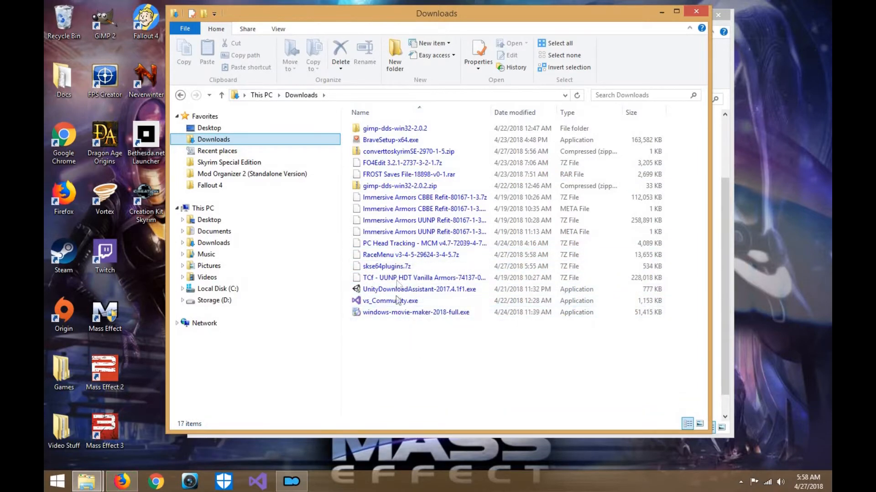
- Move converttoskyrimSE-2970-1-5.zip from Downloads into the Games > Skyrim SE > Mod Tools folder
{"action": "left_click", "coordinate": [414, 152]}
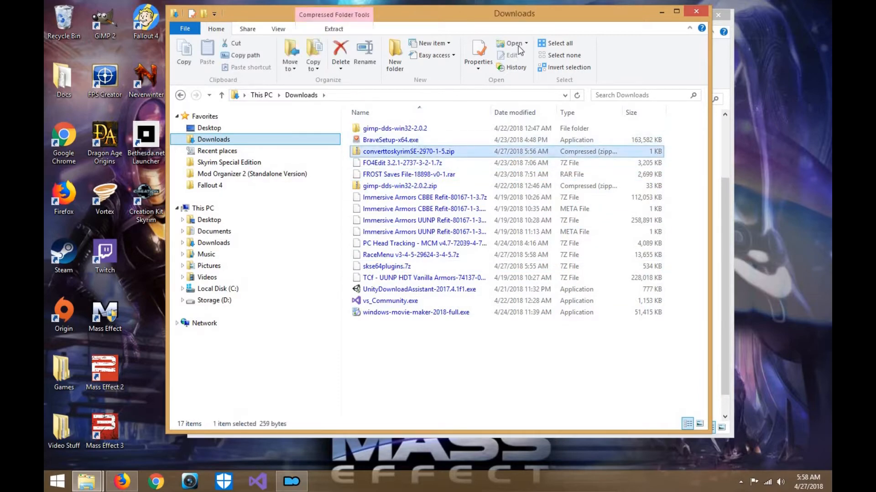
{"action": "left_click_drag", "start_coordinate": [641, 28], "coordinate": [774, 37]}
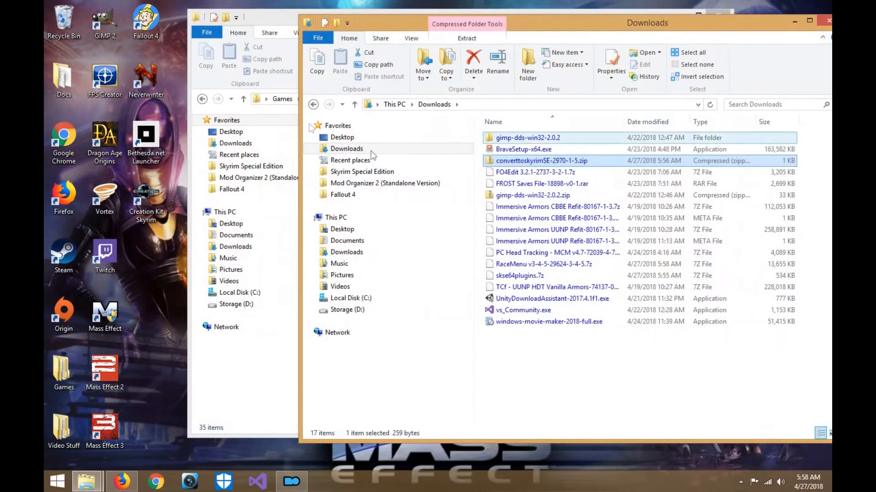
{"action": "left_click", "coordinate": [285, 13]}
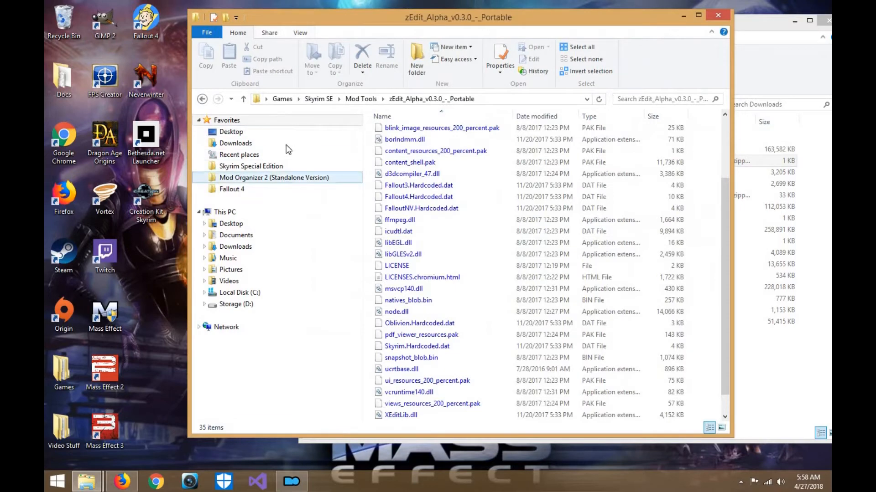
{"action": "left_click", "coordinate": [230, 131]}
{"action": "double_click", "coordinate": [529, 400]}
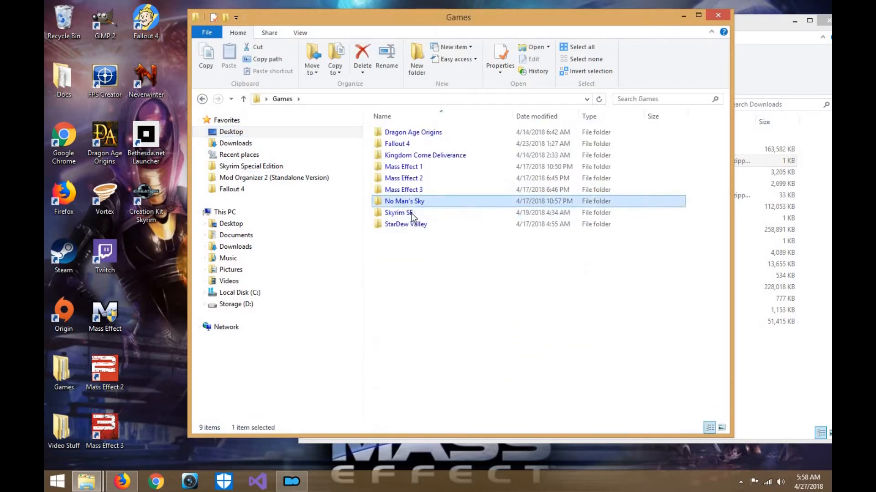
{"action": "double_click", "coordinate": [401, 213]}
{"action": "double_click", "coordinate": [407, 157]}
{"action": "left_click", "coordinate": [809, 332]}
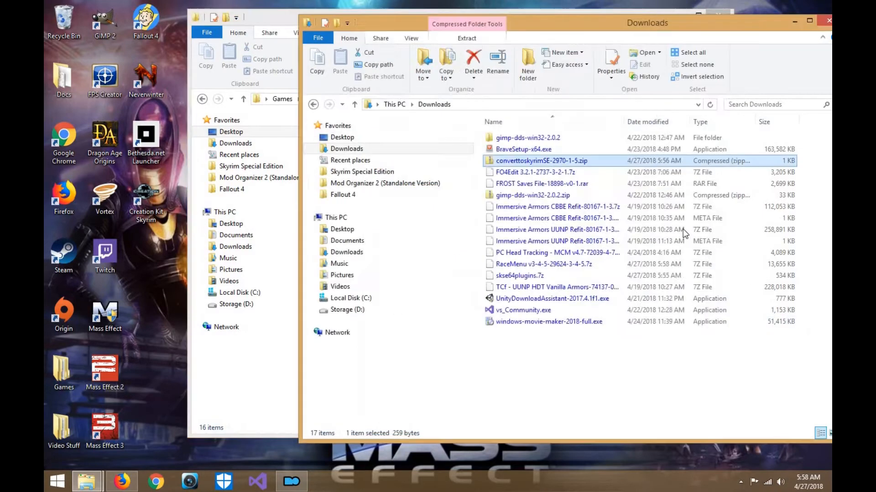
{"action": "left_click_drag", "start_coordinate": [629, 28], "coordinate": [783, 27]}
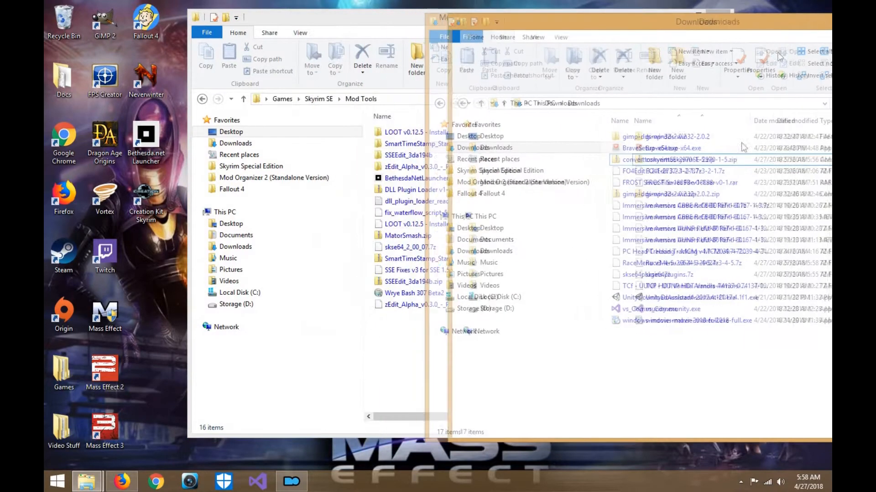
{"action": "left_click_drag", "start_coordinate": [722, 162], "coordinate": [407, 335]}
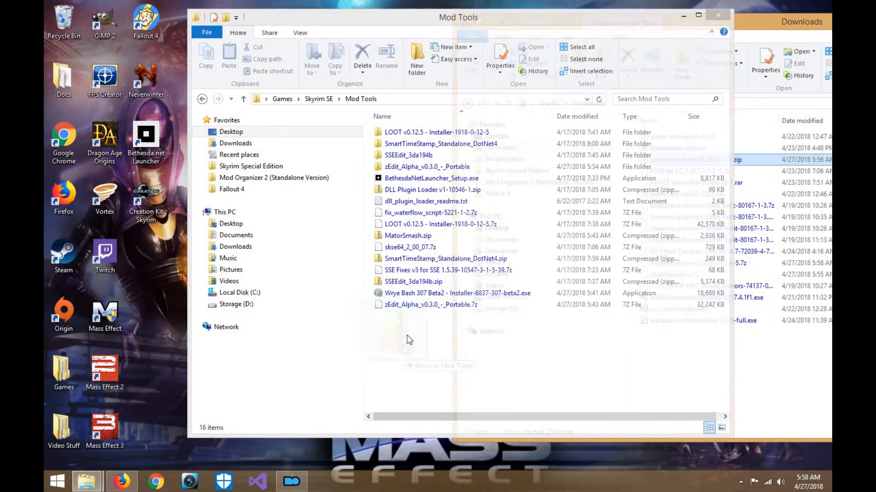
- Extract converttoskyrimSE-2970-1-5.zip with 7-Zip into its own folder inside Mod Tools
{"action": "right_click", "coordinate": [409, 316]}
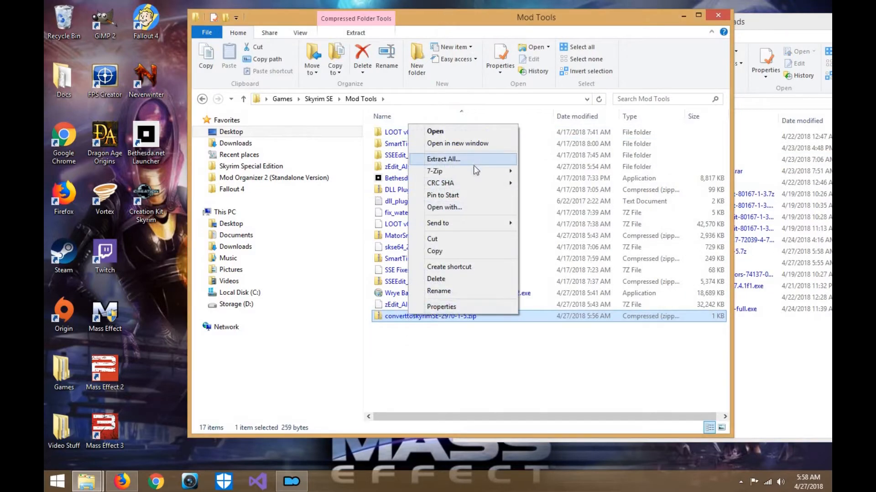
{"action": "mouse_move", "coordinate": [472, 169]}
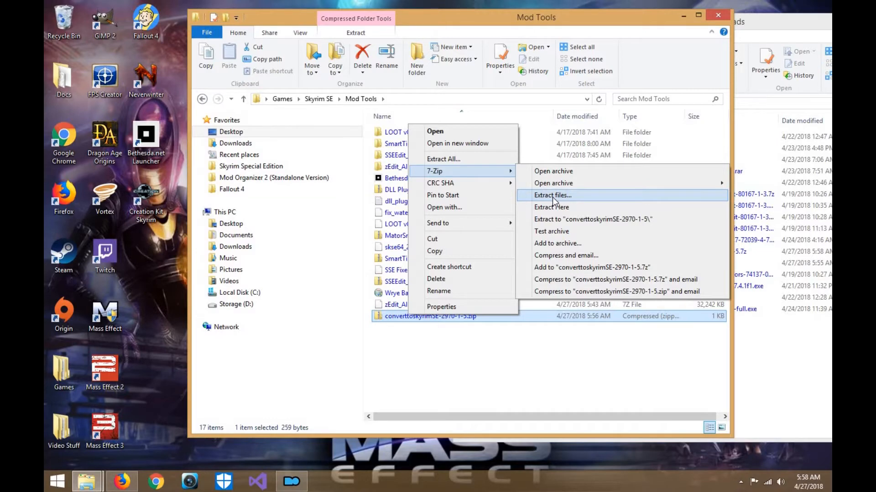
{"action": "left_click", "coordinate": [551, 195]}
{"action": "left_click", "coordinate": [448, 321]}
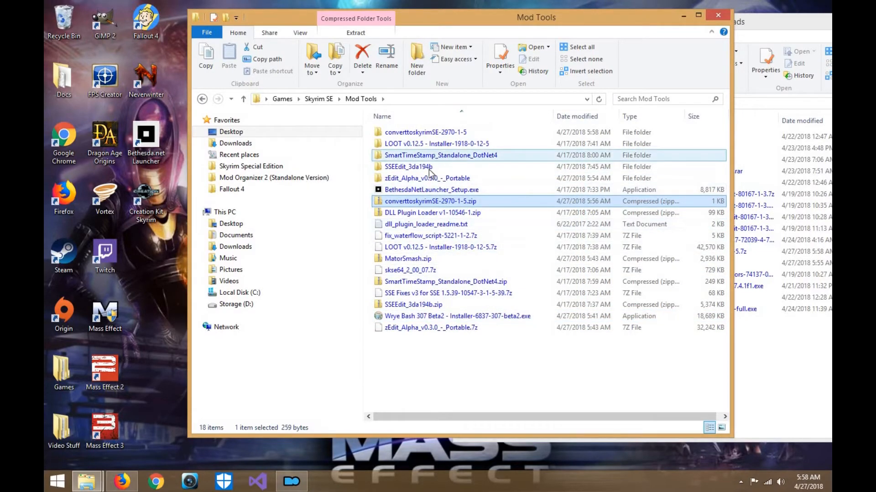
- Move converttoskyrimSE.bat from the extracted folder into Skyrim Special Edition's Tools > HavokBehaviorPostProcess folder
{"action": "double_click", "coordinate": [428, 136]}
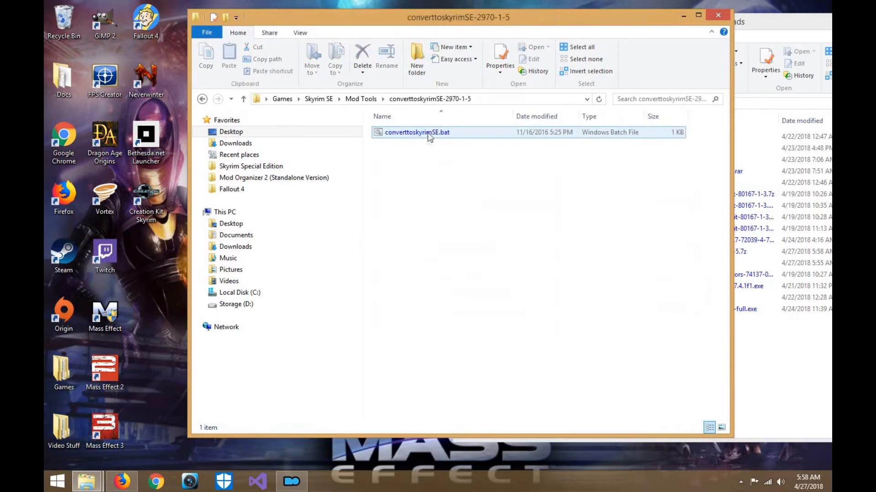
{"action": "left_click_drag", "start_coordinate": [750, 23], "coordinate": [377, 20]}
{"action": "left_click", "coordinate": [329, 170]}
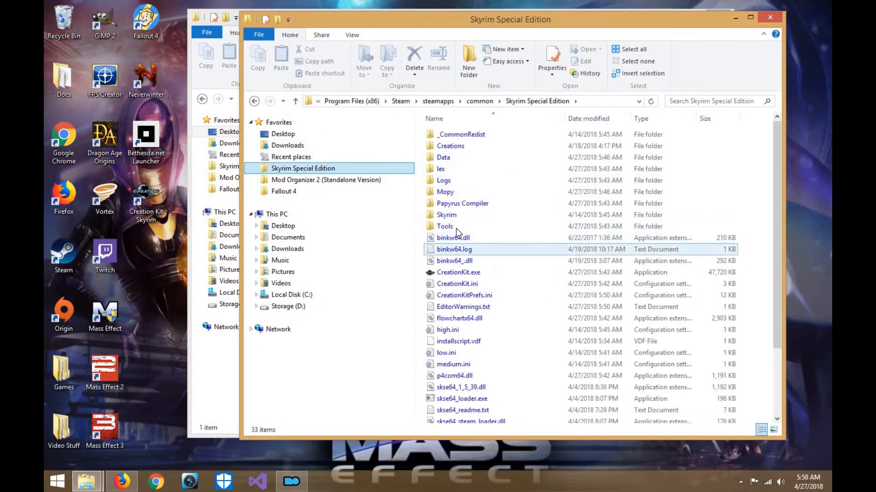
{"action": "left_click", "coordinate": [456, 227]}
{"action": "double_click", "coordinate": [445, 226]}
{"action": "double_click", "coordinate": [461, 169]}
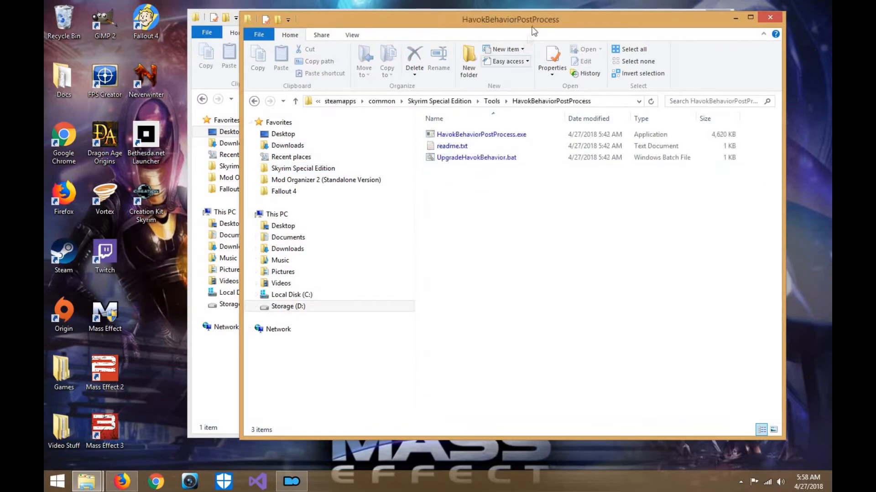
{"action": "left_click_drag", "start_coordinate": [584, 19], "coordinate": [800, 31]}
{"action": "left_click_drag", "start_coordinate": [434, 133], "coordinate": [697, 250]}
{"action": "left_click", "coordinate": [407, 191]}
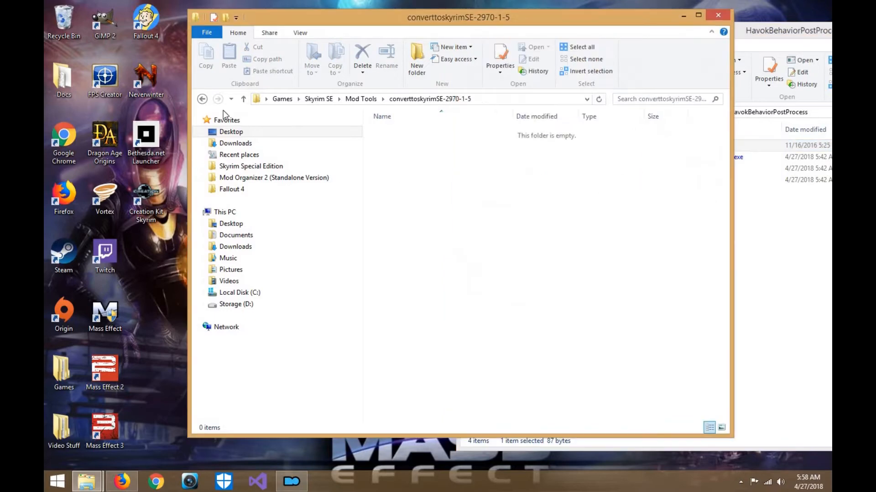
- Return to Mod Tools and delete the emptied converttoskyrimSE-2970-1-5 folder
{"action": "left_click", "coordinate": [202, 100]}
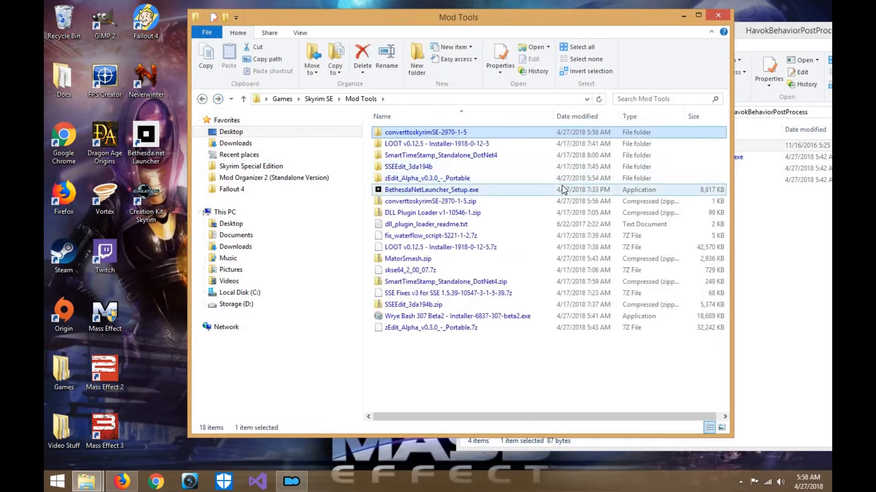
{"action": "key", "text": "Delete"}
- Open CreationKit.ini from the Skyrim Special Edition folder and insert a blank line beneath the [General] heading
{"action": "left_click_drag", "start_coordinate": [528, 20], "coordinate": [399, 10]}
{"action": "left_click_drag", "start_coordinate": [618, 29], "coordinate": [389, 36]}
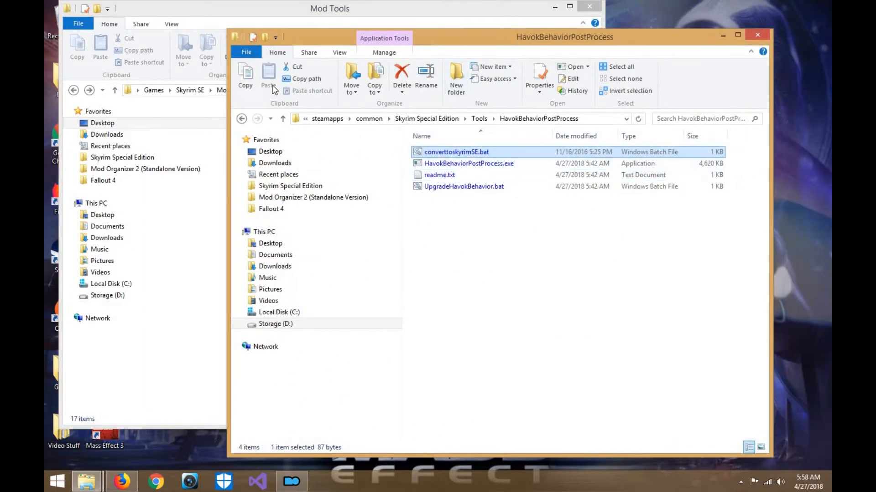
{"action": "left_click", "coordinate": [242, 119]}
{"action": "left_click", "coordinate": [242, 118]}
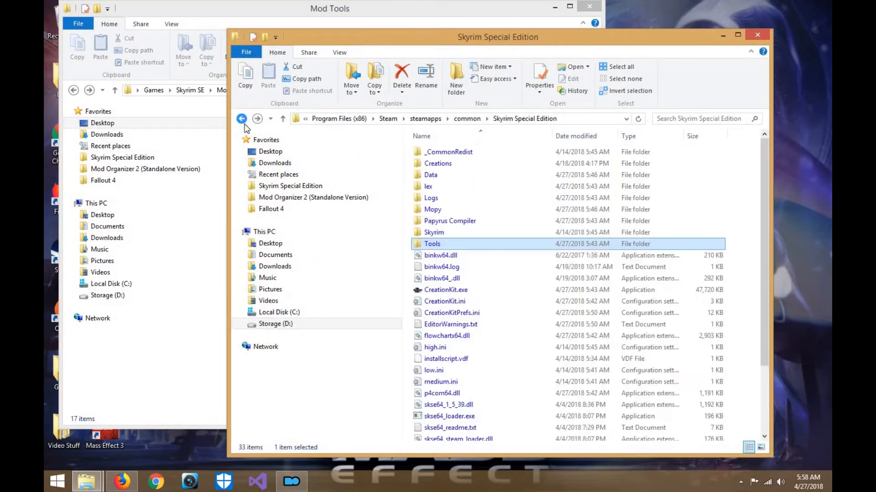
{"action": "double_click", "coordinate": [457, 304]}
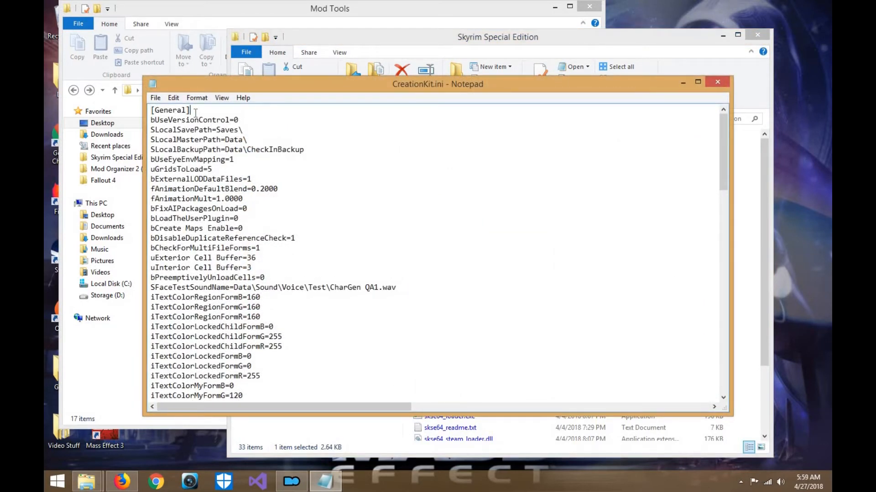
{"action": "key", "text": "Return"}
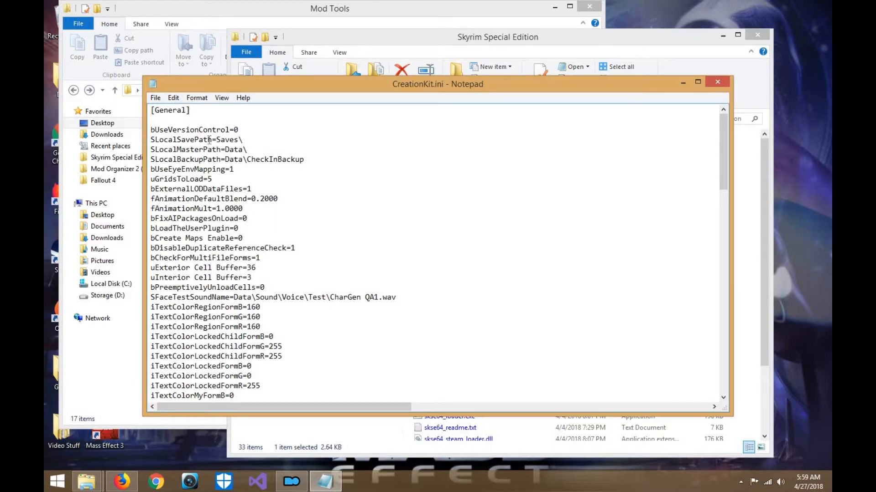
- Switch to Firefox and load youtube.com in the new tab
{"action": "key", "text": "alt+Tab"}
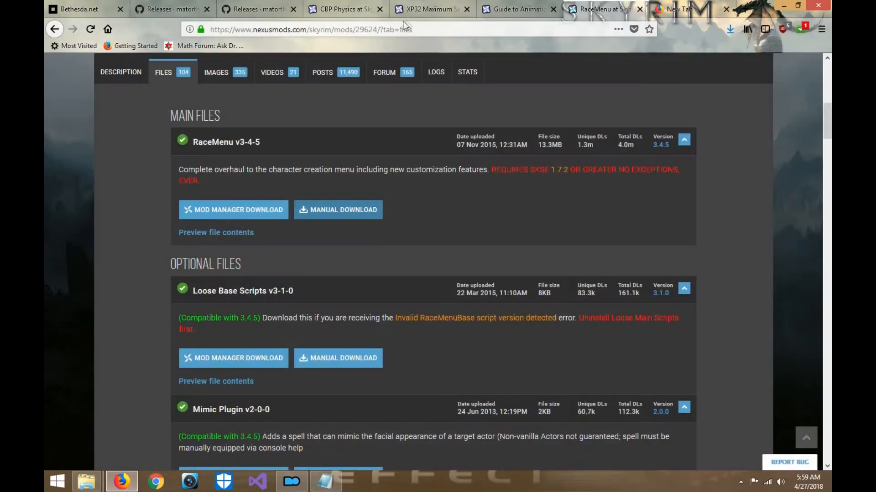
{"action": "left_click", "coordinate": [718, 11]}
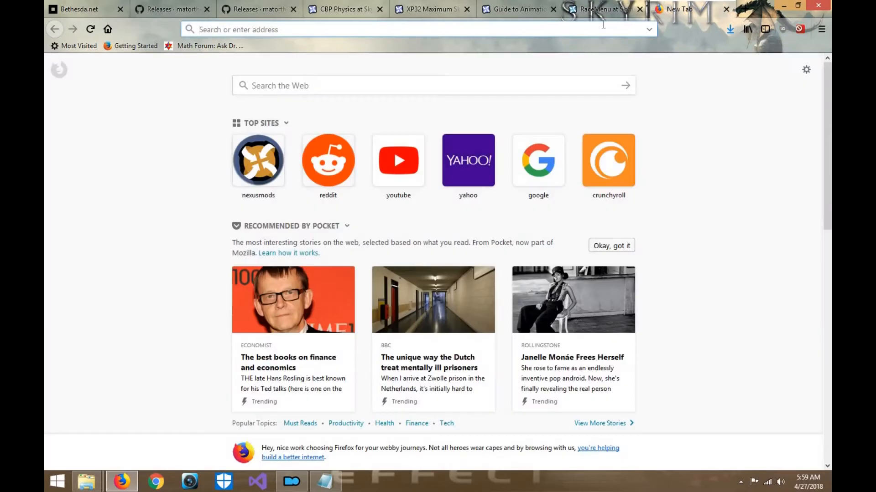
{"action": "type", "text": "yotub"}
{"action": "key", "text": "BackSpace"}
{"action": "key", "text": "BackSpace"}
{"action": "key", "text": "BackSpace"}
{"action": "type", "text": "utb"}
{"action": "key", "text": "BackSpace"}
{"action": "key", "text": "BackSpace"}
{"action": "type", "text": "ube.com/"}
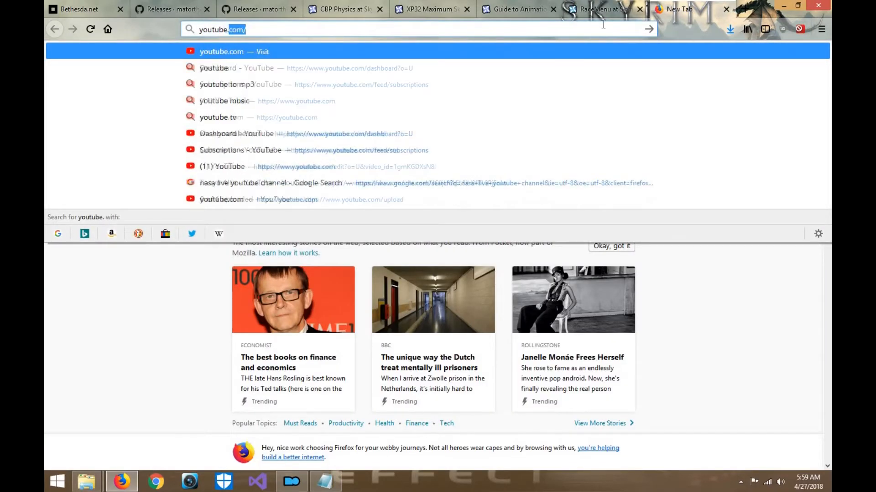
{"action": "key", "text": "Return"}
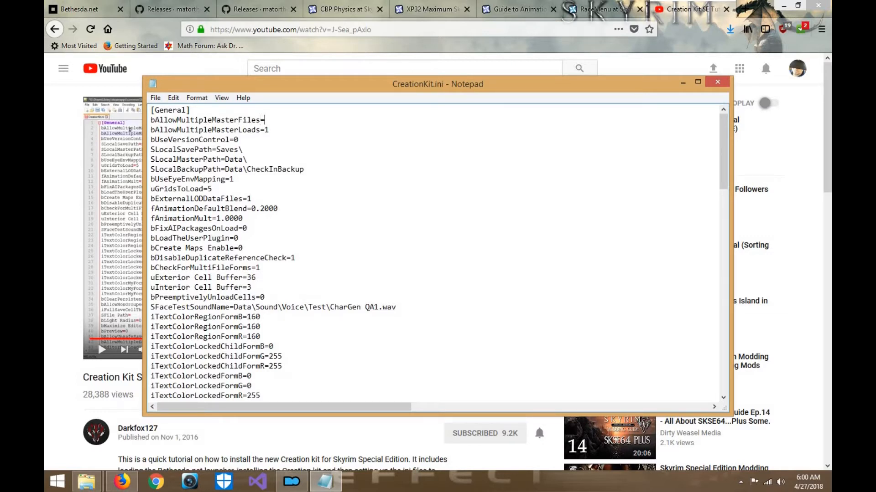
- Complete the line bAllowMultipleMasterFiles=1 under [General] in CreationKit.ini and save the file
{"action": "left_click_drag", "start_coordinate": [339, 83], "coordinate": [383, 81]}
{"action": "left_click", "coordinate": [202, 98]}
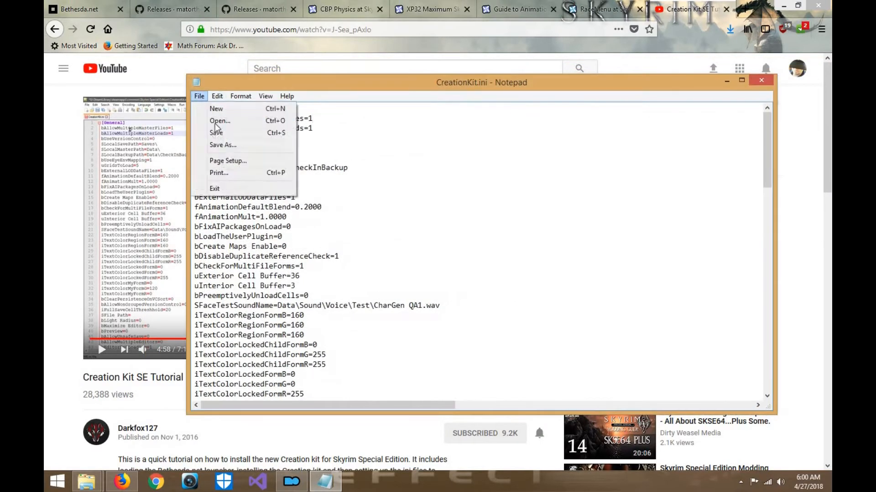
{"action": "left_click", "coordinate": [217, 137]}
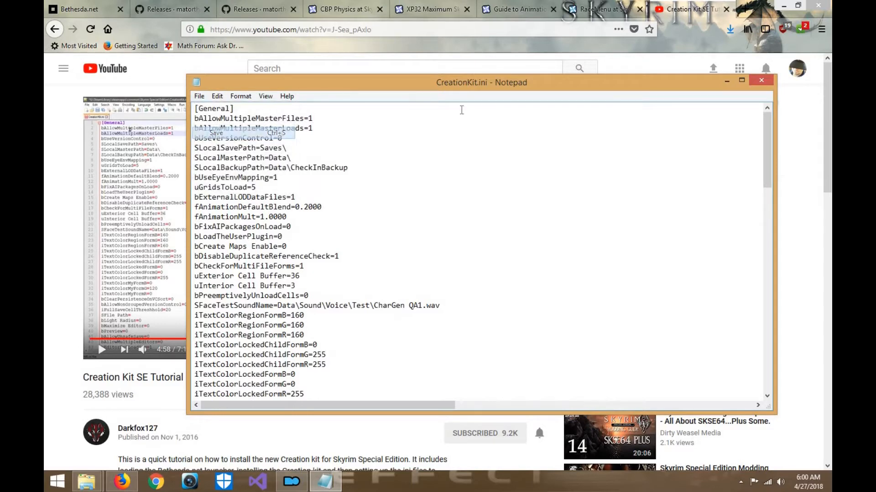
- Close the YouTube tab, minimize the browser, and highlight the bAllowMultipleMasterFiles=1 and bAllowMultipleMasterLoads=1 lines in CreationKit.ini
{"action": "left_click", "coordinate": [725, 12]}
{"action": "left_click", "coordinate": [784, 5]}
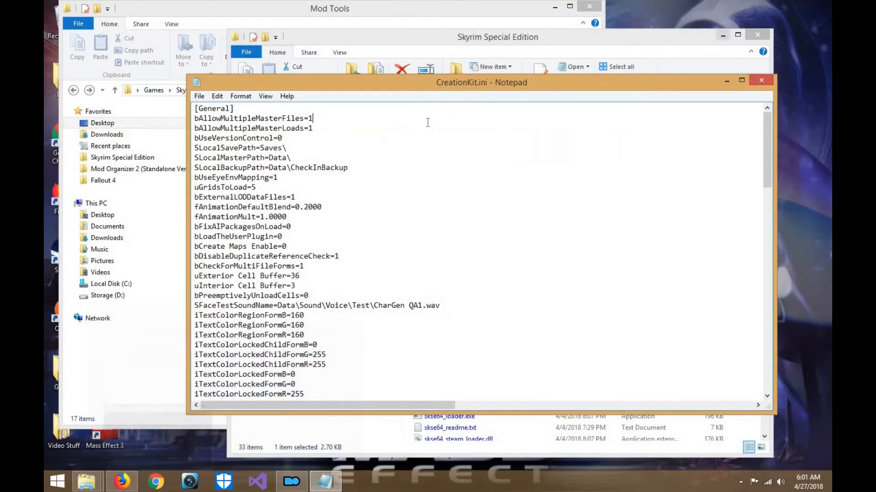
{"action": "left_click_drag", "start_coordinate": [404, 80], "coordinate": [352, 66]}
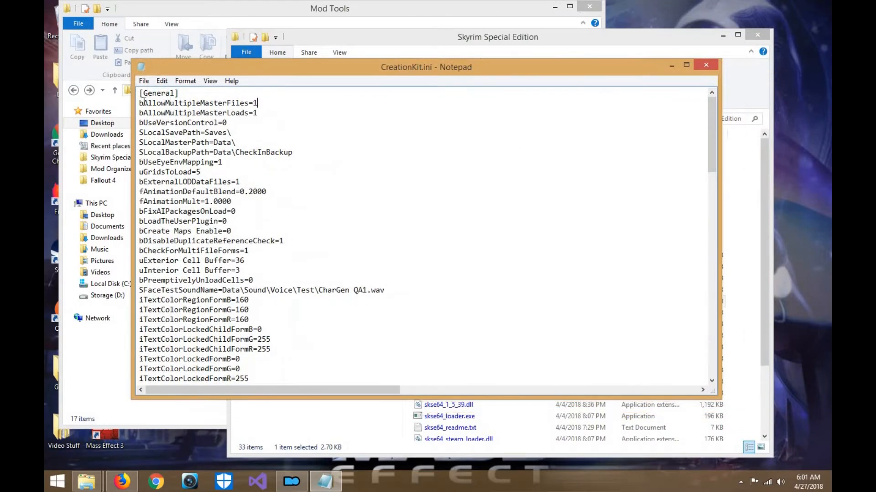
{"action": "left_click_drag", "start_coordinate": [193, 111], "coordinate": [258, 114]}
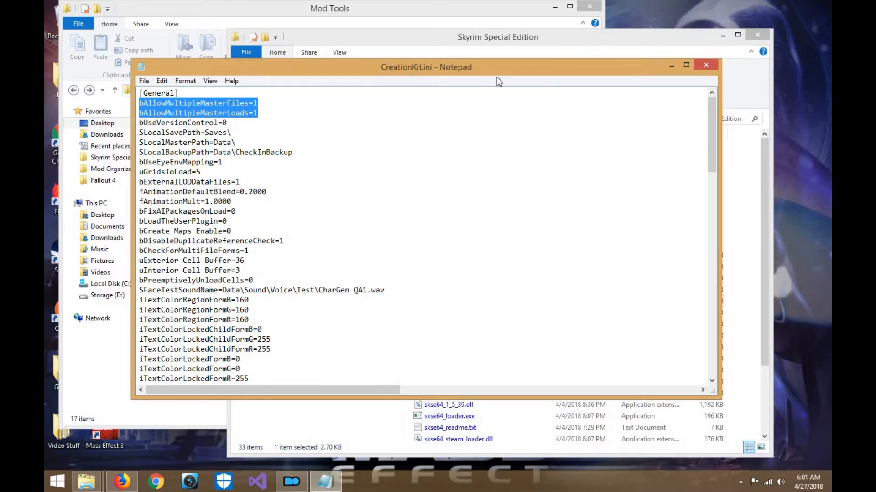
{"action": "left_click_drag", "start_coordinate": [546, 65], "coordinate": [601, 54]}
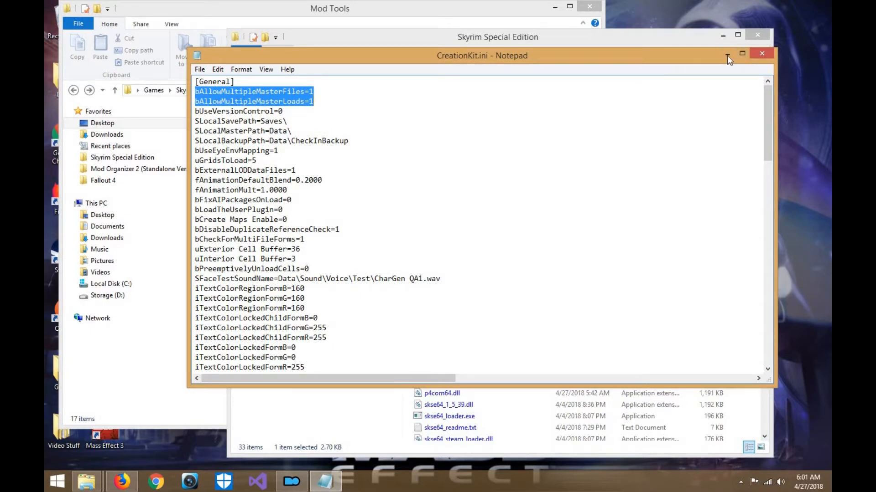
- Deselect the highlighted lines, save CreationKit.ini again, and close Notepad
{"action": "left_click", "coordinate": [274, 101]}
{"action": "left_click", "coordinate": [199, 71]}
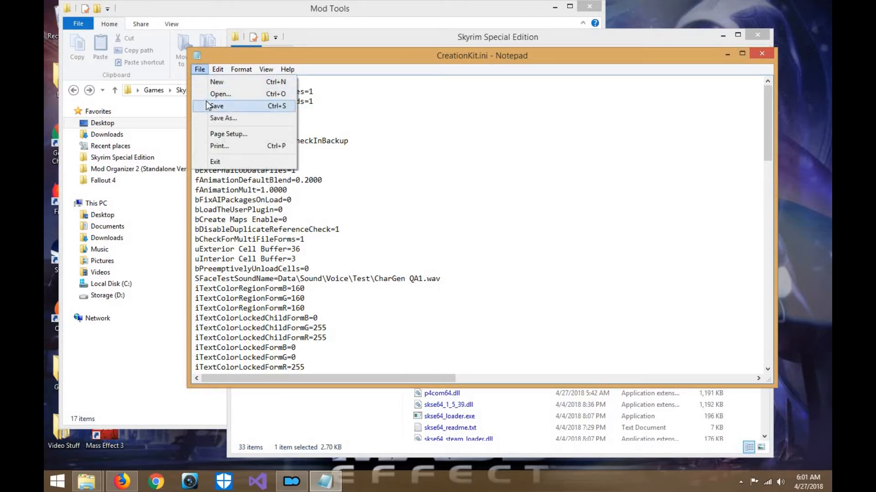
{"action": "left_click", "coordinate": [214, 104]}
{"action": "left_click", "coordinate": [759, 55]}
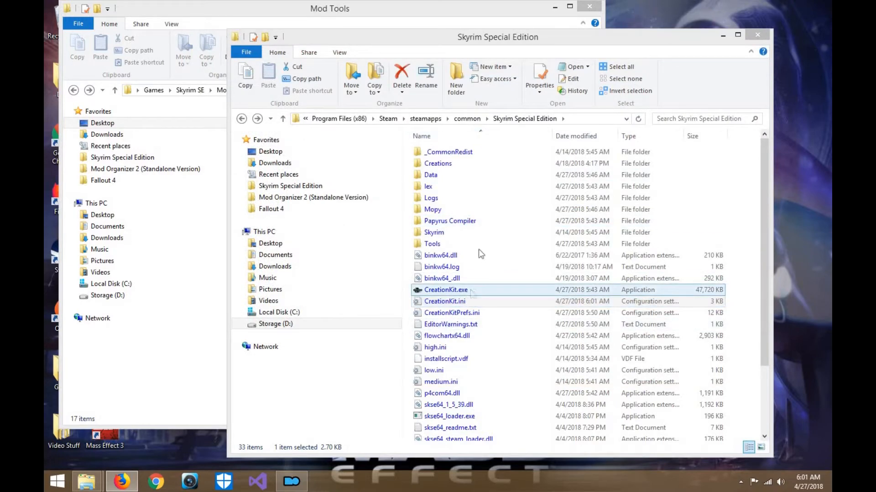
- Minimize the Skyrim Special Edition folder window and return to the Mod Tools folder window
{"action": "left_click_drag", "start_coordinate": [649, 42], "coordinate": [623, 14]}
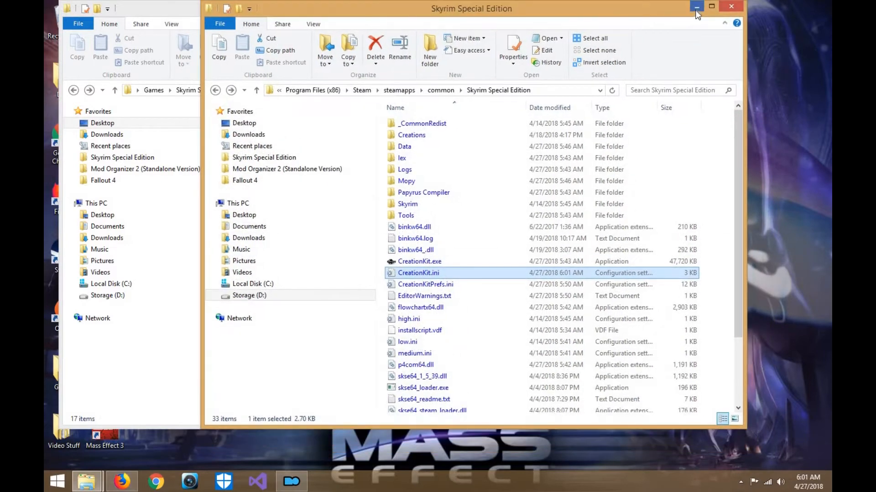
{"action": "left_click", "coordinate": [696, 6]}
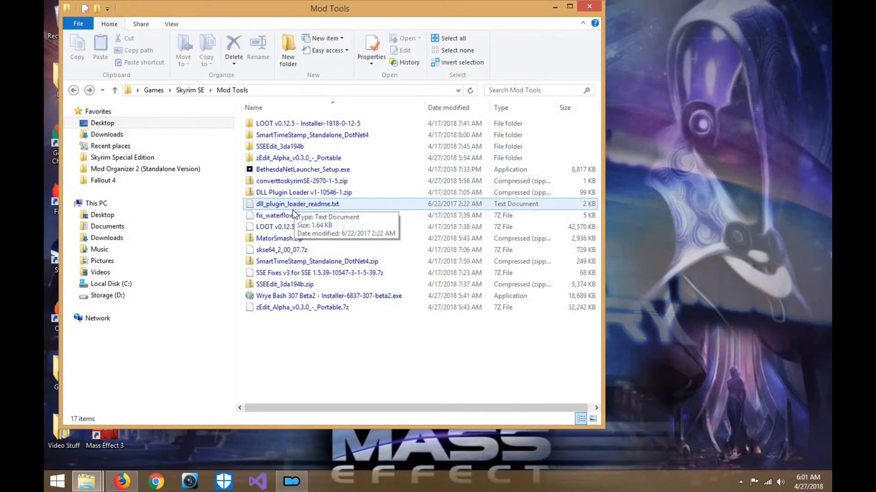
{"action": "left_click", "coordinate": [126, 488]}
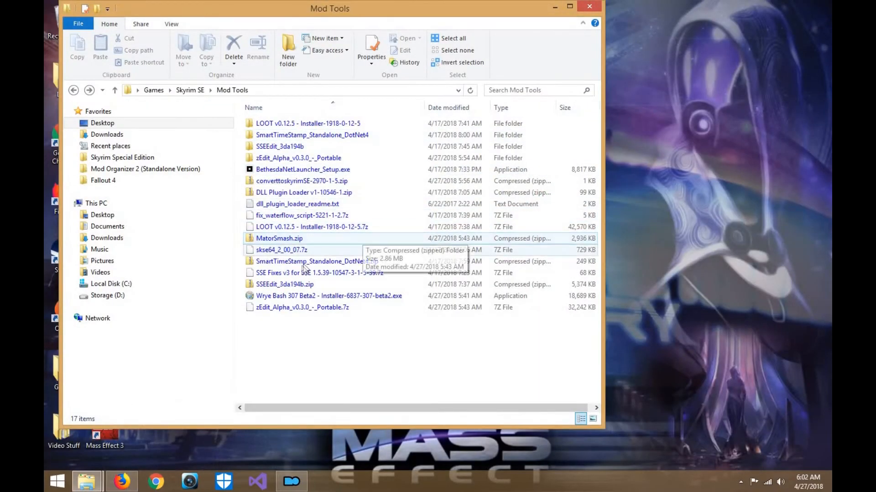
{"action": "left_click", "coordinate": [86, 482]}
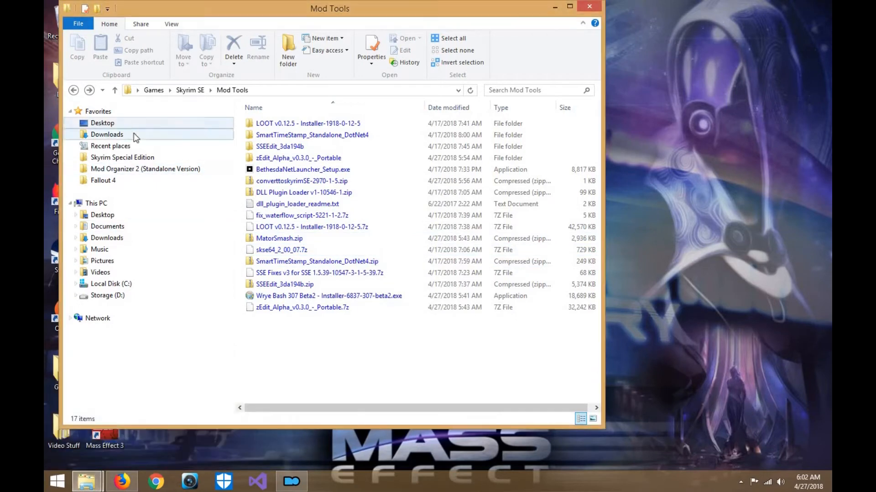
- Open Downloads and move the RaceMenu v3-4-5, skse64plugins and PC Head Tracking archives onto the desktop
{"action": "left_click", "coordinate": [133, 133]}
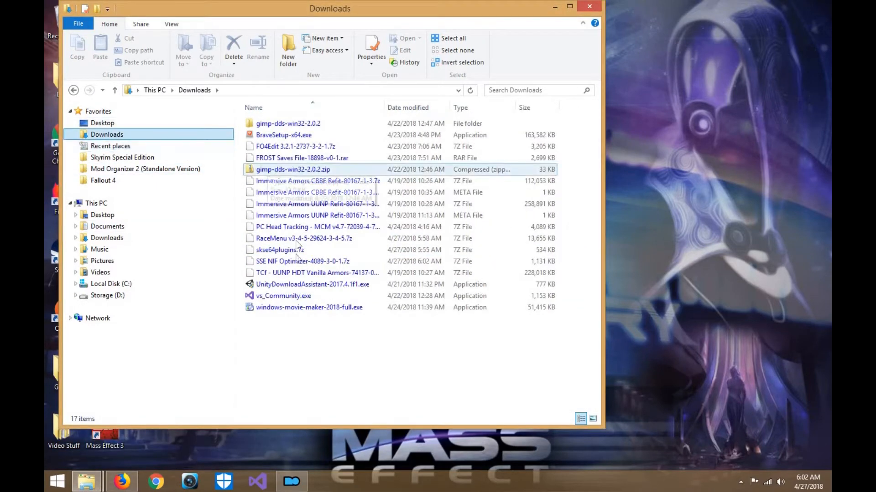
{"action": "left_click", "coordinate": [298, 239]}
{"action": "left_click_drag", "start_coordinate": [678, 236], "coordinate": [680, 208]}
{"action": "left_click_drag", "start_coordinate": [303, 239], "coordinate": [687, 83]}
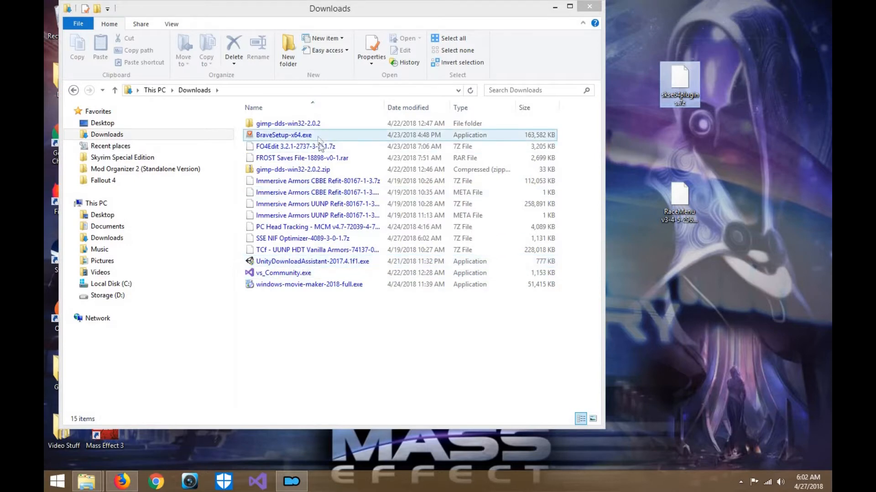
{"action": "left_click", "coordinate": [306, 228]}
{"action": "left_click_drag", "start_coordinate": [306, 228], "coordinate": [770, 66]}
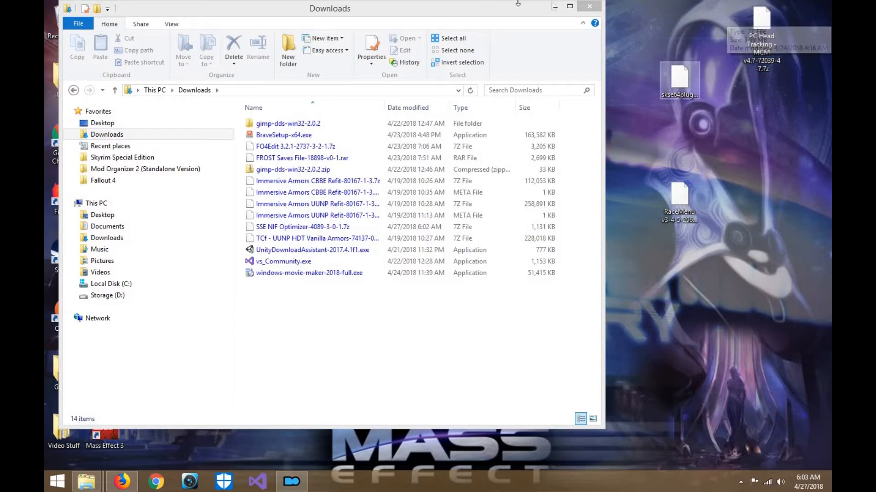
{"action": "left_click", "coordinate": [689, 183]}
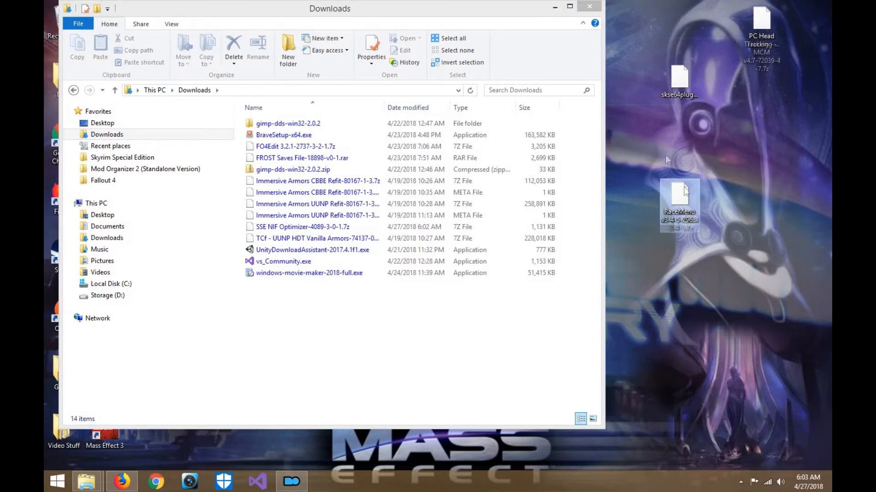
- Open the Mod Tools folder under Games > Skyrim SE in a second file window alongside Downloads
{"action": "left_click_drag", "start_coordinate": [543, 13], "coordinate": [634, 15]}
{"action": "left_click", "coordinate": [222, 137]}
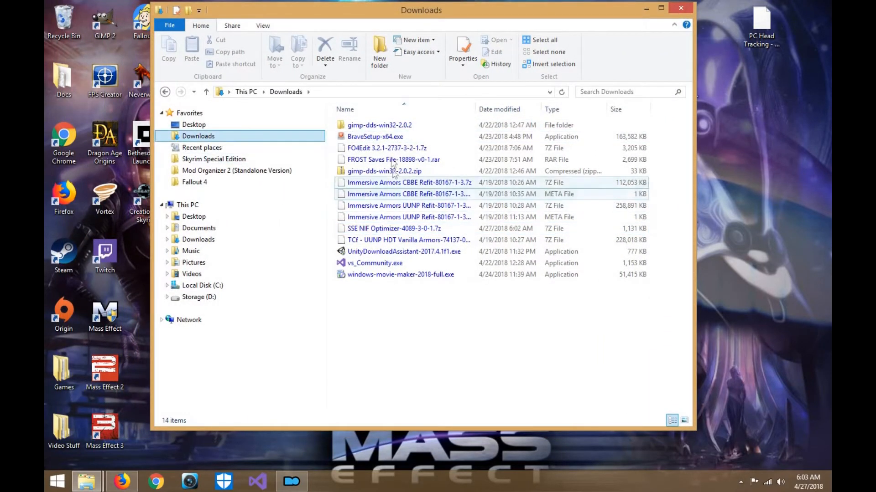
{"action": "left_click", "coordinate": [95, 481]}
{"action": "left_click", "coordinate": [136, 423]}
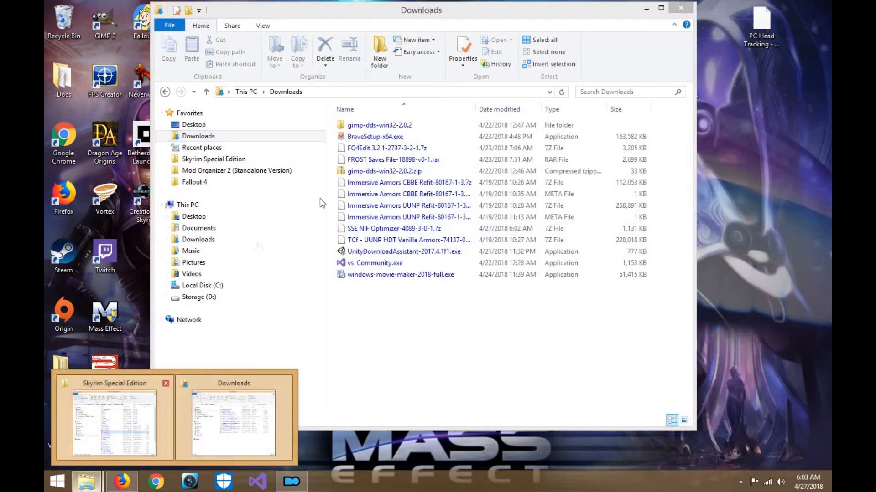
{"action": "left_click", "coordinate": [252, 124]}
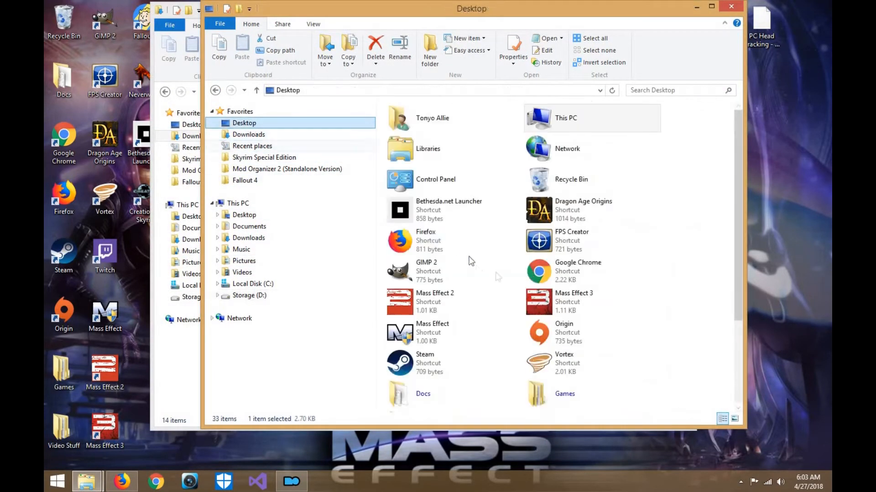
{"action": "double_click", "coordinate": [588, 391]}
{"action": "double_click", "coordinate": [413, 204]}
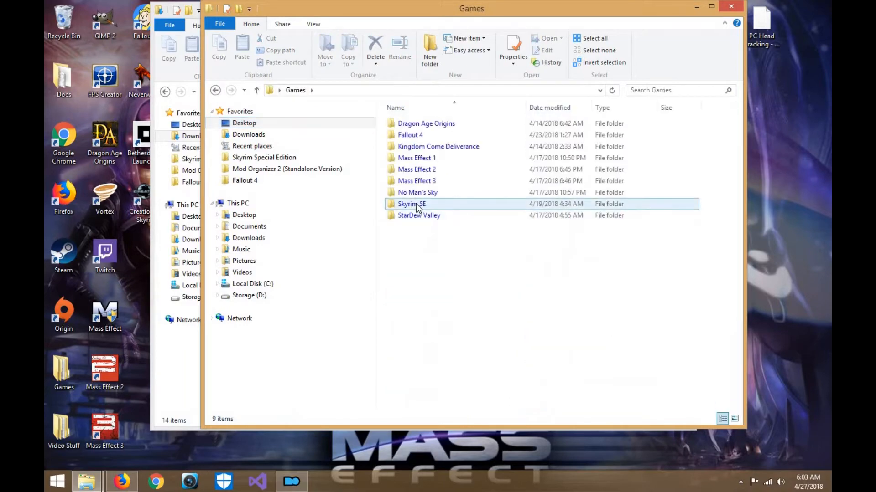
{"action": "double_click", "coordinate": [412, 147]}
- Move SSE NIF Optimizer-4089-3-0-1.7z from Downloads into the Mod Tools folder and close the Downloads window
{"action": "left_click_drag", "start_coordinate": [487, 20], "coordinate": [657, 70]}
{"action": "left_click", "coordinate": [390, 13]}
{"action": "left_click_drag", "start_coordinate": [390, 14], "coordinate": [211, 18]}
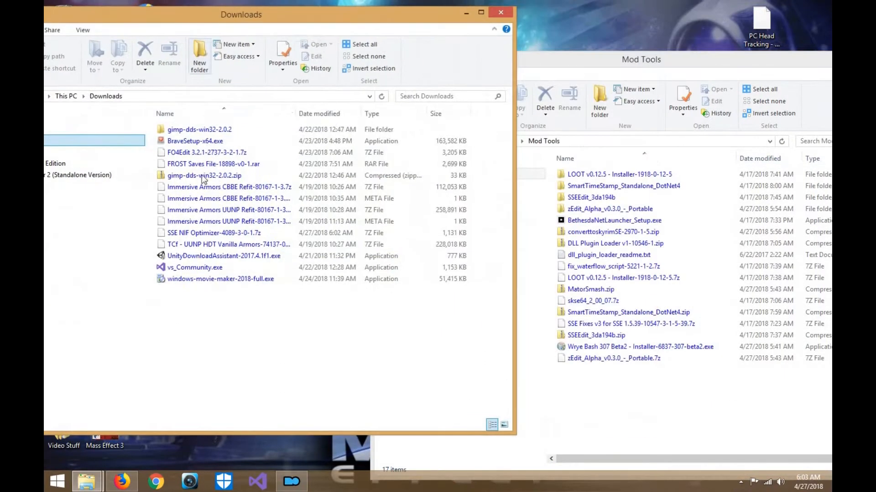
{"action": "left_click", "coordinate": [201, 233]}
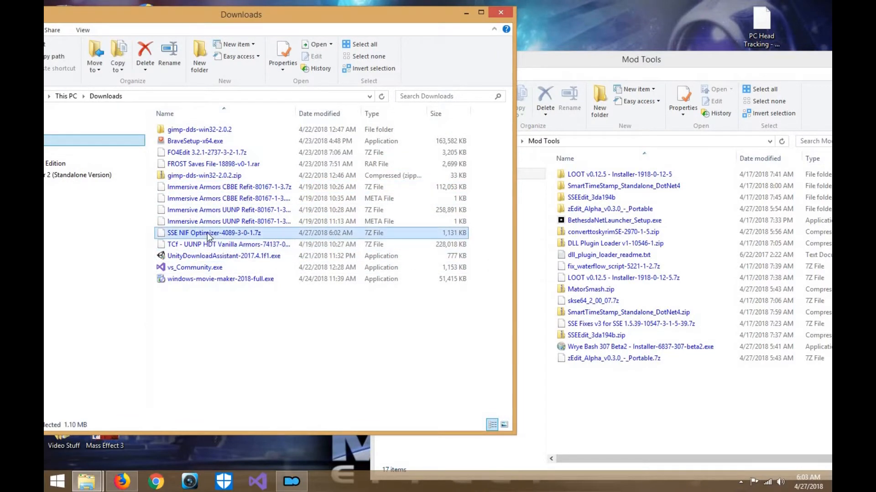
{"action": "left_click_drag", "start_coordinate": [221, 235], "coordinate": [579, 380]}
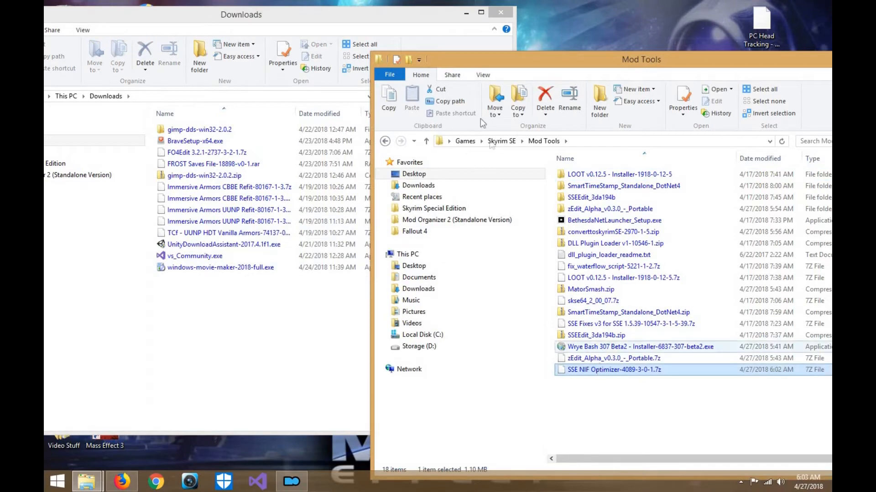
{"action": "left_click", "coordinate": [501, 15]}
{"action": "left_click_drag", "start_coordinate": [554, 62], "coordinate": [320, 11]}
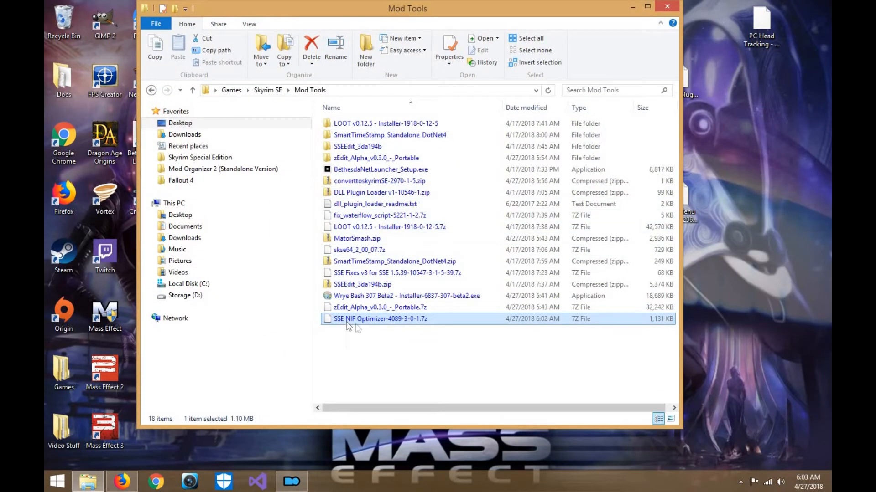
- Extract SSE NIF Optimizer-4089-3-0-1.7z with 7-Zip into its own subfolder inside Mod Tools
{"action": "right_click", "coordinate": [347, 322]}
{"action": "mouse_move", "coordinate": [388, 341]}
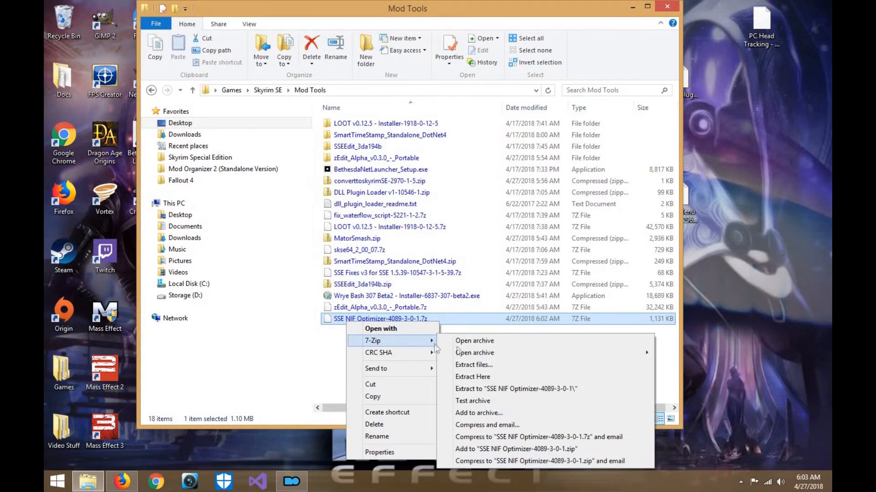
{"action": "left_click", "coordinate": [474, 366]}
{"action": "left_click", "coordinate": [440, 319]}
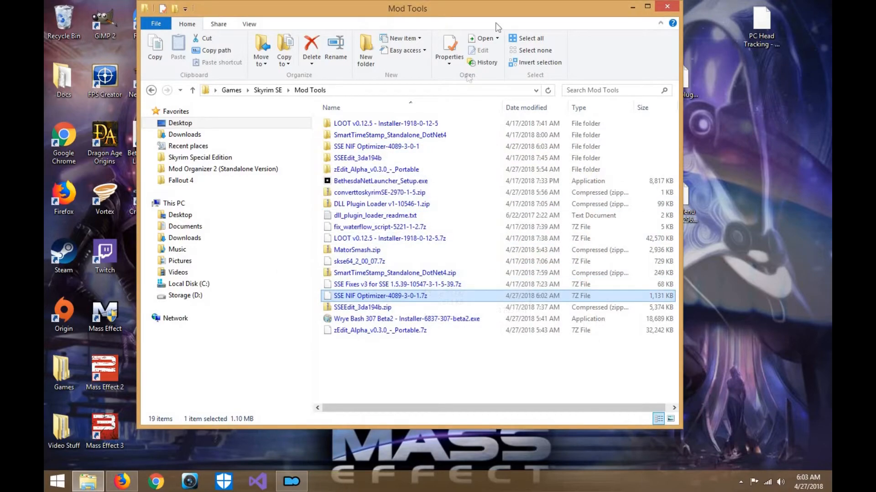
- Extract the RaceMenu v3-4-5 archive with 7-Zip into its own folder on the desktop
{"action": "left_click_drag", "start_coordinate": [497, 13], "coordinate": [414, 12]}
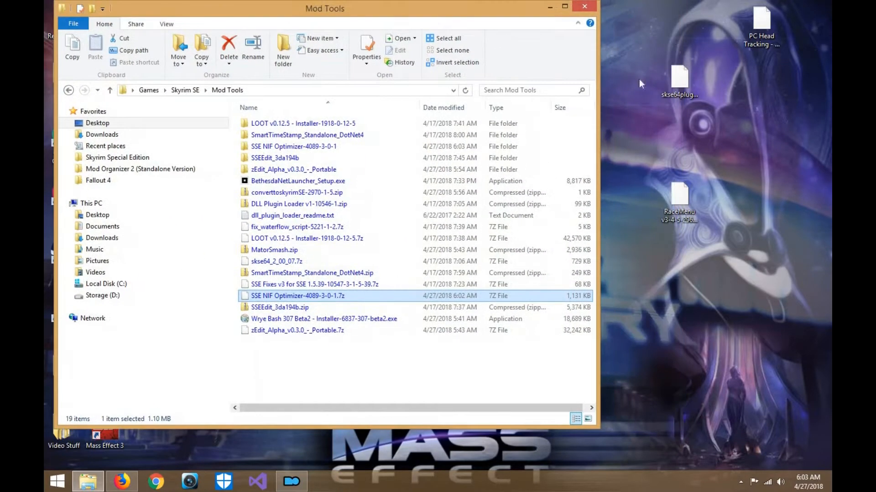
{"action": "right_click", "coordinate": [690, 196]}
{"action": "mouse_move", "coordinate": [713, 214]}
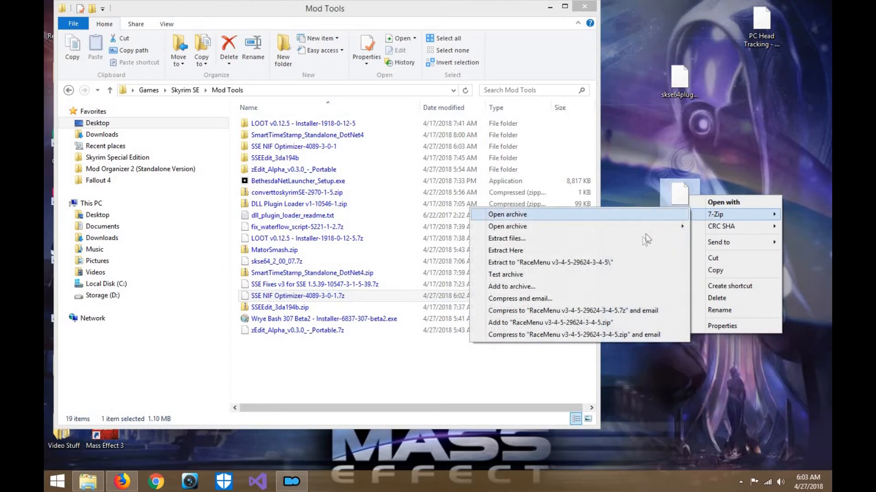
{"action": "left_click", "coordinate": [560, 238]}
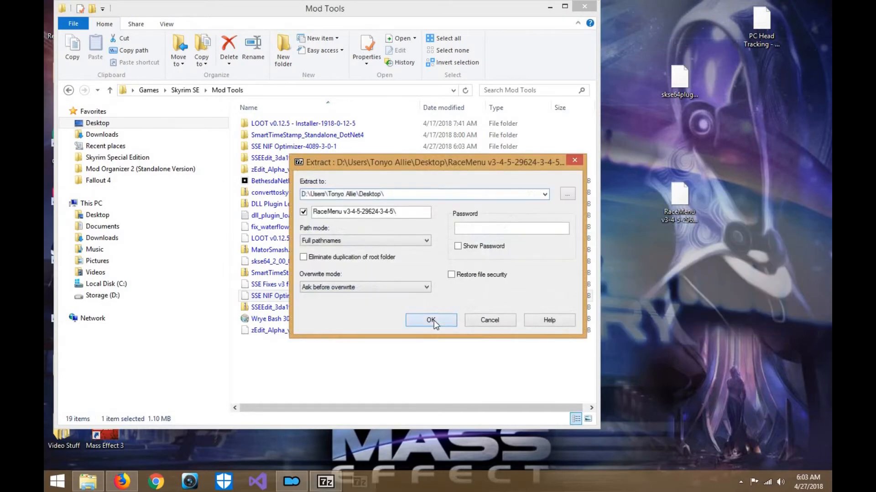
{"action": "left_click", "coordinate": [431, 319]}
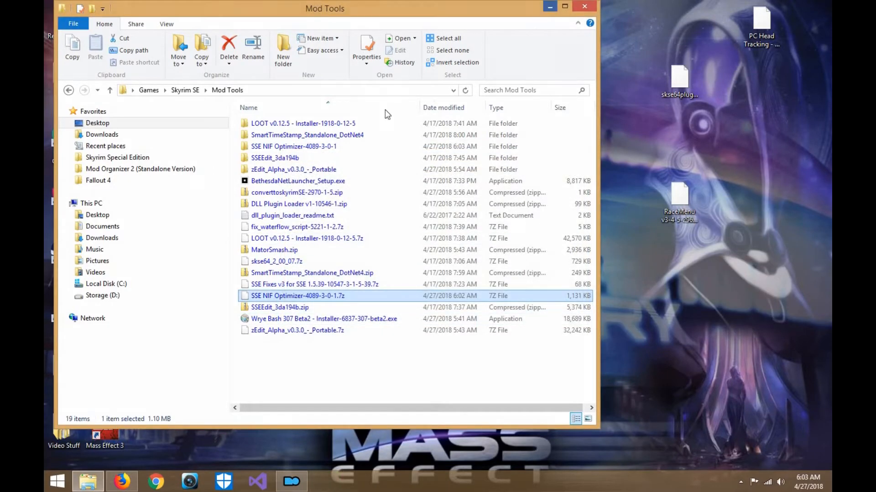
- Minimize the Mod Tools window and create a new desktop folder named data
{"action": "left_click", "coordinate": [549, 6]}
{"action": "right_click", "coordinate": [342, 122]}
{"action": "mouse_move", "coordinate": [462, 238]}
{"action": "left_click", "coordinate": [490, 240]}
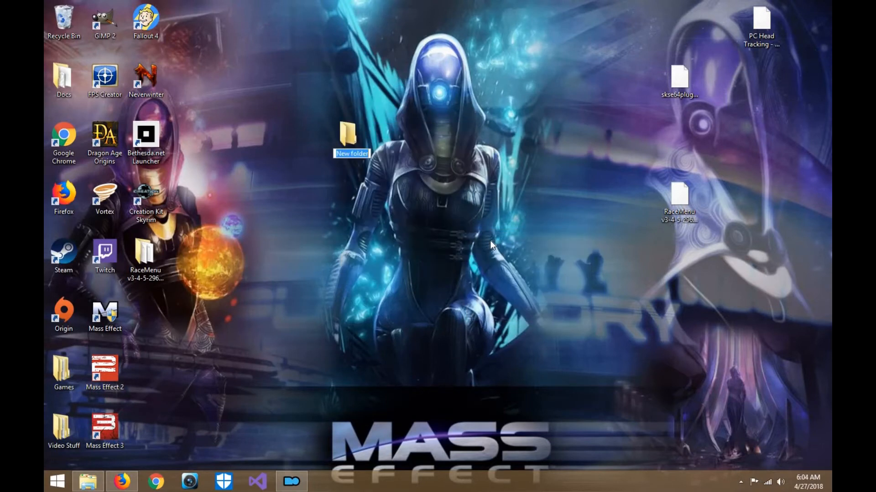
{"action": "key", "text": "Return"}
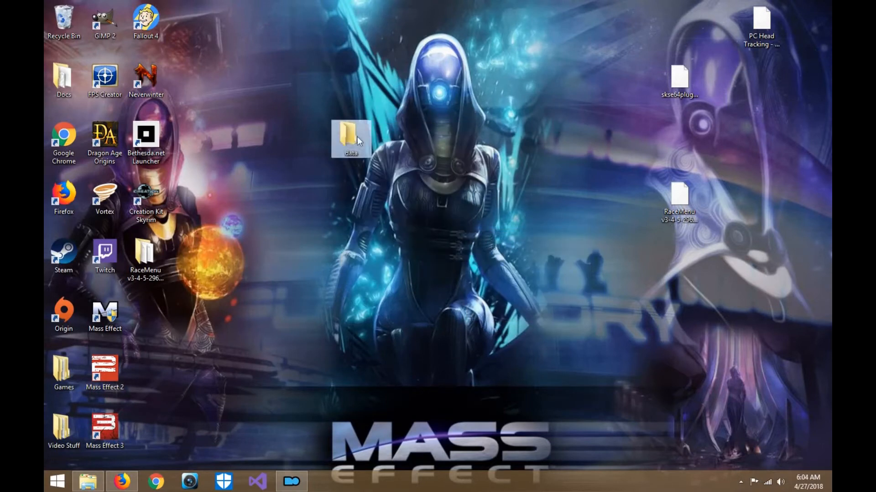
- Swap the data folder into the RaceMenu folder's place among the desktop icons and open the extracted RaceMenu folder
{"action": "left_click_drag", "start_coordinate": [351, 137], "coordinate": [146, 312]}
{"action": "left_click_drag", "start_coordinate": [148, 256], "coordinate": [388, 263]}
{"action": "left_click_drag", "start_coordinate": [149, 307], "coordinate": [152, 247]}
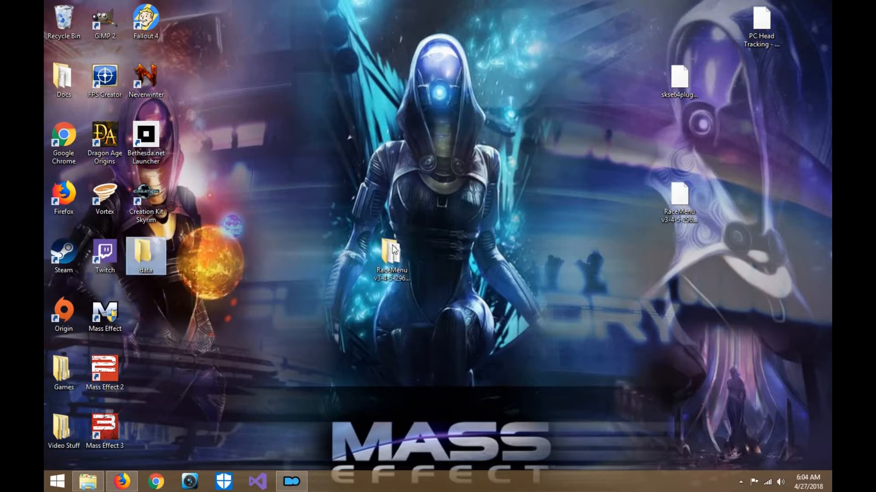
{"action": "left_click_drag", "start_coordinate": [395, 248], "coordinate": [475, 182]}
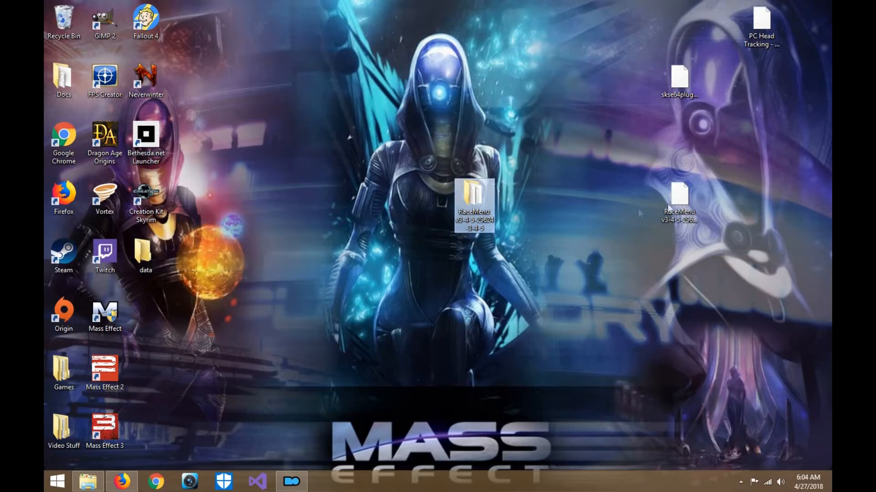
{"action": "double_click", "coordinate": [478, 212]}
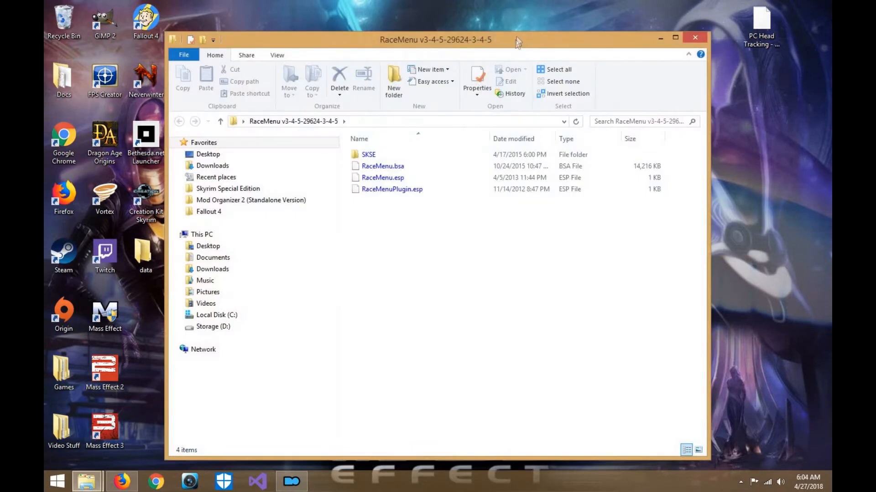
{"action": "left_click_drag", "start_coordinate": [532, 42], "coordinate": [636, 10]}
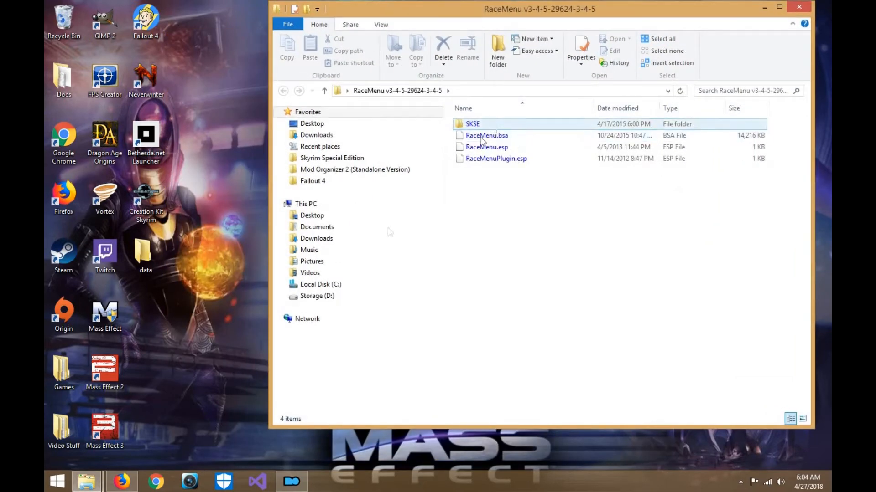
- Switch to Firefox, search the web for "BSA extractor", and open the Bethesda Archive Extractor page on Nexus Mods
{"action": "left_click", "coordinate": [130, 490]}
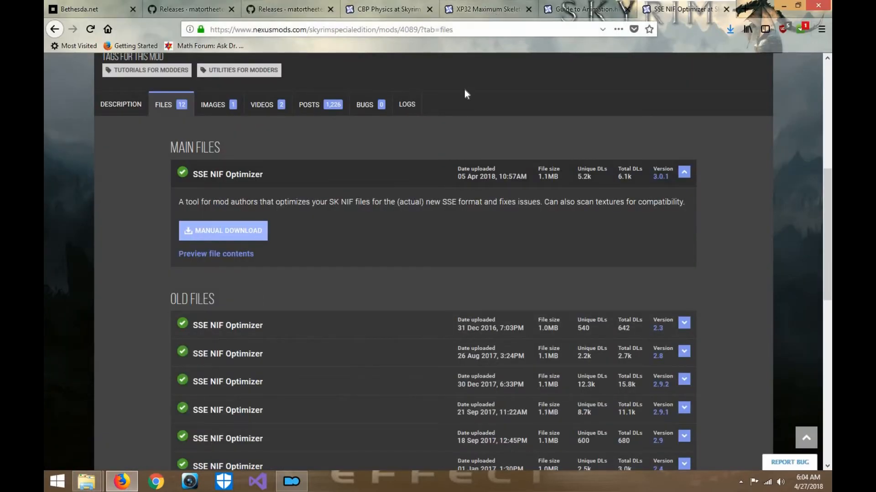
{"action": "scroll", "coordinate": [464, 89], "scroll_direction": "up", "scroll_amount": 5}
{"action": "scroll", "coordinate": [464, 89], "scroll_direction": "up", "scroll_amount": 1}
{"action": "left_click", "coordinate": [454, 25]}
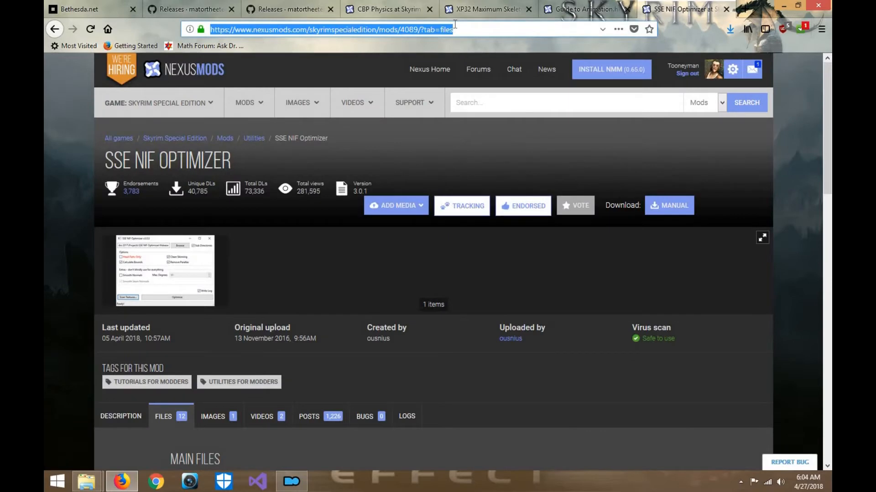
{"action": "type", "text": "B"}
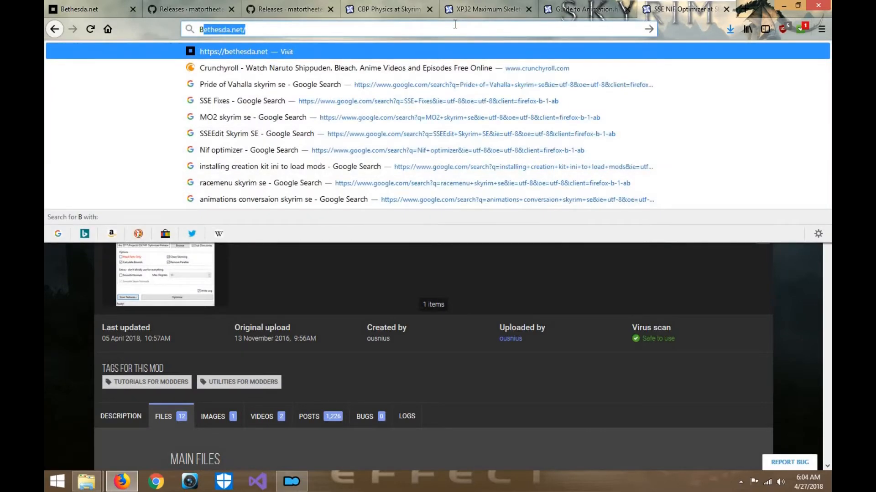
{"action": "type", "text": "SA extract"}
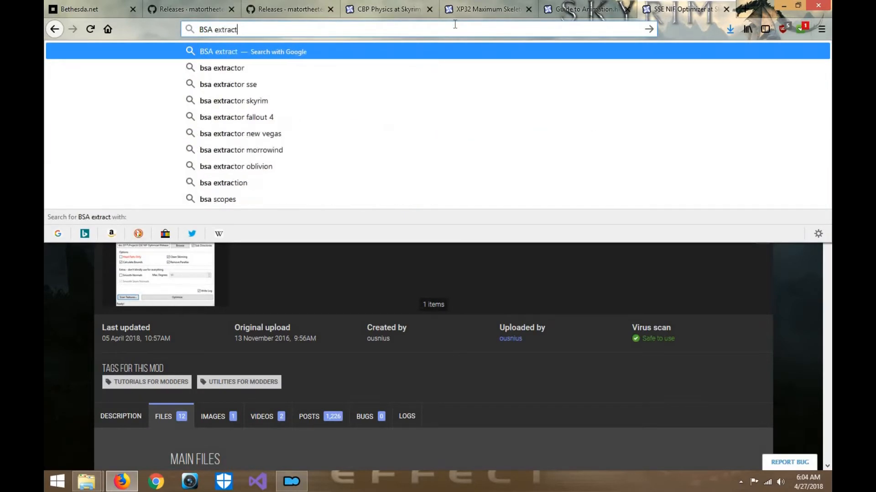
{"action": "type", "text": "or"}
{"action": "key", "text": "Return"}
{"action": "left_click", "coordinate": [262, 155]}
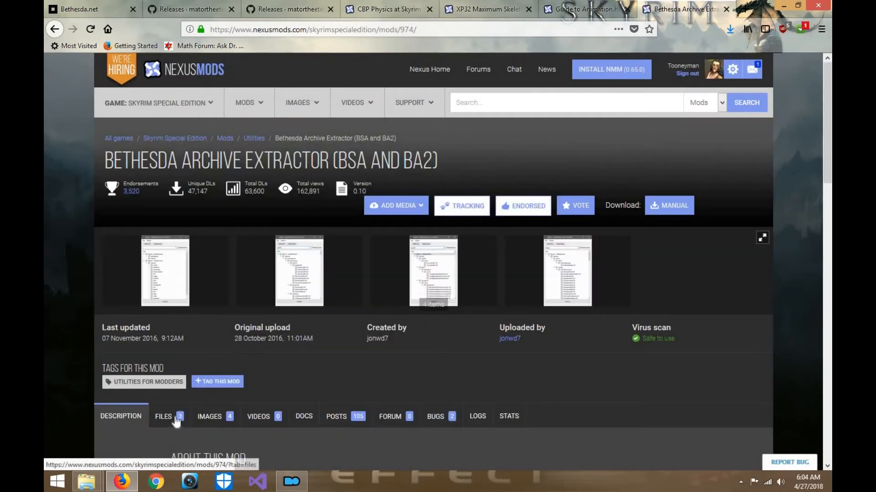
- Download the BAE v0.10 main file manually, save it, and minimize the browser
{"action": "left_click", "coordinate": [176, 422]}
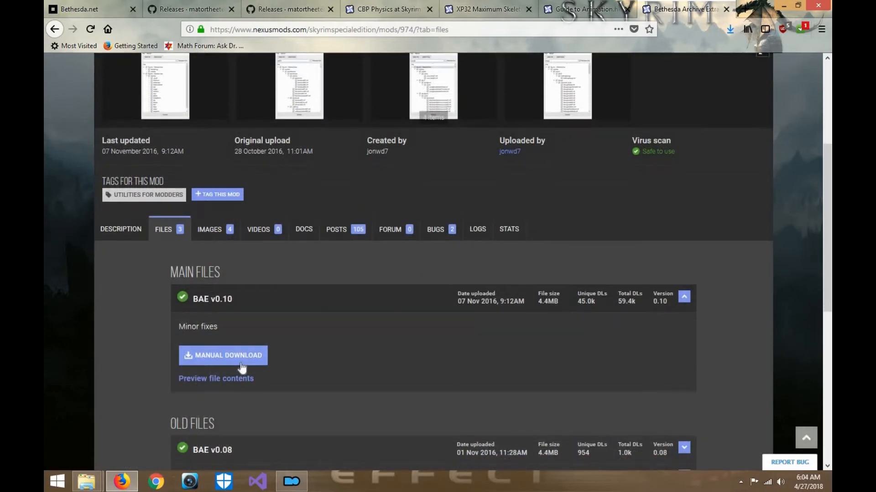
{"action": "left_click", "coordinate": [264, 354]}
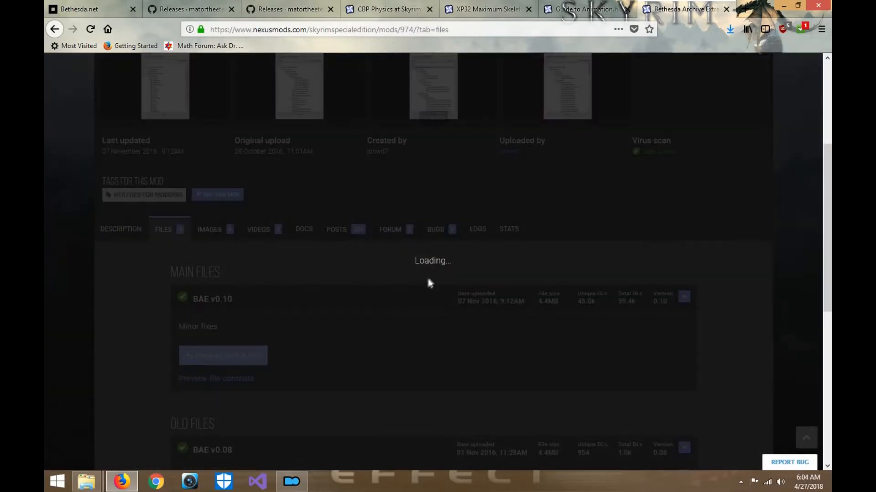
{"action": "left_click", "coordinate": [481, 301]}
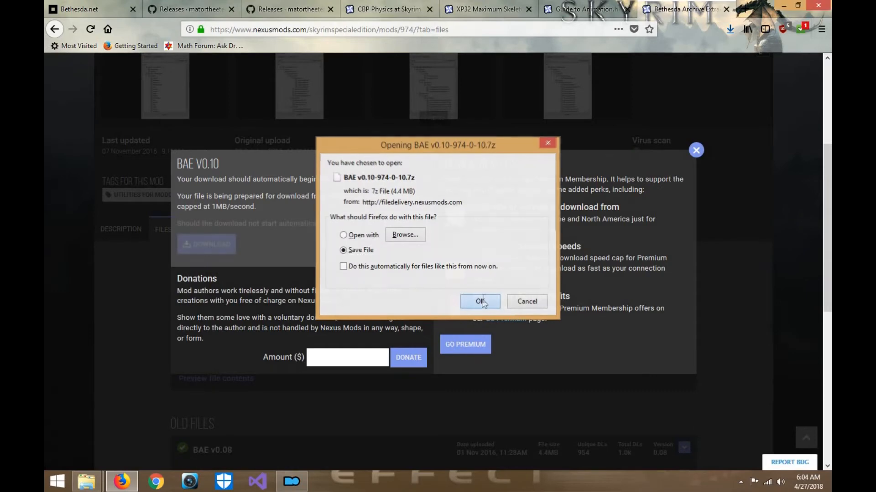
{"action": "left_click", "coordinate": [696, 151]}
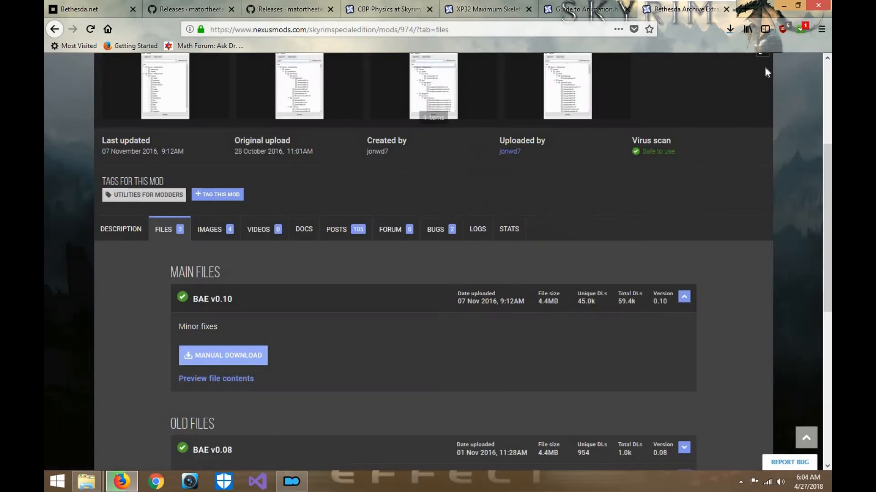
{"action": "left_click", "coordinate": [782, 9]}
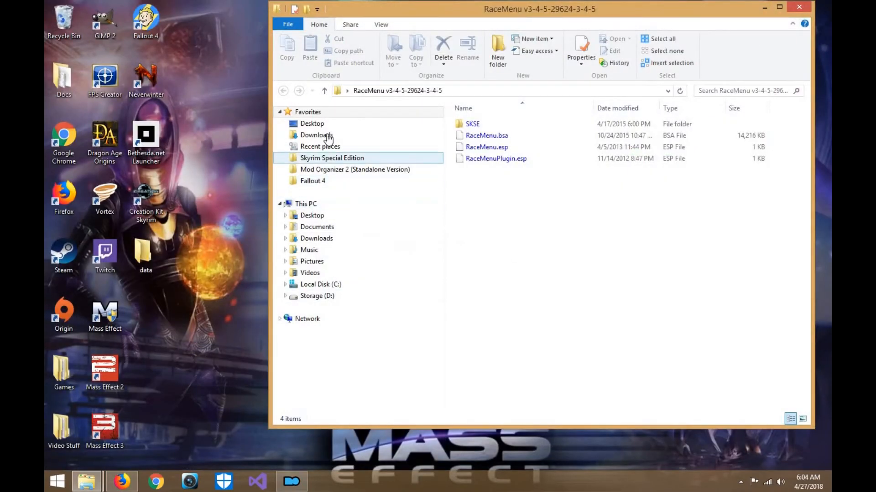
- Restore the Mod Tools folder window and bring the RaceMenu folder window in front of it
{"action": "left_click", "coordinate": [87, 482]}
{"action": "left_click", "coordinate": [87, 431]}
{"action": "left_click", "coordinate": [698, 183]}
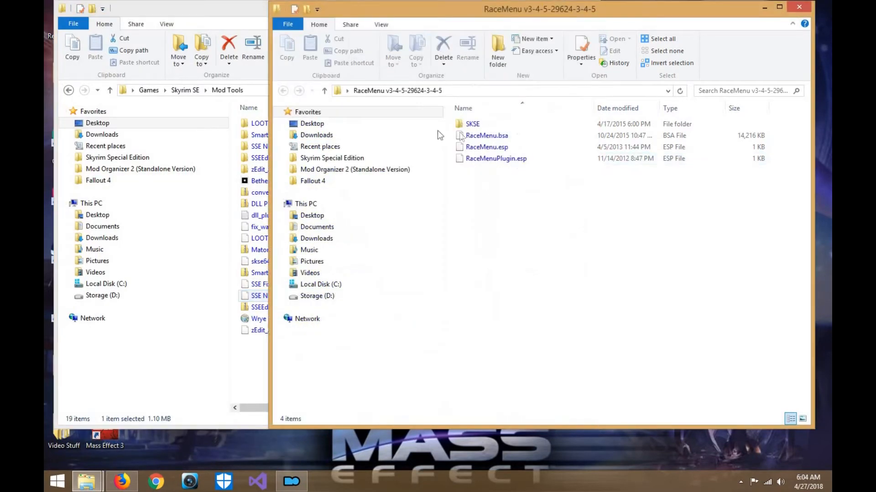
- Move the BAE v0.10-974-0-10.7z archive from Downloads into the Mod Tools folder
{"action": "left_click", "coordinate": [358, 135]}
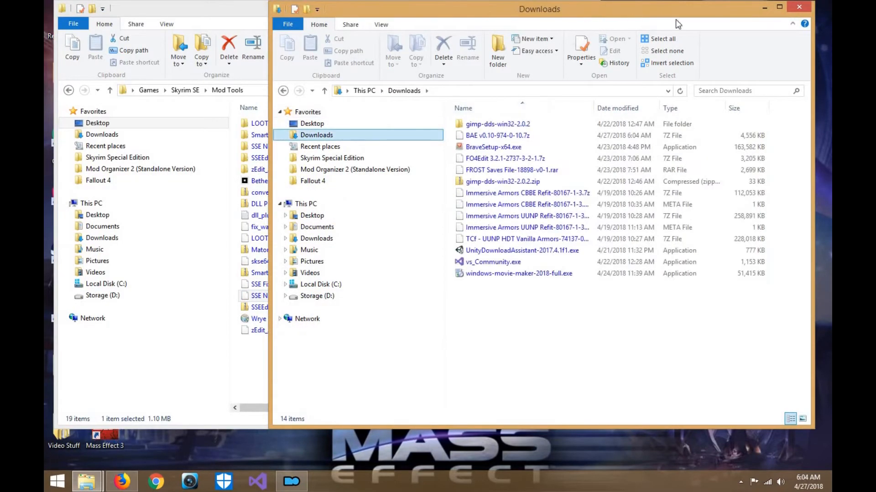
{"action": "left_click_drag", "start_coordinate": [675, 14], "coordinate": [762, 18]}
{"action": "left_click_drag", "start_coordinate": [584, 140], "coordinate": [287, 349]}
- Extract the BAE v0.10-974-0-10 archive with 7-Zip into its own folder in Mod Tools and open that folder
{"action": "right_click", "coordinate": [287, 349]}
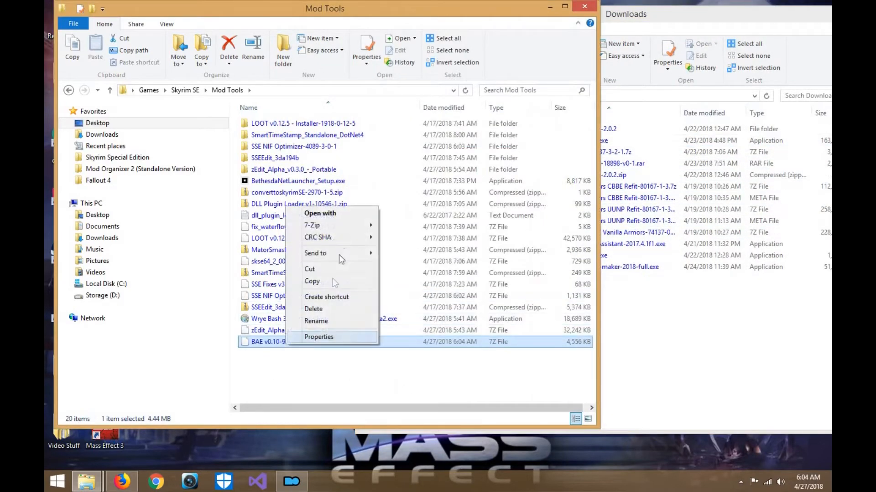
{"action": "mouse_move", "coordinate": [341, 221]}
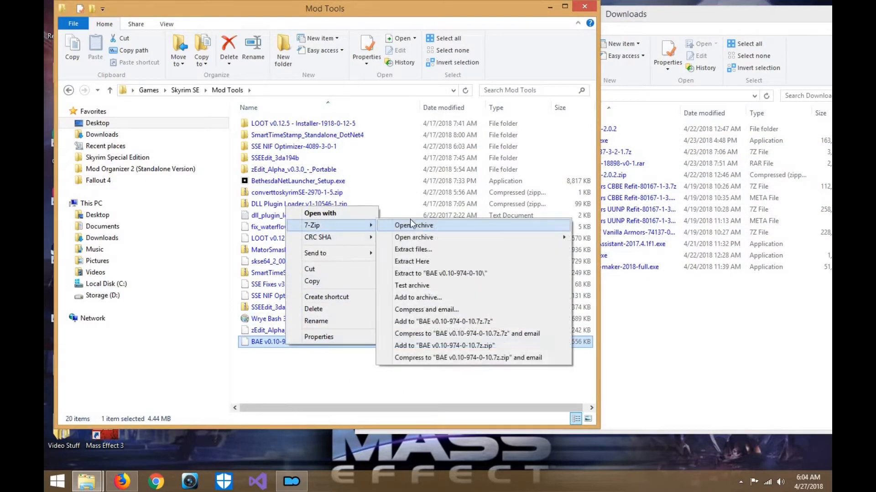
{"action": "left_click", "coordinate": [412, 250]}
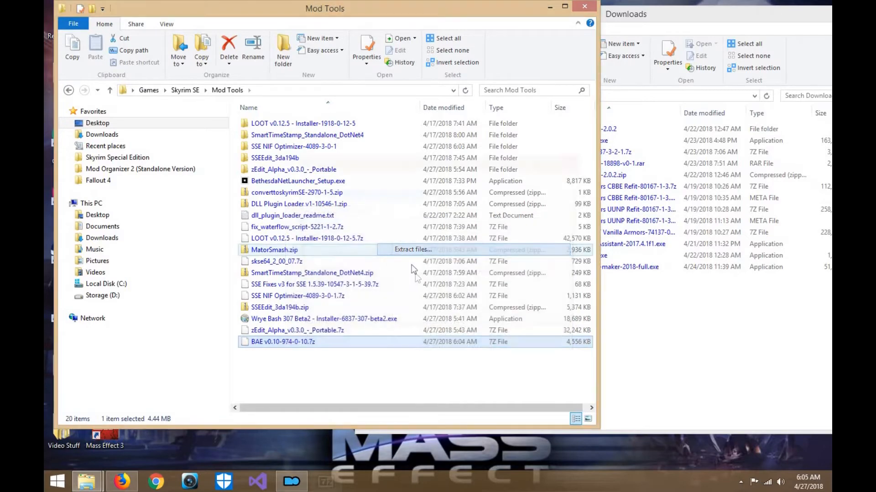
{"action": "left_click", "coordinate": [441, 323]}
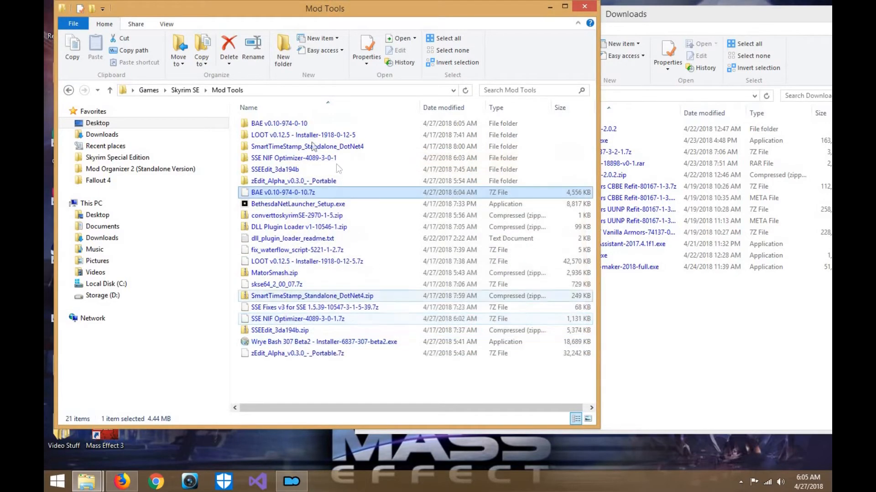
{"action": "double_click", "coordinate": [298, 125]}
- Return the Downloads window to the RaceMenu v3-4-5 folder, launch bae.exe, and load RaceMenu.bsa into it
{"action": "left_click", "coordinate": [697, 346]}
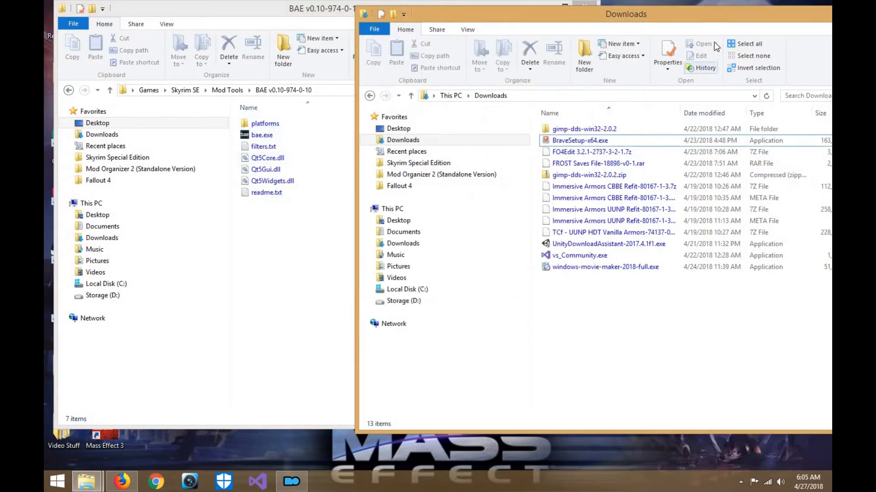
{"action": "left_click", "coordinate": [370, 96]}
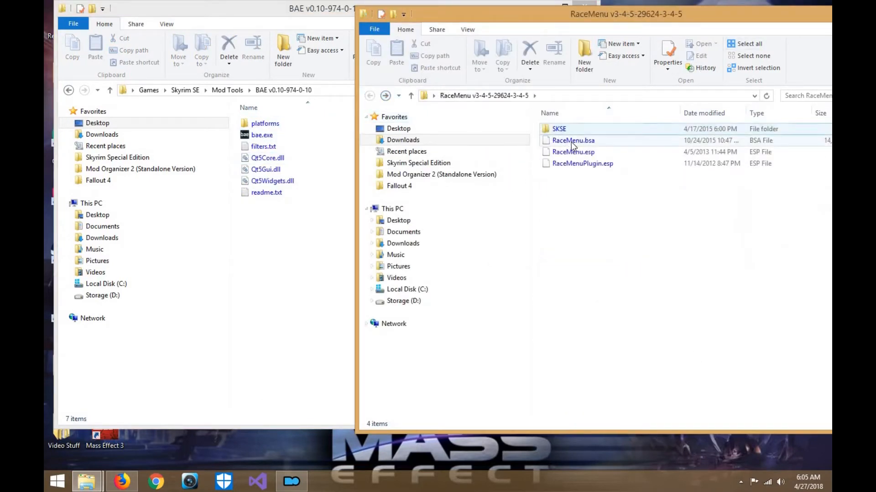
{"action": "double_click", "coordinate": [261, 135]}
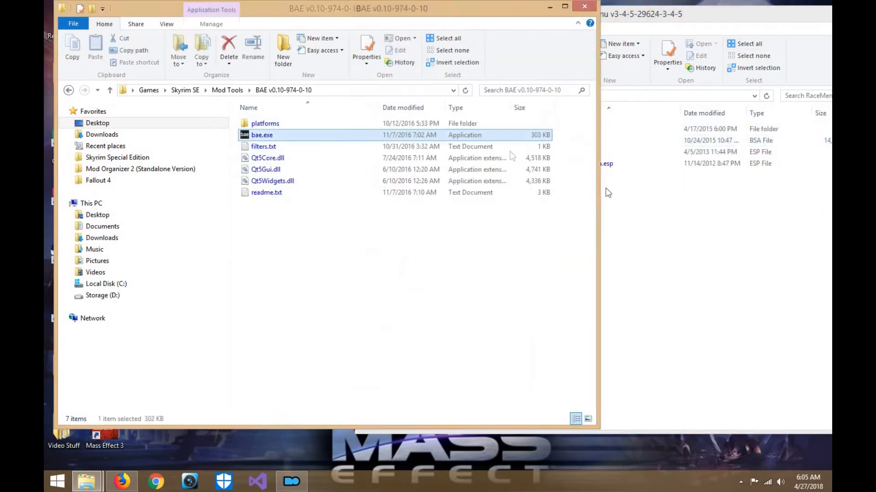
{"action": "left_click", "coordinate": [593, 155]}
{"action": "left_click_drag", "start_coordinate": [706, 27], "coordinate": [832, 33]}
{"action": "left_click_drag", "start_coordinate": [703, 146], "coordinate": [443, 226]}
- Extract all contents of RaceMenu.bsa into the data folder on the desktop and close B.A.E
{"action": "left_click_drag", "start_coordinate": [374, 85], "coordinate": [290, 61]}
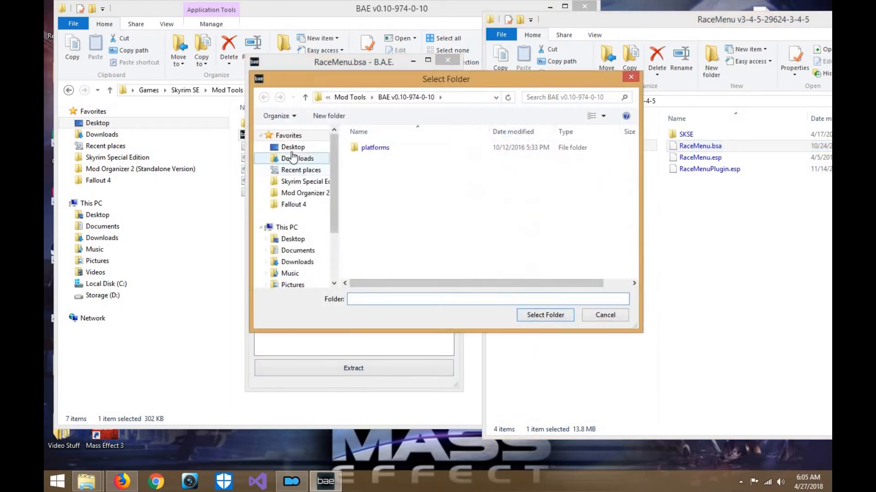
{"action": "double_click", "coordinate": [399, 209]}
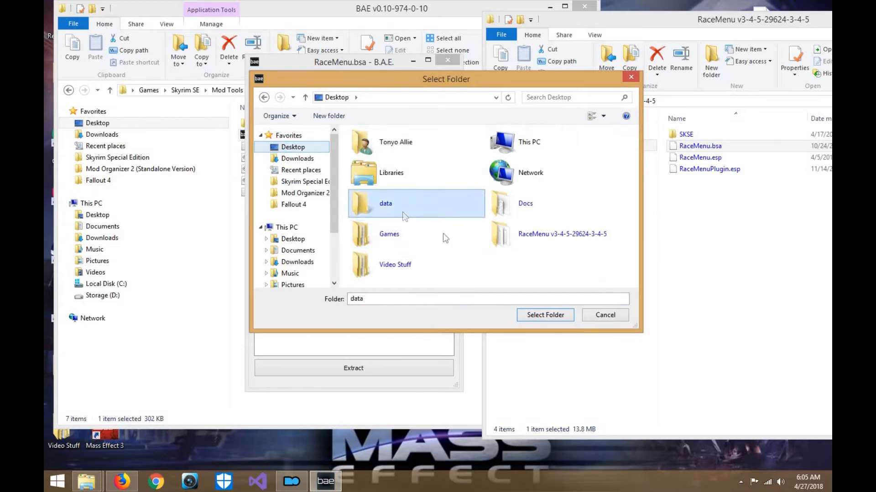
{"action": "left_click", "coordinate": [557, 314]}
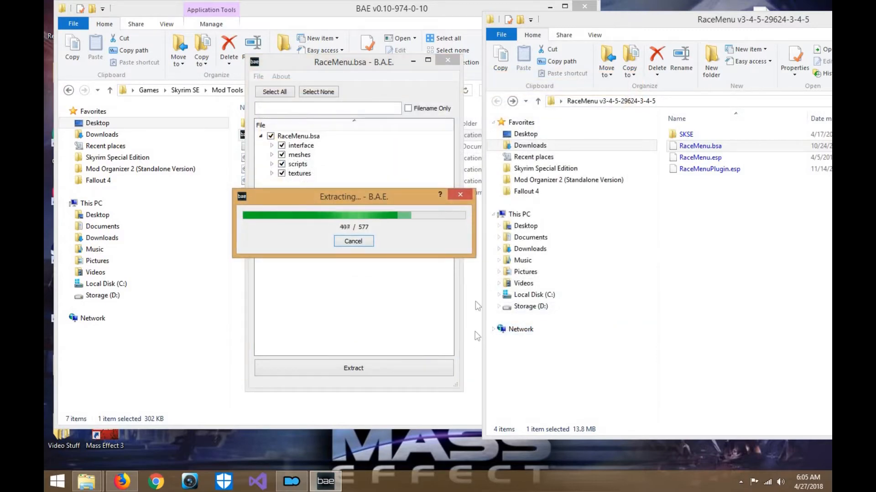
{"action": "left_click", "coordinate": [453, 61]}
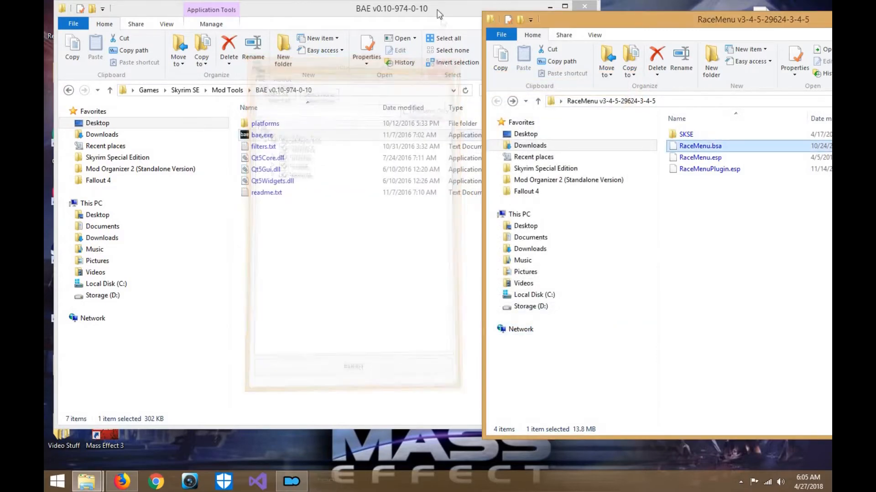
- Go back to Mod Tools, open the SSE NIF Optimizer-4089-3-0-1 folder, and move its window clear of the desktop icons
{"action": "left_click", "coordinate": [437, 9]}
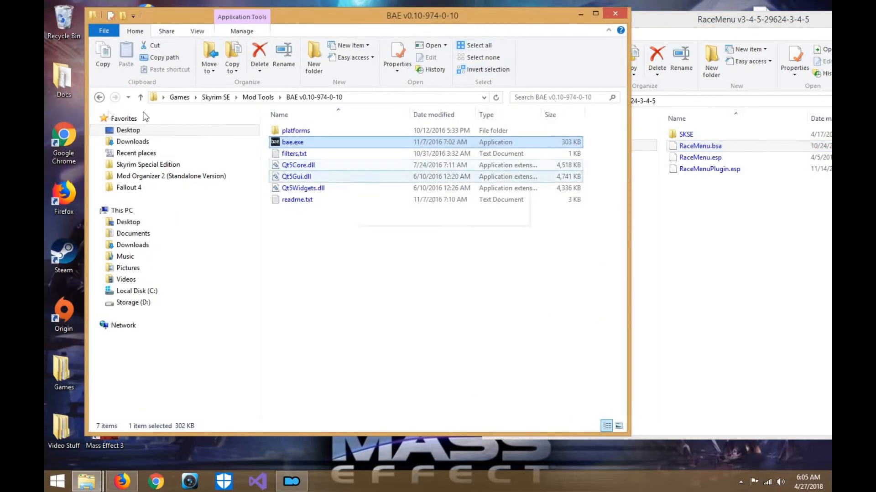
{"action": "left_click", "coordinate": [99, 97]}
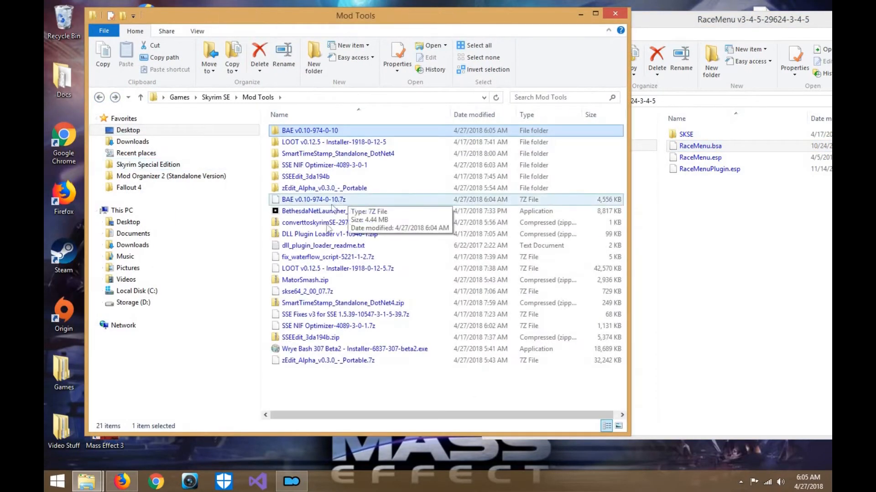
{"action": "left_click", "coordinate": [327, 167]}
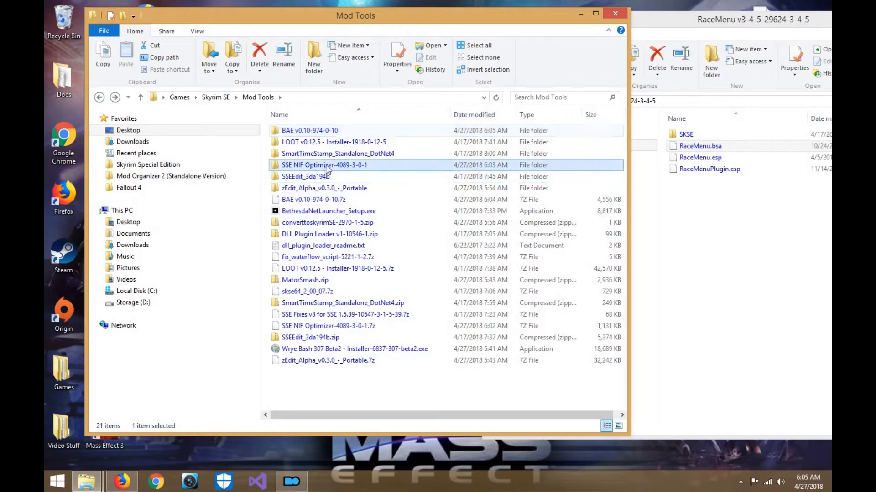
{"action": "double_click", "coordinate": [327, 167]}
{"action": "left_click_drag", "start_coordinate": [436, 20], "coordinate": [655, 24]}
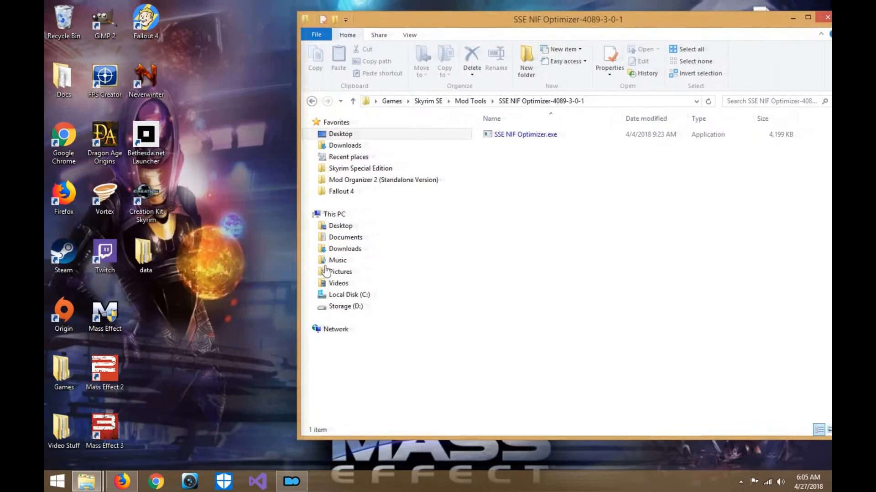
- Open the data folder on the desktop and move its meshes folder into the SSE NIF Optimizer folder
{"action": "double_click", "coordinate": [152, 265]}
{"action": "left_click", "coordinate": [386, 167]}
{"action": "left_click_drag", "start_coordinate": [391, 169], "coordinate": [803, 254]}
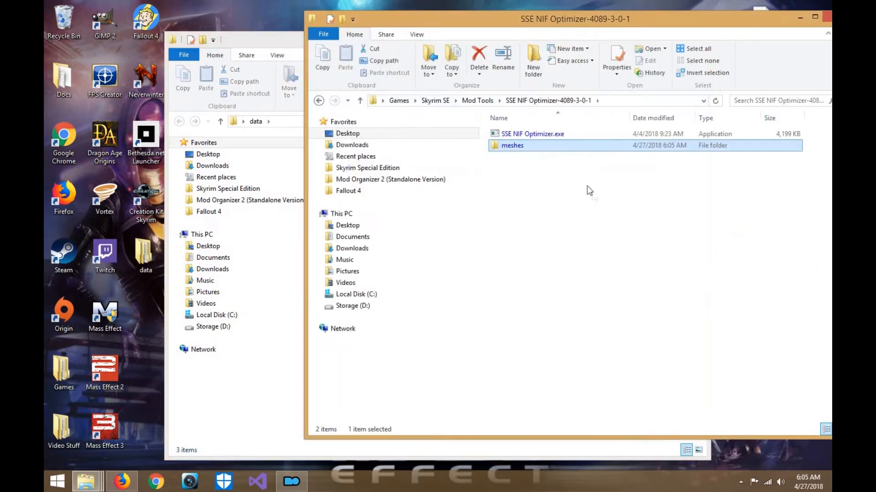
- Run SSE NIF Optimizer on its own folder with the default options and close it
{"action": "double_click", "coordinate": [548, 135]}
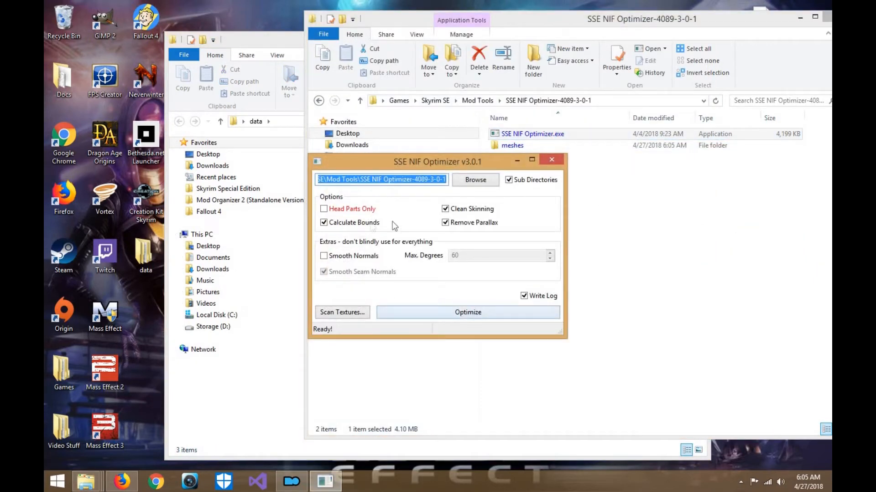
{"action": "left_click", "coordinate": [412, 318]}
{"action": "left_click", "coordinate": [557, 160]}
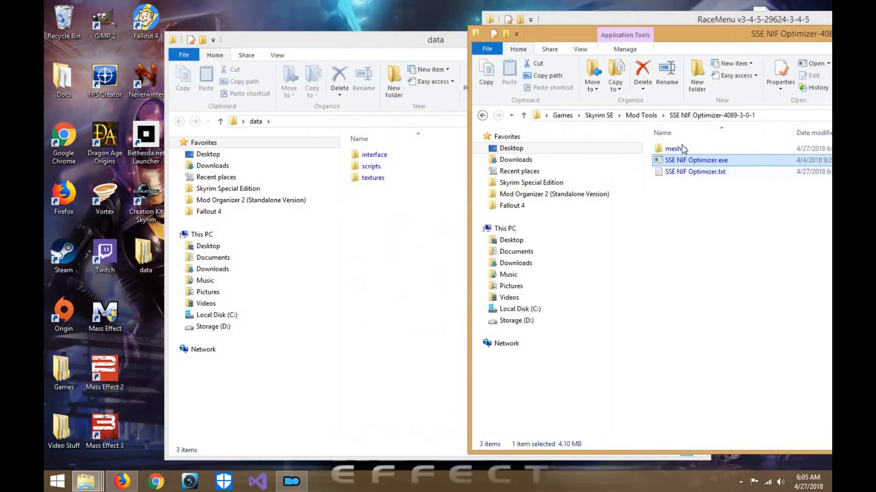
- Move the meshes folder back into data, then move textures into the SSE NIF Optimizer folder and minimize that window
{"action": "left_click_drag", "start_coordinate": [675, 149], "coordinate": [396, 224]}
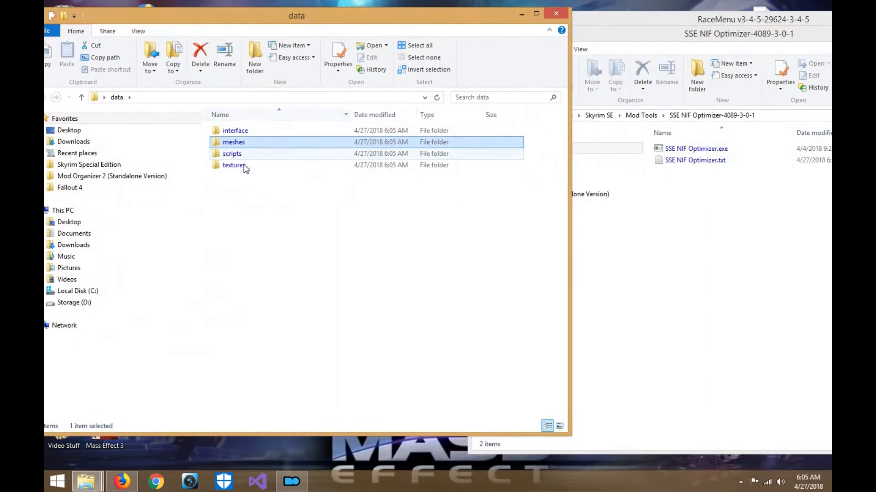
{"action": "left_click_drag", "start_coordinate": [245, 168], "coordinate": [742, 263]}
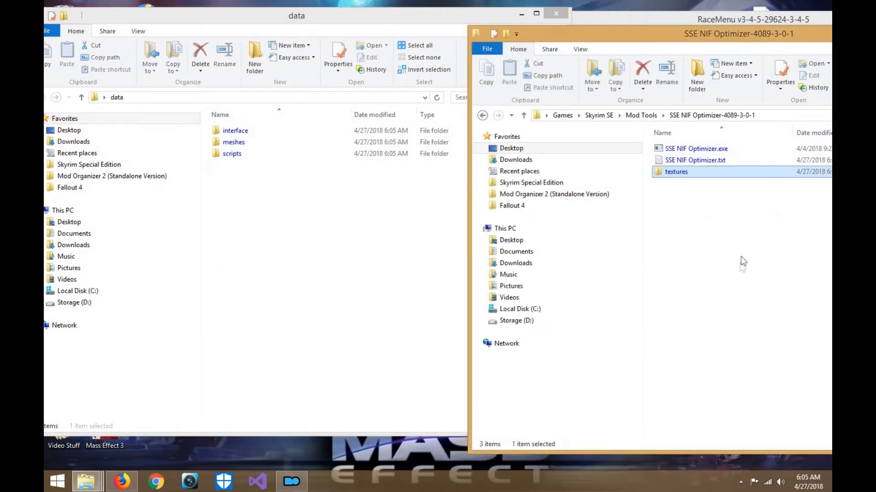
{"action": "left_click_drag", "start_coordinate": [650, 40], "coordinate": [830, 51]}
{"action": "left_click_drag", "start_coordinate": [734, 43], "coordinate": [654, 39]}
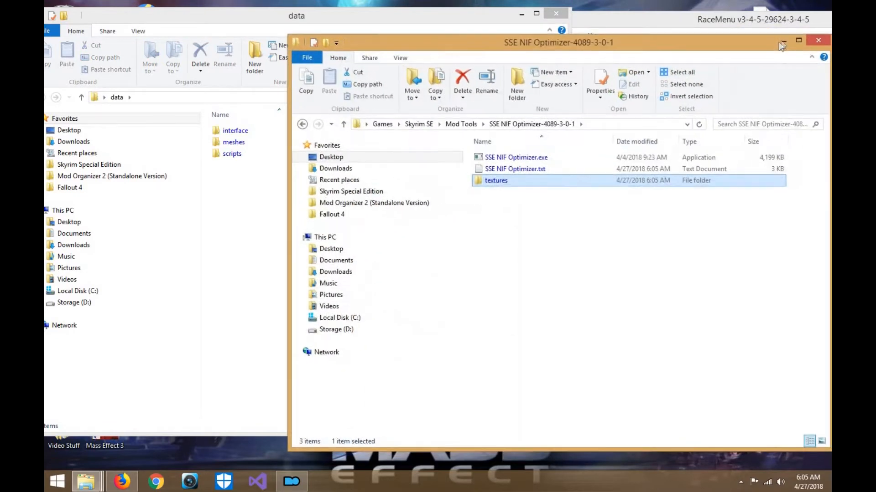
{"action": "left_click", "coordinate": [781, 41]}
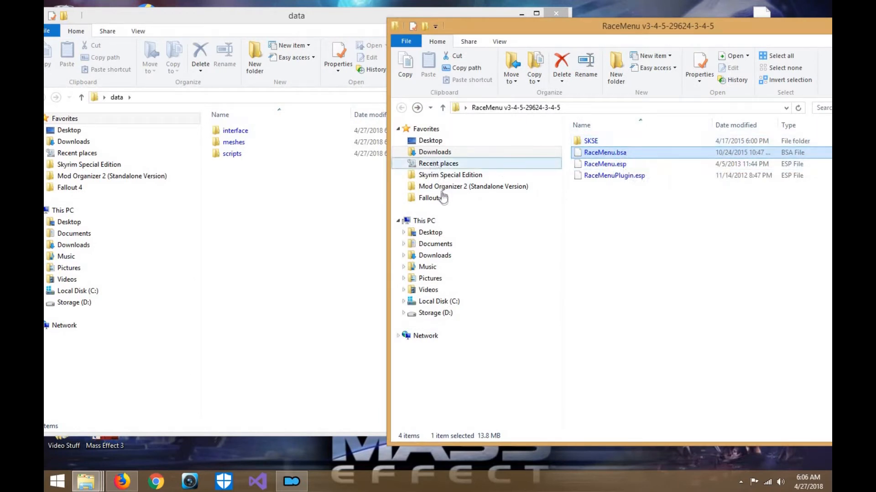
- Launch Archive.exe from the Tools\Archive folder of the Skyrim Special Edition installation
{"action": "left_click", "coordinate": [447, 177]}
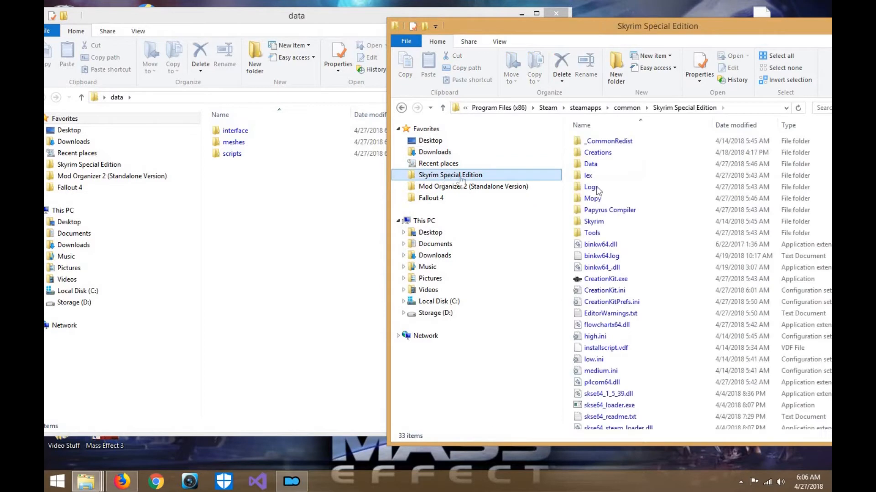
{"action": "double_click", "coordinate": [604, 233]}
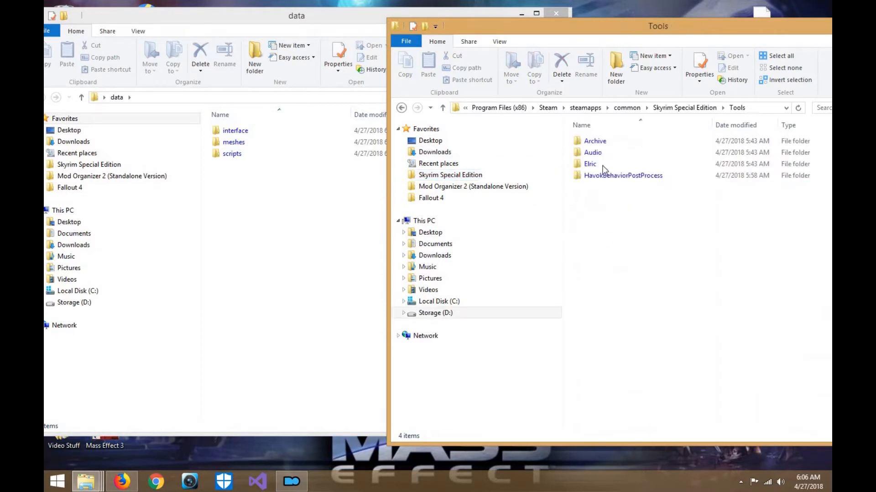
{"action": "left_click", "coordinate": [602, 145]}
{"action": "double_click", "coordinate": [603, 145]}
{"action": "double_click", "coordinate": [604, 143]}
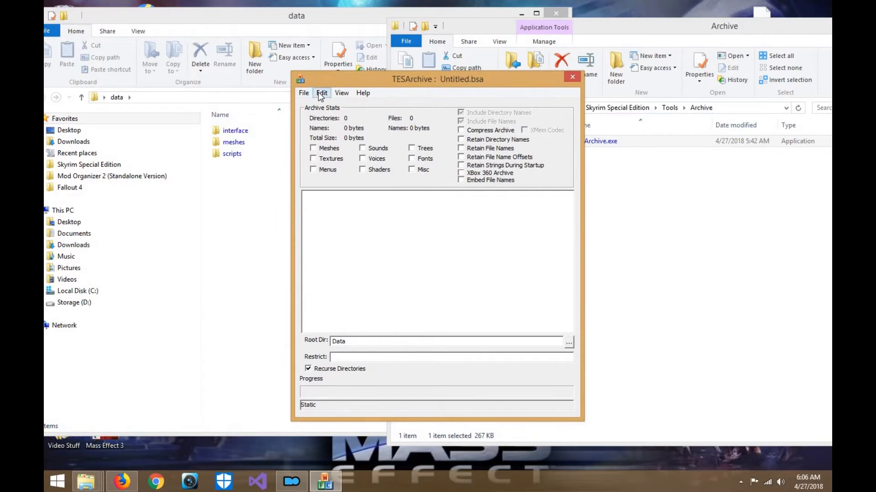
- Add the desktop's data folder as a directory to the new untitled archive
{"action": "left_click", "coordinate": [321, 94]}
{"action": "left_click", "coordinate": [334, 104]}
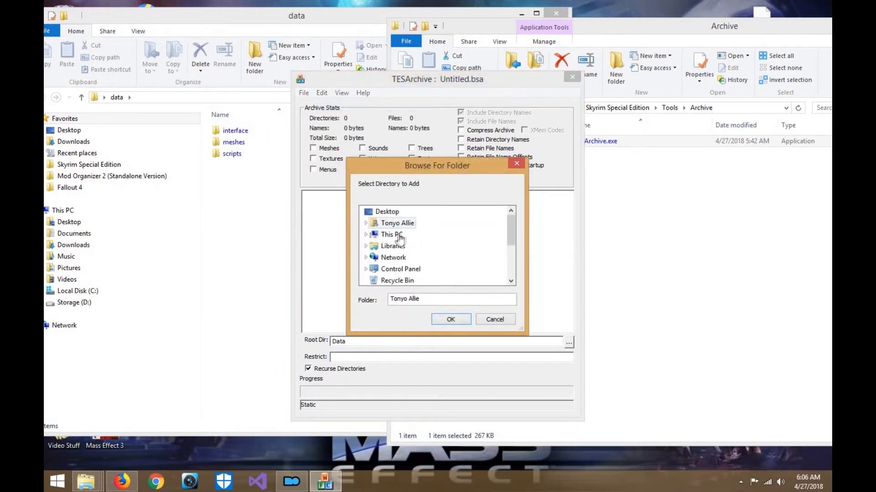
{"action": "double_click", "coordinate": [393, 223]}
{"action": "left_click", "coordinate": [366, 212]}
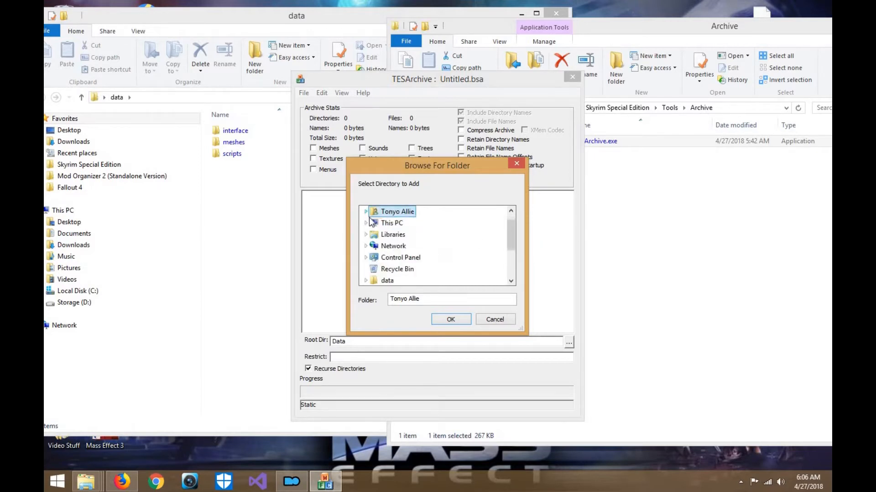
{"action": "left_click", "coordinate": [365, 223]}
{"action": "double_click", "coordinate": [412, 223]}
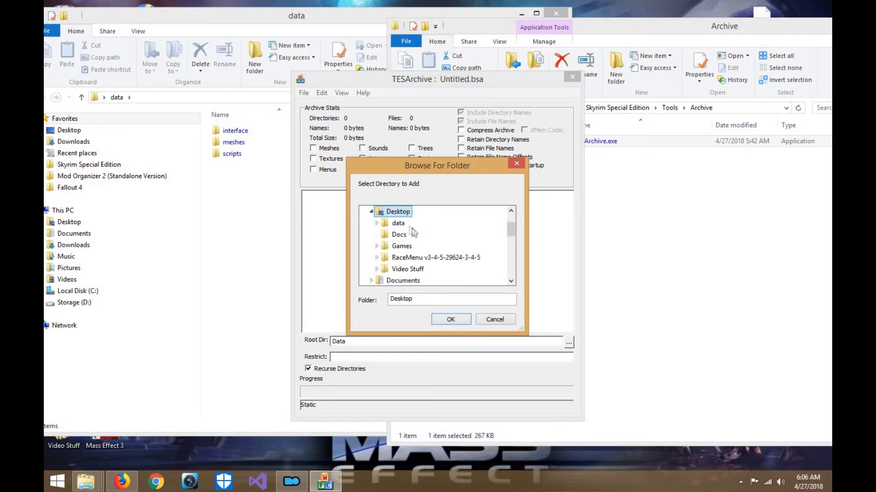
{"action": "double_click", "coordinate": [399, 224]}
{"action": "left_click", "coordinate": [458, 319]}
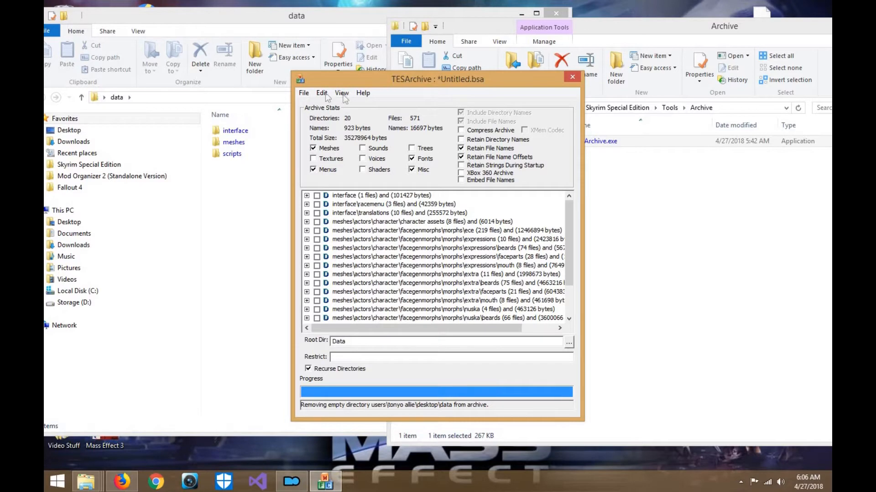
- Save the archive as Racemenu in the Data folder of the Skyrim Special Edition installation and close TESArchive
{"action": "left_click", "coordinate": [305, 94]}
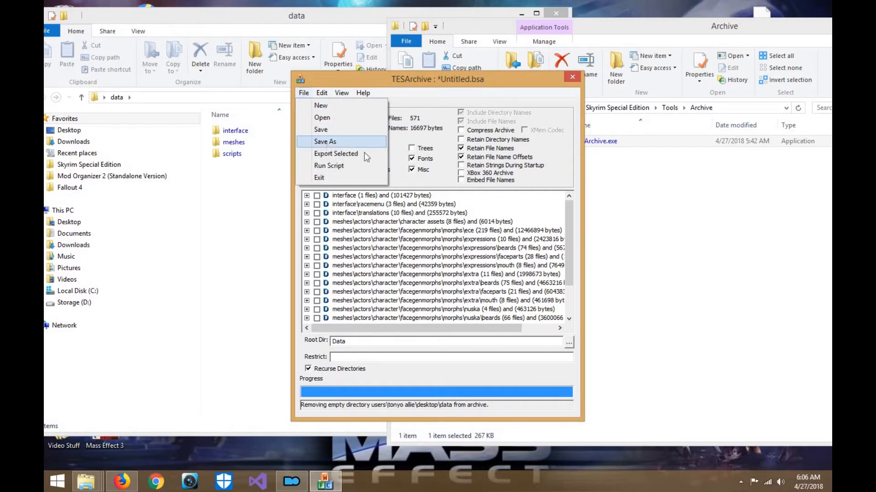
{"action": "left_click", "coordinate": [326, 141]}
{"action": "left_click", "coordinate": [697, 227]}
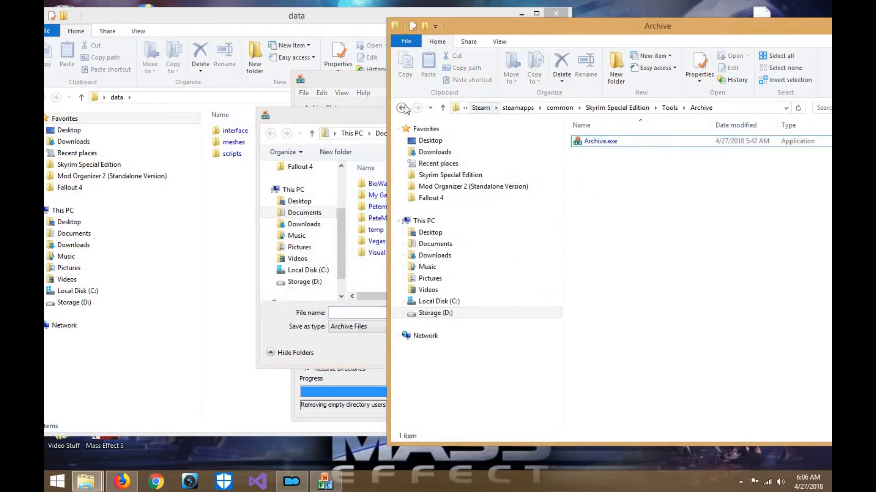
{"action": "left_click_drag", "start_coordinate": [567, 30], "coordinate": [318, 24]}
{"action": "left_click", "coordinate": [634, 21]}
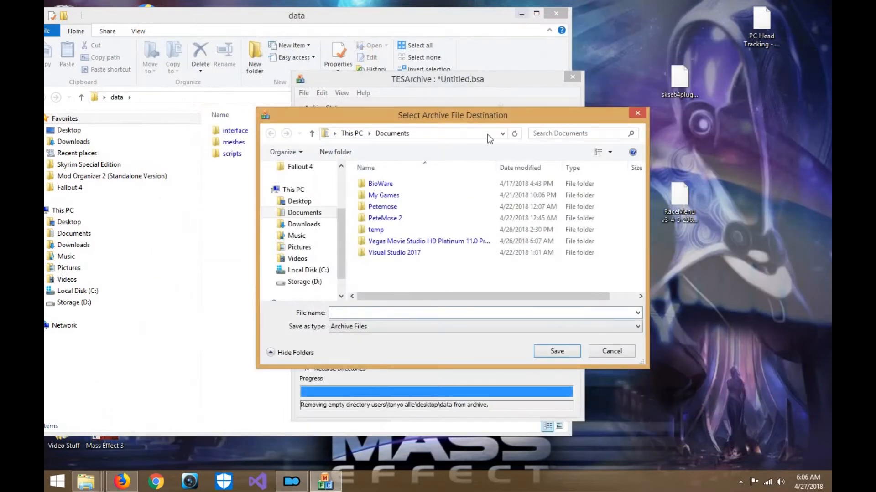
{"action": "type", "text": "Racemenu"}
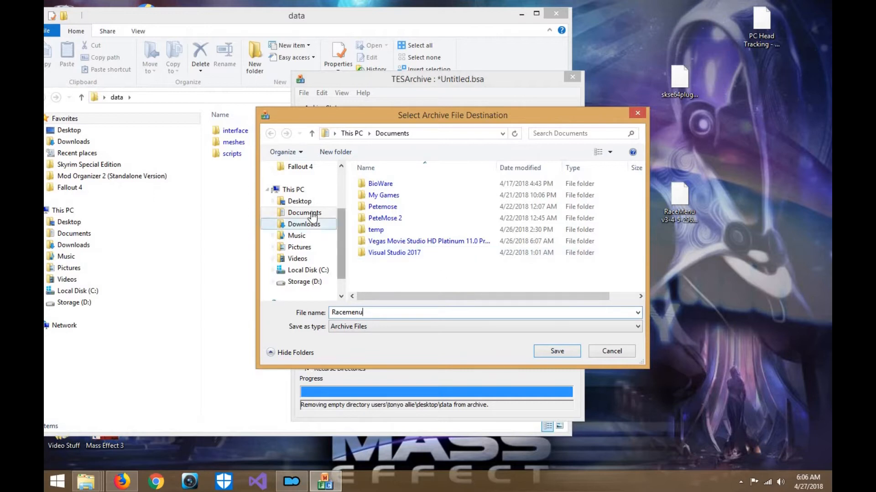
{"action": "scroll", "coordinate": [329, 214], "scroll_direction": "up", "scroll_amount": 2}
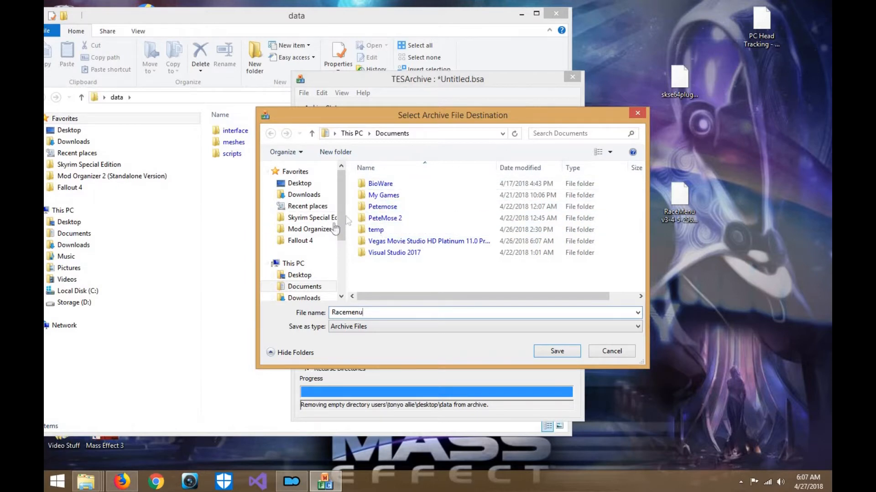
{"action": "left_click", "coordinate": [319, 217]}
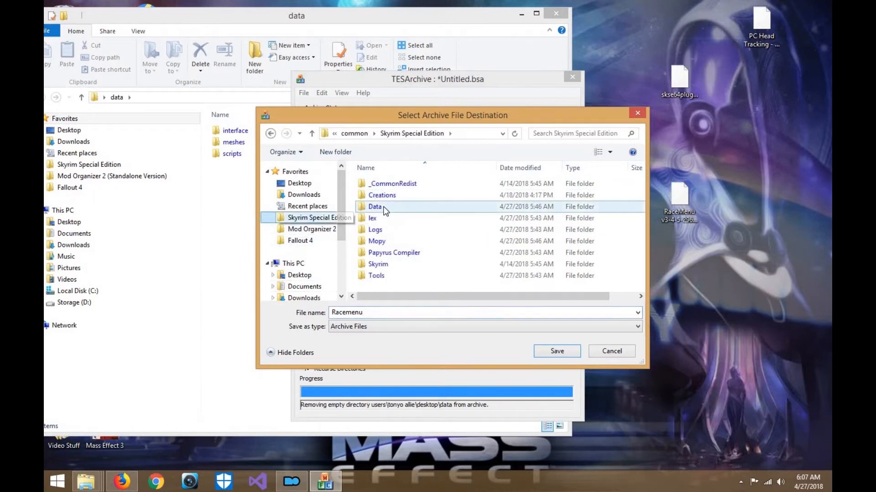
{"action": "double_click", "coordinate": [378, 207]}
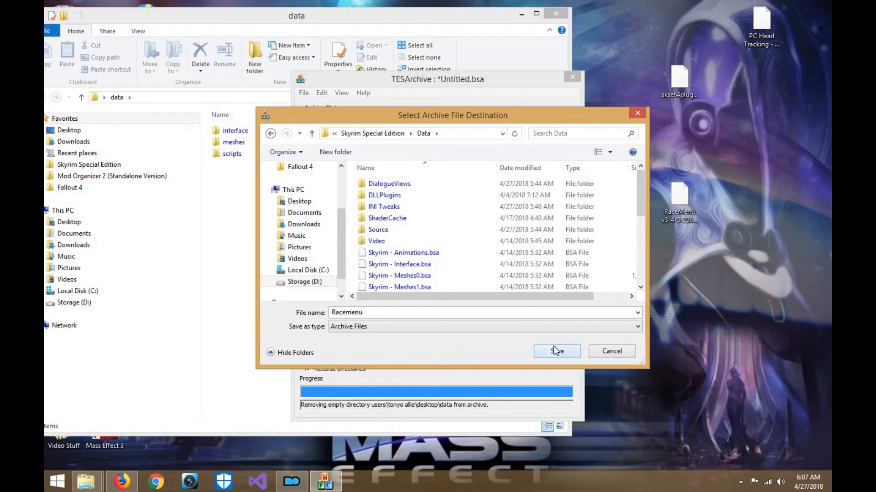
{"action": "left_click", "coordinate": [556, 351]}
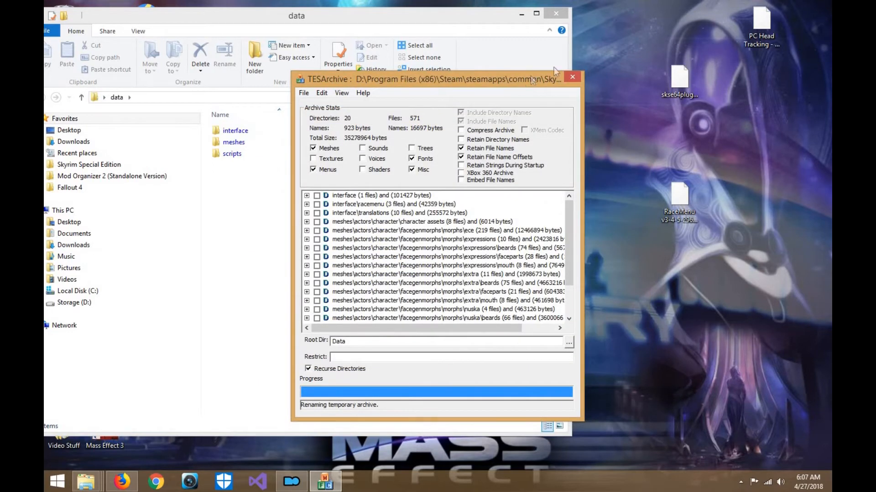
{"action": "left_click_drag", "start_coordinate": [519, 80], "coordinate": [571, 59]}
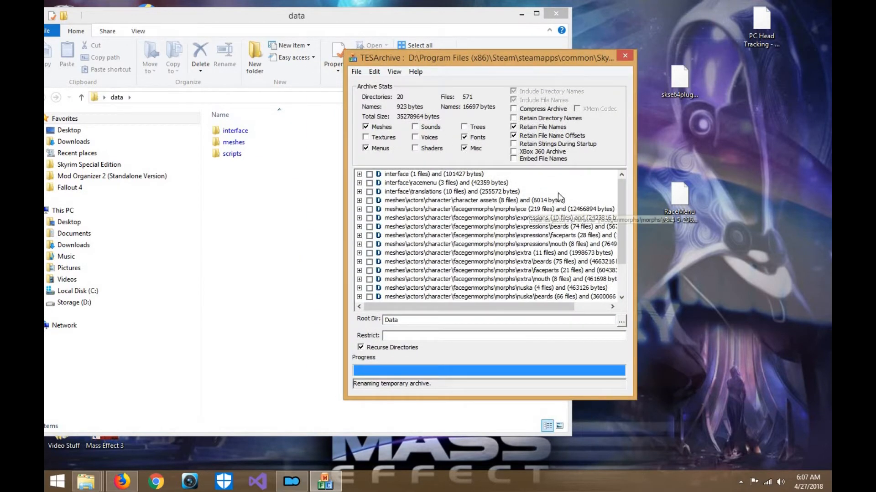
{"action": "left_click", "coordinate": [624, 57]}
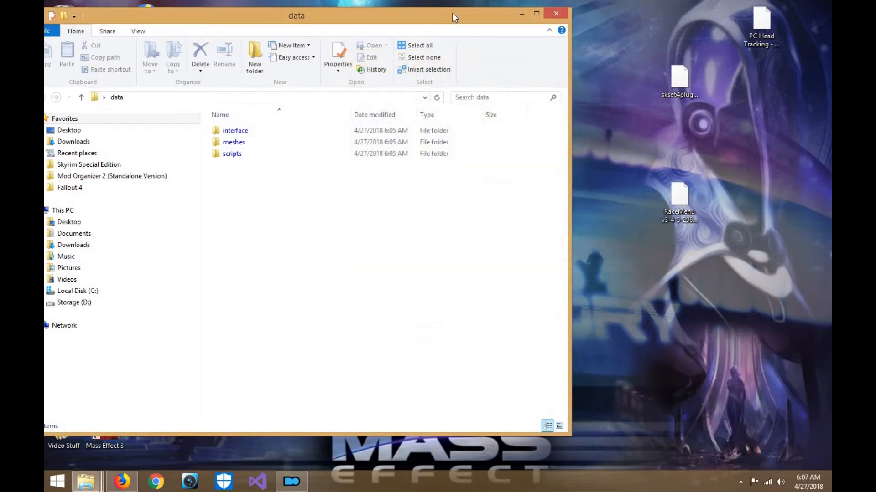
- Delete Racemenu.bsl and Racemenu.bsa from the Skyrim Special Edition Data folder, opened in a new window
{"action": "left_click_drag", "start_coordinate": [471, 11], "coordinate": [487, 5]}
{"action": "left_click_drag", "start_coordinate": [330, 205], "coordinate": [299, 123]}
{"action": "left_click", "coordinate": [302, 168]}
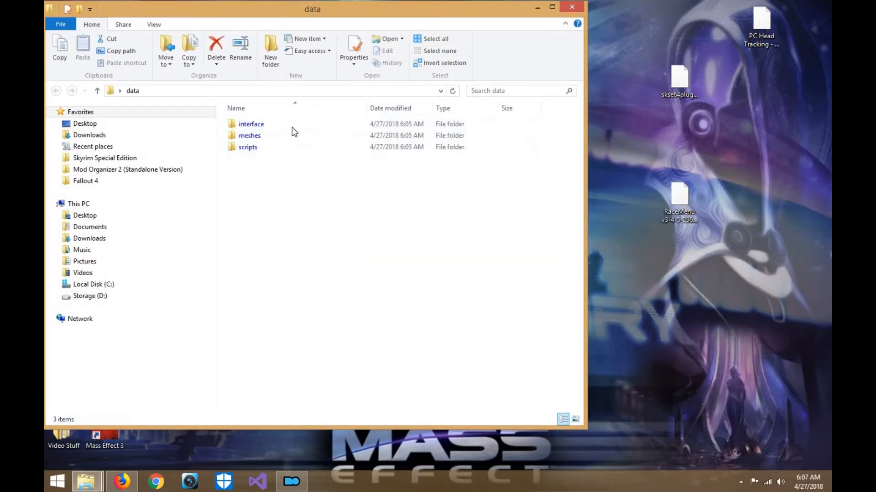
{"action": "left_click_drag", "start_coordinate": [420, 14], "coordinate": [507, 21]}
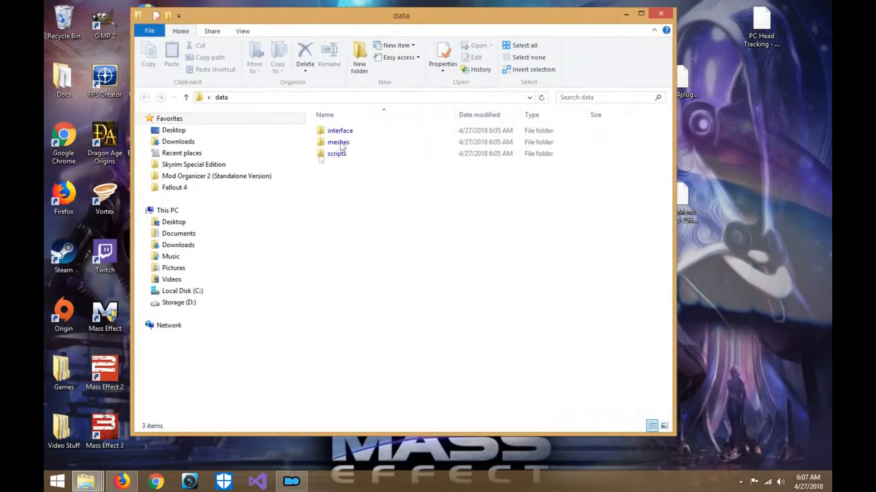
{"action": "right_click", "coordinate": [238, 169]}
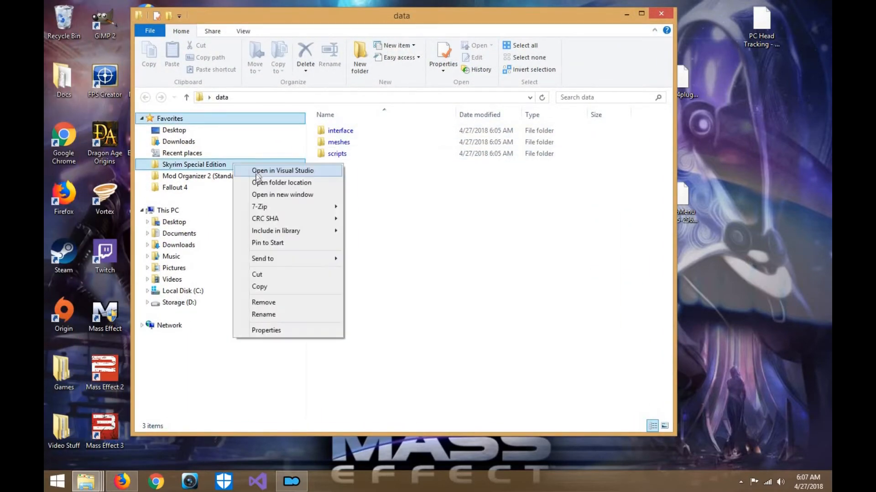
{"action": "left_click", "coordinate": [258, 194]}
{"action": "double_click", "coordinate": [372, 179]}
{"action": "scroll", "coordinate": [437, 279], "scroll_direction": "down", "scroll_amount": 5}
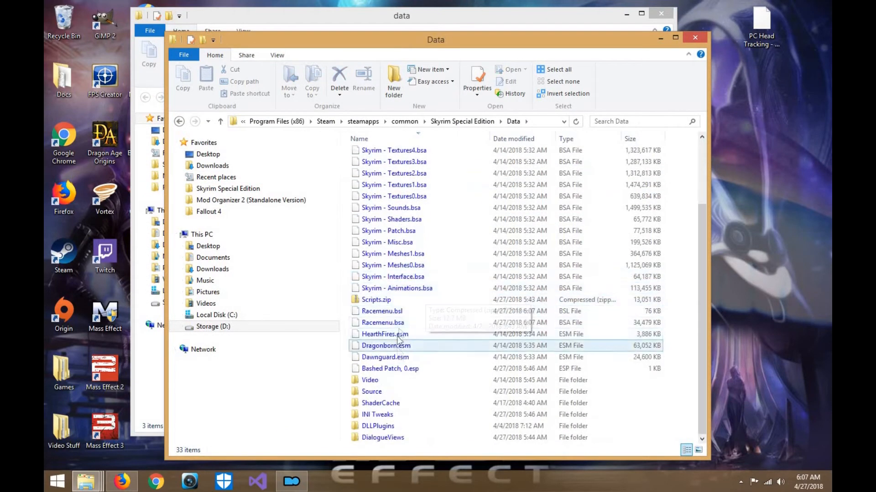
{"action": "left_click", "coordinate": [399, 313]}
{"action": "left_click_drag", "start_coordinate": [341, 311], "coordinate": [373, 325]}
{"action": "key", "text": "Delete"}
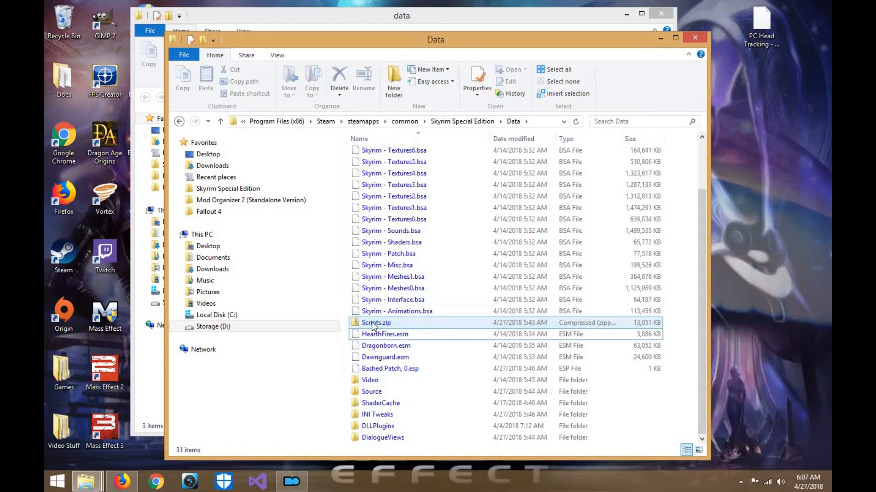
- Delete Bashed Patch, 0.esp from the Skyrim Special Edition Data folder and minimize that window
{"action": "left_click", "coordinate": [384, 370]}
{"action": "key", "text": "Delete"}
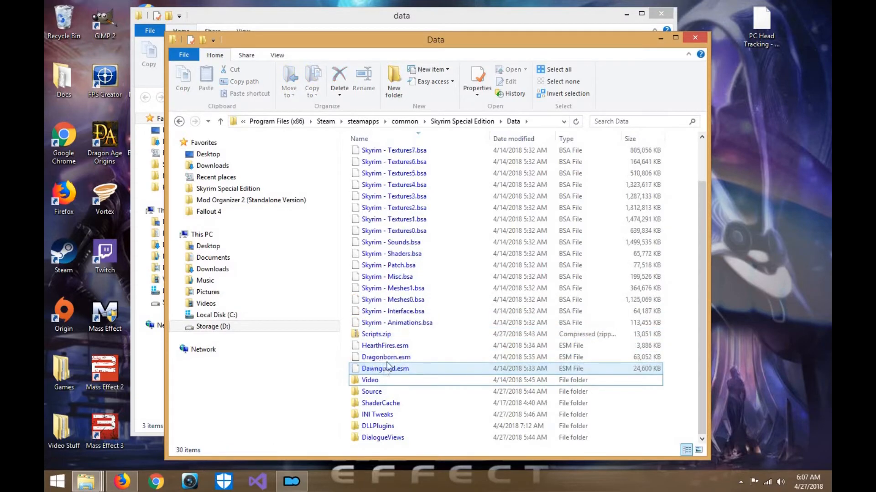
{"action": "scroll", "coordinate": [591, 172], "scroll_direction": "up", "scroll_amount": 2}
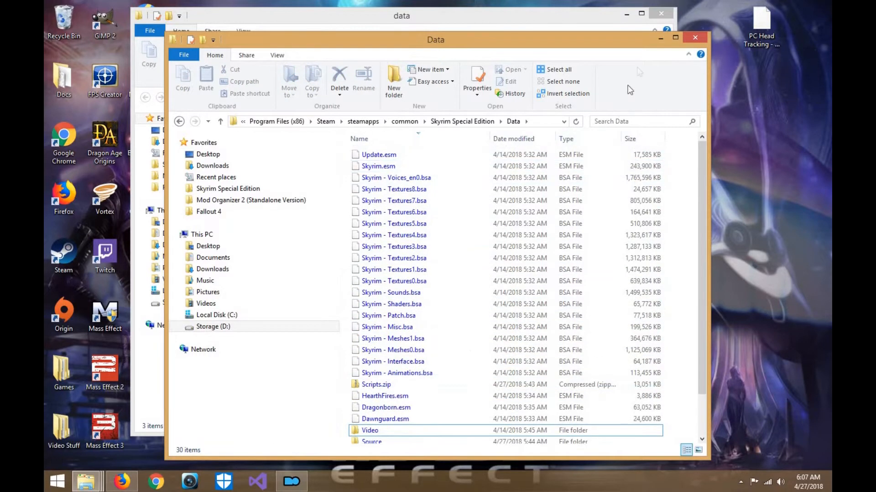
{"action": "left_click", "coordinate": [660, 40]}
- Open the interface folder inside data and extract the desktop's skse64plugins archive with 7-Zip into a skse64plugins folder on the desktop
{"action": "double_click", "coordinate": [357, 135]}
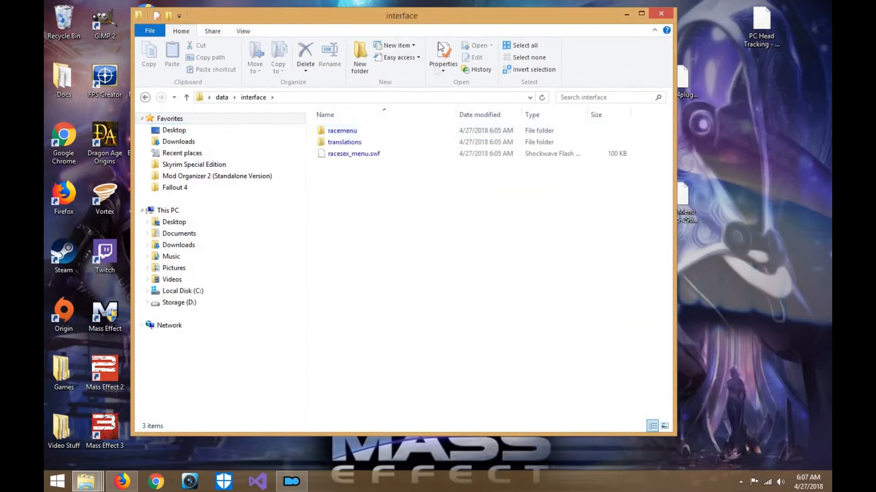
{"action": "left_click_drag", "start_coordinate": [382, 18], "coordinate": [311, 23]}
{"action": "right_click", "coordinate": [684, 79]}
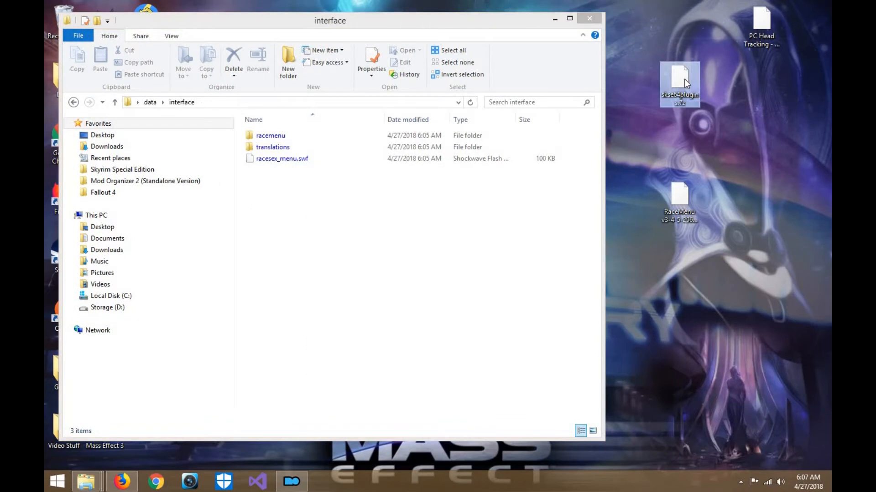
{"action": "mouse_move", "coordinate": [708, 101]}
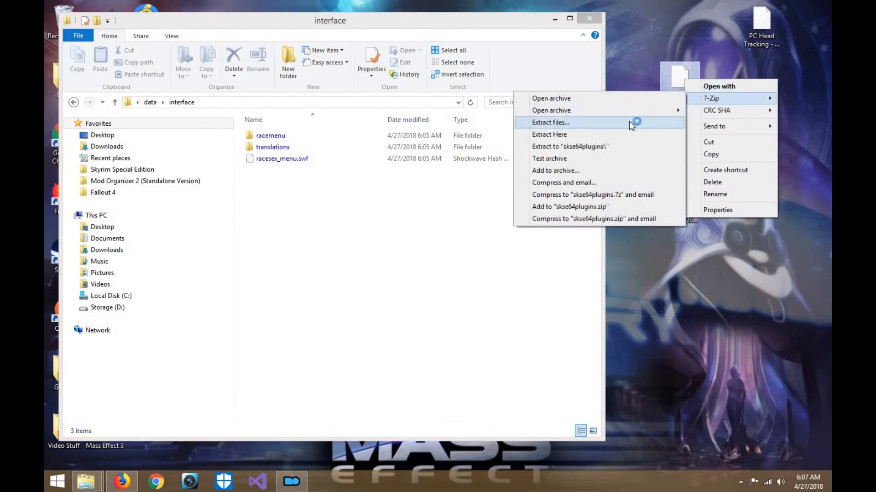
{"action": "left_click", "coordinate": [628, 122]}
{"action": "left_click", "coordinate": [441, 321]}
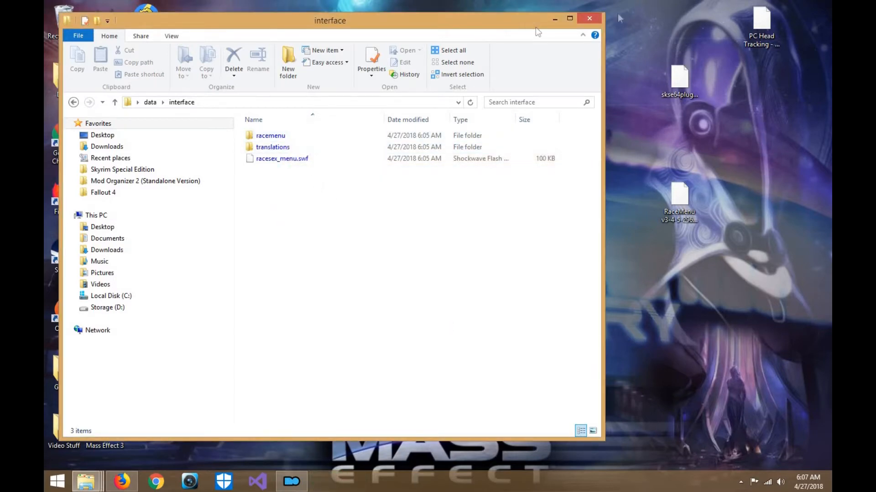
{"action": "left_click", "coordinate": [570, 18]}
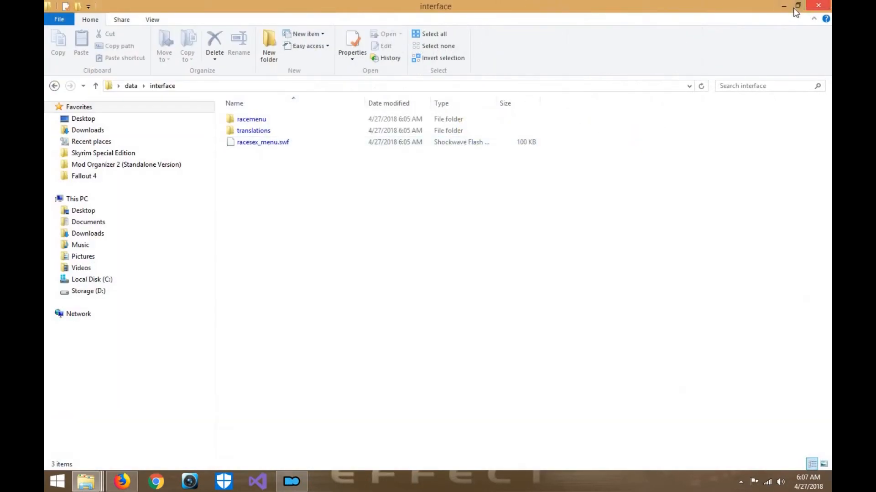
{"action": "left_click", "coordinate": [797, 5]}
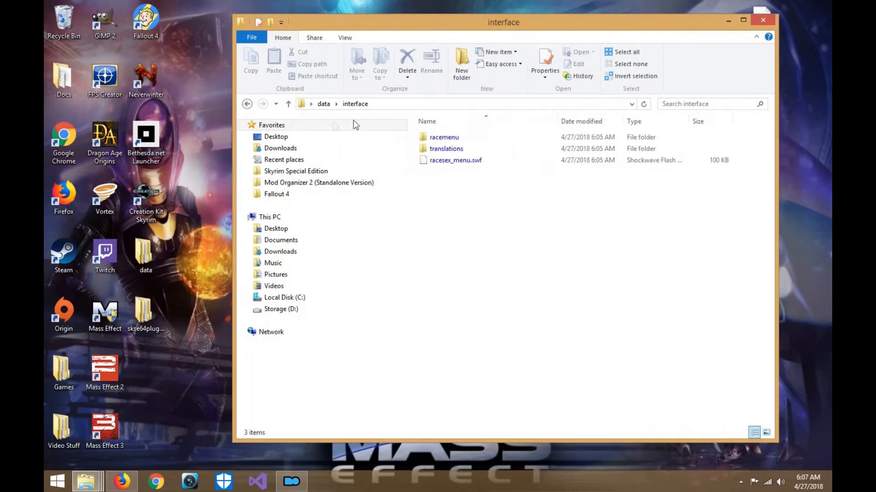
- Open the extracted skse64plugins folder and look through hudextension\Interface\Exported, keeping data\interface open in the other window
{"action": "left_click", "coordinate": [246, 104]}
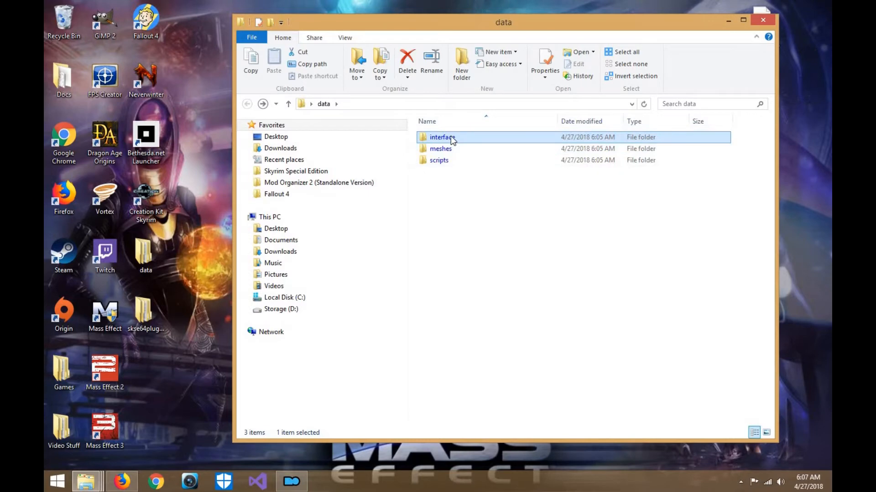
{"action": "mouse_move", "coordinate": [452, 138]}
{"action": "key", "text": "Return"}
{"action": "double_click", "coordinate": [143, 315]}
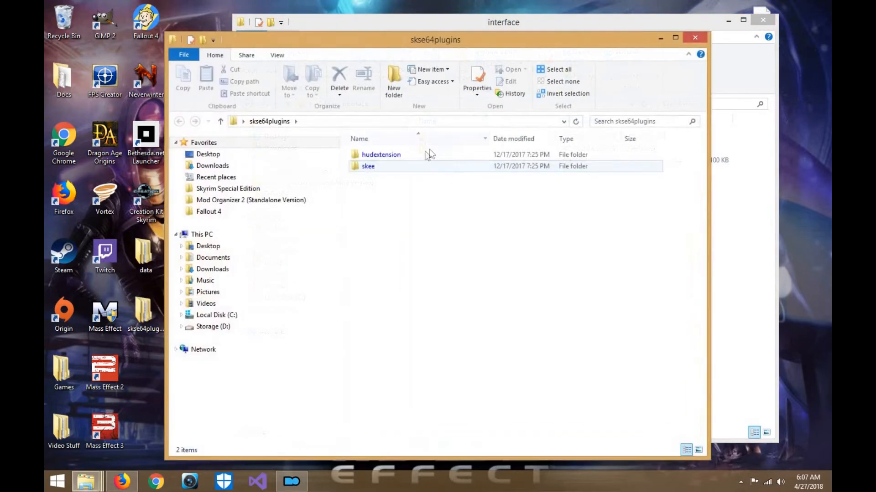
{"action": "double_click", "coordinate": [420, 155]}
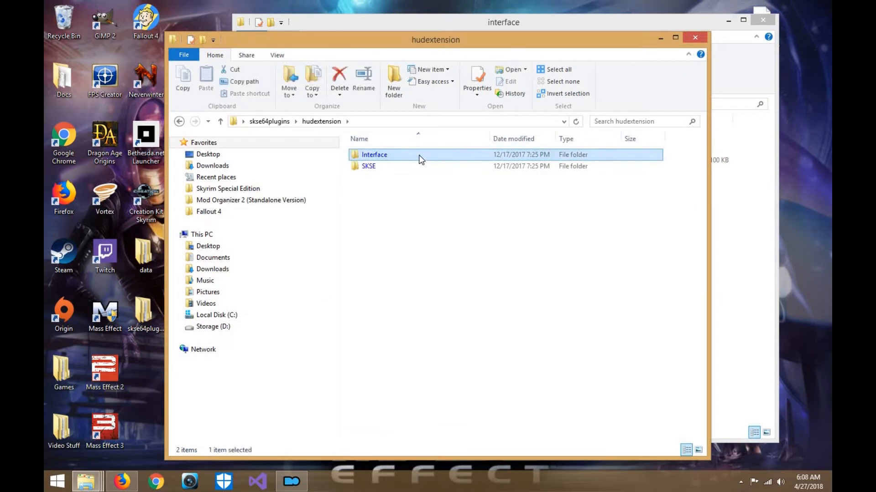
{"action": "double_click", "coordinate": [420, 155]}
{"action": "double_click", "coordinate": [420, 156]}
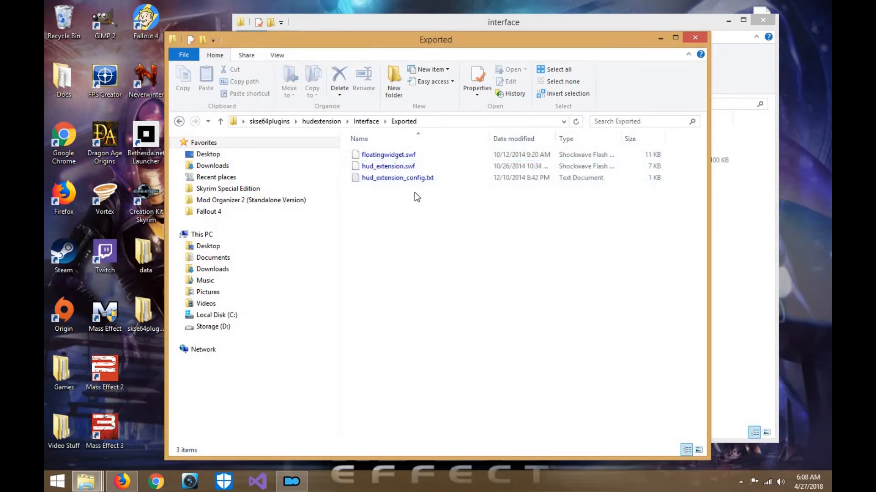
{"action": "key", "text": "ctrl+a"}
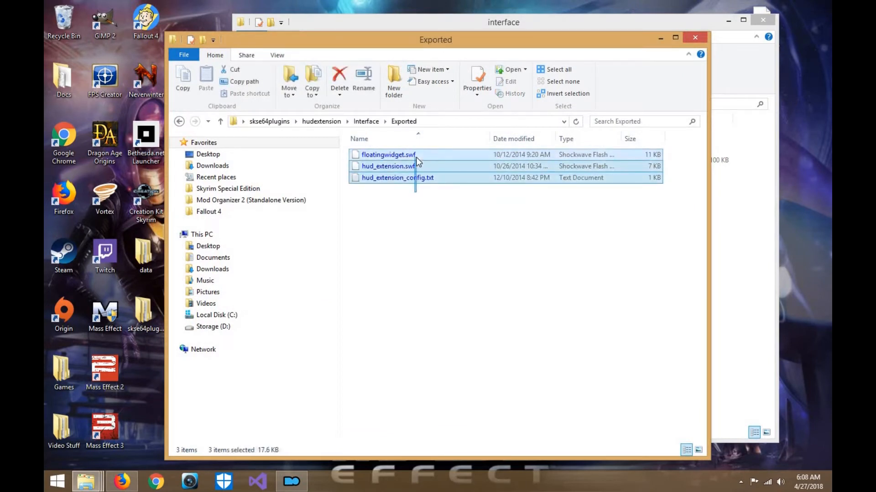
{"action": "left_click", "coordinate": [179, 122]}
{"action": "left_click", "coordinate": [180, 121]}
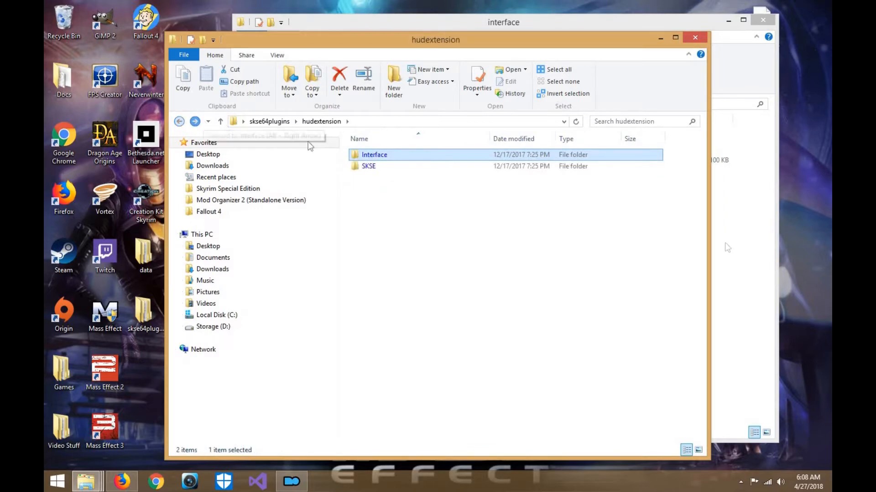
{"action": "left_click", "coordinate": [195, 122]}
- Place both folder windows side by side, move the Exported folder from hudextension\Interface into data\interface, and open it there
{"action": "left_click", "coordinate": [753, 251]}
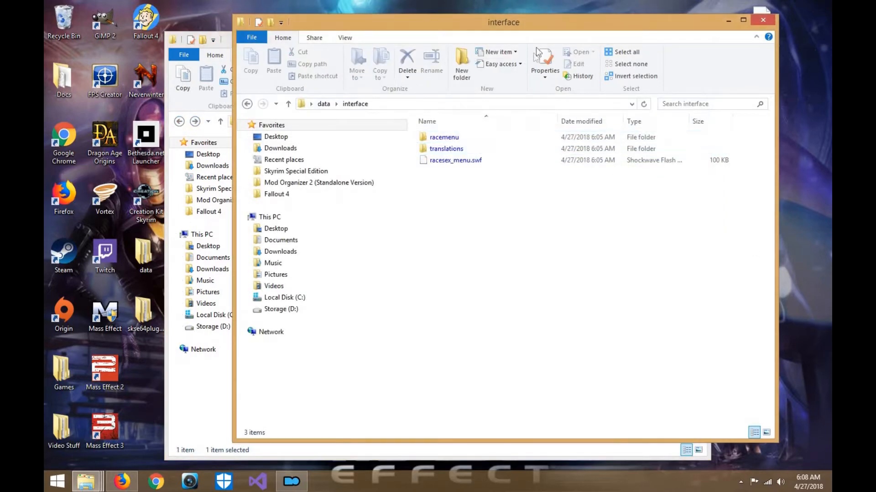
{"action": "left_click_drag", "start_coordinate": [626, 36], "coordinate": [730, 46]}
{"action": "left_click_drag", "start_coordinate": [275, 38], "coordinate": [155, 49]}
{"action": "left_click", "coordinate": [60, 131]}
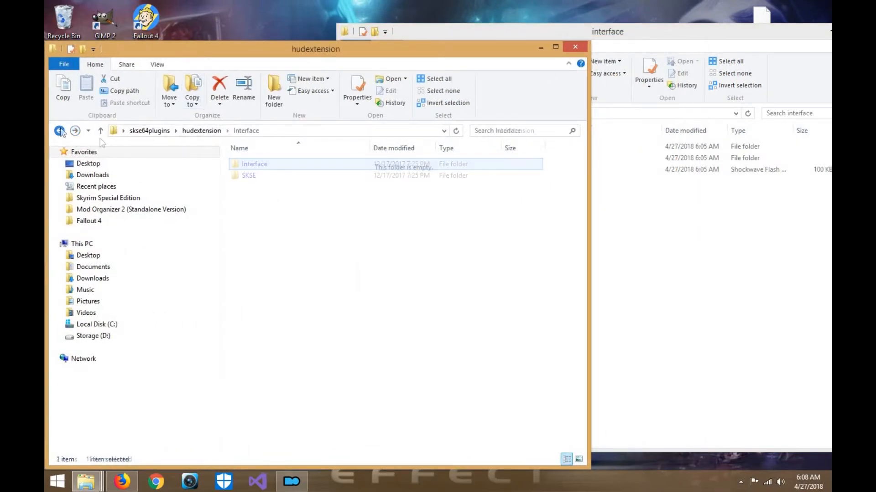
{"action": "double_click", "coordinate": [267, 170]}
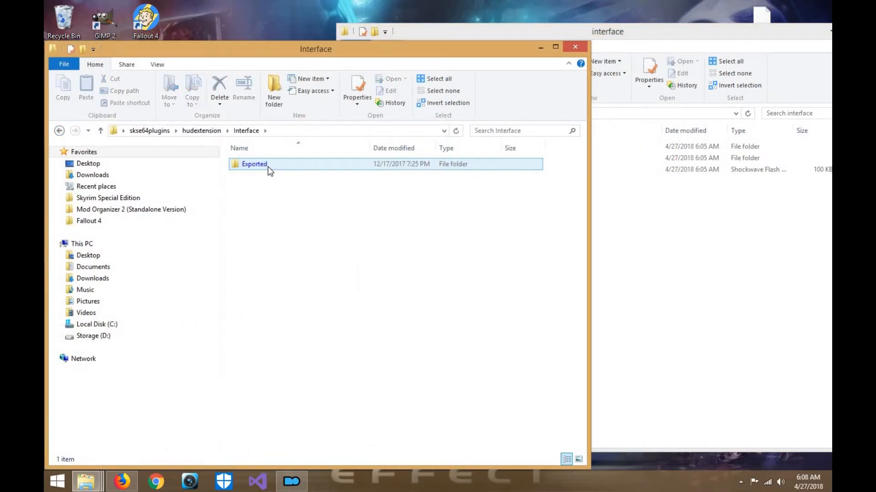
{"action": "double_click", "coordinate": [268, 166]}
{"action": "left_click_drag", "start_coordinate": [274, 204], "coordinate": [283, 158]}
{"action": "left_click", "coordinate": [756, 266]}
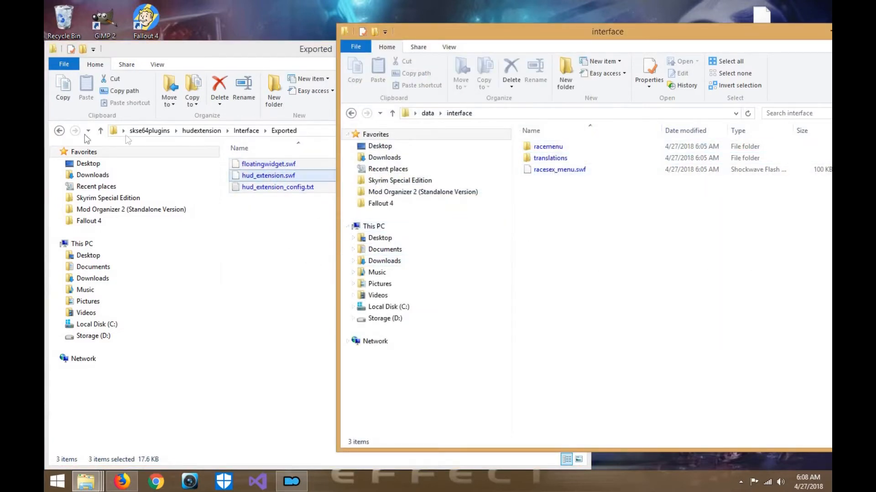
{"action": "left_click", "coordinate": [59, 131]}
{"action": "left_click_drag", "start_coordinate": [328, 165], "coordinate": [624, 270]}
{"action": "double_click", "coordinate": [557, 147]}
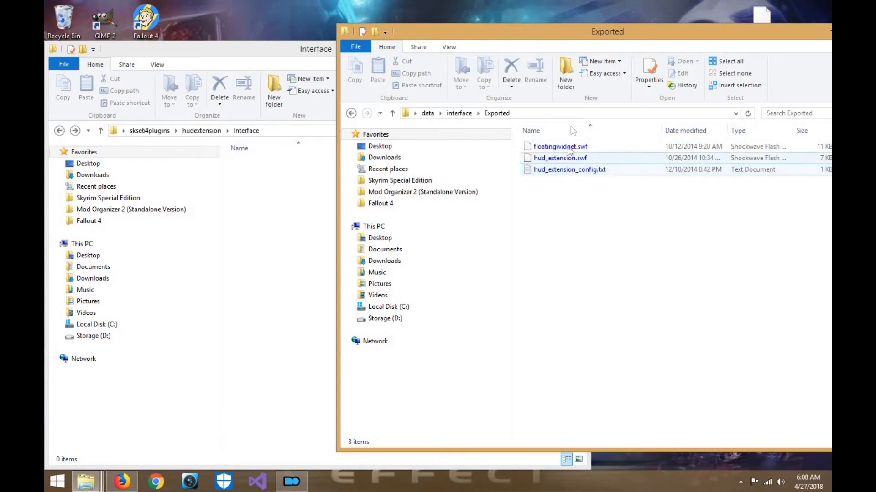
- Open the SKSE\Plugins folder inside skse64plugins\hudextension
{"action": "left_click", "coordinate": [276, 207]}
{"action": "left_click", "coordinate": [60, 131]}
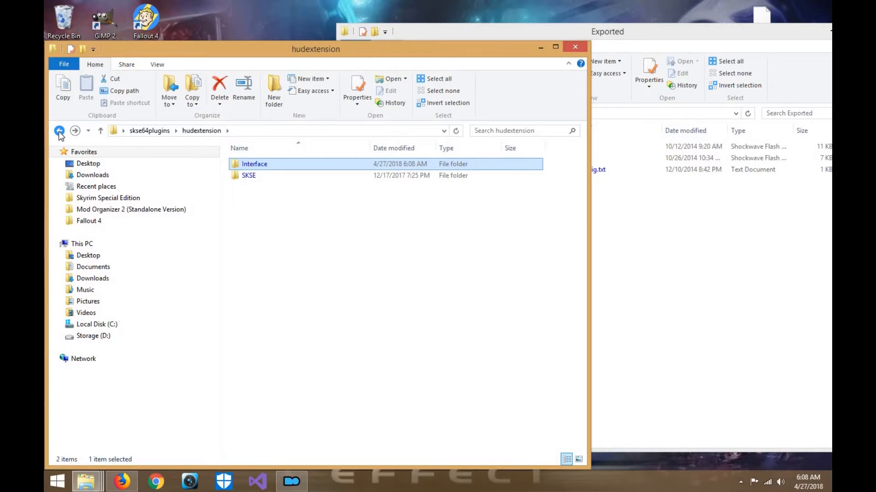
{"action": "left_click", "coordinate": [62, 133]}
{"action": "left_click", "coordinate": [76, 132]}
{"action": "double_click", "coordinate": [262, 174]}
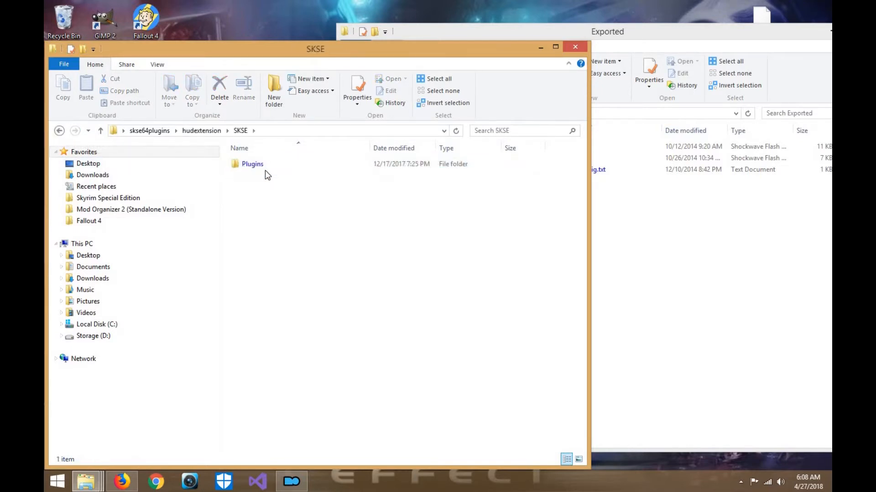
{"action": "double_click", "coordinate": [267, 165]}
{"action": "left_click", "coordinate": [266, 164]}
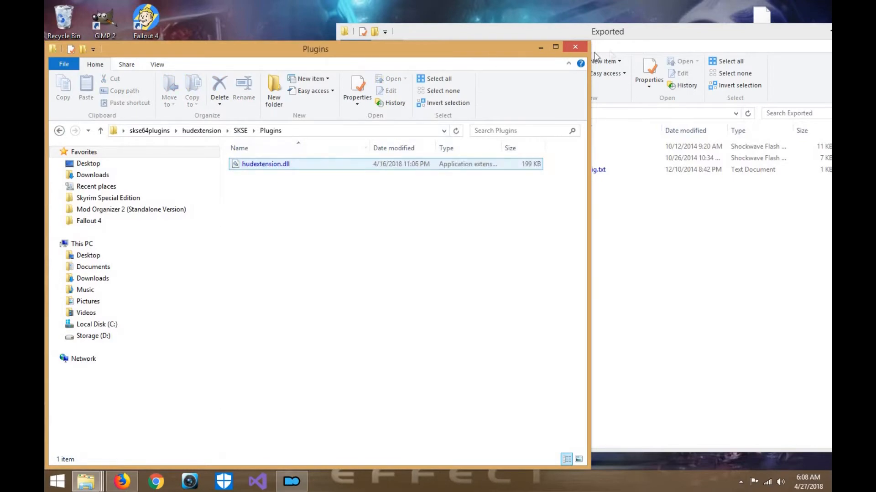
{"action": "left_click", "coordinate": [608, 41]}
{"action": "left_click_drag", "start_coordinate": [279, 55], "coordinate": [482, 15]}
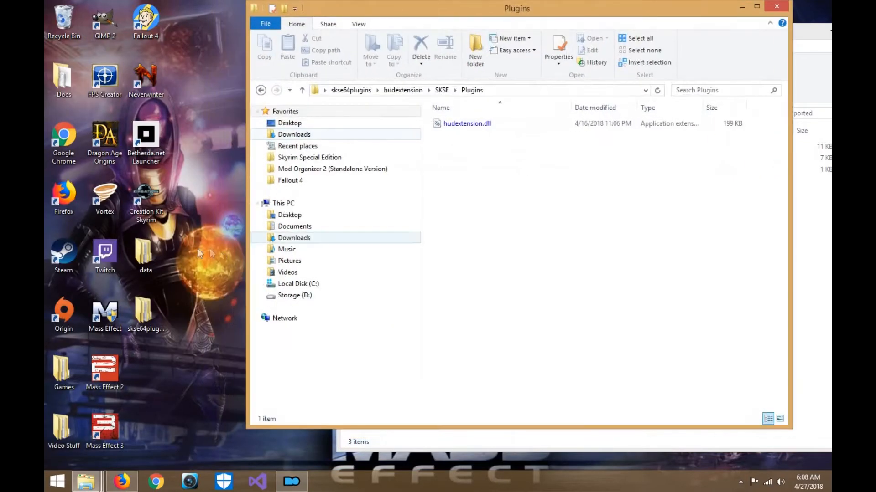
{"action": "double_click", "coordinate": [144, 315]}
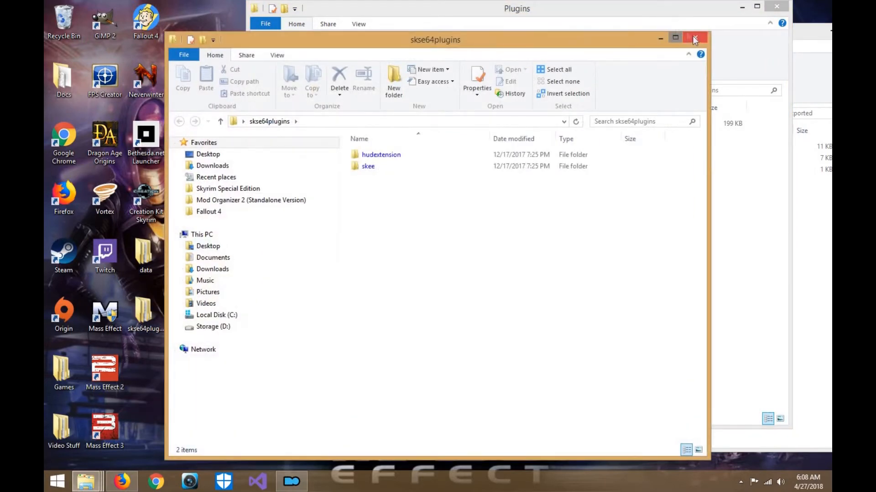
{"action": "left_click", "coordinate": [694, 39]}
{"action": "left_click_drag", "start_coordinate": [660, 14], "coordinate": [742, 104]}
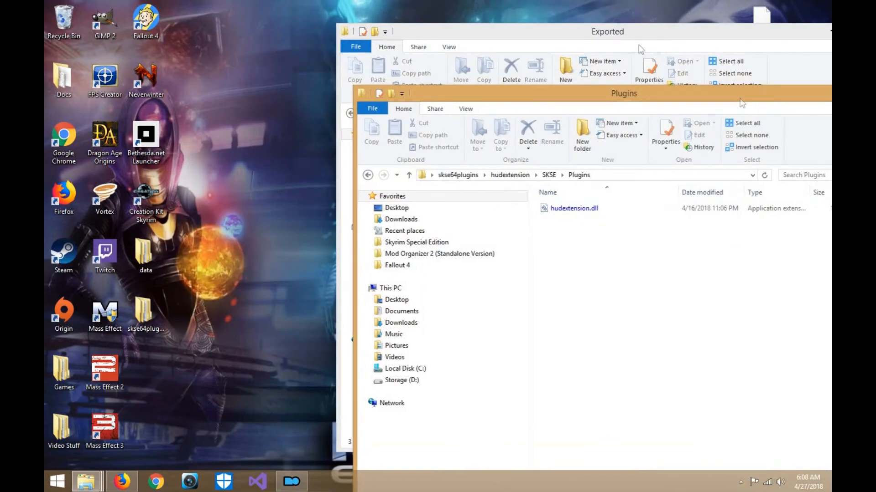
{"action": "left_click_drag", "start_coordinate": [587, 36], "coordinate": [289, 197]}
{"action": "left_click_drag", "start_coordinate": [546, 98], "coordinate": [590, 192]}
{"action": "left_click_drag", "start_coordinate": [588, 307], "coordinate": [443, 148]}
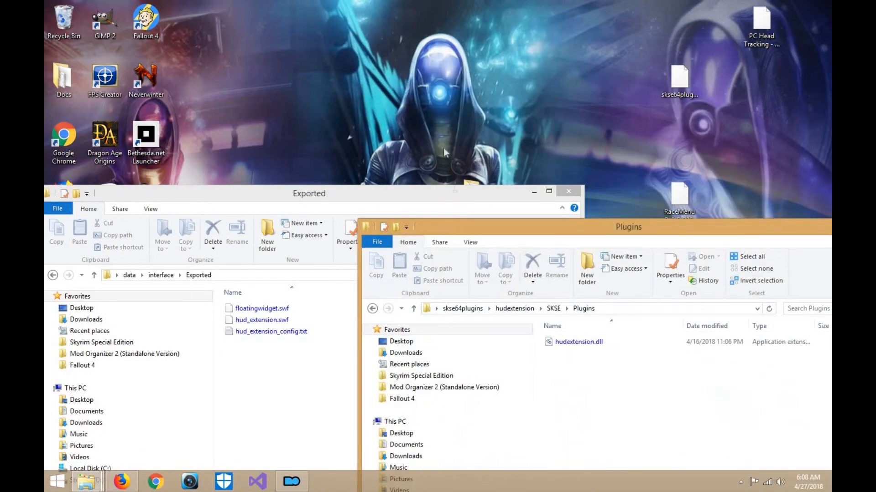
{"action": "left_click_drag", "start_coordinate": [460, 189], "coordinate": [217, 169]}
{"action": "left_click_drag", "start_coordinate": [303, 218], "coordinate": [497, 3]}
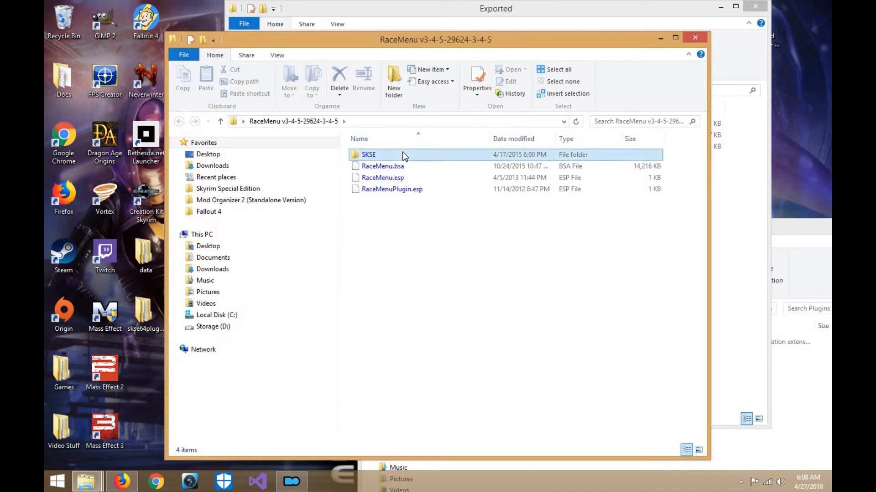
{"action": "double_click", "coordinate": [404, 155]}
{"action": "double_click", "coordinate": [404, 154]}
- Close the Exported window and move hudextension.dll from hudextension\SKSE\Plugins into the RaceMenu folder's SKSE\Plugins
{"action": "left_click_drag", "start_coordinate": [454, 42], "coordinate": [596, 67]}
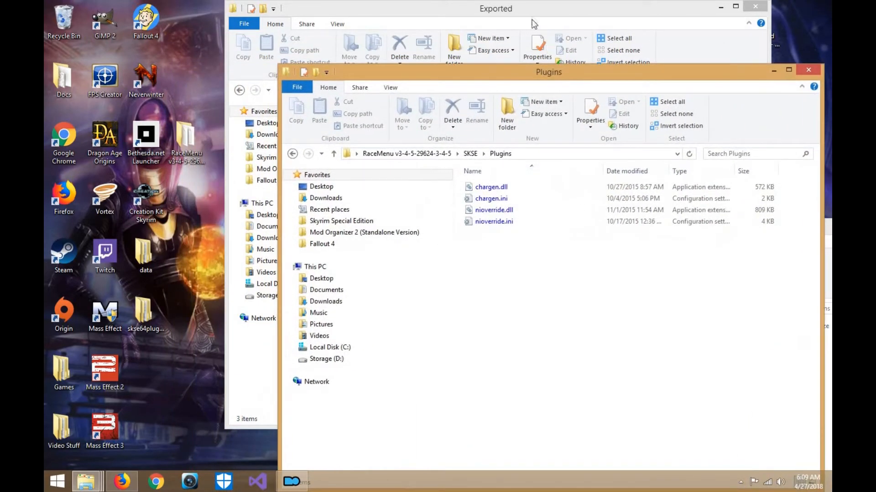
{"action": "left_click_drag", "start_coordinate": [443, 24], "coordinate": [217, 28]}
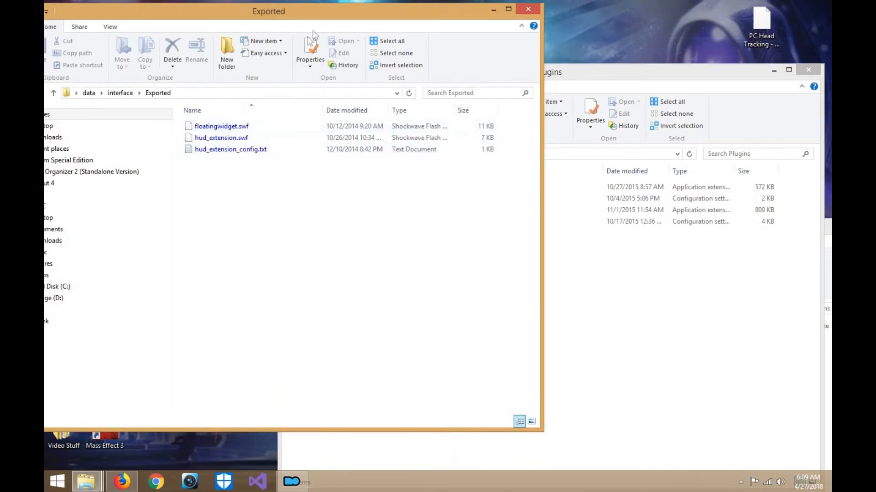
{"action": "left_click_drag", "start_coordinate": [331, 20], "coordinate": [381, 18]}
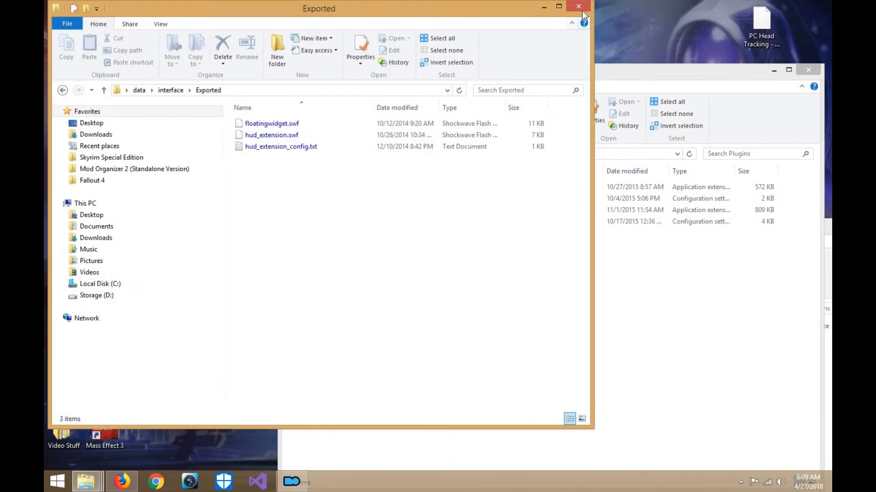
{"action": "left_click", "coordinate": [582, 10]}
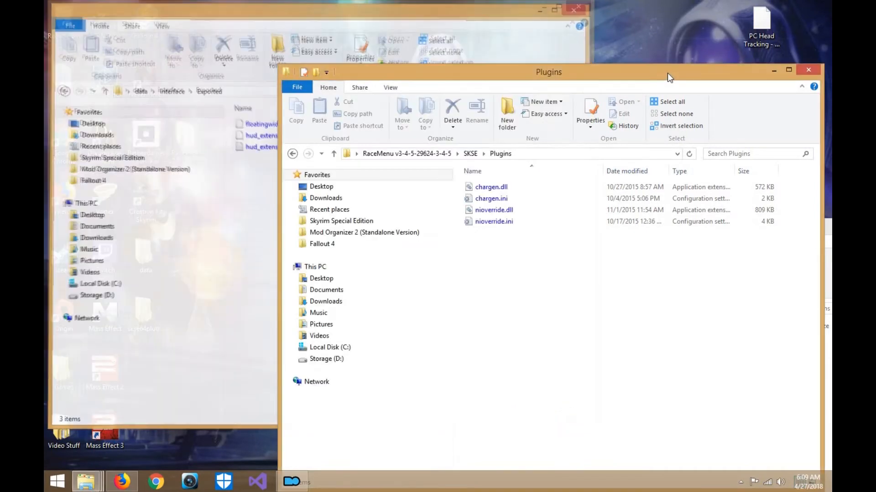
{"action": "left_click_drag", "start_coordinate": [667, 72], "coordinate": [384, 8]}
{"action": "left_click_drag", "start_coordinate": [658, 228], "coordinate": [645, 80]}
{"action": "left_click_drag", "start_coordinate": [564, 194], "coordinate": [202, 229]}
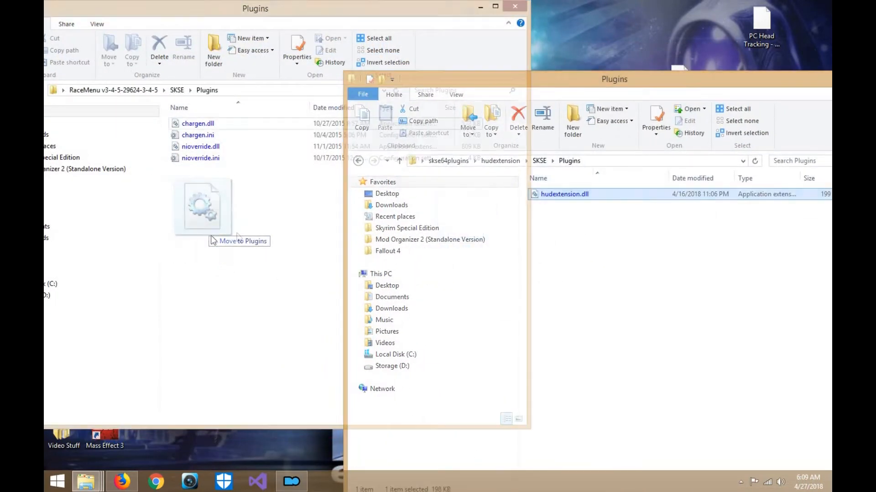
{"action": "left_click", "coordinate": [566, 269]}
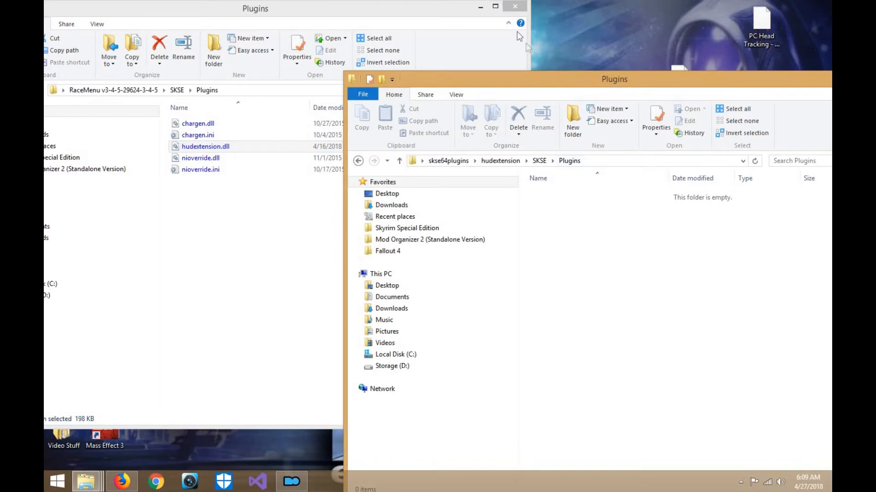
- Delete nioverride.dll, nioverride.ini, chargen.dll and chargen.ini from the RaceMenu folder's SKSE\Plugins
{"action": "left_click_drag", "start_coordinate": [517, 32], "coordinate": [510, 21]}
{"action": "left_click_drag", "start_coordinate": [184, 13], "coordinate": [237, 22]}
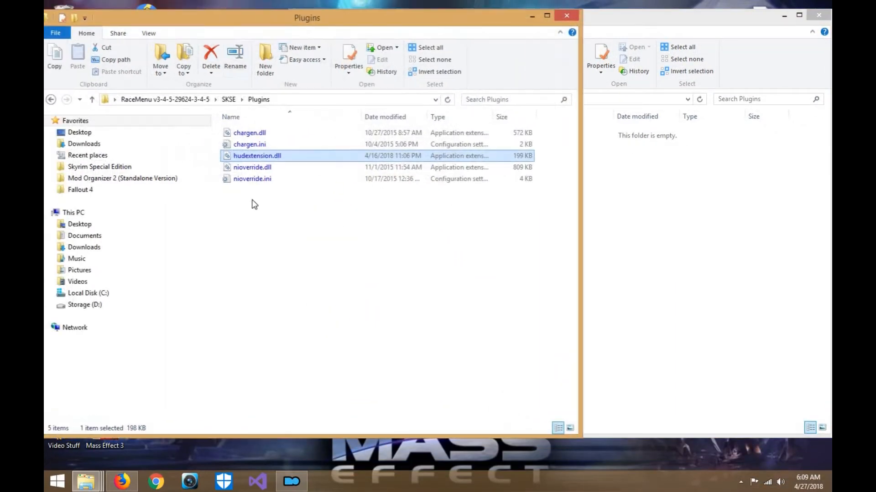
{"action": "left_click", "coordinate": [263, 178]}
{"action": "left_click", "coordinate": [264, 167], "text": "shift"}
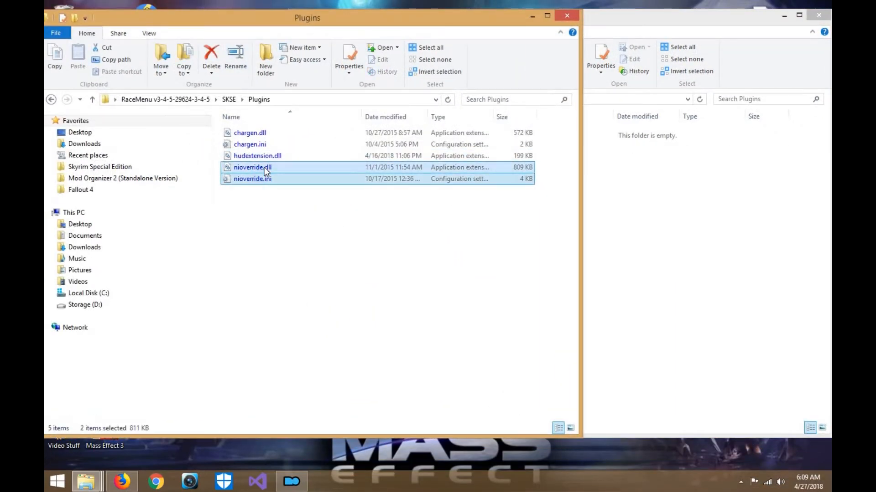
{"action": "key", "text": "Delete"}
{"action": "left_click_drag", "start_coordinate": [218, 128], "coordinate": [239, 141]}
{"action": "key", "text": "Delete"}
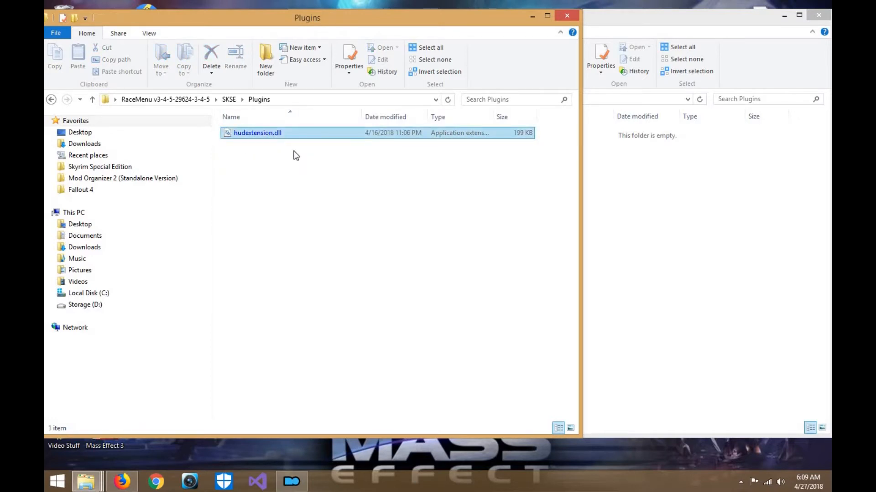
- Return to the skse64plugins folder in the other window and open skee\SKSE\Plugins
{"action": "left_click", "coordinate": [699, 257]}
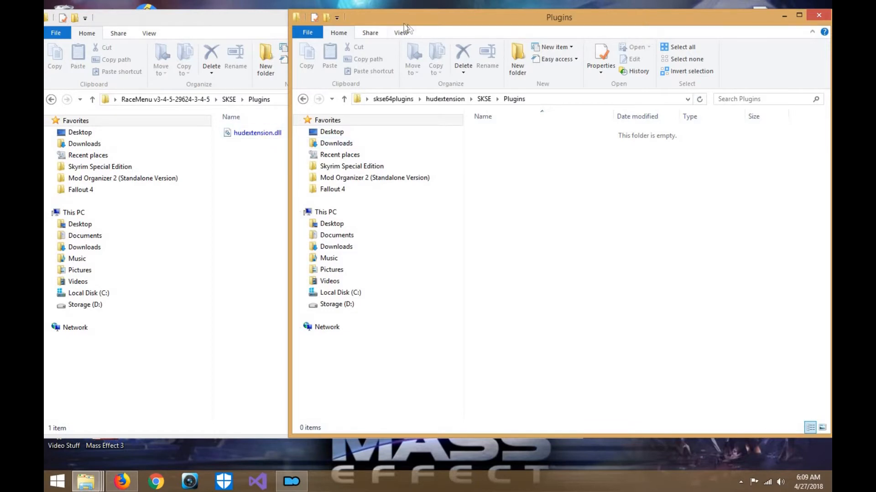
{"action": "left_click_drag", "start_coordinate": [405, 22], "coordinate": [327, 104]}
{"action": "left_click", "coordinate": [298, 98]}
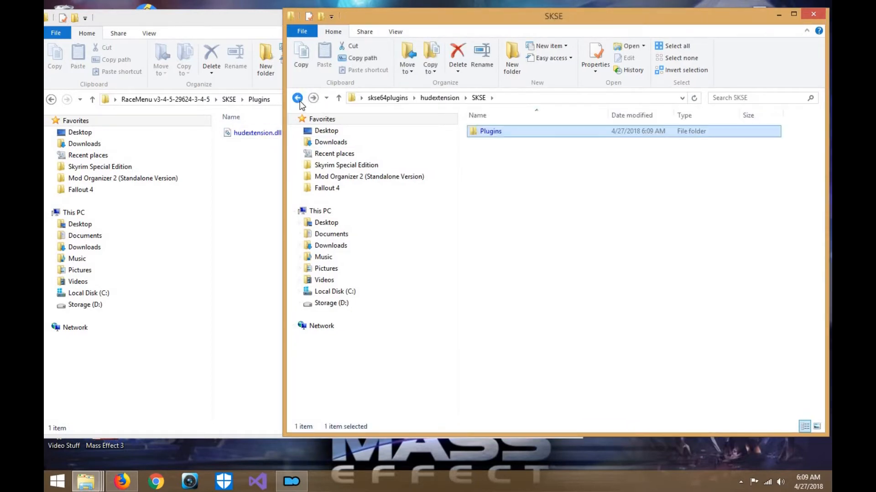
{"action": "left_click", "coordinate": [298, 101]}
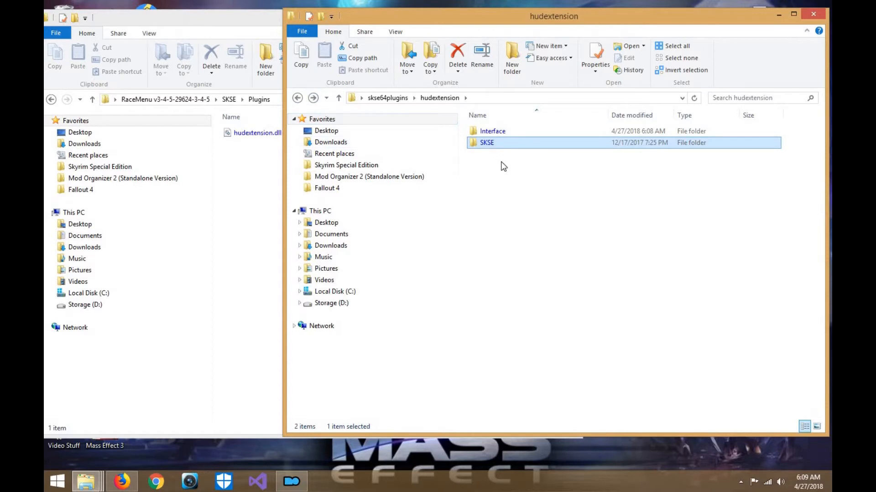
{"action": "left_click", "coordinate": [298, 98]}
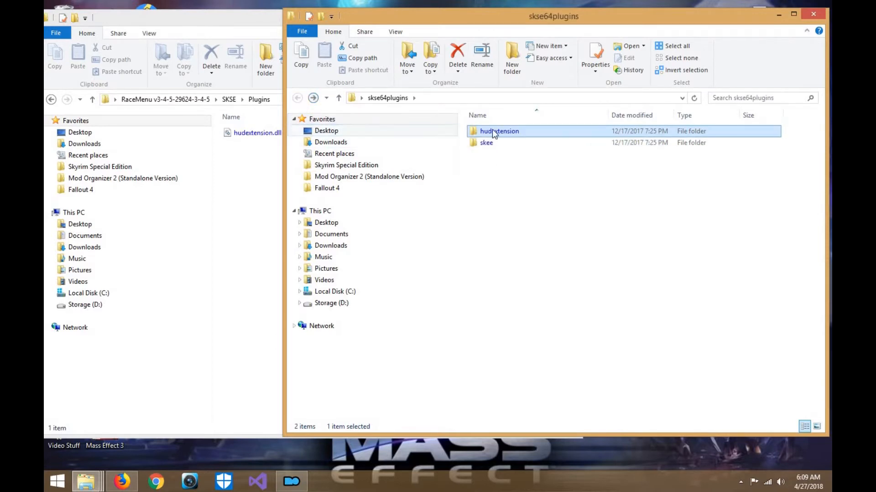
{"action": "double_click", "coordinate": [487, 142]}
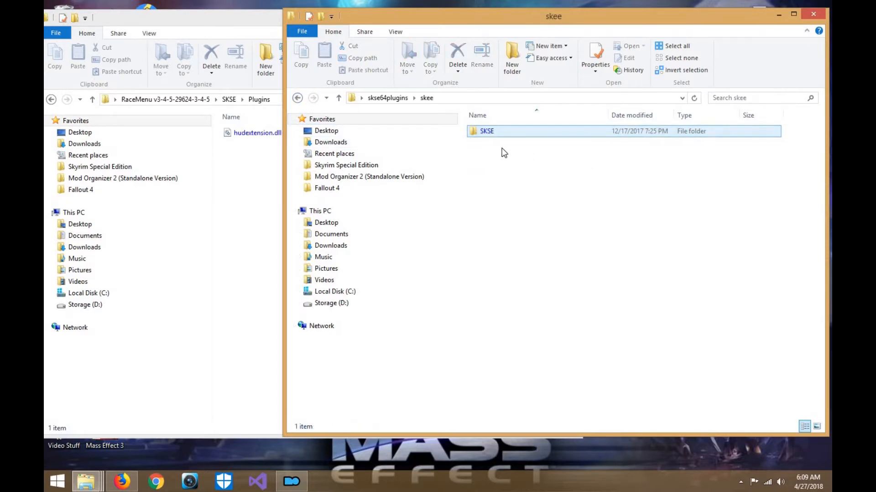
{"action": "double_click", "coordinate": [502, 133]}
{"action": "double_click", "coordinate": [502, 133]}
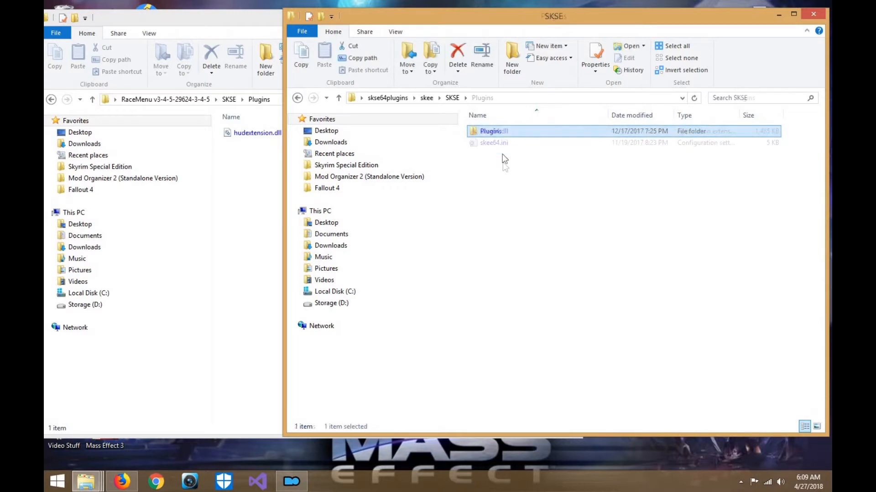
- Rename skee64.dll in skee\SKSE\Plugins as skse64.dll
{"action": "left_click_drag", "start_coordinate": [503, 166], "coordinate": [495, 130]}
{"action": "right_click", "coordinate": [495, 131]}
{"action": "left_click", "coordinate": [497, 131]}
{"action": "right_click", "coordinate": [498, 133]}
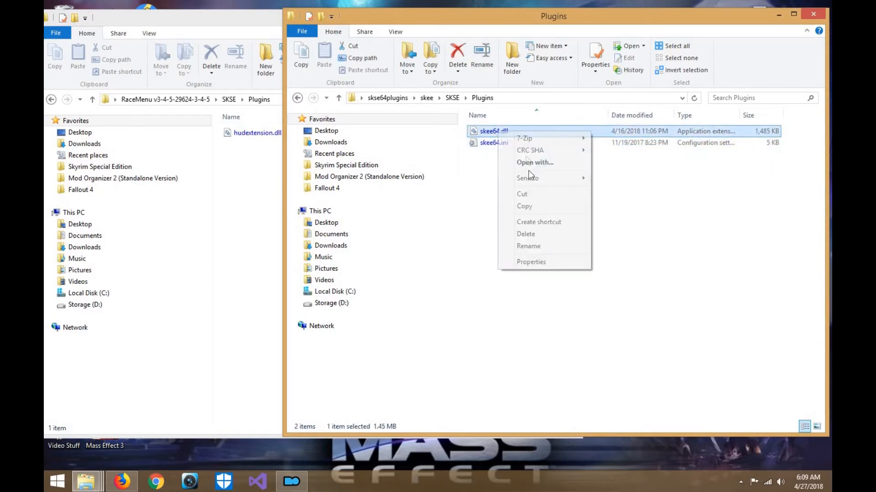
{"action": "left_click", "coordinate": [538, 245]}
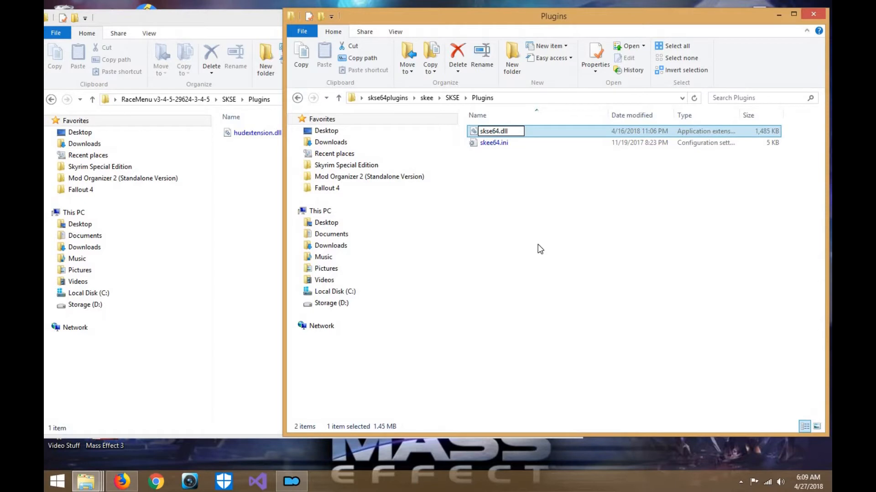
{"action": "type", "text": "skse64"}
{"action": "key", "text": "Return"}
- Rename skee64.ini in skee\SKSE\Plugins as skse64.ini
{"action": "right_click", "coordinate": [514, 133]}
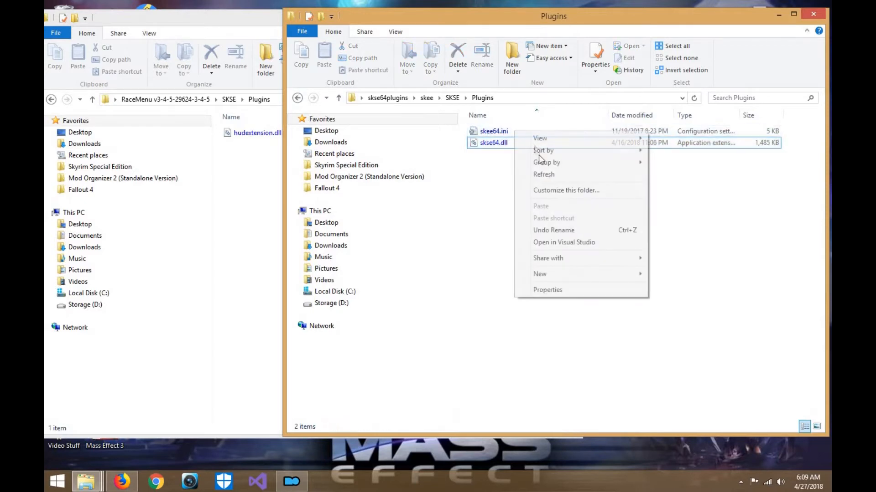
{"action": "key", "text": "Escape"}
{"action": "left_click", "coordinate": [501, 133]}
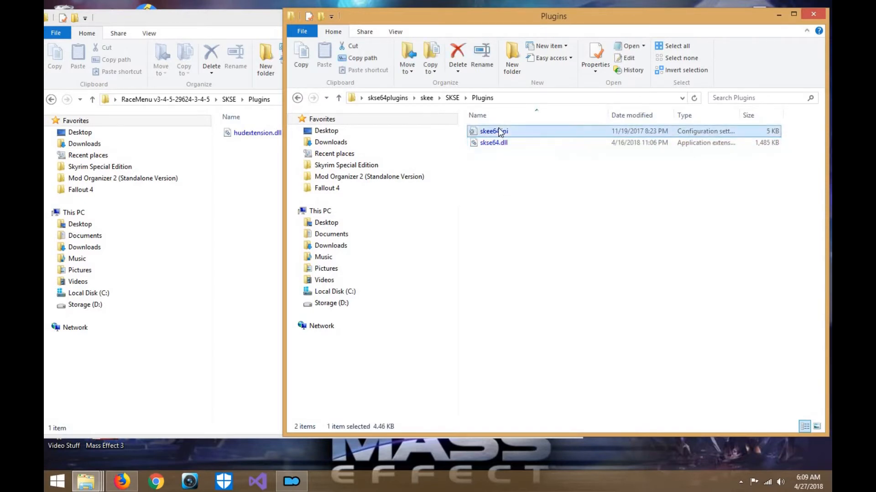
{"action": "right_click", "coordinate": [498, 132]}
{"action": "left_click", "coordinate": [541, 279]}
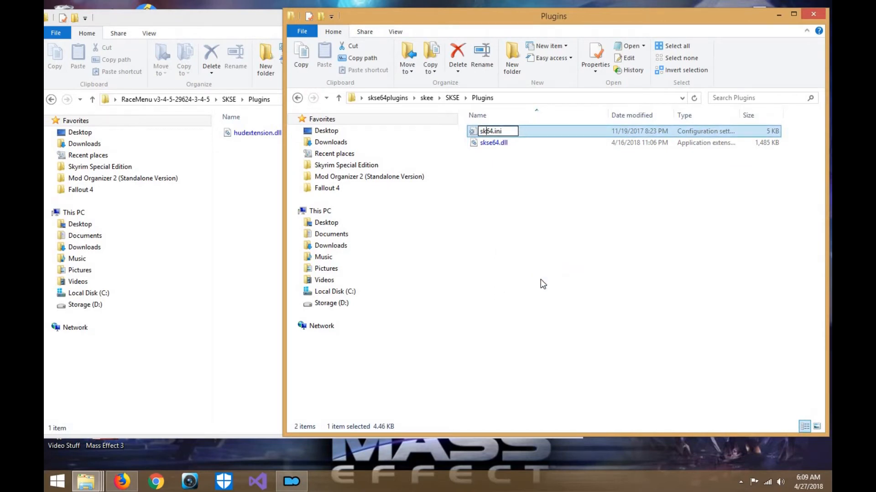
{"action": "key", "text": "Return"}
- Move skse64.dll and skse64.ini into the RaceMenu folder's SKSE\Plugins and close the emptied skee window
{"action": "left_click_drag", "start_coordinate": [505, 167], "coordinate": [500, 131]}
{"action": "left_click_drag", "start_coordinate": [500, 131], "coordinate": [249, 213]}
{"action": "left_click_drag", "start_coordinate": [249, 212], "coordinate": [248, 212]}
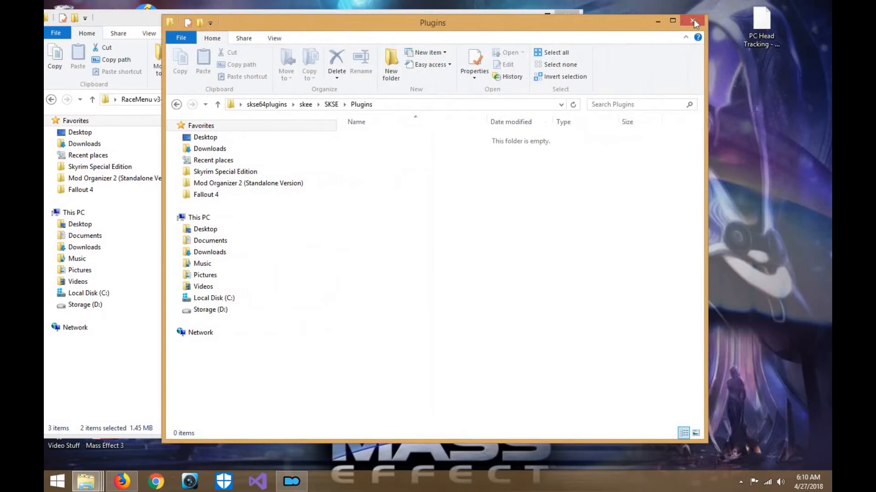
{"action": "left_click", "coordinate": [693, 18]}
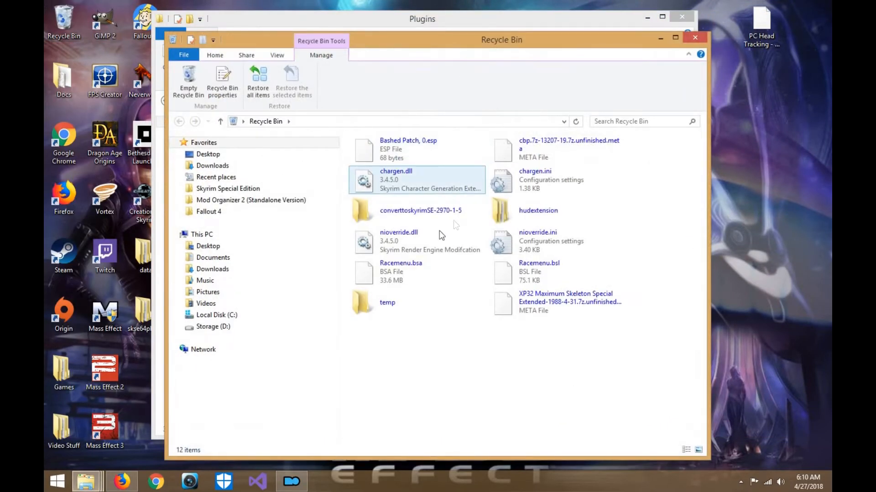
- Review the deleted chargen and nioverride files in the Recycle Bin, close it, and check the RaceMenu folder's top level and SKSE folder
{"action": "left_click", "coordinate": [424, 242]}
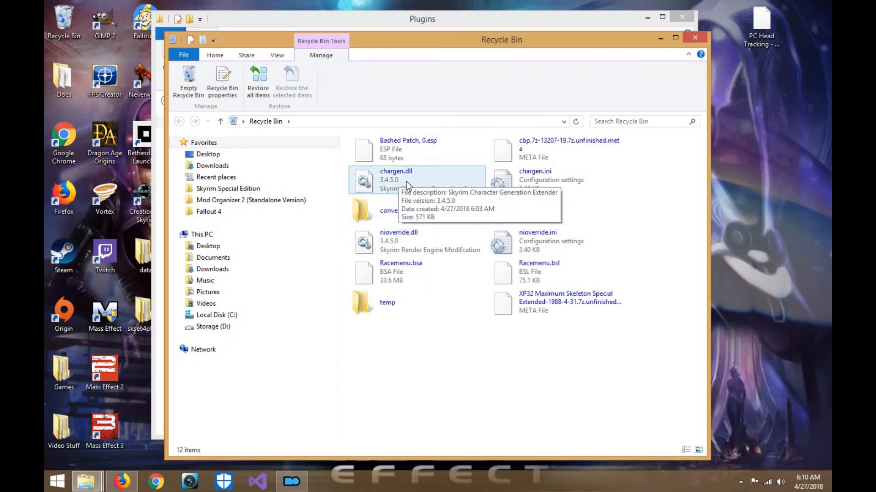
{"action": "left_click", "coordinate": [693, 36]}
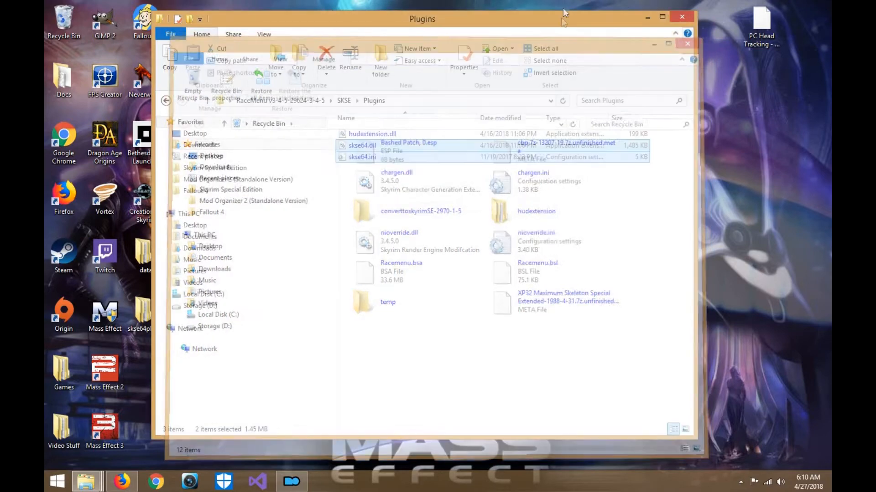
{"action": "left_click", "coordinate": [169, 104]}
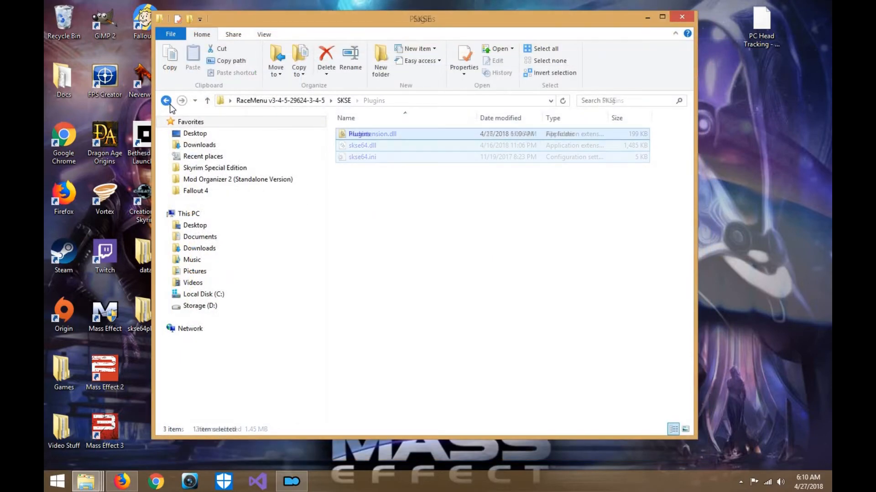
{"action": "left_click", "coordinate": [170, 104]}
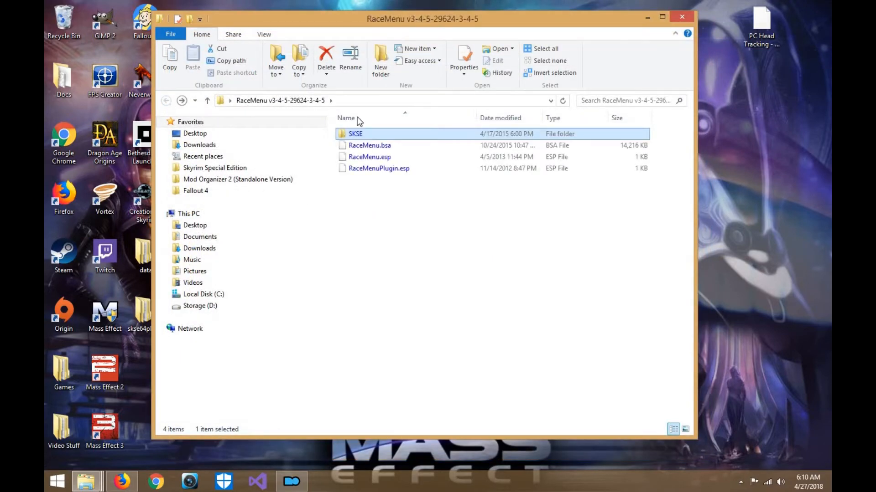
{"action": "double_click", "coordinate": [376, 132]}
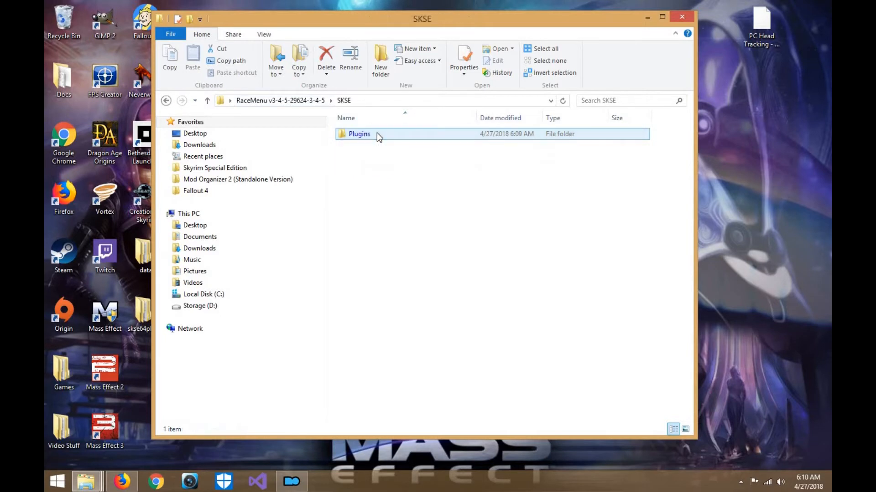
- Check the contents of the RaceMenu folder's SKSE\Plugins subfolder and return to the folder's top level
{"action": "double_click", "coordinate": [377, 134]}
{"action": "left_click", "coordinate": [165, 102]}
{"action": "left_click", "coordinate": [164, 102]}
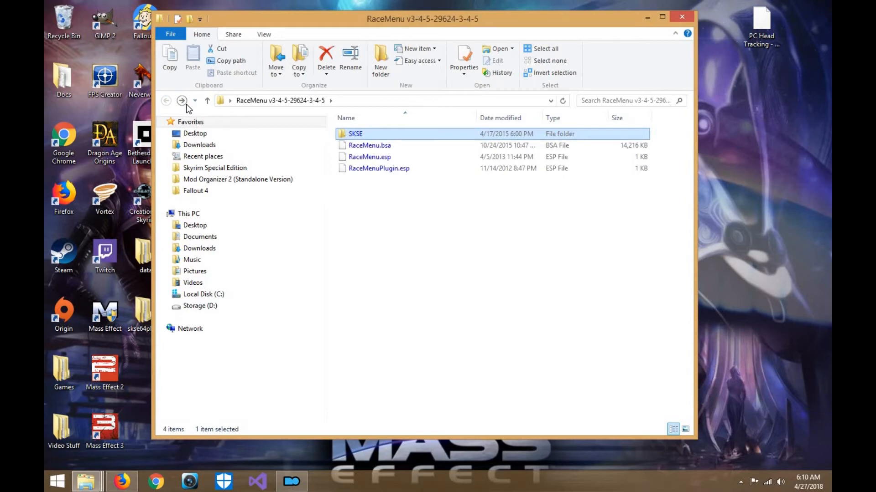
{"action": "left_click", "coordinate": [186, 104]}
{"action": "left_click", "coordinate": [186, 104]}
{"action": "left_click", "coordinate": [165, 101]}
{"action": "left_click", "coordinate": [166, 101]}
{"action": "left_click_drag", "start_coordinate": [437, 30], "coordinate": [492, 19]}
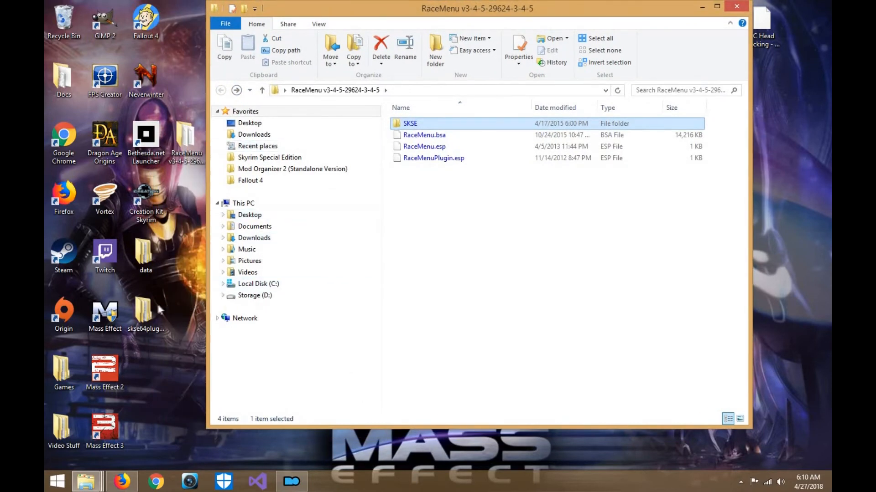
- Open the desktop's data folder and check its interface subfolders, including Exported and racemenu
{"action": "double_click", "coordinate": [149, 268]}
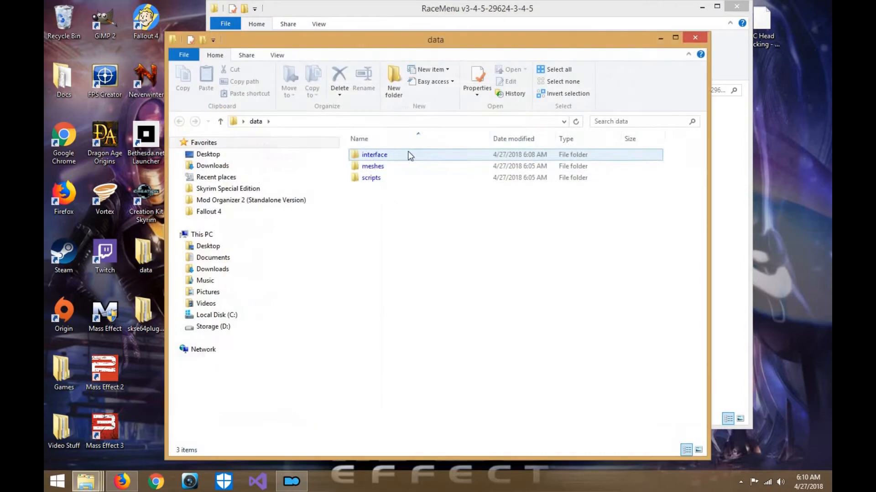
{"action": "double_click", "coordinate": [407, 157]}
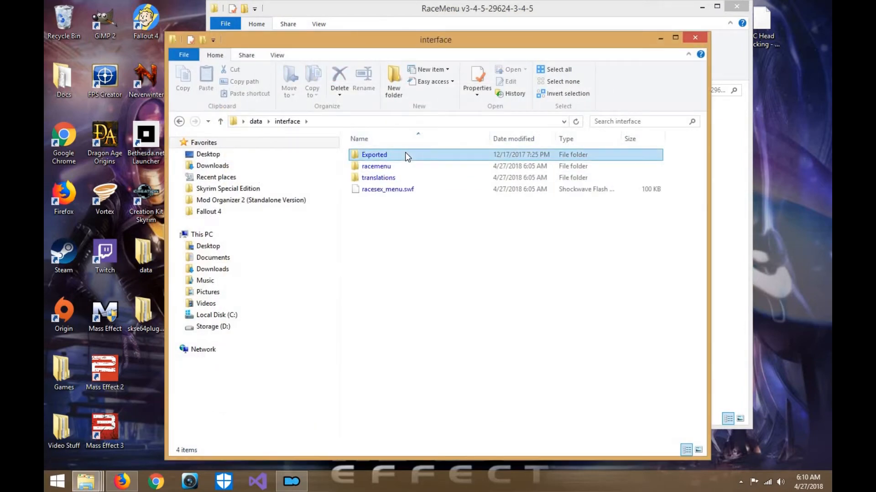
{"action": "double_click", "coordinate": [407, 157]}
{"action": "key", "text": "BackSpace"}
{"action": "double_click", "coordinate": [370, 166]}
{"action": "left_click", "coordinate": [178, 122]}
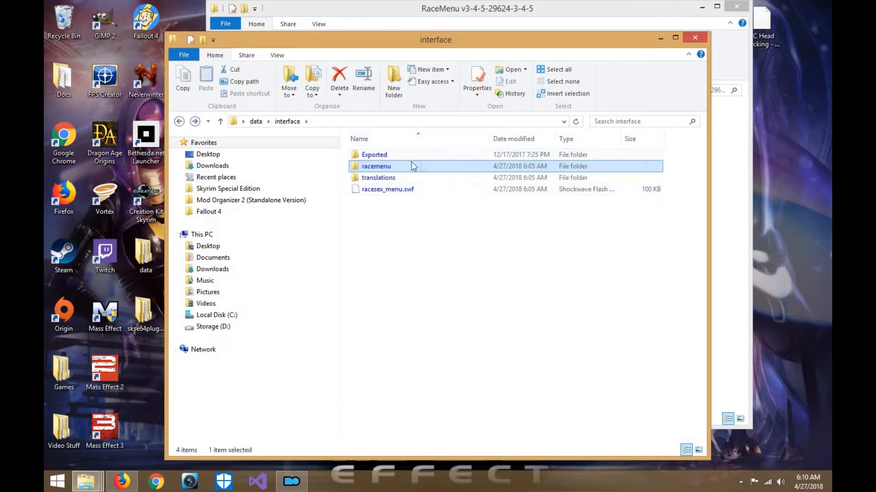
{"action": "left_click", "coordinate": [180, 123]}
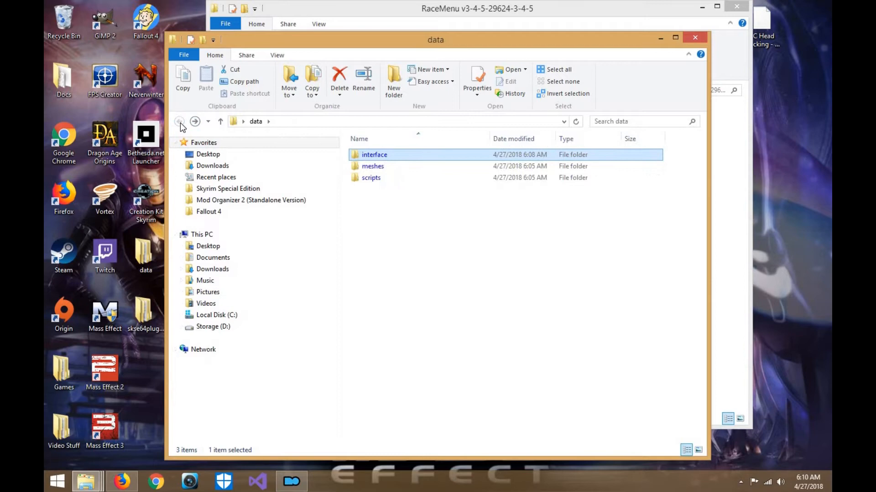
{"action": "left_click_drag", "start_coordinate": [550, 43], "coordinate": [553, 32]}
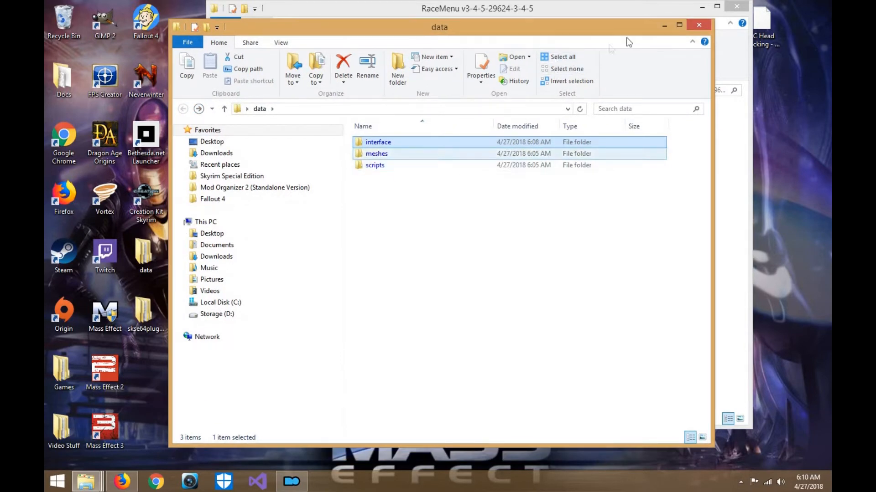
- Clear the RaceMenu and data windows away and move the RaceMenu and skse64plugins archives beside the other desktop icons
{"action": "left_click", "coordinate": [677, 14]}
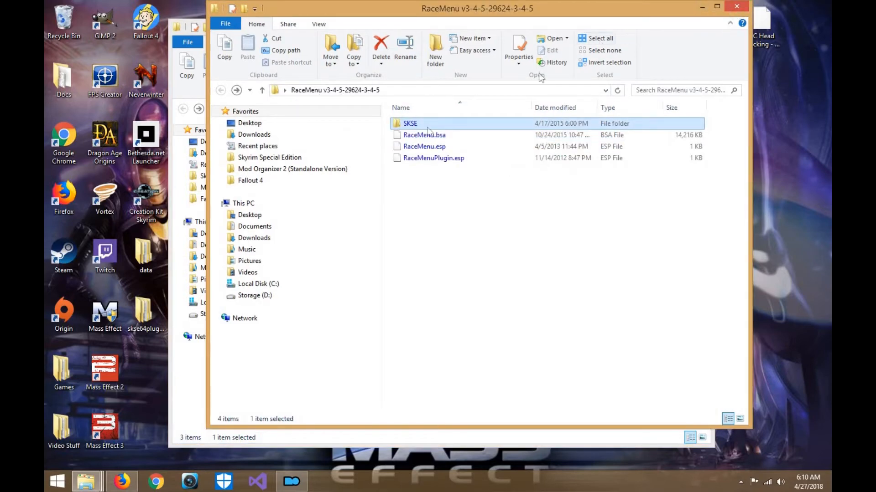
{"action": "left_click", "coordinate": [701, 9]}
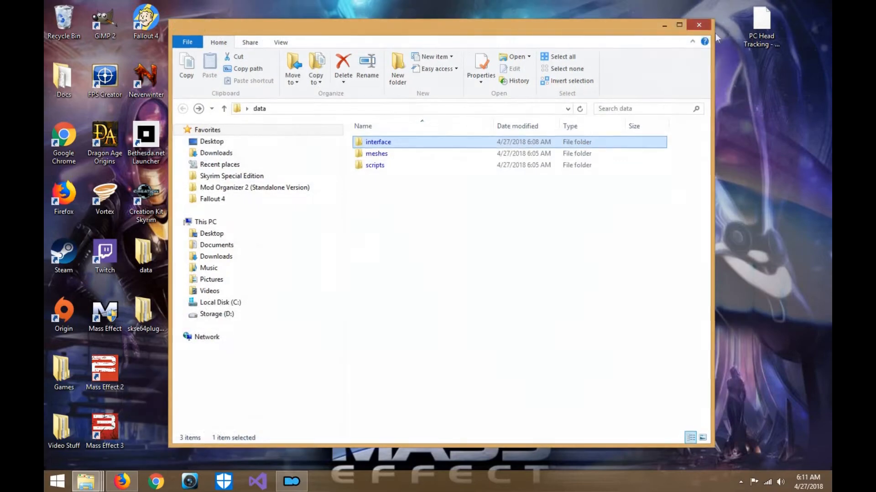
{"action": "left_click", "coordinate": [699, 27]}
{"action": "left_click", "coordinate": [680, 200]}
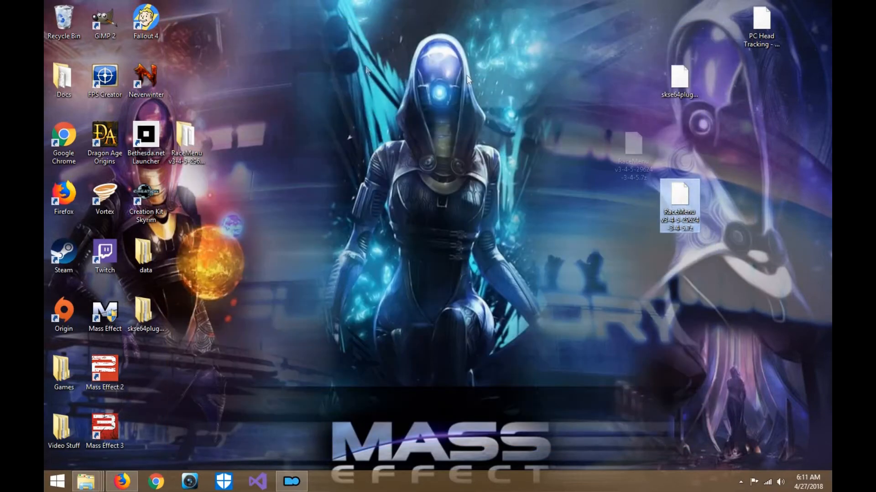
{"action": "left_click_drag", "start_coordinate": [466, 75], "coordinate": [227, 43]}
{"action": "left_click_drag", "start_coordinate": [677, 84], "coordinate": [308, 25]}
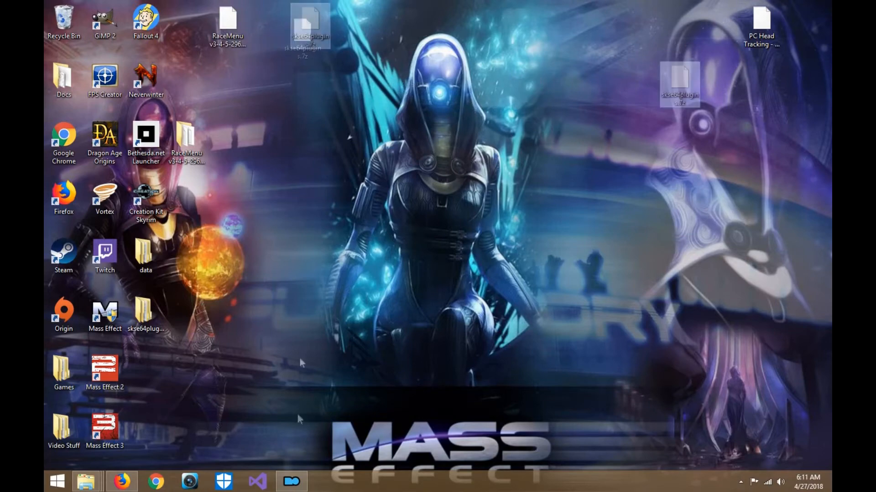
- Bring up the SSE NIF Optimizer and Archive folder windows and launch Archive.exe
{"action": "left_click", "coordinate": [123, 483]}
{"action": "left_click", "coordinate": [123, 483]}
{"action": "mouse_move", "coordinate": [91, 474]}
{"action": "left_click", "coordinate": [108, 430]}
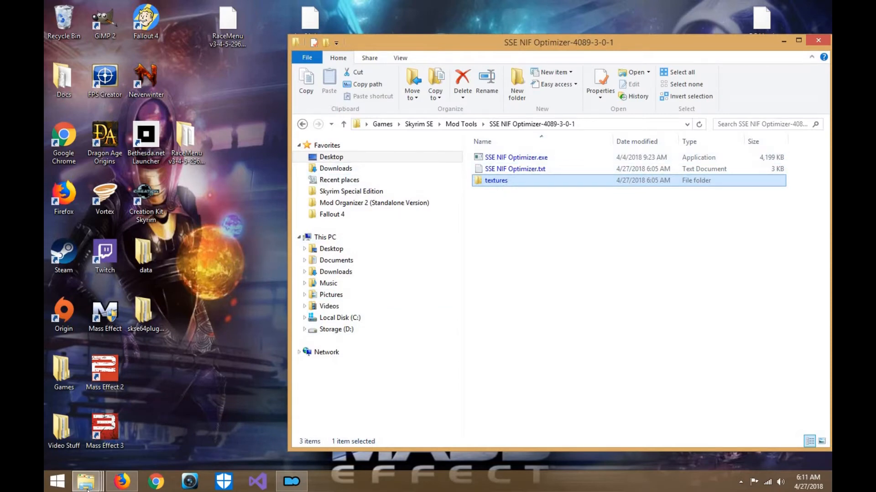
{"action": "mouse_move", "coordinate": [86, 482]}
{"action": "left_click", "coordinate": [221, 441]}
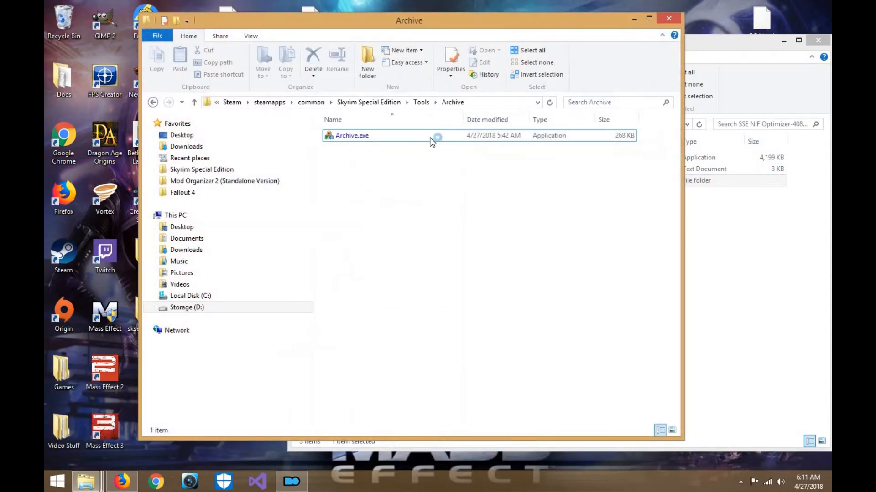
{"action": "double_click", "coordinate": [431, 141]}
- Add the desktop's data folder as a directory to the new archive
{"action": "left_click", "coordinate": [342, 92]}
{"action": "left_click", "coordinate": [342, 93]}
{"action": "left_click", "coordinate": [321, 93]}
{"action": "left_click", "coordinate": [351, 104]}
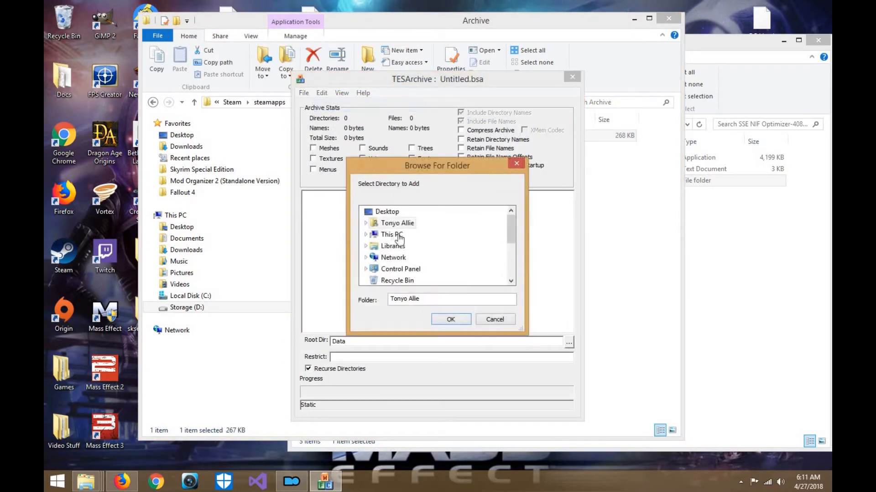
{"action": "left_click", "coordinate": [366, 222]}
{"action": "left_click", "coordinate": [365, 213]}
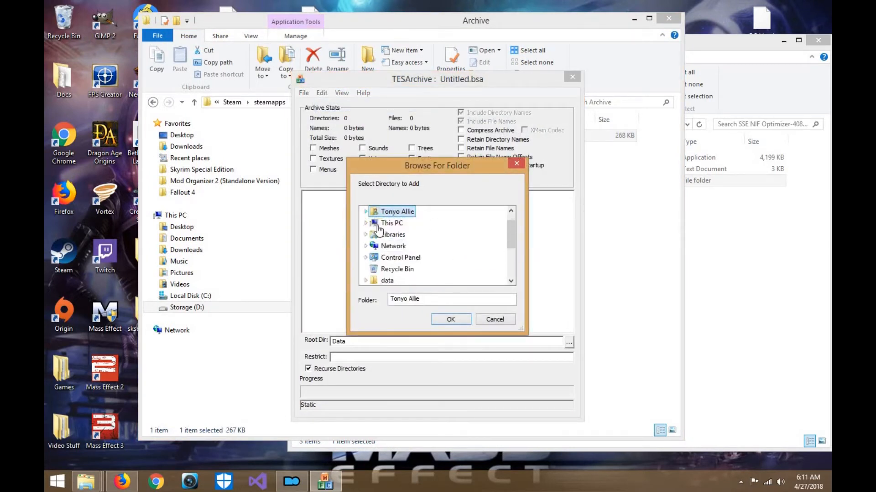
{"action": "double_click", "coordinate": [392, 223]}
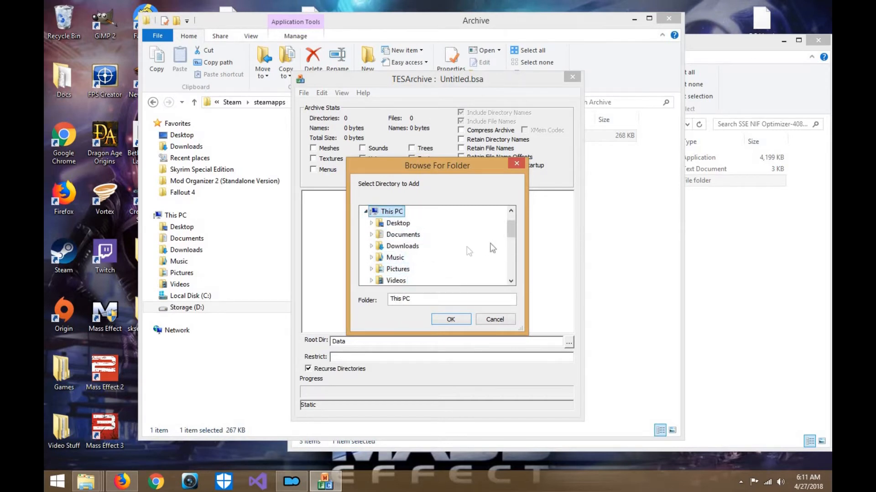
{"action": "double_click", "coordinate": [424, 224]}
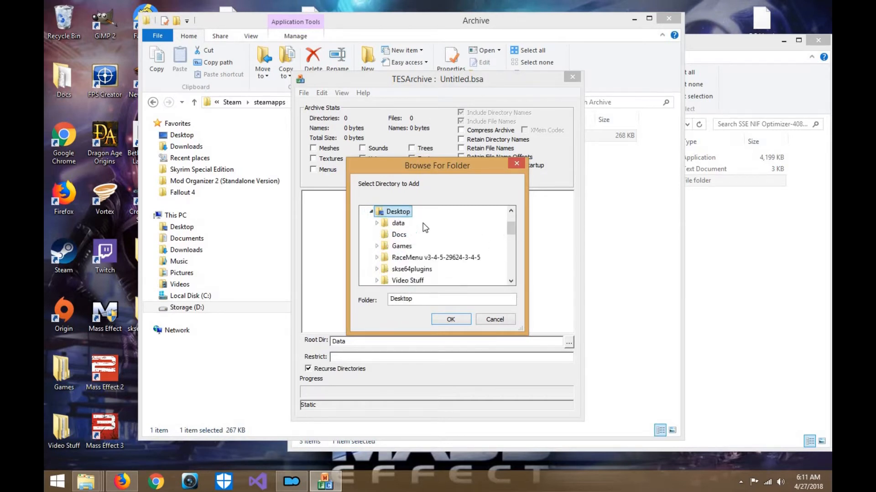
{"action": "double_click", "coordinate": [399, 224]}
{"action": "left_click", "coordinate": [450, 319]}
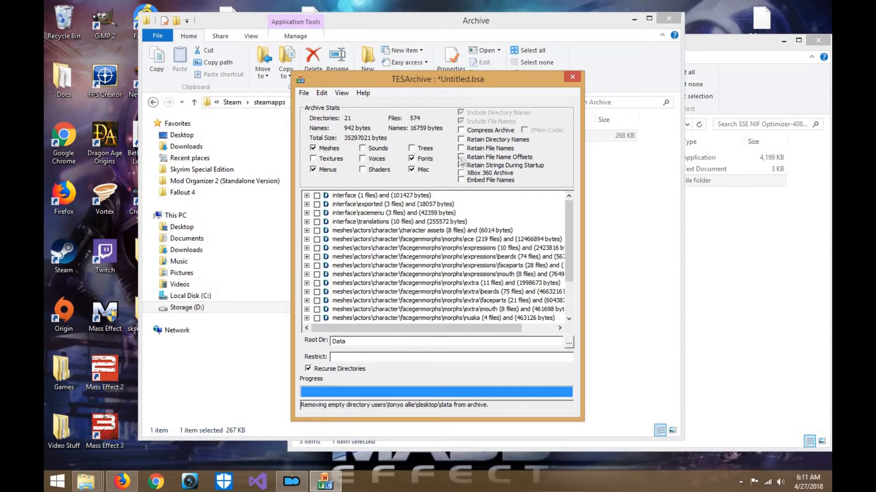
- Save the archive as racemenu in Skyrim Special Edition's Data folder with Retain File Names and Retain File Name Offsets enabled, and close the archiver
{"action": "left_click", "coordinate": [303, 93]}
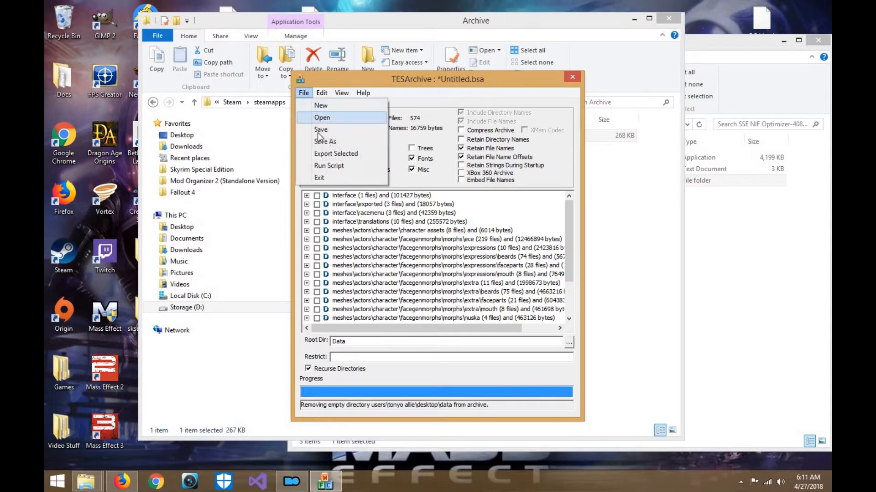
{"action": "left_click", "coordinate": [319, 138]}
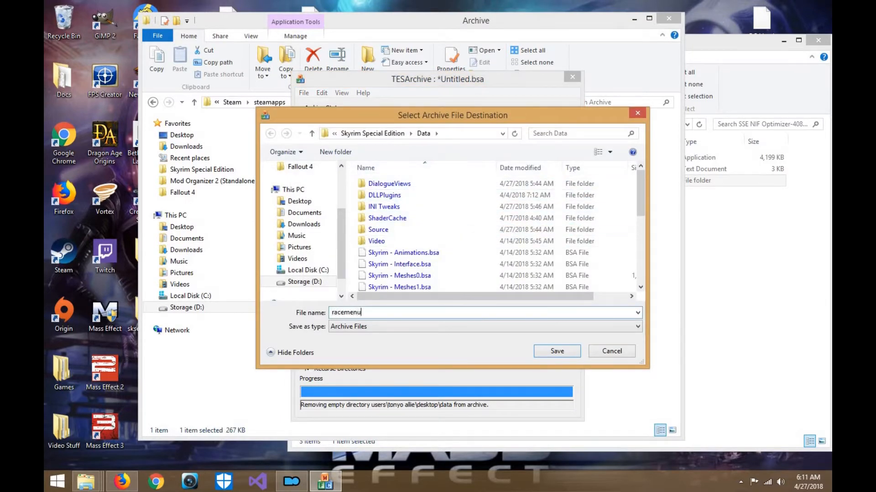
{"action": "left_click", "coordinate": [548, 354]}
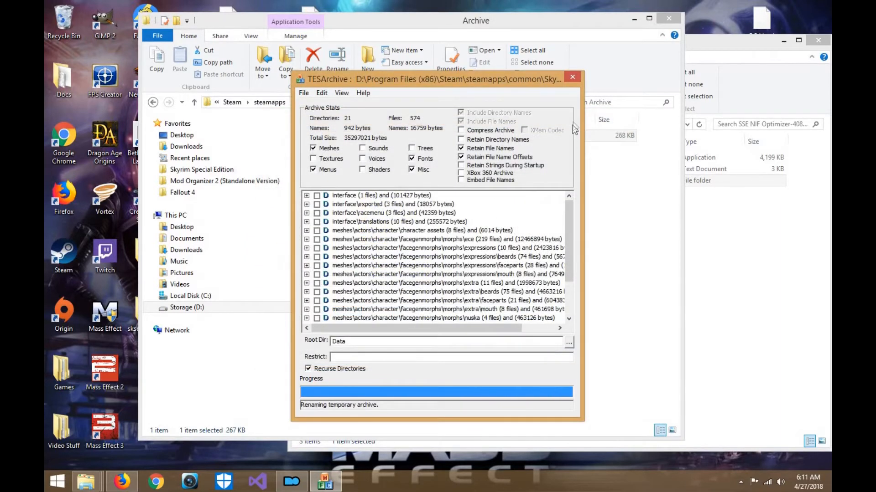
{"action": "left_click", "coordinate": [572, 78]}
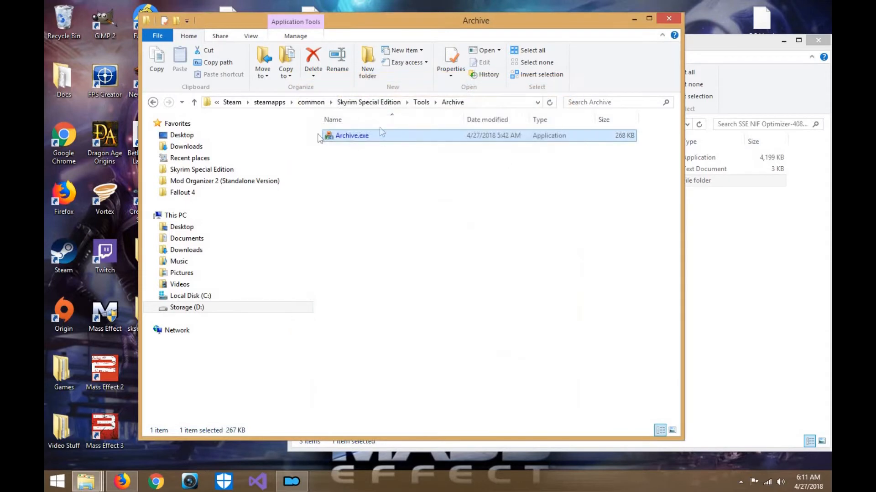
- Delete the interface, meshes and scripts folders from the data folder and move the textures folder there from the SSE NIF Optimizer folder
{"action": "left_click_drag", "start_coordinate": [331, 30], "coordinate": [388, 38]}
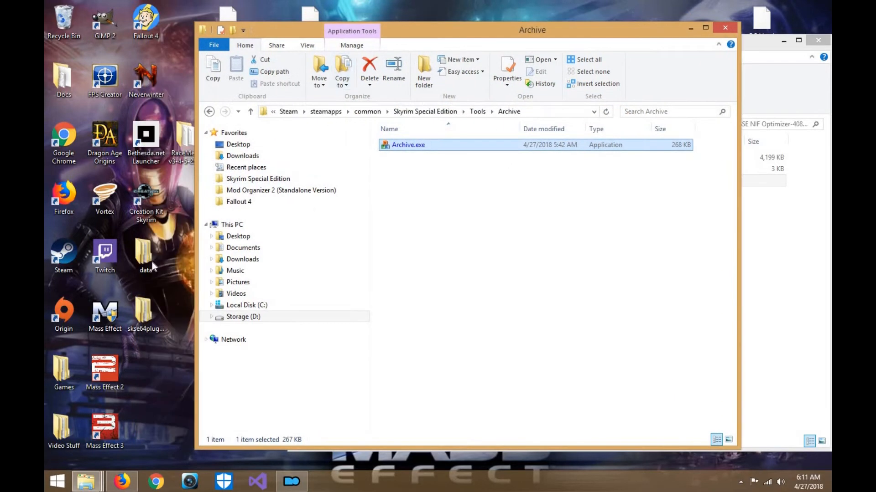
{"action": "left_click_drag", "start_coordinate": [373, 223], "coordinate": [386, 155]}
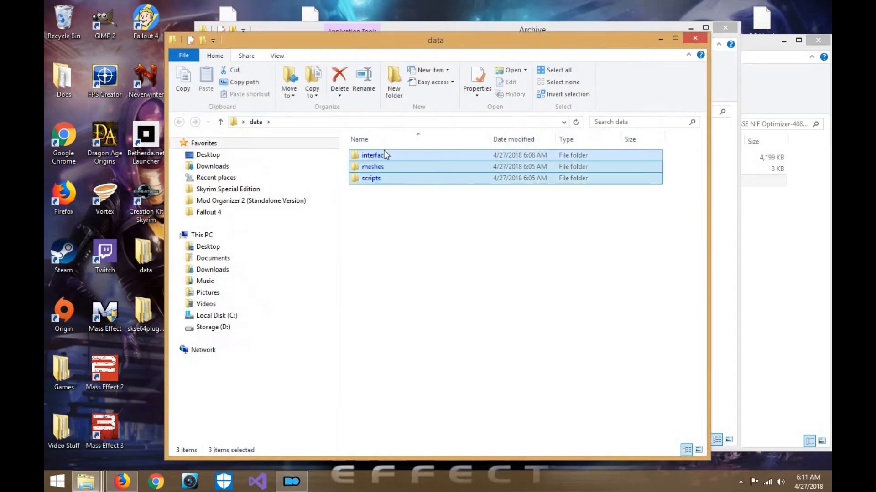
{"action": "key", "text": "Delete"}
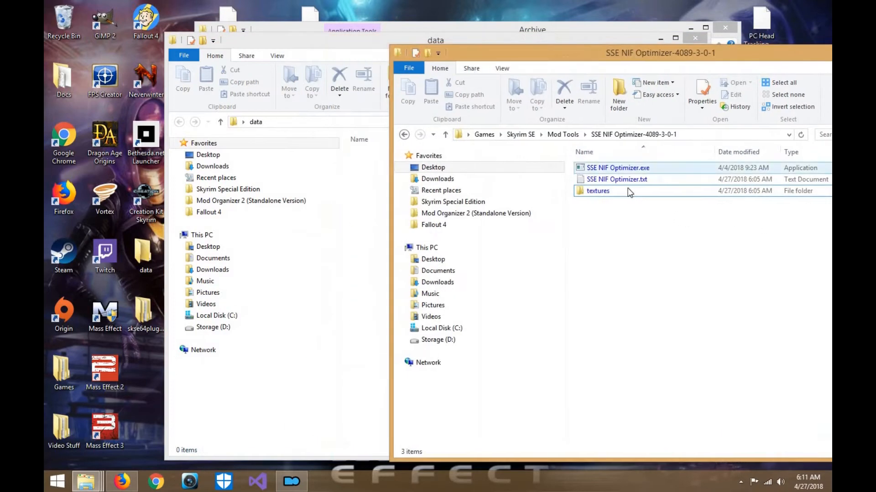
{"action": "left_click_drag", "start_coordinate": [583, 190], "coordinate": [442, 192]}
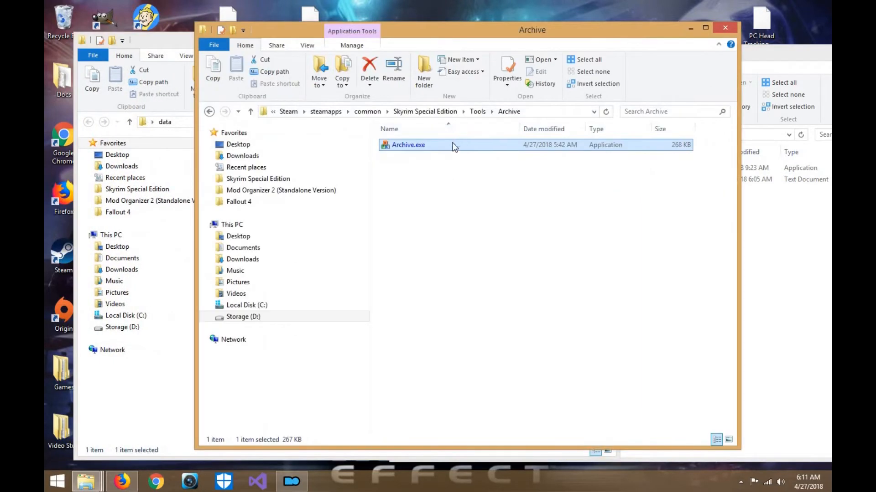
- Relaunch Archive.exe and add the desktop's data folder to a new archive, enabling Retain File Names and Retain File Name Offsets
{"action": "double_click", "coordinate": [454, 145]}
{"action": "left_click", "coordinate": [322, 93]}
{"action": "left_click", "coordinate": [333, 100]}
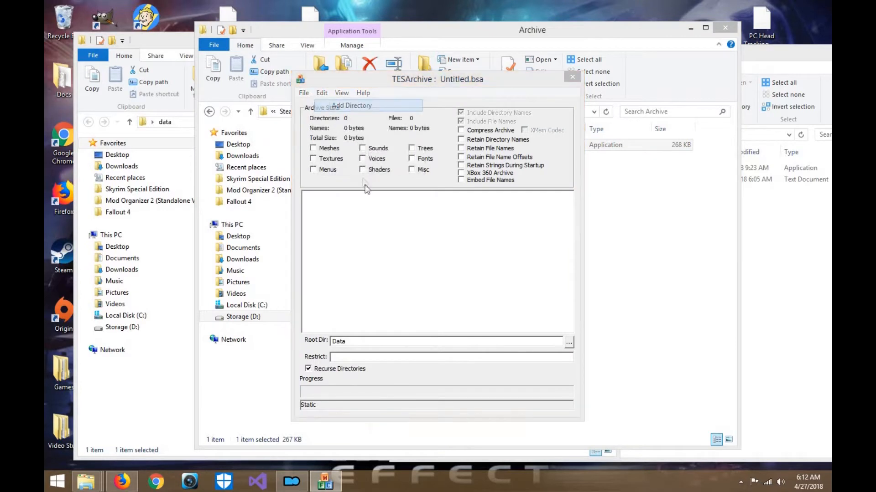
{"action": "double_click", "coordinate": [385, 236]}
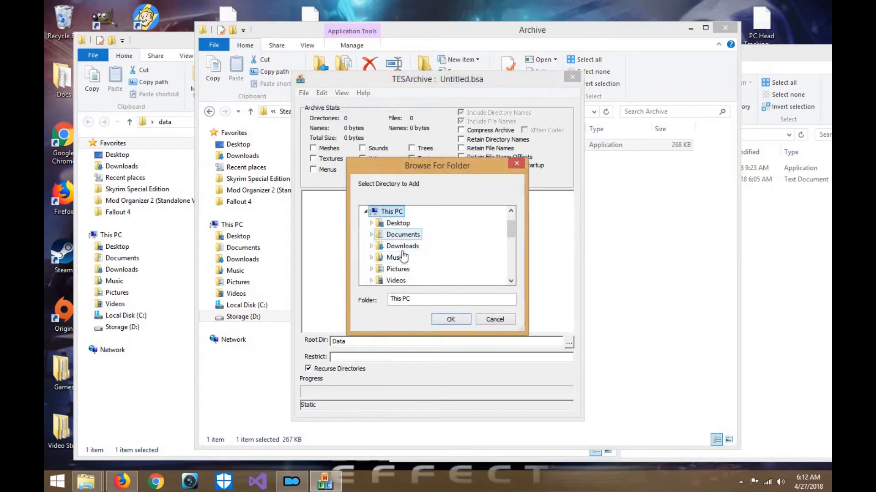
{"action": "double_click", "coordinate": [397, 223]}
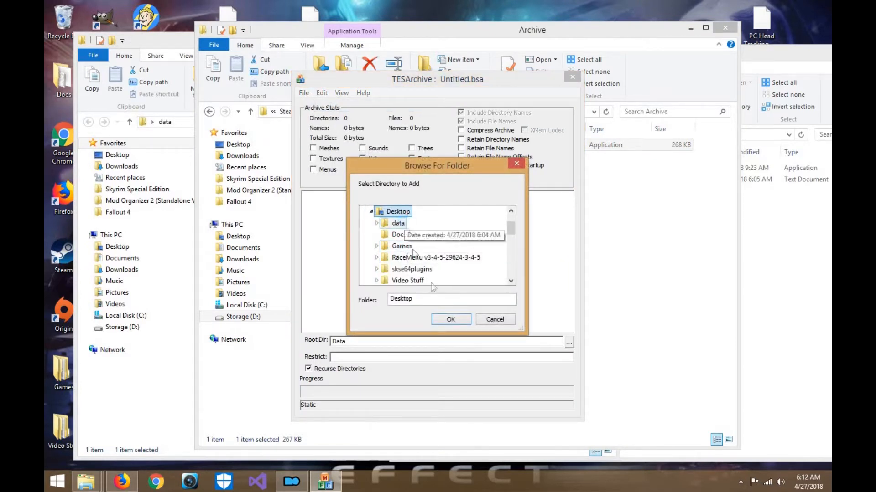
{"action": "double_click", "coordinate": [398, 234]}
{"action": "left_click", "coordinate": [450, 320]}
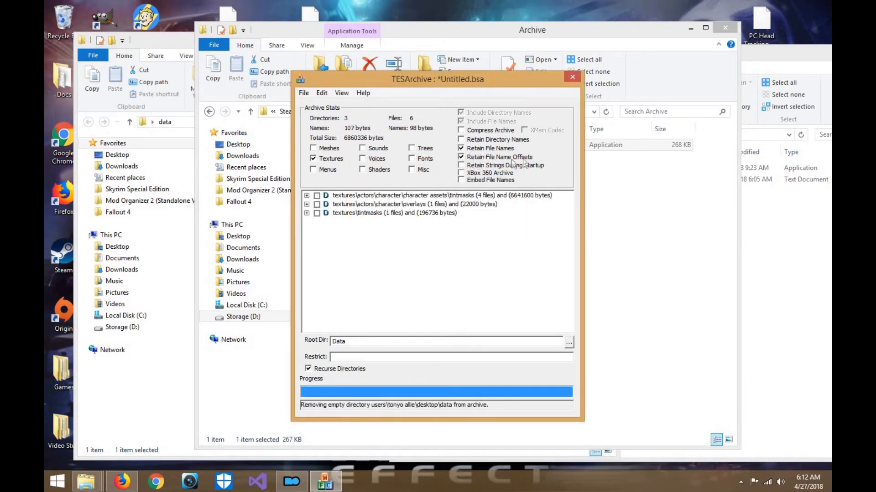
- Save the textures archive as "Racemenu - Textures" in Skyrim Special Edition's Data folder
{"action": "left_click", "coordinate": [309, 93]}
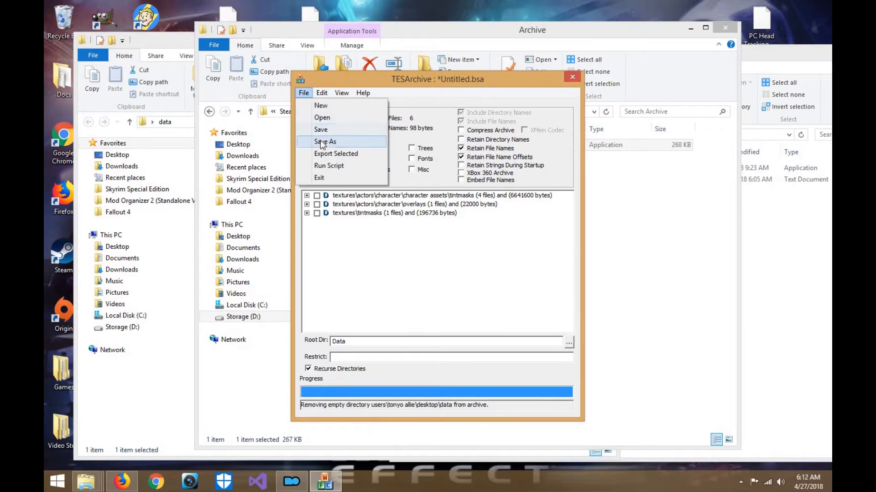
{"action": "left_click", "coordinate": [319, 142]}
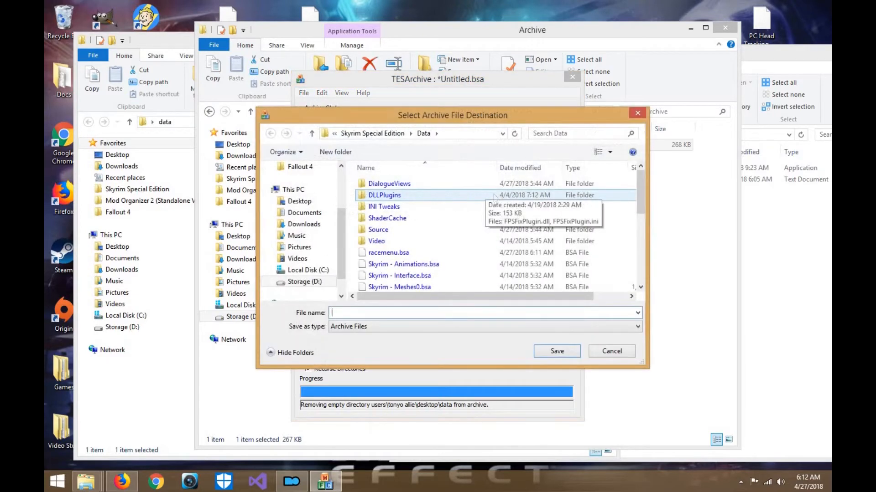
{"action": "type", "text": "ra"}
{"action": "key", "text": "BackSpace"}
{"action": "key", "text": "BackSpace"}
{"action": "type", "text": "Ra"}
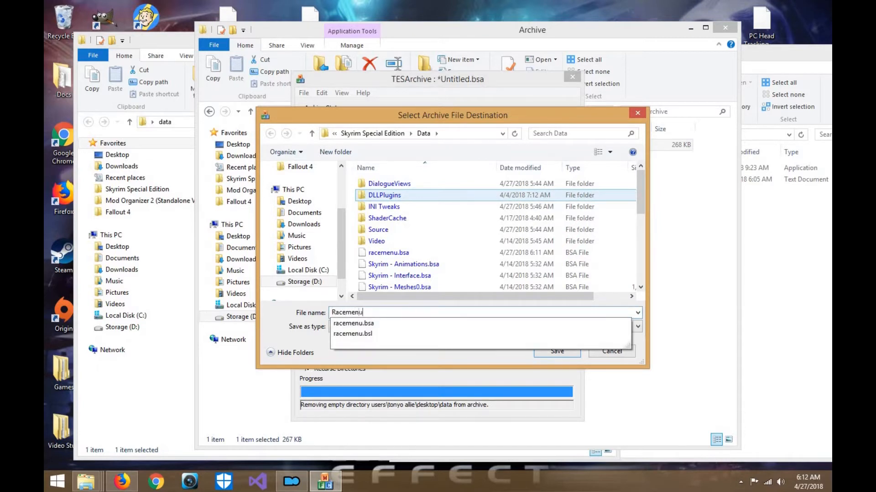
{"action": "type", "text": "cemenu"}
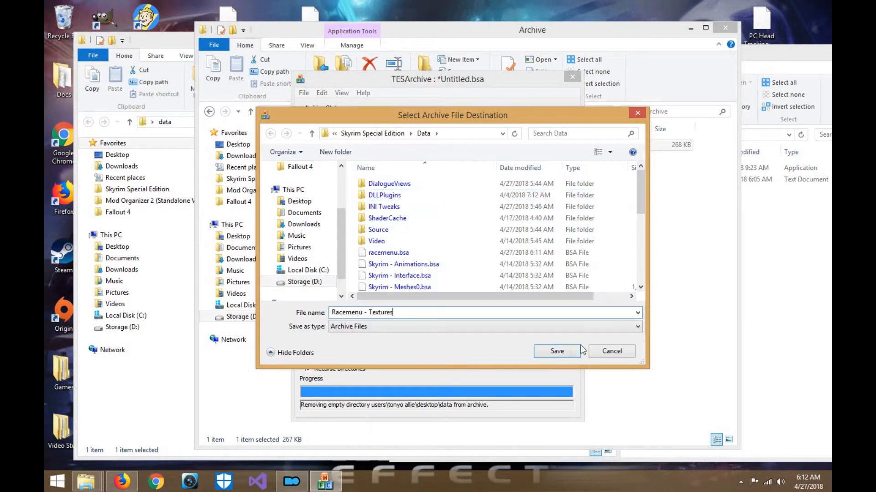
{"action": "left_click", "coordinate": [562, 355]}
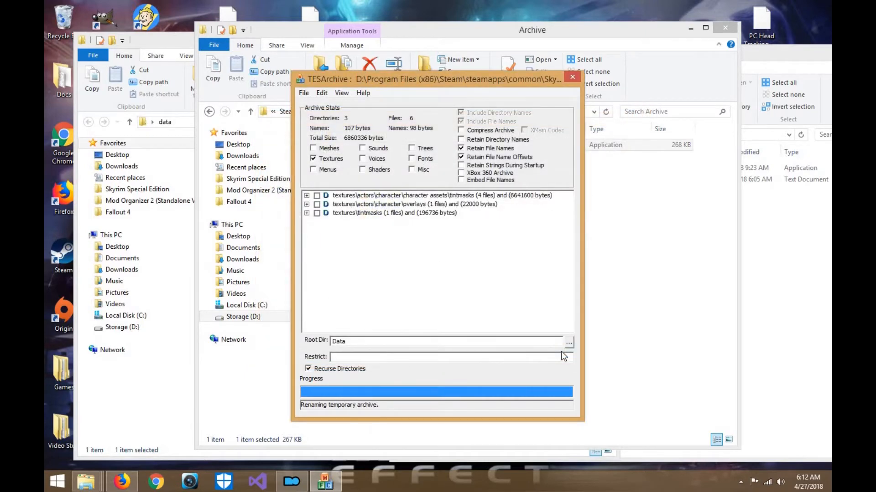
- Close the archiver and rename racemenu.bsl to Racemenu.bsl in Skyrim Special Edition's Data folder
{"action": "left_click", "coordinate": [572, 77]}
{"action": "left_click", "coordinate": [246, 180]}
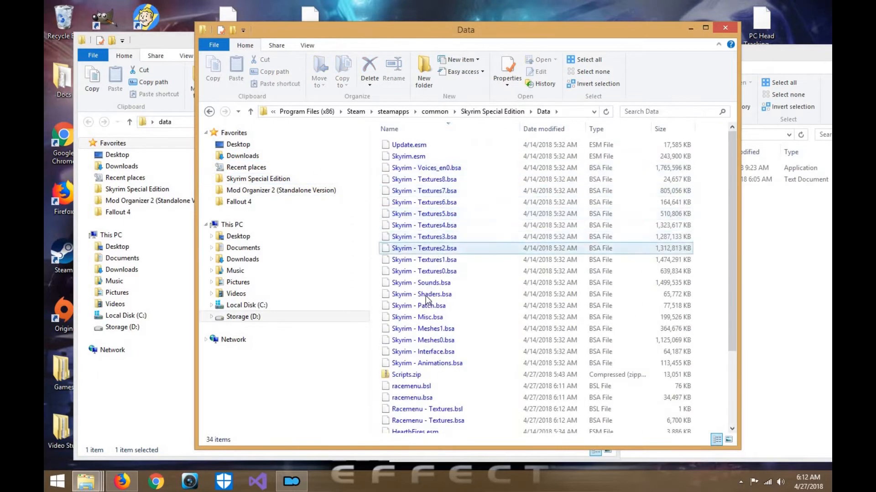
{"action": "scroll", "coordinate": [427, 292], "scroll_direction": "down", "scroll_amount": 1}
{"action": "right_click", "coordinate": [420, 302]}
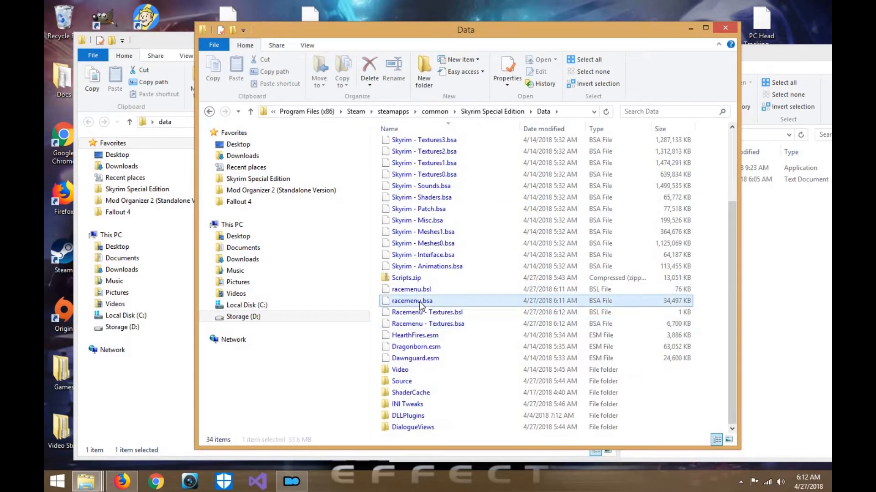
{"action": "right_click", "coordinate": [416, 290]}
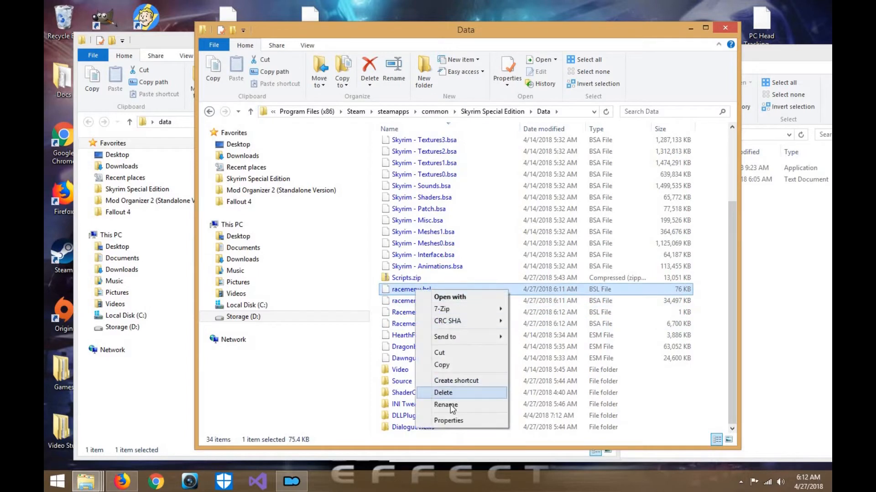
{"action": "left_click", "coordinate": [450, 404]}
{"action": "type", "text": "Racemenu.bsl"}
{"action": "left_click", "coordinate": [425, 359]}
- Rename racemenu.bsa to Racemenu.bsa in the same Data folder
{"action": "right_click", "coordinate": [437, 304]}
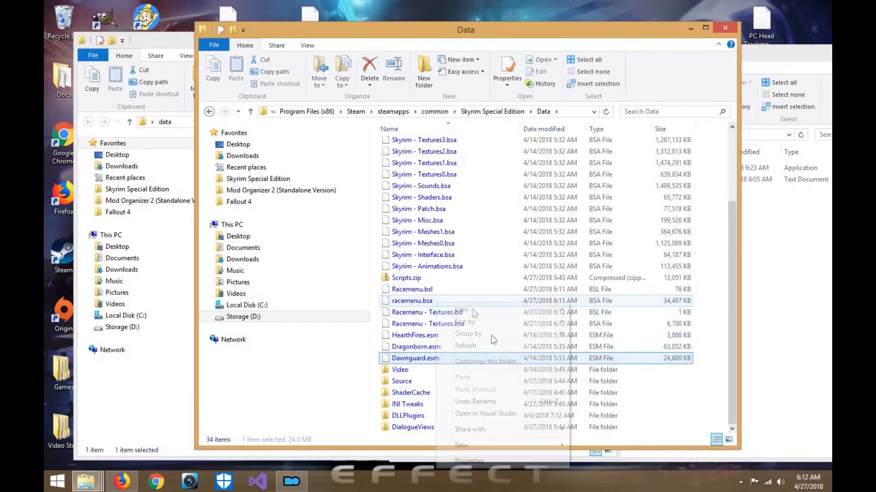
{"action": "right_click", "coordinate": [420, 304]}
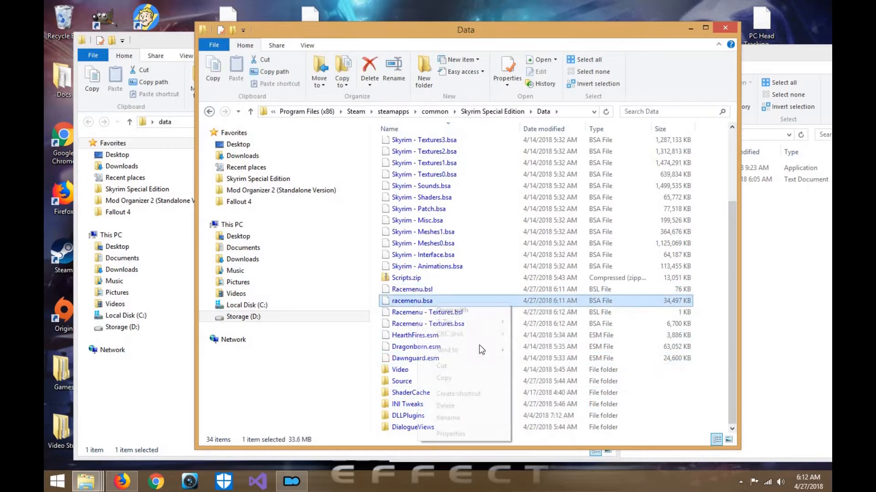
{"action": "left_click", "coordinate": [484, 418]}
{"action": "key", "text": "BackSpace"}
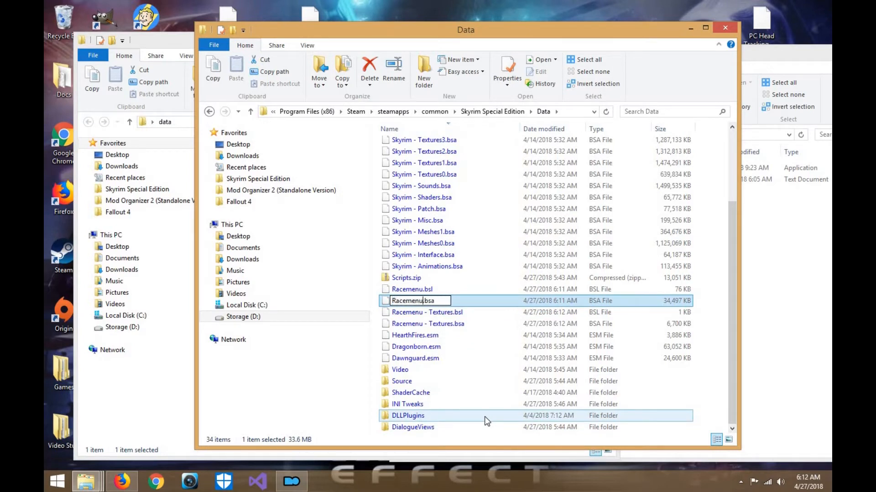
{"action": "type", "text": "Racemenu"}
{"action": "key", "text": "Return"}
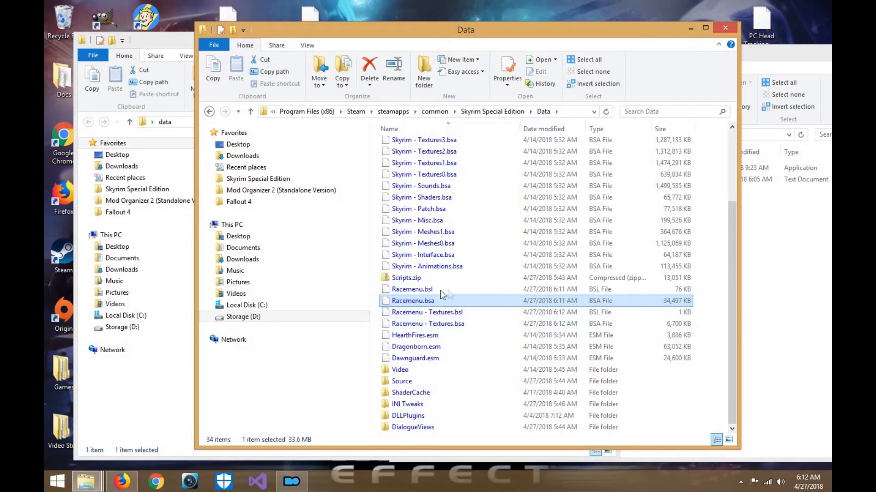
- Close the SSE NIF Optimizer folder window
{"action": "left_click_drag", "start_coordinate": [538, 30], "coordinate": [477, 24]}
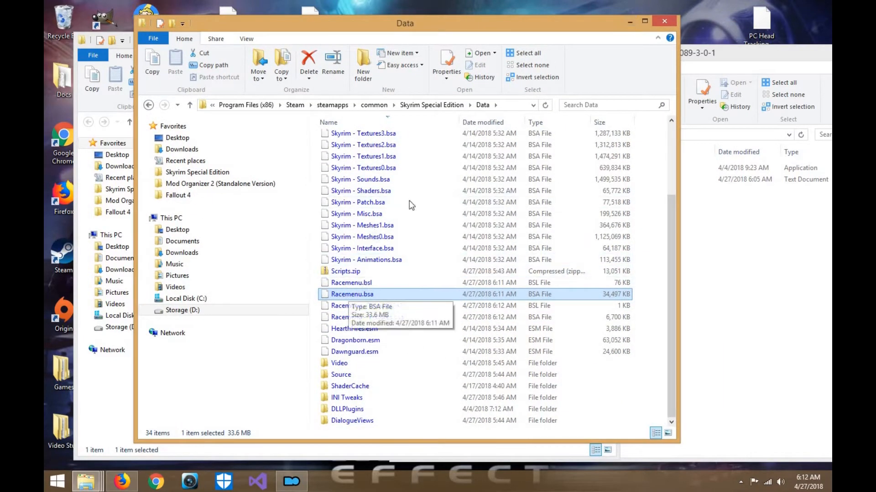
{"action": "left_click_drag", "start_coordinate": [595, 34], "coordinate": [669, 40]}
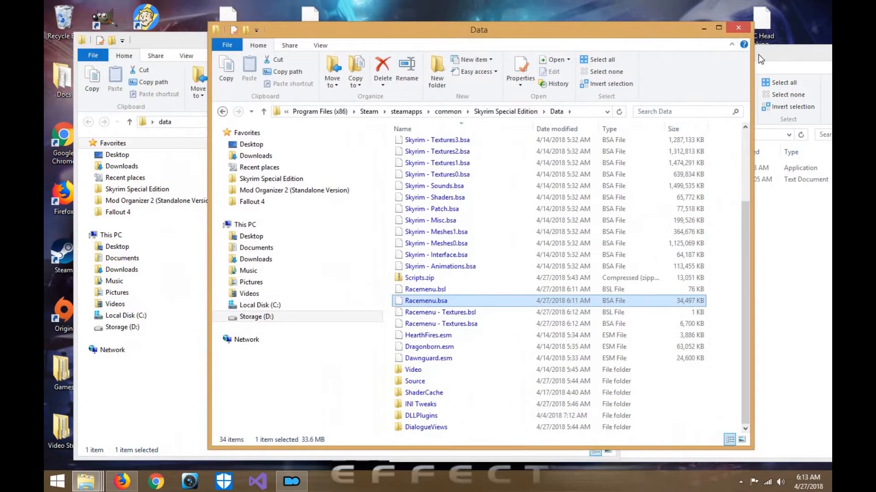
{"action": "left_click", "coordinate": [759, 56]}
{"action": "left_click_drag", "start_coordinate": [539, 54], "coordinate": [377, 46]}
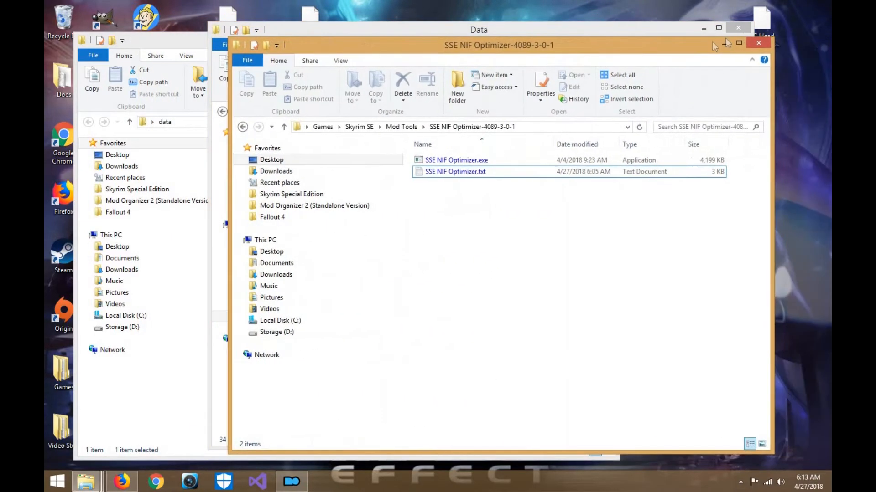
{"action": "left_click", "coordinate": [756, 46]}
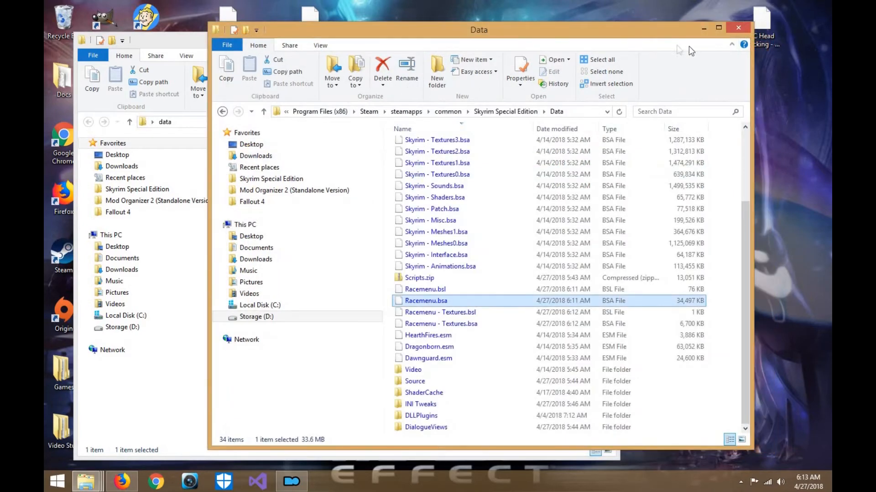
- Delete the textures folder from the desktop's data folder and close that folder's window
{"action": "left_click_drag", "start_coordinate": [581, 26], "coordinate": [720, 37]}
{"action": "left_click", "coordinate": [224, 53]}
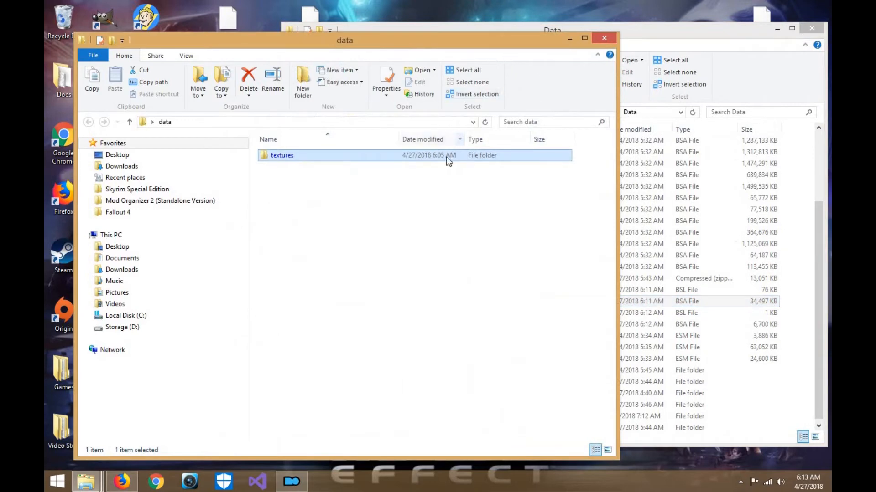
{"action": "key", "text": "Delete"}
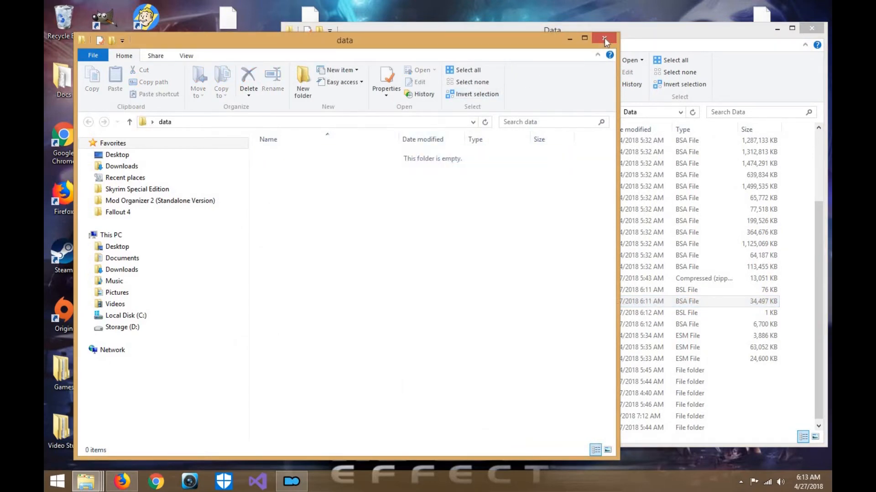
{"action": "left_click", "coordinate": [604, 38]}
{"action": "left_click_drag", "start_coordinate": [597, 32], "coordinate": [640, 32]}
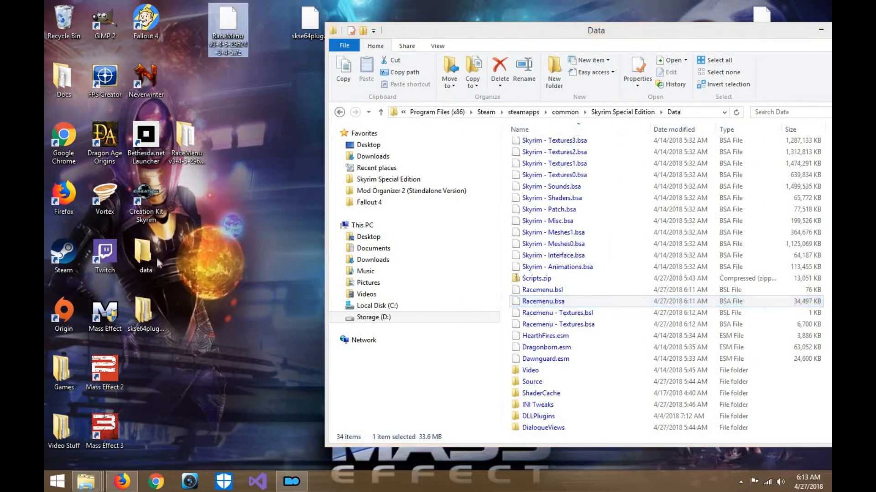
{"action": "double_click", "coordinate": [194, 155]}
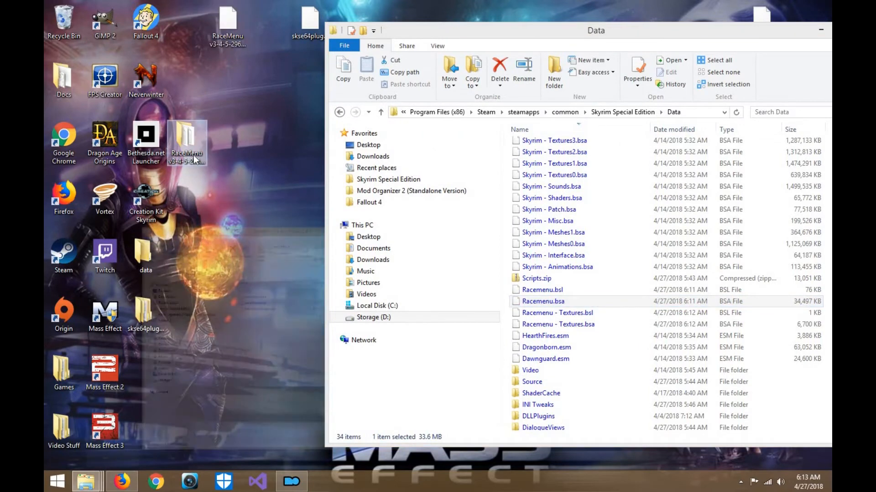
{"action": "left_click", "coordinate": [433, 136]}
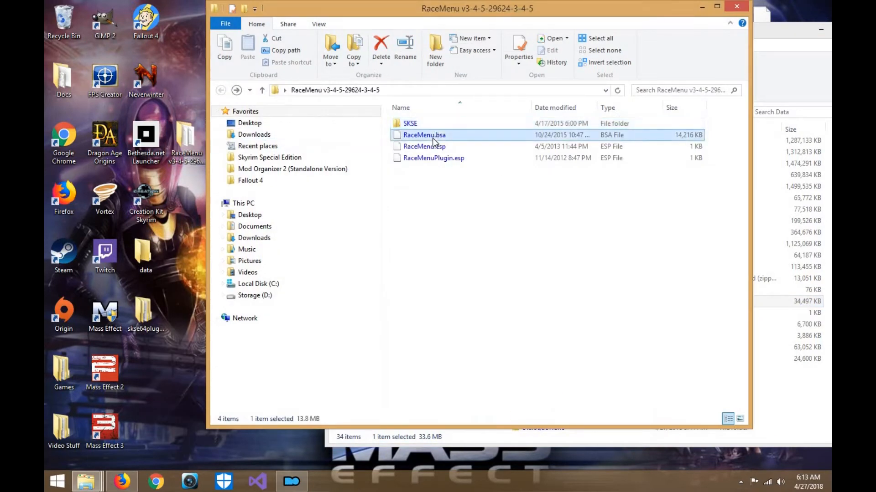
{"action": "key", "text": "Delete"}
{"action": "left_click_drag", "start_coordinate": [585, 12], "coordinate": [391, 19]}
{"action": "left_click_drag", "start_coordinate": [627, 32], "coordinate": [646, 28]}
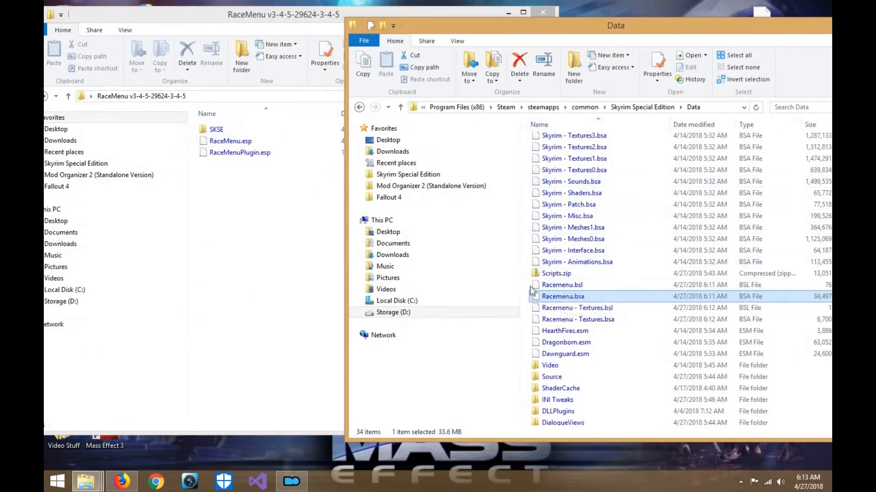
{"action": "left_click", "coordinate": [559, 286]}
{"action": "left_click", "coordinate": [548, 320], "text": "shift"}
{"action": "left_click_drag", "start_coordinate": [548, 320], "coordinate": [339, 295]}
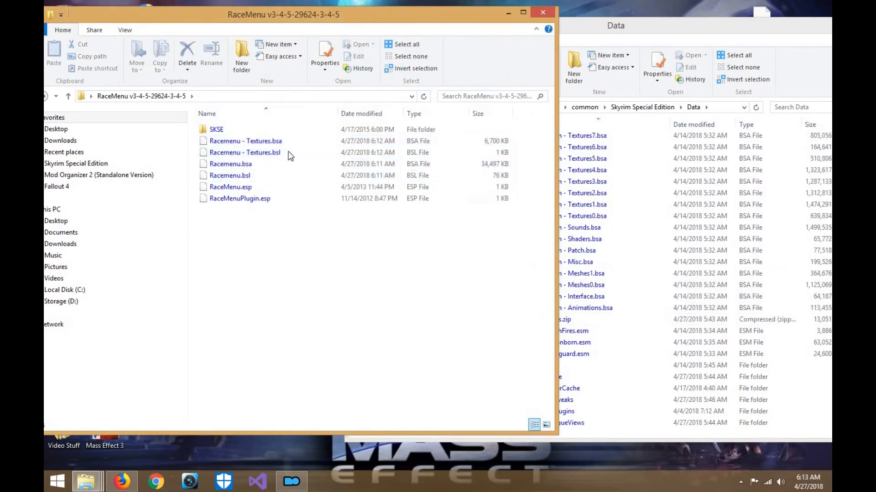
{"action": "left_click", "coordinate": [283, 176]}
{"action": "left_click", "coordinate": [284, 186]}
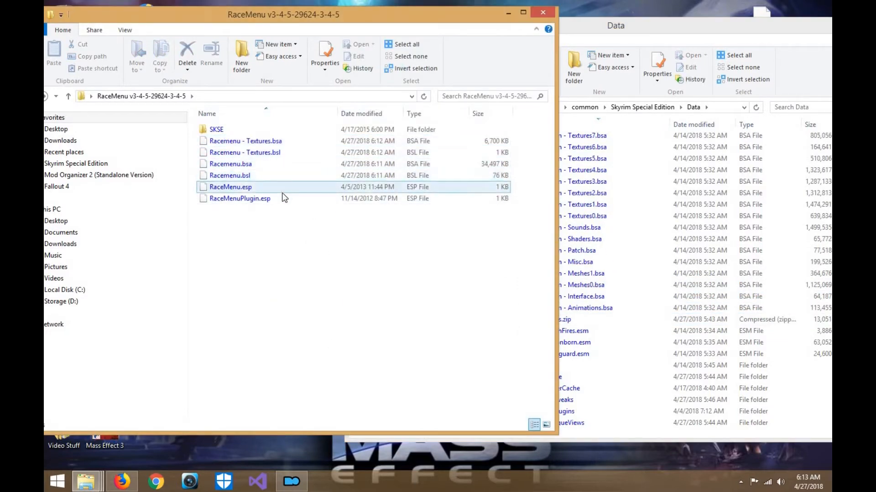
{"action": "left_click", "coordinate": [282, 197]}
{"action": "left_click", "coordinate": [292, 481]}
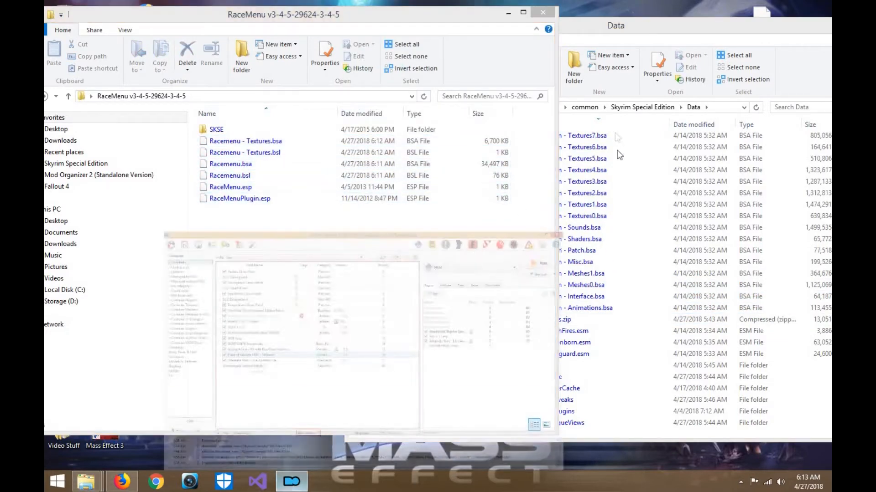
{"action": "left_click", "coordinate": [783, 6]}
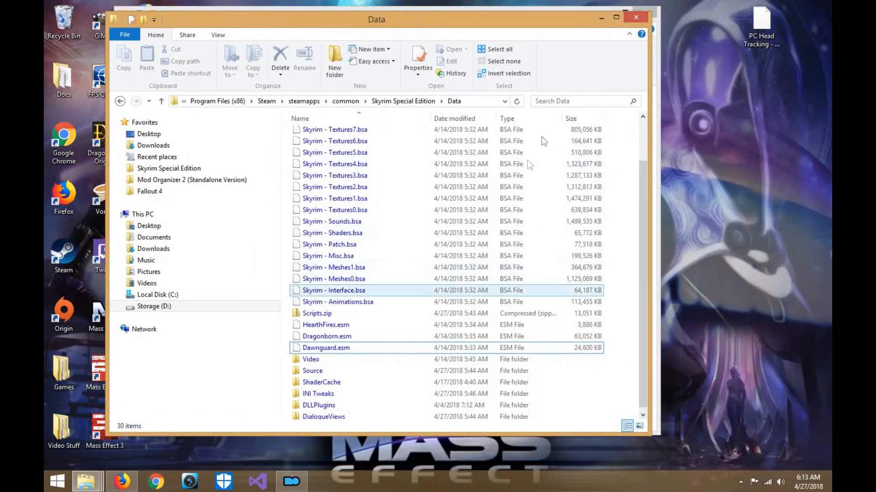
- Check Skyrim's Data folder listing, and close the Data and RaceMenu folder windows
{"action": "scroll", "coordinate": [360, 273], "scroll_direction": "up", "scroll_amount": 2}
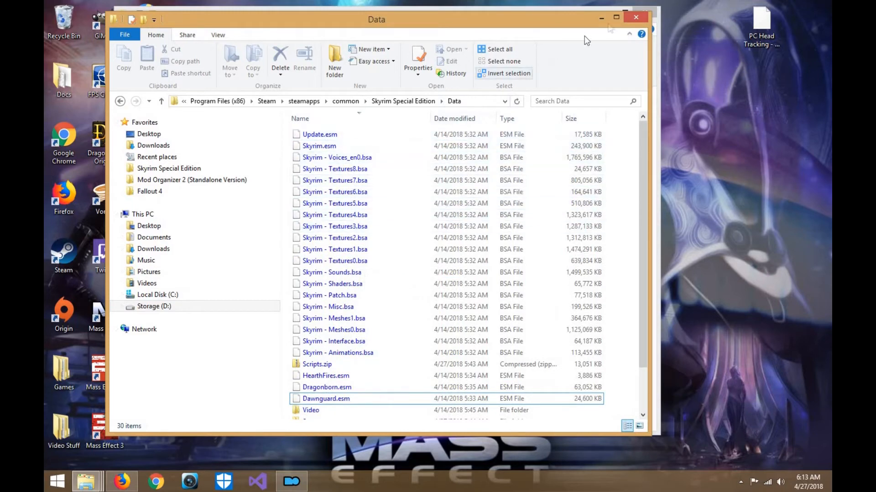
{"action": "left_click", "coordinate": [636, 17]}
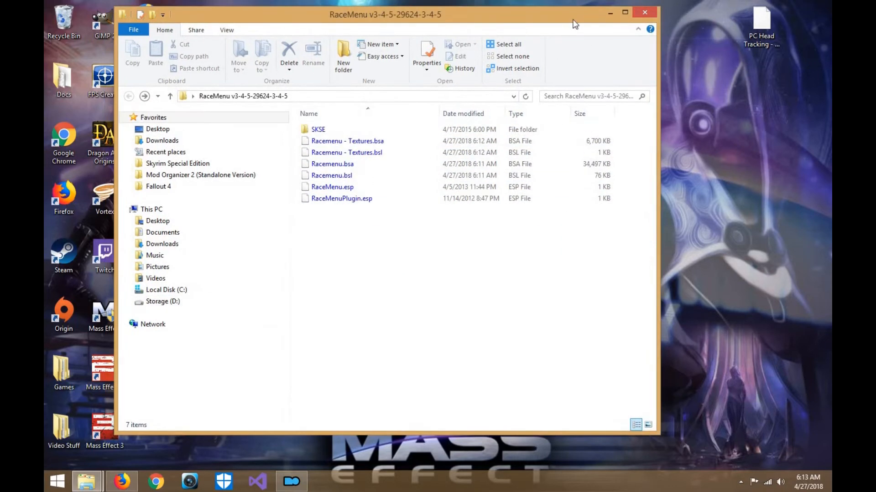
{"action": "left_click_drag", "start_coordinate": [586, 18], "coordinate": [631, 34]}
{"action": "left_click", "coordinate": [656, 28]}
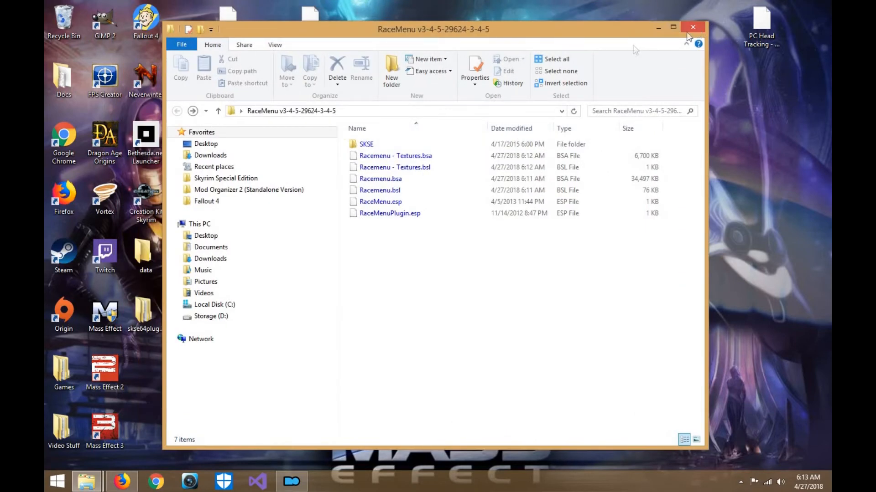
- Delete the original RaceMenu and skse64plugins archives and the skse64plugins folder from the desktop
{"action": "left_click_drag", "start_coordinate": [199, 38], "coordinate": [347, 19]}
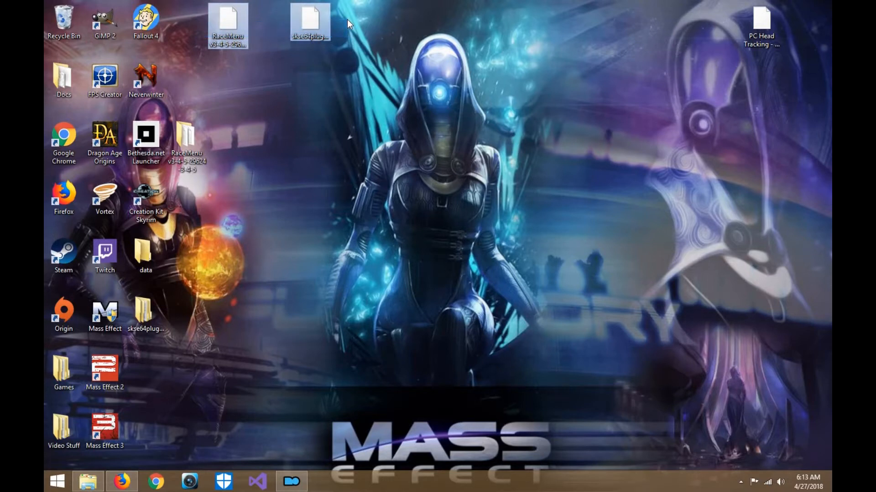
{"action": "key", "text": "Delete"}
{"action": "left_click", "coordinate": [151, 309]}
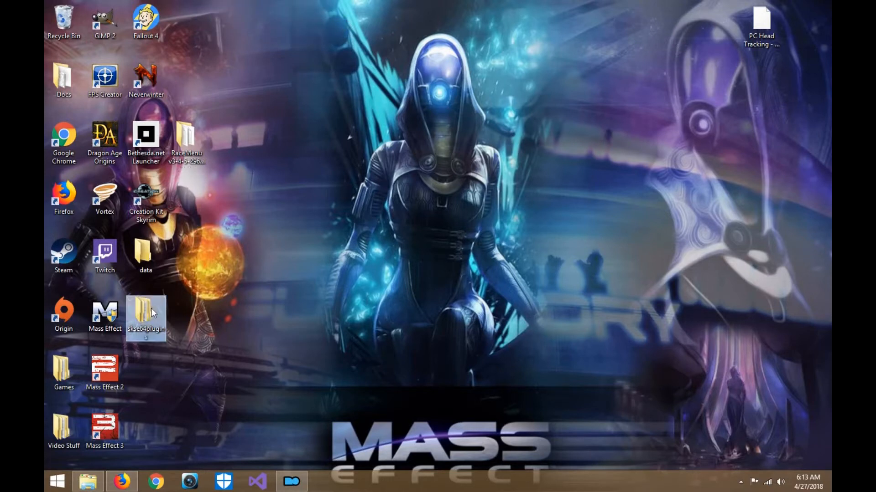
{"action": "key", "text": "Delete"}
- Move the extracted RaceMenu folder to an empty area of the desktop and rename it "RaceMenu v3-4-5-SE"
{"action": "left_click_drag", "start_coordinate": [193, 139], "coordinate": [300, 232]}
{"action": "right_click", "coordinate": [300, 232]}
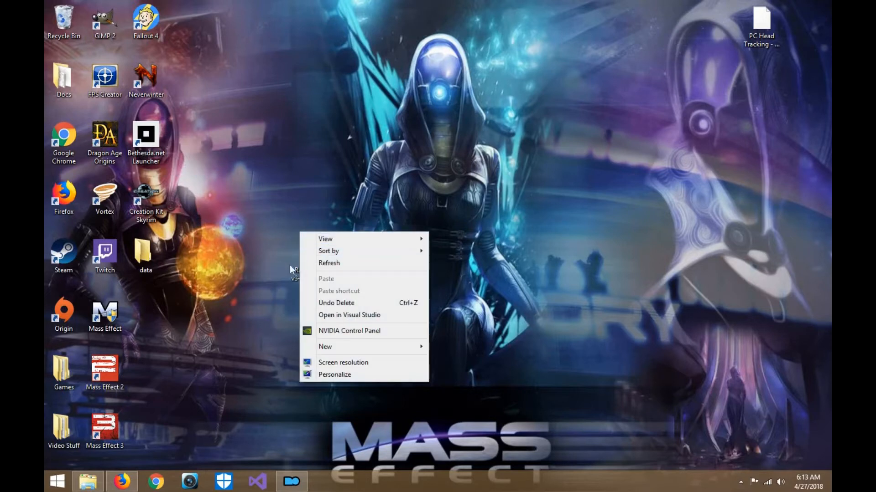
{"action": "left_click", "coordinate": [296, 265]}
{"action": "right_click", "coordinate": [311, 262]}
{"action": "left_click", "coordinate": [305, 278]}
{"action": "right_click", "coordinate": [305, 278]}
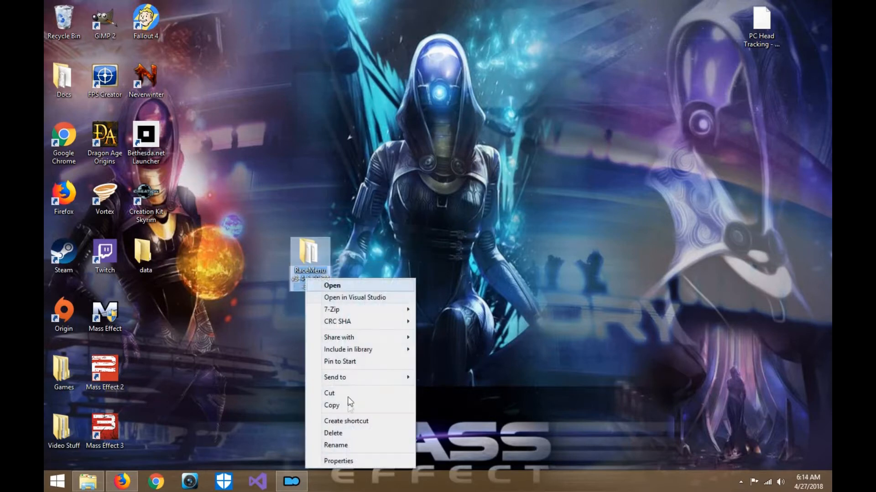
{"action": "left_click", "coordinate": [351, 446]}
{"action": "key", "text": "Right"}
{"action": "key", "text": "BackSpace"}
{"action": "key", "text": "BackSpace"}
{"action": "key", "text": "BackSpace"}
{"action": "key", "text": "BackSpace"}
{"action": "key", "text": "BackSpace"}
{"action": "key", "text": "BackSpace"}
{"action": "key", "text": "BackSpace"}
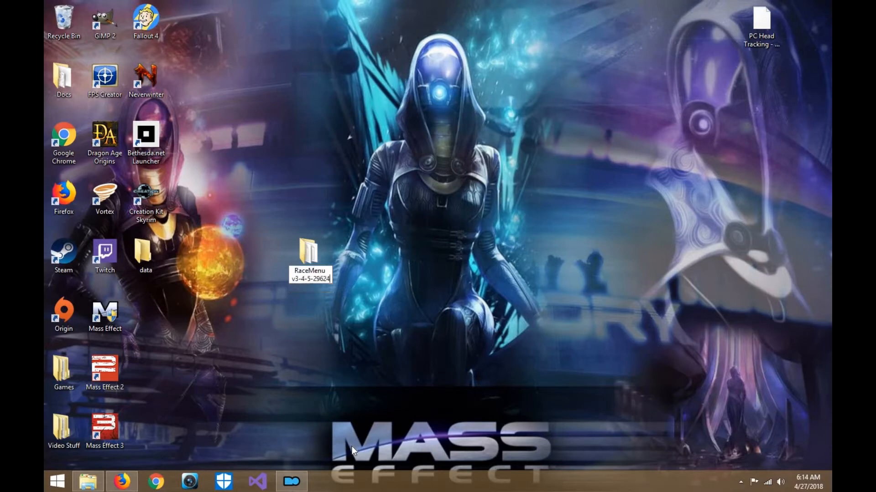
{"action": "type", "text": "SE"}
{"action": "key", "text": "Return"}
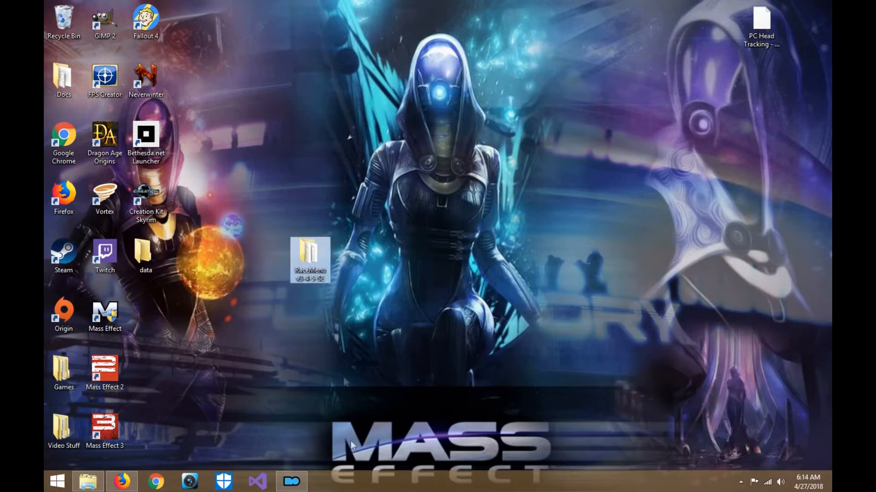
- Compress the RaceMenu v3-4-5-SE folder with 7-Zip into RaceMenu v3-4-5-SE.zip
{"action": "right_click", "coordinate": [324, 270]}
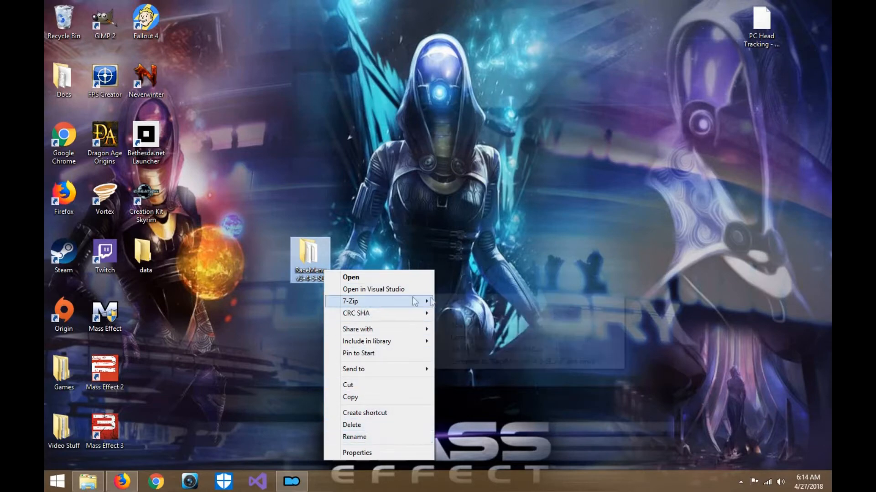
{"action": "mouse_move", "coordinate": [367, 301]}
{"action": "left_click", "coordinate": [446, 350]}
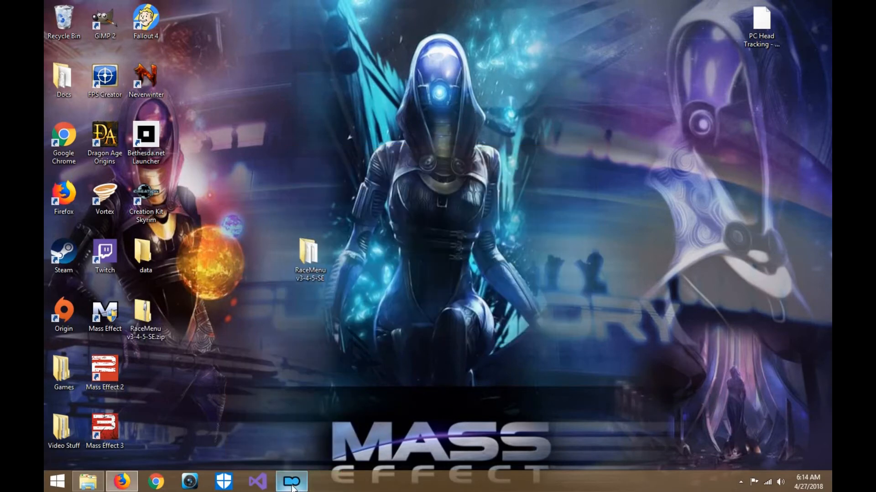
- Switch to Mod Organizer and choose RaceMenu v3-4-5-SE.zip on the desktop as the mod to install
{"action": "left_click", "coordinate": [292, 482]}
{"action": "right_click", "coordinate": [397, 296]}
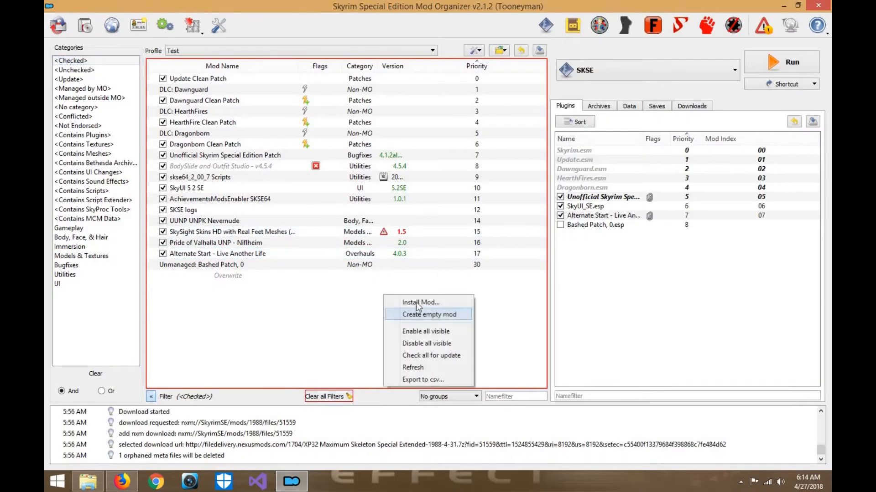
{"action": "left_click", "coordinate": [412, 303]}
{"action": "left_click", "coordinate": [87, 89]}
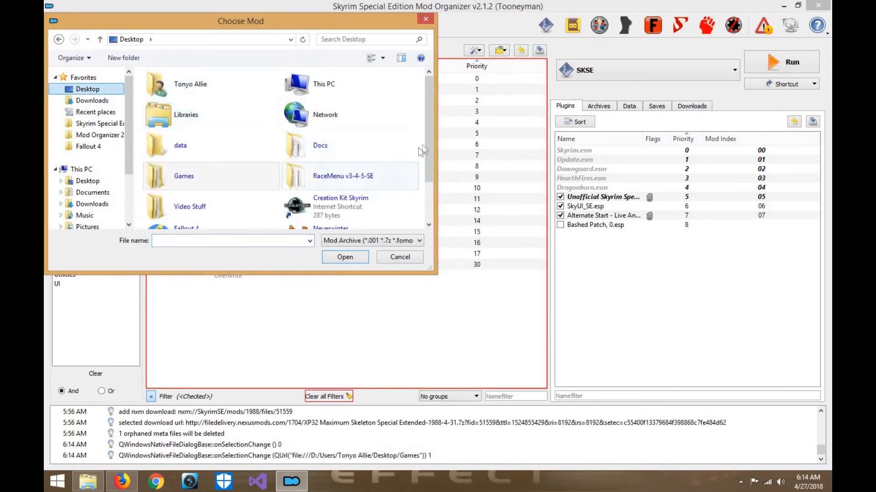
{"action": "left_click_drag", "start_coordinate": [429, 146], "coordinate": [425, 182]}
{"action": "double_click", "coordinate": [365, 214]}
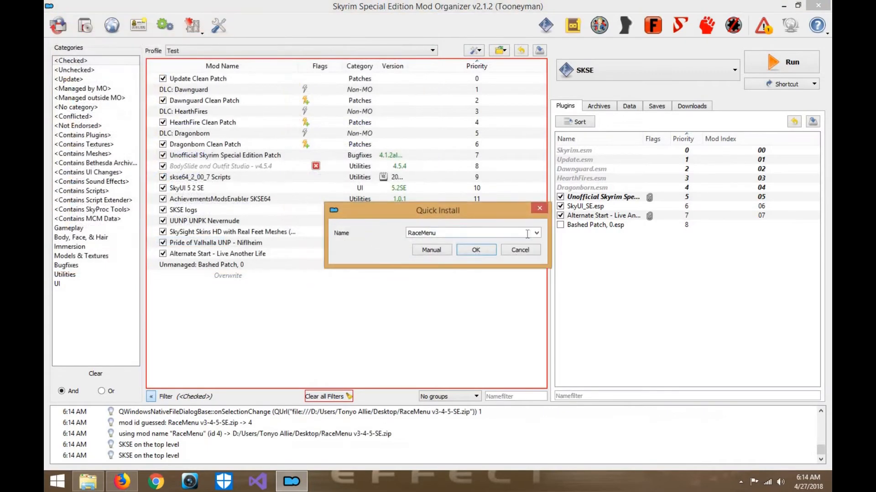
- Install the archive manually under the mod name "RaceMenu v3-4-5-SE" with all of its contents included
{"action": "left_click", "coordinate": [536, 233]}
{"action": "left_click", "coordinate": [456, 247]}
{"action": "left_click", "coordinate": [426, 250]}
{"action": "right_click", "coordinate": [399, 185]}
{"action": "left_click", "coordinate": [409, 192]}
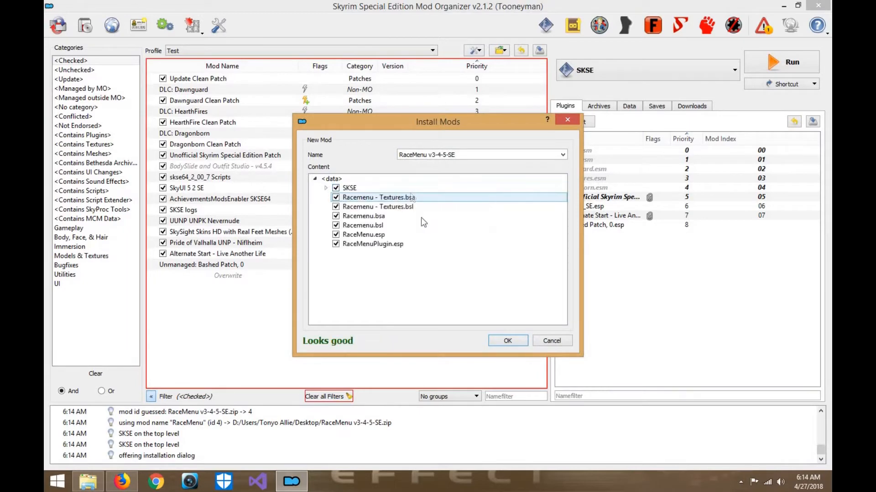
{"action": "left_click", "coordinate": [506, 340]}
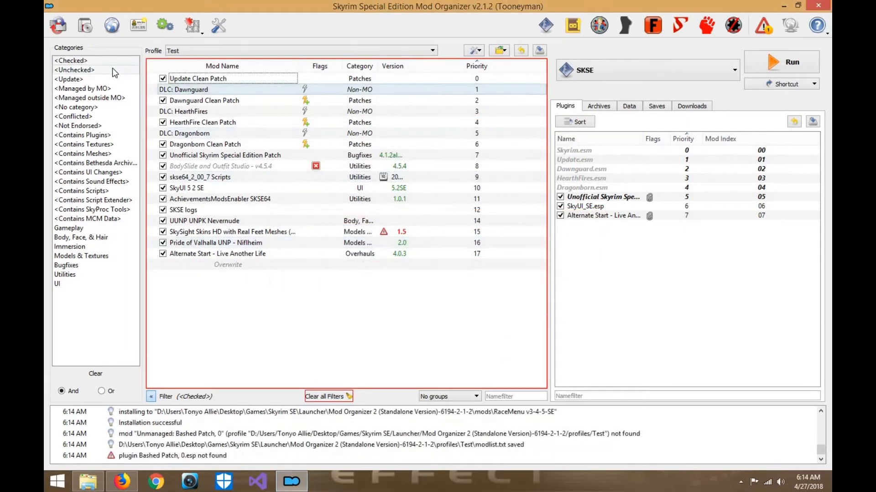
- Filter the mod list to unchecked mods, enable RaceMenu v3-4-5-SE, and return to the checked-mods view
{"action": "left_click", "coordinate": [113, 71]}
{"action": "left_click", "coordinate": [163, 220]}
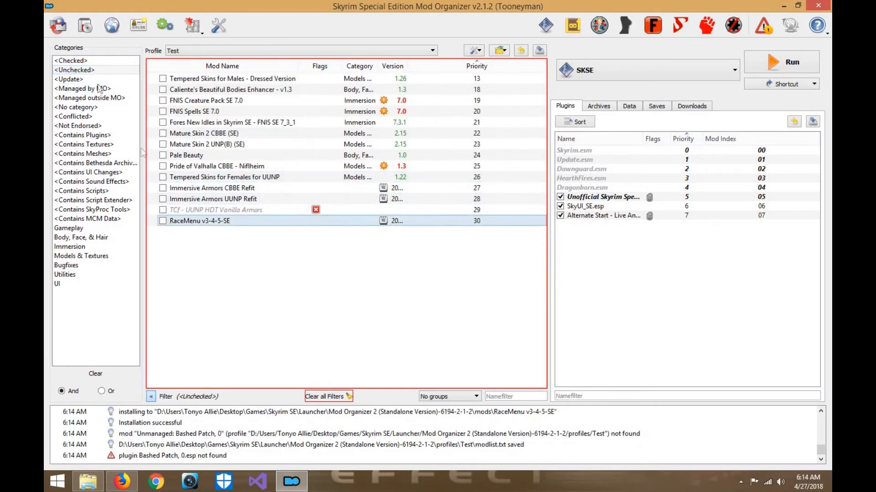
{"action": "left_click", "coordinate": [79, 61]}
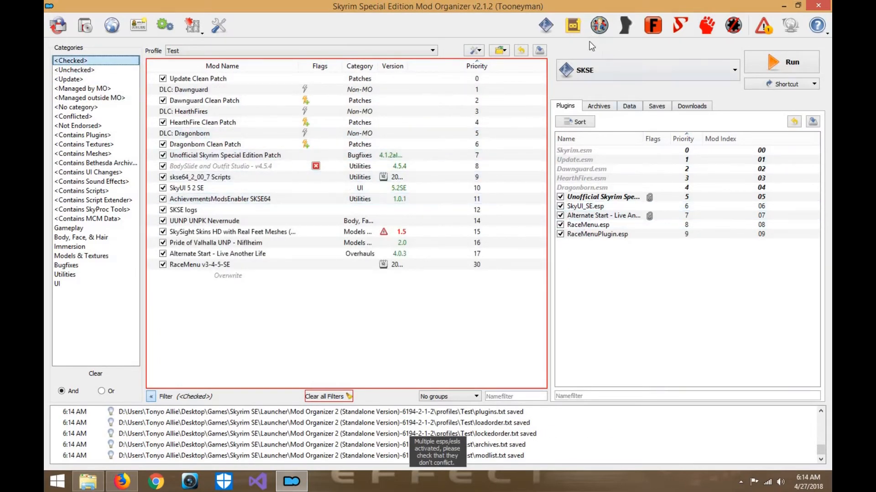
- Select Creation Kit as the program to launch through Mod Organizer
{"action": "left_click", "coordinate": [623, 64]}
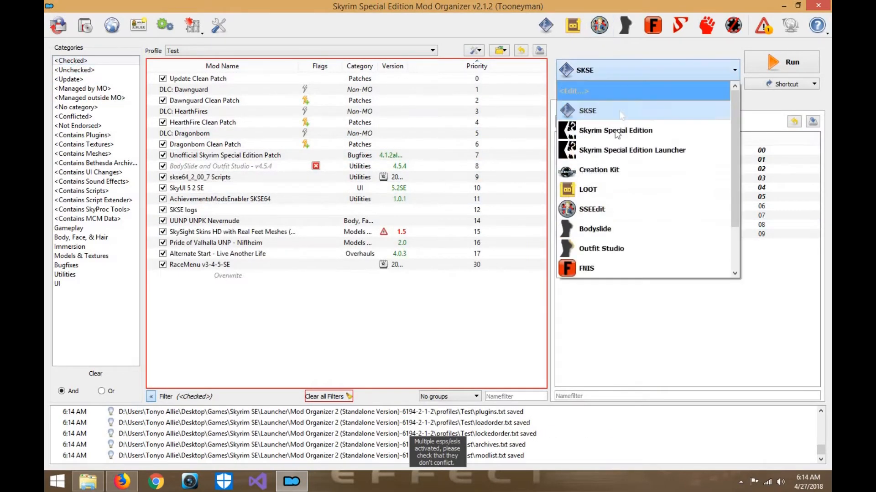
{"action": "left_click", "coordinate": [612, 172]}
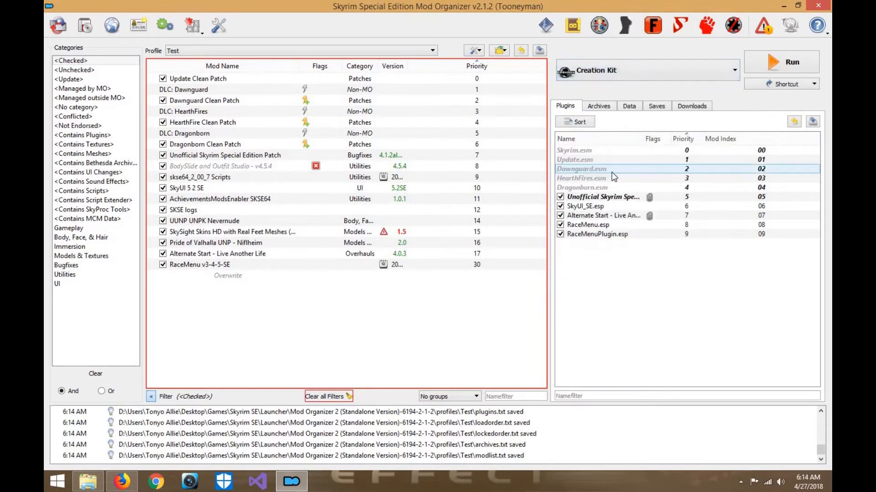
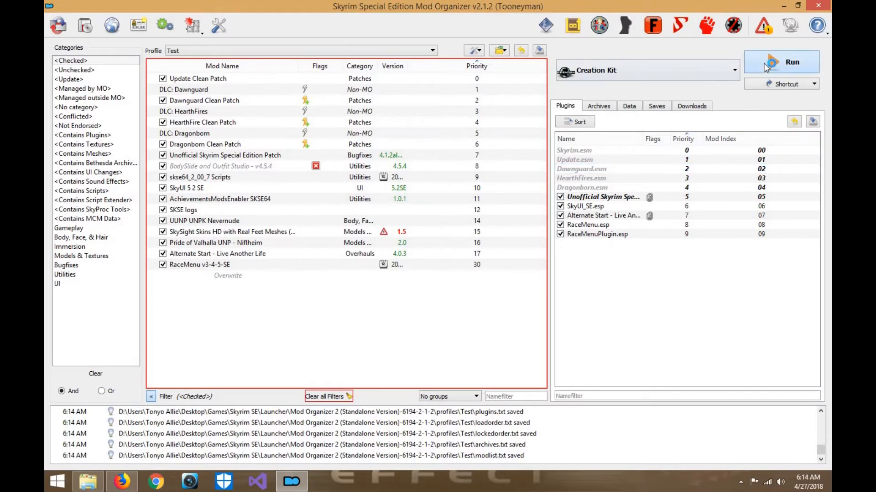
- Launch the Creation Kit, load RaceMenu.esp as the active file, and dismiss the warnings
{"action": "left_click", "coordinate": [782, 62]}
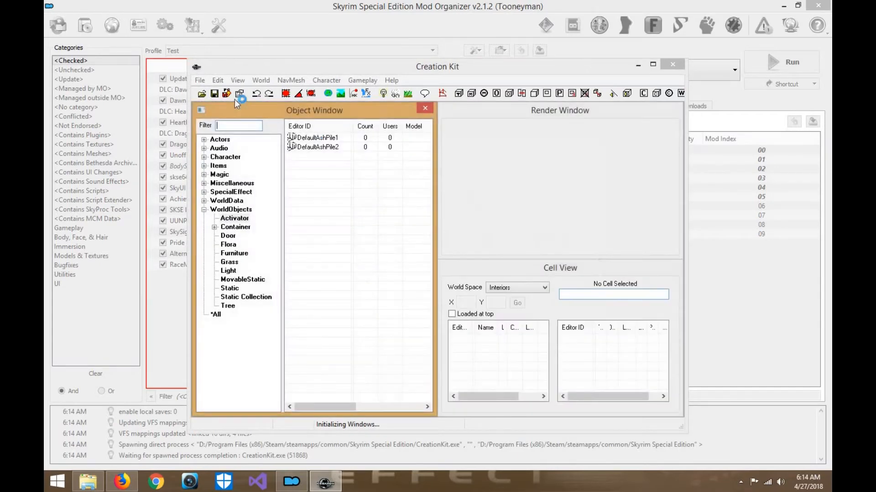
{"action": "left_click", "coordinate": [217, 80]}
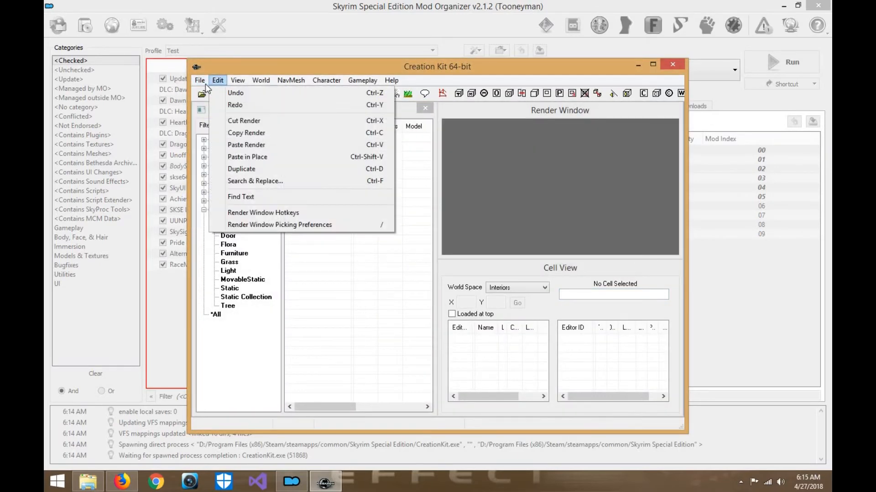
{"action": "left_click", "coordinate": [210, 94]}
{"action": "left_click", "coordinate": [285, 256]}
{"action": "left_click", "coordinate": [286, 265]}
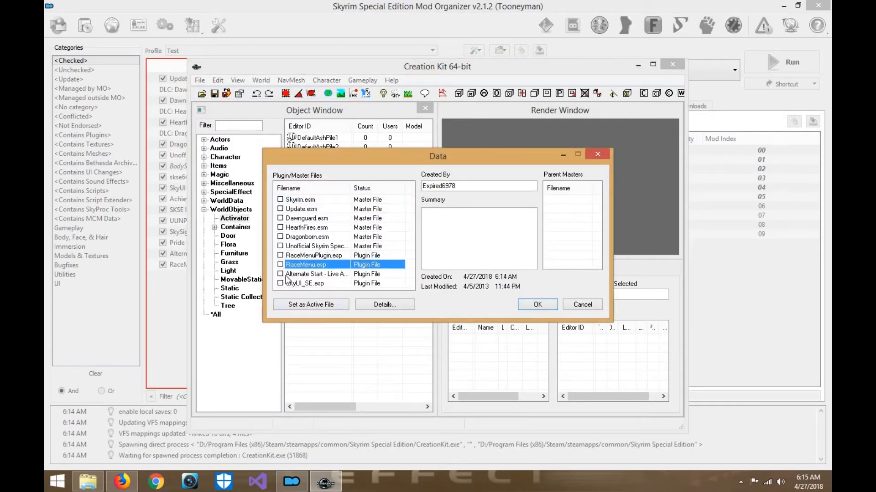
{"action": "left_click", "coordinate": [296, 305]}
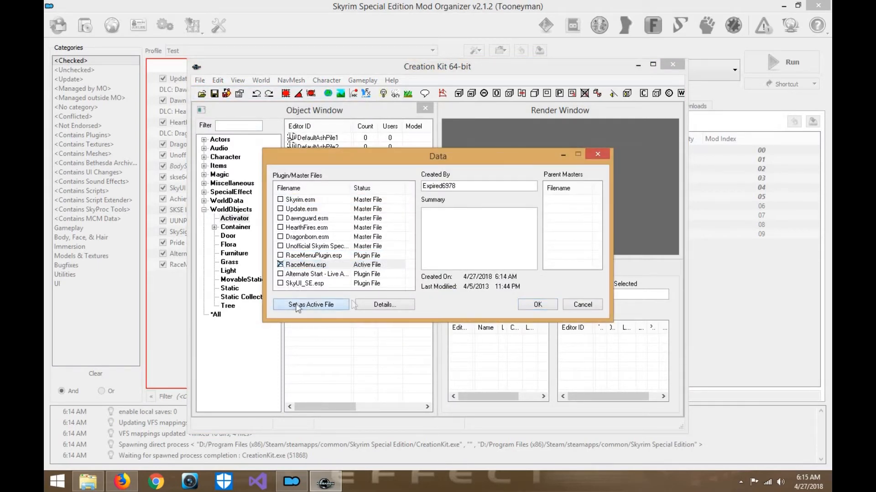
{"action": "left_click", "coordinate": [549, 304]}
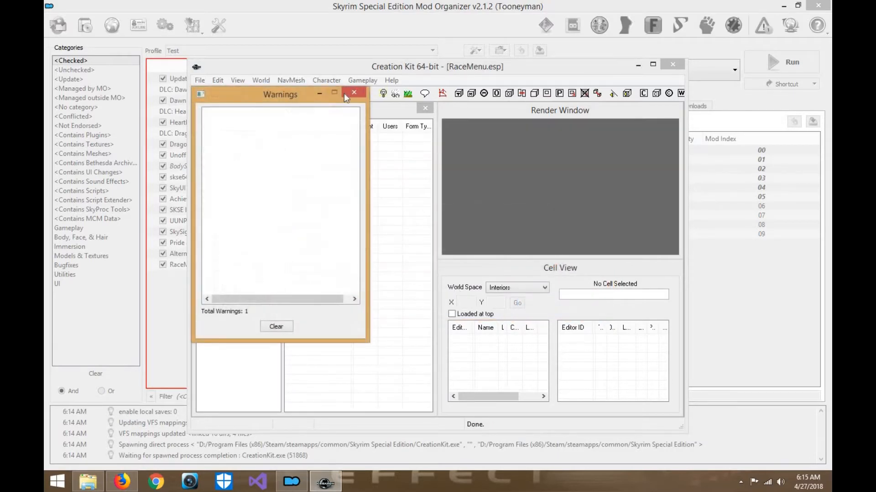
{"action": "left_click", "coordinate": [354, 94]}
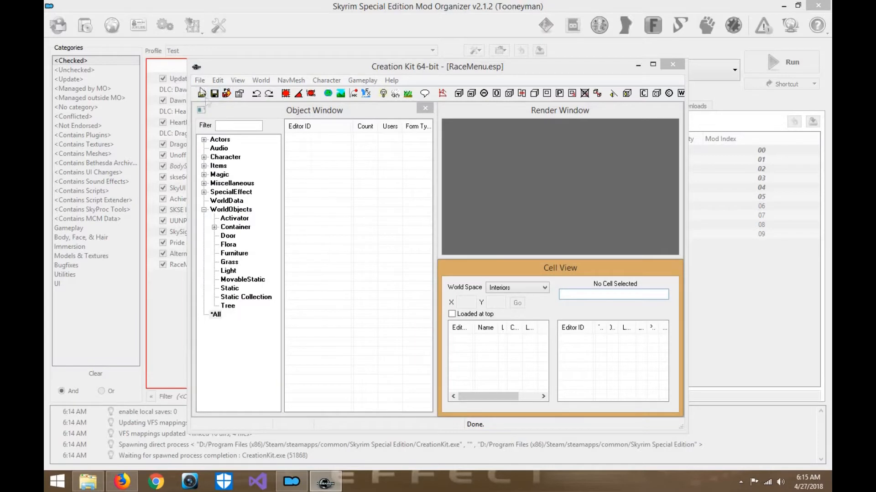
- Save RaceMenu.esp and push the plugin to PC, closing the Creation Kit when done
{"action": "left_click", "coordinate": [200, 81]}
{"action": "left_click", "coordinate": [211, 106]}
{"action": "left_click", "coordinate": [200, 81]}
{"action": "left_click", "coordinate": [213, 117]}
{"action": "left_click", "coordinate": [200, 80]}
{"action": "left_click", "coordinate": [233, 249]}
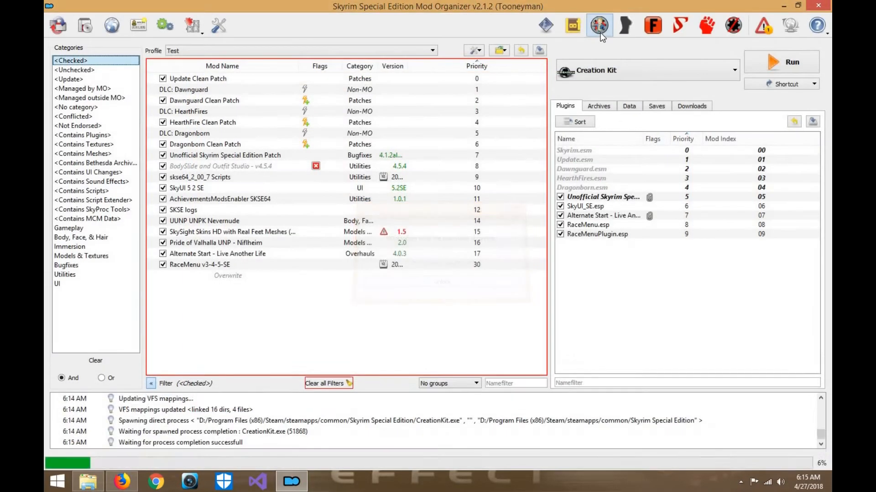
- Add a Creation Kit shortcut to the Mod Organizer toolbar
{"action": "left_click", "coordinate": [600, 31]}
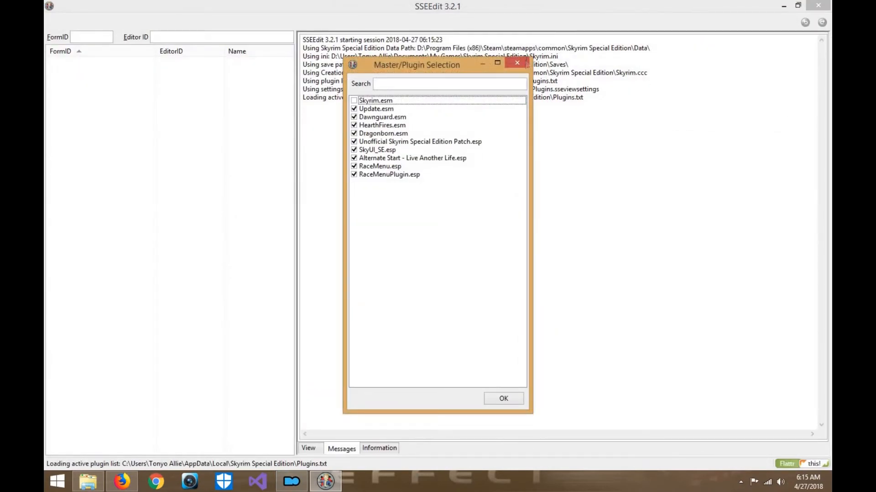
{"action": "left_click", "coordinate": [524, 63]}
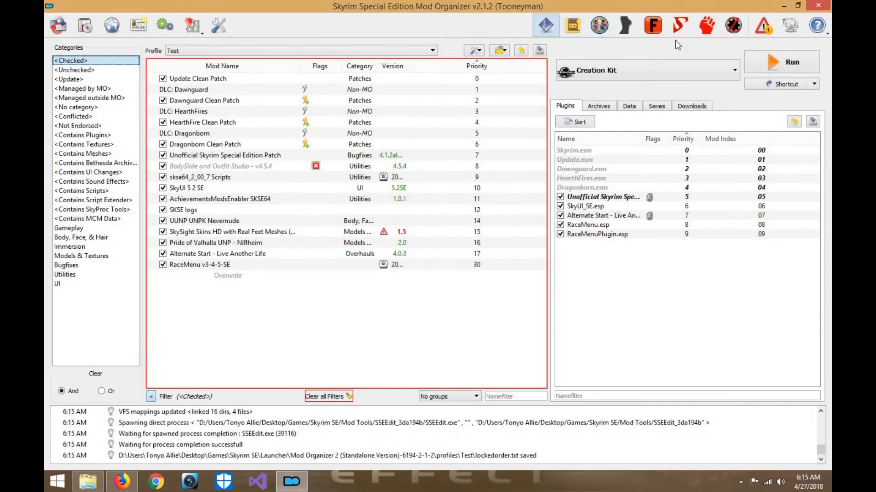
{"action": "left_click", "coordinate": [729, 70]}
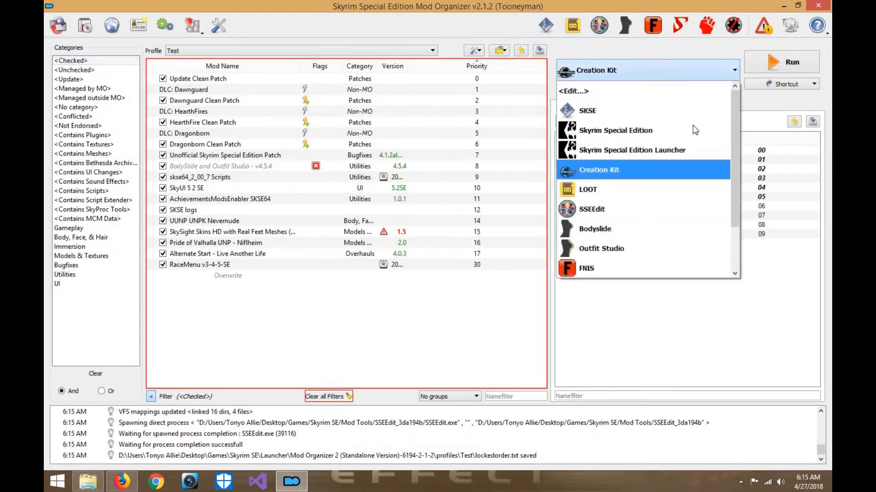
{"action": "left_click", "coordinate": [787, 83]}
{"action": "left_click", "coordinate": [783, 95]}
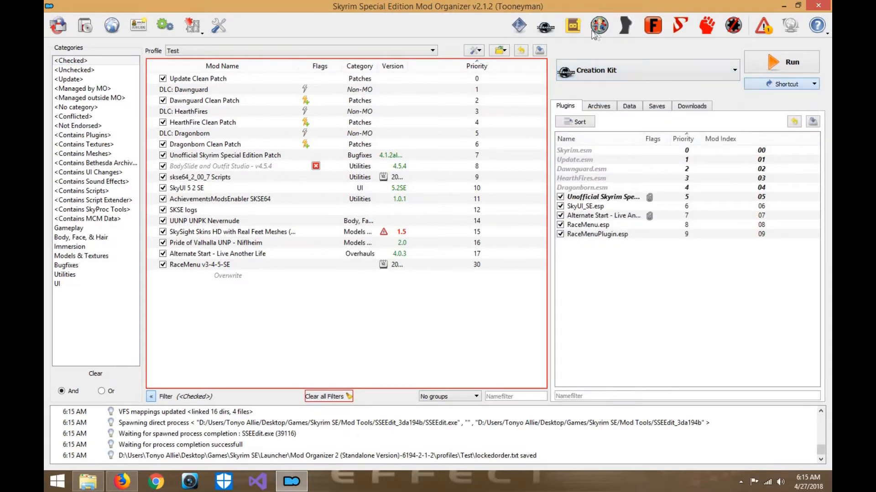
- Relaunch the Creation Kit, load RaceMenuPlugin.esp as the active file, and dismiss the warnings
{"action": "left_click", "coordinate": [546, 26]}
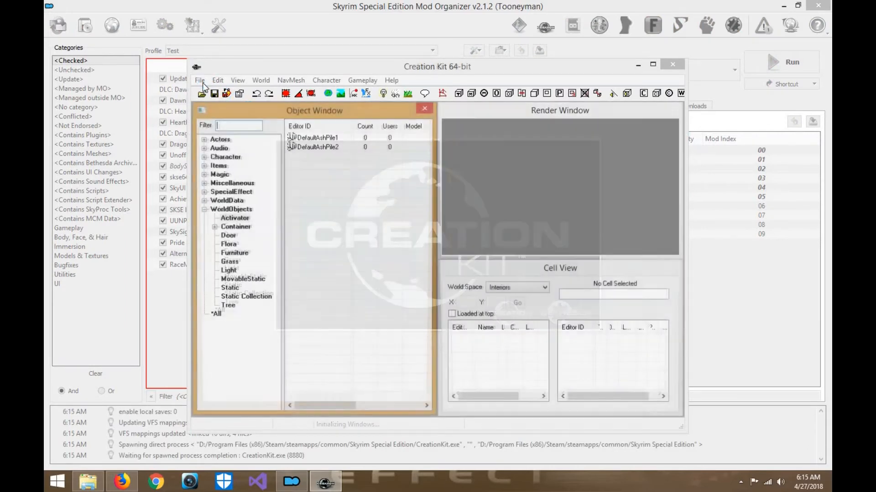
{"action": "left_click", "coordinate": [200, 80]}
{"action": "left_click", "coordinate": [215, 90]}
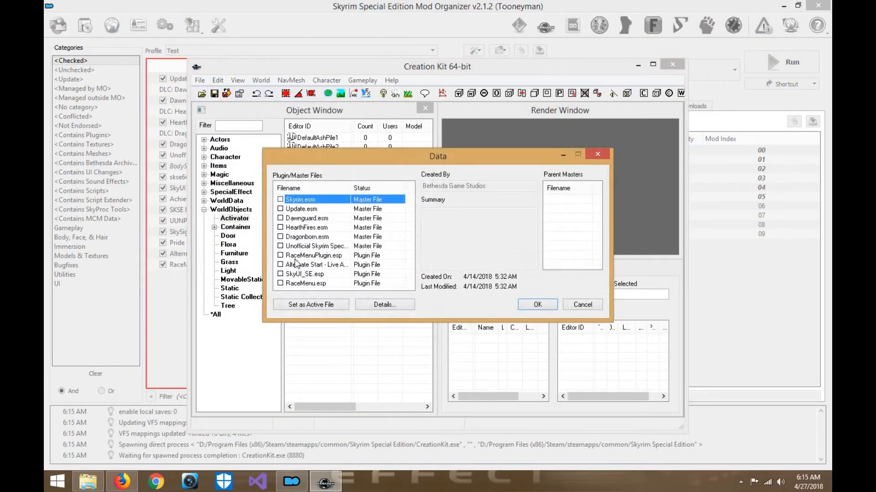
{"action": "left_click", "coordinate": [291, 256]}
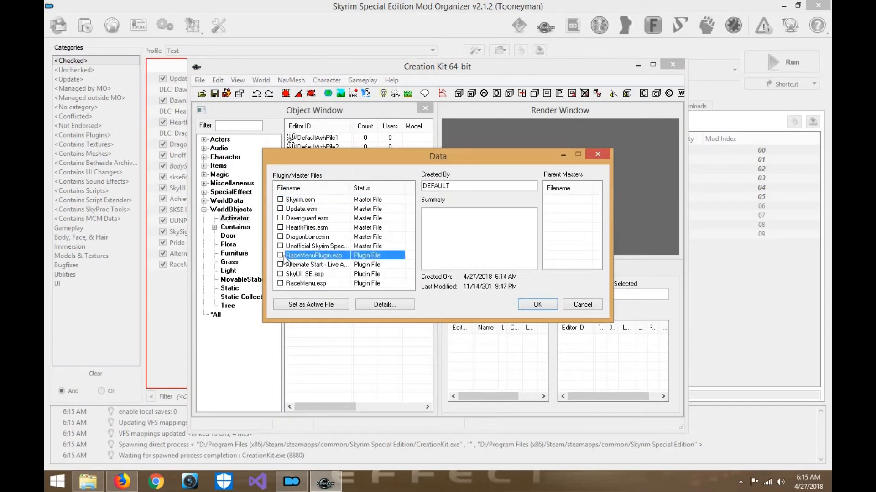
{"action": "left_click", "coordinate": [310, 306]}
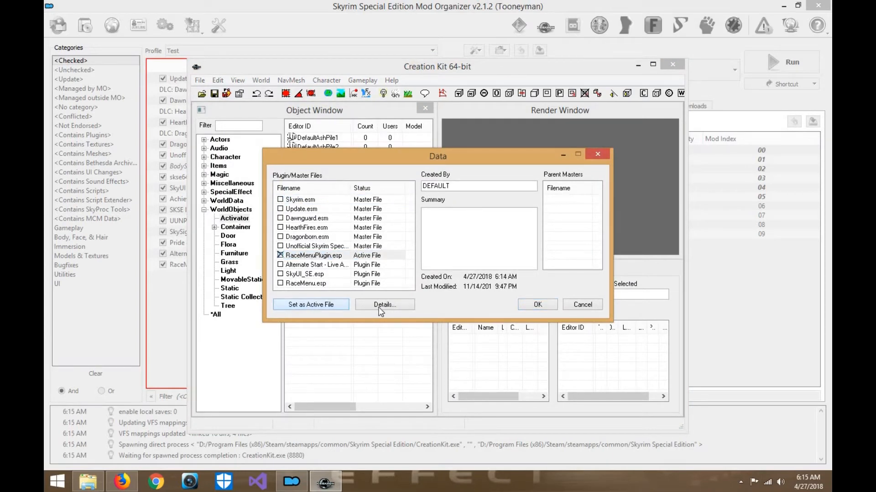
{"action": "left_click", "coordinate": [537, 304]}
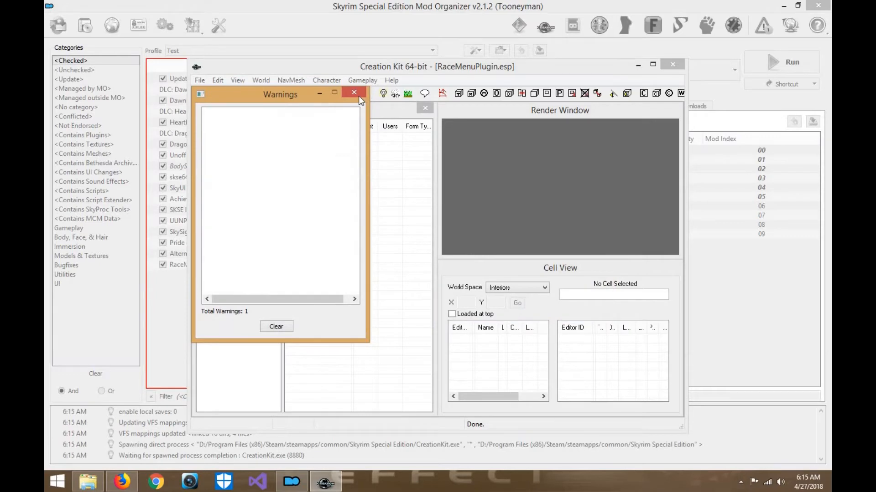
{"action": "left_click", "coordinate": [359, 95]}
- Save RaceMenuPlugin.esp and push the plugin to PC, closing the Creation Kit when done
{"action": "left_click", "coordinate": [200, 80]}
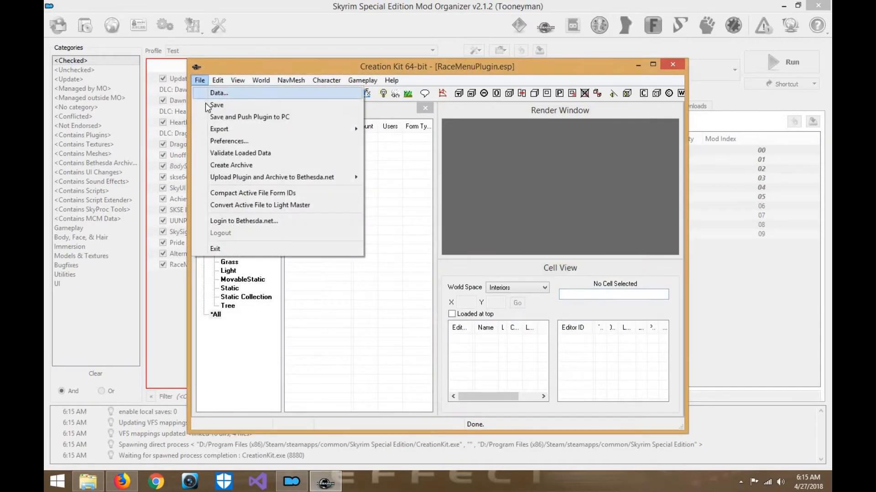
{"action": "left_click", "coordinate": [213, 105]}
{"action": "left_click", "coordinate": [204, 82]}
{"action": "left_click", "coordinate": [212, 117]}
{"action": "left_click", "coordinate": [201, 81]}
{"action": "left_click", "coordinate": [228, 249]}
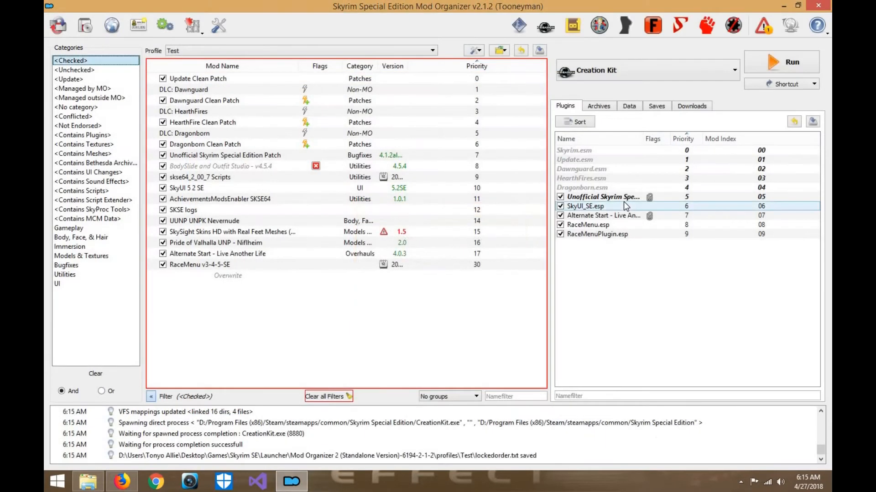
- Check the Overwrite contents and the available ESPs of the RaceMenu v3-4-5-SE mod
{"action": "double_click", "coordinate": [300, 276]}
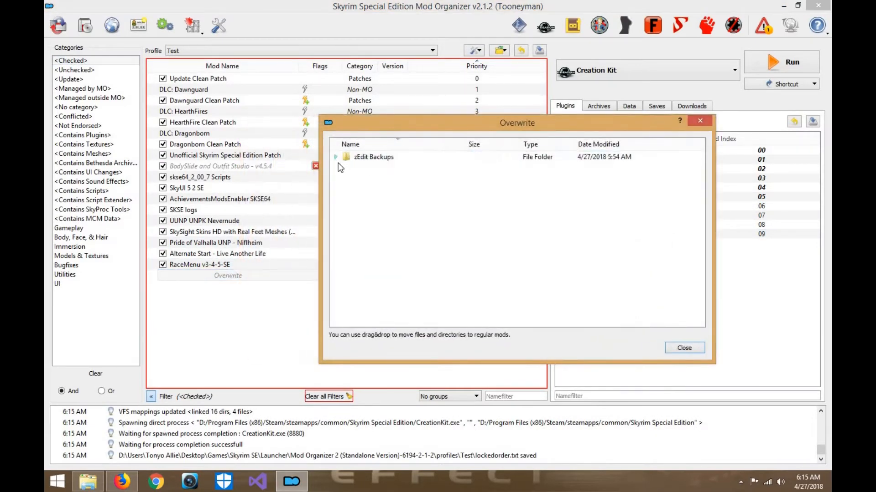
{"action": "left_click", "coordinate": [684, 348]}
{"action": "double_click", "coordinate": [303, 266]}
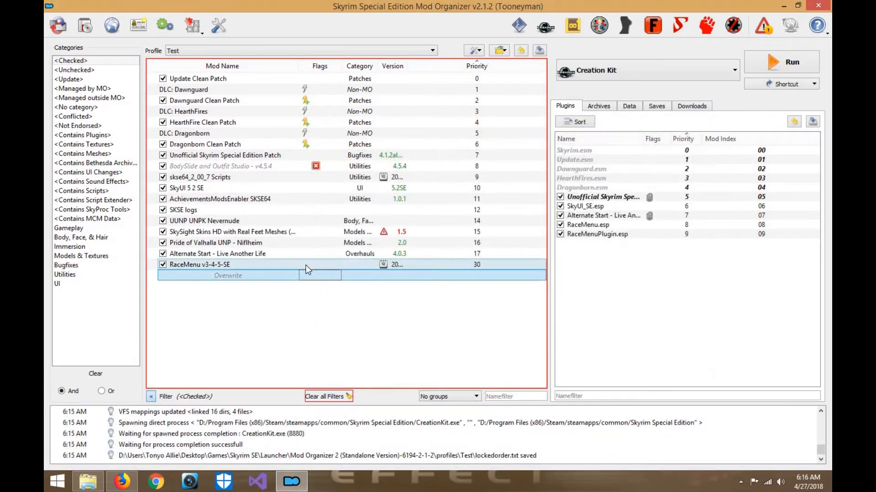
{"action": "left_click", "coordinate": [374, 79]}
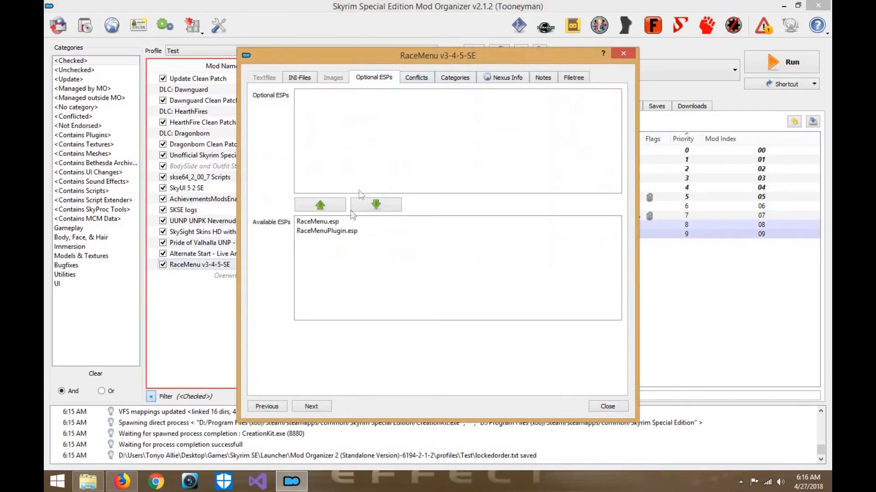
{"action": "left_click", "coordinate": [337, 223]}
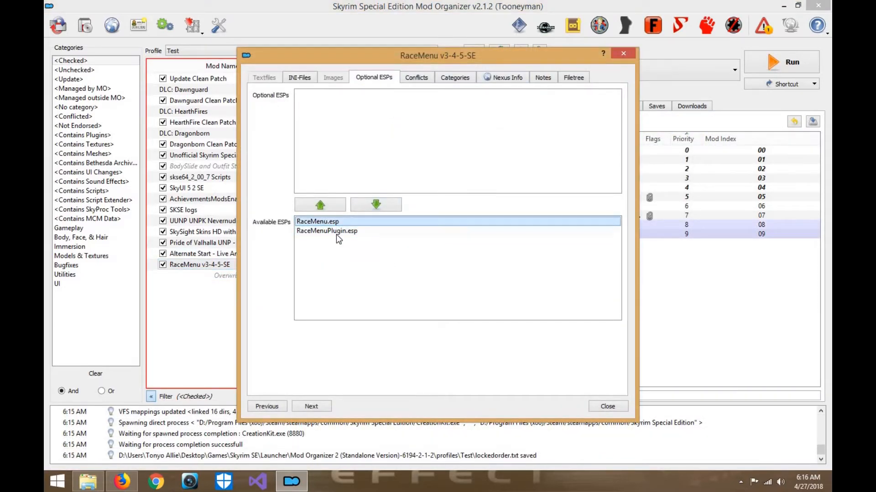
{"action": "left_click", "coordinate": [336, 231]}
{"action": "left_click", "coordinate": [608, 406]}
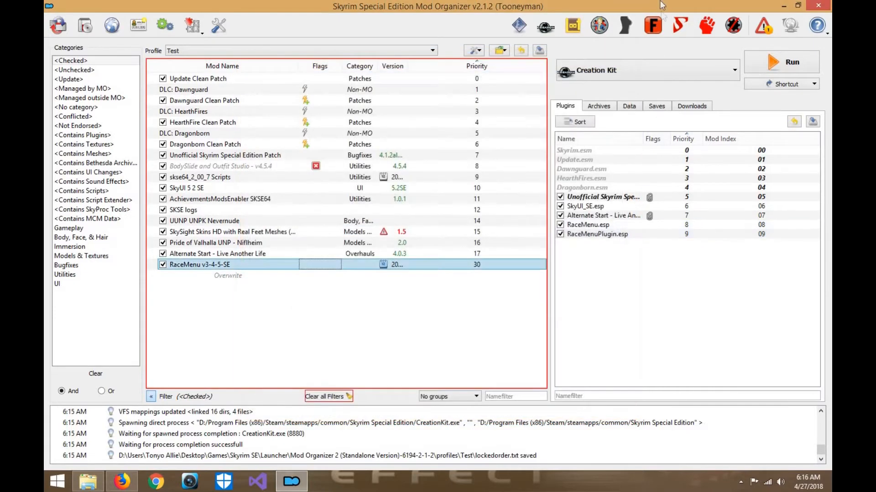
- Open SSEEdit and load only RaceMenu.esp and RaceMenuPlugin.esp
{"action": "left_click", "coordinate": [603, 33]}
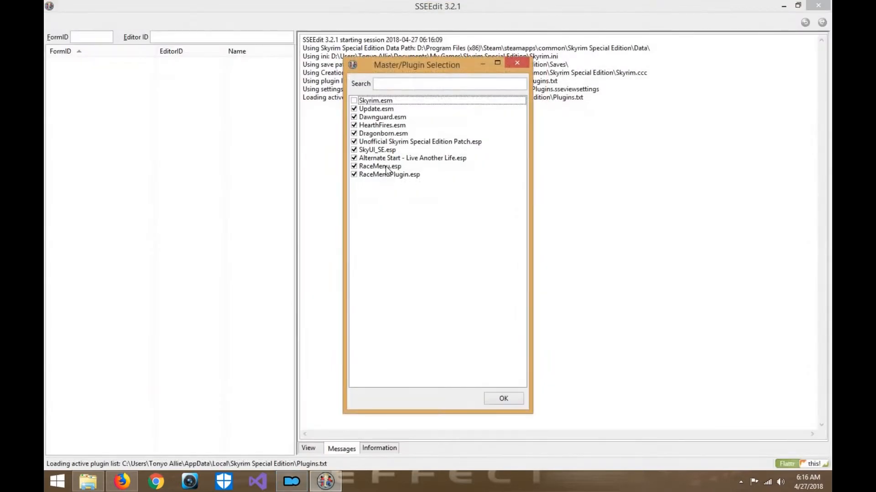
{"action": "right_click", "coordinate": [378, 156]}
{"action": "left_click", "coordinate": [386, 170]}
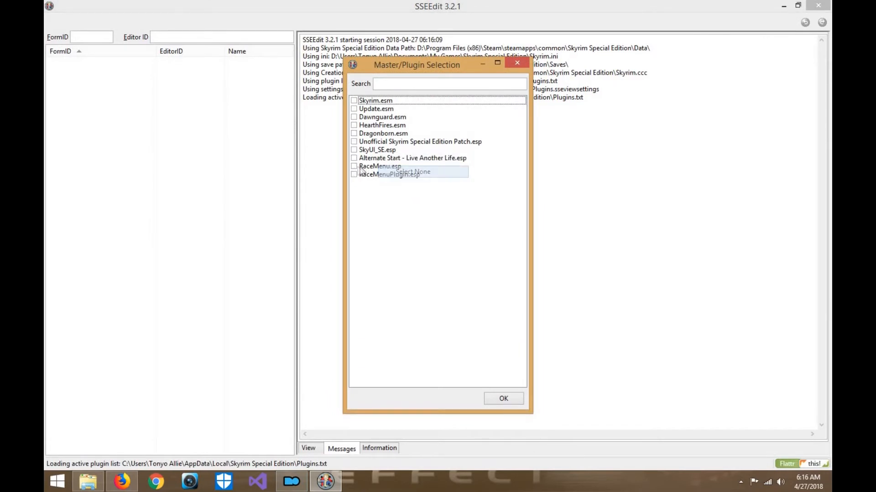
{"action": "left_click", "coordinate": [354, 166]}
{"action": "left_click", "coordinate": [354, 175]}
{"action": "left_click", "coordinate": [503, 399]}
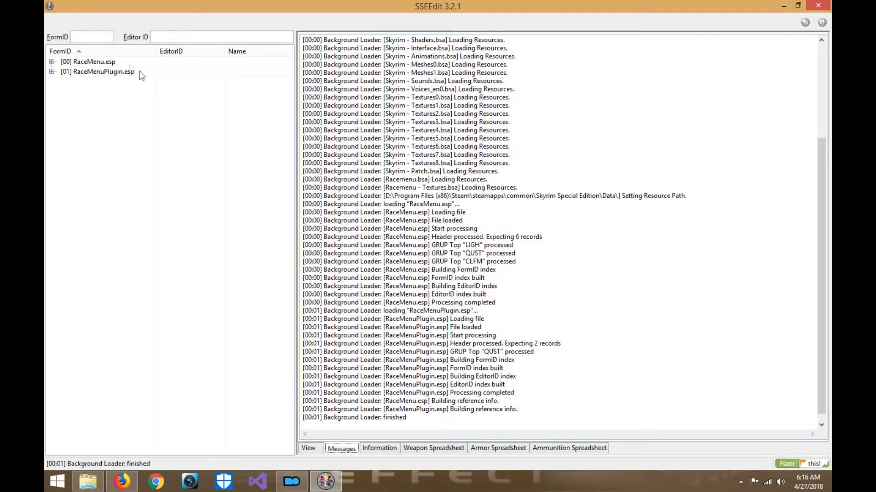
- Apply the cleaning filter and remove "Identical to Master" records from RaceMenu.esp, accepting the module edit
{"action": "right_click", "coordinate": [123, 62]}
{"action": "left_click", "coordinate": [167, 110]}
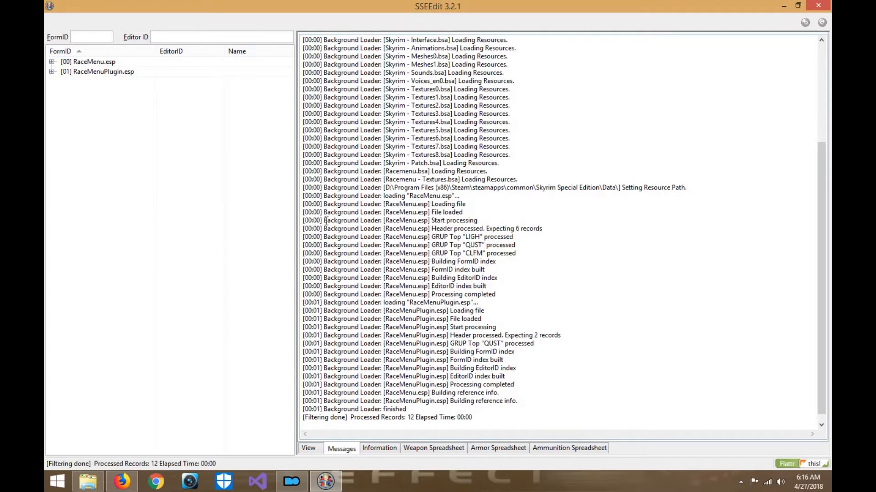
{"action": "right_click", "coordinate": [100, 62]}
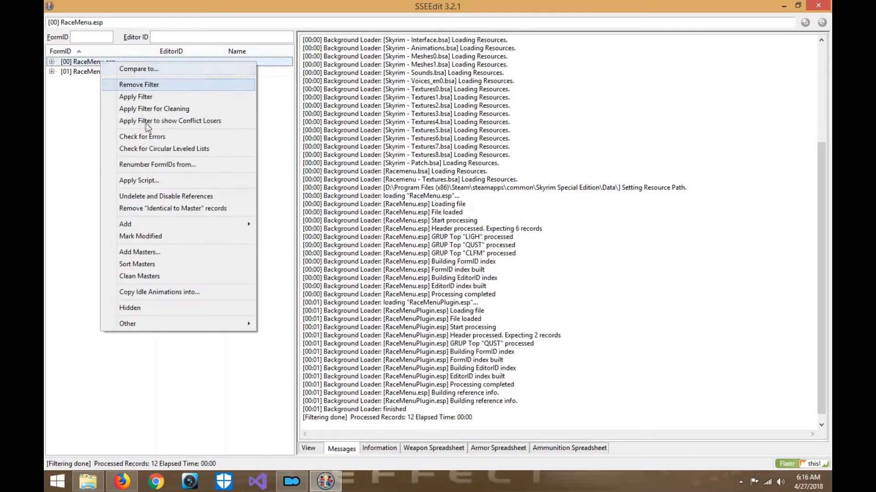
{"action": "left_click", "coordinate": [168, 207]}
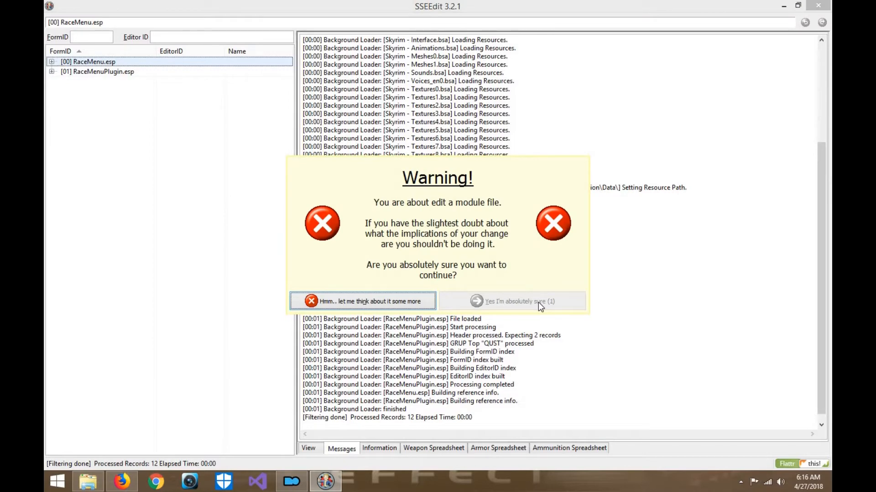
{"action": "left_click", "coordinate": [538, 303]}
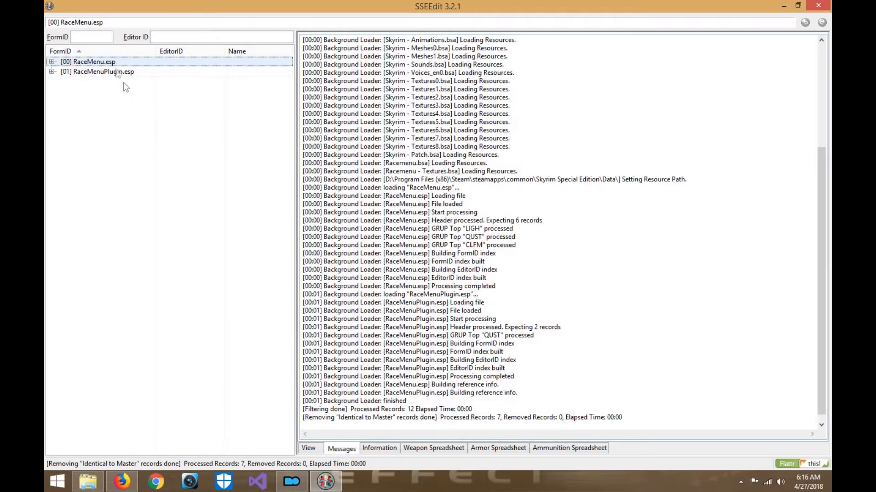
- Repeat the "Identical to Master" removal on RaceMenu.esp and undelete and disable its references
{"action": "right_click", "coordinate": [114, 67]}
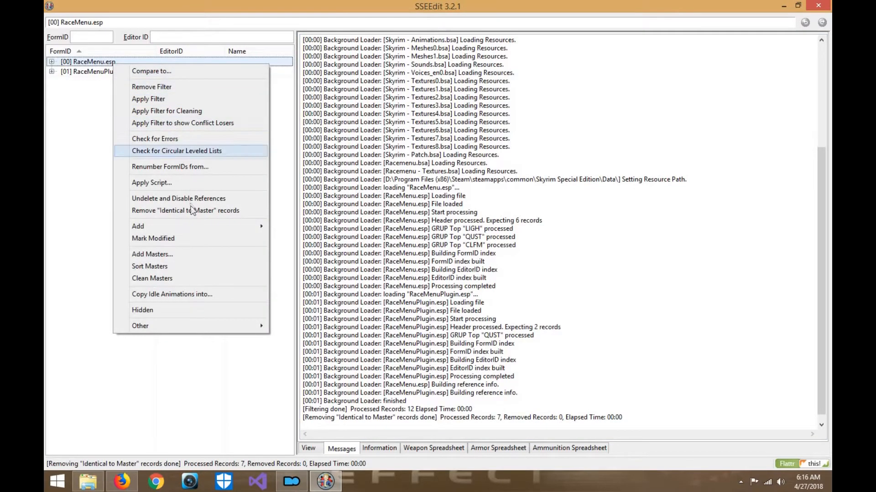
{"action": "left_click", "coordinate": [192, 210]}
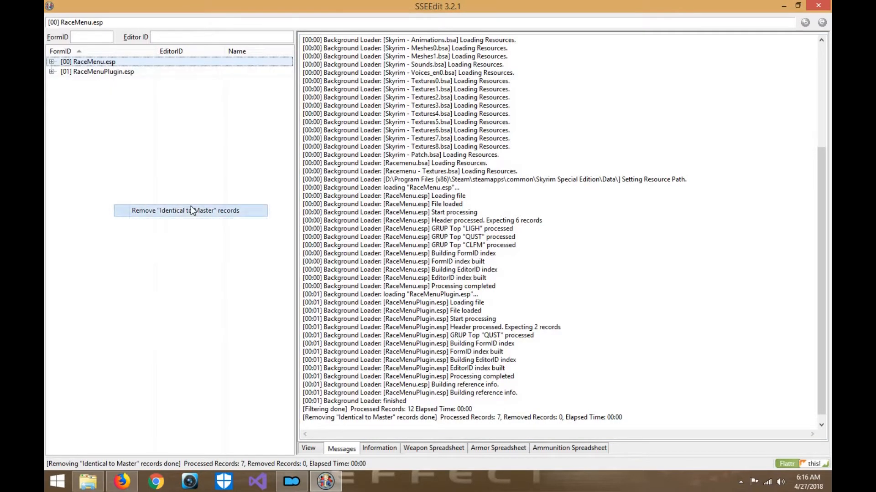
{"action": "right_click", "coordinate": [135, 64]}
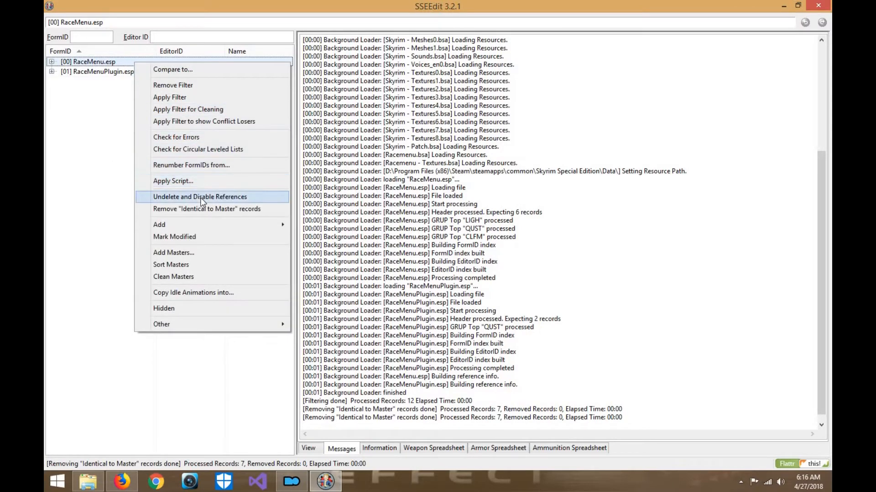
{"action": "left_click", "coordinate": [201, 197]}
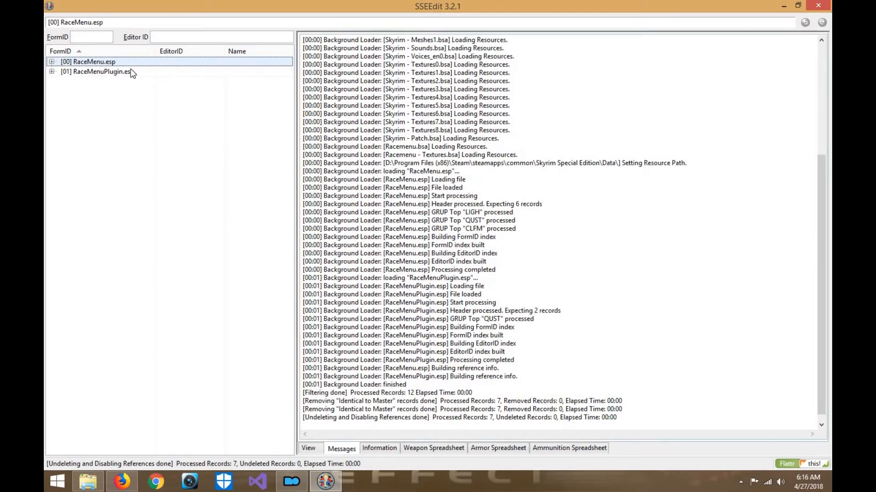
- Clean RaceMenuPlugin.esp by filtering for cleaning, removing "Identical to Master" records, and undeleting and disabling references, and close SSEEdit
{"action": "right_click", "coordinate": [130, 69]}
{"action": "left_click", "coordinate": [171, 116]}
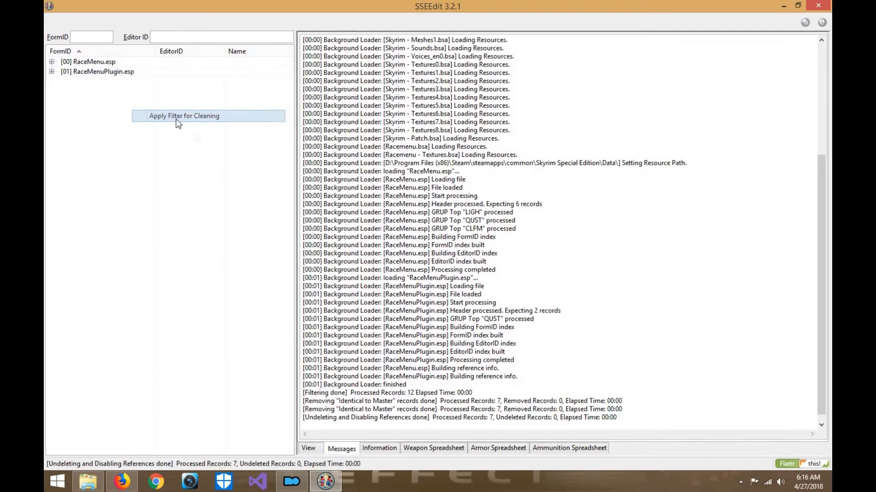
{"action": "right_click", "coordinate": [129, 72]}
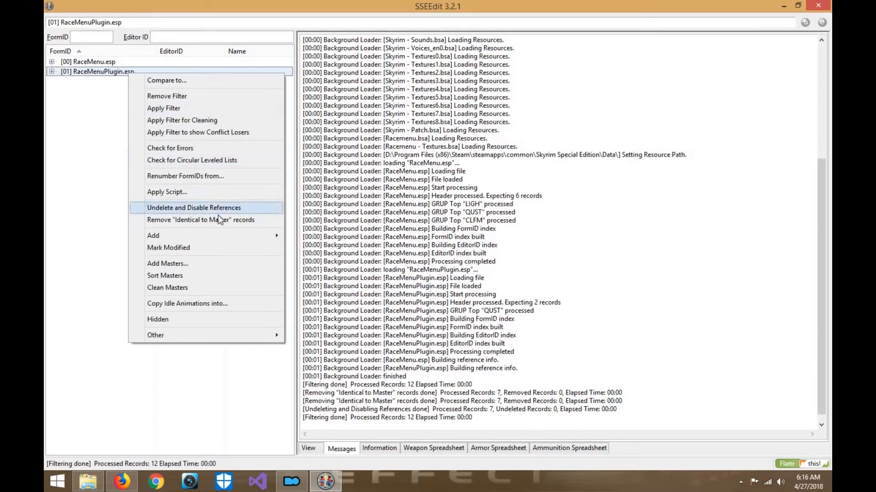
{"action": "left_click", "coordinate": [241, 221]}
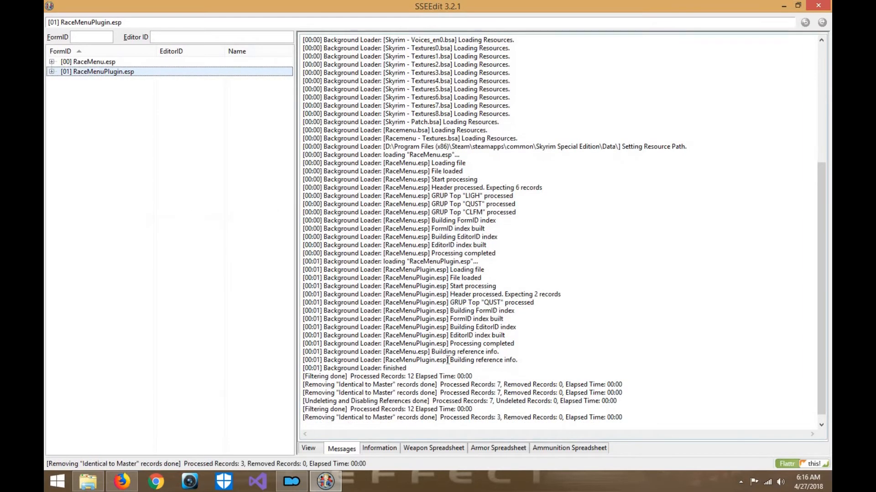
{"action": "right_click", "coordinate": [111, 72]}
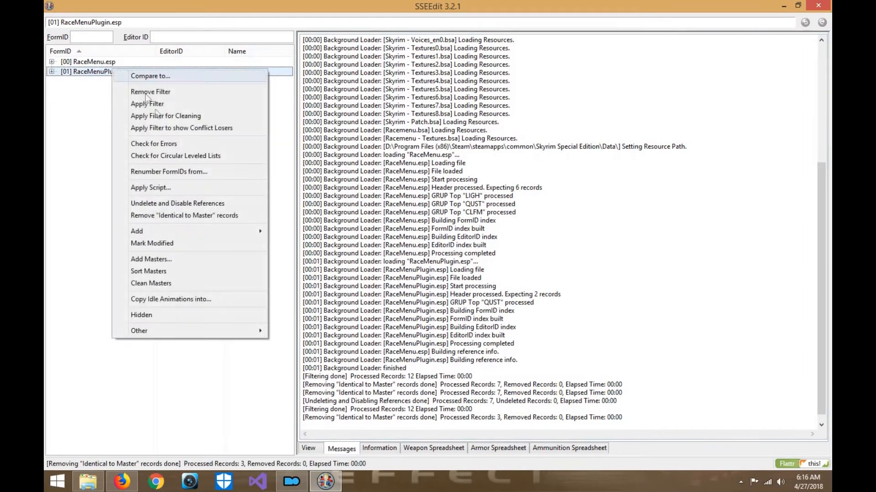
{"action": "left_click", "coordinate": [196, 203]}
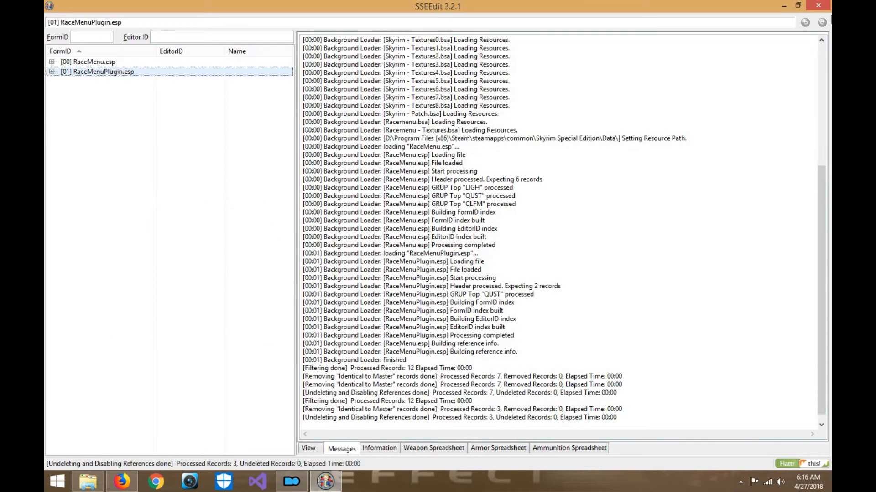
{"action": "left_click", "coordinate": [825, 7]}
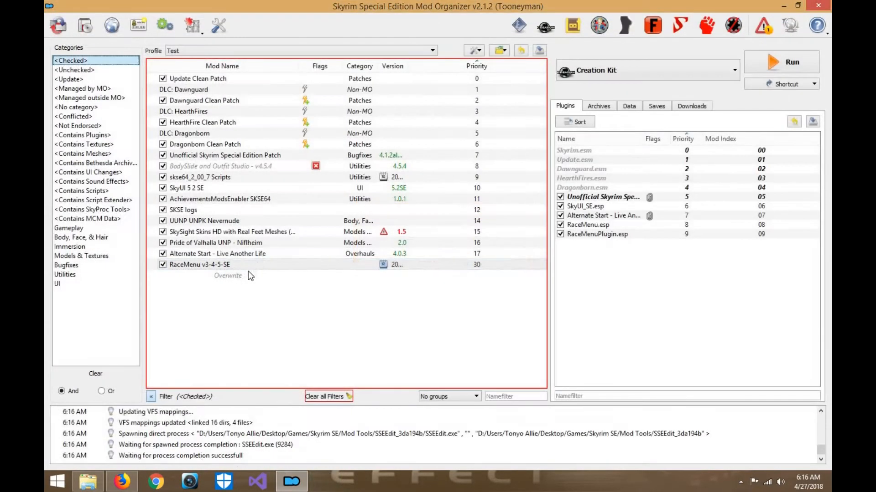
- Check the Overwrite folder for new files and review the RaceMenu v3-4-5-SE mod's optional and available ESPs
{"action": "double_click", "coordinate": [237, 275]}
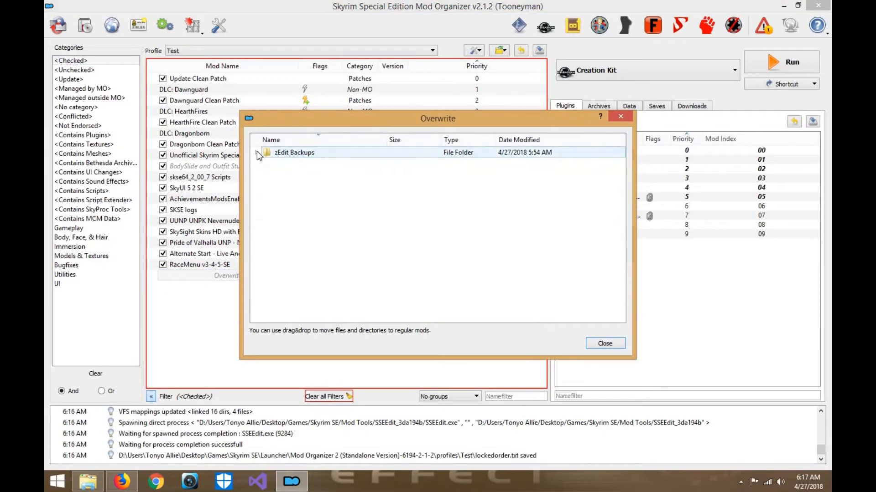
{"action": "left_click", "coordinate": [280, 153]}
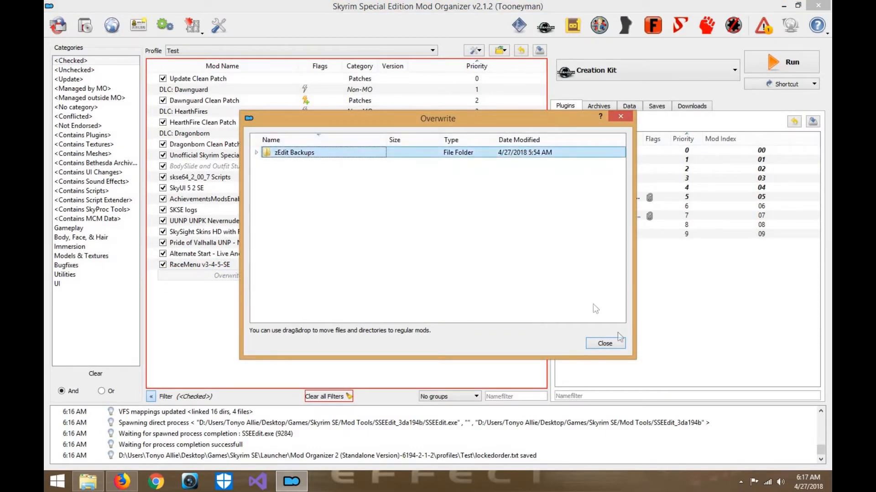
{"action": "left_click", "coordinate": [621, 344]}
{"action": "double_click", "coordinate": [244, 262]}
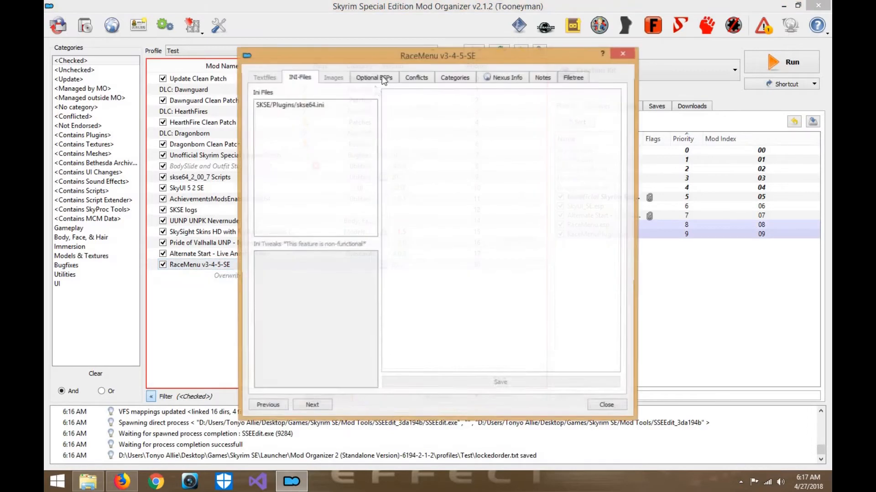
{"action": "left_click", "coordinate": [383, 79]}
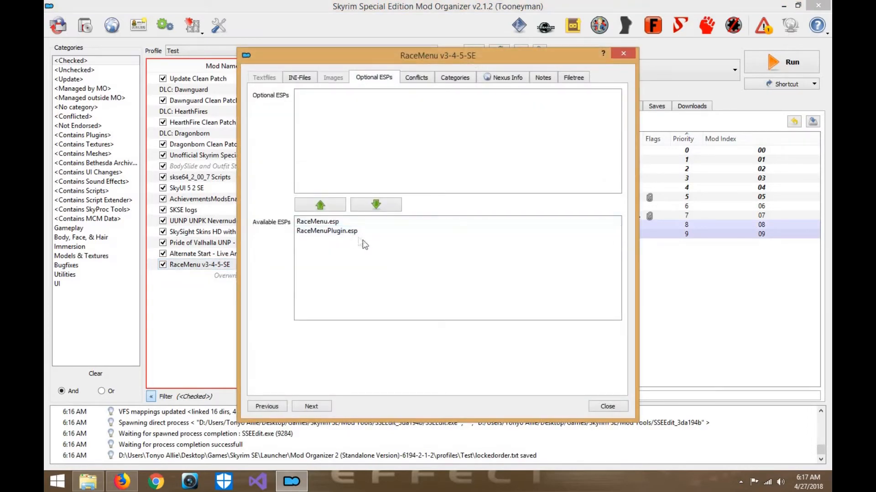
{"action": "left_click", "coordinate": [609, 407]}
- Move the RaceMenu v3-4-5-SE mod directly below skse64_2_00_7 Scripts and place its two plugins above SkyUI_SE.esp in the load order
{"action": "left_click_drag", "start_coordinate": [274, 269], "coordinate": [155, 181]}
{"action": "left_click_drag", "start_coordinate": [274, 184], "coordinate": [273, 183]}
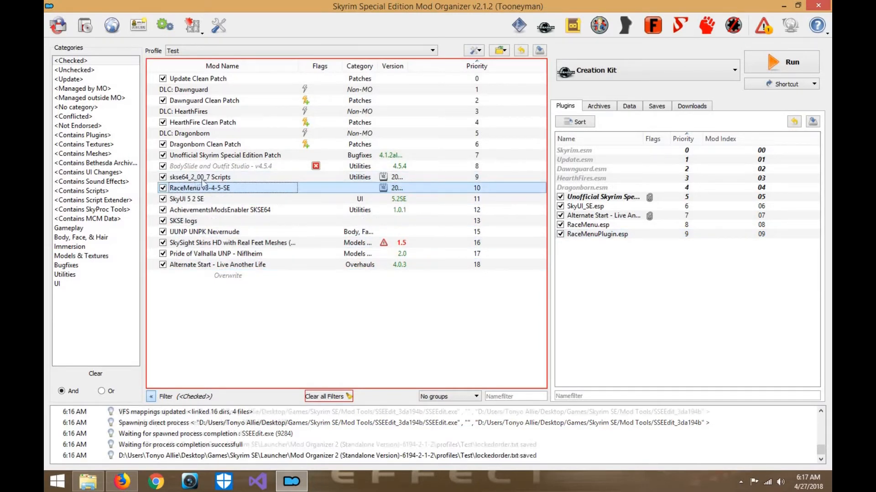
{"action": "left_click_drag", "start_coordinate": [589, 225], "coordinate": [602, 212]}
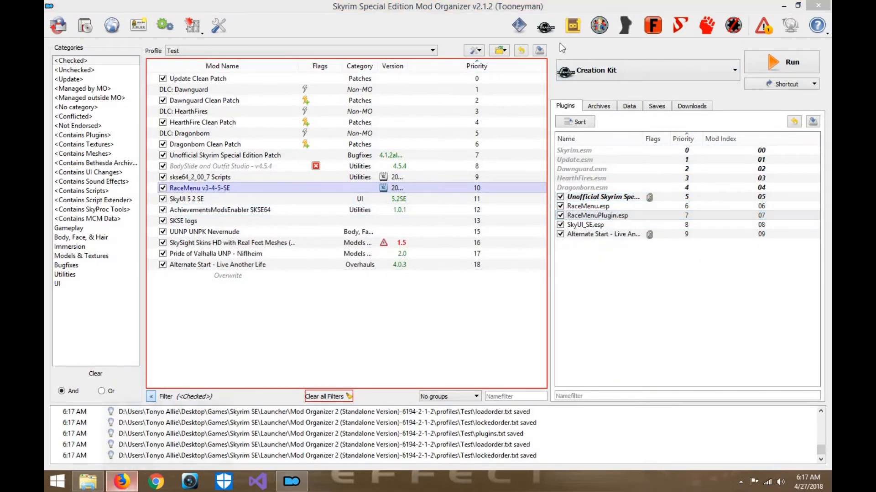
- Switch to Firefox, close the Bethesda Archive Extractor page and request the mod manager download of XP32 Maximum Skeleton Special Extended
{"action": "left_click", "coordinate": [122, 482]}
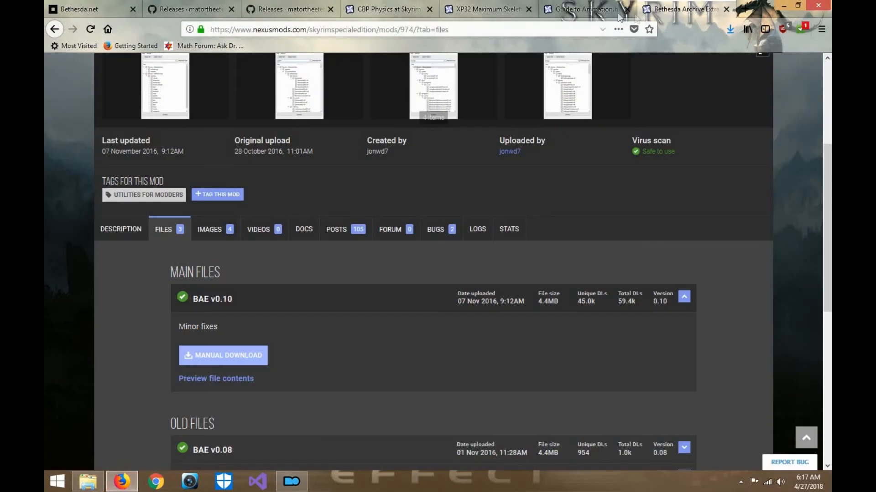
{"action": "left_click", "coordinate": [726, 9]}
{"action": "left_click", "coordinate": [561, 9]}
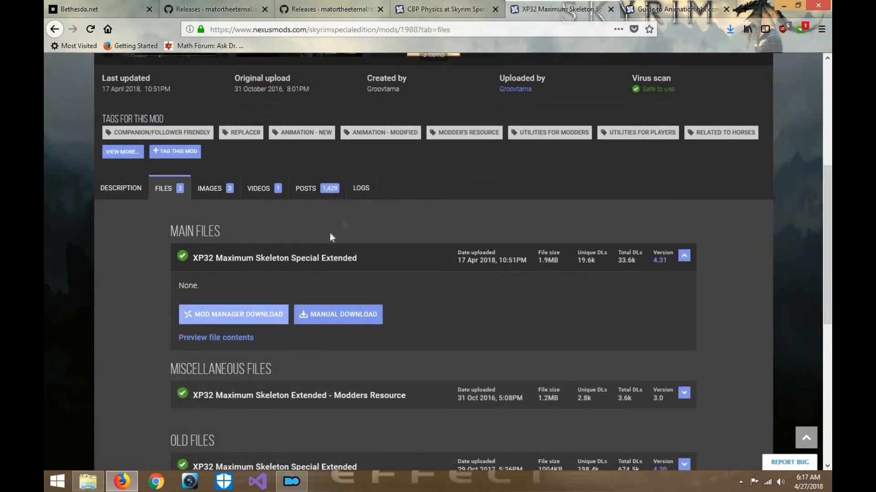
{"action": "left_click", "coordinate": [271, 314]}
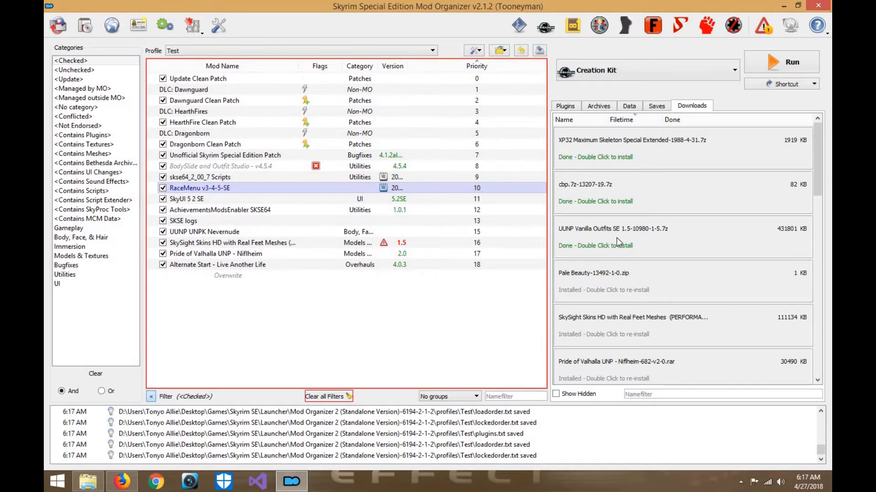
- Install the downloaded UUNP Vanilla Outfits SE 1.5 archive under the name UUNP Vanilla Outfits Bodyslides SE
{"action": "double_click", "coordinate": [617, 242]}
{"action": "left_click", "coordinate": [434, 250]}
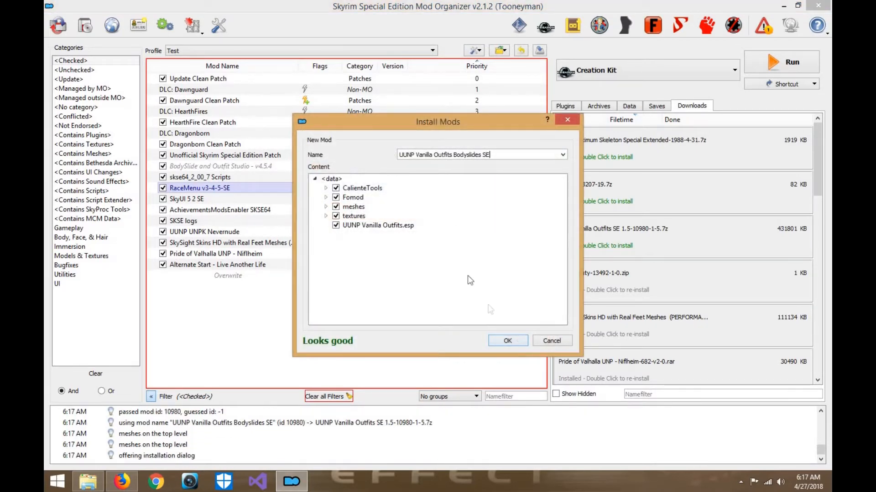
{"action": "left_click", "coordinate": [507, 340]}
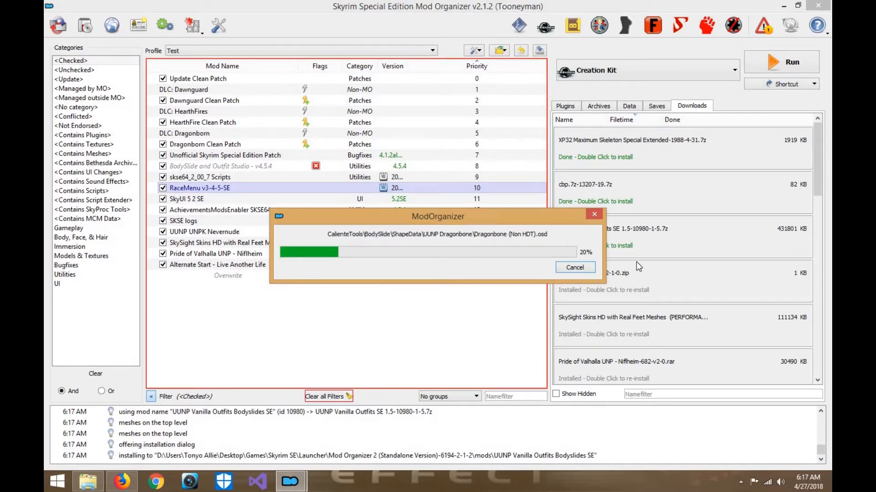
- Examine the RaceMenu weapon styles and FNIS patch preview images on the XP32 Maximum Skeleton page in Firefox while the outfit installation runs
{"action": "left_click", "coordinate": [122, 484]}
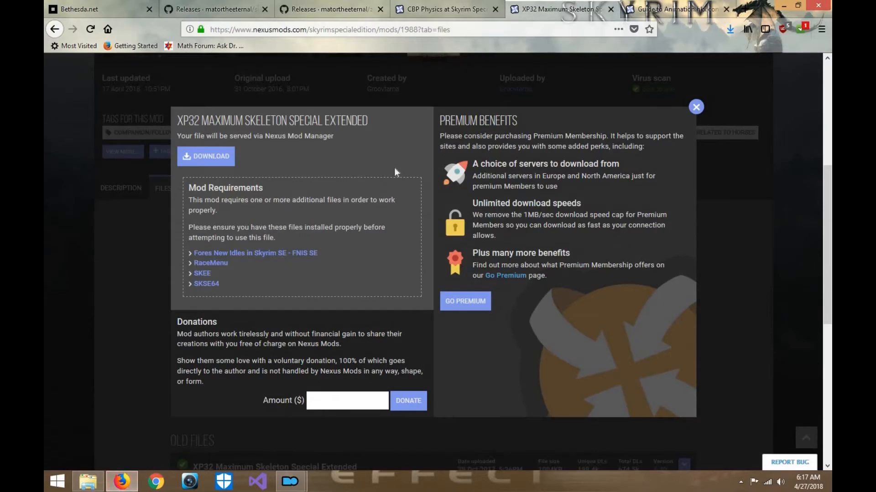
{"action": "key", "text": "Escape"}
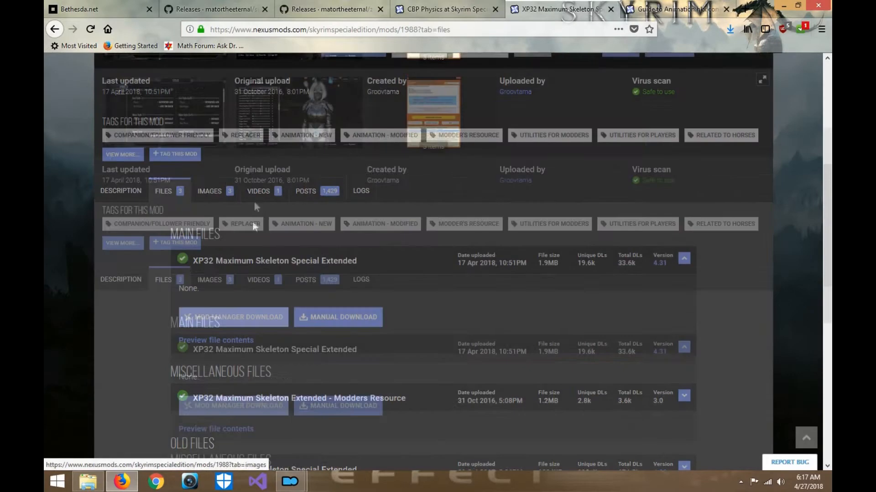
{"action": "scroll", "coordinate": [252, 221], "scroll_direction": "up", "scroll_amount": 5}
{"action": "left_click", "coordinate": [326, 285]}
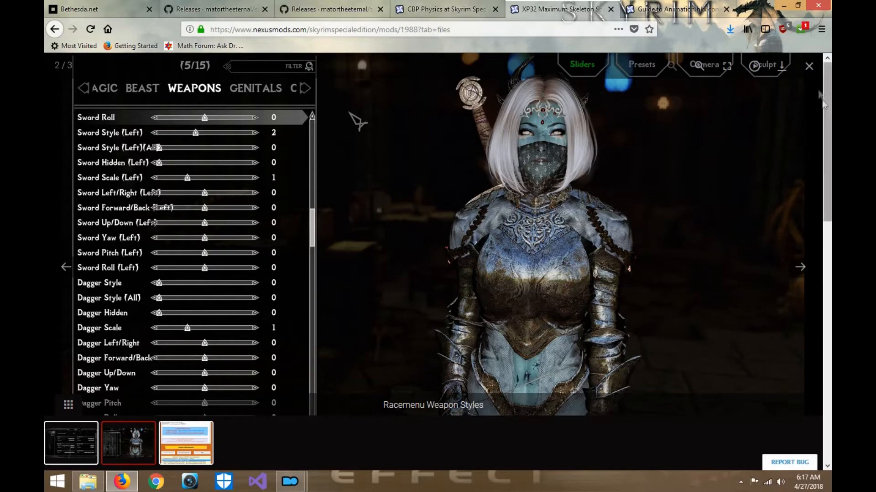
{"action": "left_click", "coordinate": [809, 66]}
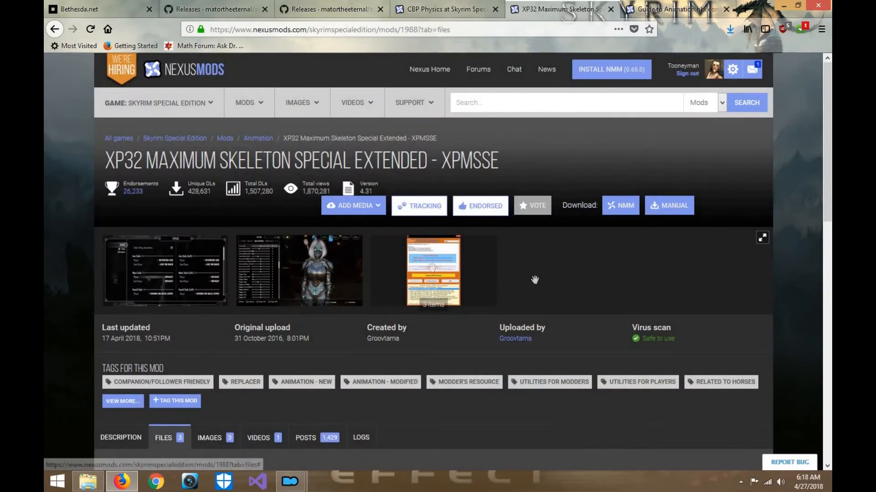
{"action": "left_click", "coordinate": [429, 272]}
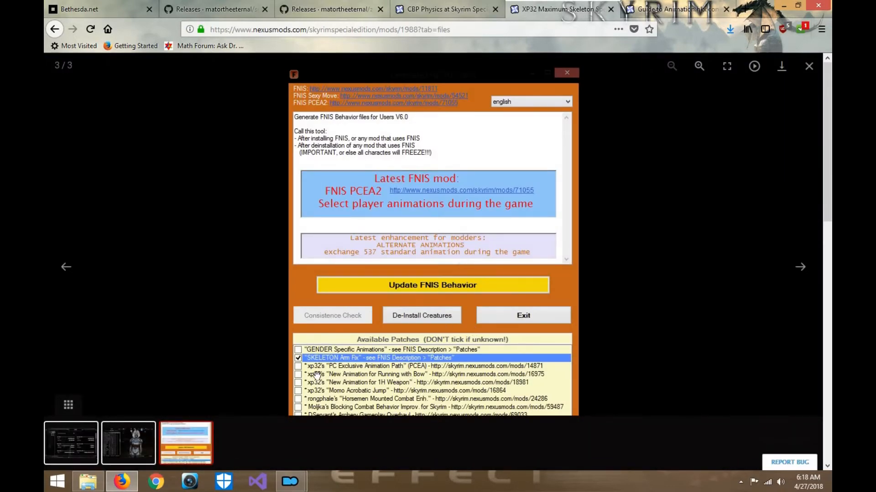
{"action": "left_click", "coordinate": [809, 66]}
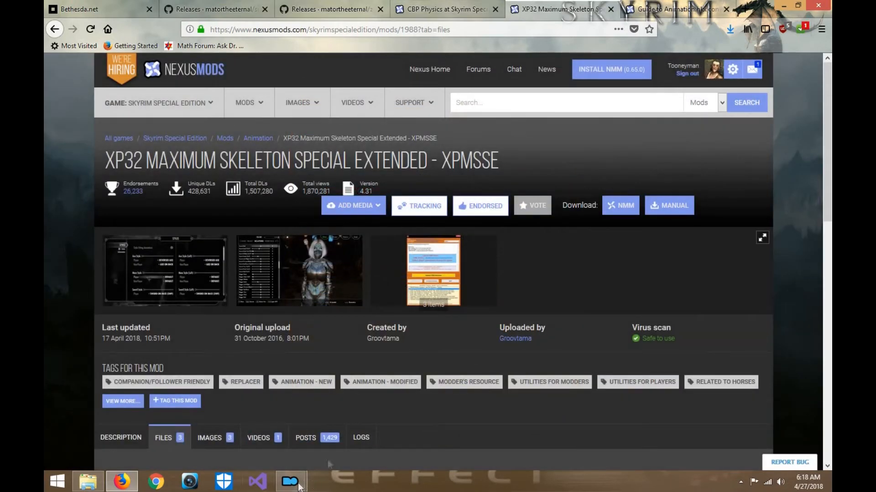
{"action": "mouse_move", "coordinate": [299, 487]}
{"action": "left_click", "coordinate": [335, 453]}
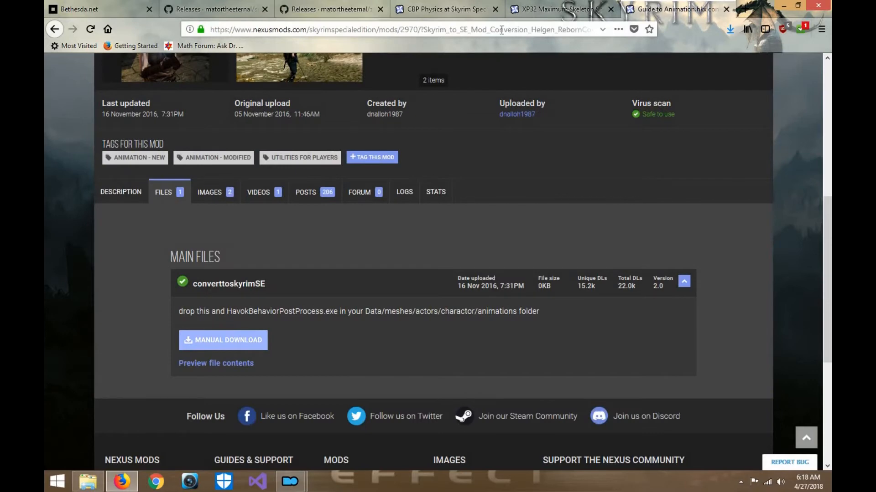
- Search the web for "UUNP Clothing Skyrim se" and open the file list of the UUNP Vanilla Outfits Bodyslides SE mod on Nexus Mods
{"action": "left_click", "coordinate": [501, 30]}
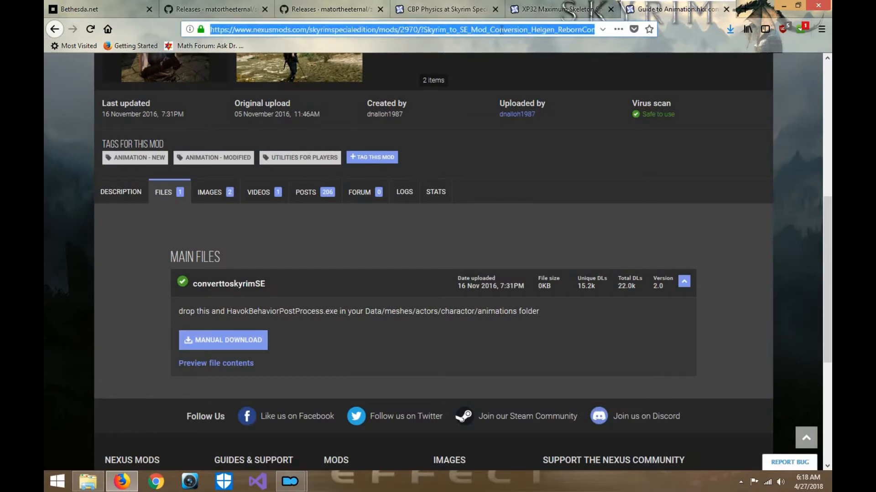
{"action": "type", "text": "UUNP Clo"}
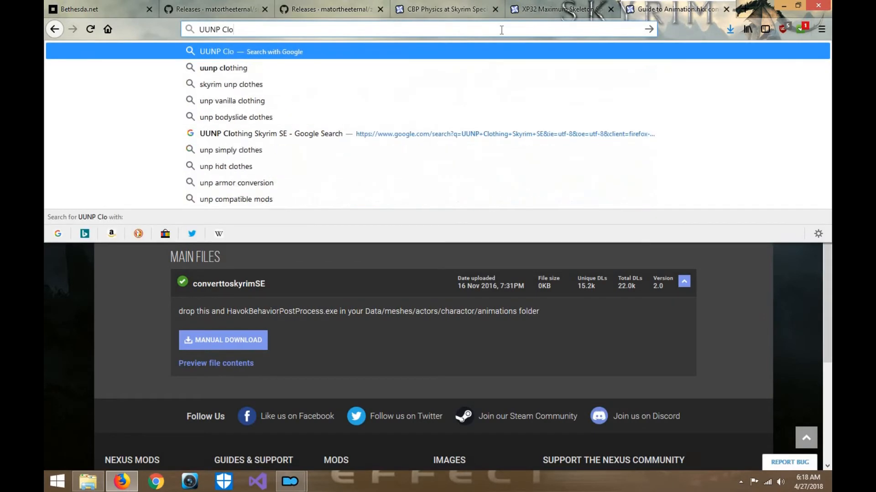
{"action": "type", "text": "thing Skyrim se"}
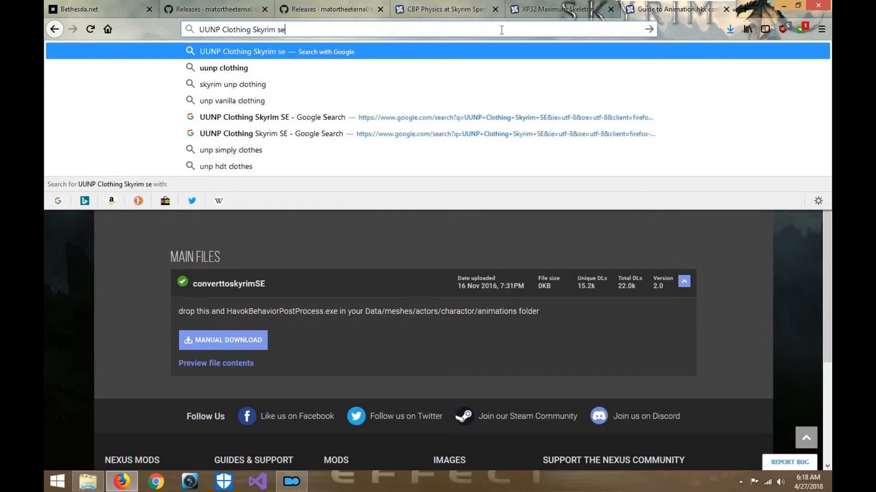
{"action": "key", "text": "Return"}
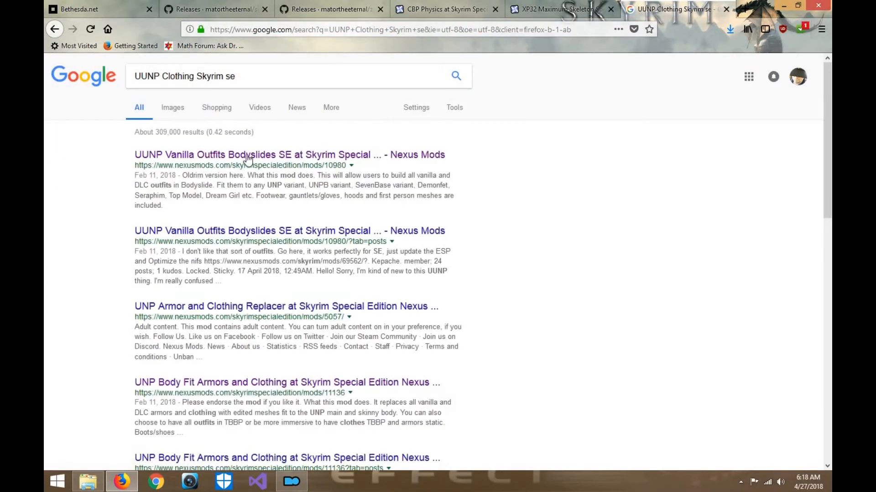
{"action": "left_click", "coordinate": [248, 160]}
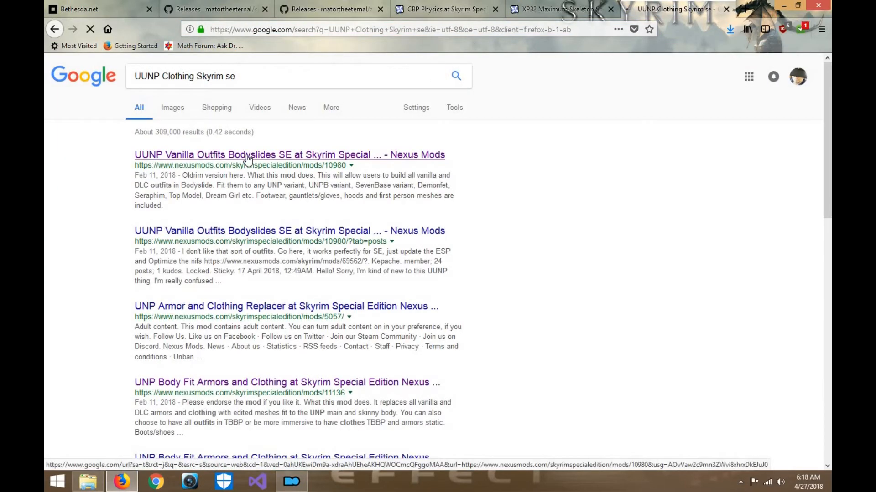
{"action": "scroll", "coordinate": [562, 214], "scroll_direction": "down", "scroll_amount": 2}
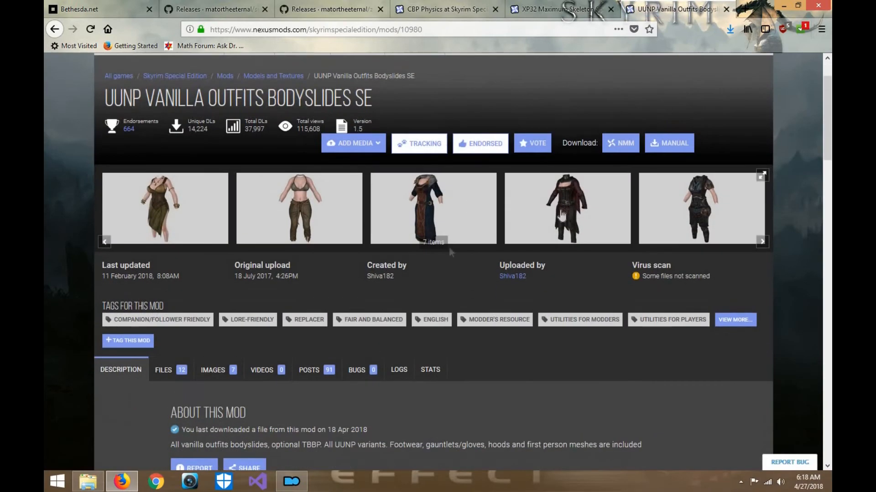
{"action": "left_click", "coordinate": [169, 370]}
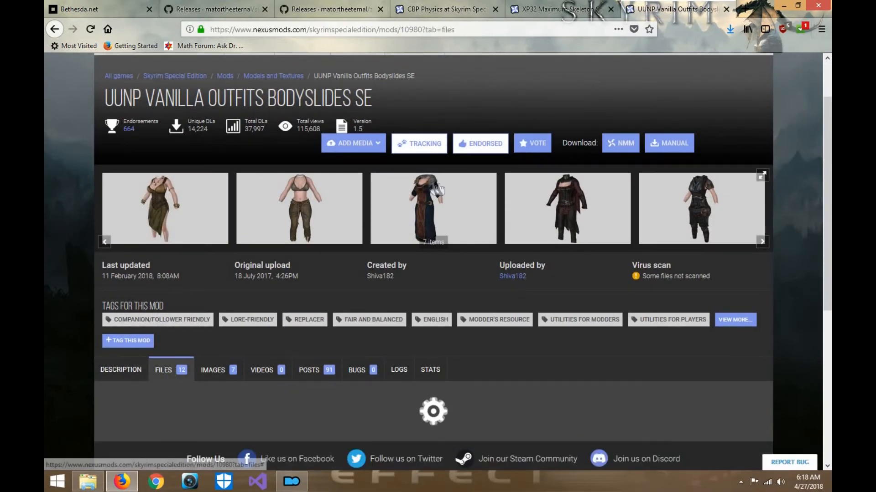
- Look through the UUNP Vanilla Outfits Bodyslides SE page's preview images and its main and old file versions
{"action": "scroll", "coordinate": [433, 188], "scroll_direction": "down", "scroll_amount": 2}
{"action": "key", "text": "alt+Tab"}
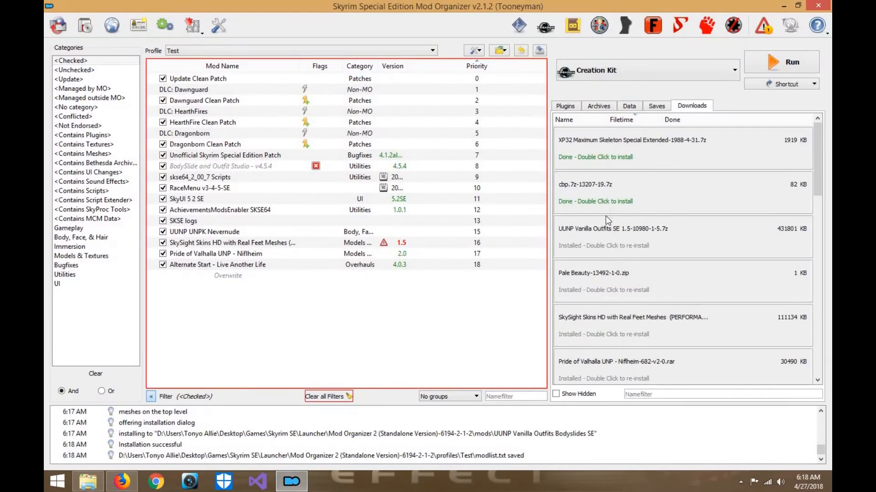
{"action": "key", "text": "alt+Tab"}
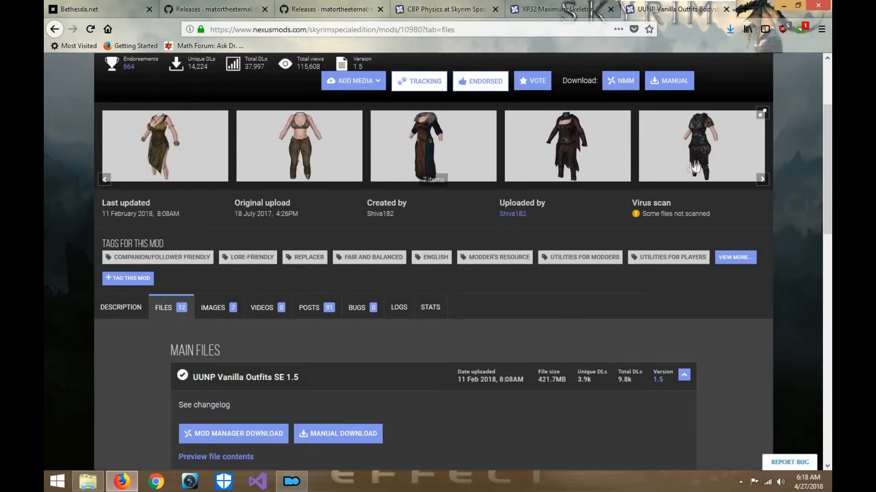
{"action": "left_click", "coordinate": [765, 181]}
{"action": "left_click", "coordinate": [766, 181]}
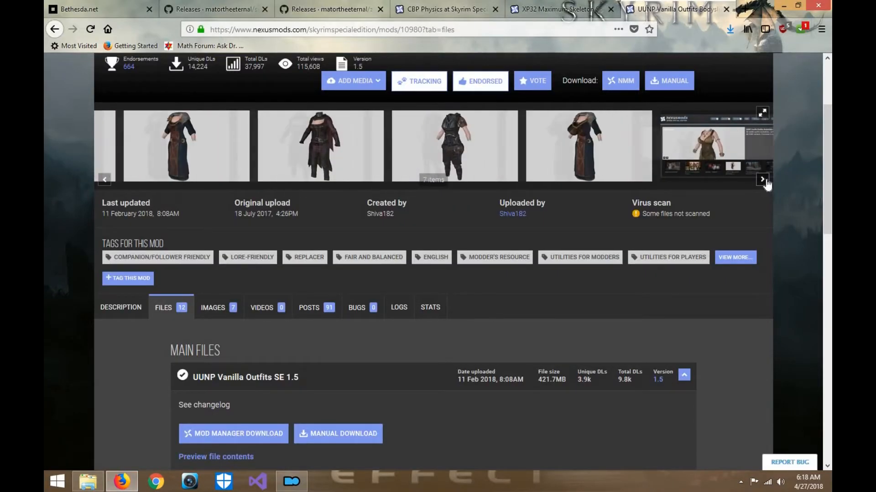
{"action": "left_click", "coordinate": [766, 181]}
{"action": "scroll", "coordinate": [311, 263], "scroll_direction": "down", "scroll_amount": 6}
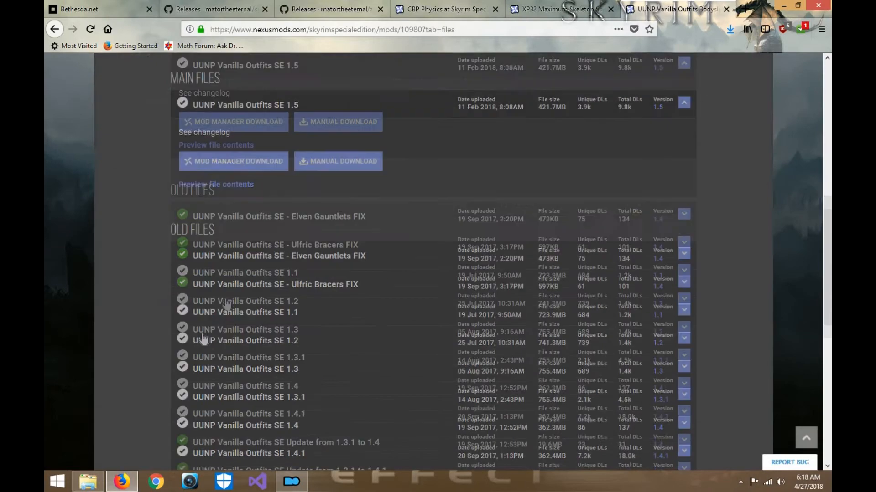
{"action": "scroll", "coordinate": [311, 263], "scroll_direction": "up", "scroll_amount": 4}
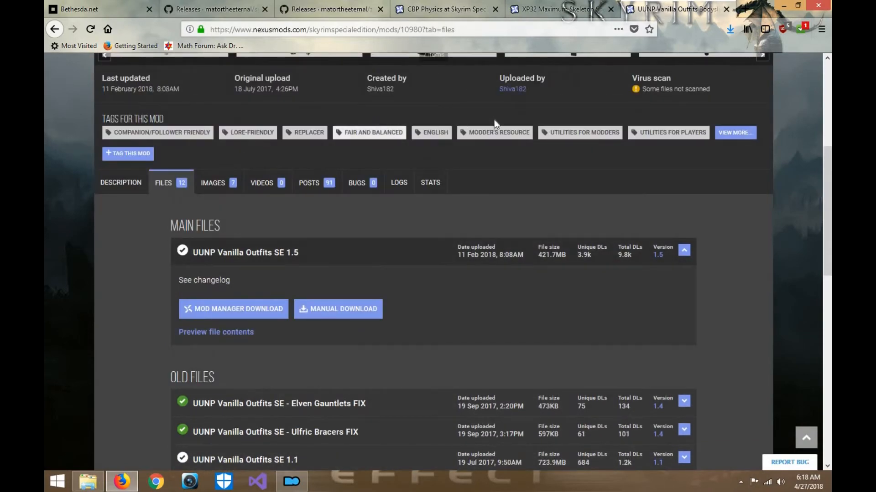
- Read the sticky comment in the UUNP Vanilla Outfits Bodyslides SE posts, including its TCf - Vanilla Skyrim Bodyslided link
{"action": "scroll", "coordinate": [494, 120], "scroll_direction": "up", "scroll_amount": 5}
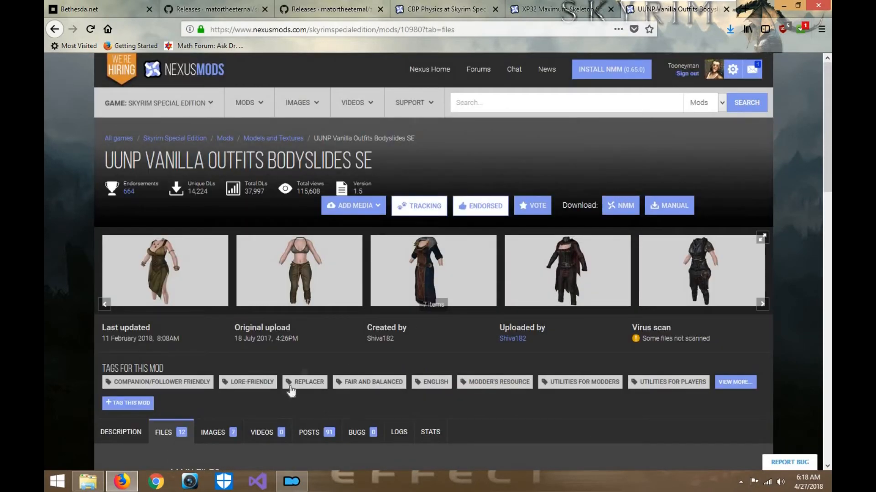
{"action": "scroll", "coordinate": [291, 391], "scroll_direction": "down", "scroll_amount": 4}
{"action": "left_click", "coordinate": [317, 250]}
{"action": "scroll", "coordinate": [376, 282], "scroll_direction": "down", "scroll_amount": 3}
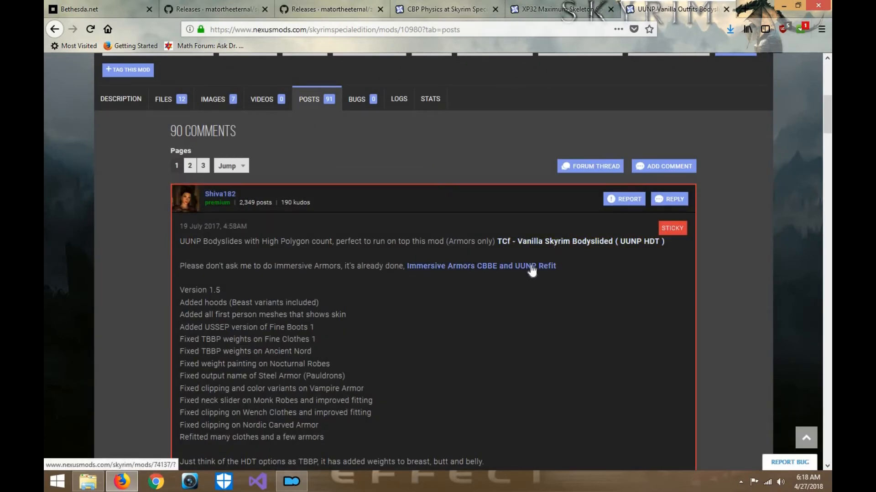
{"action": "right_click", "coordinate": [540, 244]}
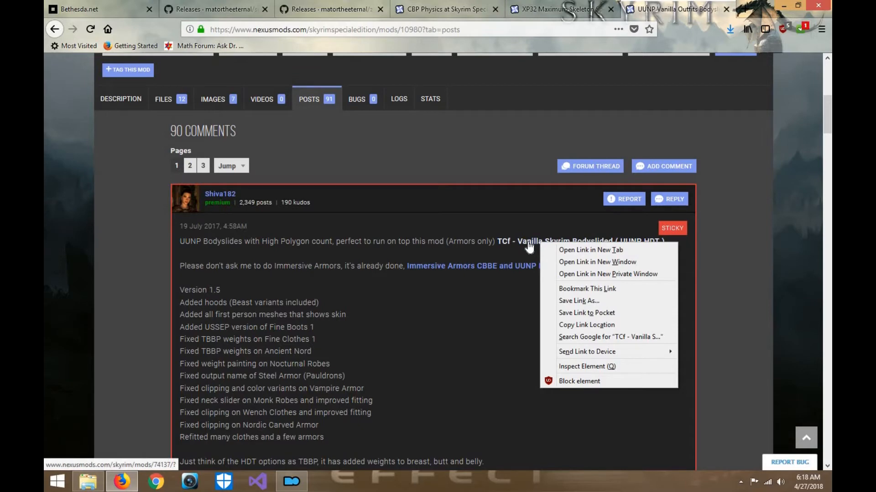
{"action": "left_click", "coordinate": [567, 165]}
- Look over the checked mods in Mod Organizer and the TCf and Immersive Armors archives in File Explorer's Downloads folder
{"action": "left_click", "coordinate": [783, 5]}
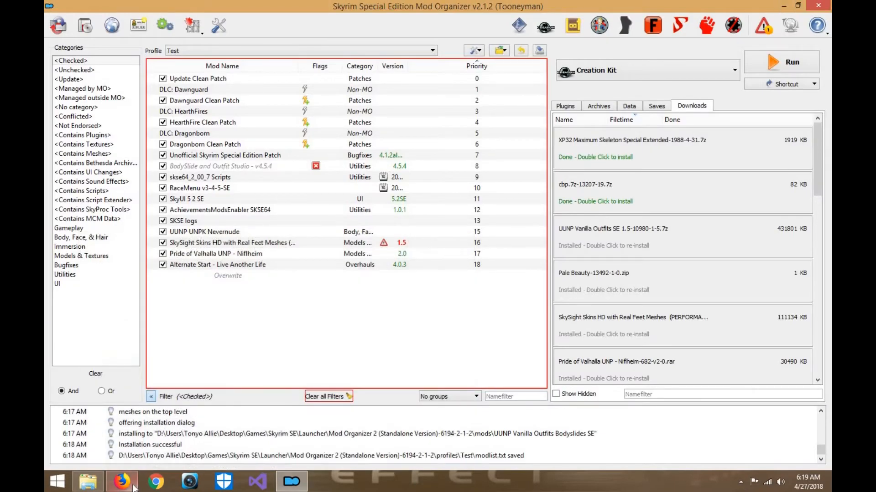
{"action": "left_click", "coordinate": [118, 484]}
{"action": "left_click", "coordinate": [92, 482]}
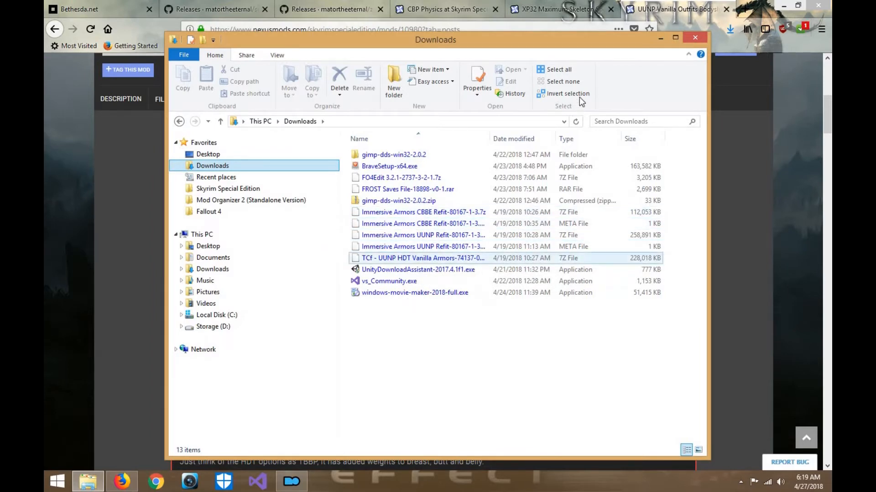
{"action": "left_click", "coordinate": [660, 38]}
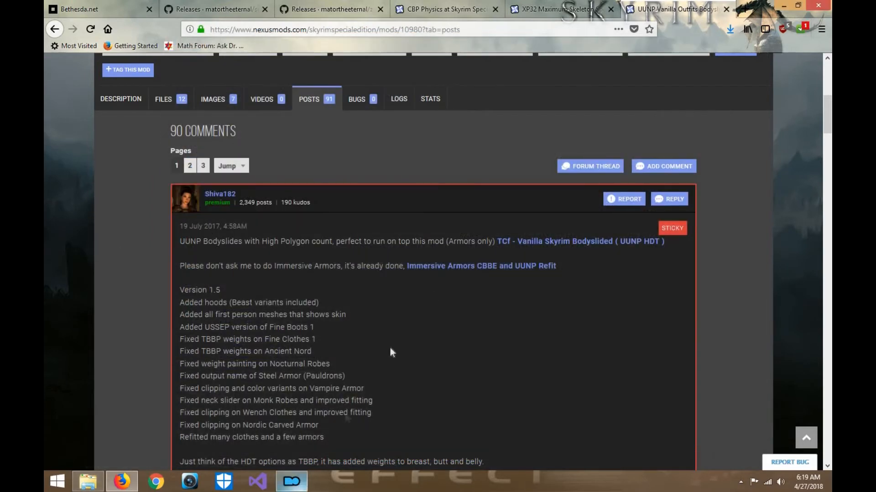
- List the unchecked mods in Mod Organizer and inspect the optional ESPs of Immersive Armors CBBE Refit
{"action": "left_click", "coordinate": [291, 482]}
{"action": "left_click", "coordinate": [75, 70]}
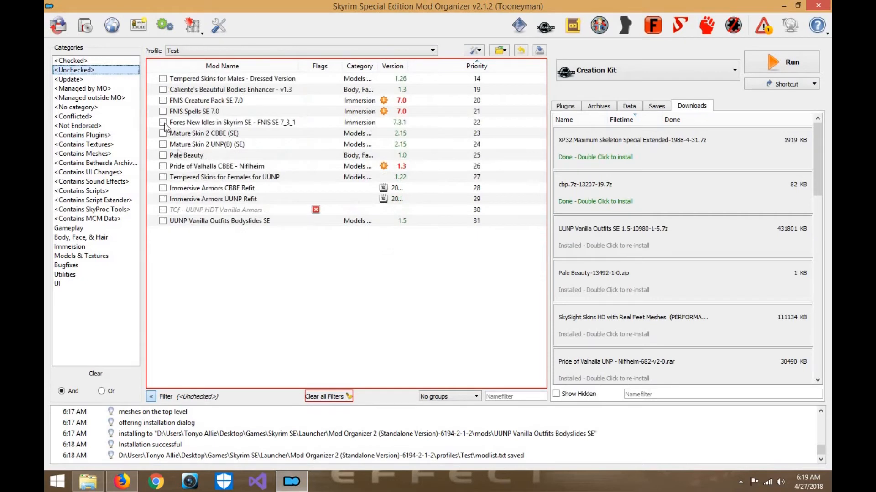
{"action": "left_click", "coordinate": [208, 192]}
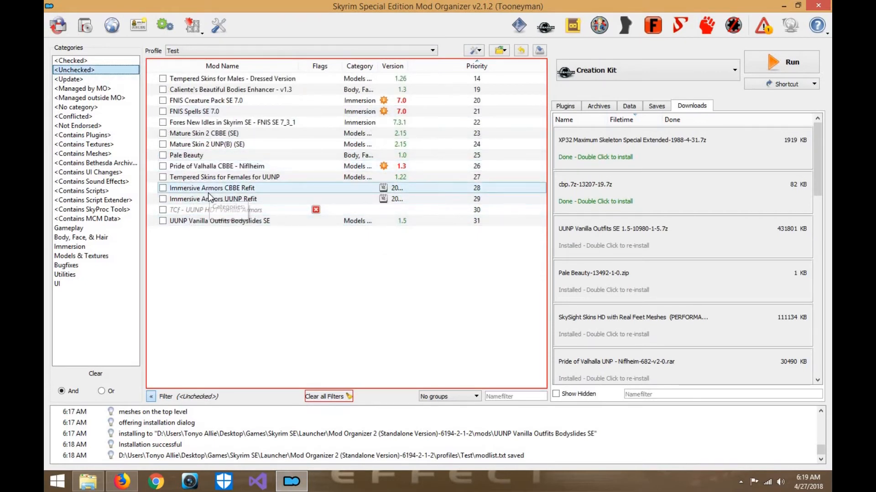
{"action": "left_click", "coordinate": [222, 194]}
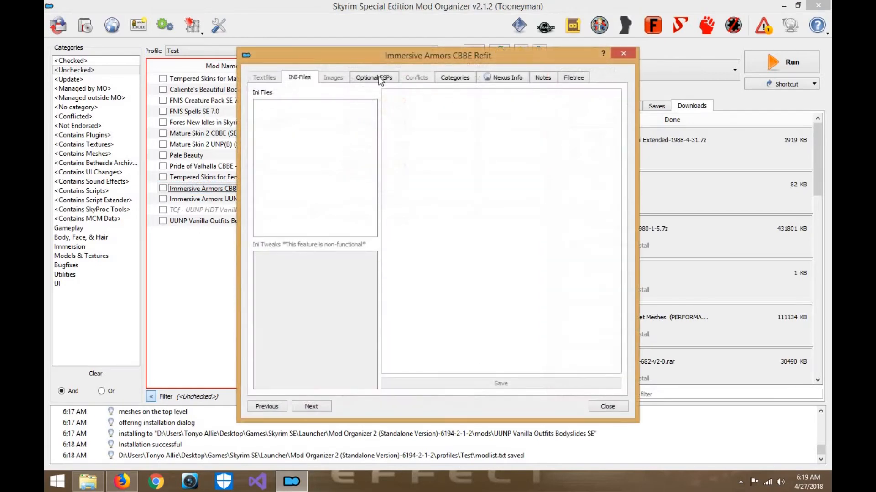
{"action": "left_click", "coordinate": [381, 78]}
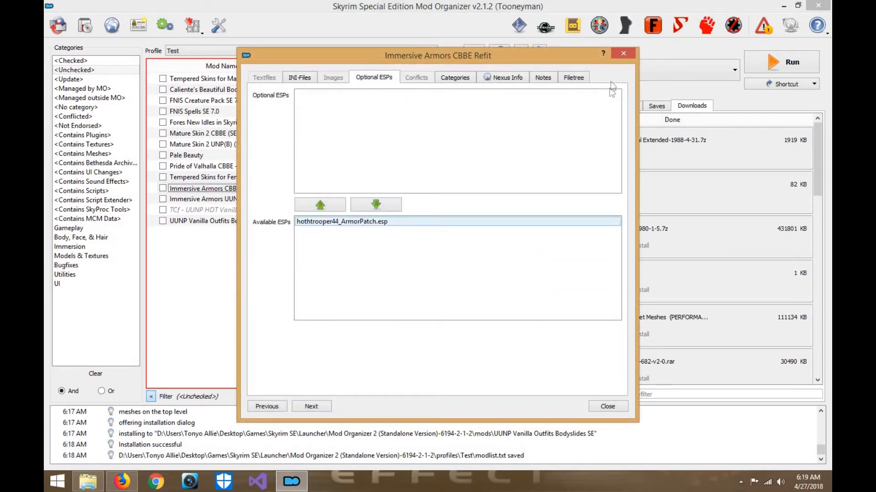
{"action": "left_click", "coordinate": [623, 54]}
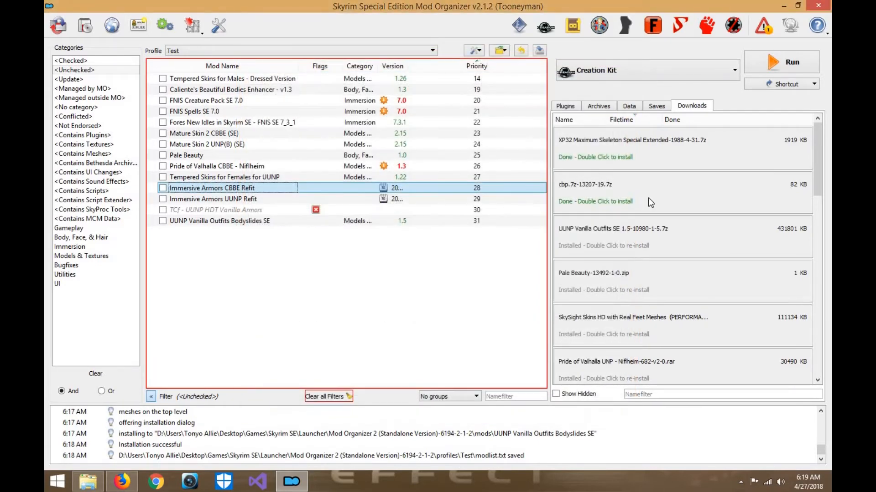
- Start installing the cbp.7z download under the name CBP Physics .19, checking the file version on its Nexus Mods page in Firefox
{"action": "double_click", "coordinate": [647, 198]}
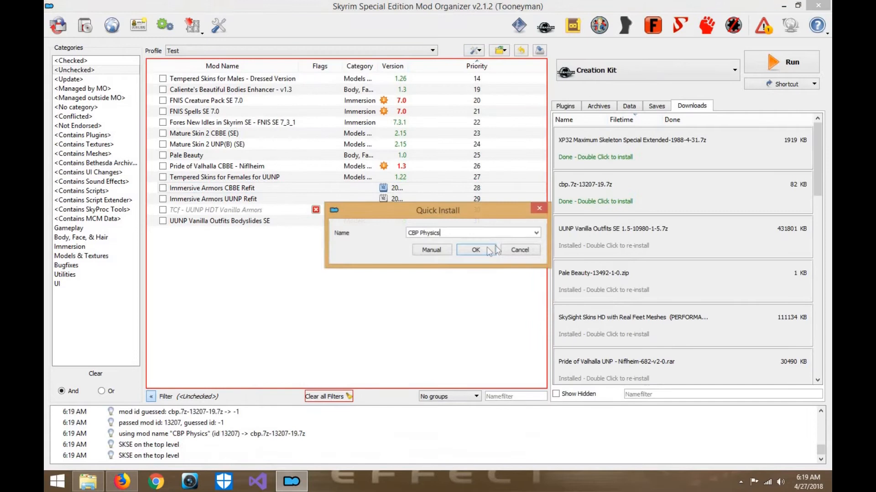
{"action": "left_click", "coordinate": [536, 234]}
{"action": "left_click", "coordinate": [520, 233]}
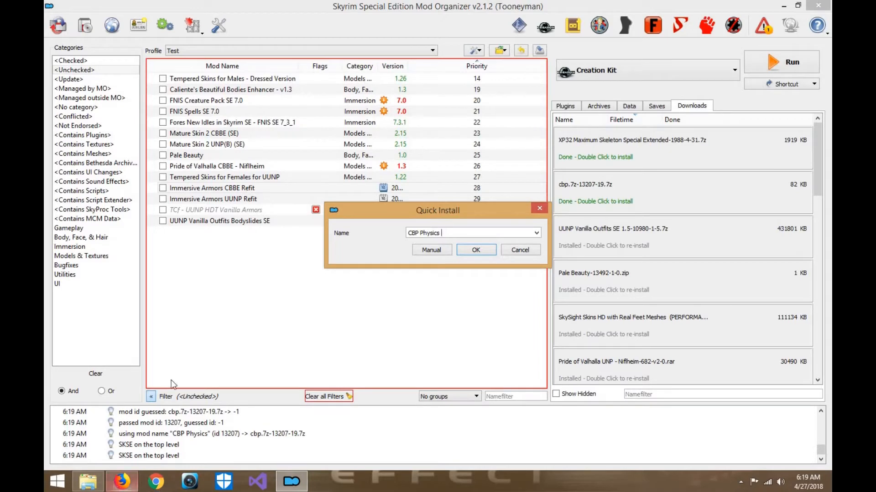
{"action": "left_click", "coordinate": [115, 483]}
{"action": "left_click", "coordinate": [431, 6]}
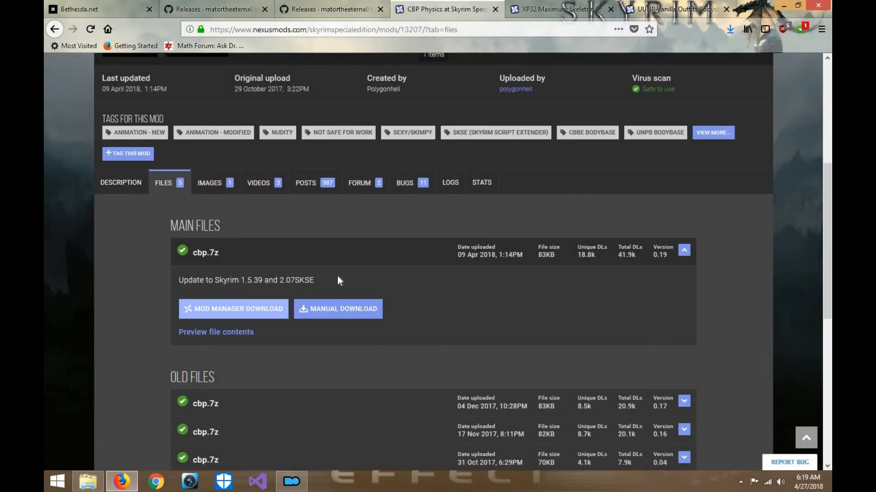
{"action": "scroll", "coordinate": [276, 321], "scroll_direction": "down", "scroll_amount": 4}
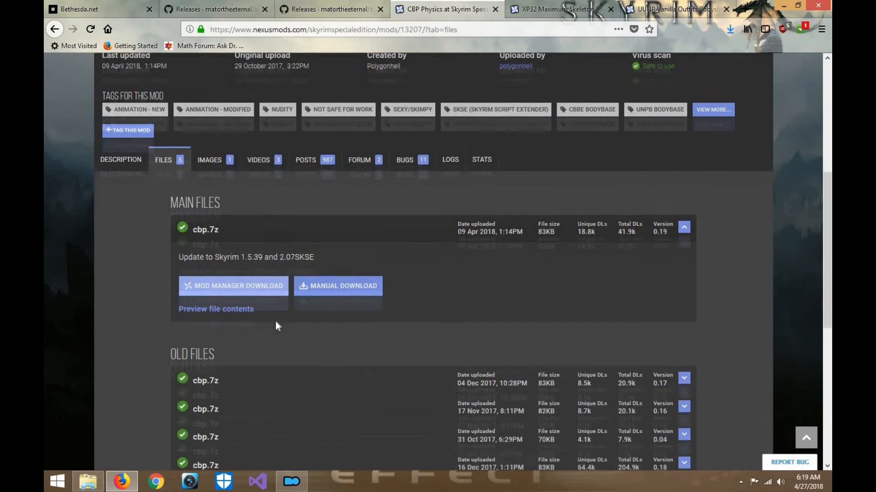
{"action": "scroll", "coordinate": [275, 321], "scroll_direction": "up", "scroll_amount": 5}
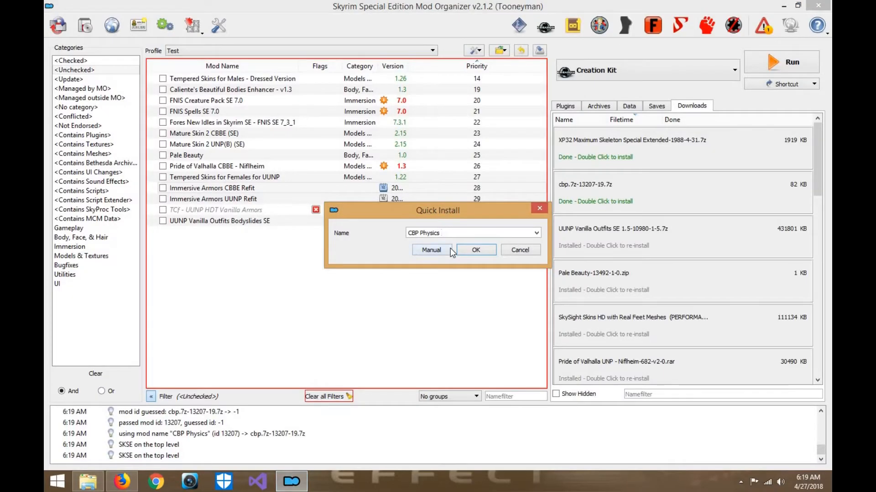
{"action": "type", "text": ".19"}
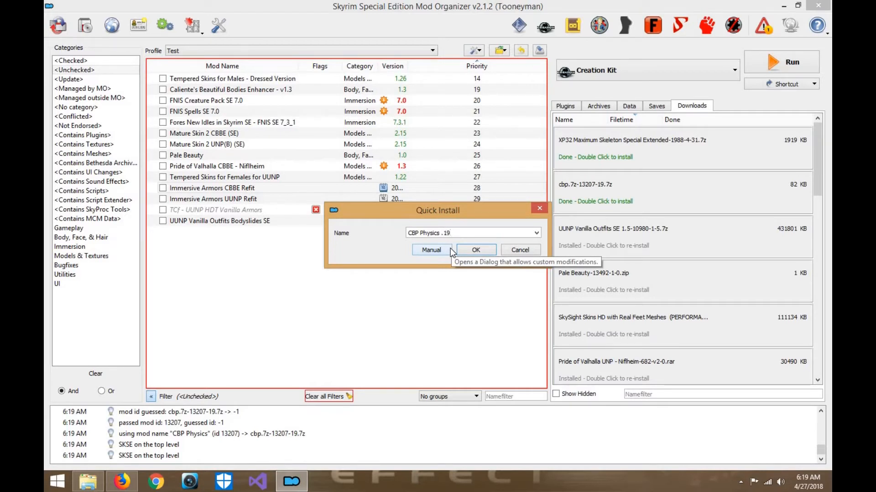
- Set the archive's Data folder as the data directory, check its SKSE plugins folder, and install CBP Physics .19
{"action": "left_click", "coordinate": [449, 251]}
{"action": "right_click", "coordinate": [364, 185]}
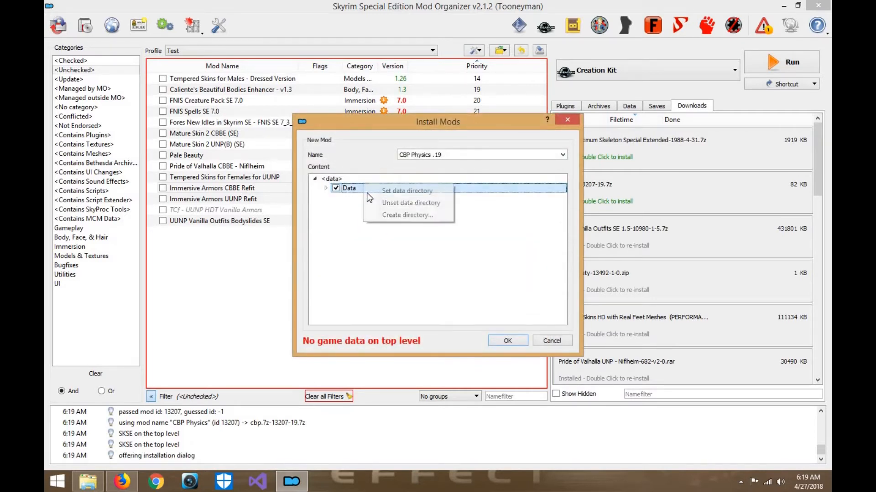
{"action": "left_click", "coordinate": [367, 192]}
{"action": "left_click", "coordinate": [325, 188]}
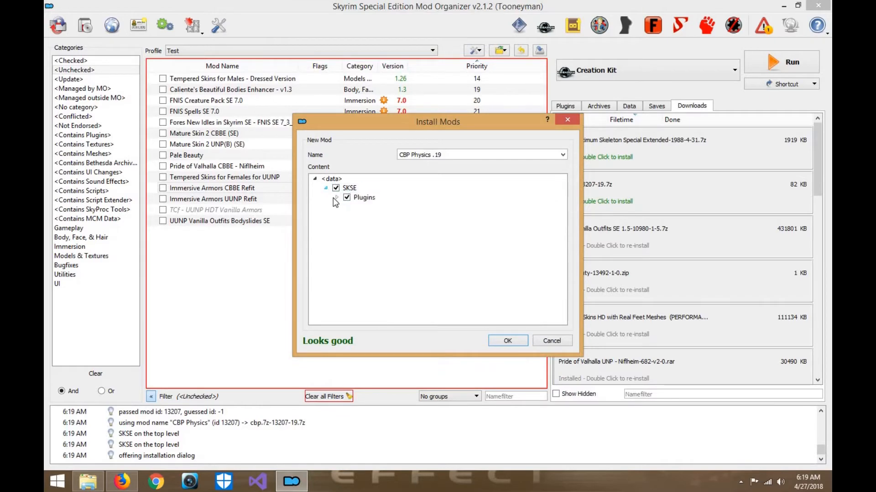
{"action": "left_click", "coordinate": [336, 197]}
{"action": "left_click", "coordinate": [503, 342]}
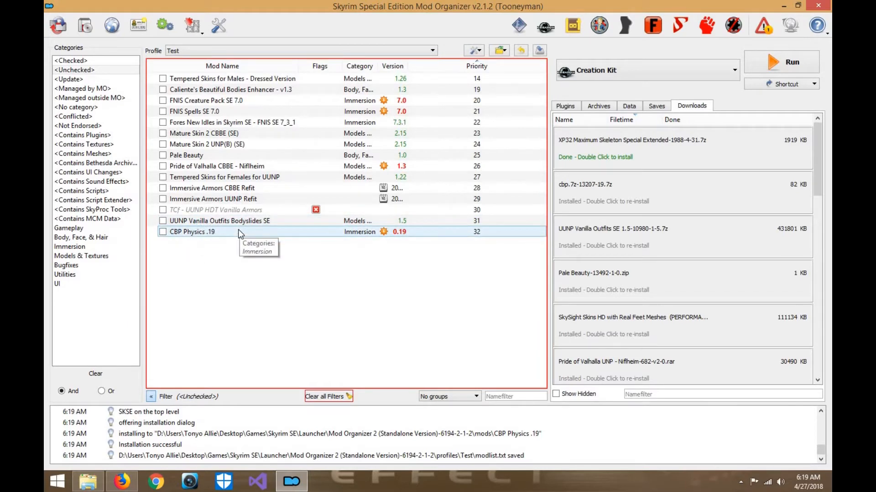
- Start installing XP32 Maximum Skeleton Special Extended with the Fake Physics animation rig map and Racemenu for character creation
{"action": "double_click", "coordinate": [593, 155]}
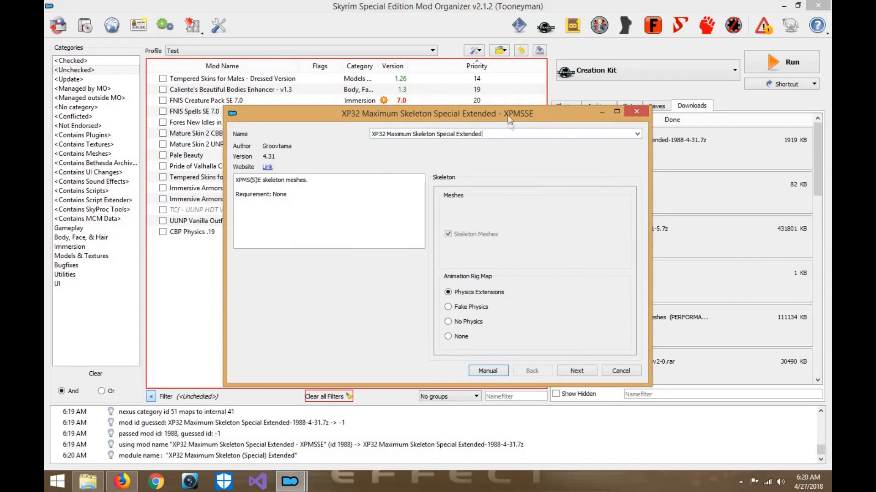
{"action": "left_click", "coordinate": [439, 275]}
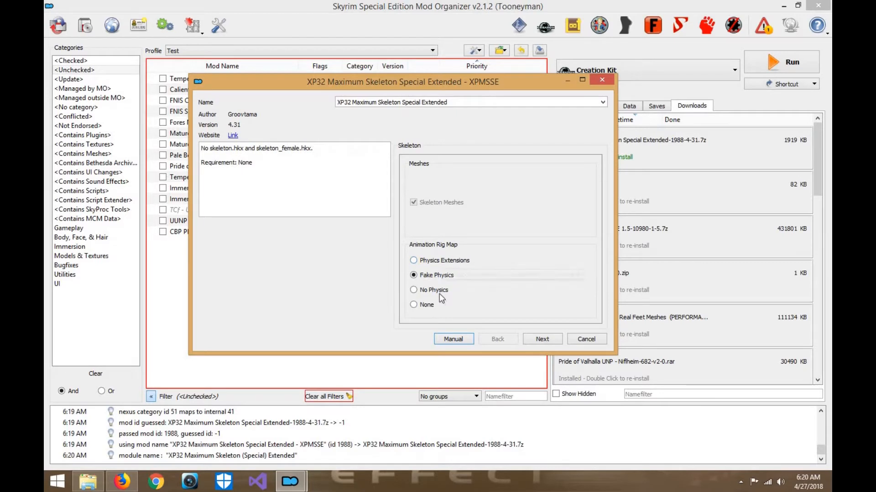
{"action": "left_click", "coordinate": [543, 339]}
{"action": "left_click", "coordinate": [418, 257]}
{"action": "left_click", "coordinate": [416, 197]}
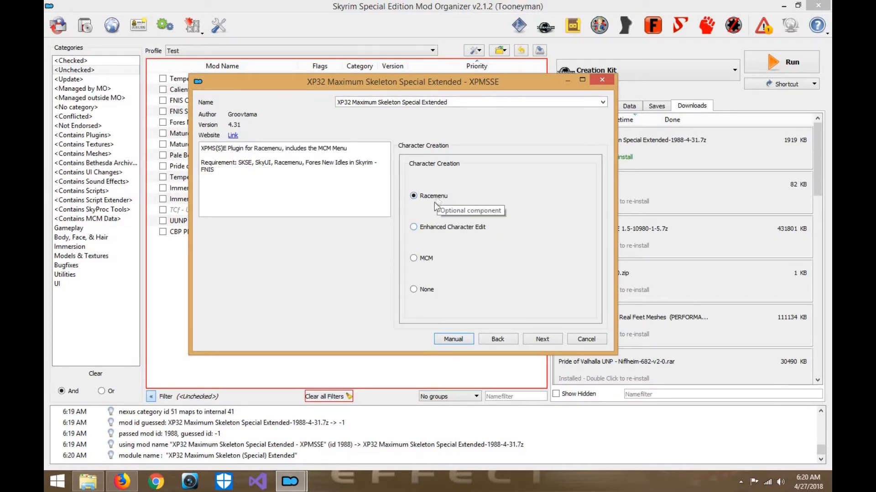
{"action": "left_click", "coordinate": [541, 339]}
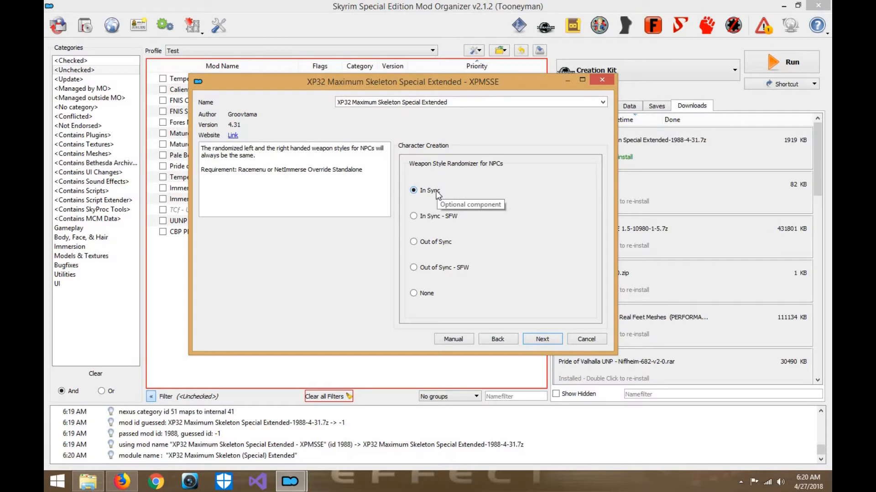
- Review the requirement of the NPC weapon style randomizer and continue with In Sync selected
{"action": "left_click_drag", "start_coordinate": [275, 170], "coordinate": [363, 171]}
{"action": "left_click", "coordinate": [361, 171]}
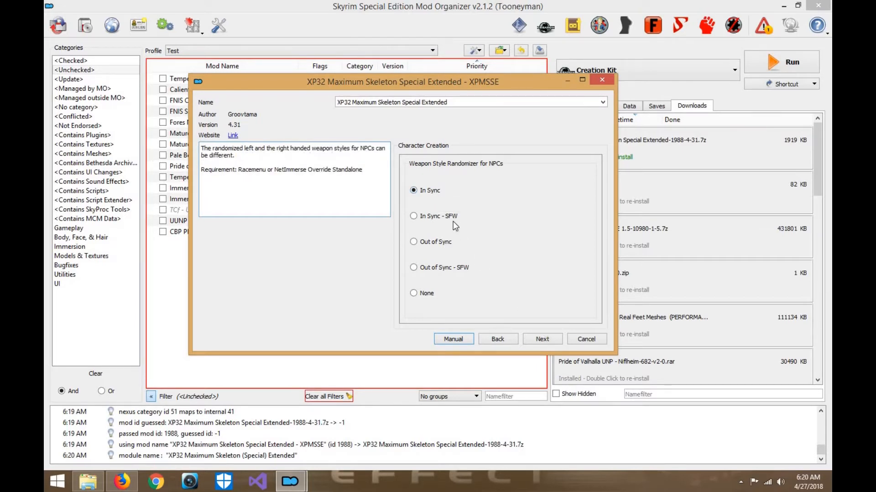
{"action": "left_click", "coordinate": [547, 339]}
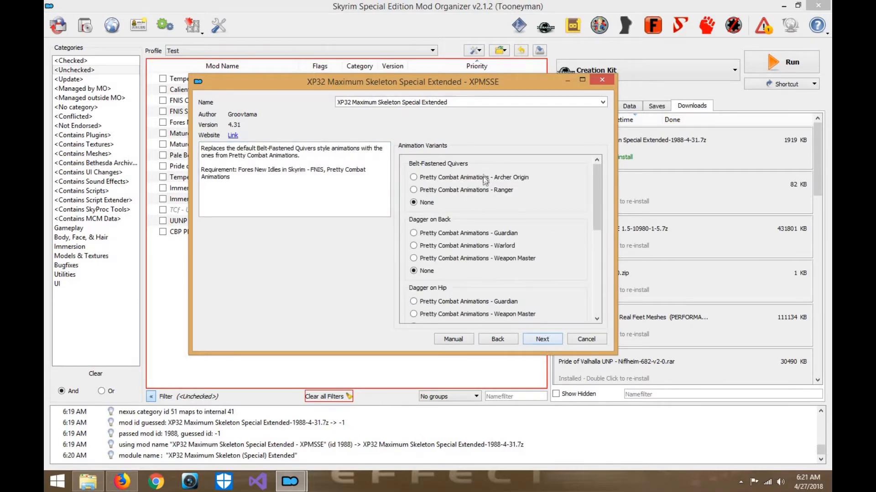
- Review the quiver, dagger, magic and sword animation variants and continue with each left at None
{"action": "scroll", "coordinate": [477, 193], "scroll_direction": "down", "scroll_amount": 10}
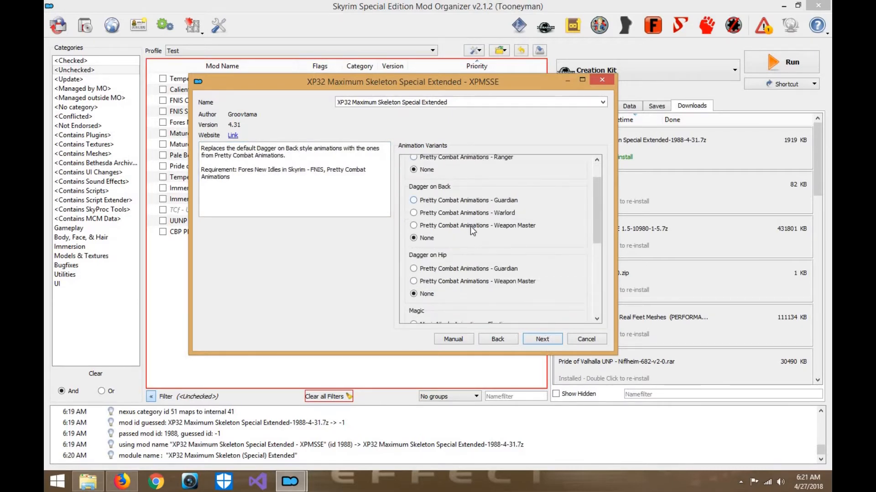
{"action": "scroll", "coordinate": [470, 272], "scroll_direction": "up", "scroll_amount": 10}
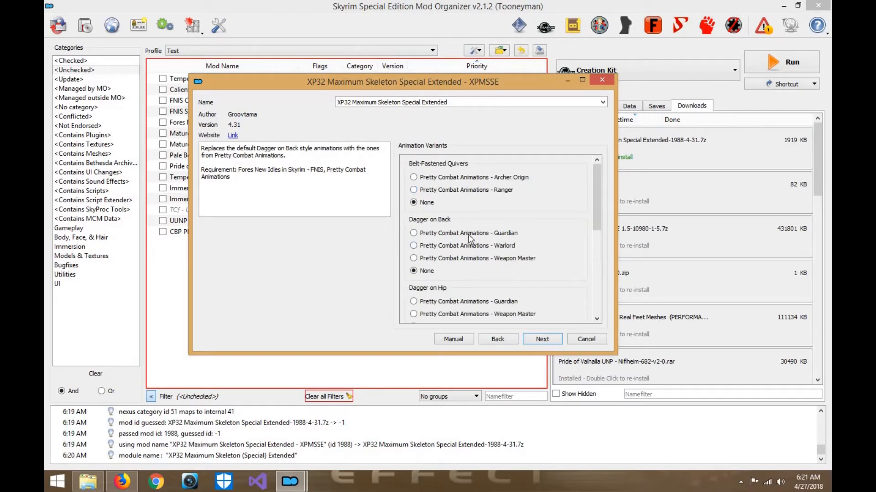
{"action": "scroll", "coordinate": [467, 196], "scroll_direction": "down", "scroll_amount": 3}
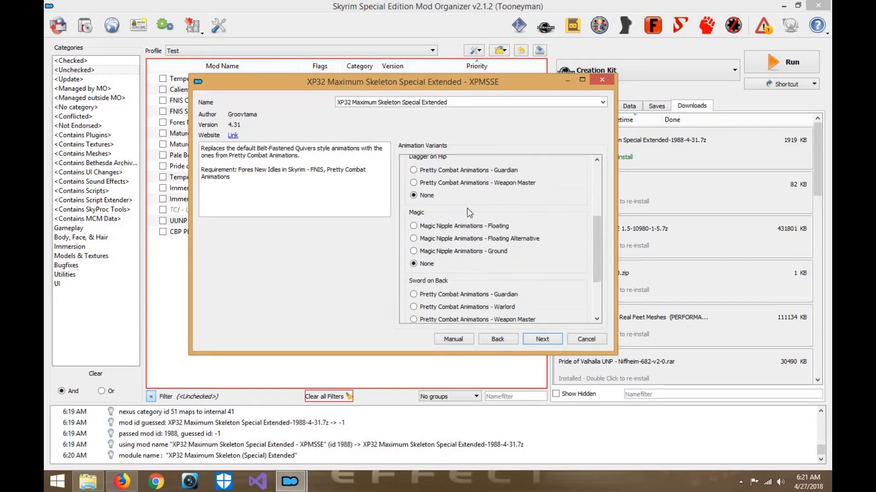
{"action": "scroll", "coordinate": [447, 261], "scroll_direction": "down", "scroll_amount": 2}
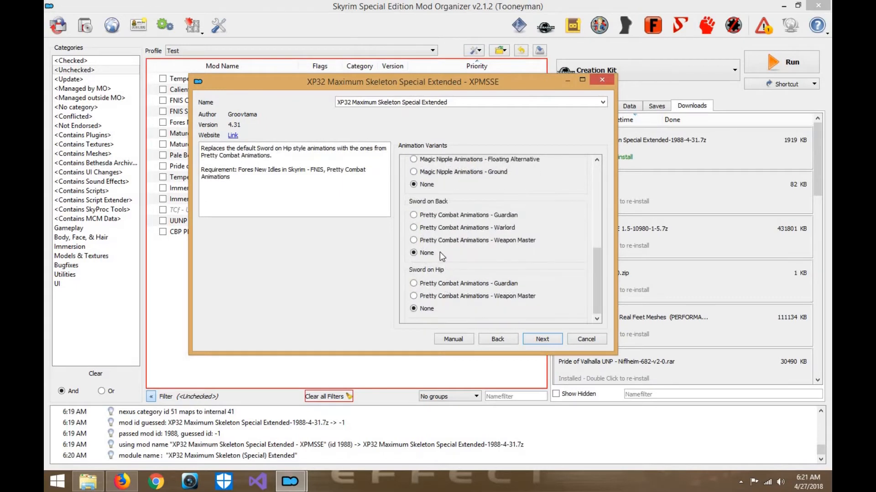
{"action": "left_click", "coordinate": [542, 339]}
- Select Axes on Back and Swords on Back for the first-person animations
{"action": "left_click", "coordinate": [428, 204]}
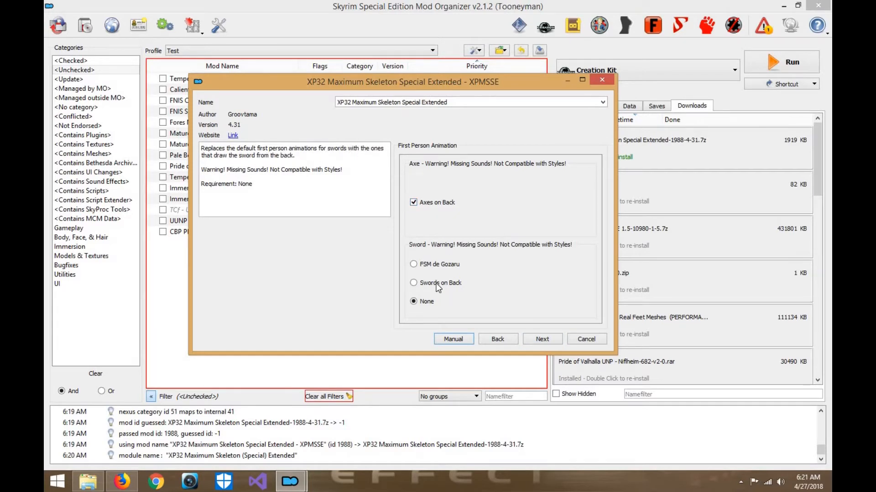
{"action": "left_click", "coordinate": [547, 339]}
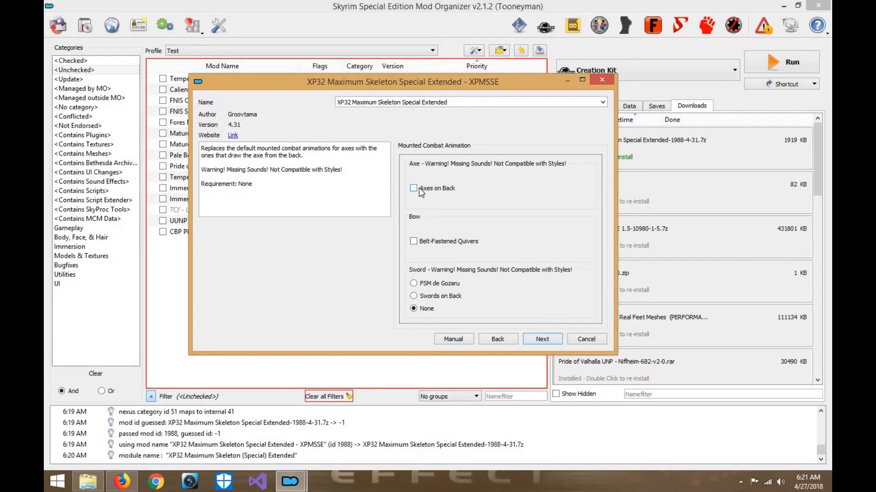
- Try the Axes on Back and Belt-Fastened Quivers mounted combat animations, and clear both selections again
{"action": "left_click", "coordinate": [419, 188]}
{"action": "left_click", "coordinate": [437, 242]}
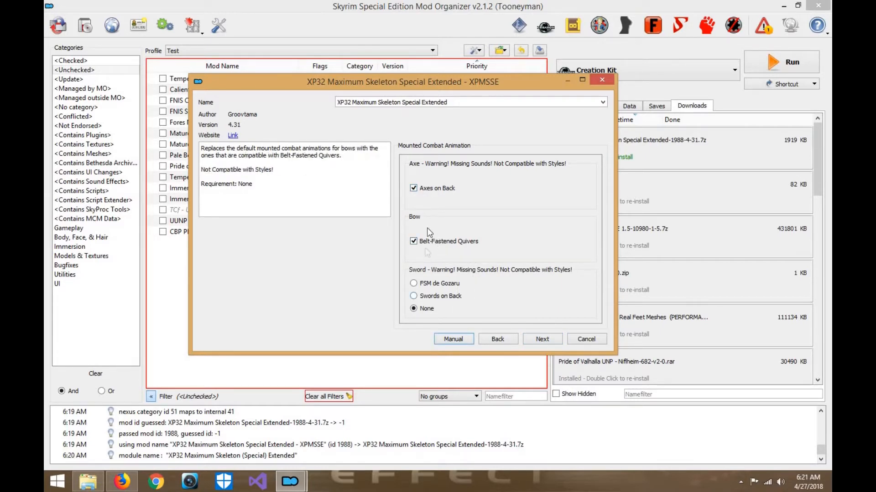
{"action": "left_click", "coordinate": [419, 243]}
{"action": "left_click", "coordinate": [415, 189]}
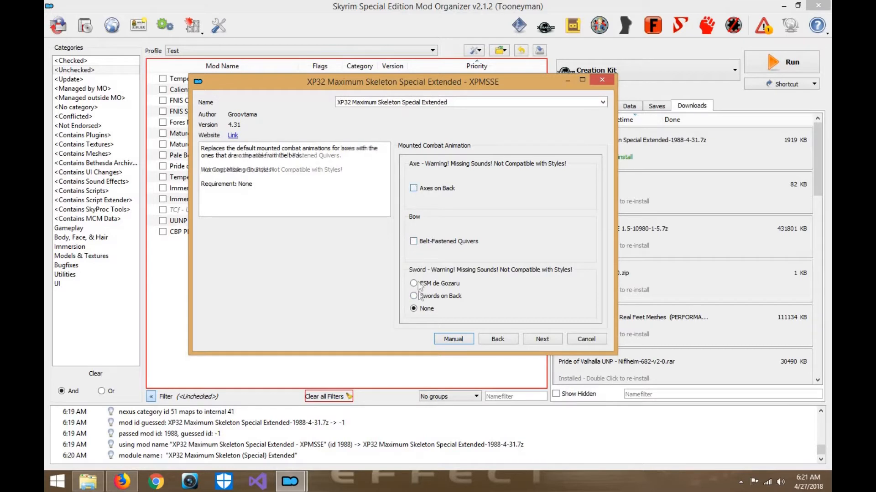
- Return to the first-person animations, set the sword option to None, and go back to the animation variants
{"action": "left_click", "coordinate": [505, 339]}
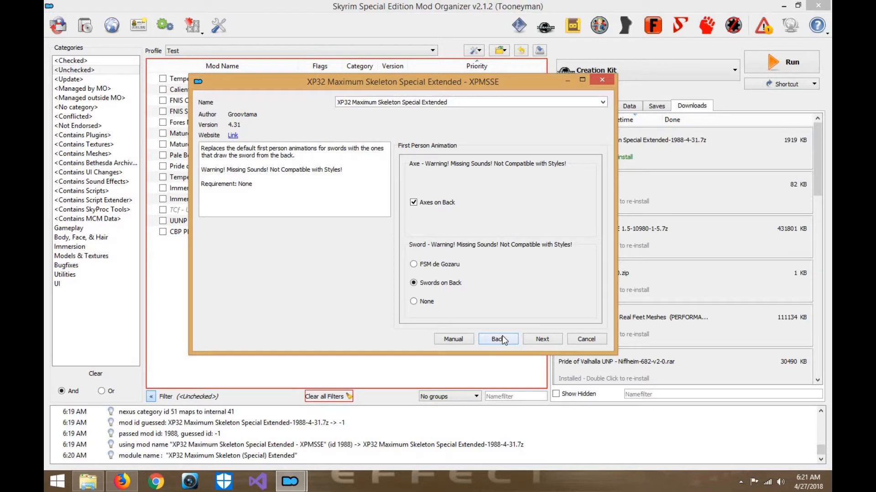
{"action": "left_click", "coordinate": [428, 302]}
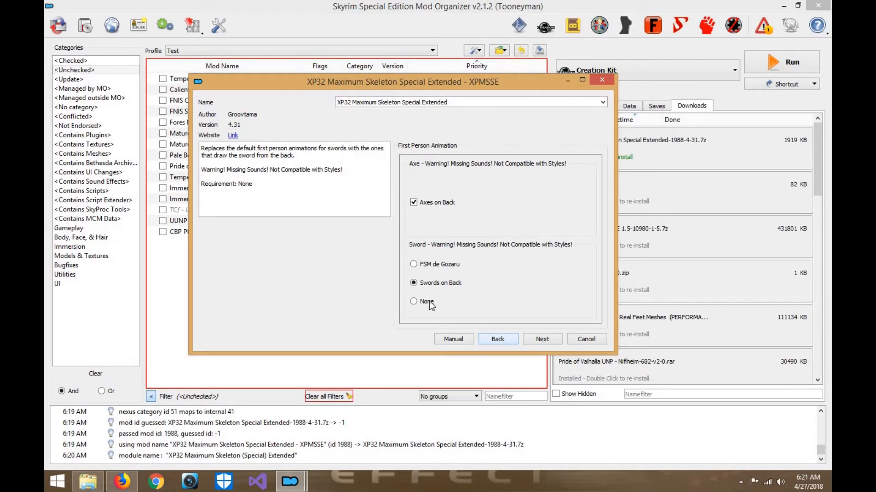
{"action": "left_click", "coordinate": [495, 339]}
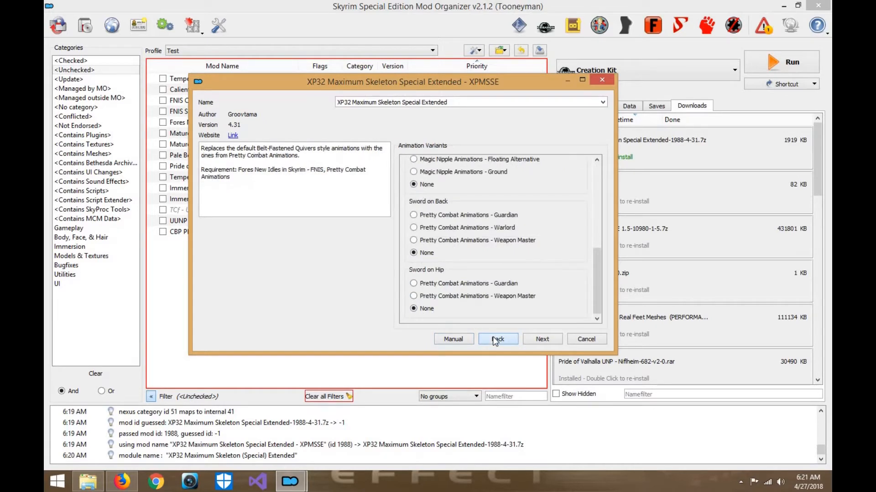
- Continue past the animation pages to the compatibility patches and set the Schlongs of Skyrim patch to None
{"action": "left_click", "coordinate": [543, 339]}
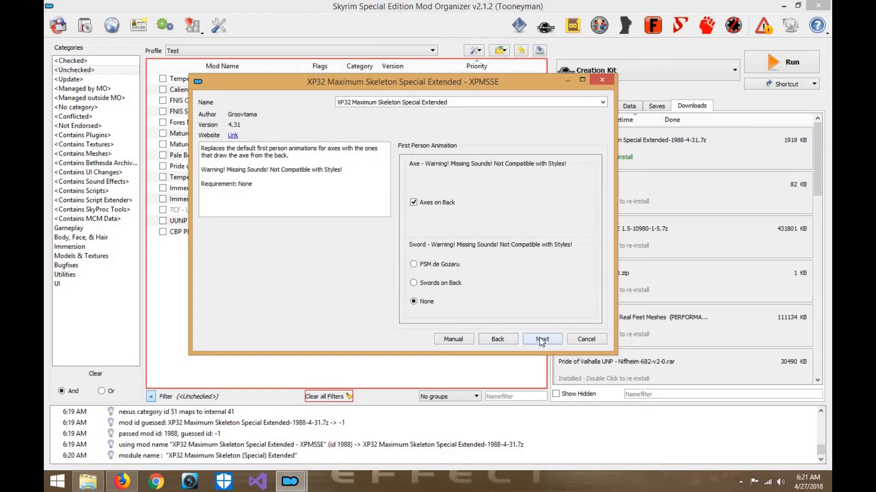
{"action": "left_click", "coordinate": [541, 340]}
{"action": "left_click", "coordinate": [505, 340]}
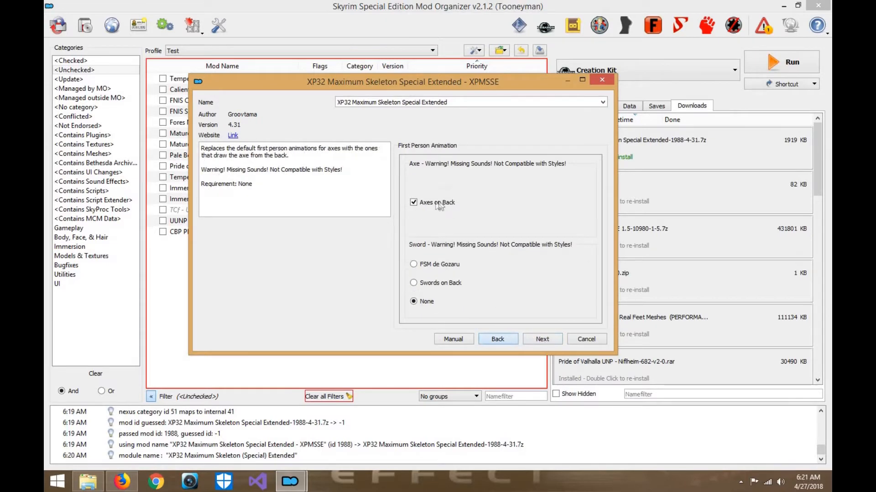
{"action": "left_click", "coordinate": [550, 340]}
{"action": "left_click", "coordinate": [550, 341]}
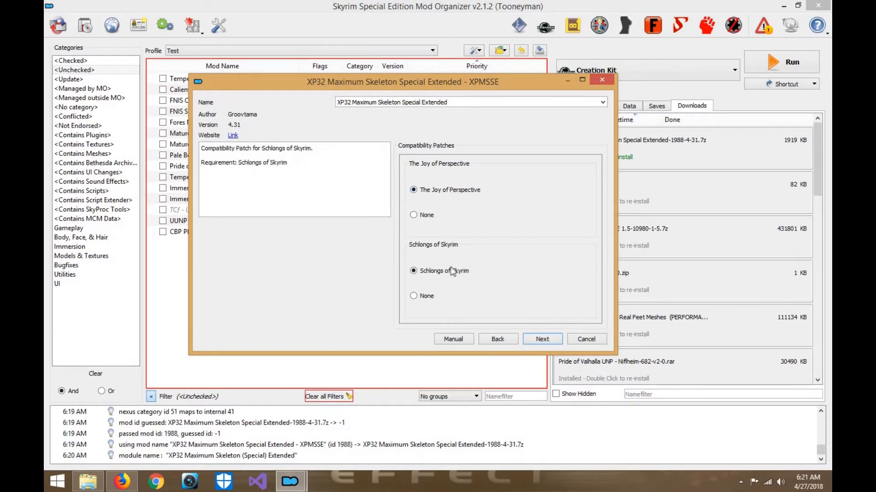
{"action": "left_click", "coordinate": [431, 297]}
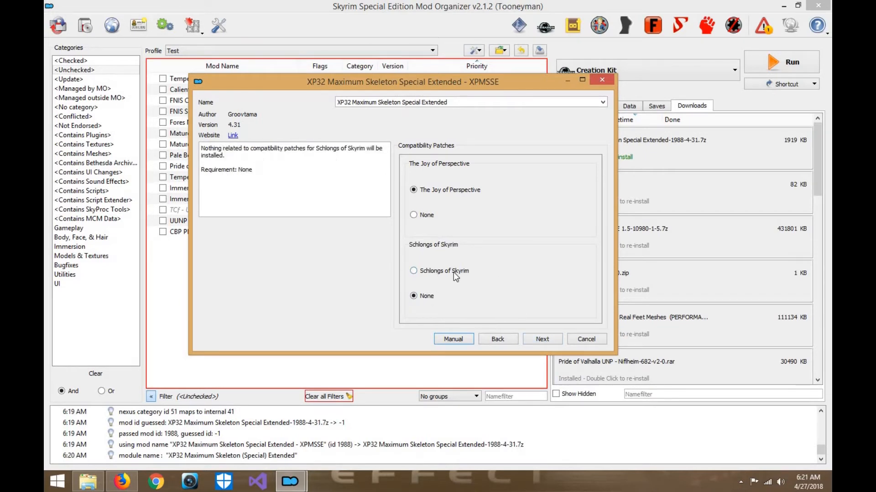
- Continue with Deadly Mutilation at None, go through the Enderal patch options, and install XP32 Maximum Skeleton Special Extended
{"action": "left_click", "coordinate": [543, 341]}
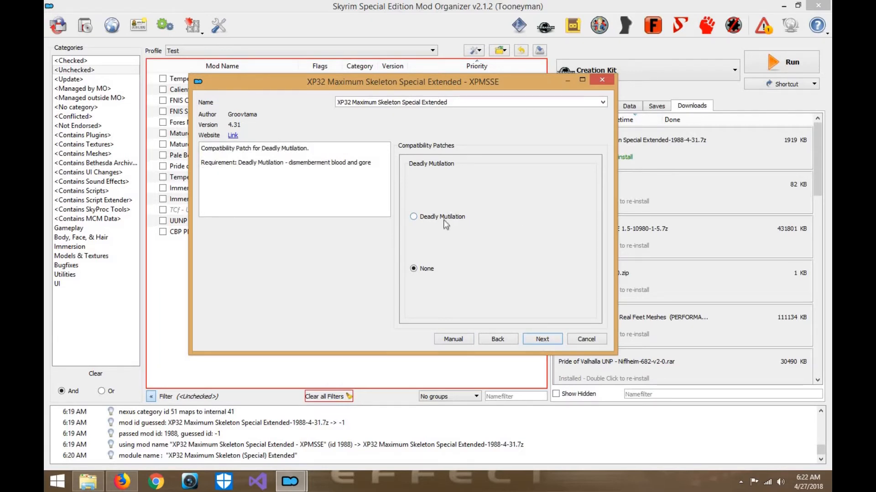
{"action": "left_click", "coordinate": [549, 339]}
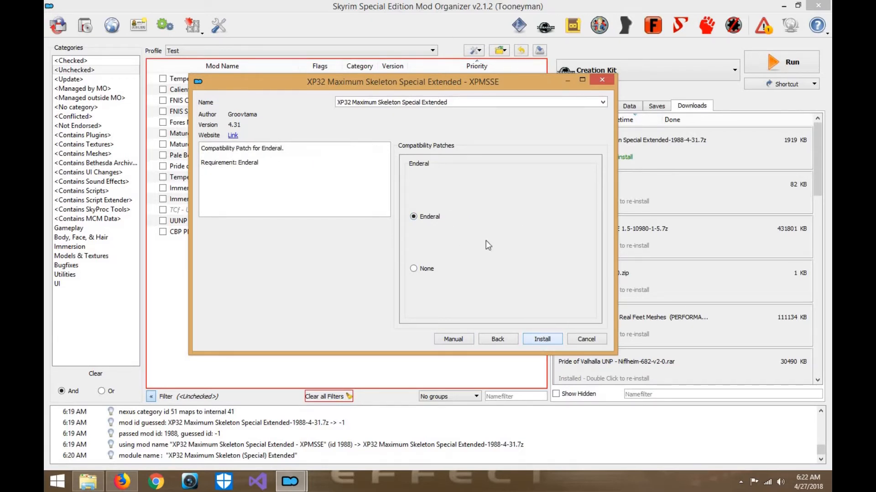
{"action": "left_click", "coordinate": [419, 269]}
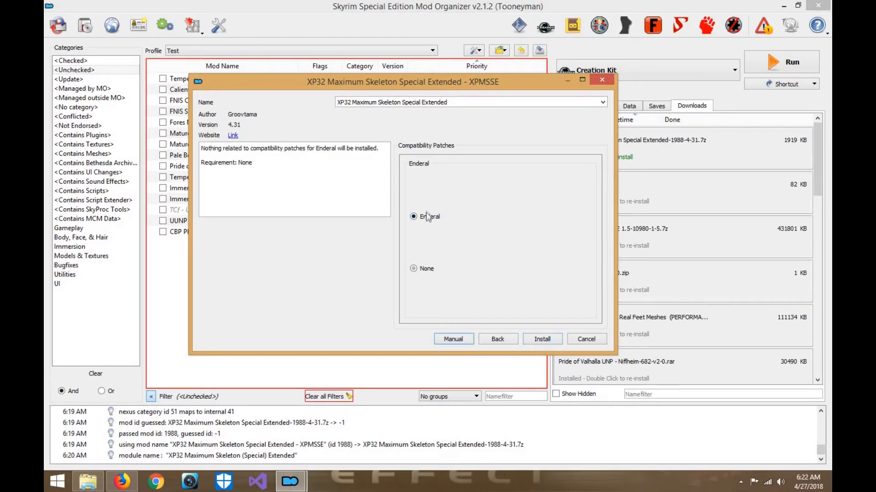
{"action": "left_click", "coordinate": [542, 339]}
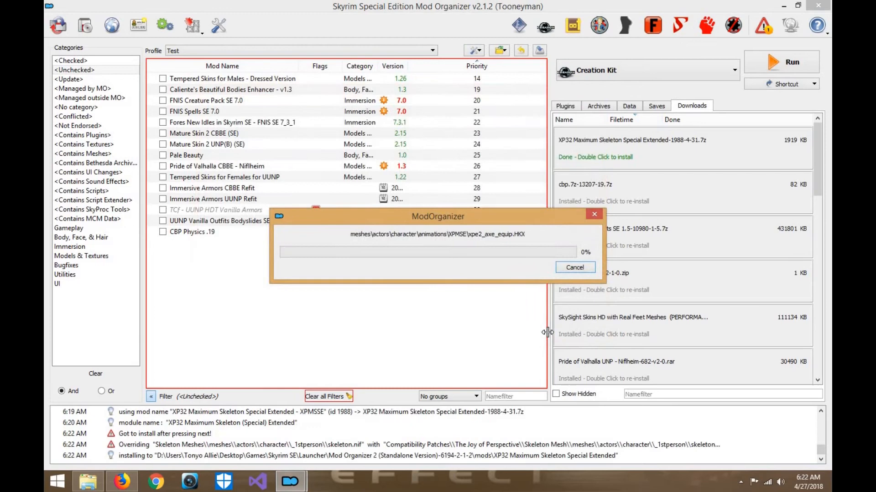
- Enable the XP32 skeleton mod and move its XPMSE.esp plugin directly above RaceMenu.esp in the load order
{"action": "left_click", "coordinate": [162, 242]}
{"action": "left_click", "coordinate": [576, 106]}
{"action": "left_click_drag", "start_coordinate": [586, 243], "coordinate": [593, 205]}
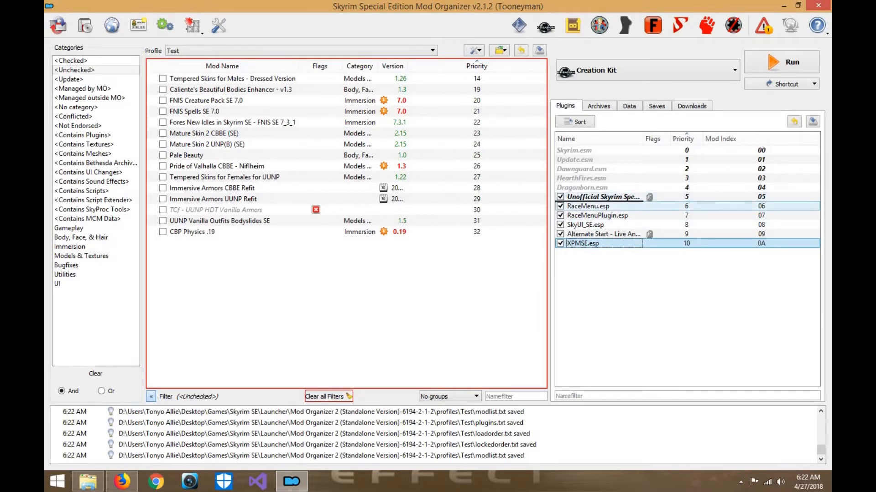
{"action": "left_click_drag", "start_coordinate": [593, 204], "coordinate": [589, 207]}
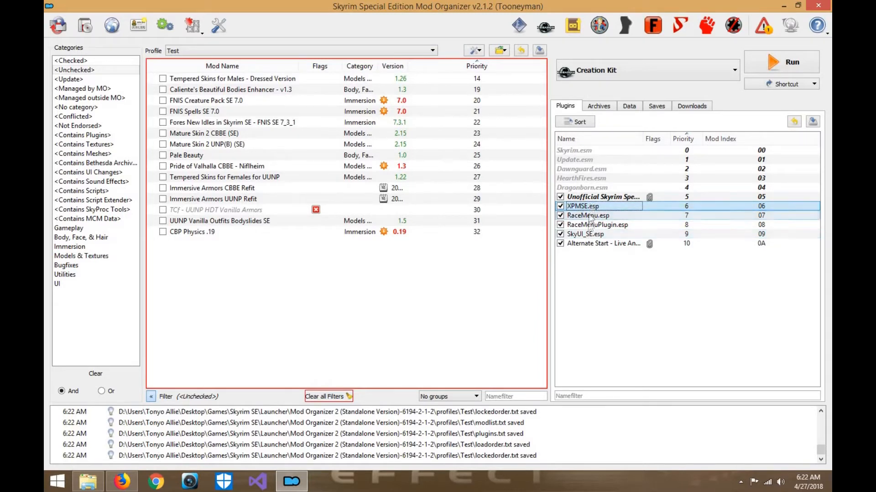
- Enable CBP Physics and, among the checked mods, move XP32 Maximum Skeleton Special Extended directly above RaceMenu v3-4-5-SE
{"action": "left_click", "coordinate": [163, 231]}
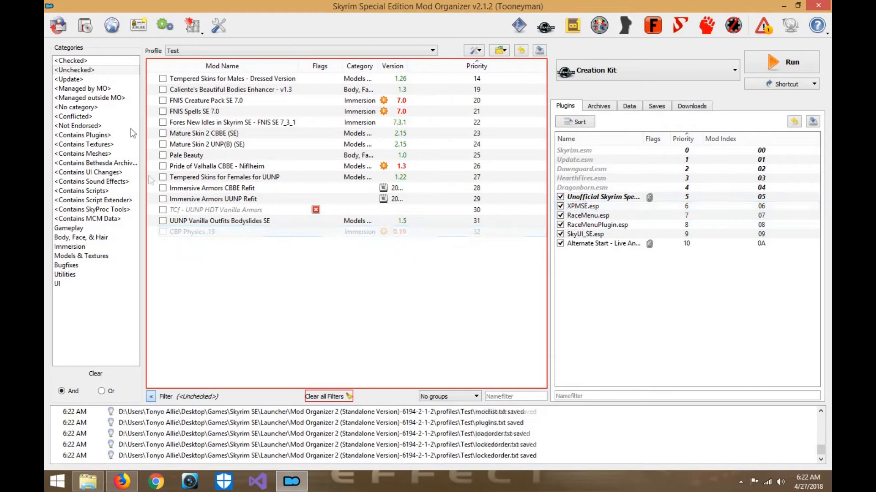
{"action": "left_click", "coordinate": [97, 60]}
{"action": "left_click_drag", "start_coordinate": [246, 287], "coordinate": [245, 199]}
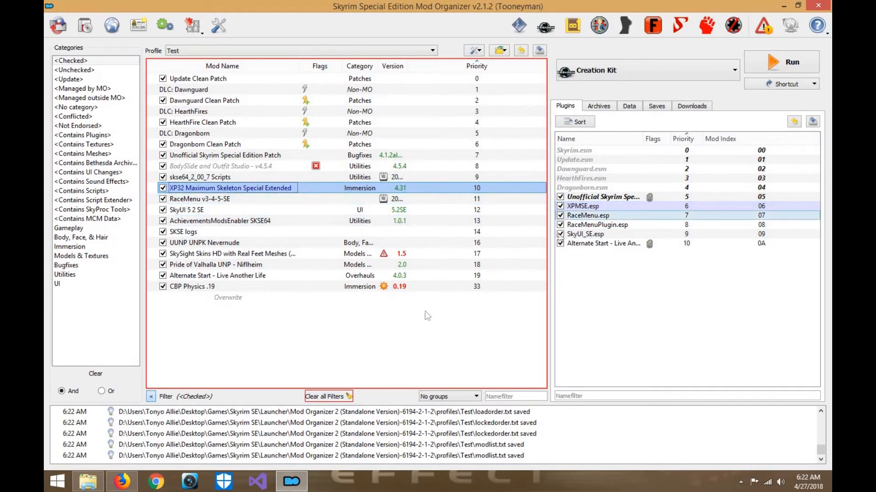
- Switch to Firefox, search the web for "jcontainers skyrim se", and open the JContainers SE page on Nexus
{"action": "left_click", "coordinate": [134, 480]}
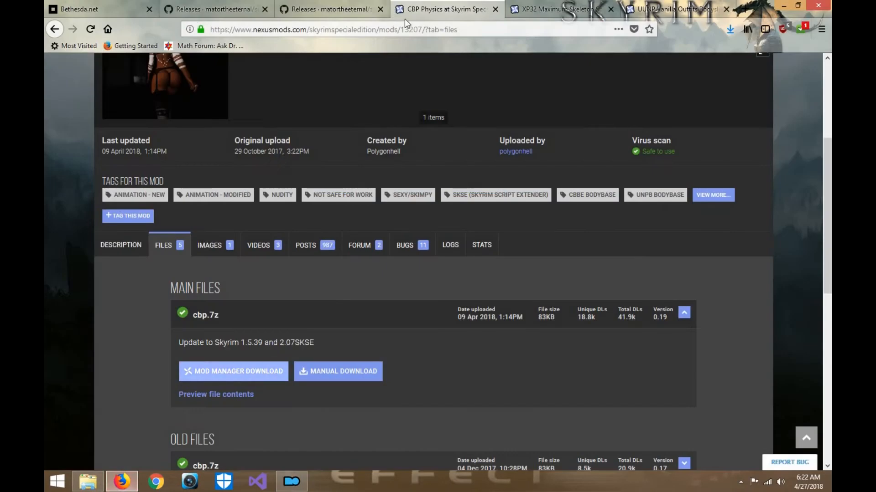
{"action": "left_click", "coordinate": [459, 27]}
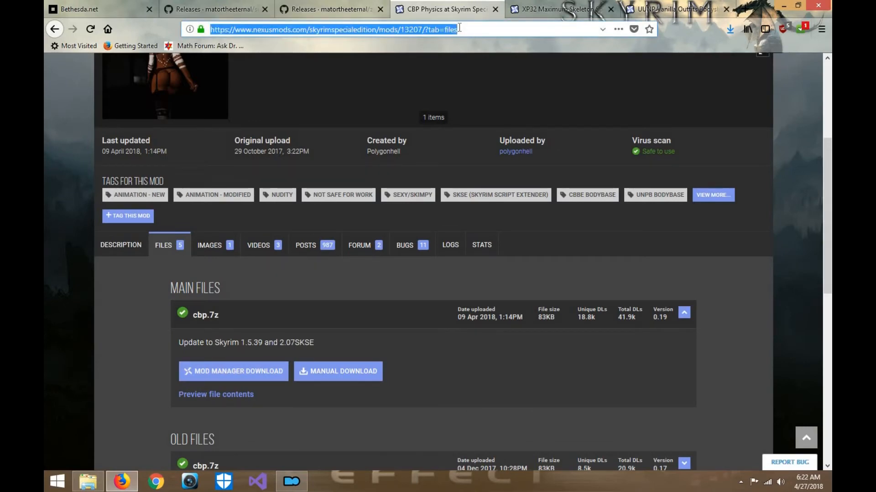
{"action": "type", "text": "jcontrai"}
{"action": "key", "text": "BackSpace"}
{"action": "key", "text": "BackSpace"}
{"action": "key", "text": "BackSpace"}
{"action": "type", "text": "ainers skyrim se"}
{"action": "key", "text": "Return"}
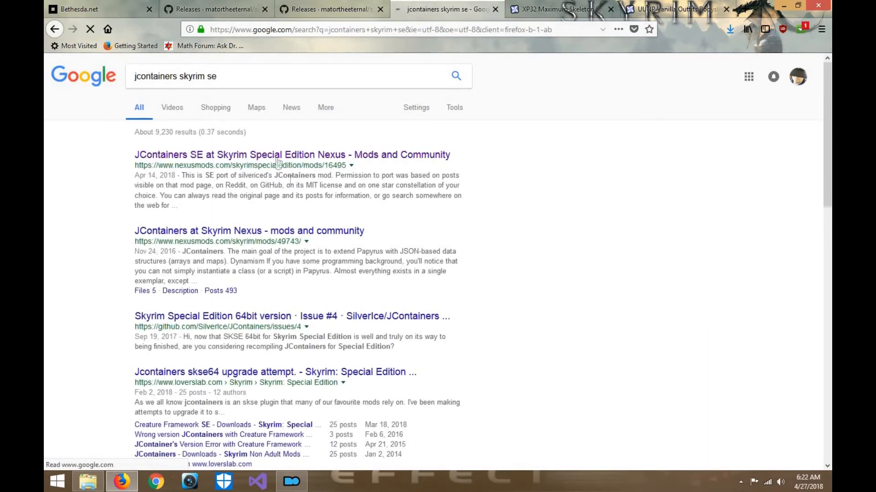
{"action": "left_click", "coordinate": [268, 156]}
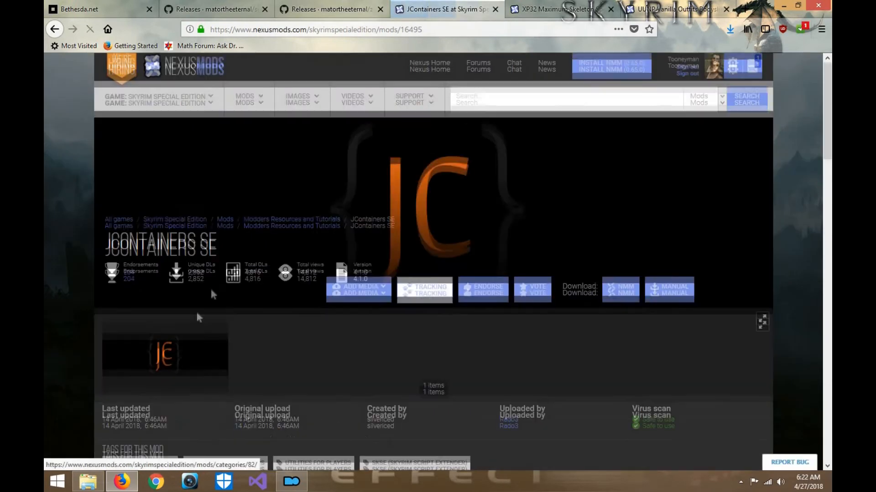
- Download the JContainers SE main file for the mod manager, opening the link with NXM Link Proxy
{"action": "scroll", "coordinate": [182, 342], "scroll_direction": "down", "scroll_amount": 3}
{"action": "left_click", "coordinate": [164, 380]}
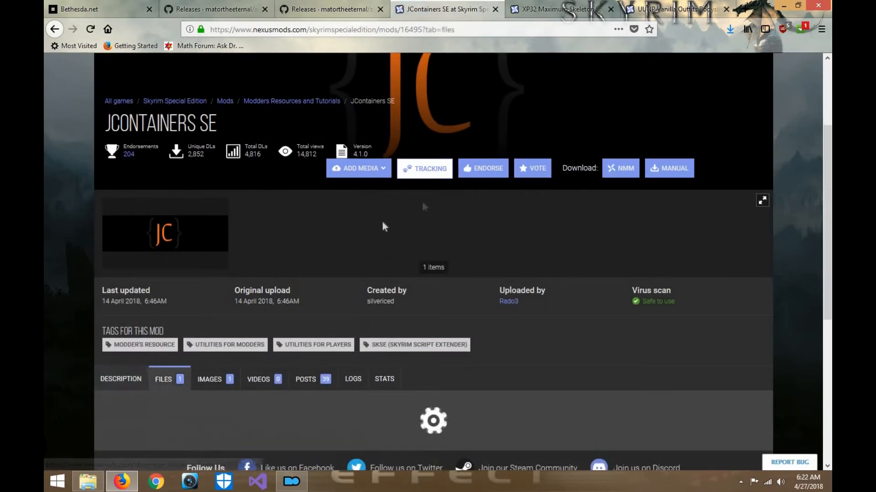
{"action": "scroll", "coordinate": [220, 312], "scroll_direction": "down", "scroll_amount": 5}
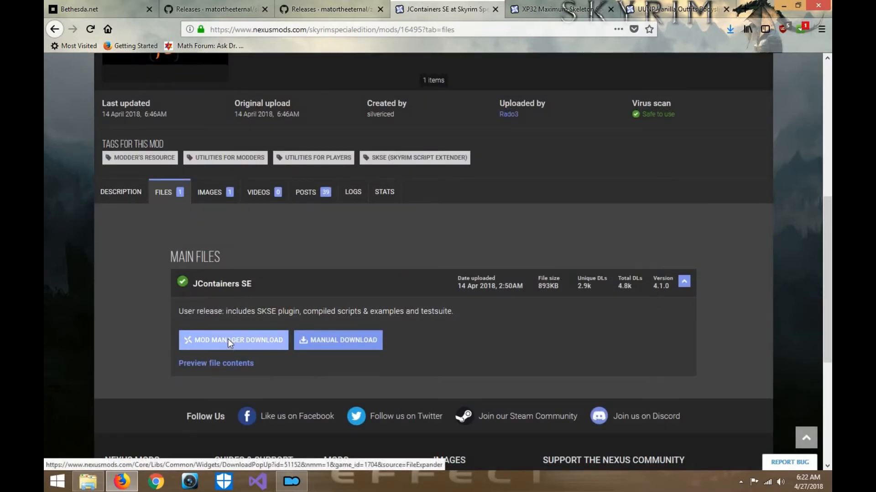
{"action": "left_click", "coordinate": [228, 340]}
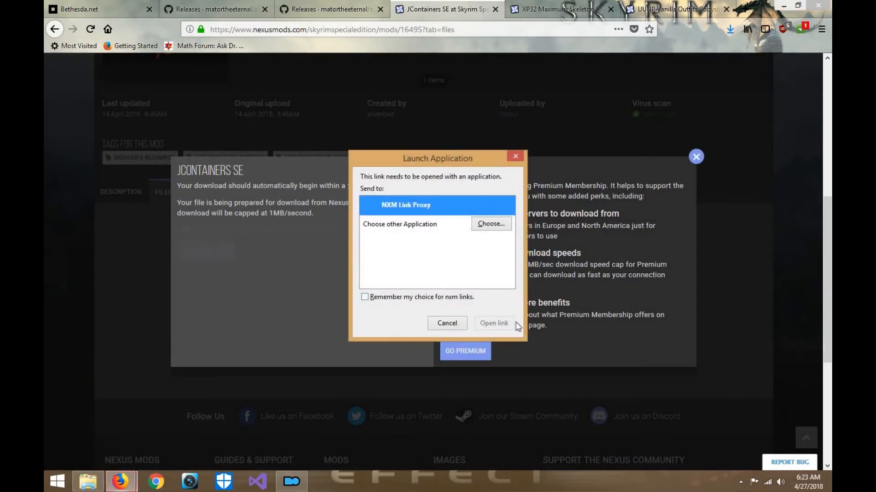
{"action": "left_click", "coordinate": [511, 322]}
{"action": "left_click", "coordinate": [360, 426]}
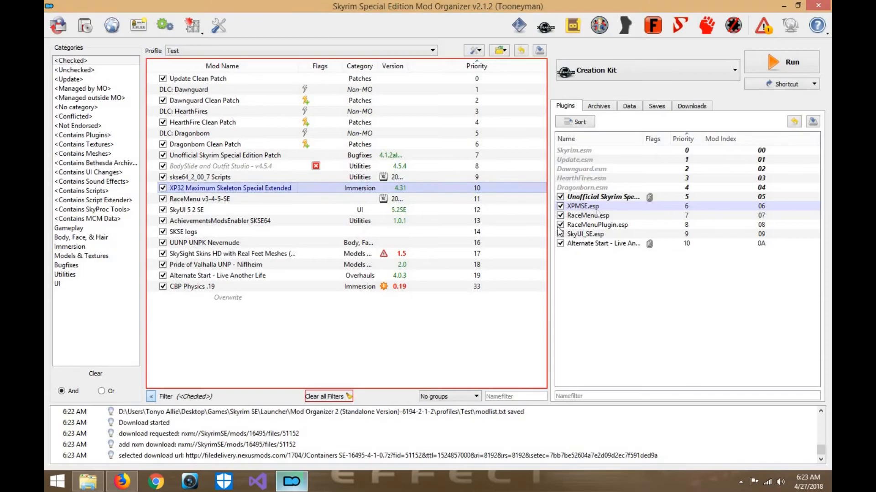
- Switch to Mod Organizer and manually install the downloaded JContainers SE archive with its scripts and SKSE folders
{"action": "left_click", "coordinate": [292, 481]}
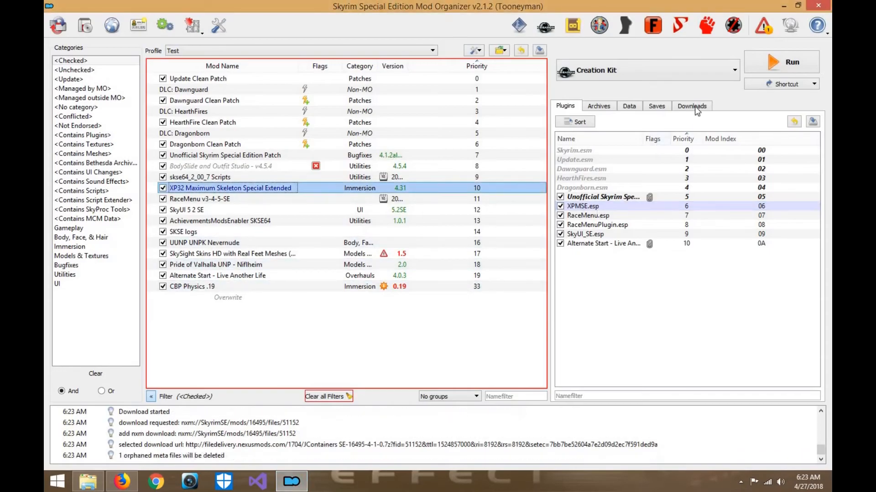
{"action": "left_click", "coordinate": [694, 106]}
{"action": "double_click", "coordinate": [658, 160]}
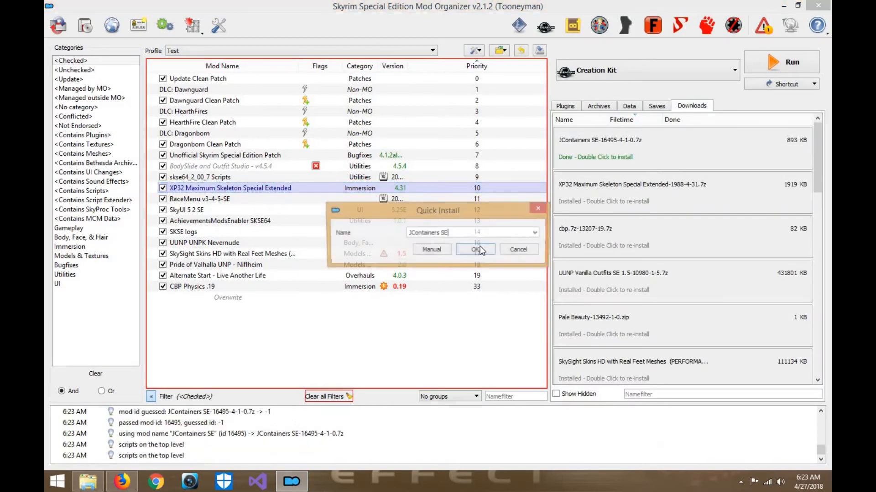
{"action": "left_click", "coordinate": [437, 253]}
{"action": "right_click", "coordinate": [374, 191]}
{"action": "left_click", "coordinate": [375, 193]}
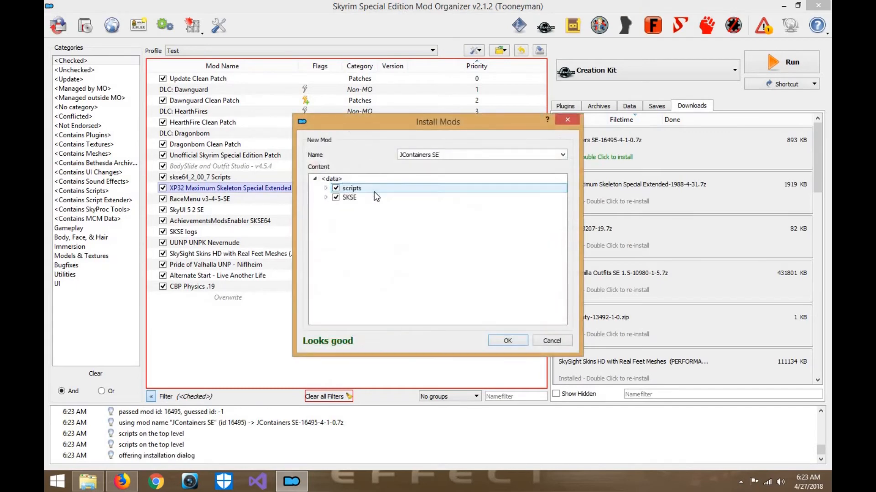
{"action": "left_click", "coordinate": [507, 341]}
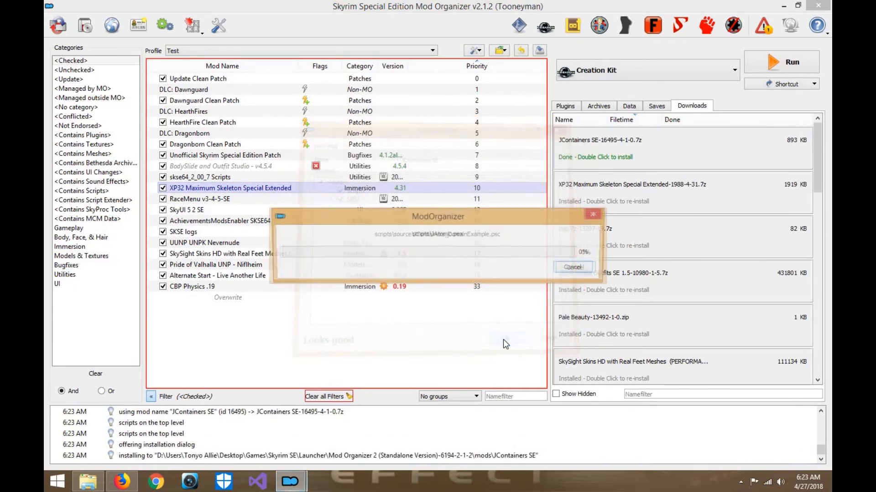
- Enable JContainers SE and move it directly above XP32 Maximum Skeleton Special Extended in the mod order
{"action": "left_click", "coordinate": [58, 71]}
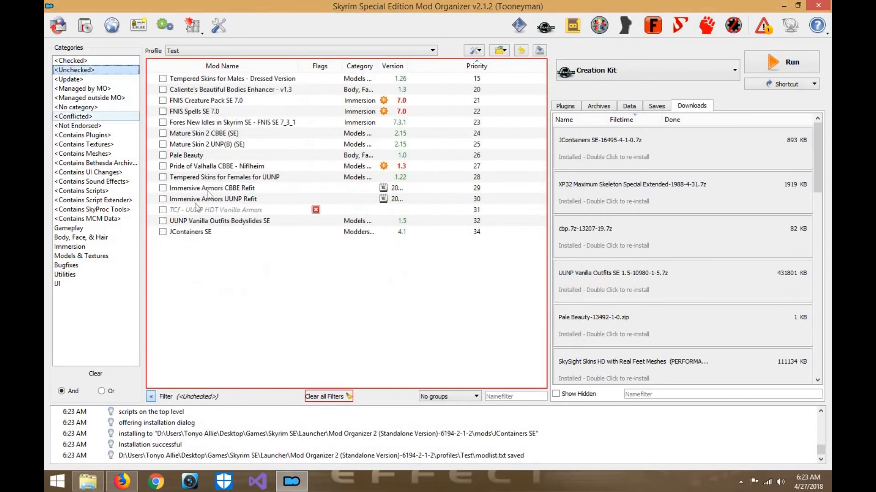
{"action": "left_click", "coordinate": [162, 233]}
{"action": "left_click", "coordinate": [72, 61]}
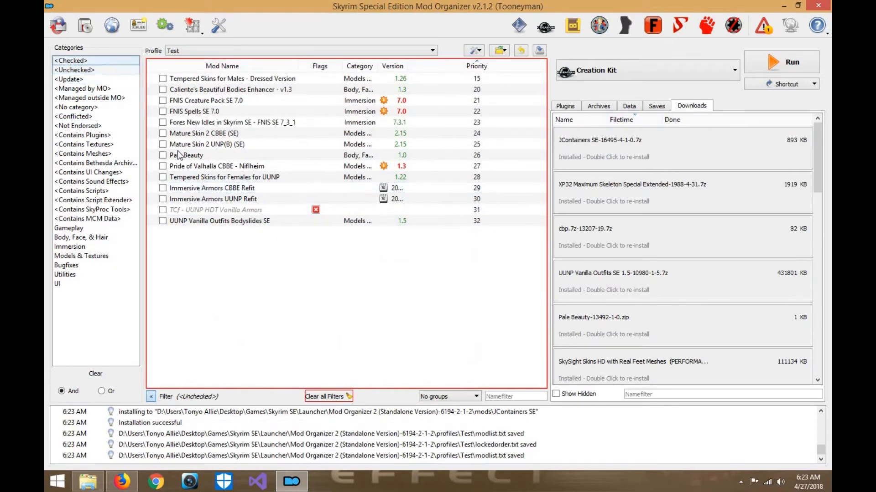
{"action": "left_click_drag", "start_coordinate": [229, 296], "coordinate": [218, 185]}
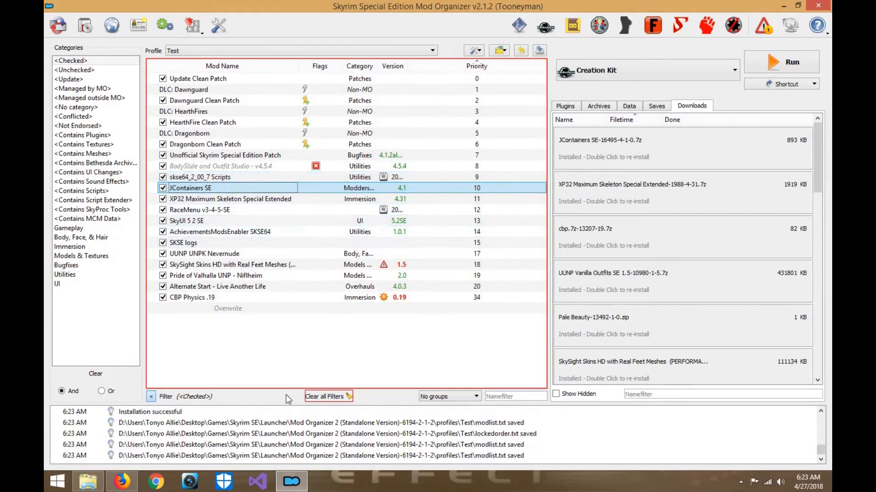
- Switch to Firefox, search the web for "papyrusutil skyrim se", and open the PapyrusUtil SE page on Nexus
{"action": "left_click", "coordinate": [122, 482]}
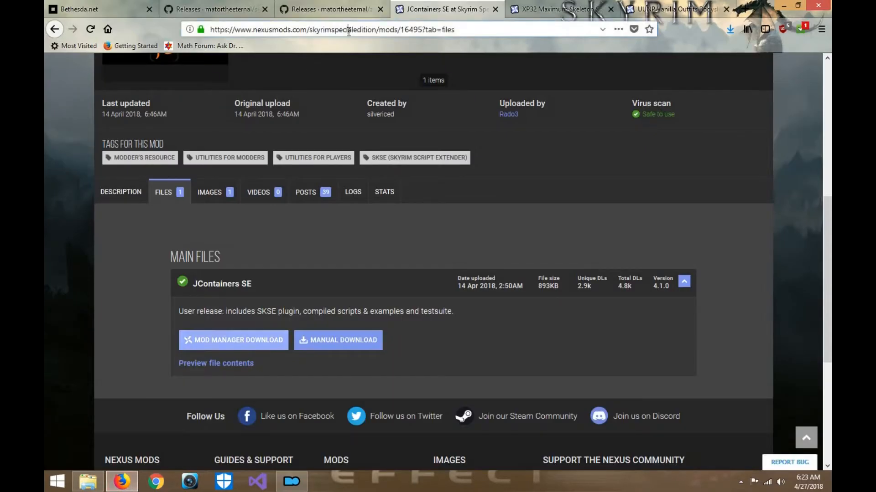
{"action": "left_click", "coordinate": [349, 30]}
{"action": "type", "text": "papy"}
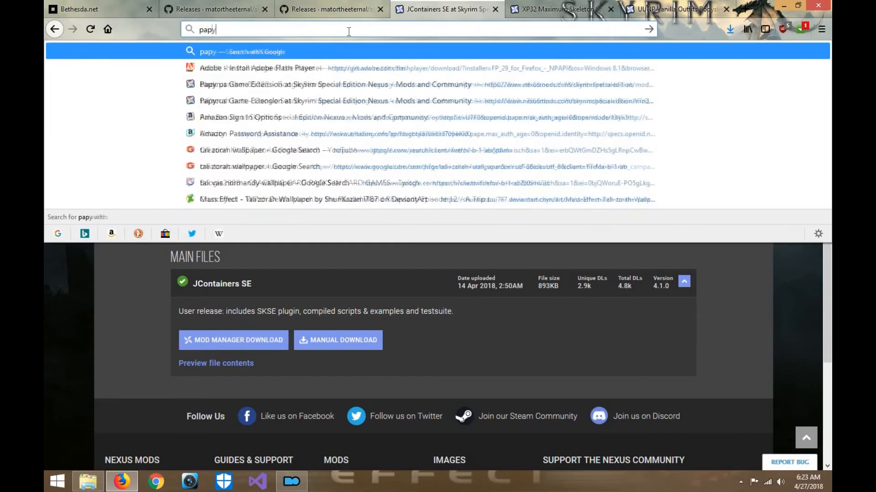
{"action": "type", "text": "rusutil skyr"}
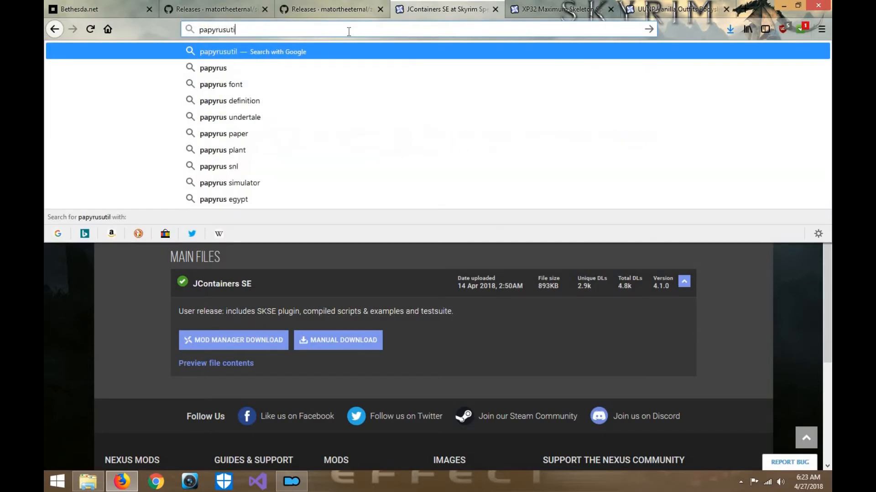
{"action": "type", "text": "im"}
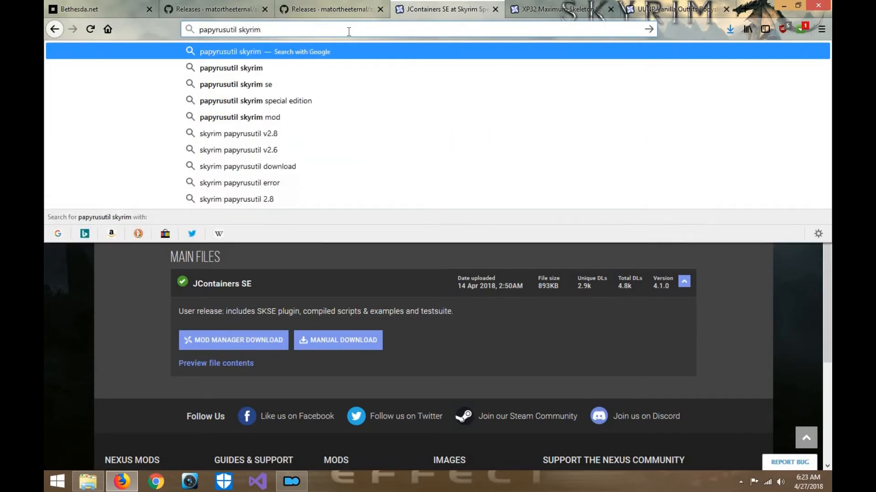
{"action": "type", "text": " se"}
{"action": "key", "text": "Return"}
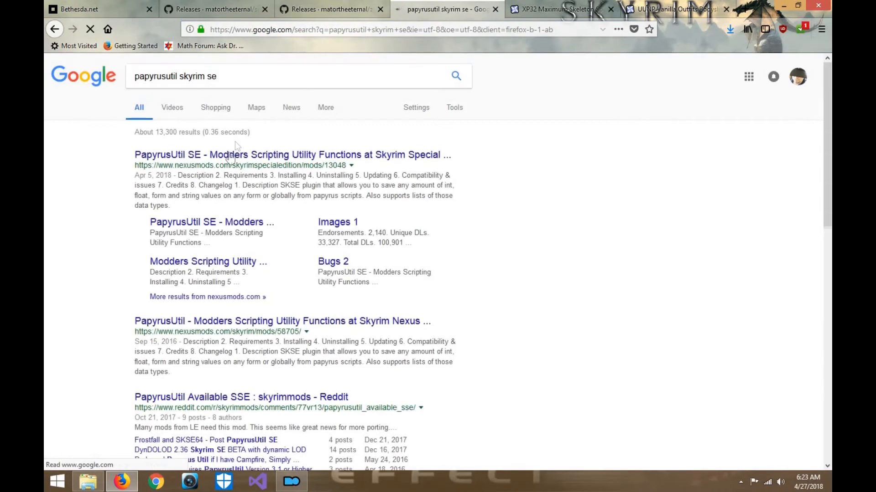
{"action": "key", "text": "Return"}
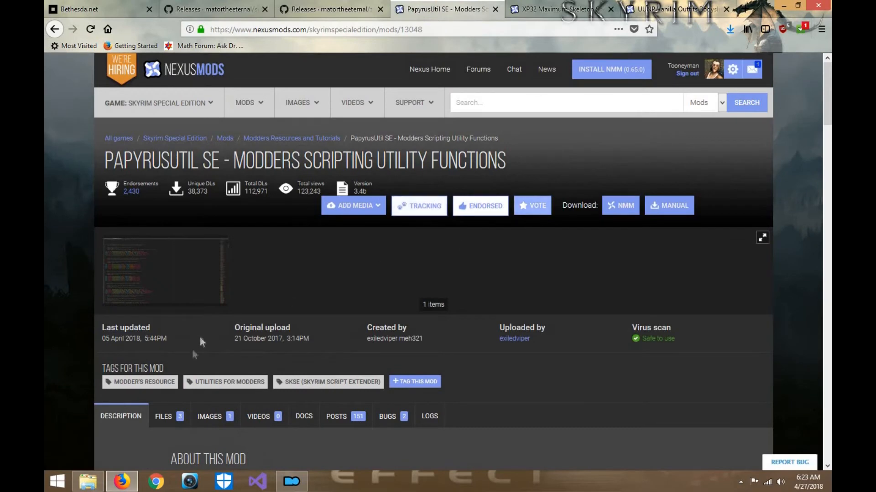
- Download the PapyrusUtil SE 3.4b main file for the mod manager, opening the link with NXM Link Proxy
{"action": "left_click", "coordinate": [171, 418]}
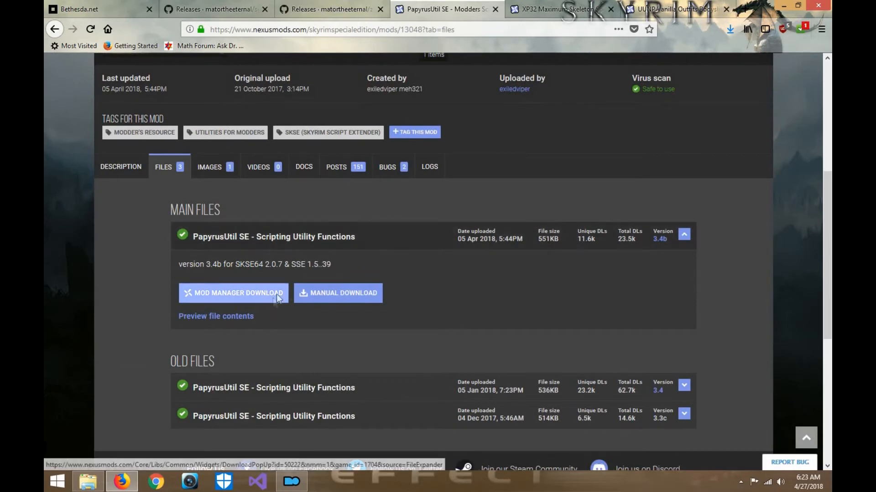
{"action": "left_click", "coordinate": [277, 296]}
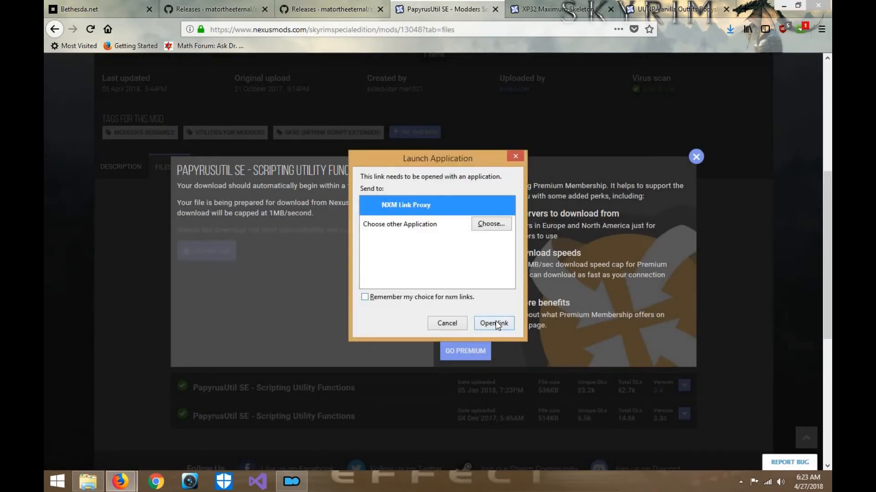
{"action": "left_click", "coordinate": [495, 323]}
{"action": "left_click", "coordinate": [695, 157]}
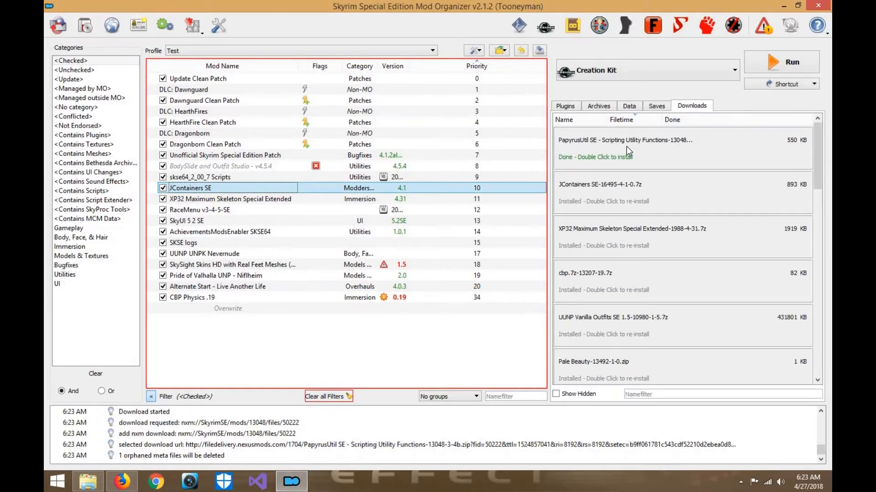
- Switch to Mod Organizer and manually install the downloaded PapyrusUtil SE archive with its Scripts, SKSE and Source folders and readme
{"action": "double_click", "coordinate": [626, 146]}
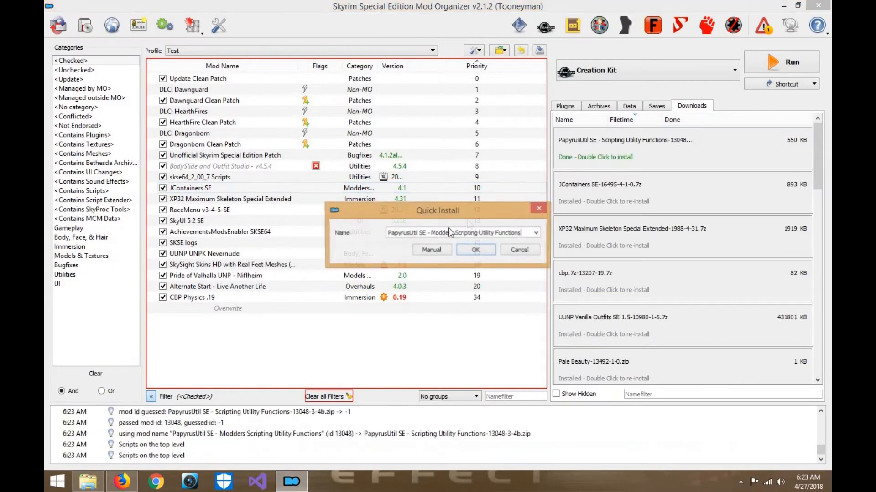
{"action": "left_click", "coordinate": [431, 248]}
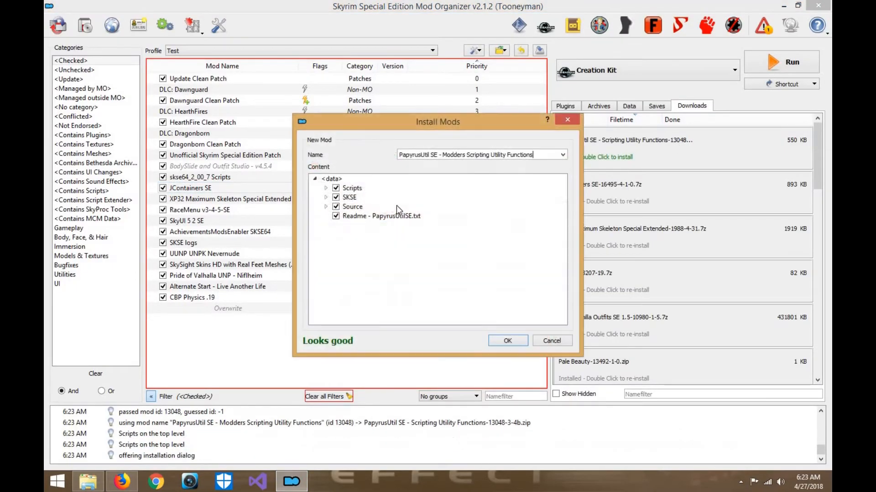
{"action": "left_click", "coordinate": [502, 340]}
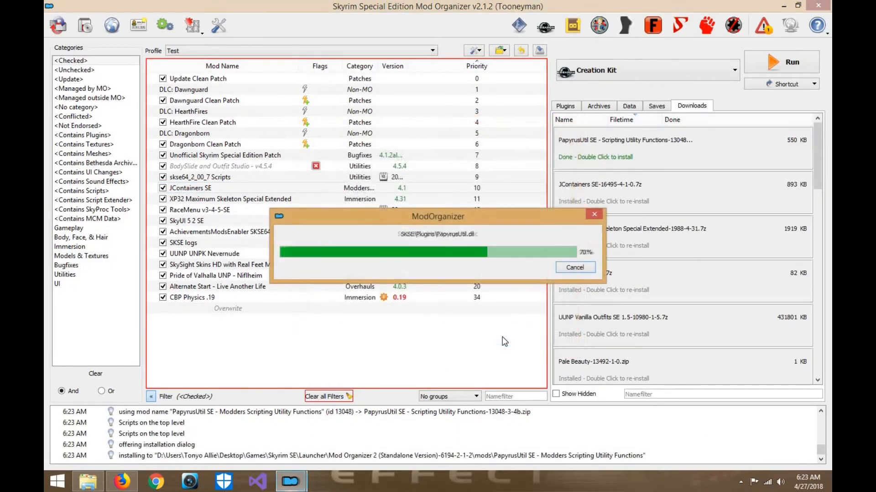
- Enable PapyrusUtil SE, placing it directly above JContainers SE in the mod order and CBP Physics .19 directly above it
{"action": "left_click", "coordinate": [94, 70]}
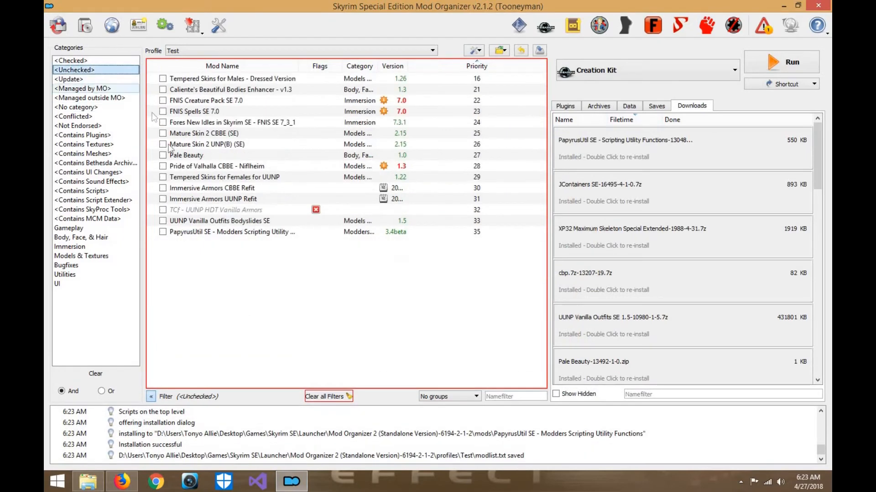
{"action": "left_click", "coordinate": [163, 232]}
{"action": "left_click", "coordinate": [71, 60]}
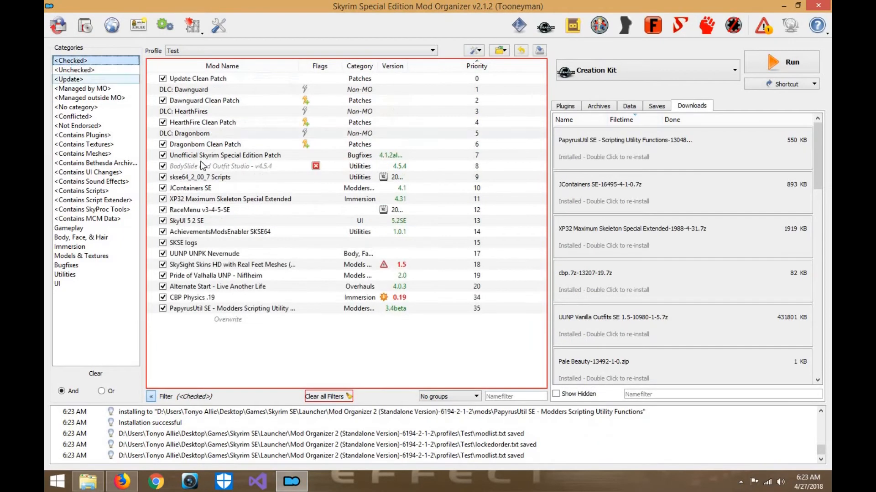
{"action": "left_click_drag", "start_coordinate": [219, 308], "coordinate": [156, 182]}
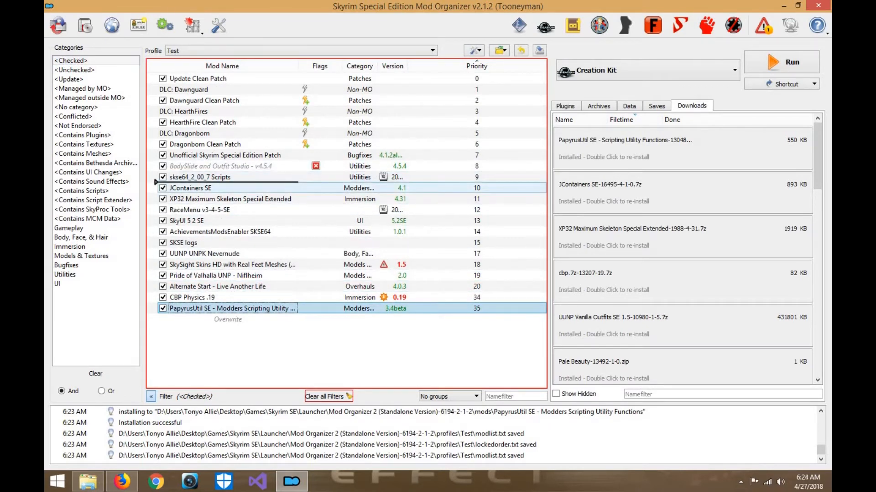
{"action": "left_click_drag", "start_coordinate": [214, 194], "coordinate": [187, 183]}
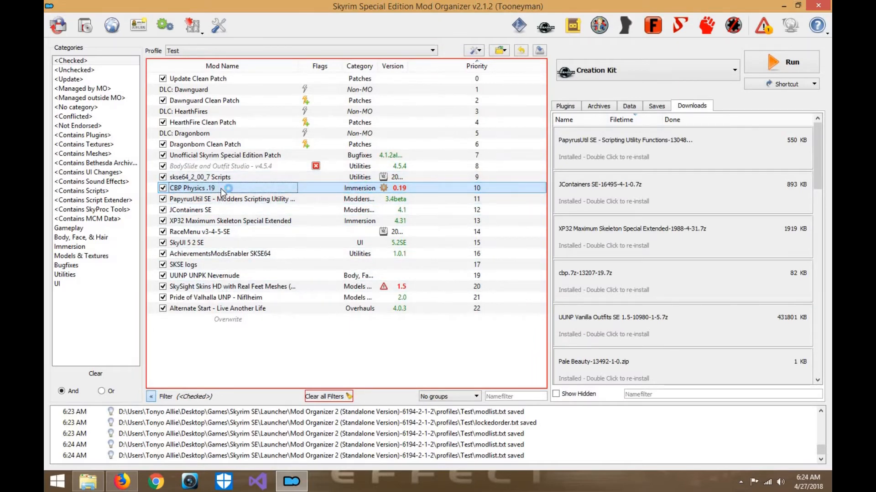
- Examine the physics settings in the CBPConfig.txt file of the CBP Physics .19 mod
{"action": "double_click", "coordinate": [221, 188]}
{"action": "left_click", "coordinate": [303, 103]}
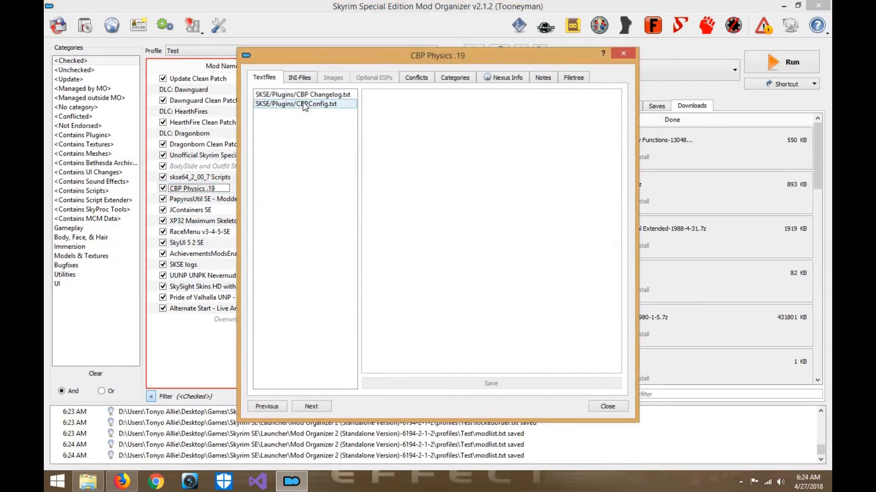
{"action": "scroll", "coordinate": [445, 183], "scroll_direction": "down", "scroll_amount": 2}
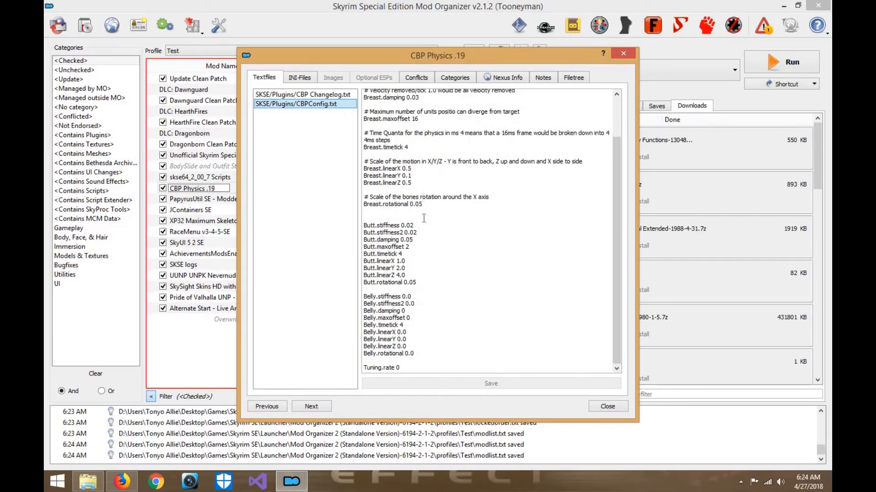
{"action": "left_click", "coordinate": [620, 409]}
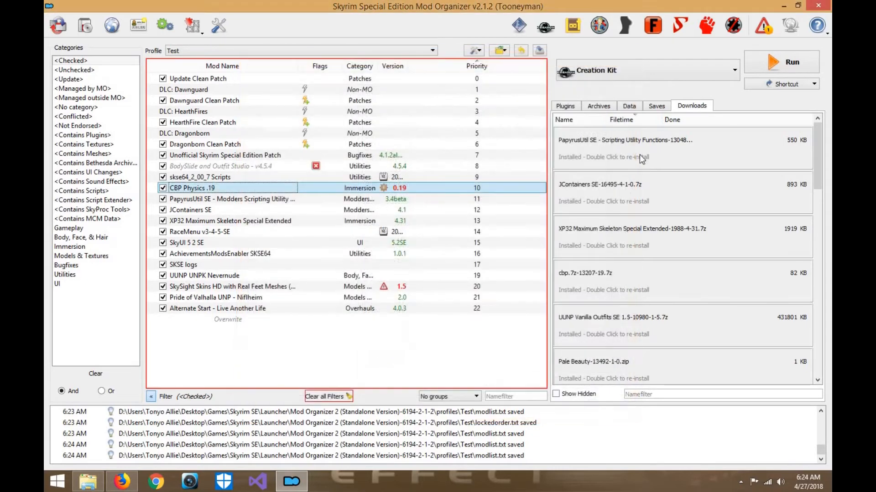
- Inspect the details of the disabled mods Tempered Skins for Females for UUNP and Immersive Armors CBBE Refit, including the latter's optional ESPs
{"action": "left_click", "coordinate": [92, 69]}
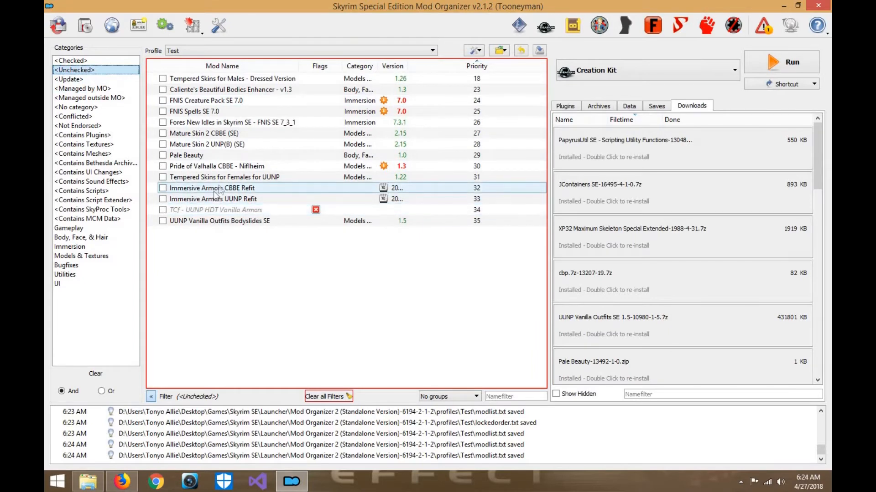
{"action": "double_click", "coordinate": [219, 177]}
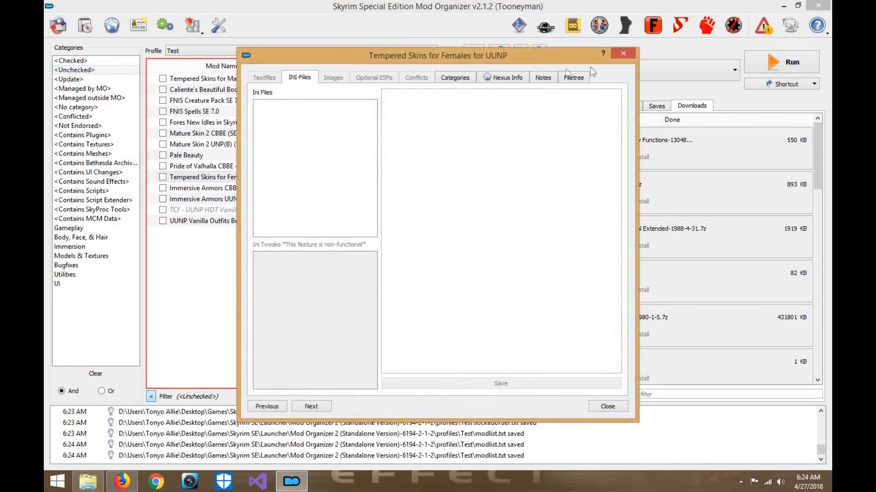
{"action": "left_click", "coordinate": [626, 54]}
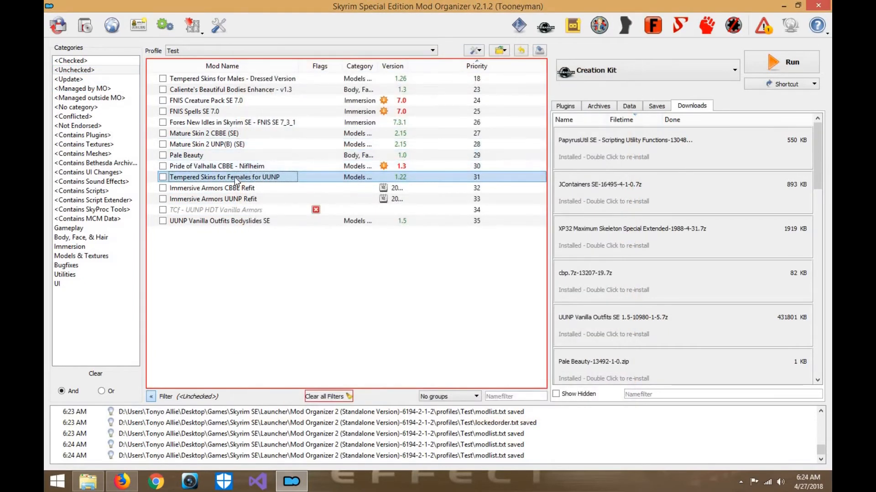
{"action": "left_click", "coordinate": [207, 189]}
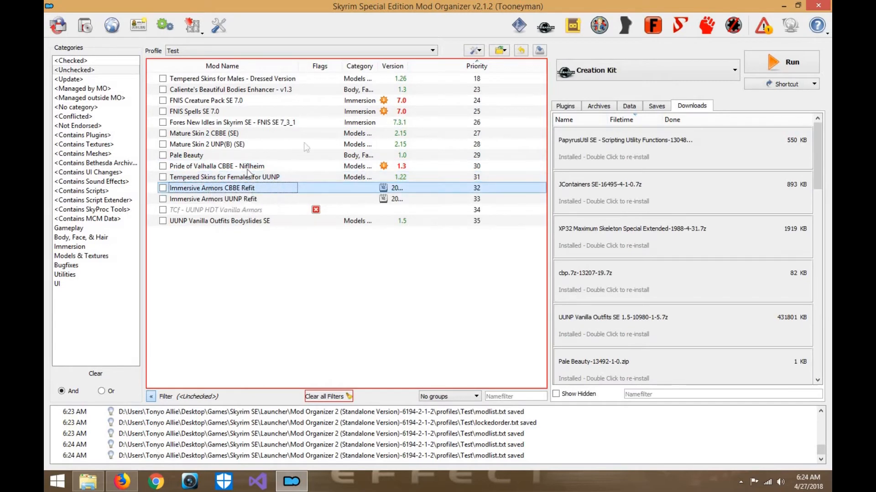
{"action": "double_click", "coordinate": [210, 189]}
{"action": "left_click", "coordinate": [388, 77]}
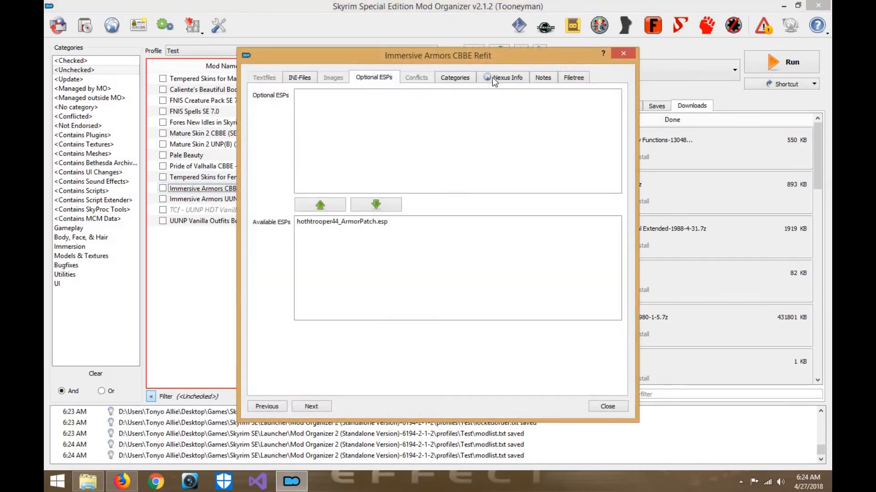
{"action": "left_click", "coordinate": [623, 53]}
{"action": "left_click", "coordinate": [228, 199], "text": "shift"}
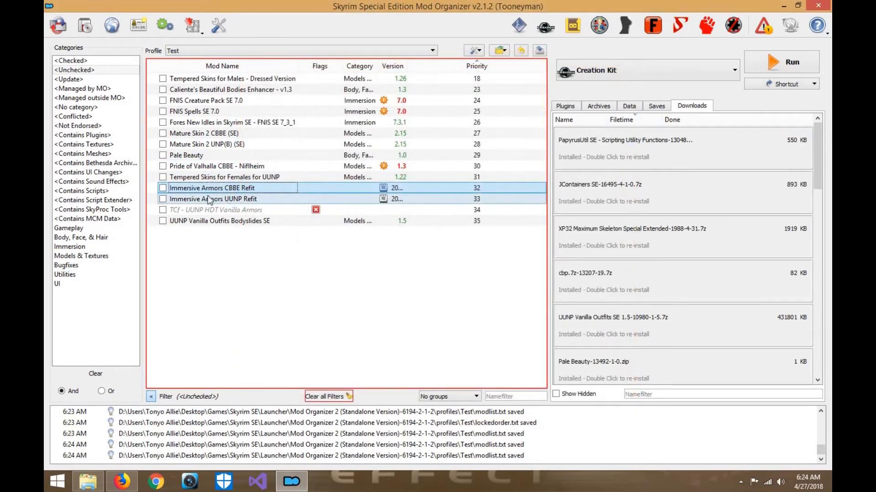
- Disable SkySight Skins HD with Real Feet Meshes and filter the mod list to the Models & Textures category
{"action": "left_click", "coordinate": [70, 61]}
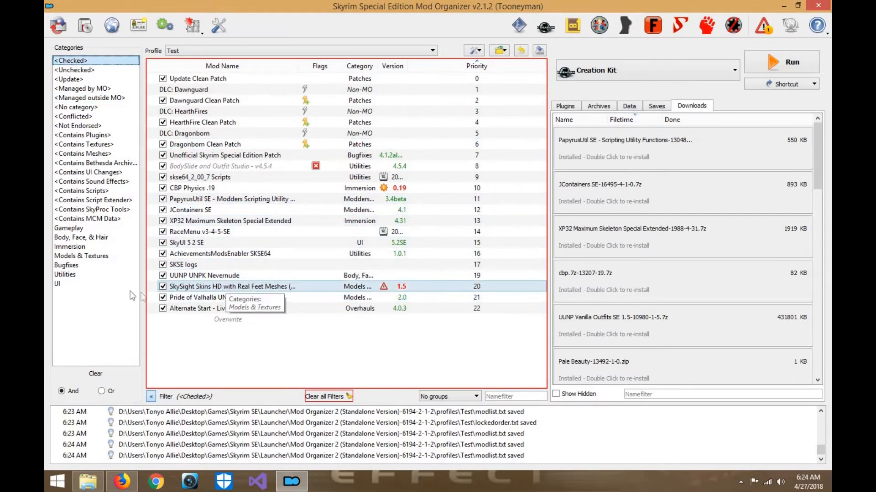
{"action": "left_click", "coordinate": [163, 286]}
{"action": "left_click", "coordinate": [77, 256]}
{"action": "left_click", "coordinate": [162, 145]}
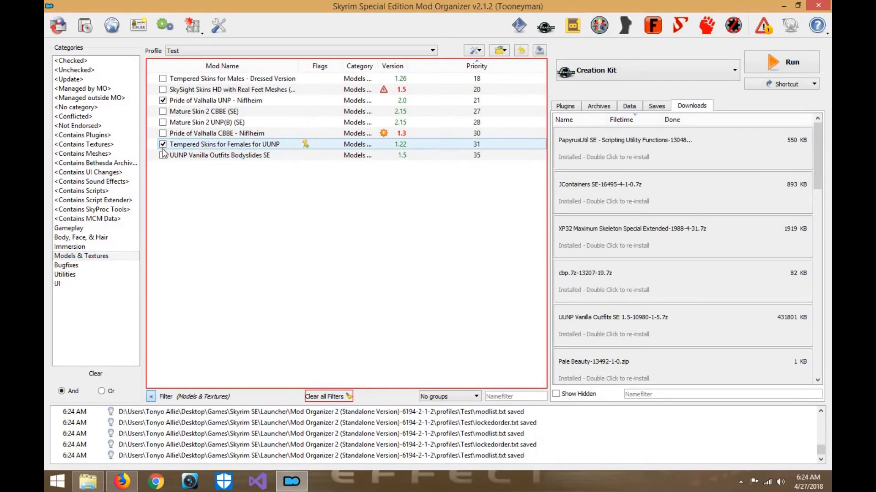
{"action": "left_click", "coordinate": [166, 147]}
{"action": "left_click", "coordinate": [163, 144]}
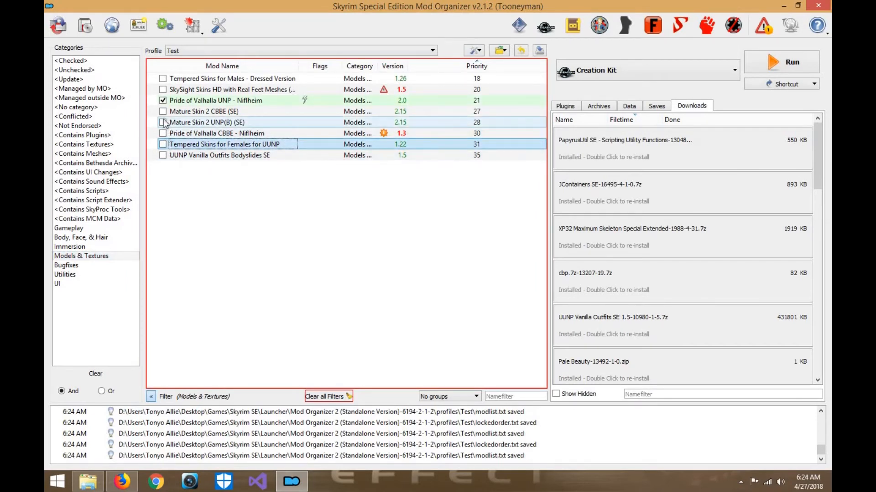
- Enable Tempered Skins for Males - Dressed Version and UUNP Vanilla Outfits Bodyslides SE
{"action": "left_click", "coordinate": [163, 79]}
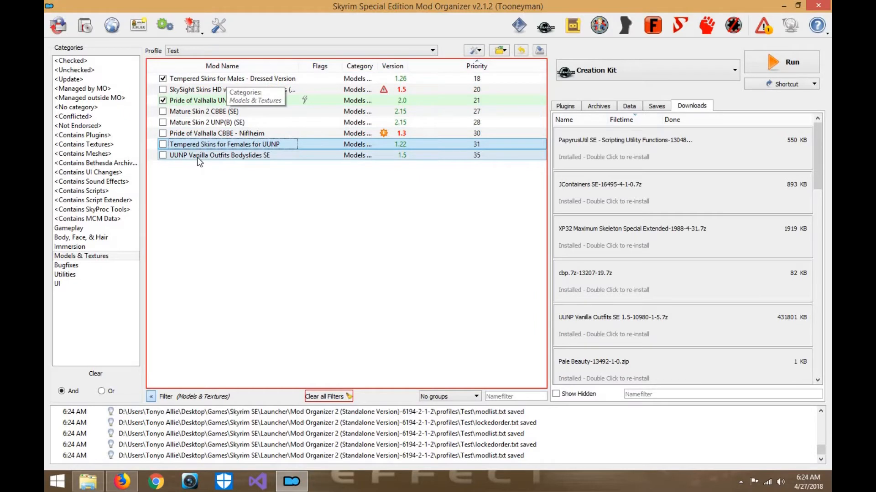
{"action": "left_click", "coordinate": [163, 156]}
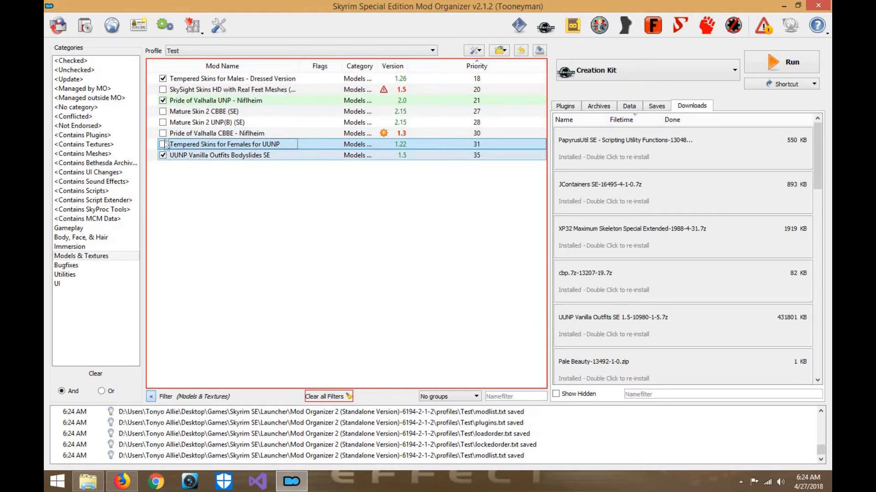
- Among the disabled mods, assign the Models & Textures category to Immersive Armors UUNP Refit and Immersive Armors CBBE Refit
{"action": "left_click", "coordinate": [75, 69]}
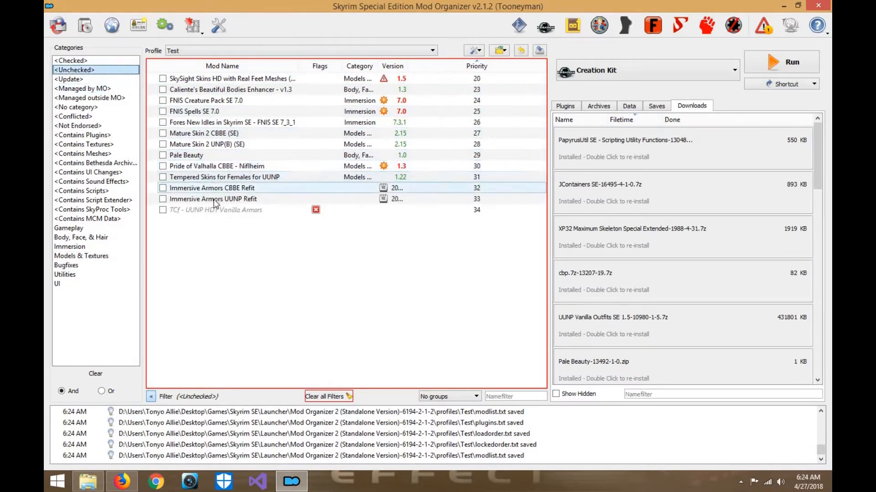
{"action": "right_click", "coordinate": [247, 200]}
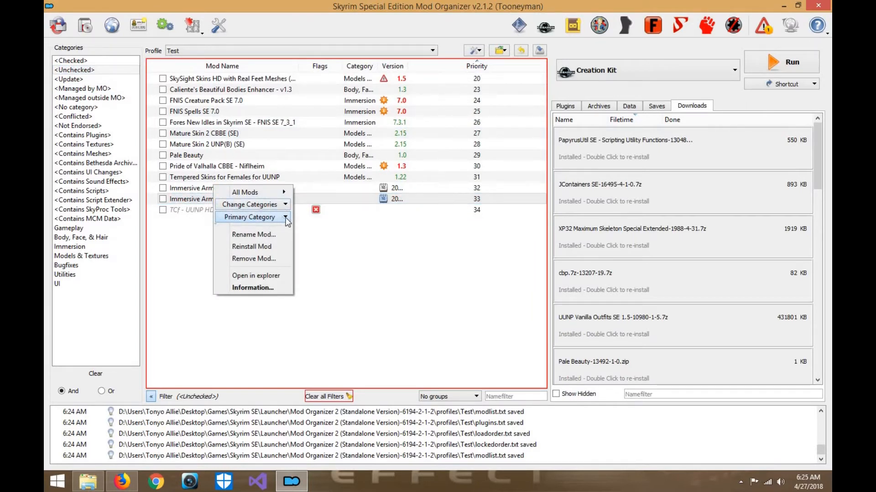
{"action": "left_click", "coordinate": [284, 207]}
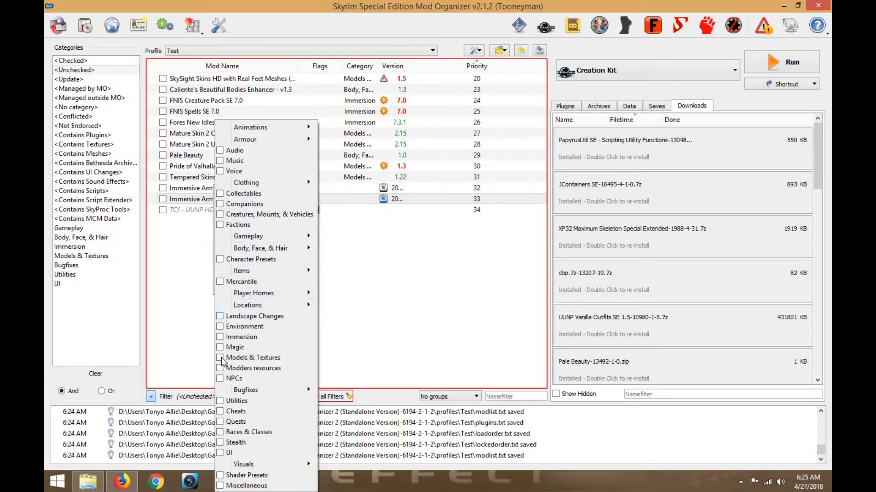
{"action": "left_click", "coordinate": [377, 329]}
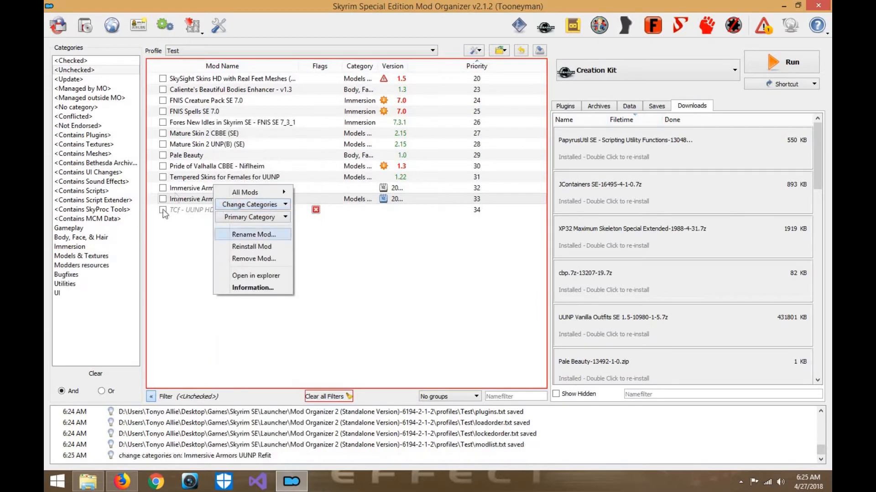
{"action": "left_click", "coordinate": [192, 195]}
{"action": "right_click", "coordinate": [232, 187]}
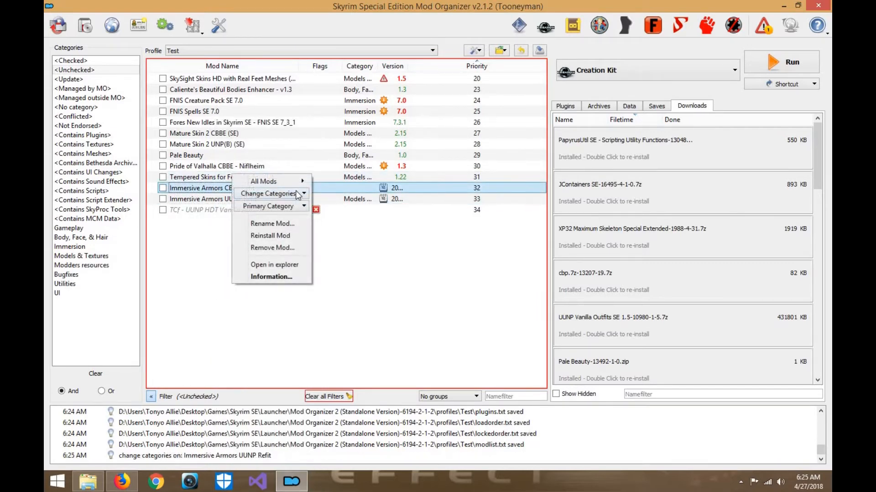
{"action": "left_click", "coordinate": [296, 191]}
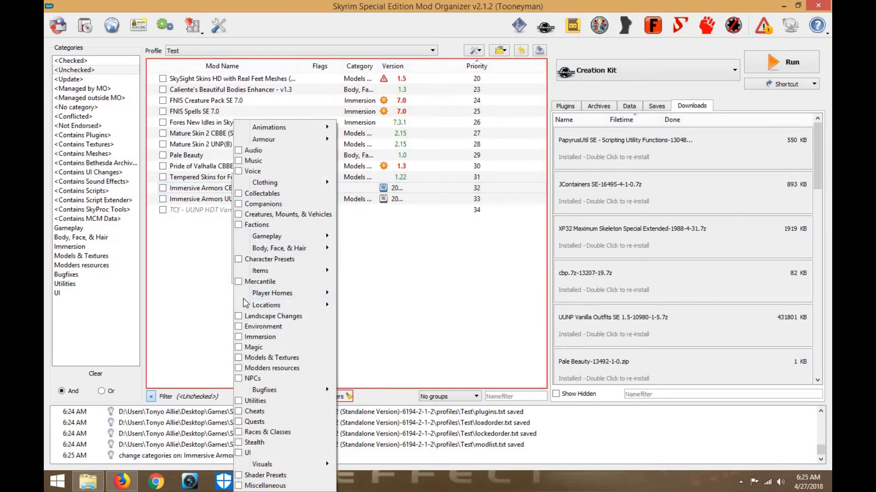
{"action": "left_click", "coordinate": [391, 296]}
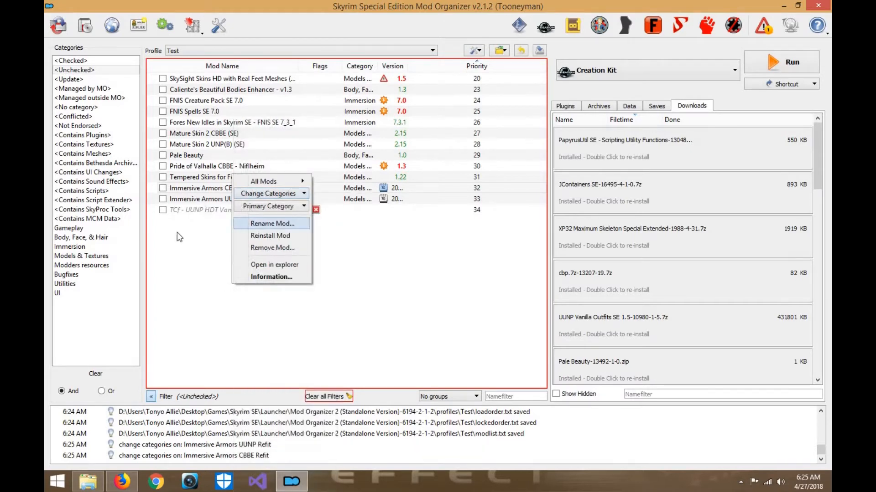
- Review the categories of Tempered Skins for Females for UUNP and assign Models & Textures to TCf - UUNP HDT Vanilla Armors
{"action": "right_click", "coordinate": [208, 180]}
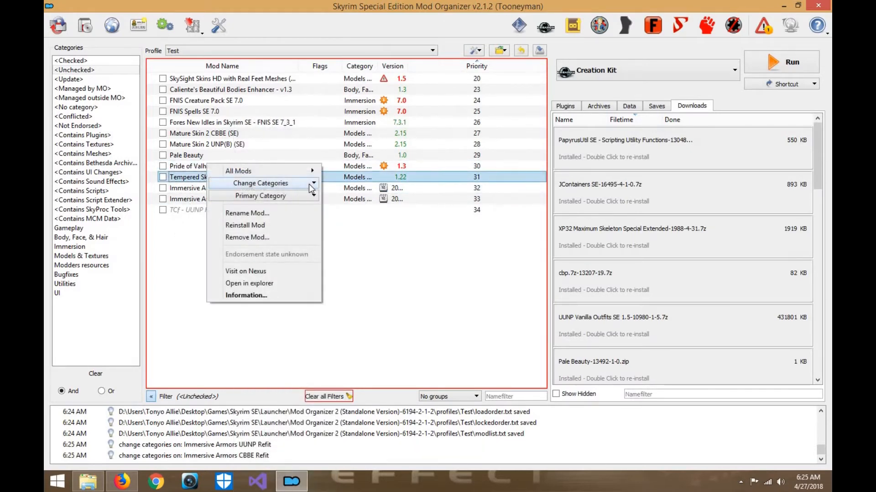
{"action": "mouse_move", "coordinate": [311, 189]}
{"action": "left_click", "coordinate": [390, 264]}
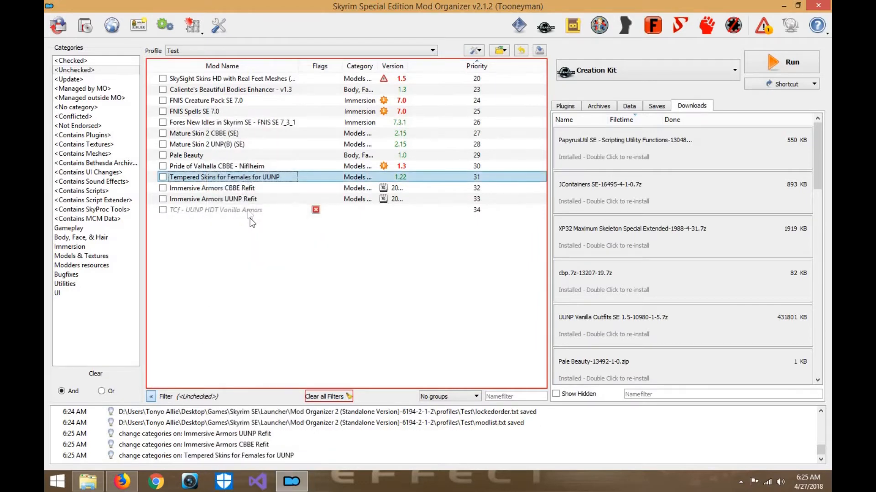
{"action": "right_click", "coordinate": [262, 211]}
{"action": "mouse_move", "coordinate": [310, 220]}
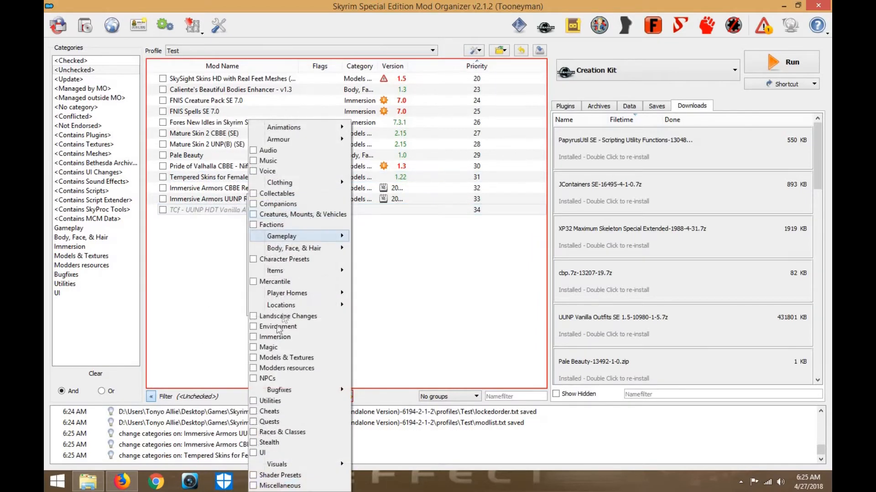
{"action": "left_click", "coordinate": [438, 294]}
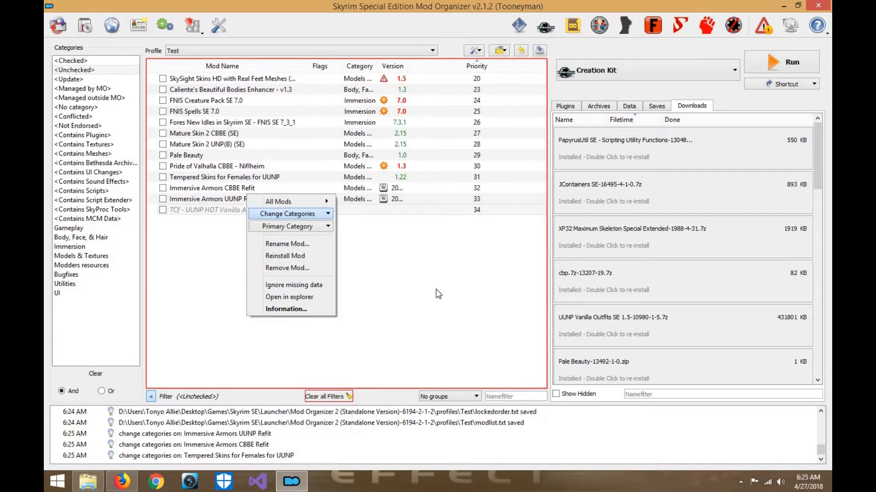
{"action": "right_click", "coordinate": [200, 154]}
{"action": "left_click", "coordinate": [194, 156]}
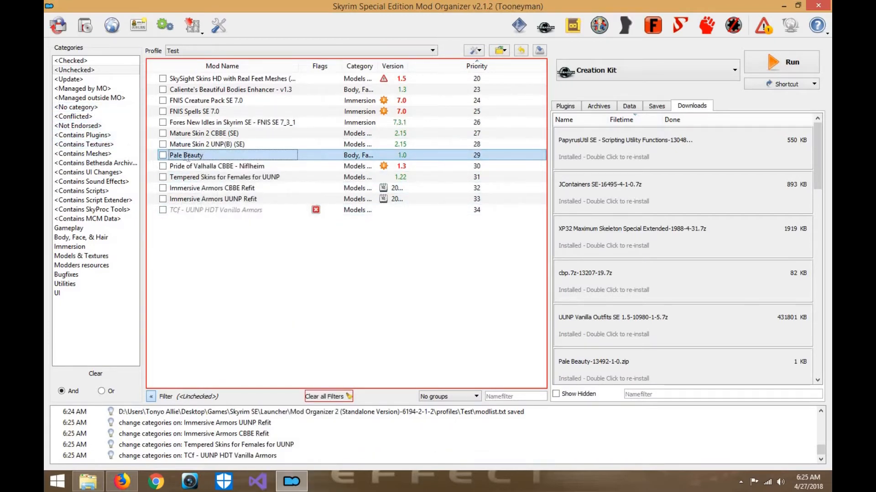
{"action": "key", "text": "Return"}
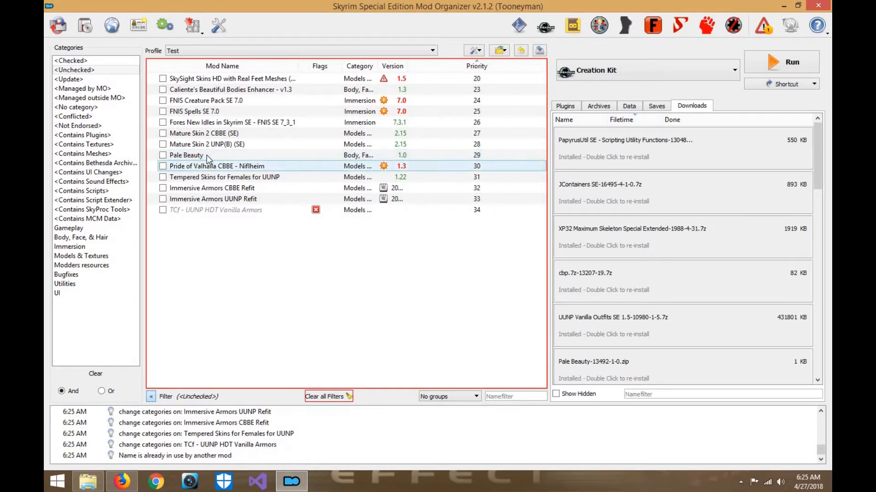
- Filter the mod list to show only the Models & Textures mods
{"action": "left_click", "coordinate": [82, 256]}
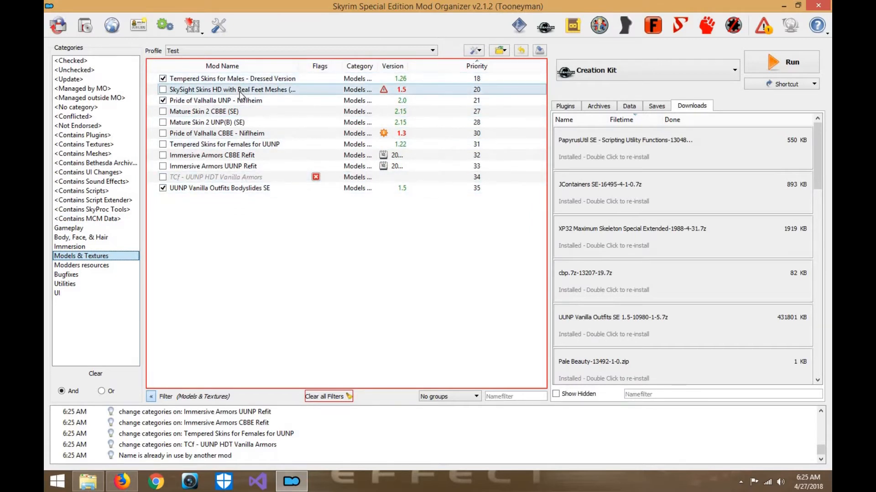
- Show the plugins and only the enabled mods, and delete the zEdit Backups folder from Overwrite
{"action": "left_click", "coordinate": [564, 107]}
{"action": "left_click", "coordinate": [71, 60]}
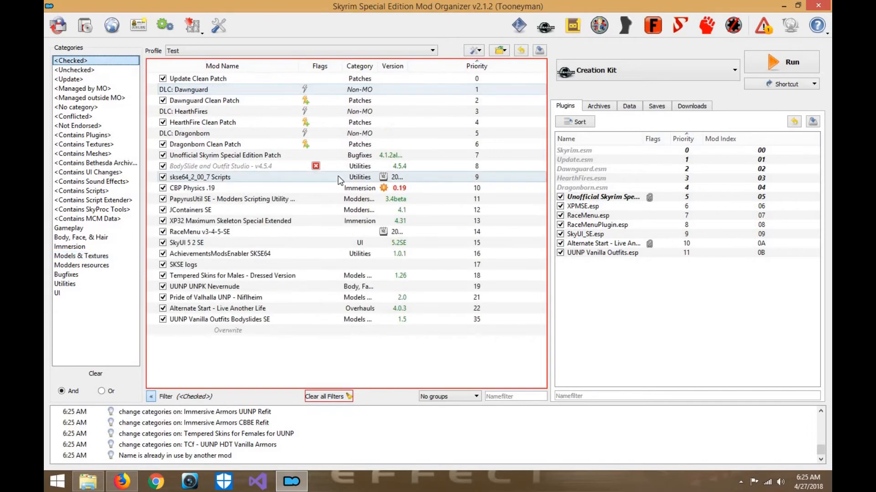
{"action": "double_click", "coordinate": [279, 332]}
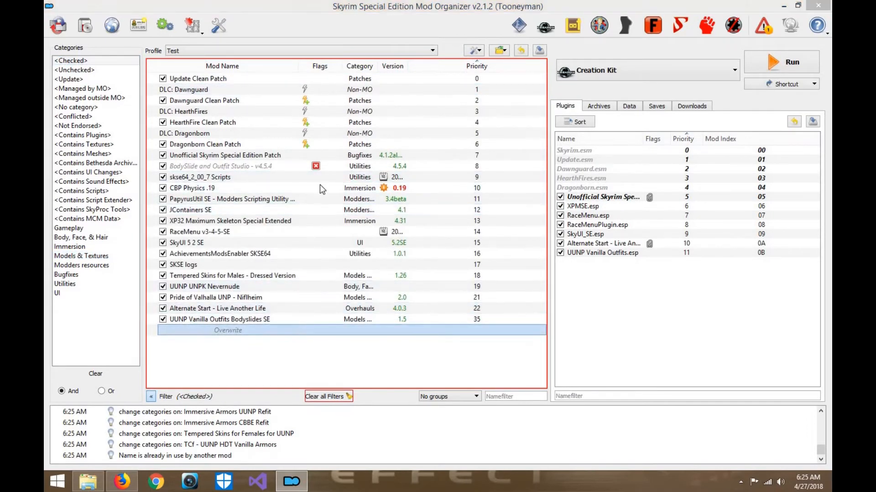
{"action": "left_click", "coordinate": [315, 153]}
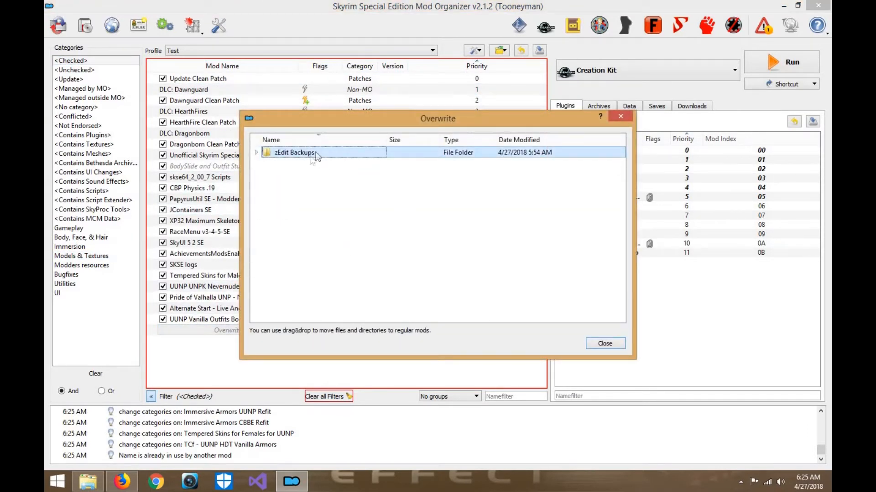
{"action": "right_click", "coordinate": [312, 160]}
{"action": "left_click", "coordinate": [367, 175]}
{"action": "left_click", "coordinate": [465, 257]}
{"action": "left_click", "coordinate": [613, 346]}
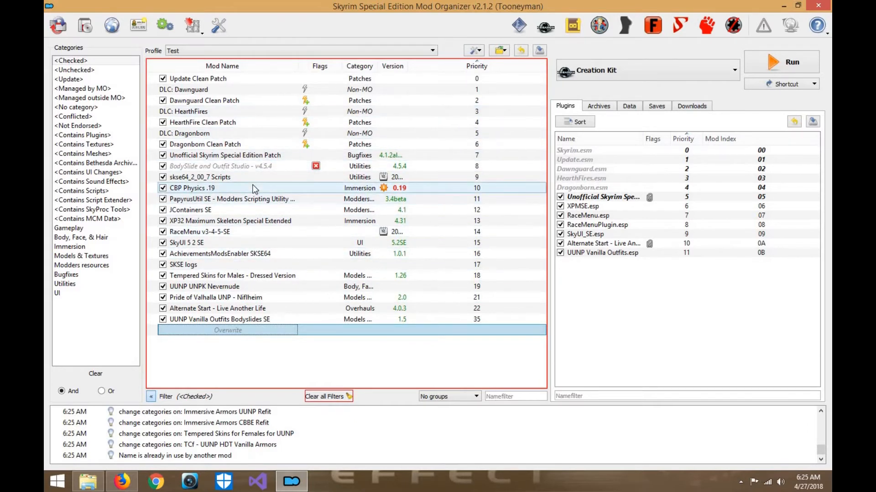
- Filter the mod list to Models & Textures and enable Immersive Armors UUNP Refit
{"action": "mouse_move", "coordinate": [263, 162]}
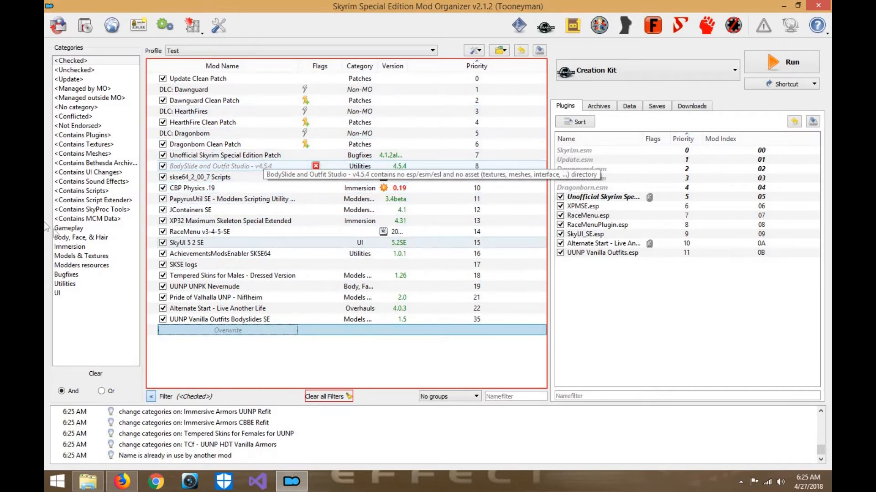
{"action": "left_click", "coordinate": [82, 255]}
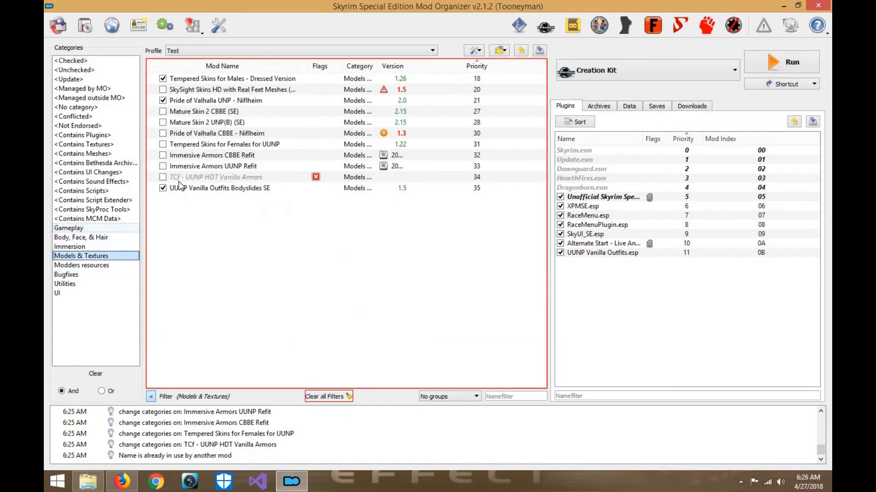
{"action": "left_click", "coordinate": [214, 157]}
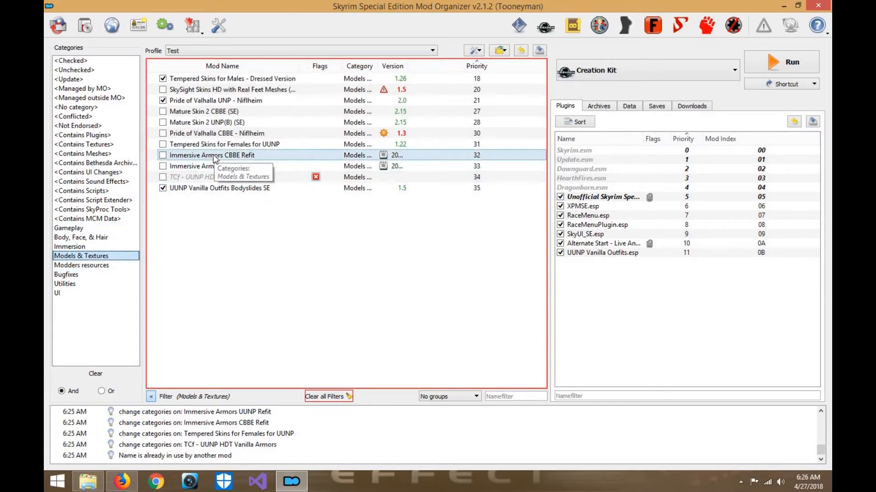
{"action": "left_click", "coordinate": [238, 166]}
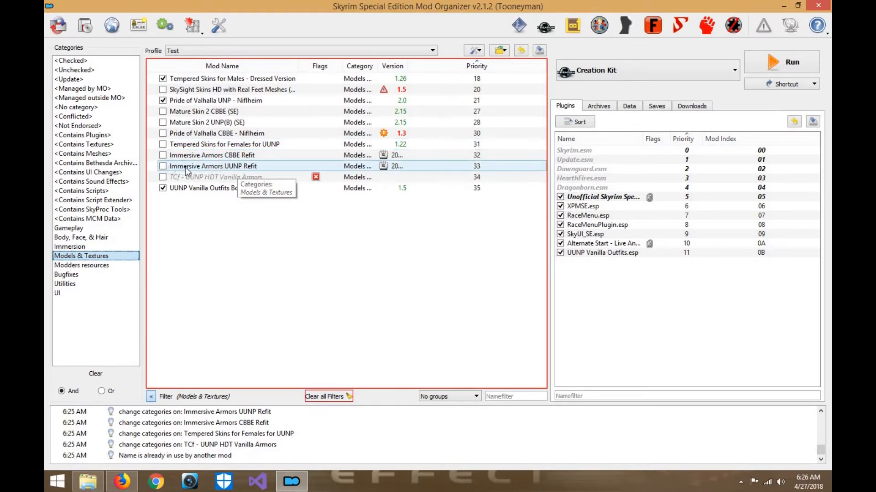
{"action": "left_click", "coordinate": [164, 167]}
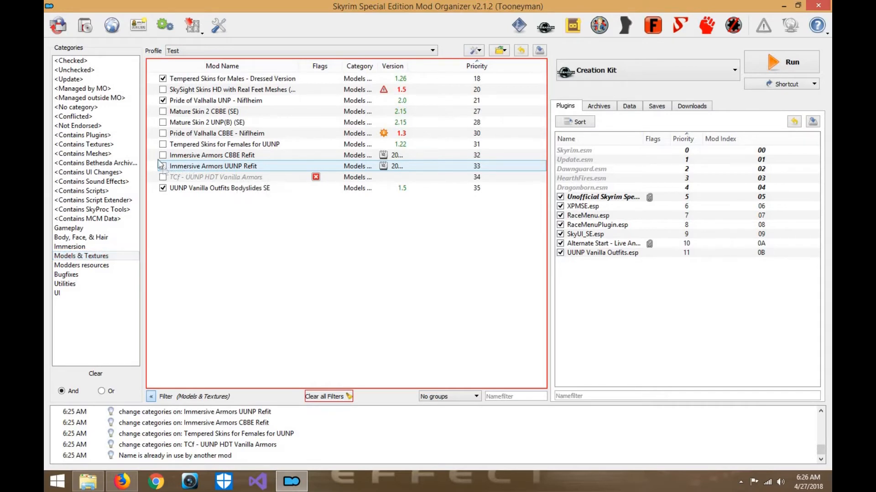
- Among the enabled mods, select Immersive Armors UUNP Refit and check its hothtrooper44 plugin for missing masters
{"action": "left_click", "coordinate": [71, 61]}
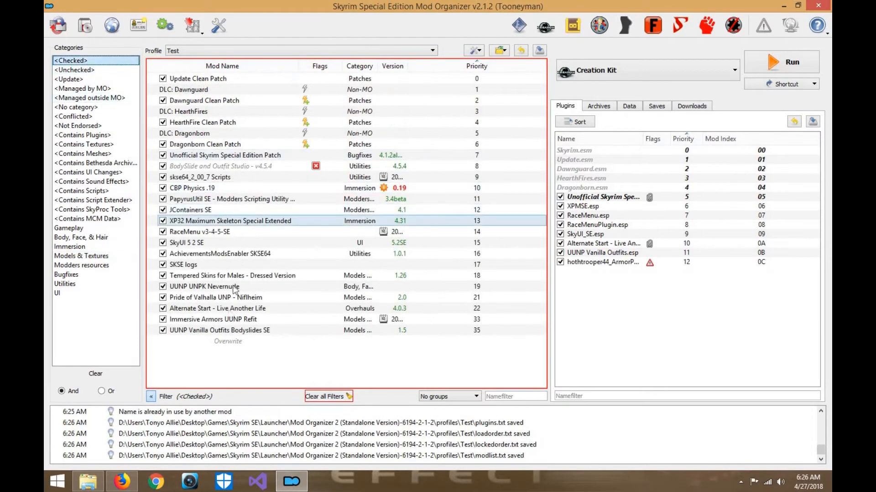
{"action": "left_click", "coordinate": [230, 320]}
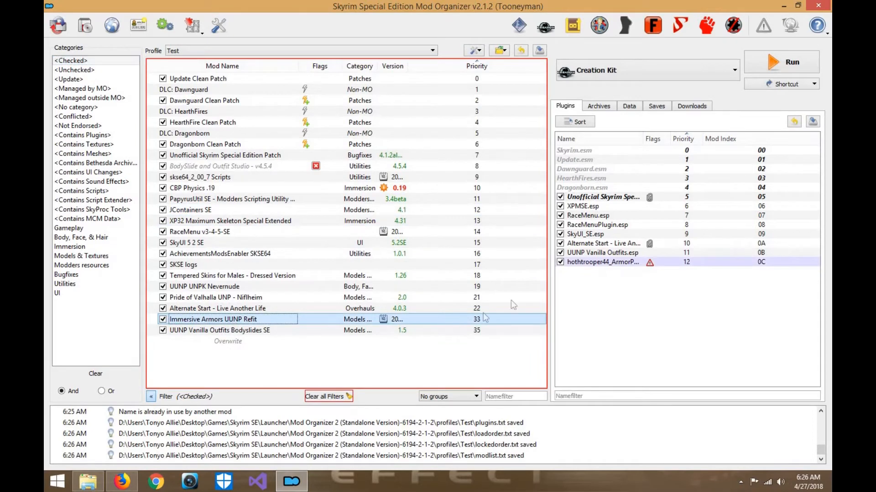
{"action": "left_click", "coordinate": [631, 263]}
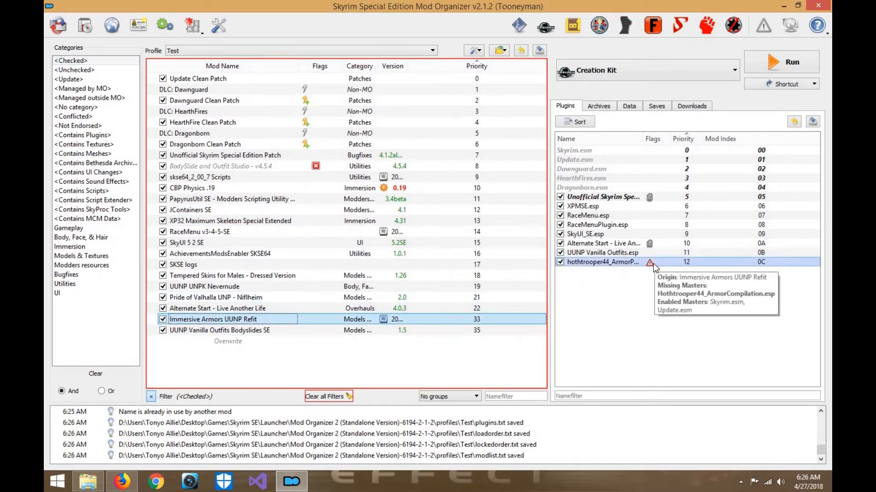
- Switch to Firefox, search Nexus Mods for "Immersive armors" and open the Immersive Armors mod page
{"action": "left_click", "coordinate": [121, 482]}
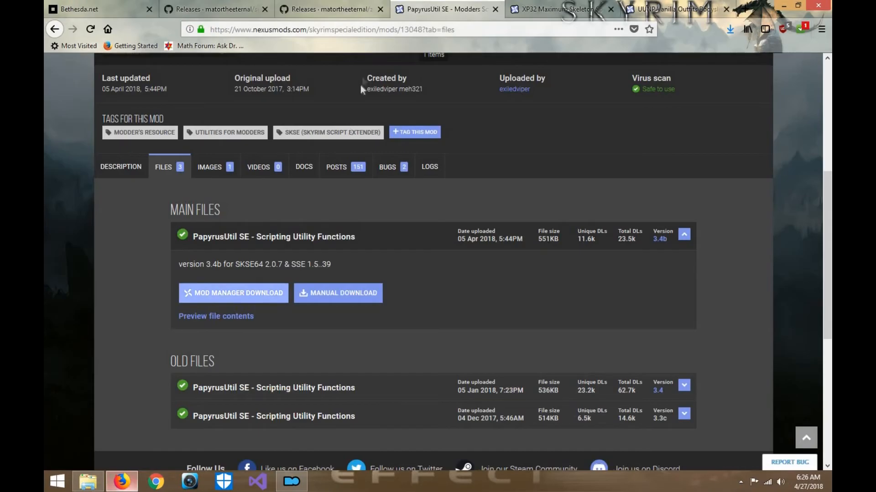
{"action": "scroll", "coordinate": [356, 109], "scroll_direction": "up", "scroll_amount": 5}
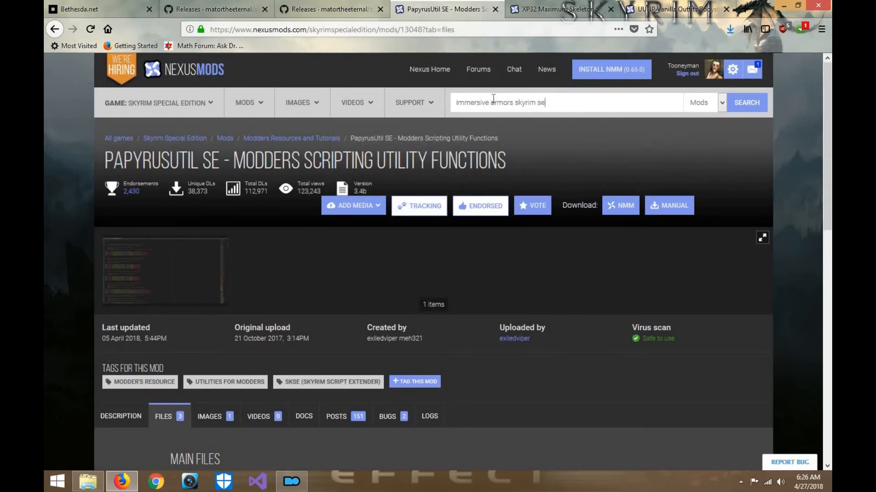
{"action": "key", "text": "BackSpace"}
{"action": "key", "text": "BackSpace"}
{"action": "key", "text": "BackSpace"}
{"action": "key", "text": "BackSpace"}
{"action": "key", "text": "BackSpace"}
{"action": "key", "text": "BackSpace"}
{"action": "key", "text": "BackSpace"}
{"action": "key", "text": "BackSpace"}
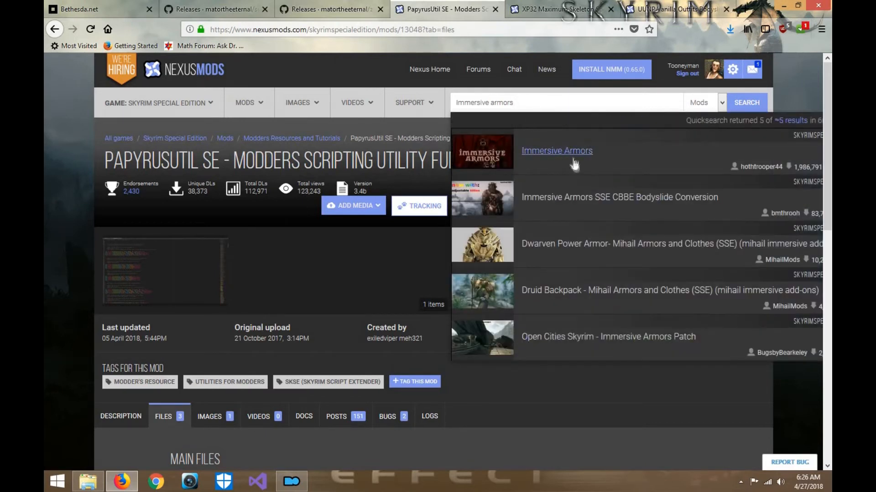
{"action": "left_click", "coordinate": [570, 156]}
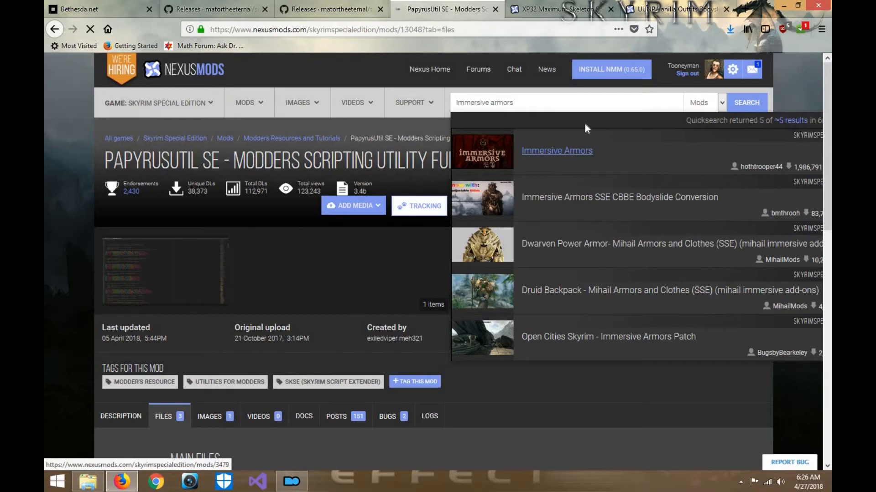
- Download the Immersive Armors 8.1 SSE main file through the mod manager and dismiss the download notice
{"action": "scroll", "coordinate": [415, 229], "scroll_direction": "down", "scroll_amount": 3}
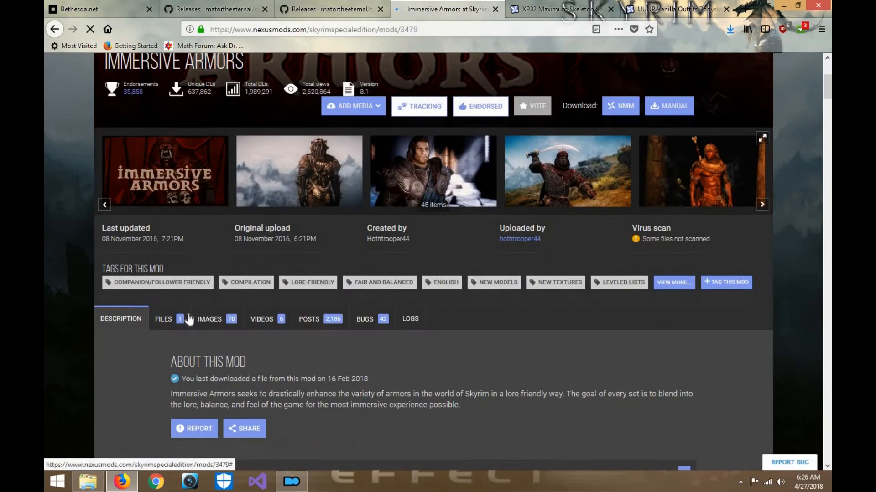
{"action": "left_click", "coordinate": [182, 319]}
{"action": "scroll", "coordinate": [292, 237], "scroll_direction": "down", "scroll_amount": 4}
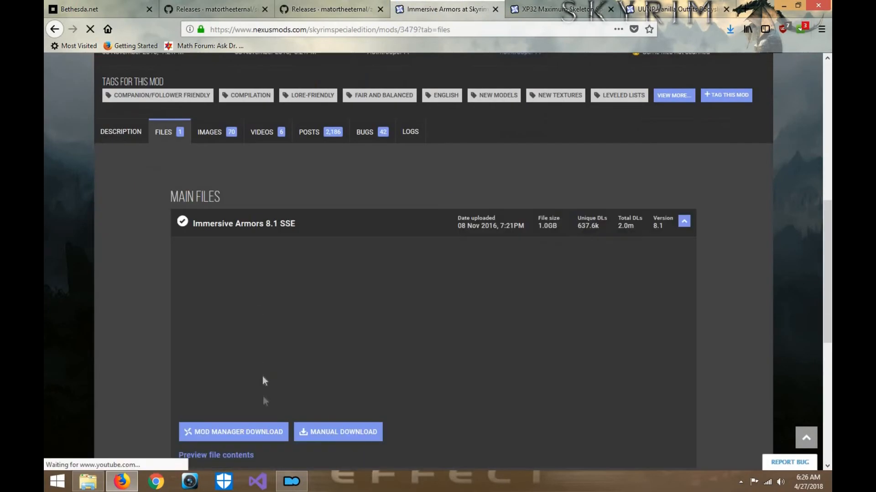
{"action": "scroll", "coordinate": [263, 392], "scroll_direction": "down", "scroll_amount": 2}
{"action": "left_click", "coordinate": [269, 367]}
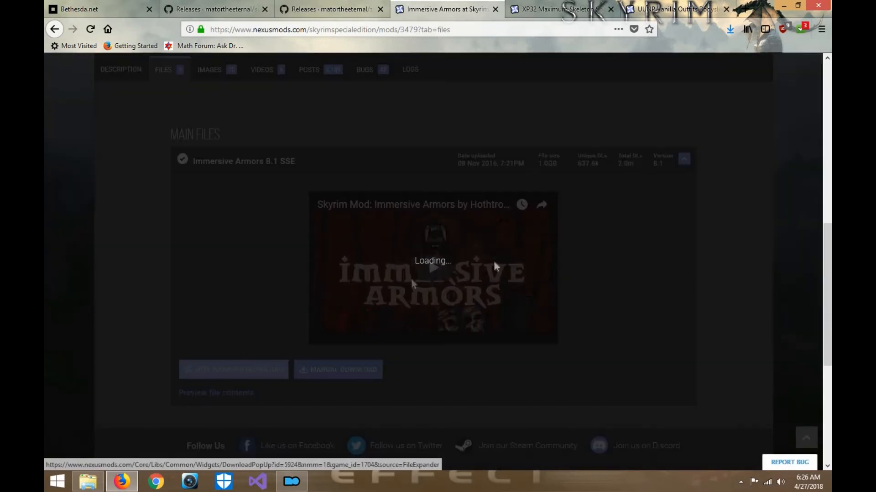
{"action": "left_click", "coordinate": [502, 324]}
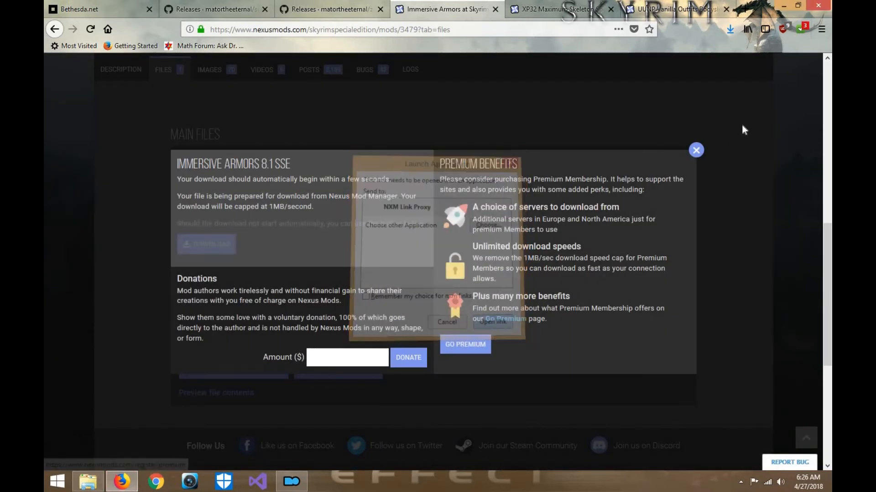
{"action": "left_click", "coordinate": [696, 151]}
- Go to the Skyrim Special Edition home page and open the Immersive Weapons hot mod
{"action": "scroll", "coordinate": [213, 166], "scroll_direction": "up", "scroll_amount": 10}
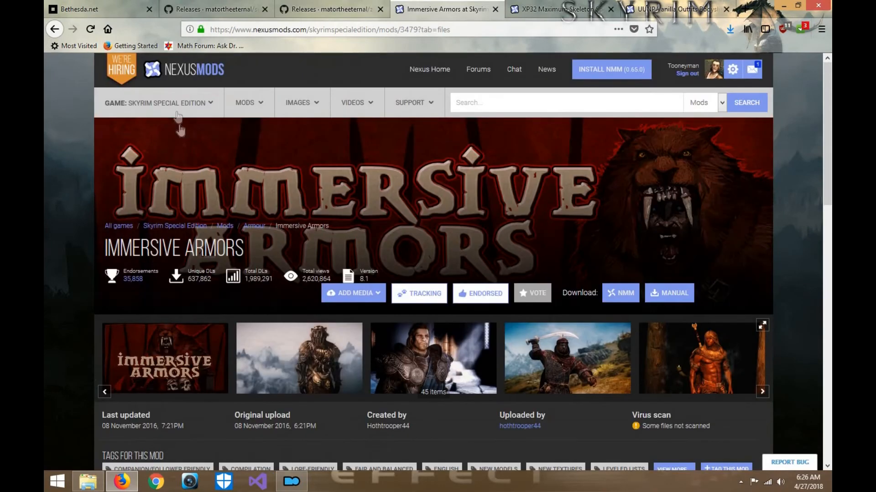
{"action": "mouse_move", "coordinate": [178, 109]}
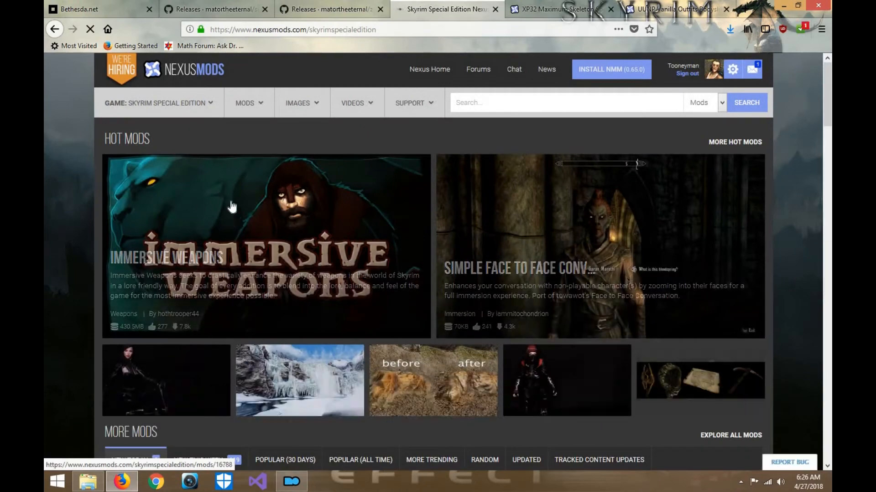
{"action": "left_click", "coordinate": [388, 222]}
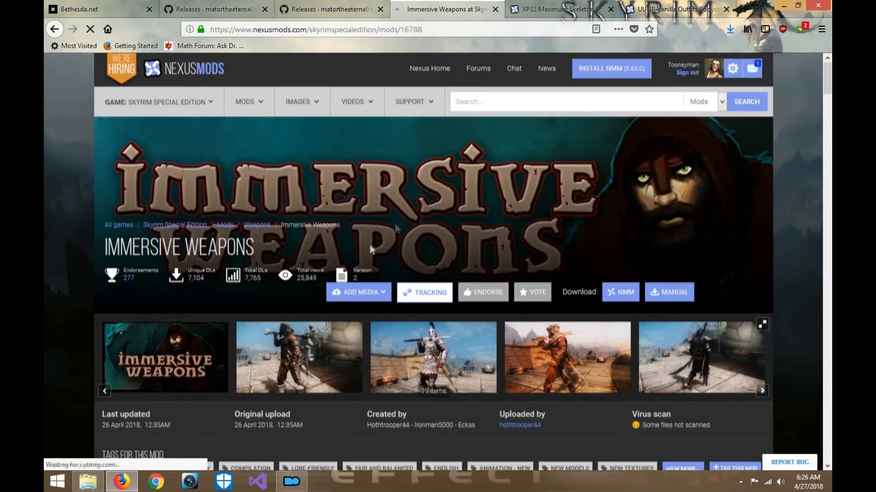
- Download the Immersive Weapons main file through the mod manager and dismiss the download notice
{"action": "scroll", "coordinate": [370, 245], "scroll_direction": "down", "scroll_amount": 5}
{"action": "left_click", "coordinate": [165, 256]}
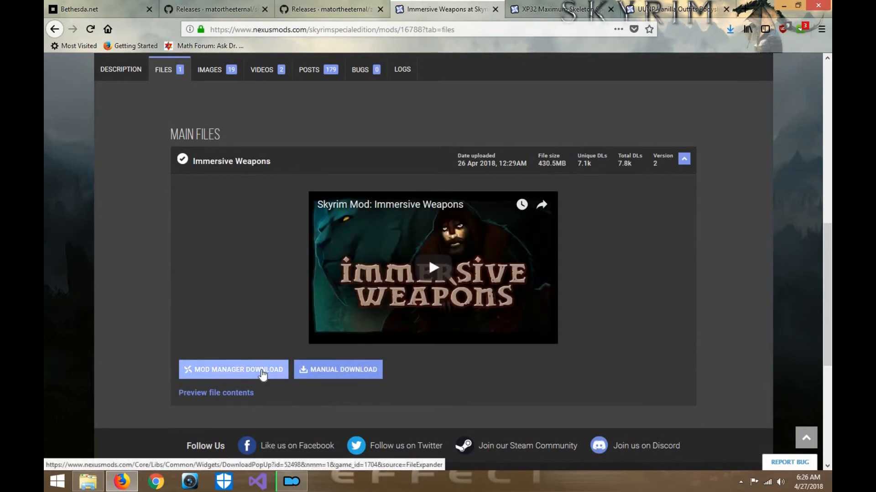
{"action": "left_click", "coordinate": [263, 374]}
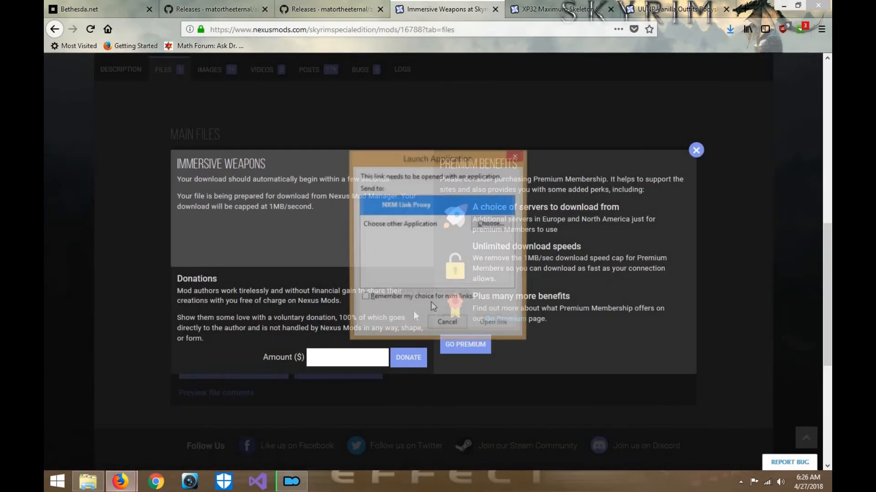
{"action": "left_click", "coordinate": [503, 323]}
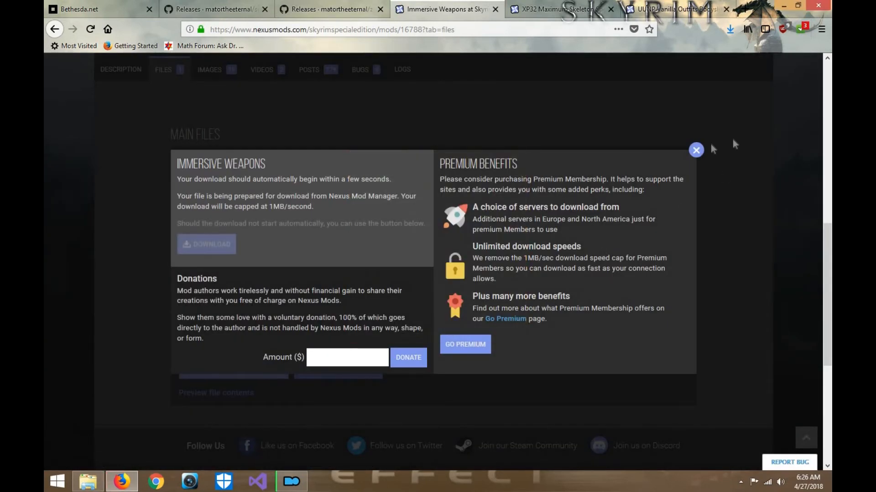
{"action": "left_click", "coordinate": [695, 151]}
- Return to the Skyrim Special Edition home page and look through today's new mods and the recently updated mods
{"action": "scroll", "coordinate": [630, 296], "scroll_direction": "up", "scroll_amount": 8}
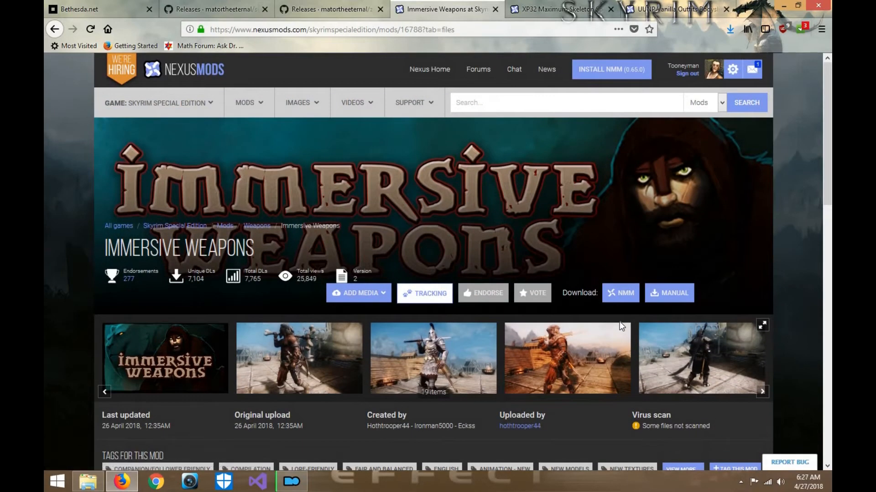
{"action": "left_click", "coordinate": [54, 30]}
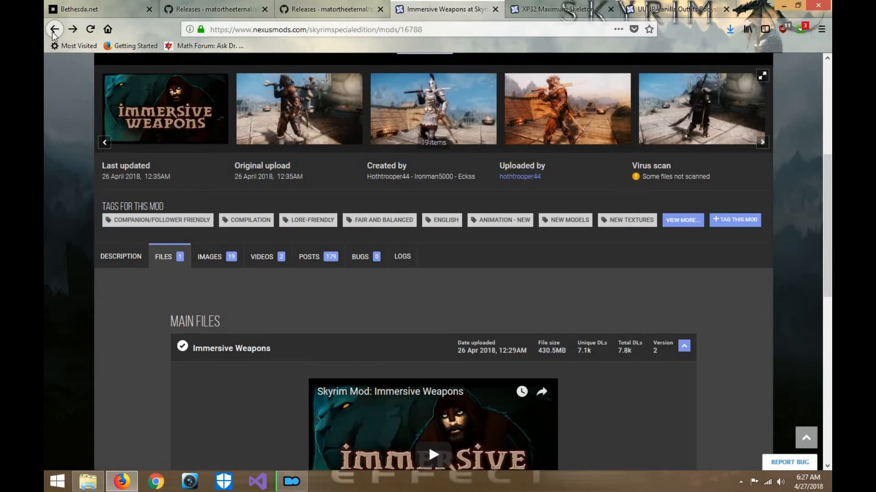
{"action": "left_click", "coordinate": [54, 31]}
{"action": "scroll", "coordinate": [419, 203], "scroll_direction": "down", "scroll_amount": 6}
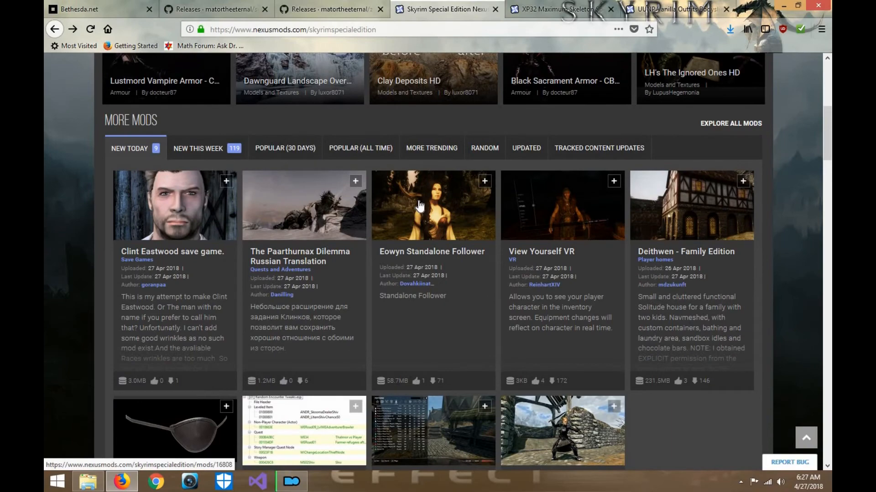
{"action": "scroll", "coordinate": [419, 206], "scroll_direction": "down", "scroll_amount": 3}
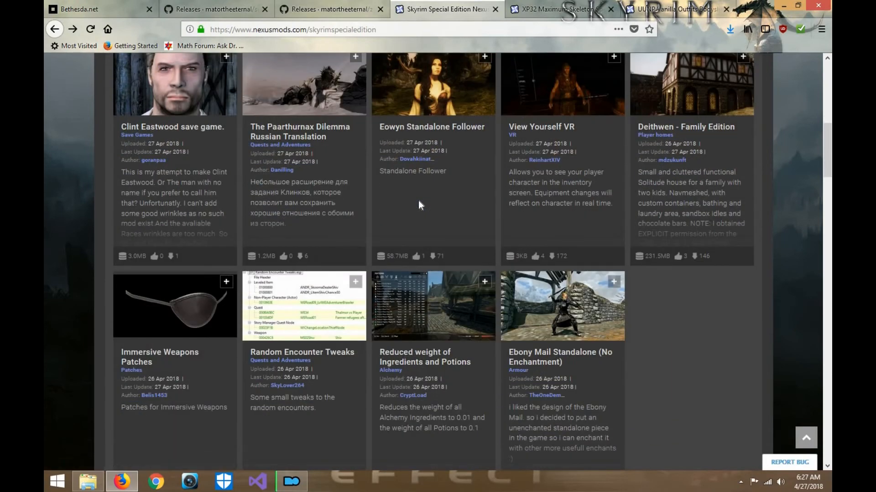
{"action": "scroll", "coordinate": [420, 205], "scroll_direction": "down", "scroll_amount": 2}
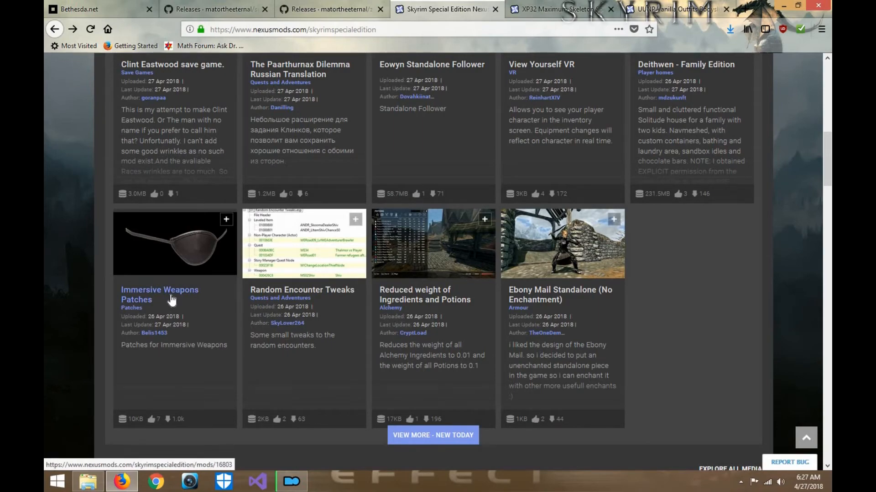
{"action": "scroll", "coordinate": [627, 337], "scroll_direction": "up", "scroll_amount": 2}
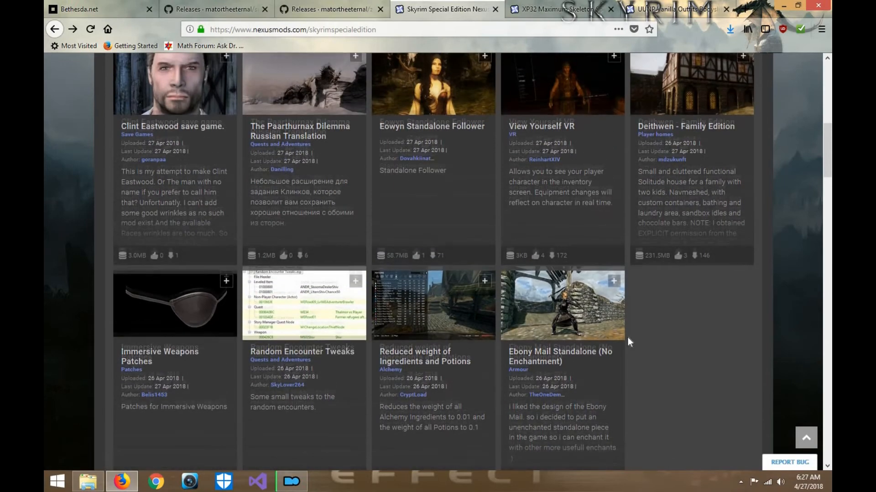
{"action": "scroll", "coordinate": [628, 338], "scroll_direction": "up", "scroll_amount": 6}
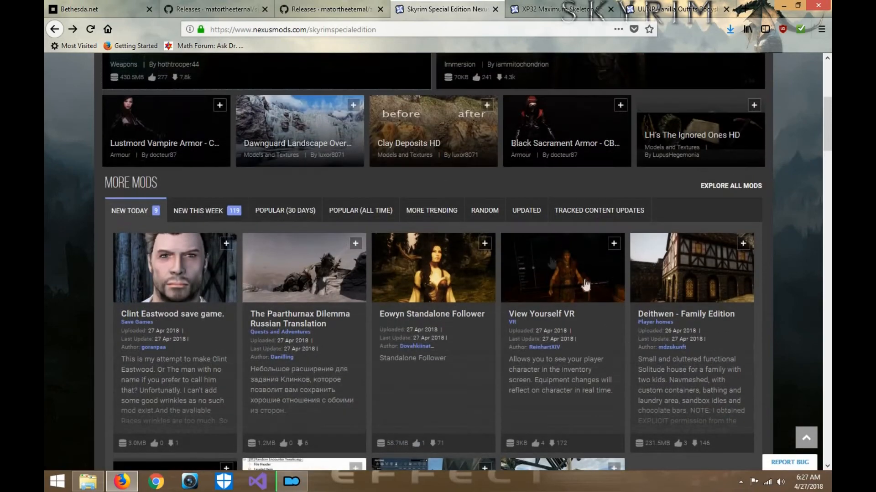
{"action": "left_click", "coordinate": [514, 215]}
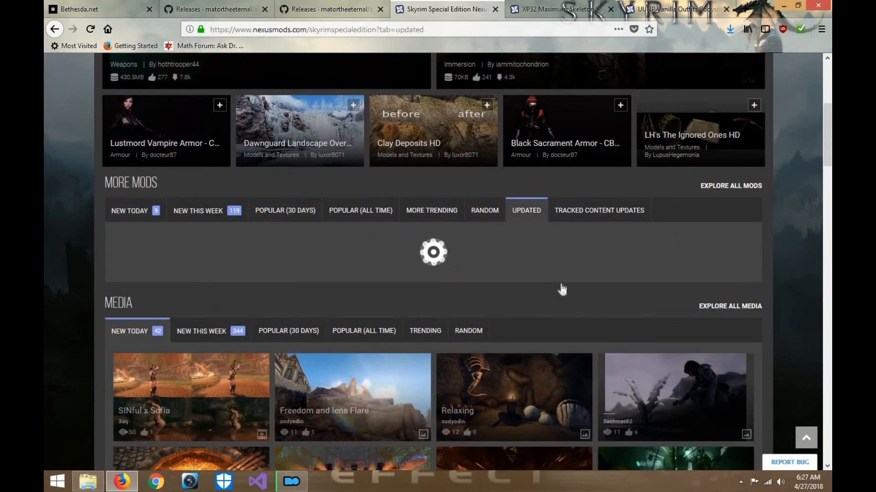
{"action": "scroll", "coordinate": [489, 306], "scroll_direction": "down", "scroll_amount": 3}
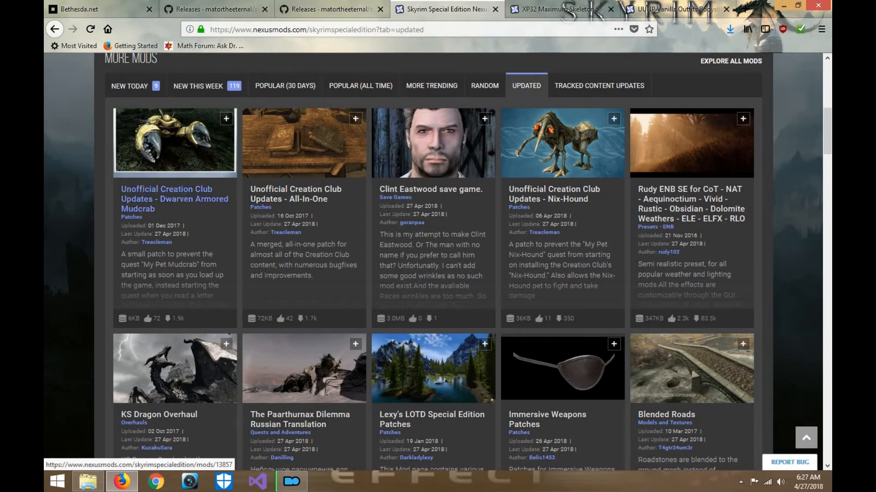
- Switch to Mod Organizer, inspect the missing masters of the flagged hothtrooper44 armor plugin, and check the progress of the mod downloads
{"action": "left_click", "coordinate": [291, 481]}
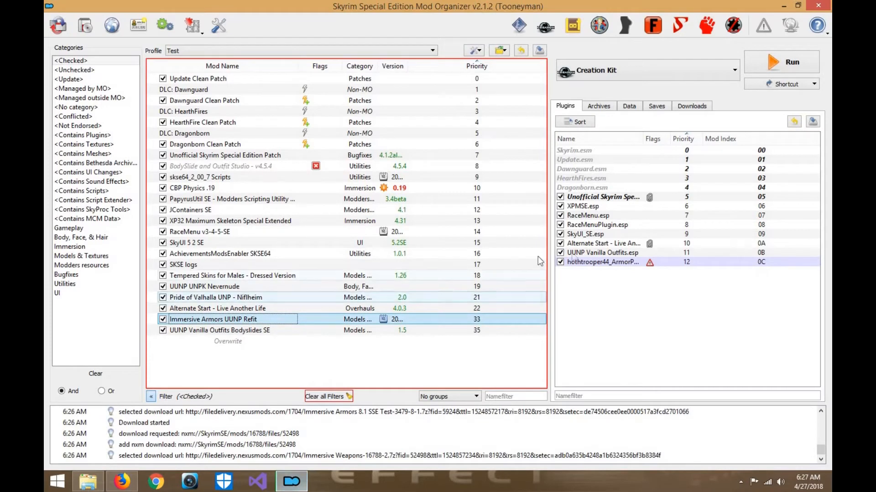
{"action": "left_click", "coordinate": [629, 264]}
{"action": "mouse_move", "coordinate": [629, 269]}
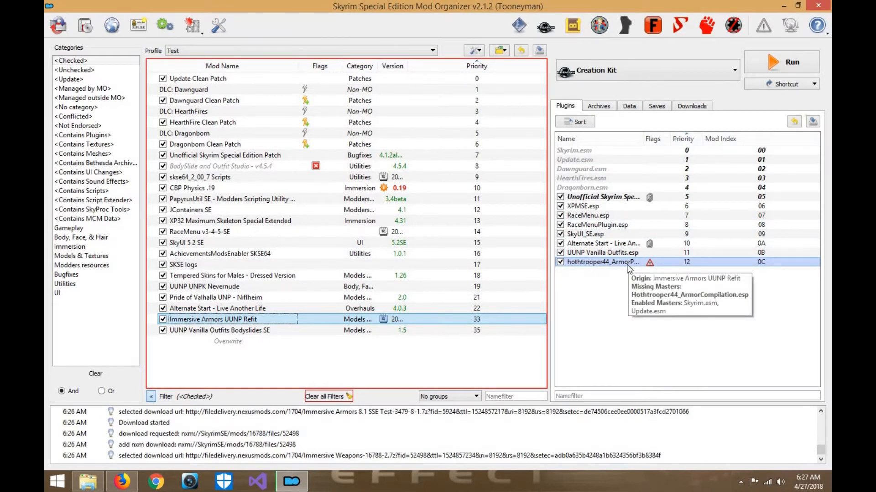
{"action": "left_click", "coordinate": [691, 105]}
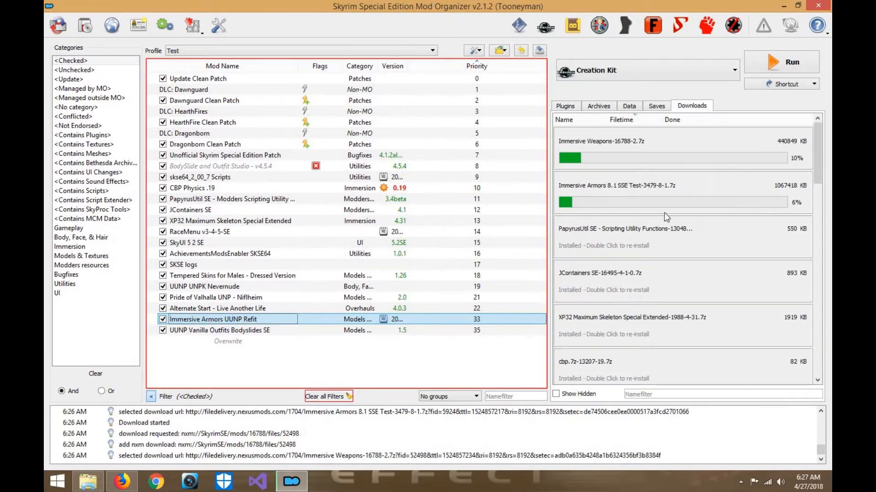
{"action": "mouse_move", "coordinate": [664, 200]}
{"action": "scroll", "coordinate": [466, 446], "scroll_direction": "up", "scroll_amount": 1}
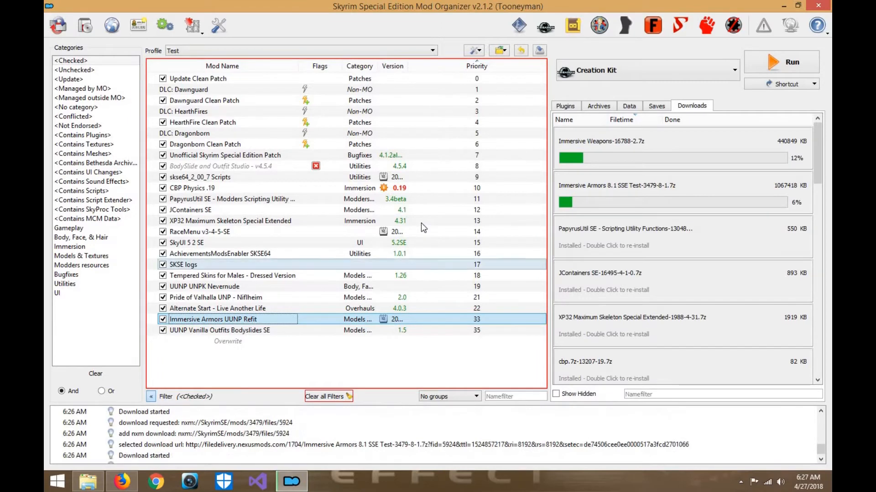
- Switch to the Skyrim Special Edition game and open the Creation Club store
{"action": "left_click", "coordinate": [430, 486]}
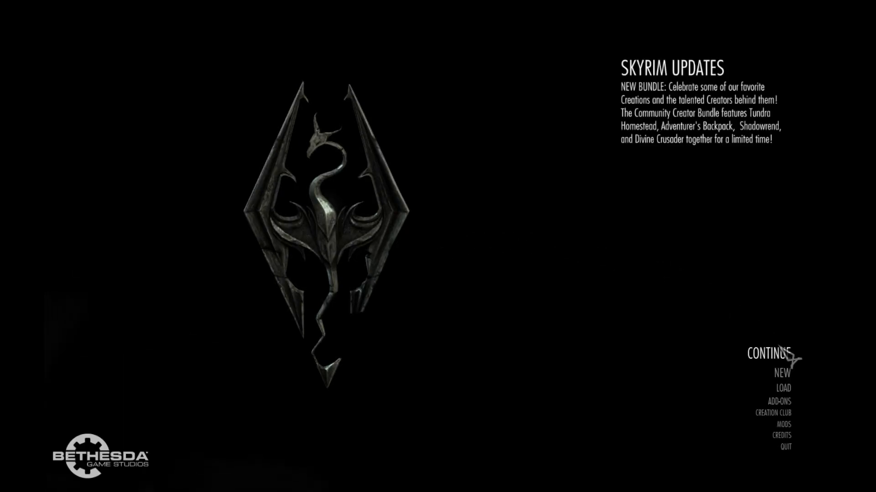
{"action": "scroll", "coordinate": [794, 358], "scroll_direction": "down", "scroll_amount": 2}
{"action": "scroll", "coordinate": [781, 351], "scroll_direction": "down", "scroll_amount": 2}
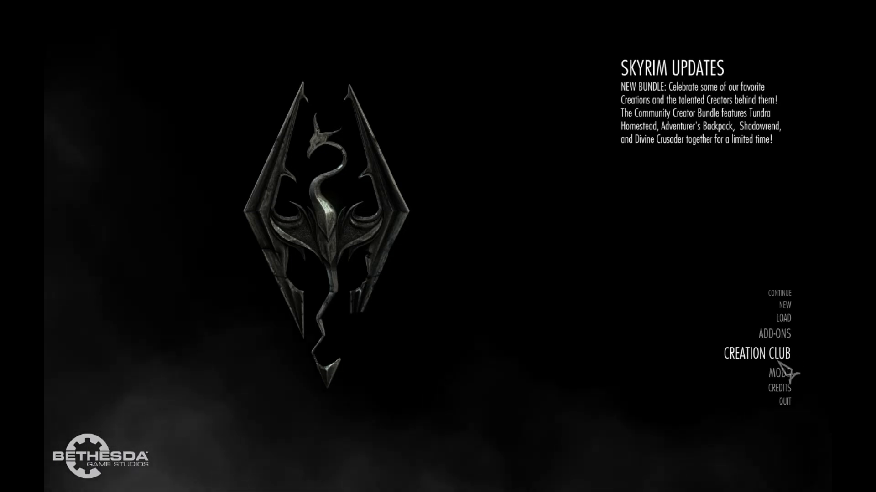
{"action": "left_click", "coordinate": [778, 362]}
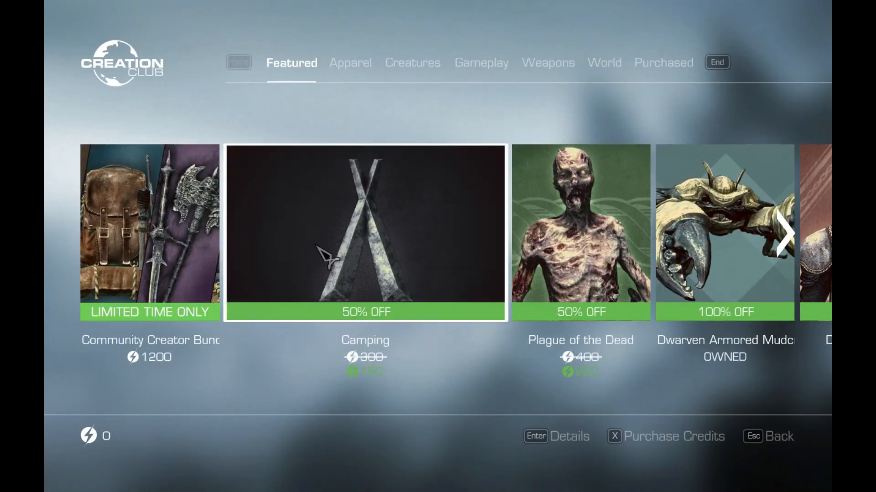
- Look through the featured creations and view the Community Creator Bundle's details and gallery, then return to the list
{"action": "scroll", "coordinate": [341, 236], "scroll_direction": "down", "scroll_amount": 1}
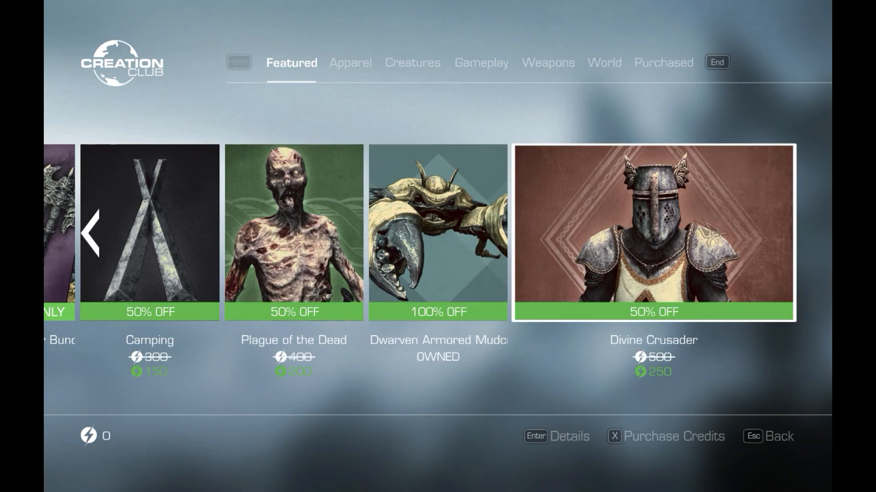
{"action": "scroll", "coordinate": [611, 253], "scroll_direction": "up", "scroll_amount": 1}
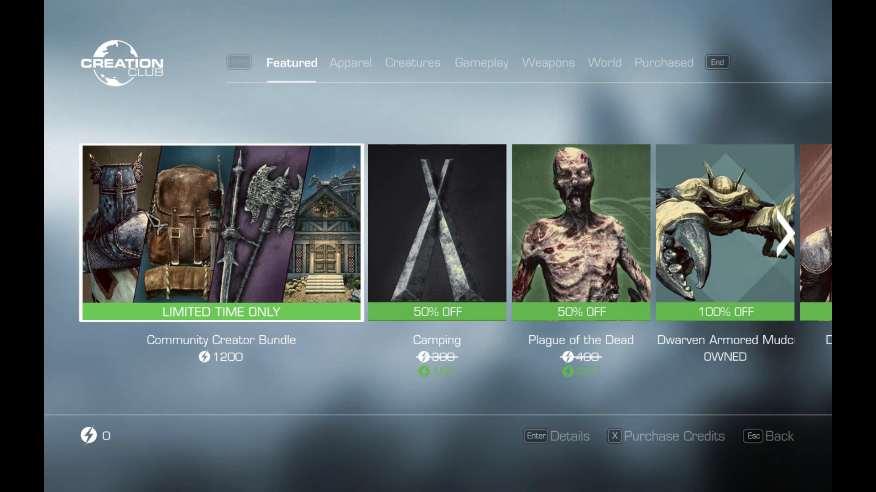
{"action": "key", "text": "Return"}
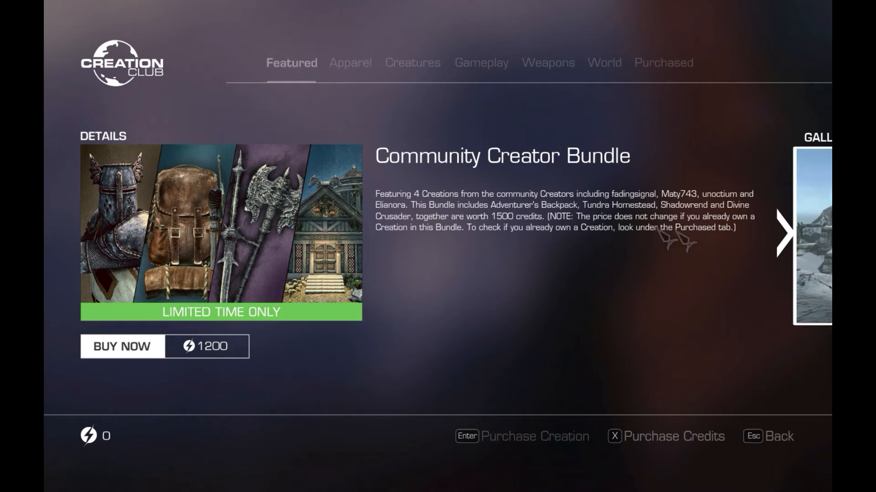
{"action": "left_click", "coordinate": [794, 241]}
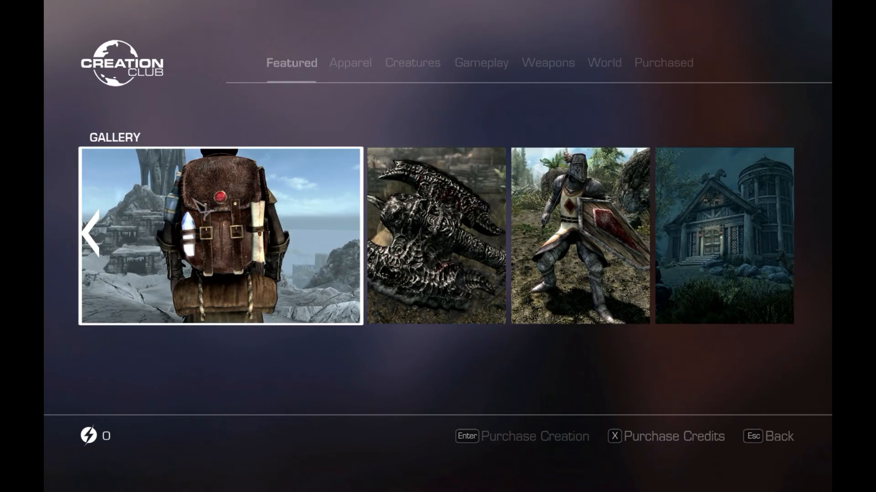
{"action": "left_click", "coordinate": [107, 256]}
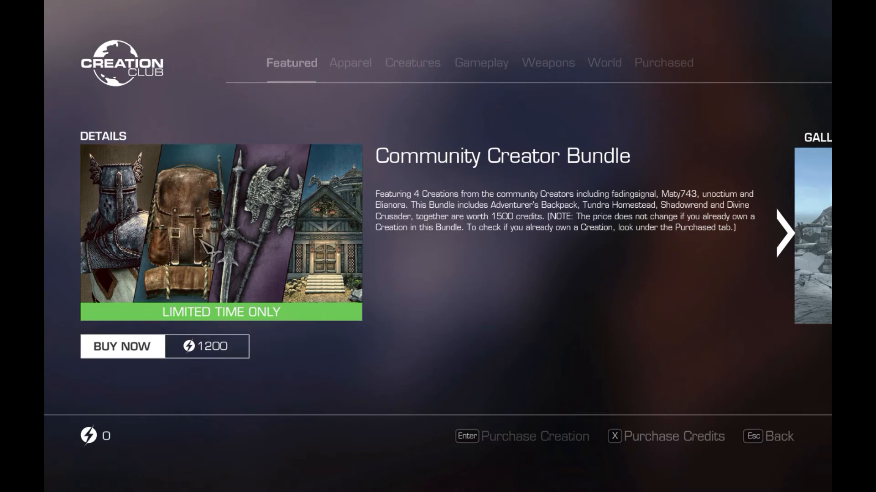
{"action": "key", "text": "Escape"}
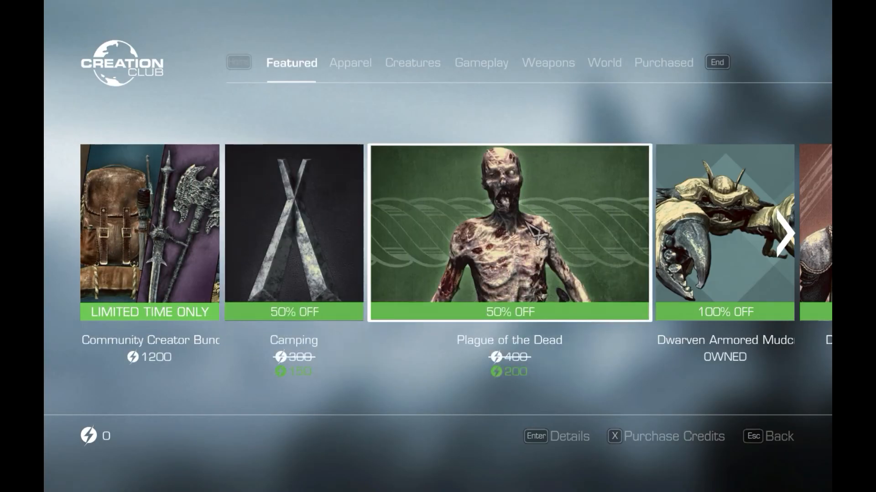
- Download the owned Dwarven Armored Mudcrab from the featured creations and return to the list
{"action": "scroll", "coordinate": [525, 221], "scroll_direction": "down", "scroll_amount": 1}
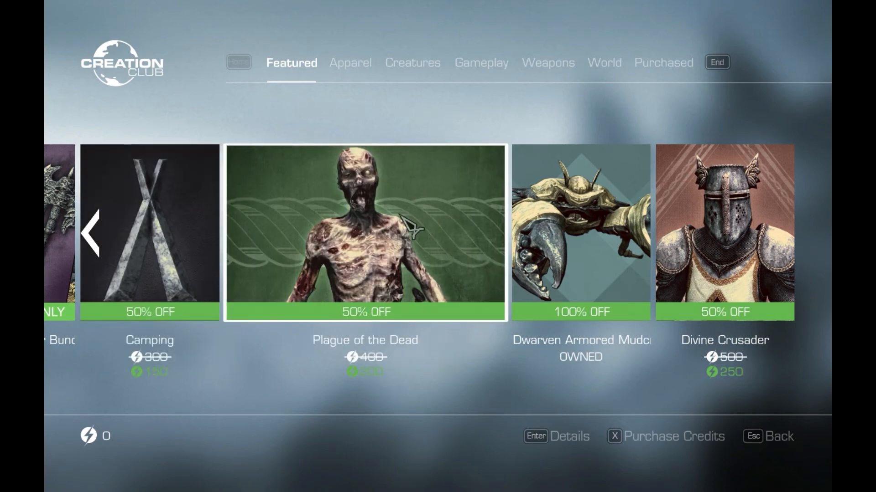
{"action": "left_click", "coordinate": [562, 243]}
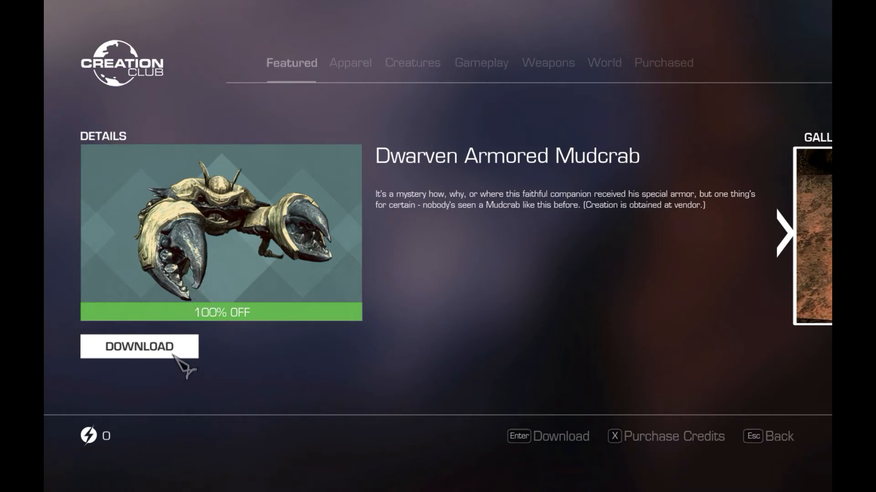
{"action": "left_click", "coordinate": [174, 355]}
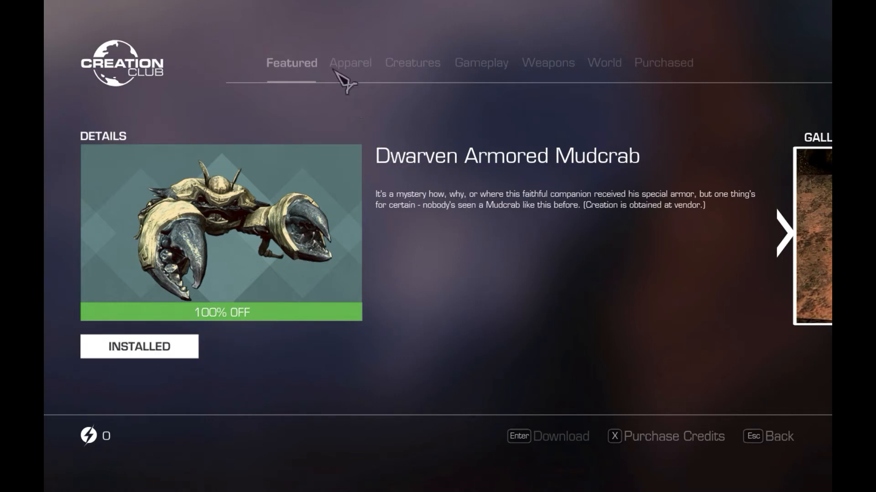
{"action": "key", "text": "Escape"}
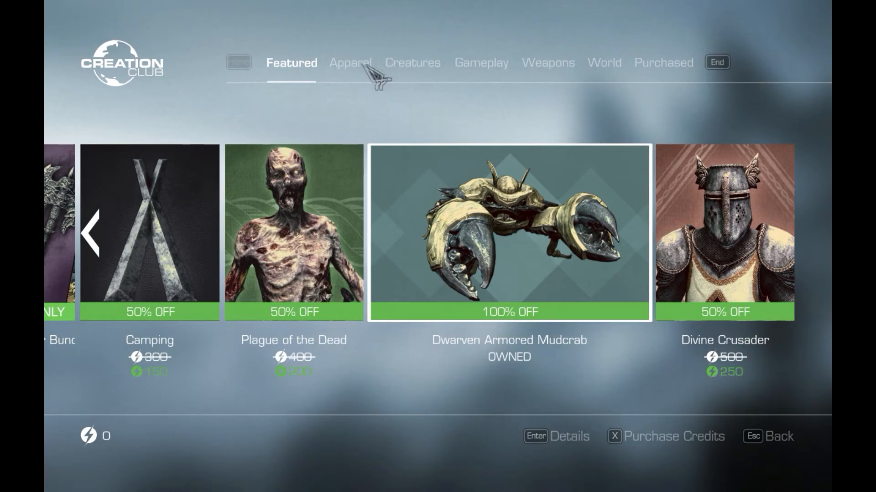
- Download the owned Arcane Accessories from the Apparel category and return to the list
{"action": "left_click", "coordinate": [366, 64]}
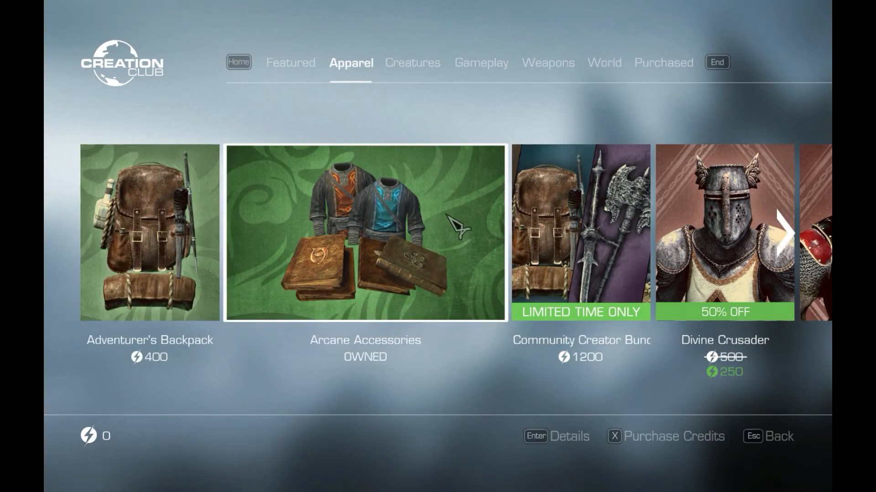
{"action": "left_click", "coordinate": [447, 215]}
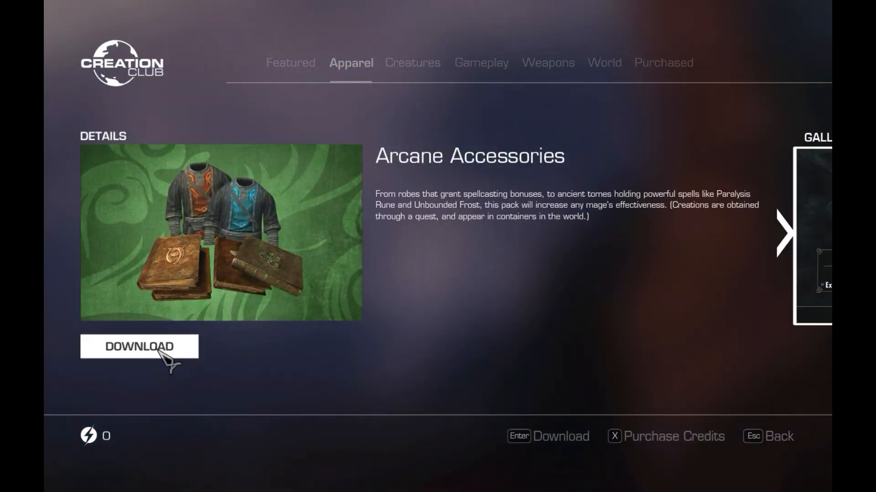
{"action": "left_click", "coordinate": [178, 352]}
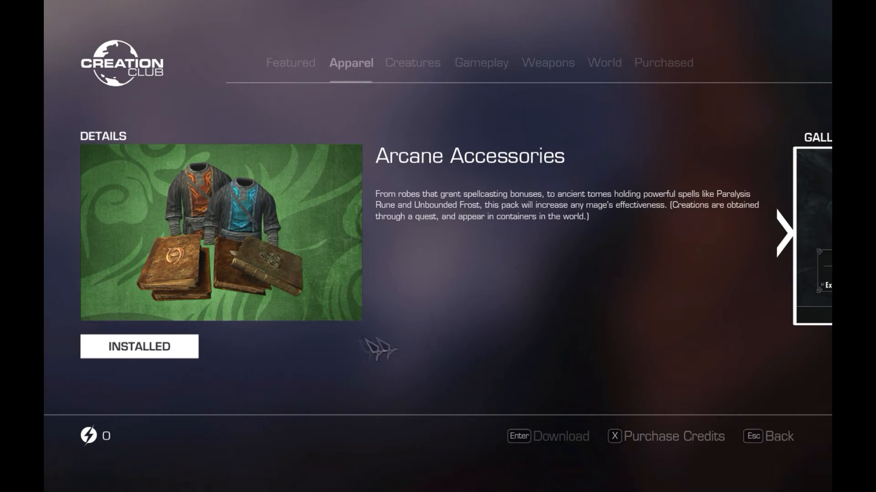
{"action": "key", "text": "Escape"}
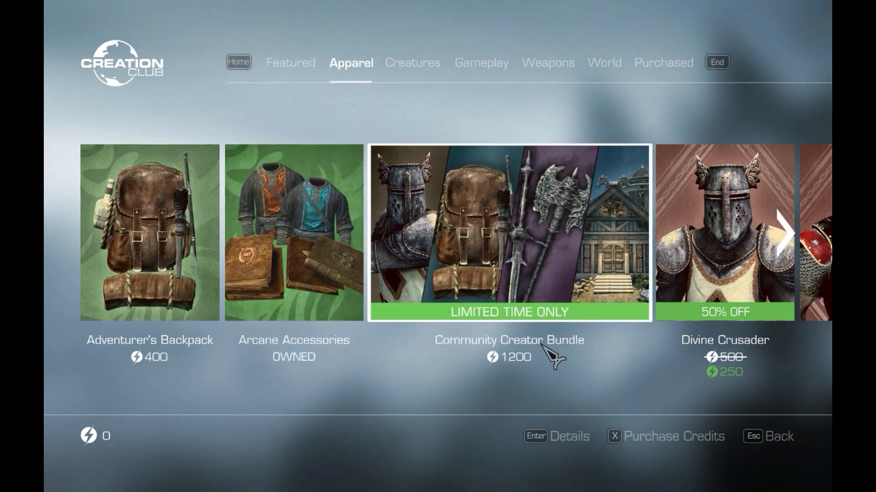
- Browse the remaining Apparel creations and view the Survival Bundle's details and gallery
{"action": "key", "text": "Right"}
{"action": "key", "text": "Right"}
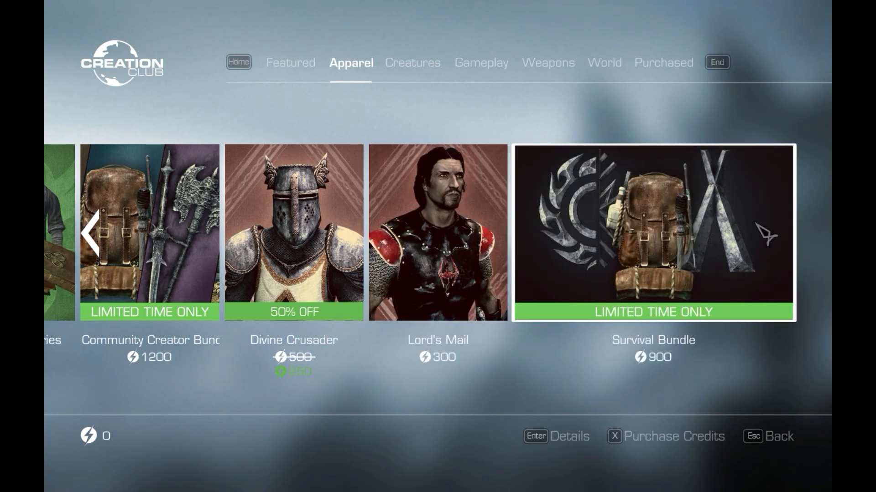
{"action": "left_click", "coordinate": [757, 225]}
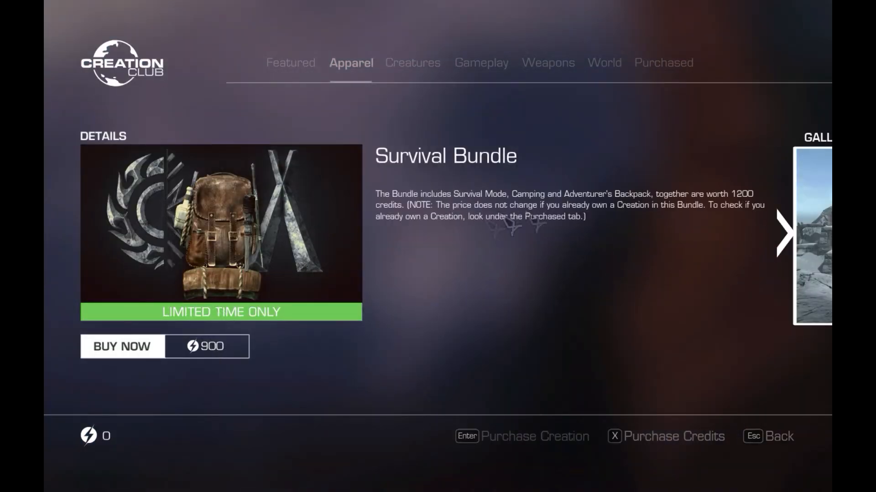
{"action": "left_click", "coordinate": [783, 236]}
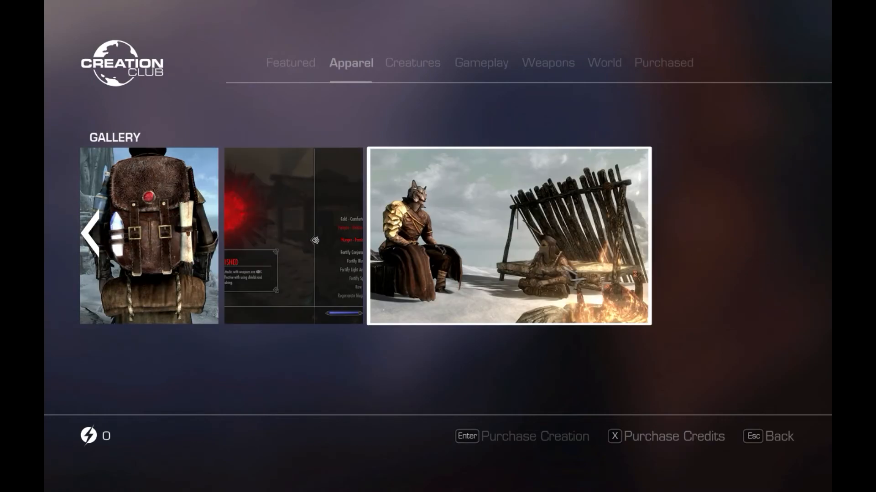
{"action": "key", "text": "Escape"}
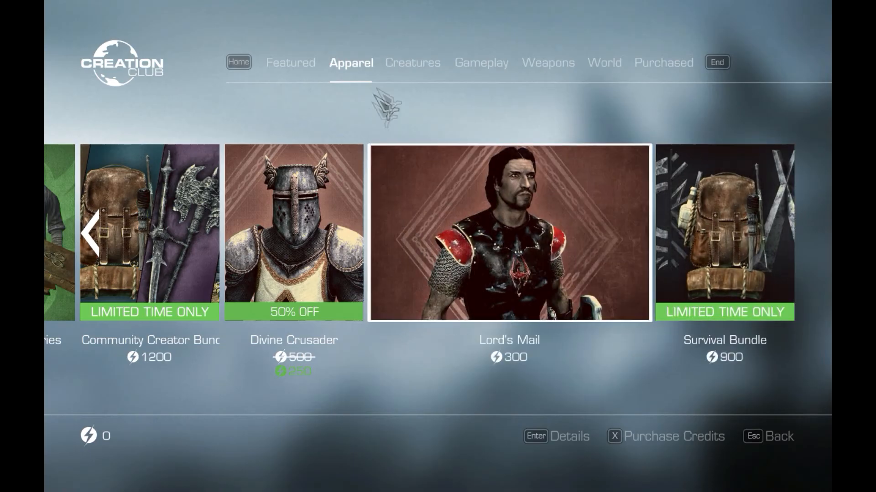
- Check the Creatures category, then download the owned Survival Mode from the Gameplay category and return to the list
{"action": "left_click", "coordinate": [414, 66]}
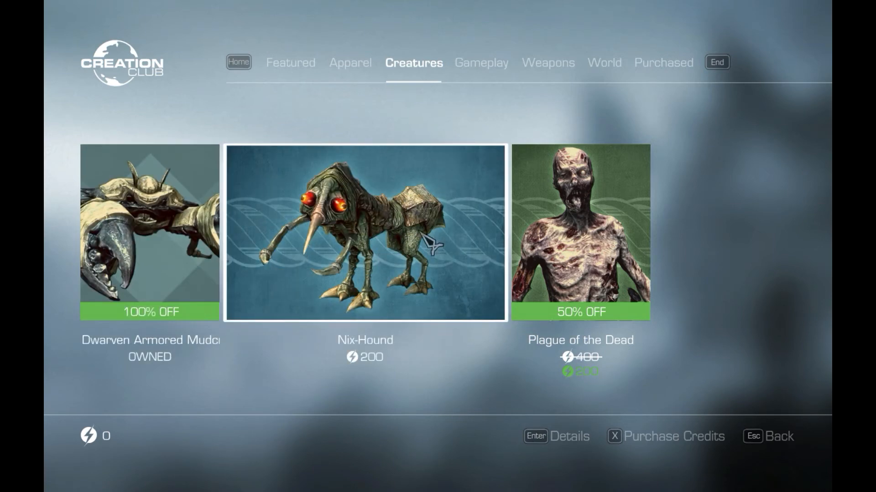
{"action": "left_click", "coordinate": [495, 72]}
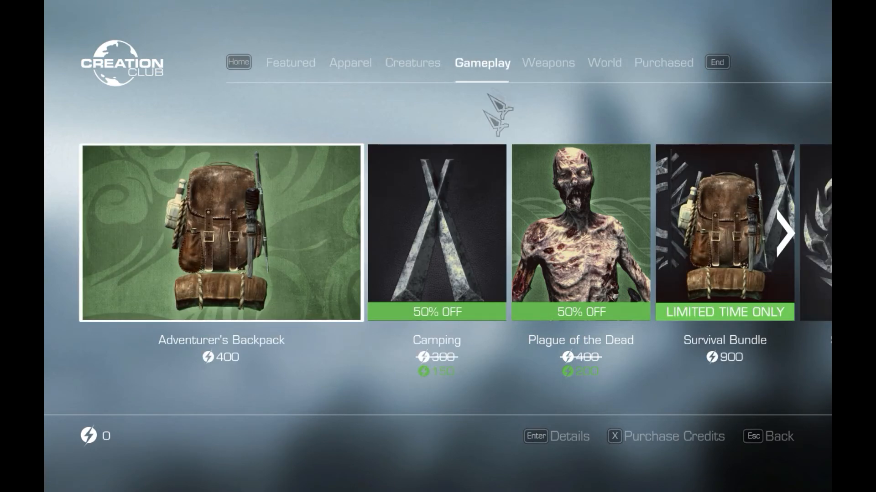
{"action": "scroll", "coordinate": [453, 240], "scroll_direction": "down", "scroll_amount": 1}
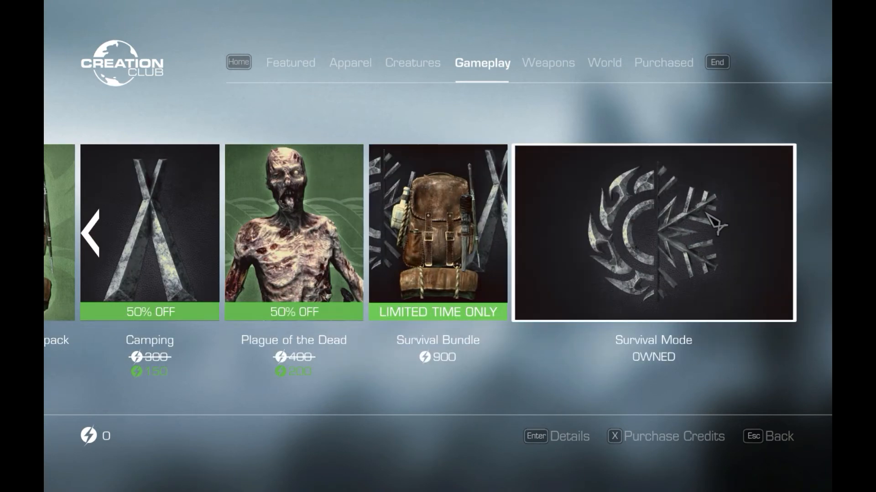
{"action": "left_click", "coordinate": [716, 222]}
{"action": "left_click", "coordinate": [173, 349]}
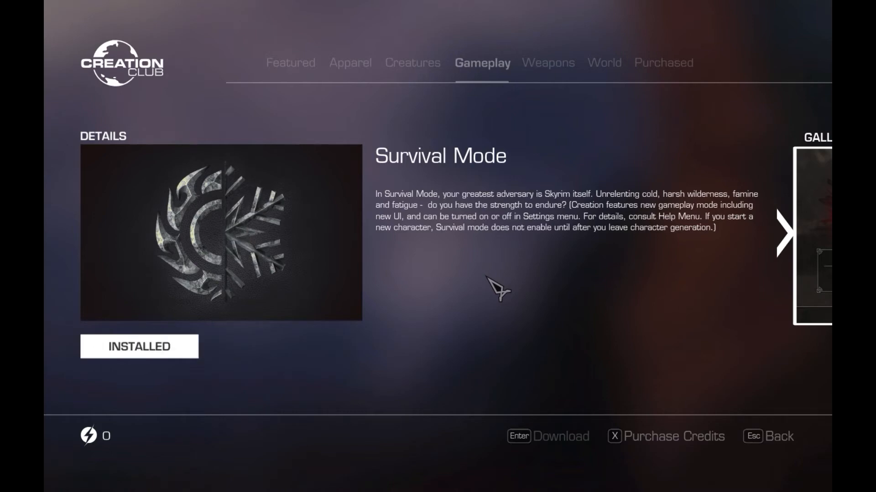
{"action": "key", "text": "Escape"}
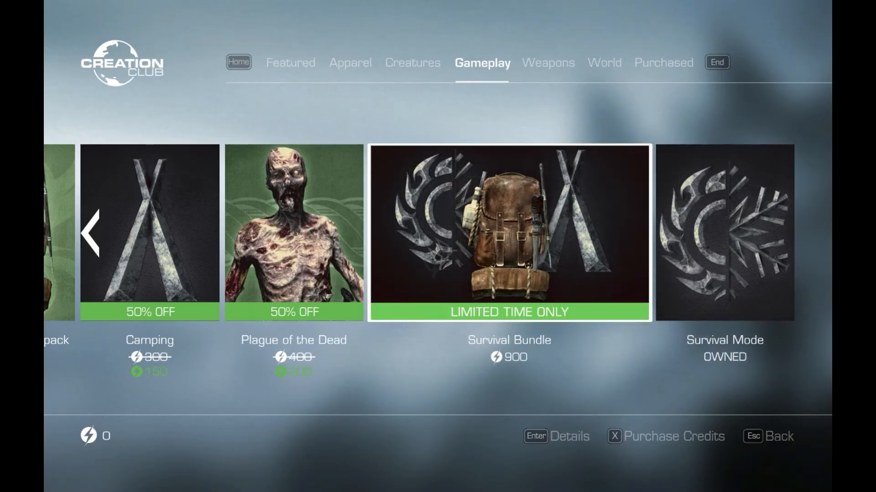
- Check the installation status of Arcane Accessories in the Weapons category and return to the list
{"action": "left_click", "coordinate": [552, 68]}
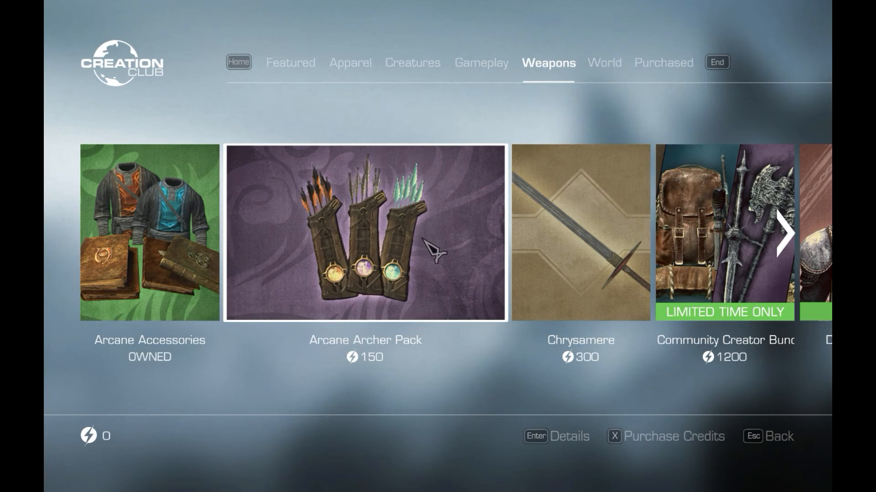
{"action": "left_click", "coordinate": [182, 237]}
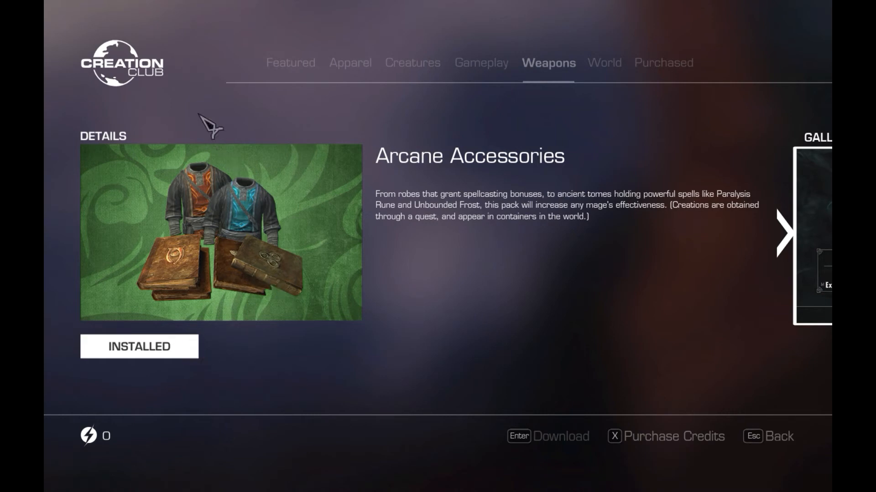
{"action": "key", "text": "Escape"}
- Download the owned Stendarr's Hammer from the Weapons category and return to the list
{"action": "key", "text": "Right"}
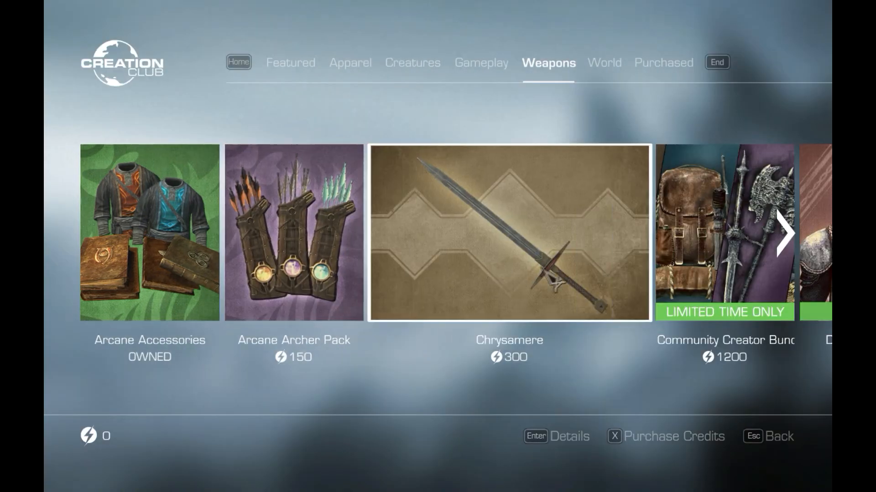
{"action": "key", "text": "Right"}
{"action": "key", "text": "Right"}
{"action": "key", "text": "Right"}
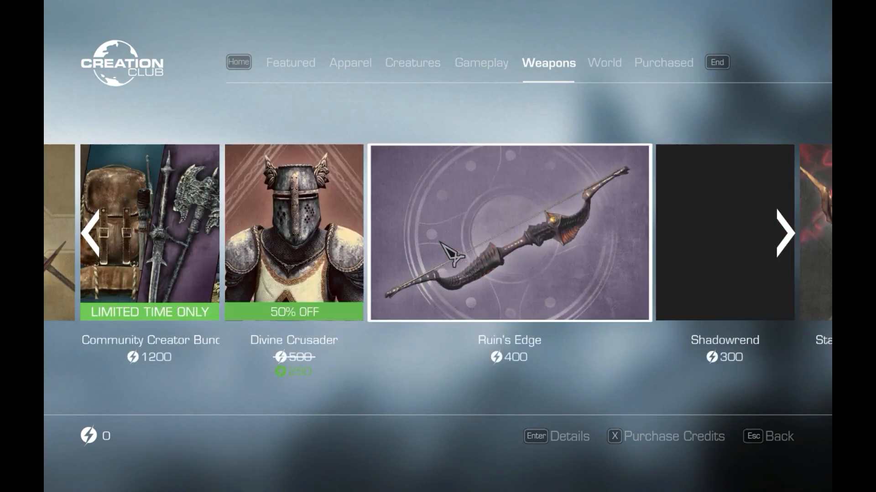
{"action": "key", "text": "Right"}
{"action": "key", "text": "Right"}
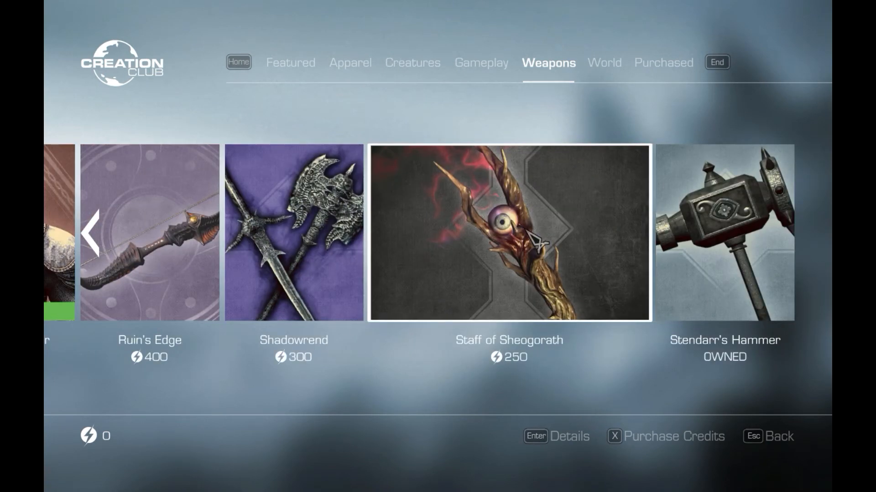
{"action": "left_click", "coordinate": [661, 241]}
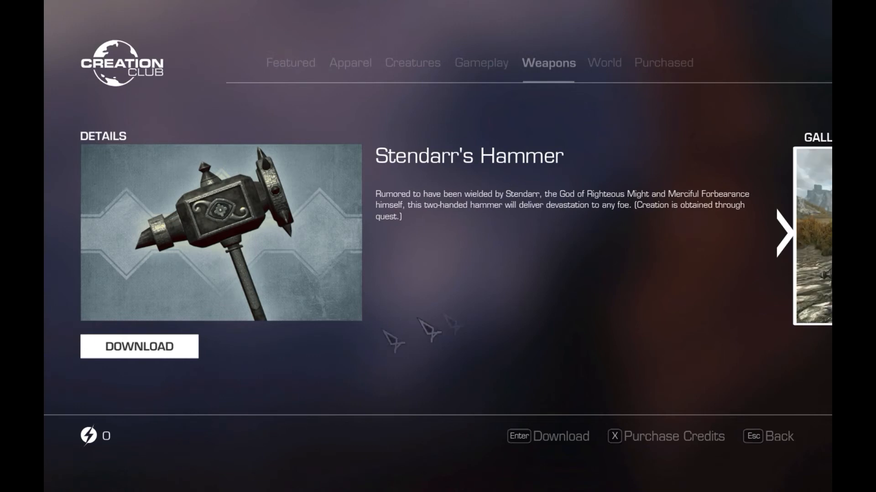
{"action": "left_click", "coordinate": [177, 355]}
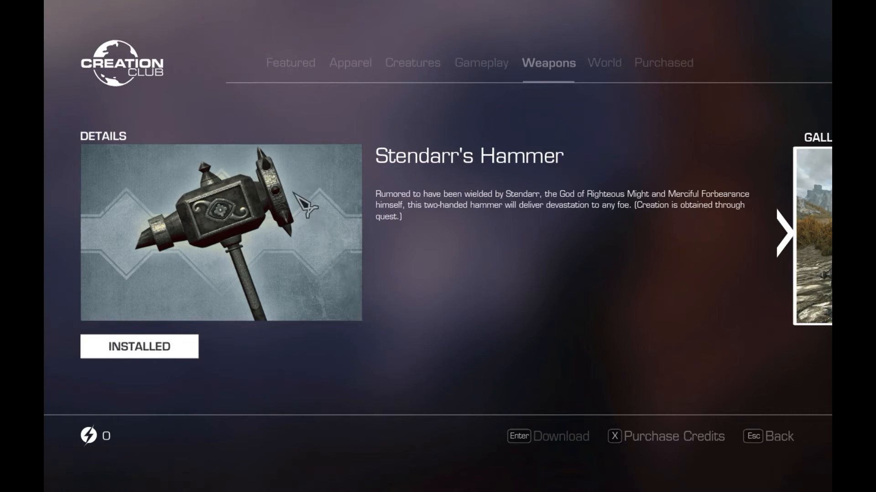
{"action": "key", "text": "Escape"}
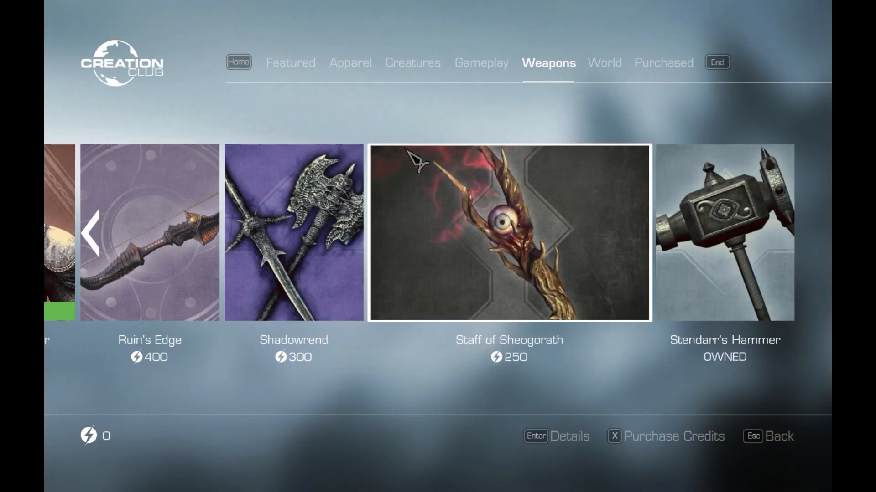
- View the details of the Arcane Archer Pack in the Weapons category and return to the list
{"action": "scroll", "coordinate": [158, 256], "scroll_direction": "up", "scroll_amount": 2}
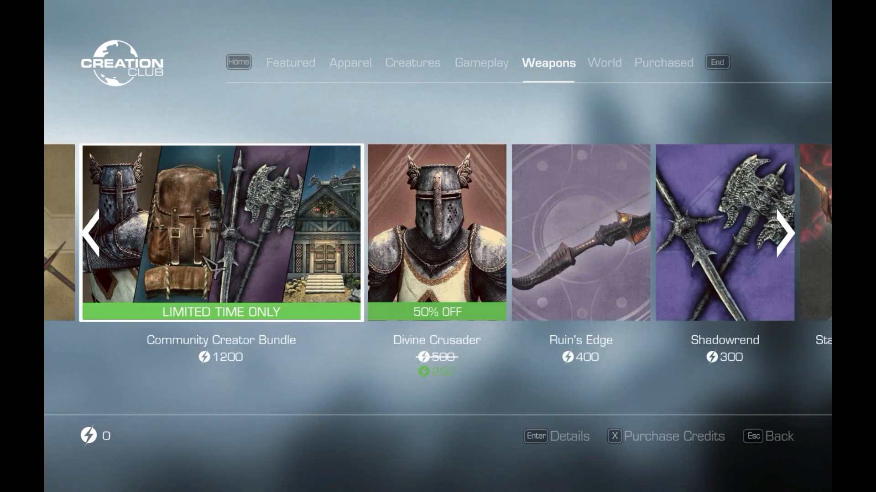
{"action": "scroll", "coordinate": [212, 267], "scroll_direction": "up", "scroll_amount": 2}
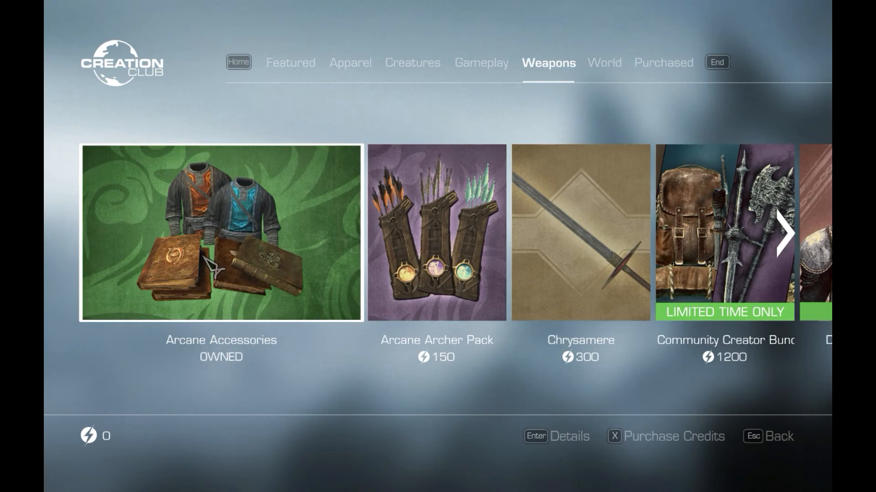
{"action": "left_click", "coordinate": [448, 271]}
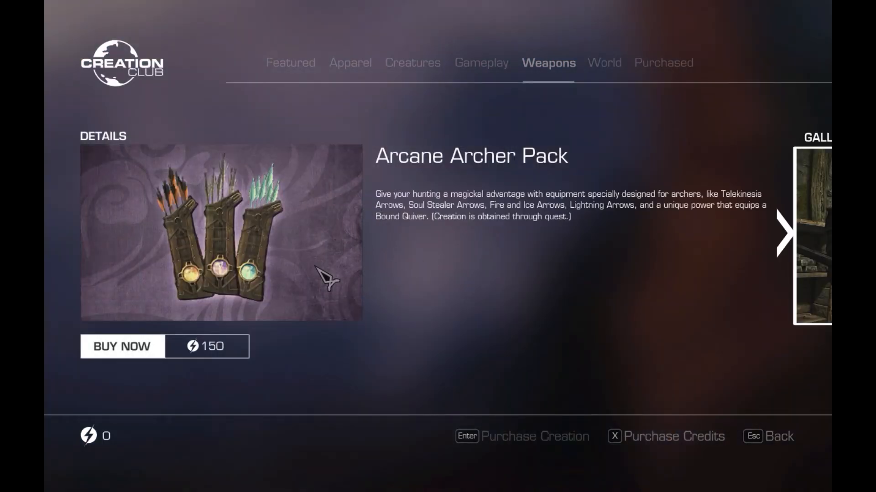
{"action": "key", "text": "Escape"}
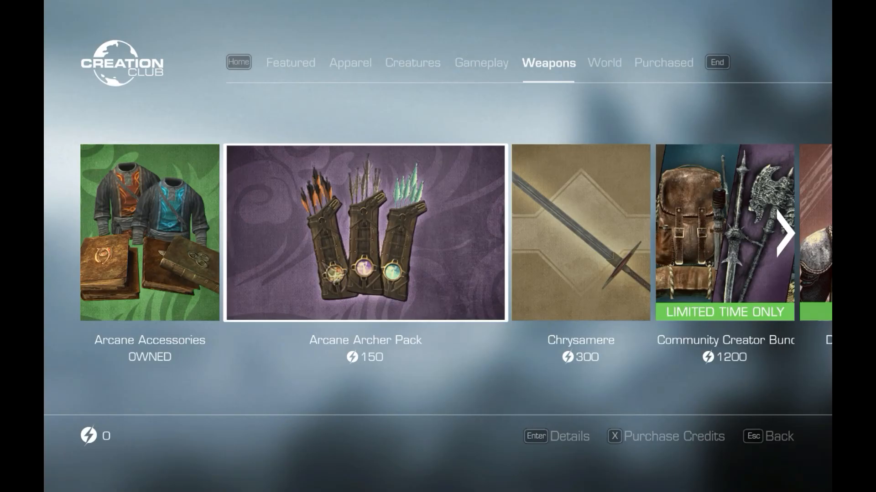
- Check the World and Purchased categories for owned creations, then look through the Apparel and Creatures categories again
{"action": "left_click", "coordinate": [607, 72]}
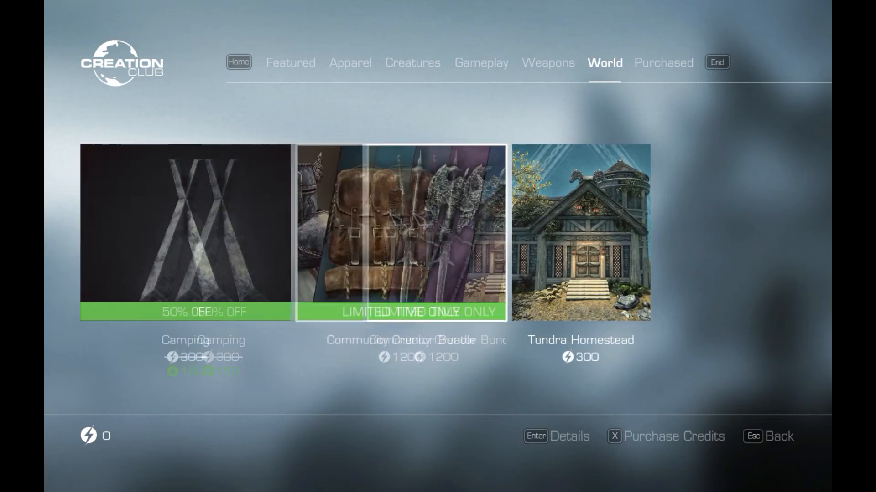
{"action": "left_click", "coordinate": [656, 64]}
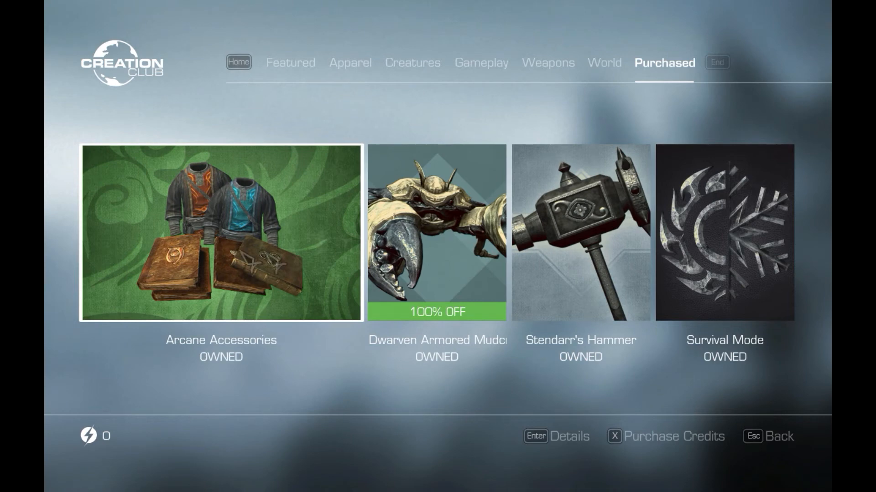
{"action": "left_click", "coordinate": [361, 72]}
{"action": "left_click", "coordinate": [412, 65]}
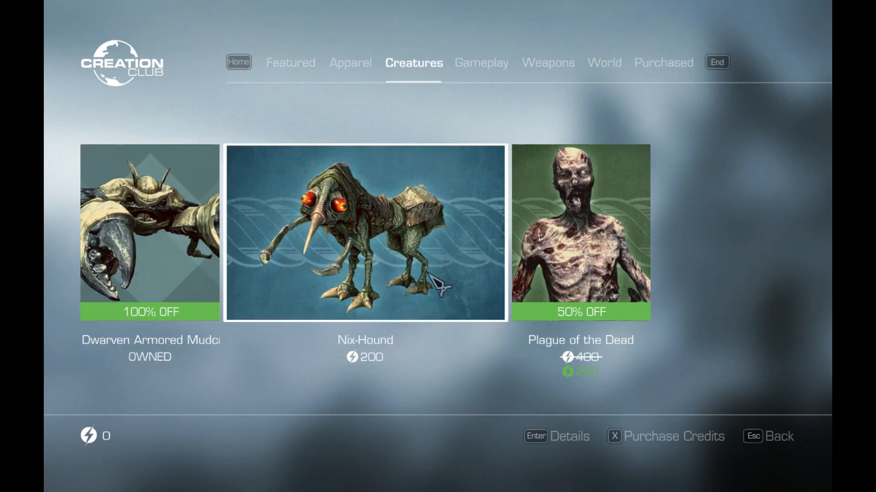
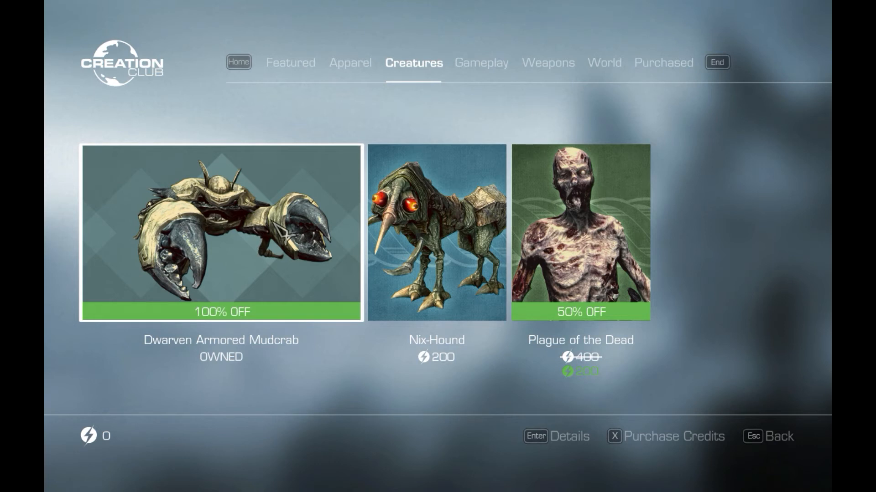
- Accept reloading the data files for the newly downloaded creations, and quit the game to the desktop
{"action": "key", "text": "Right"}
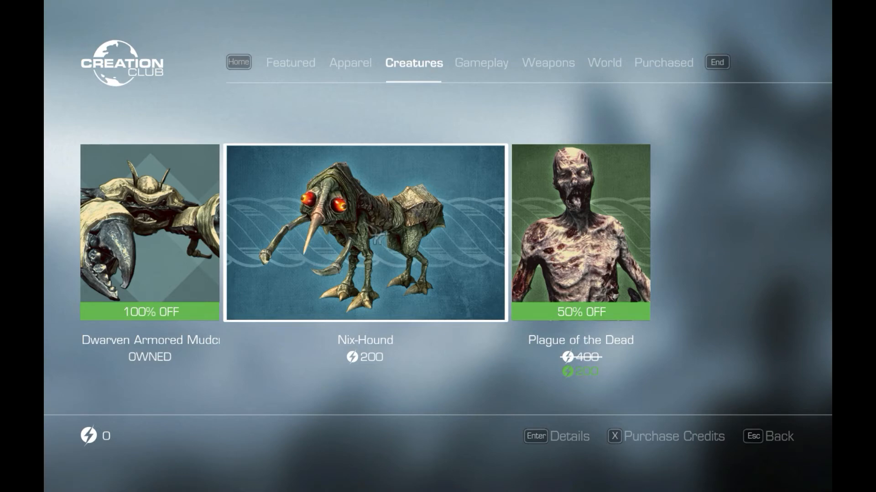
{"action": "key", "text": "Left"}
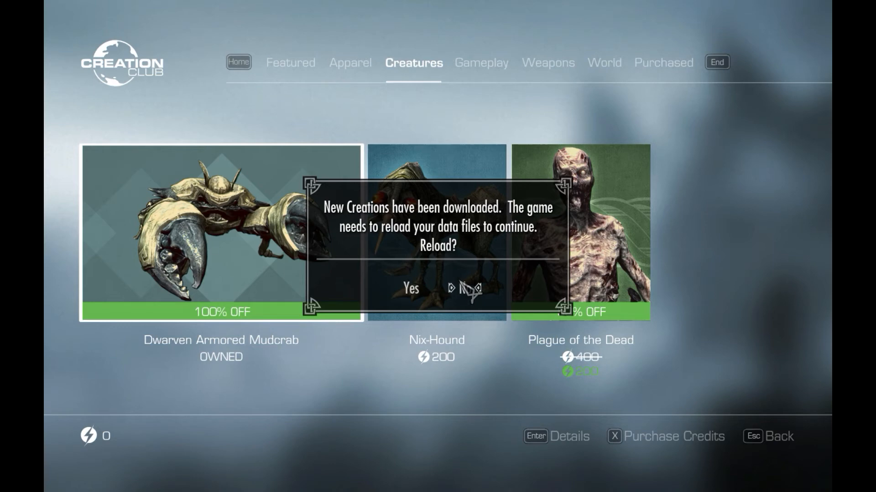
{"action": "left_click", "coordinate": [423, 288]}
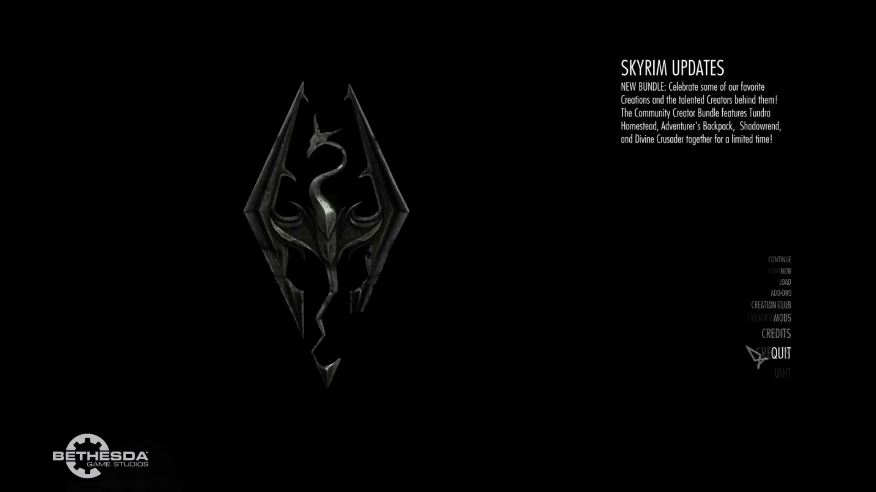
{"action": "left_click", "coordinate": [776, 354]}
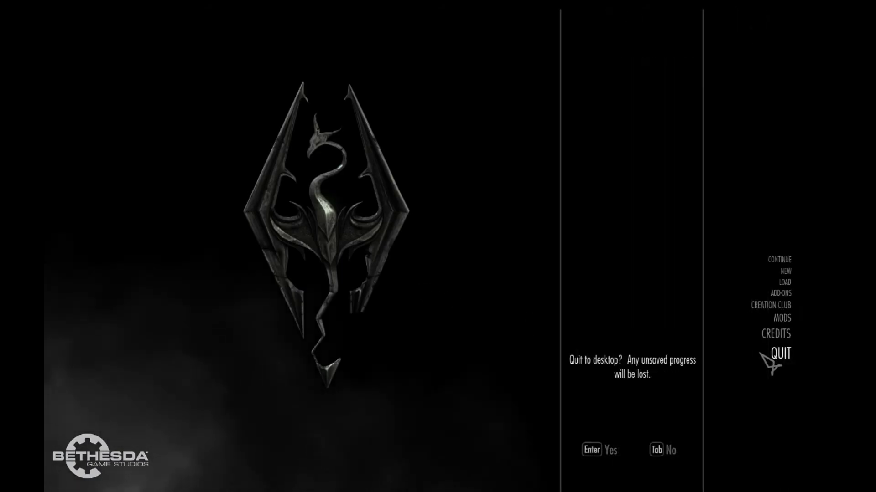
{"action": "key", "text": "Return"}
- Delete the SKSE folder from the Overwrite contents in Mod Organizer and close the Overwrite window
{"action": "double_click", "coordinate": [235, 378]}
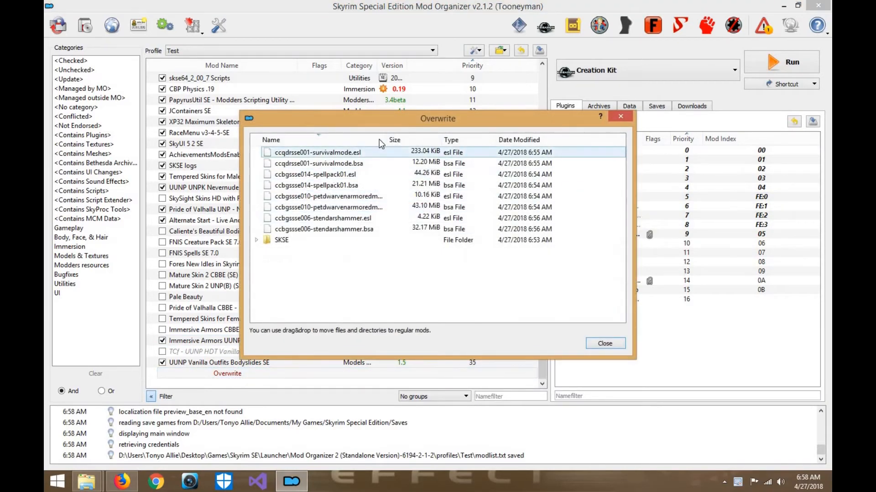
{"action": "left_click_drag", "start_coordinate": [401, 119], "coordinate": [431, 106]}
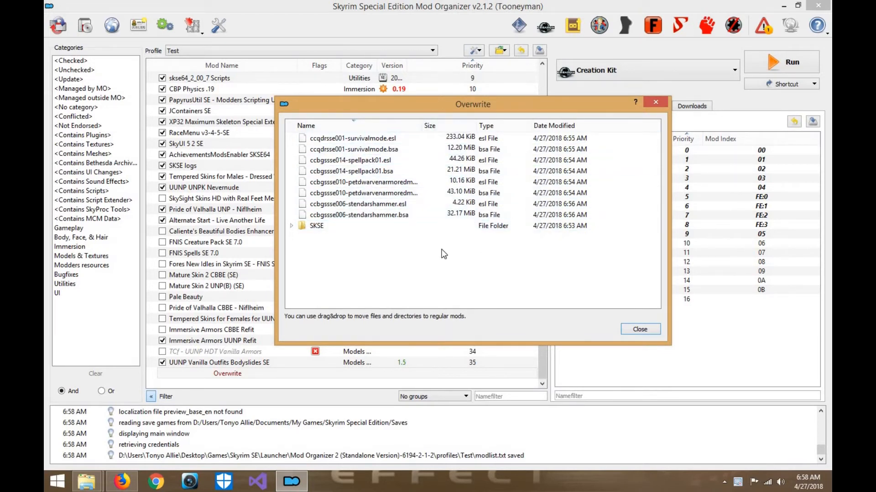
{"action": "left_click", "coordinate": [291, 226]}
{"action": "left_click", "coordinate": [313, 230]}
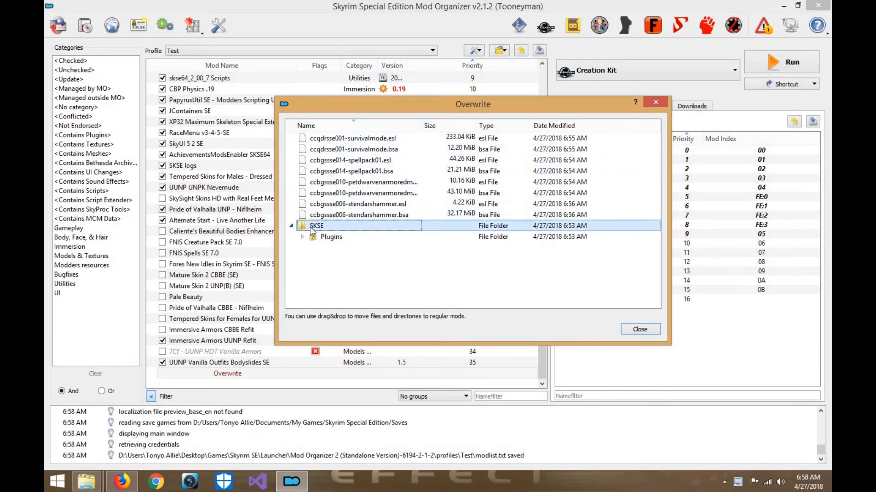
{"action": "right_click", "coordinate": [313, 230]}
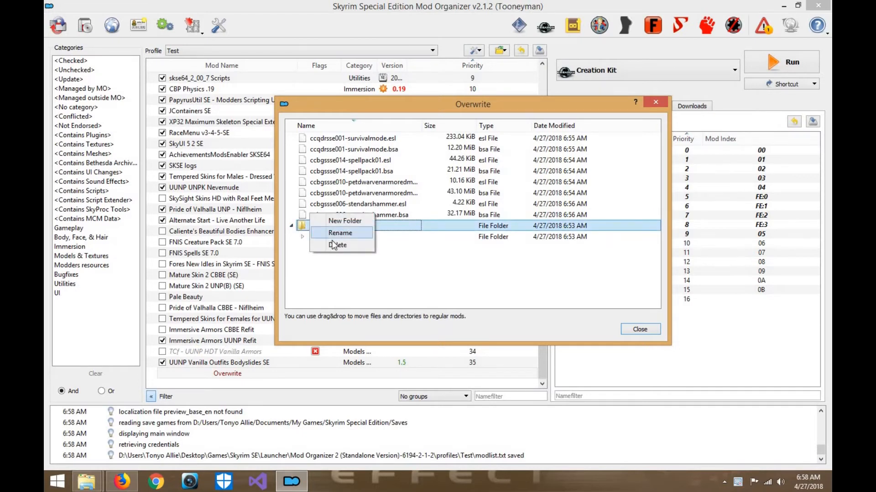
{"action": "left_click", "coordinate": [361, 296]}
{"action": "key", "text": "Return"}
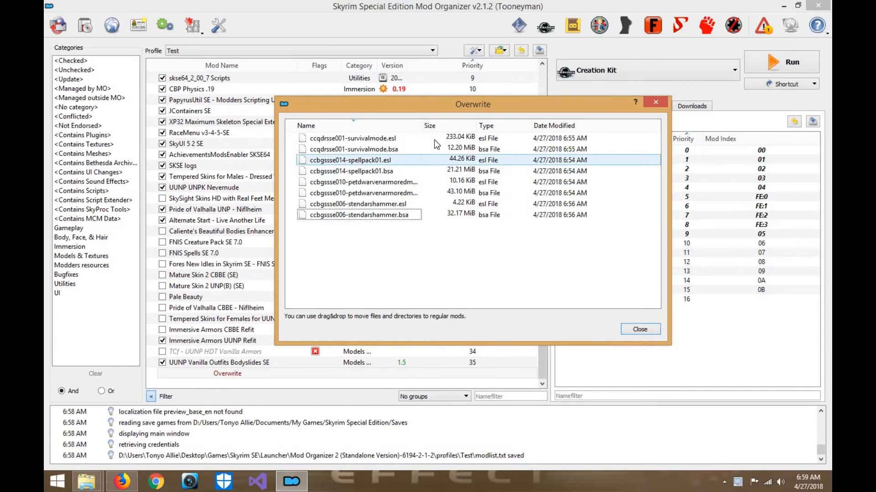
{"action": "left_click", "coordinate": [639, 330]}
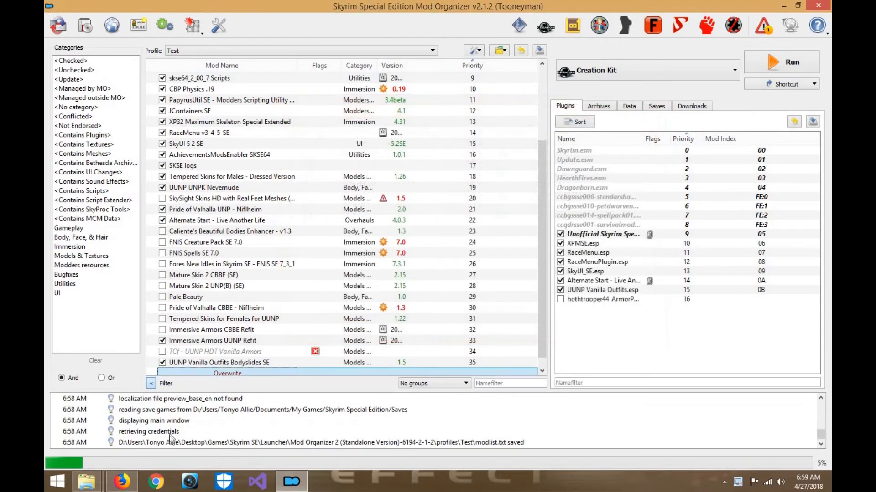
- Create a regular mod named Creation Club Mods from all the files in Overwrite
{"action": "right_click", "coordinate": [253, 377]}
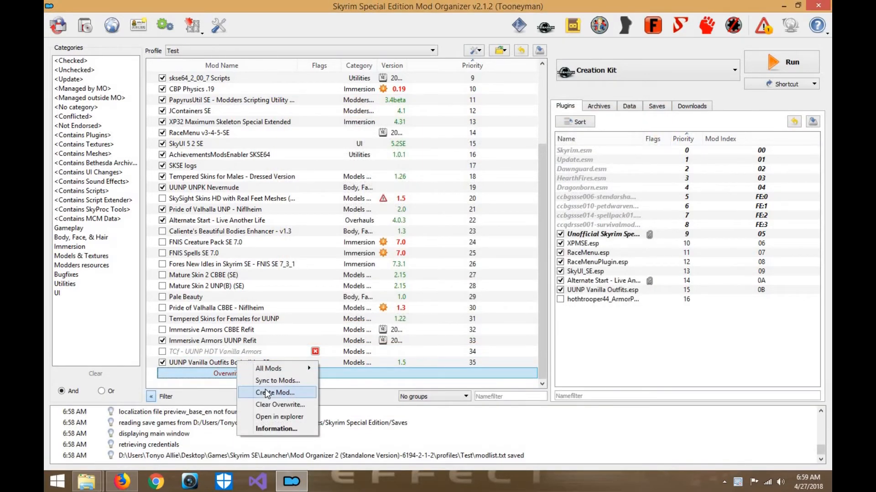
{"action": "left_click", "coordinate": [264, 389]}
{"action": "type", "text": "Creation Club M"}
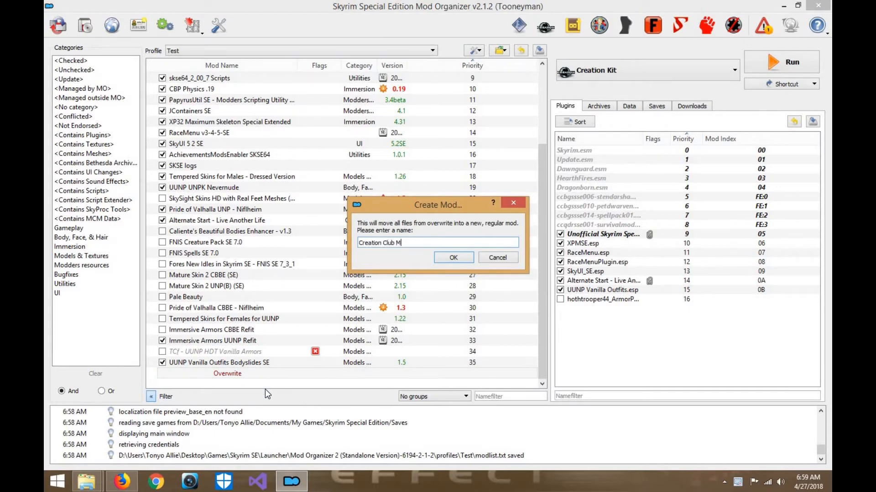
{"action": "type", "text": "ods"}
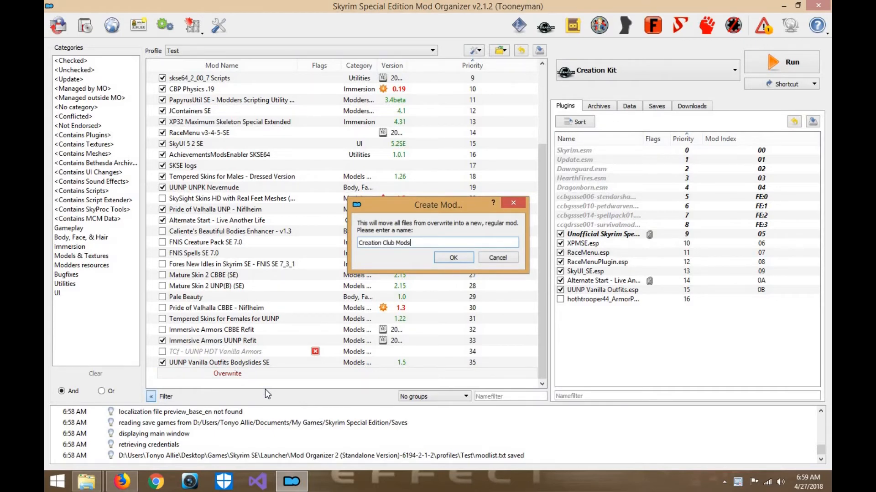
{"action": "key", "text": "Return"}
- Inspect the Creation Club Mods plugins and file tree, looking at the Stendarr's Hammer bsa and esl files, and close its details
{"action": "left_click", "coordinate": [181, 375]}
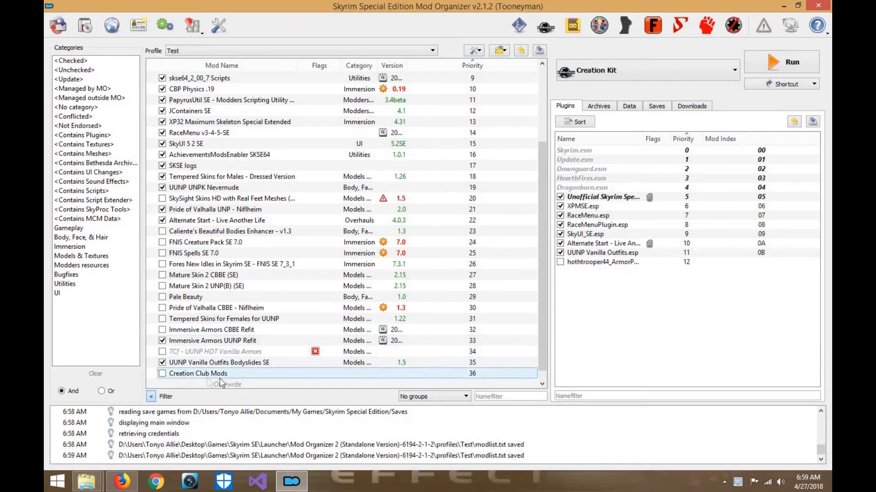
{"action": "double_click", "coordinate": [220, 375]}
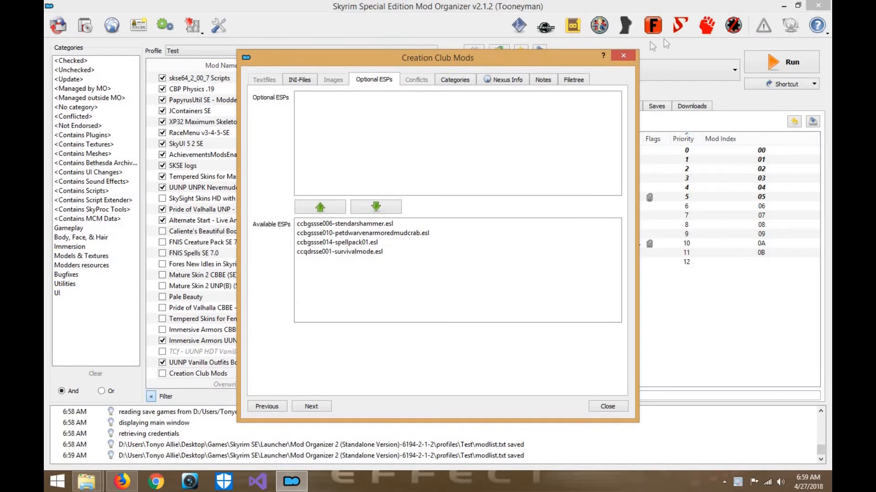
{"action": "left_click", "coordinate": [471, 206]}
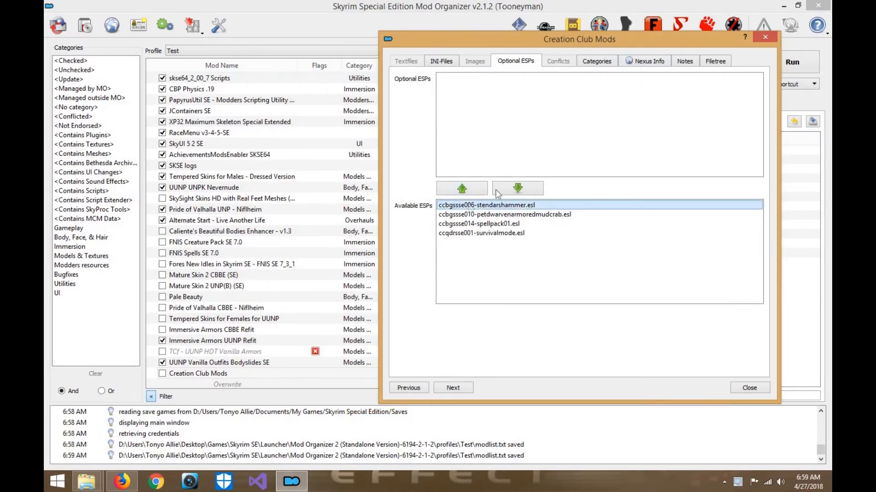
{"action": "left_click", "coordinate": [715, 62]}
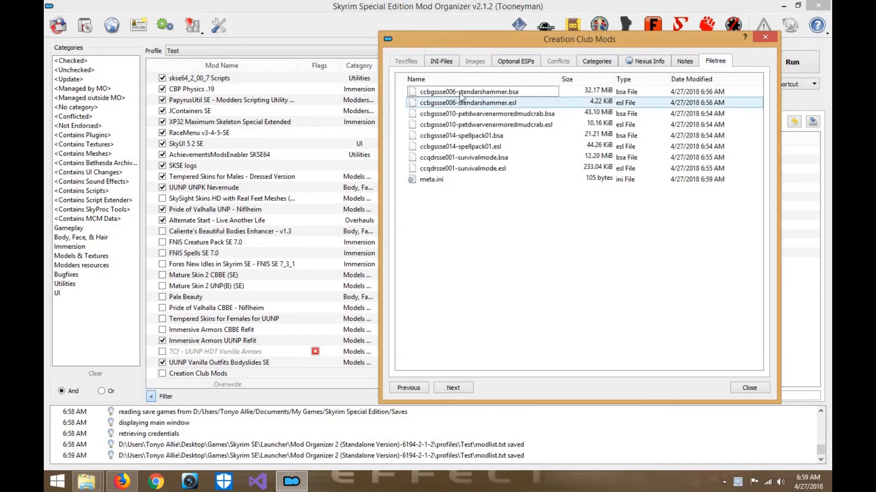
{"action": "mouse_move", "coordinate": [403, 93]}
{"action": "left_mouse_down"}
{"action": "mouse_move", "coordinate": [418, 100]}
{"action": "mouse_move", "coordinate": [411, 93]}
{"action": "left_mouse_up"}
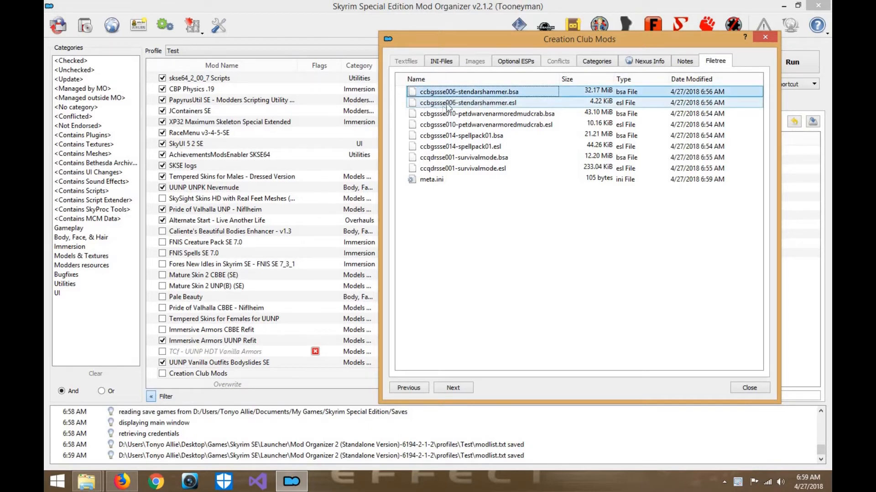
{"action": "left_click_drag", "start_coordinate": [402, 188], "coordinate": [506, 90]}
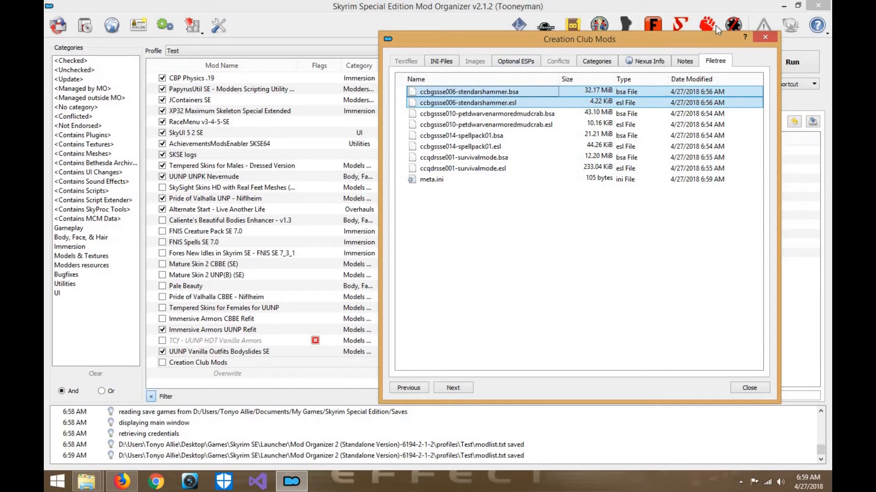
{"action": "left_click", "coordinate": [749, 387]}
- Switch to File Explorer and open the overwrite folder inside the Mod Organizer 2 folder
{"action": "left_click", "coordinate": [99, 485]}
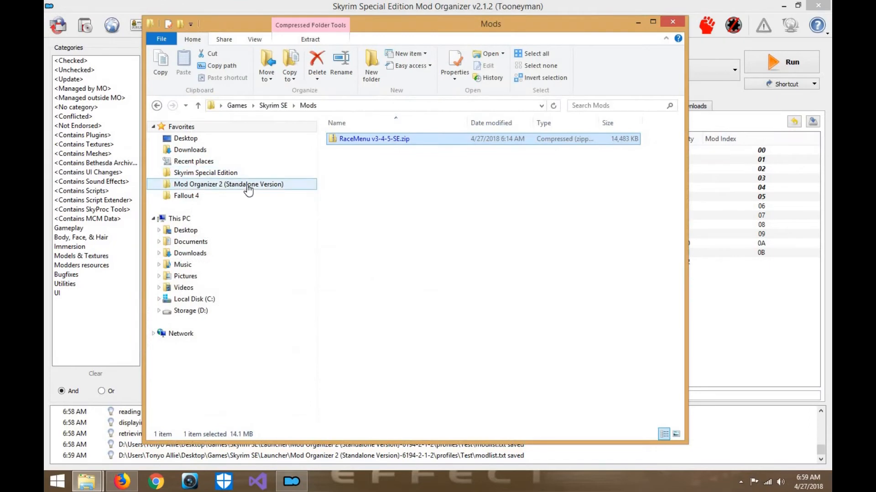
{"action": "left_click", "coordinate": [246, 187]}
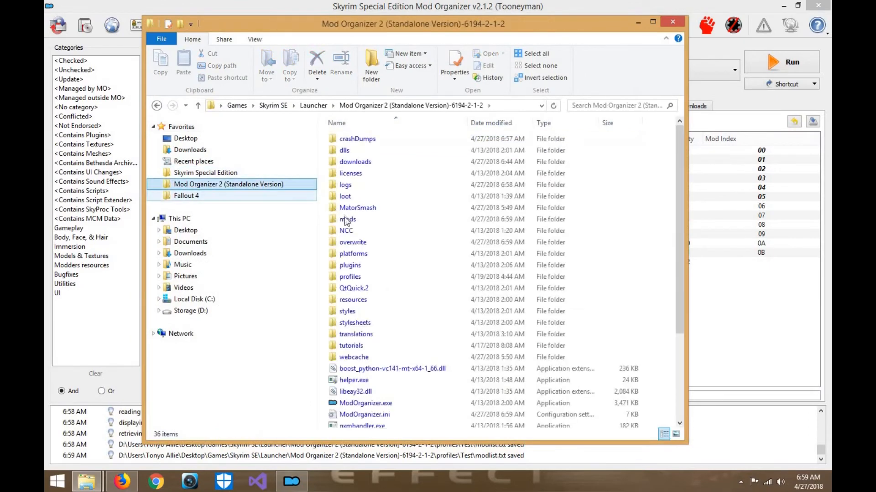
{"action": "double_click", "coordinate": [354, 247]}
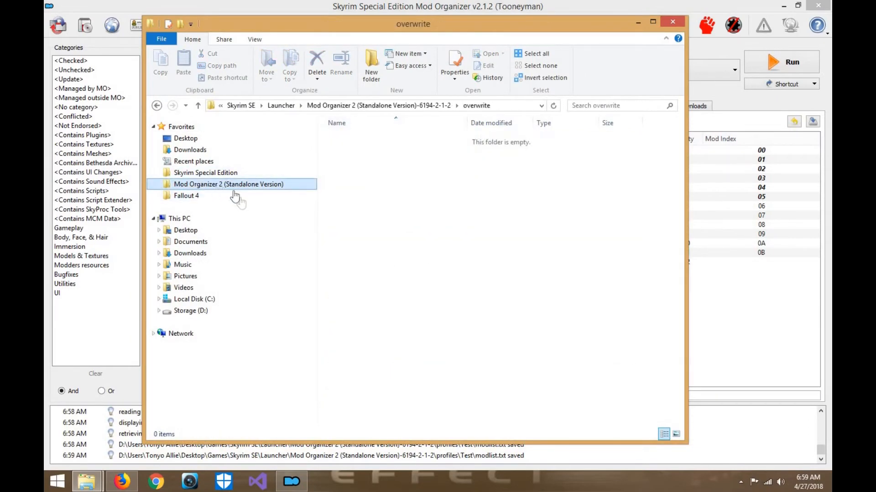
- Open mods > Creation Club Mods in a second File Explorer window and arrange it beside the overwrite folder
{"action": "right_click", "coordinate": [217, 186]}
{"action": "left_click", "coordinate": [246, 217]}
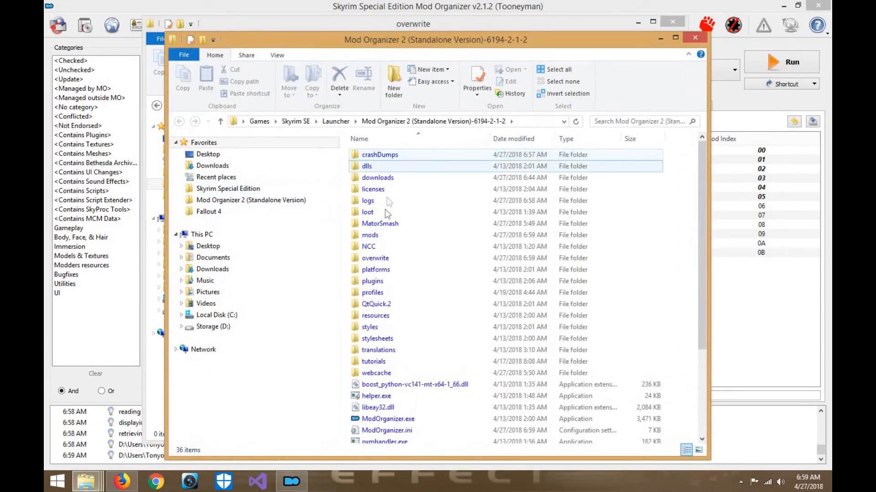
{"action": "double_click", "coordinate": [382, 235]}
{"action": "double_click", "coordinate": [402, 212]}
{"action": "left_click_drag", "start_coordinate": [458, 40], "coordinate": [699, 26]}
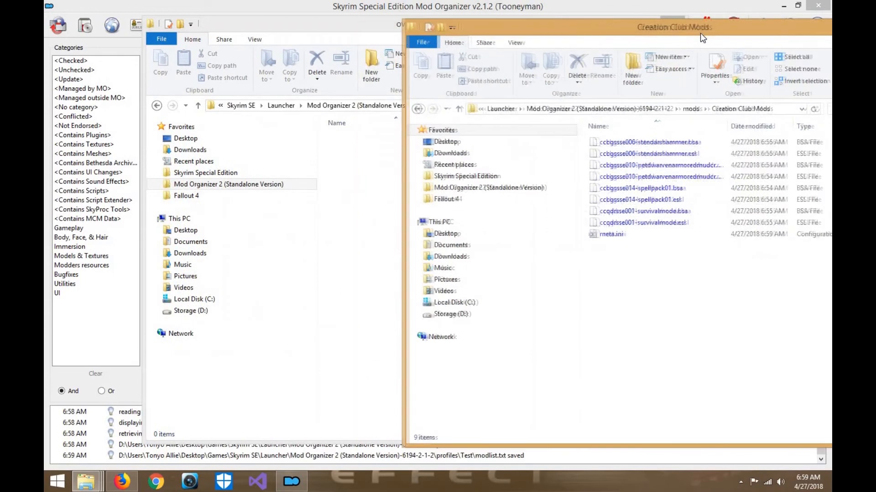
{"action": "left_click_drag", "start_coordinate": [279, 31], "coordinate": [195, 35]}
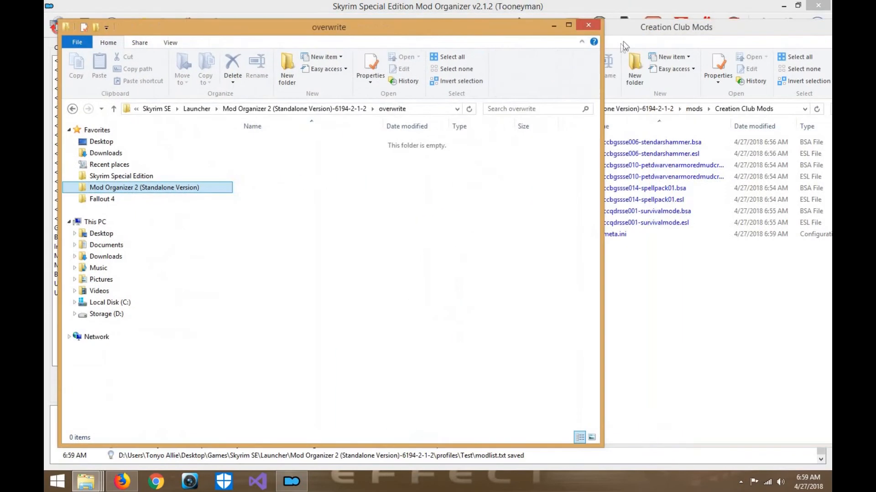
- Move ccbgssse006-stendarshammer.bsa and .esl from the Creation Club Mods folder into overwrite, and minimize the overwrite window
{"action": "left_click", "coordinate": [644, 55]}
{"action": "left_click_drag", "start_coordinate": [584, 138], "coordinate": [624, 154]}
{"action": "left_click_drag", "start_coordinate": [647, 154], "coordinate": [360, 219]}
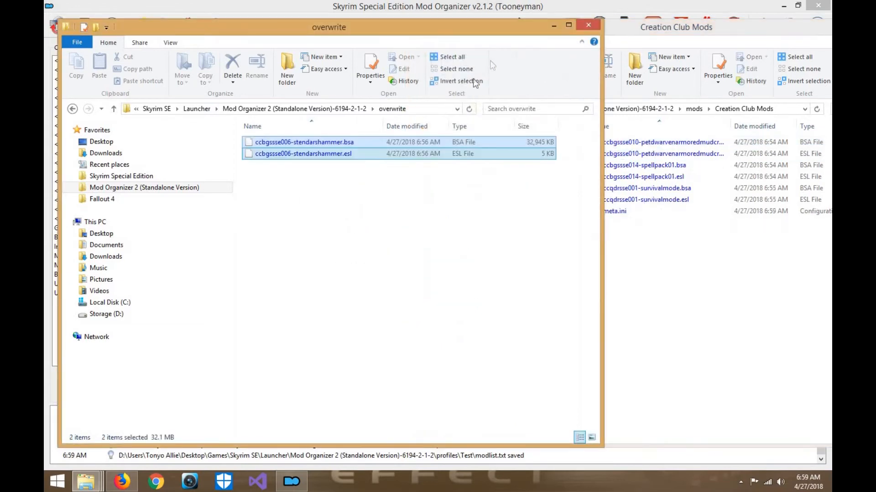
{"action": "left_click", "coordinate": [558, 24]}
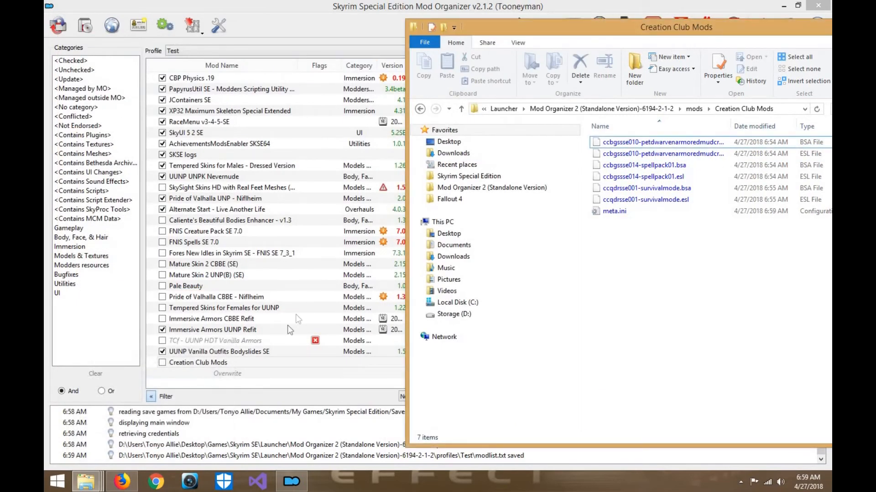
- Return to Mod Organizer, dismiss its crash report, and relaunch ModOrganizer.exe from the Mod Organizer 2 folder
{"action": "left_click", "coordinate": [251, 378]}
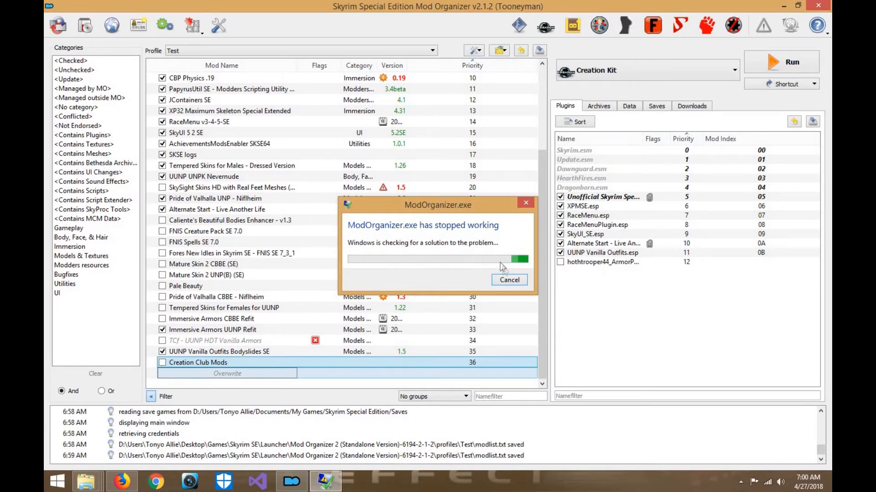
{"action": "left_click", "coordinate": [518, 281]}
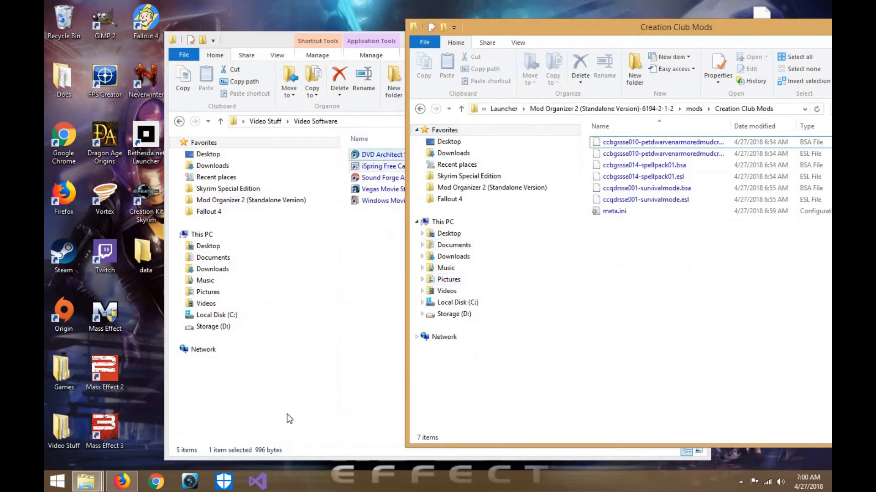
{"action": "left_click", "coordinate": [92, 482]}
{"action": "left_click", "coordinate": [112, 422]}
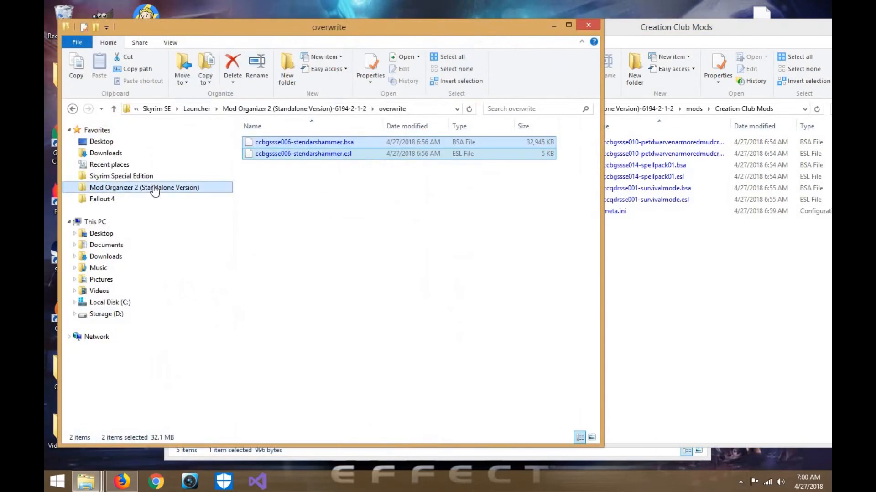
{"action": "left_click", "coordinate": [154, 187]}
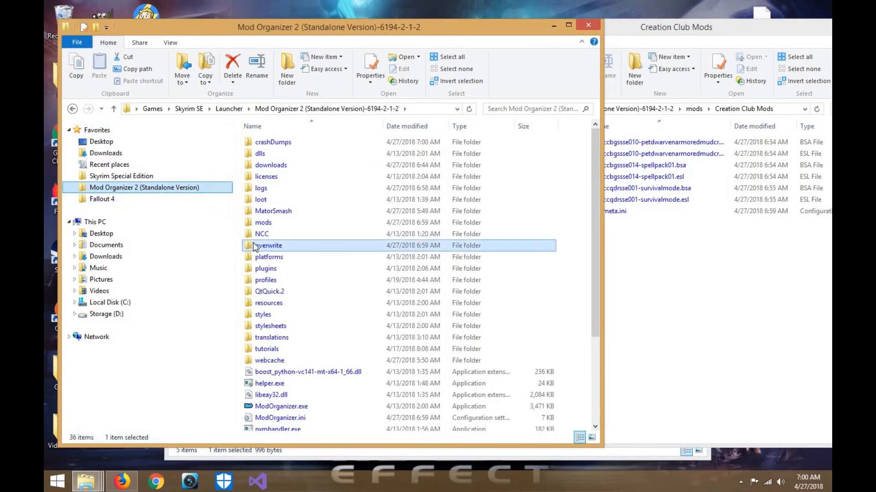
{"action": "left_click", "coordinate": [279, 406]}
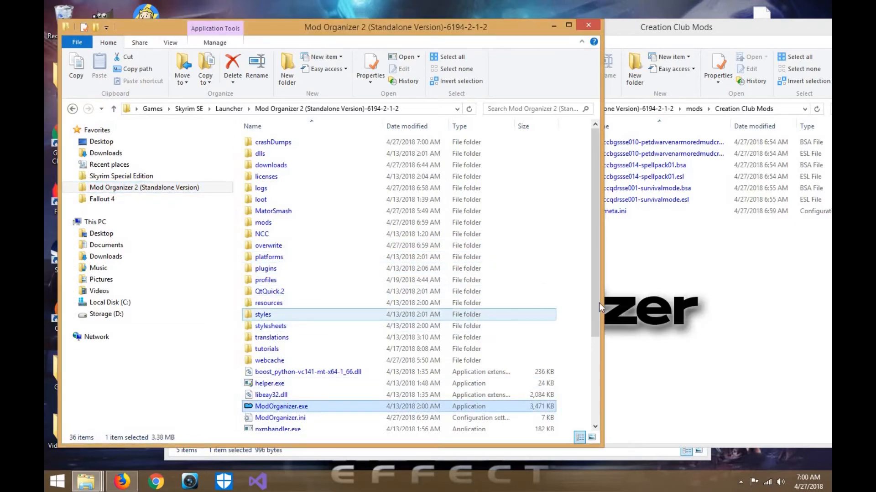
{"action": "left_click", "coordinate": [628, 40]}
- Check the files now held in Overwrite at the end of the mod list and close the window
{"action": "scroll", "coordinate": [346, 367], "scroll_direction": "down", "scroll_amount": 4}
{"action": "scroll", "coordinate": [346, 366], "scroll_direction": "down", "scroll_amount": 2}
{"action": "double_click", "coordinate": [346, 368]}
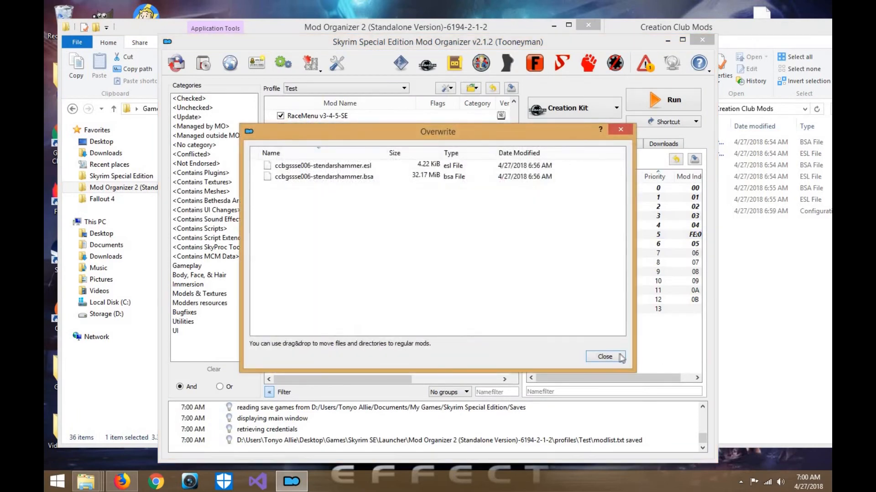
{"action": "left_click", "coordinate": [605, 357]}
- Create a mod named Stendarr's Hammer CC from the files in Overwrite
{"action": "right_click", "coordinate": [403, 366]}
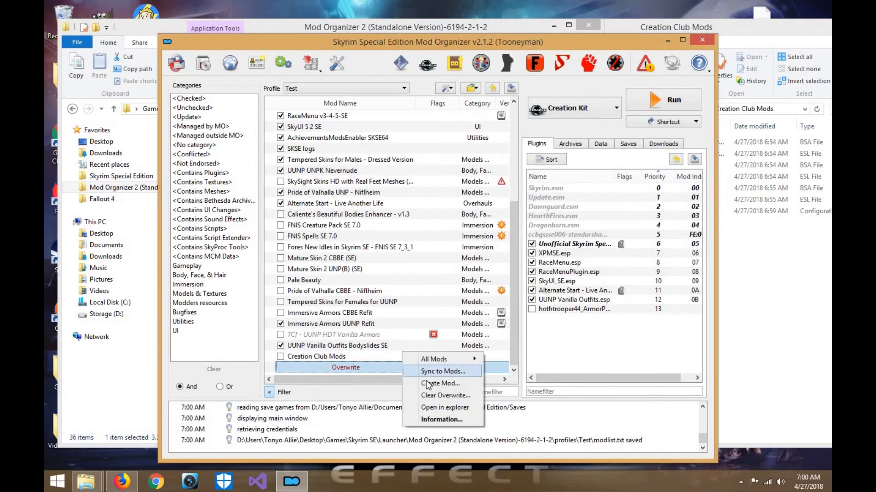
{"action": "left_click", "coordinate": [428, 384]}
{"action": "type", "text": "Sten"}
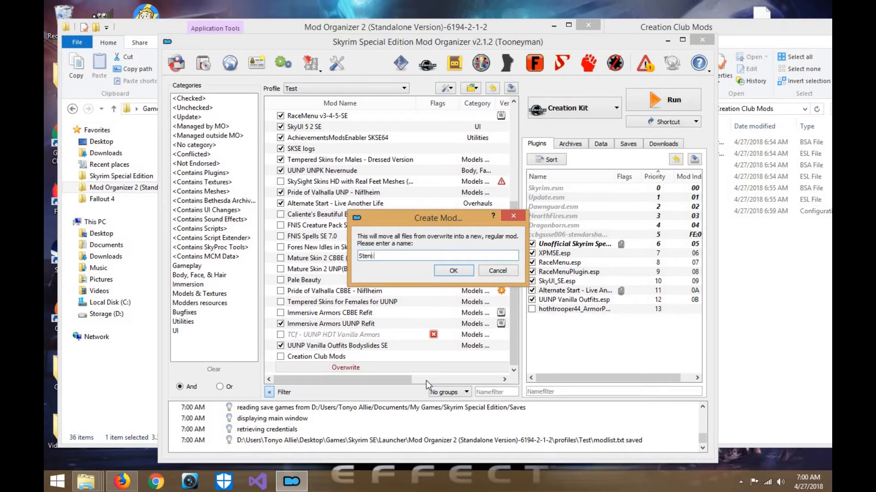
{"action": "type", "text": "darr's Hammer Creation Cl"}
{"action": "key", "text": "BackSpace"}
{"action": "key", "text": "BackSpace"}
{"action": "key", "text": "BackSpace"}
{"action": "key", "text": "BackSpace"}
{"action": "key", "text": "BackSpace"}
{"action": "key", "text": "BackSpace"}
{"action": "key", "text": "BackSpace"}
{"action": "key", "text": "BackSpace"}
{"action": "key", "text": "BackSpace"}
{"action": "type", "text": "C"}
{"action": "key", "text": "BackSpace"}
{"action": "key", "text": "BackSpace"}
{"action": "type", "text": "C"}
{"action": "key", "text": "Return"}
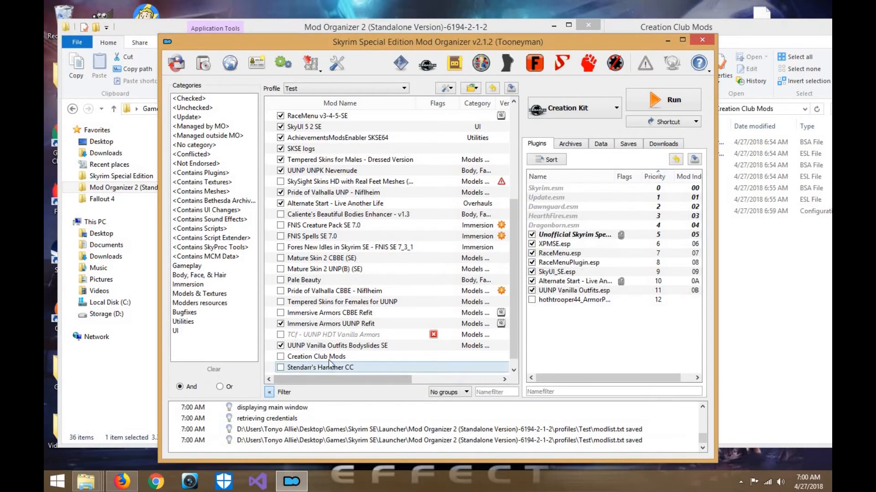
- With Mod Organizer closed, move the ccbgssse010-petdwarvenarmoredmudcrab .bsa and .esl files from Creation Club Mods into overwrite, and relaunch ModOrganizer.exe
{"action": "left_click", "coordinate": [666, 41]}
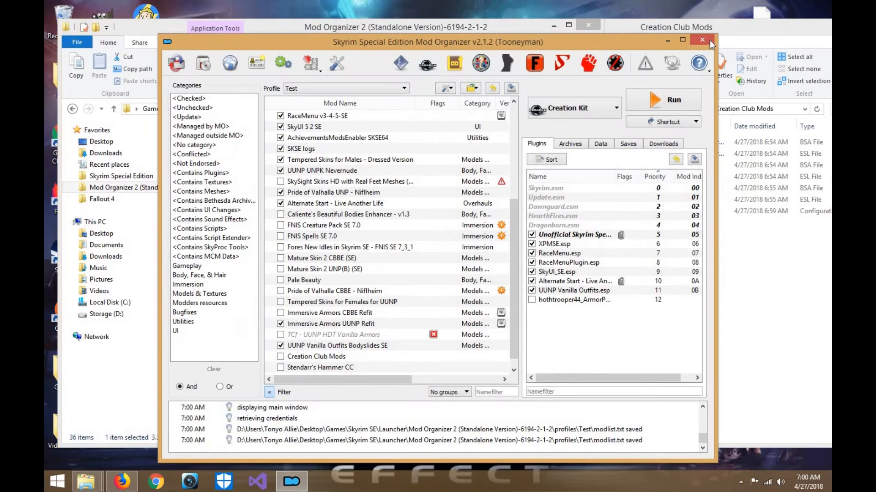
{"action": "left_click", "coordinate": [709, 39]}
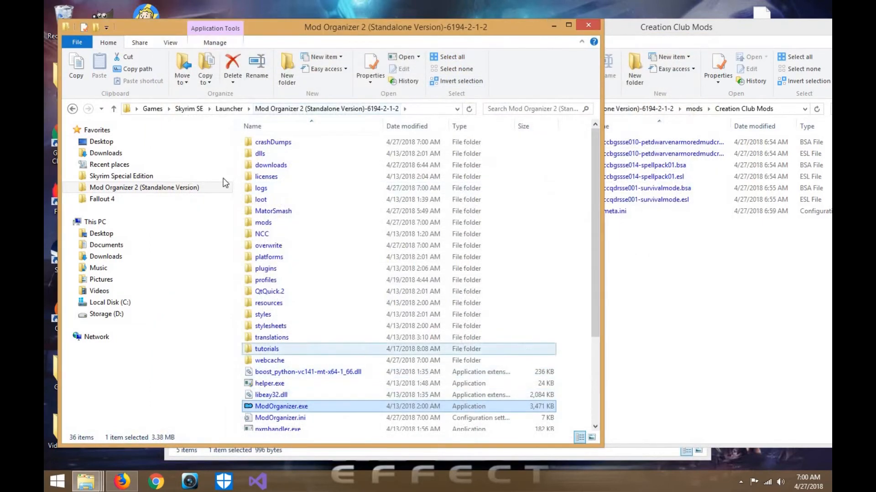
{"action": "left_click", "coordinate": [269, 245]}
{"action": "left_click", "coordinate": [643, 205]}
{"action": "left_click_drag", "start_coordinate": [587, 141], "coordinate": [339, 204]}
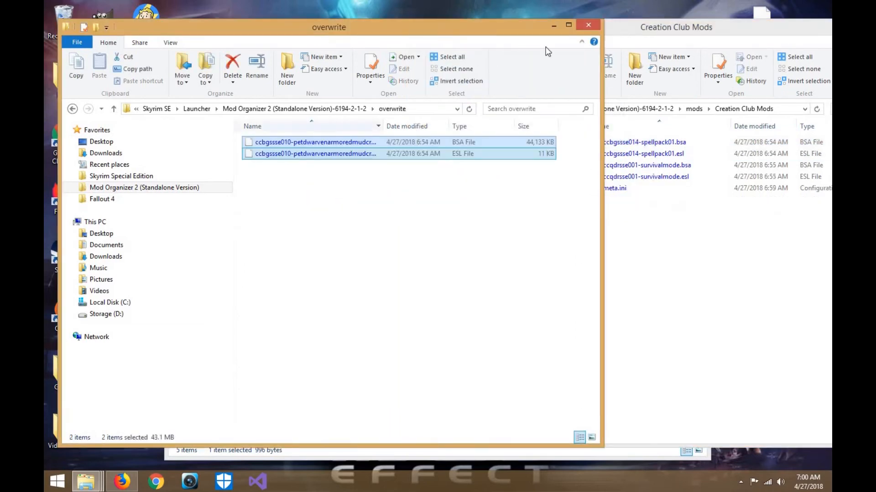
{"action": "left_click", "coordinate": [180, 187]}
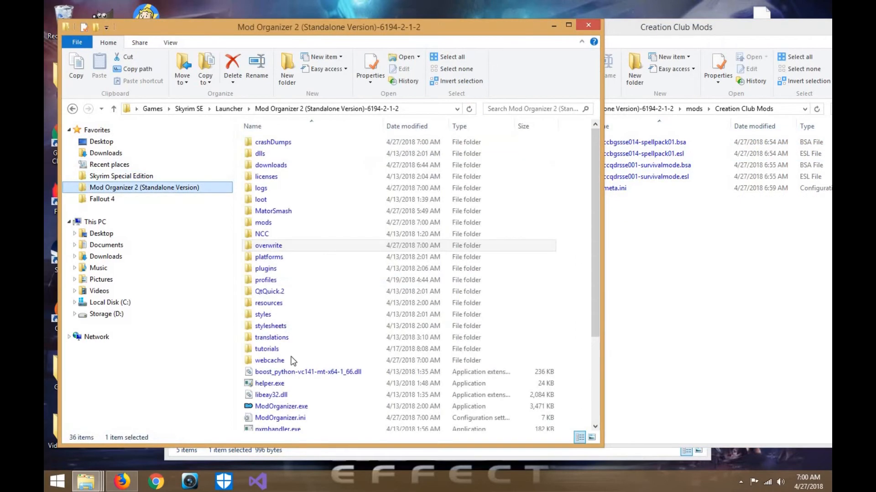
{"action": "double_click", "coordinate": [290, 407]}
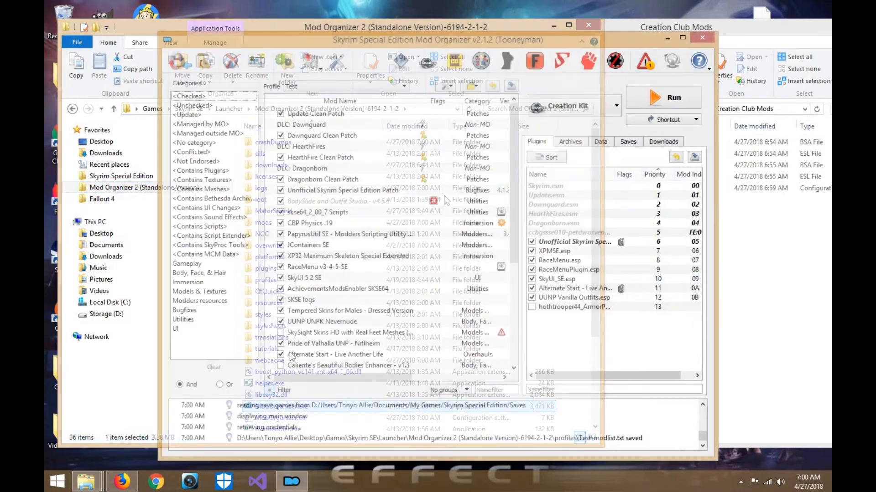
- Create a mod named Dwarven Mudcrab CC from the files in Overwrite and check the new mod's file tree
{"action": "scroll", "coordinate": [313, 368], "scroll_direction": "down", "scroll_amount": 5}
{"action": "right_click", "coordinate": [320, 364]}
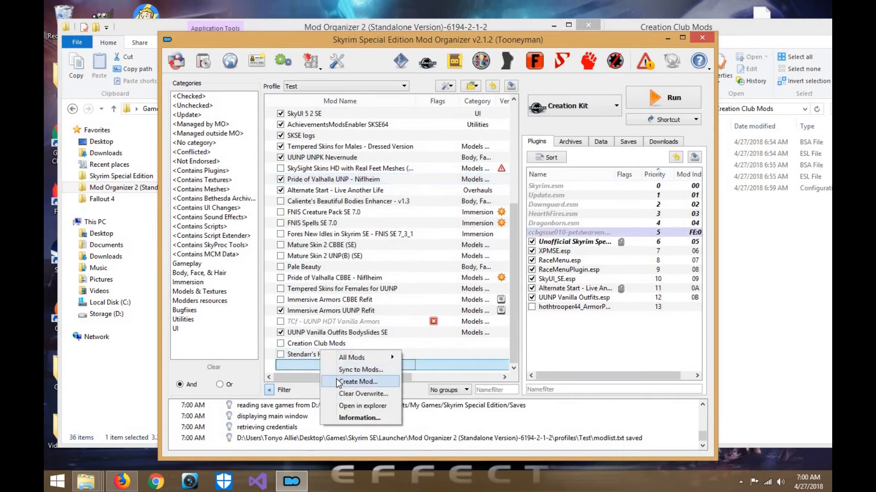
{"action": "left_click", "coordinate": [337, 381]}
{"action": "type", "text": "Dwa"}
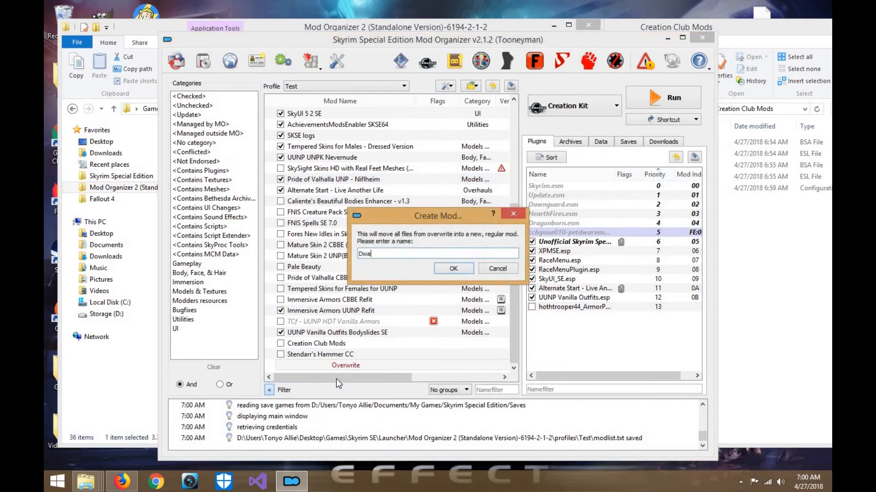
{"action": "type", "text": "rven Mudcrab CC"}
{"action": "key", "text": "Return"}
{"action": "double_click", "coordinate": [294, 365]}
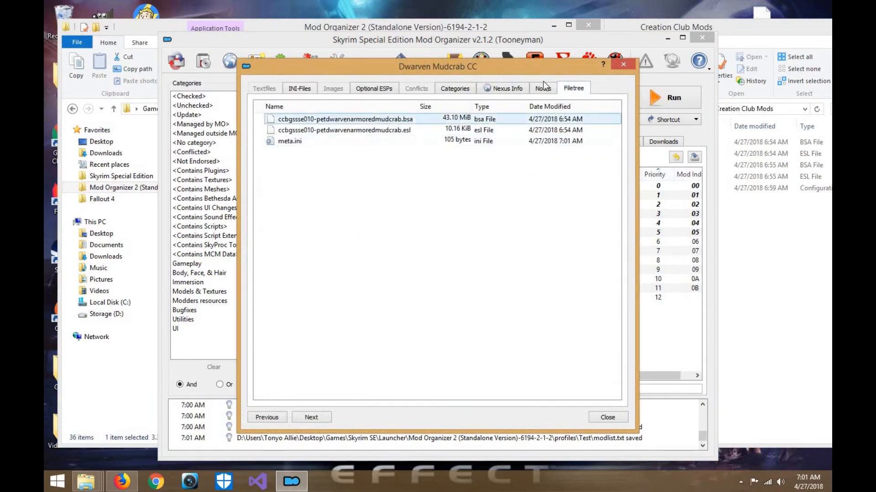
{"action": "left_click", "coordinate": [623, 66]}
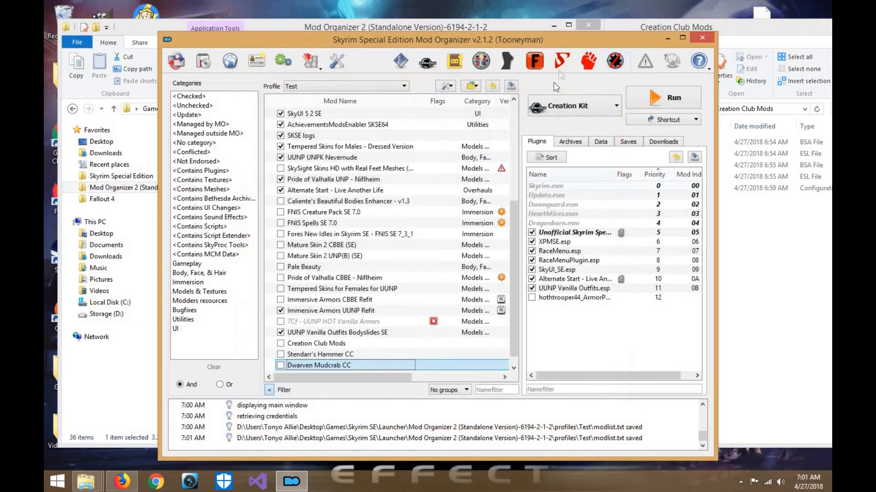
- With Mod Organizer closed, move ccbgssse014-spellpack01.bsa and .esl from Creation Club Mods into overwrite, and relaunch ModOrganizer.exe
{"action": "left_click_drag", "start_coordinate": [534, 33], "coordinate": [493, 29]}
{"action": "left_click", "coordinate": [702, 29]}
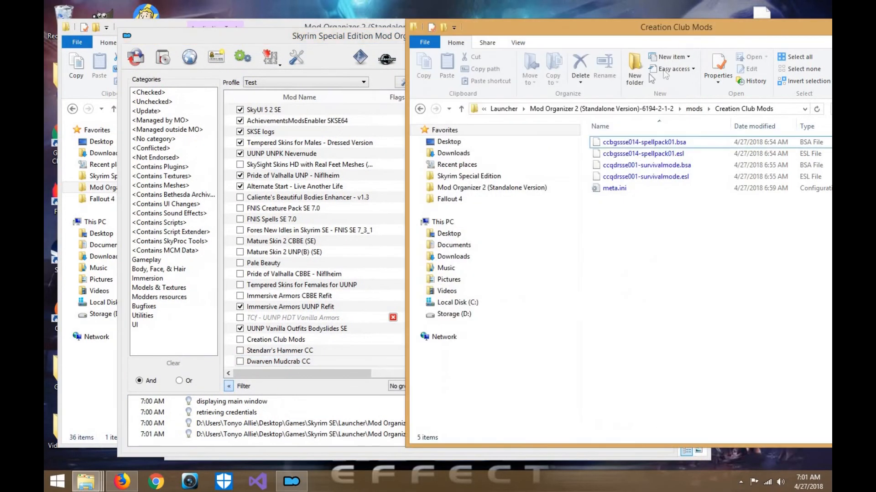
{"action": "left_click", "coordinate": [389, 39]}
{"action": "left_click", "coordinate": [663, 36]}
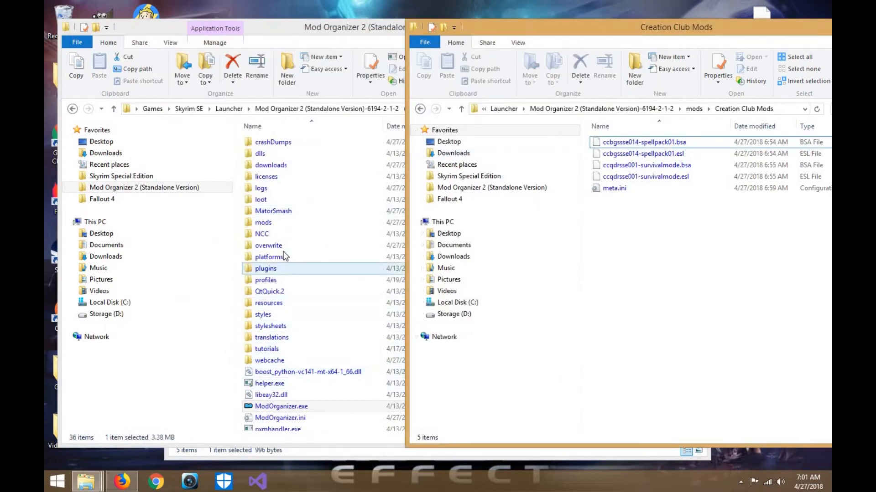
{"action": "double_click", "coordinate": [282, 249]}
{"action": "left_click", "coordinate": [690, 286]}
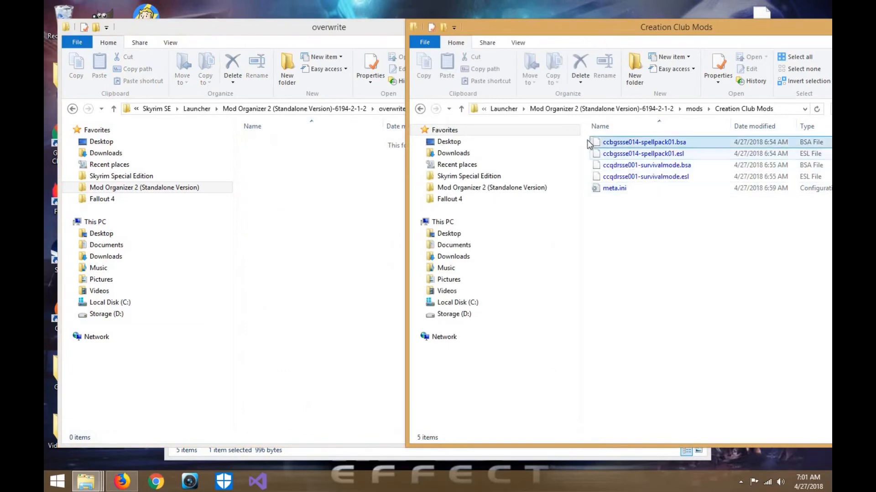
{"action": "left_click_drag", "start_coordinate": [590, 142], "coordinate": [322, 261]}
{"action": "left_click_drag", "start_coordinate": [435, 26], "coordinate": [442, 24]}
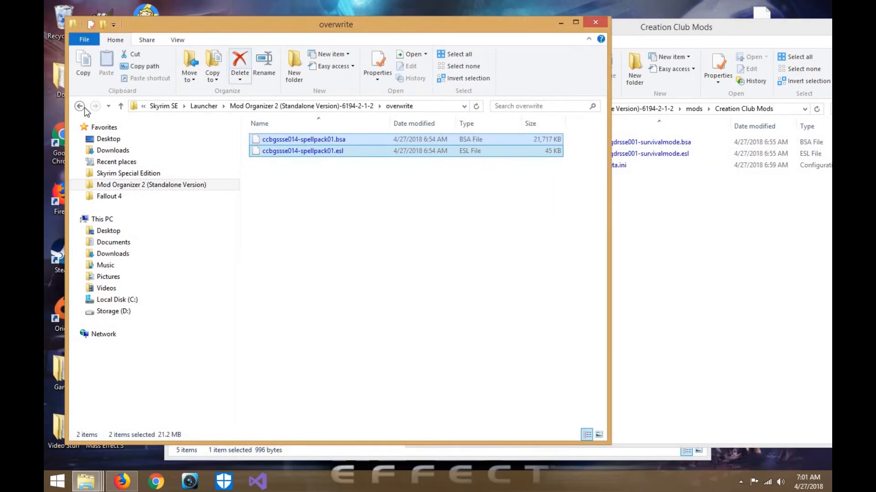
{"action": "left_click", "coordinate": [80, 108]}
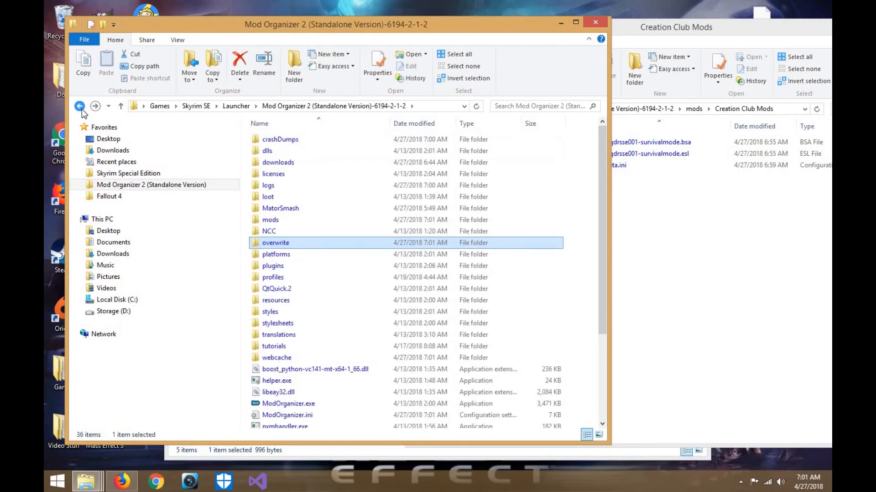
{"action": "double_click", "coordinate": [292, 405]}
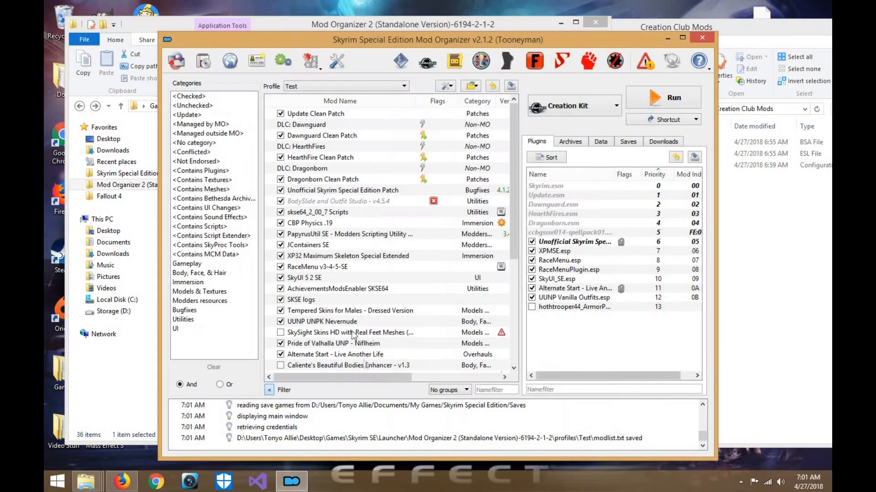
- Create a mod named Spellpack CC from the files in Overwrite
{"action": "right_click", "coordinate": [351, 368]}
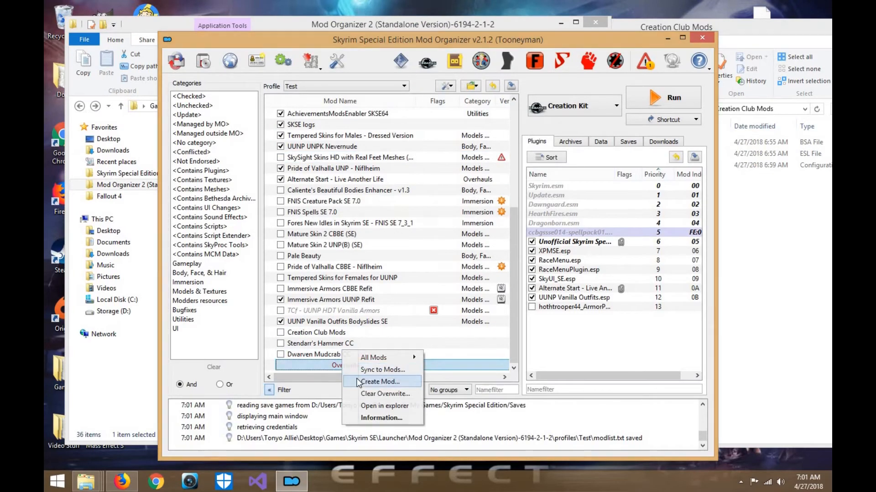
{"action": "left_click", "coordinate": [359, 383]}
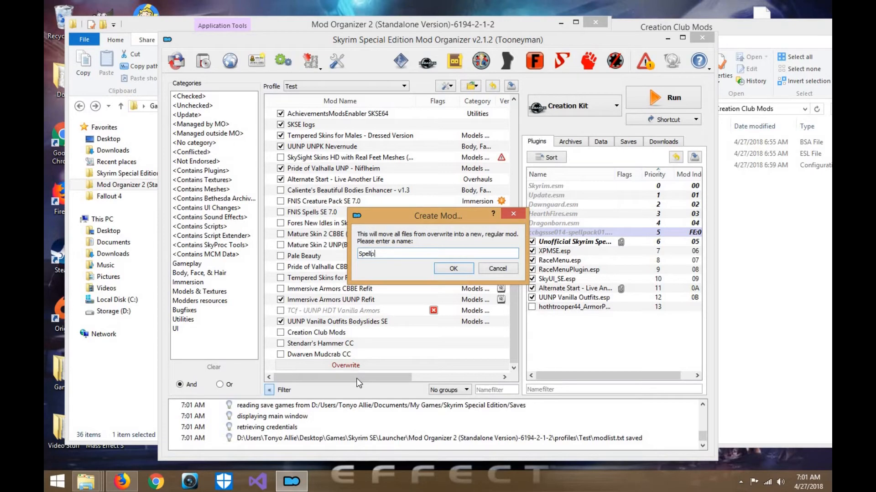
{"action": "type", "text": "Spellpack CC"}
{"action": "key", "text": "Return"}
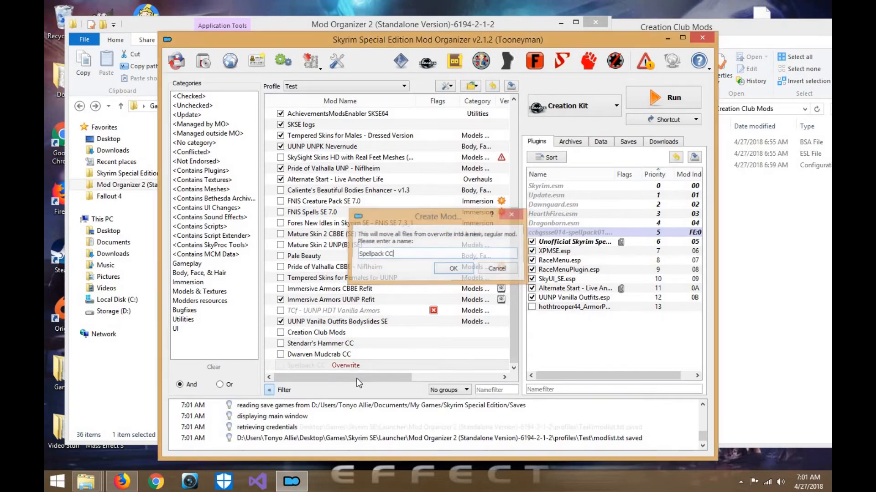
- With Mod Organizer closed, move ccqdrsse001-survivalmode.bsa and .esl from Creation Club Mods into overwrite, and relaunch ModOrganizer.exe
{"action": "left_click", "coordinate": [702, 38]}
{"action": "double_click", "coordinate": [275, 242]}
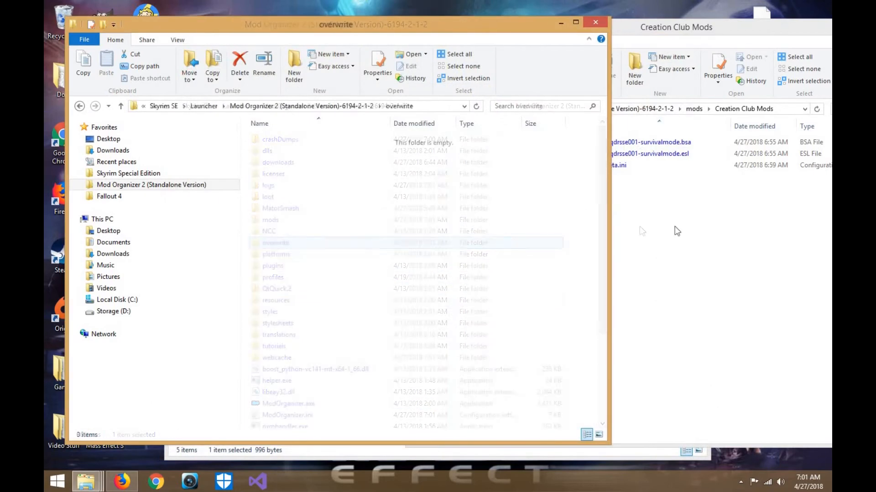
{"action": "left_click", "coordinate": [644, 185]}
{"action": "left_click", "coordinate": [592, 145]}
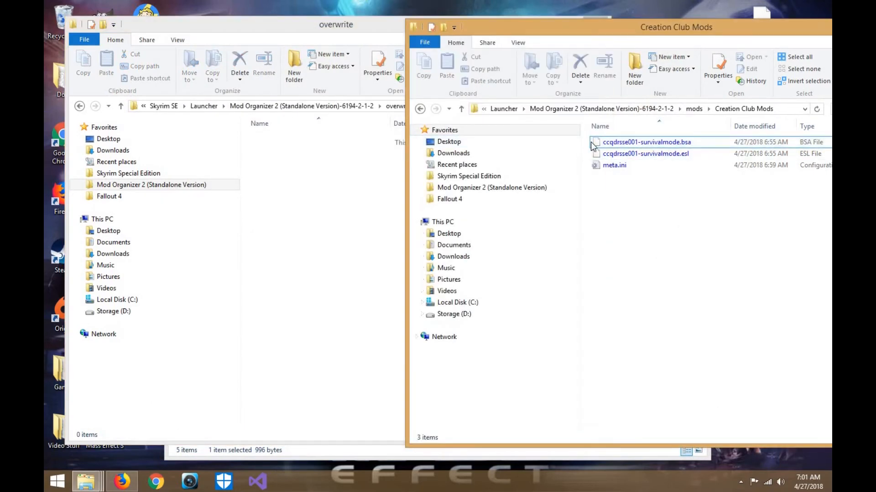
{"action": "left_click", "coordinate": [604, 155], "text": "shift"}
{"action": "left_click_drag", "start_coordinate": [605, 155], "coordinate": [304, 221]}
{"action": "left_click", "coordinate": [652, 238]}
{"action": "left_click", "coordinate": [78, 106]}
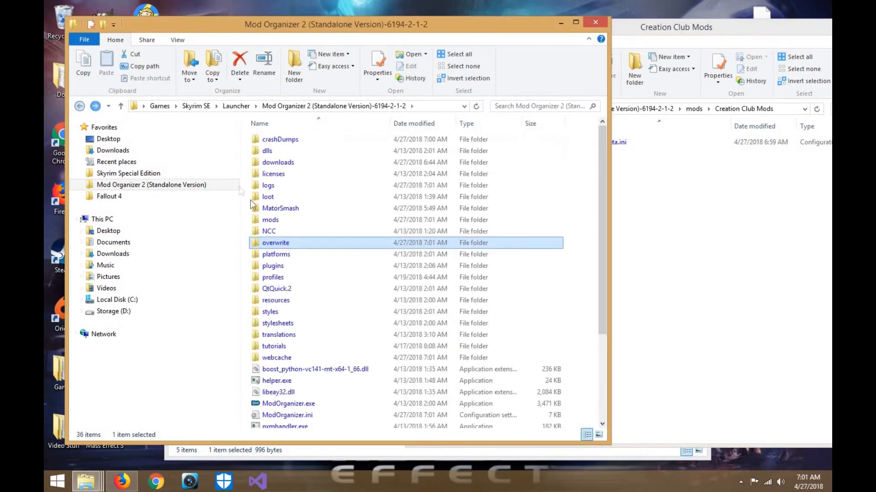
{"action": "right_click", "coordinate": [278, 240]}
{"action": "left_click", "coordinate": [707, 242]}
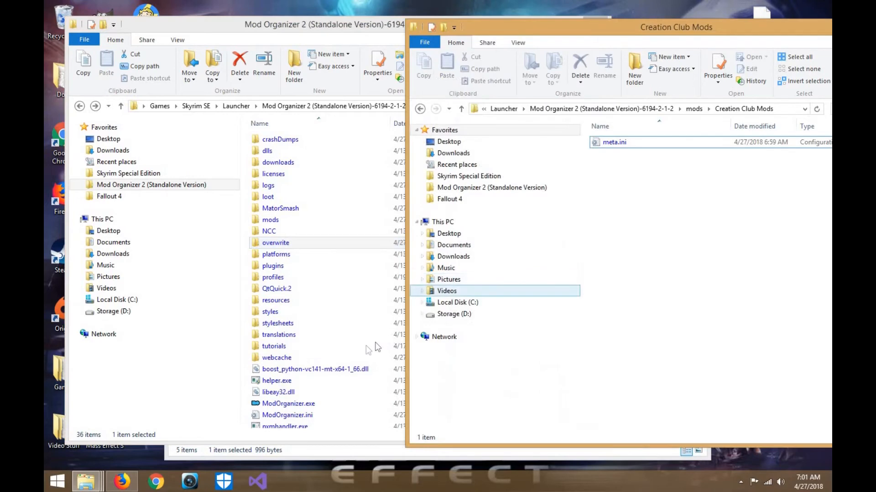
{"action": "left_click", "coordinate": [333, 402]}
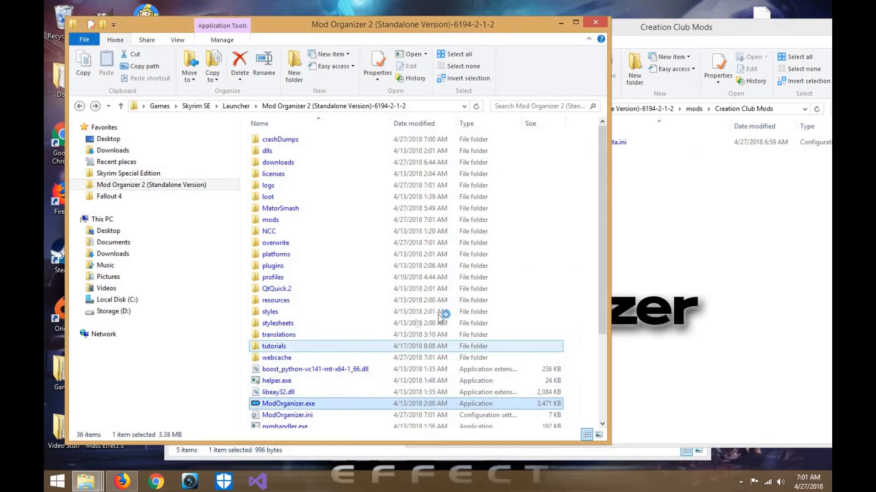
- Create a mod named Survival Mode CC from the files in Overwrite
{"action": "scroll", "coordinate": [429, 322], "scroll_direction": "down", "scroll_amount": 5}
{"action": "right_click", "coordinate": [360, 367]}
{"action": "right_click", "coordinate": [345, 366]}
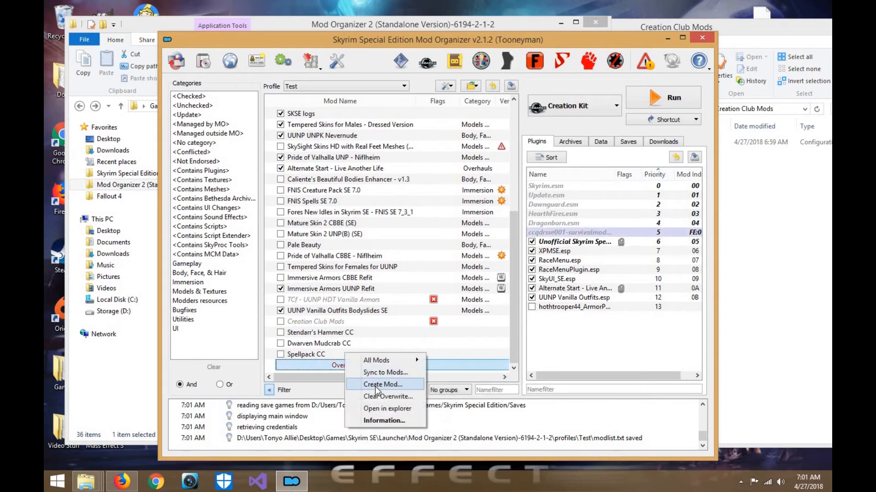
{"action": "left_click", "coordinate": [375, 386]}
{"action": "type", "text": "Su"}
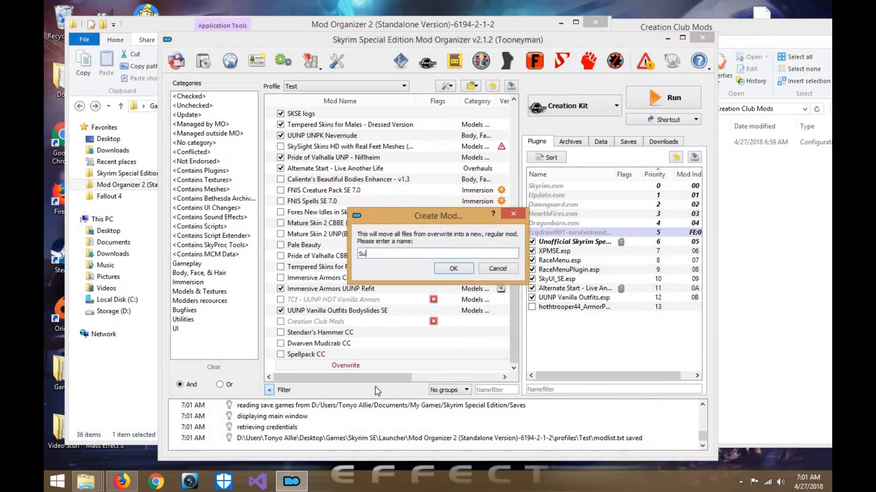
{"action": "type", "text": "rvival Mode CC"}
{"action": "key", "text": "Return"}
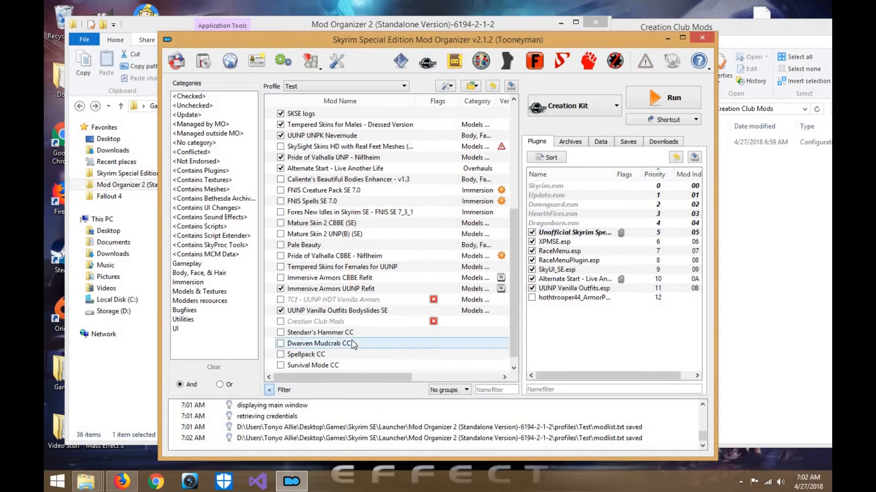
- Assign the Stendarr's Hammer CC mod to the Armour category, leaving Miscellaneous unselected
{"action": "right_click", "coordinate": [352, 329]}
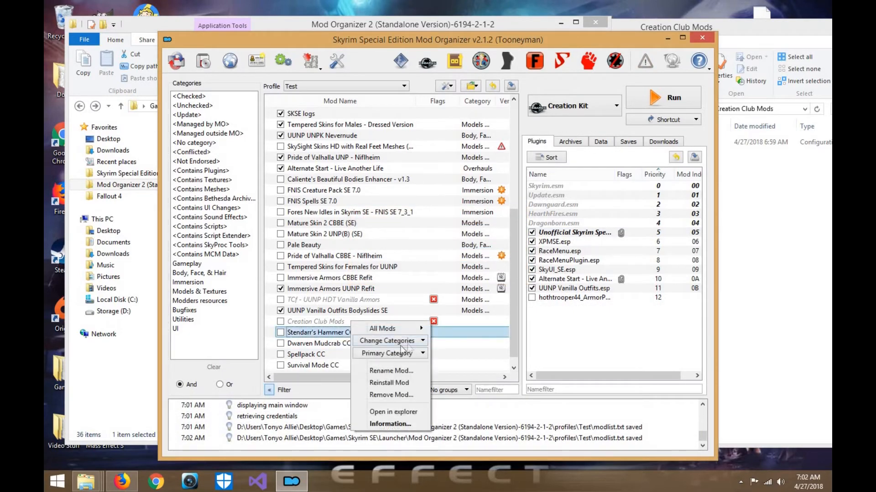
{"action": "left_click", "coordinate": [416, 342]}
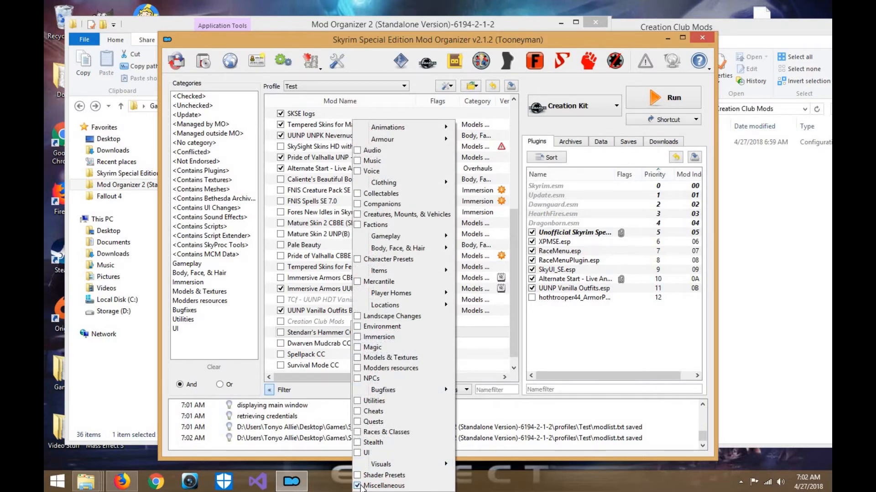
{"action": "left_click", "coordinate": [489, 363]}
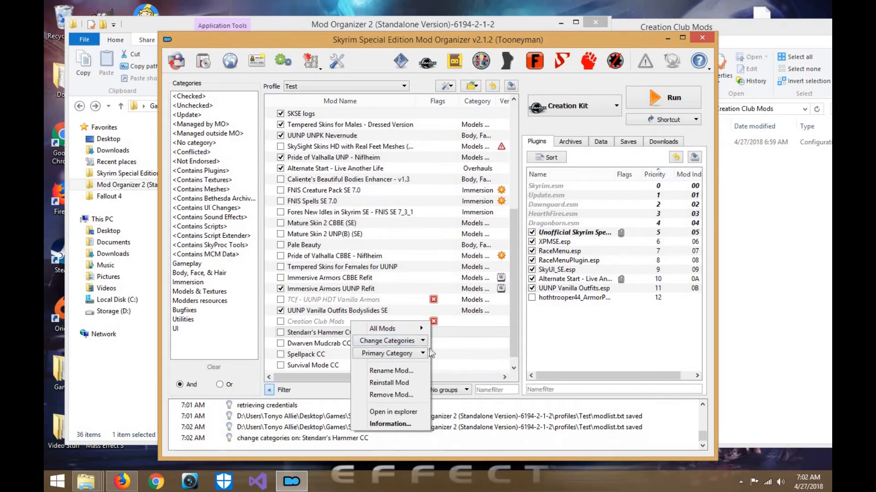
{"action": "left_click", "coordinate": [422, 346]}
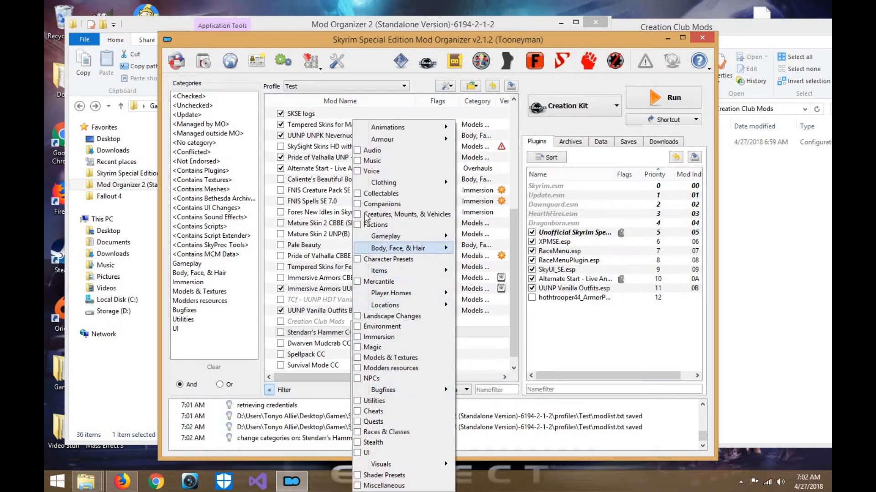
{"action": "mouse_move", "coordinate": [417, 140]}
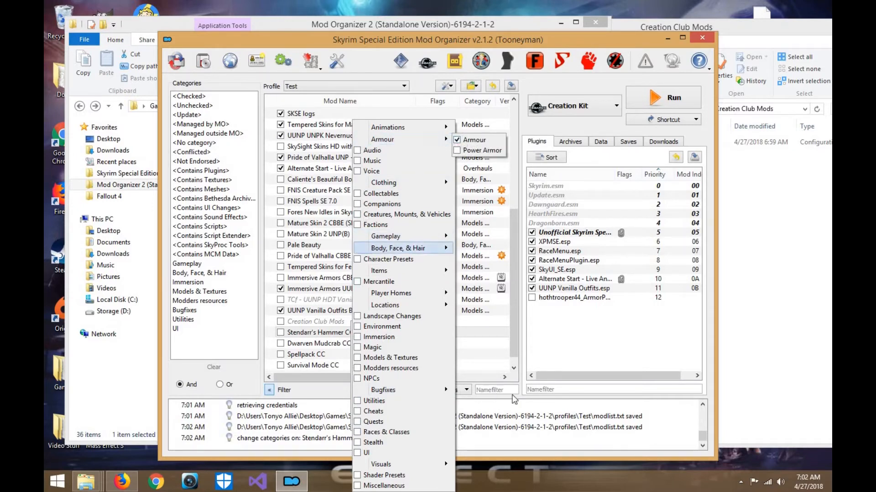
{"action": "left_click", "coordinate": [330, 354]}
- Assign the Dwarven Mudcrab CC mod to the Creatures, Mounts, & Vehicles category
{"action": "right_click", "coordinate": [329, 344]}
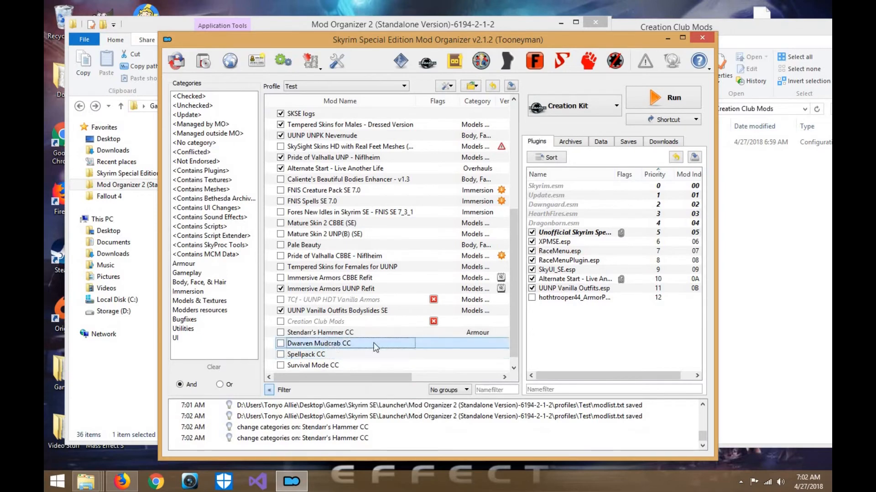
{"action": "key", "text": "Escape"}
{"action": "right_click", "coordinate": [368, 348]}
{"action": "left_click", "coordinate": [399, 350]}
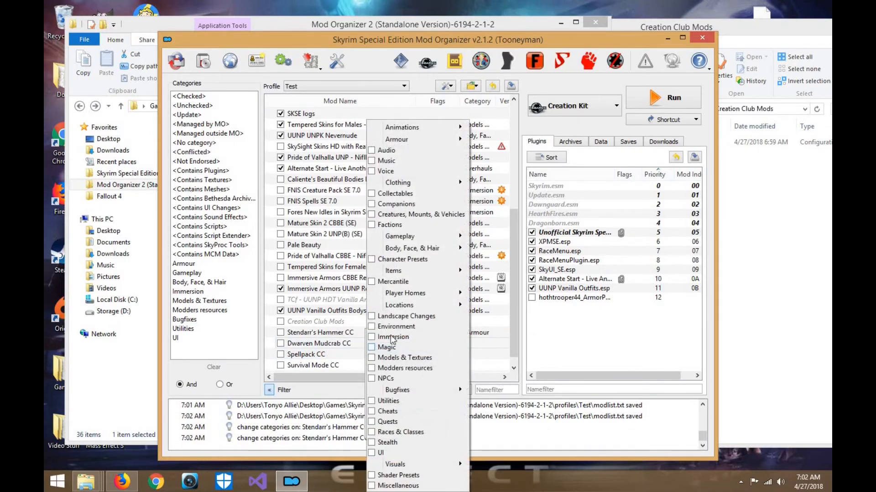
{"action": "left_click", "coordinate": [383, 214]}
{"action": "mouse_move", "coordinate": [410, 248]}
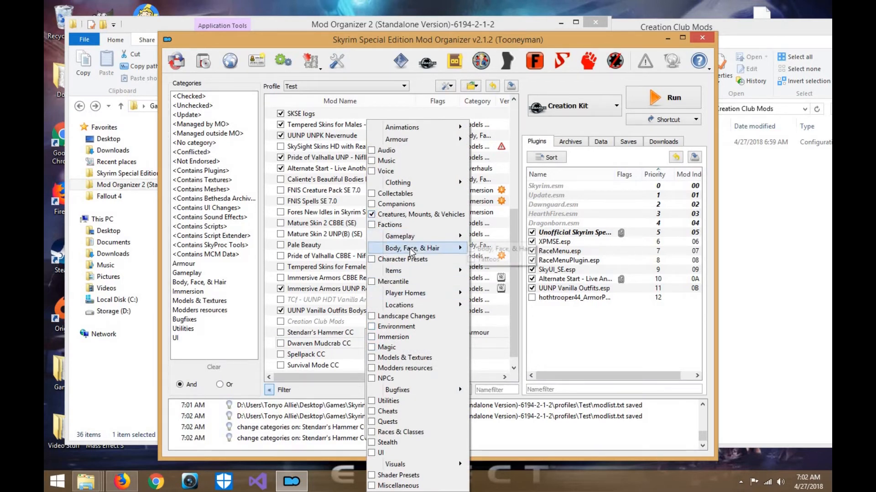
{"action": "left_click", "coordinate": [565, 377]}
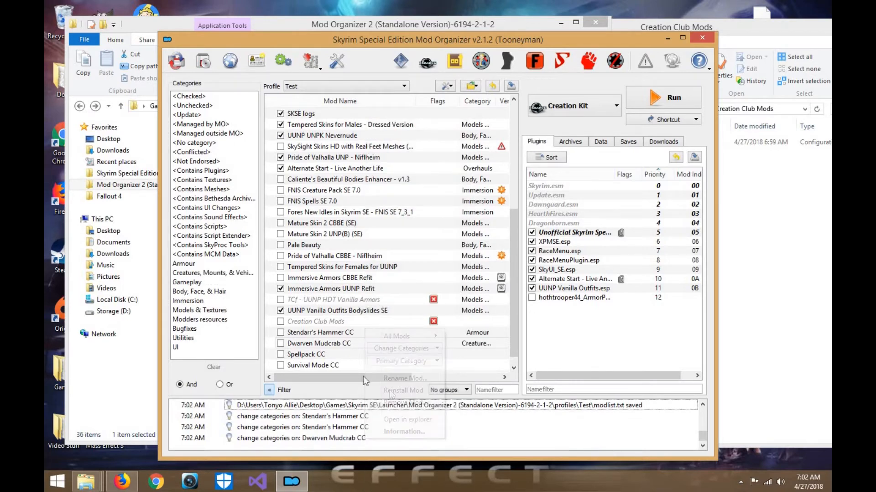
- Assign the Spellpack CC mod to the Magic category
{"action": "right_click", "coordinate": [348, 354]}
{"action": "mouse_move", "coordinate": [394, 358]}
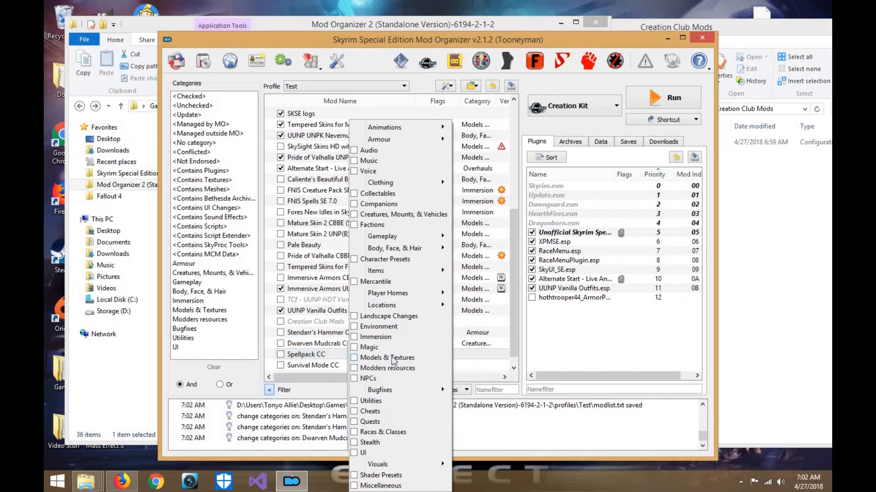
{"action": "left_click", "coordinate": [522, 413]}
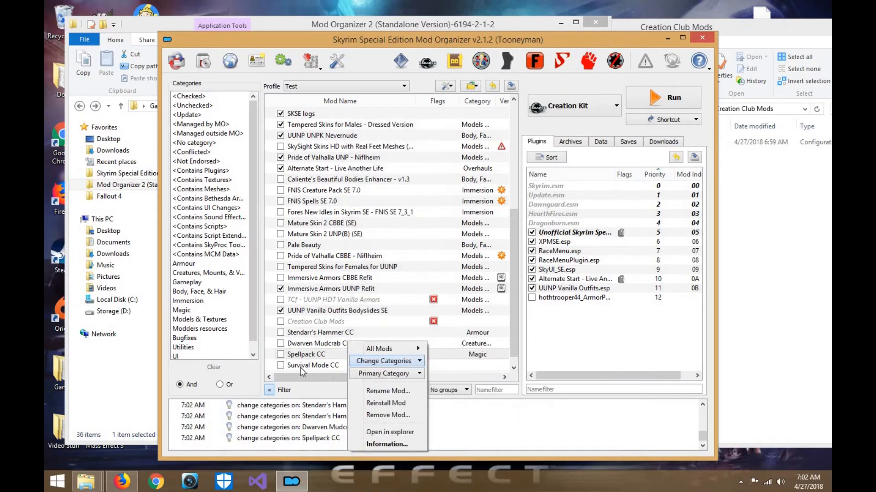
- Assign the Survival Mode CC mod to the Immersion category
{"action": "left_click", "coordinate": [300, 366]}
{"action": "right_click", "coordinate": [300, 367]}
{"action": "left_click", "coordinate": [358, 374]}
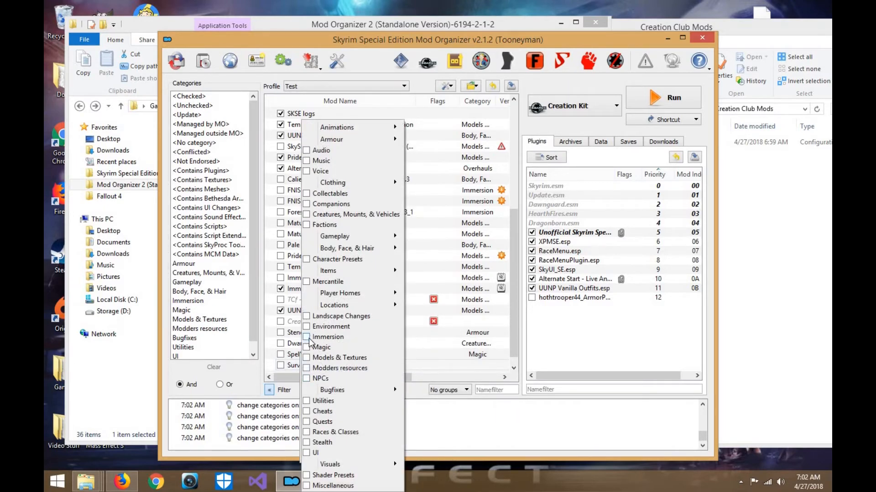
{"action": "left_click", "coordinate": [487, 392]}
{"action": "left_click", "coordinate": [509, 408]}
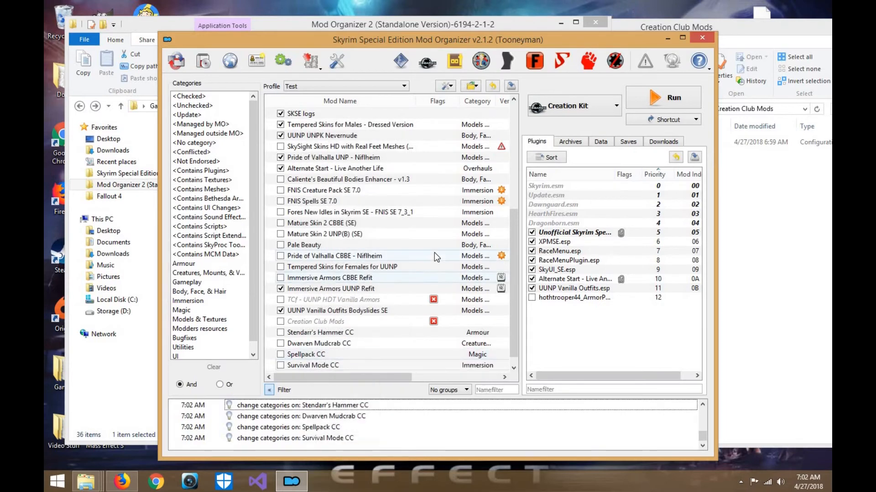
- Install the downloaded archive Immersive Armors 8.1 SSE Test-3479-8-1.7z
{"action": "scroll", "coordinate": [434, 252], "scroll_direction": "down", "scroll_amount": 1}
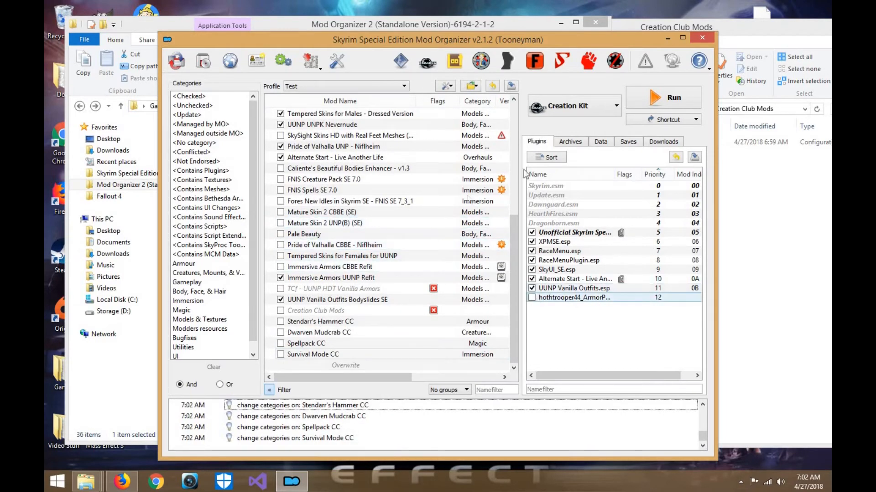
{"action": "left_click", "coordinate": [667, 141]}
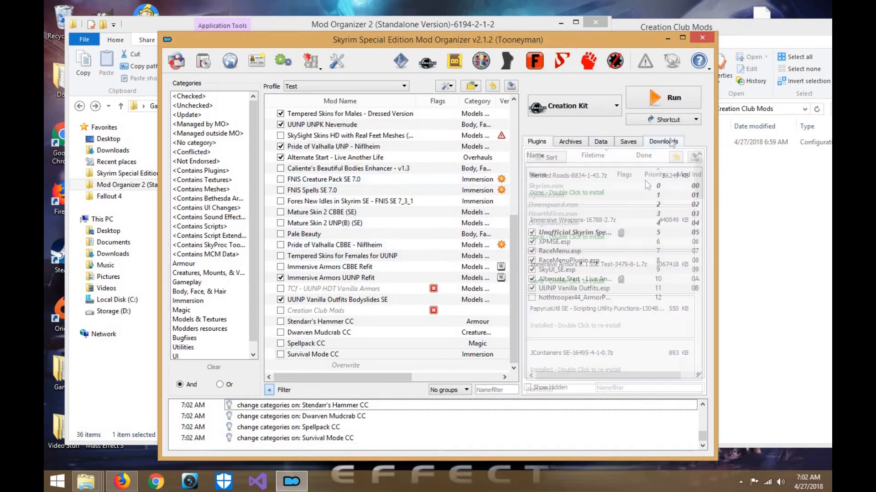
{"action": "double_click", "coordinate": [574, 282]}
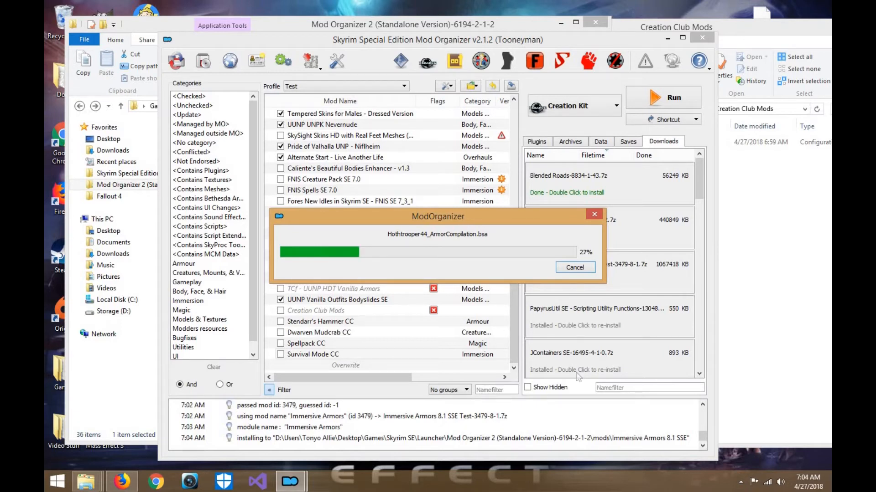
- In Firefox, search for "joy of perspective" and open the files section of its Skyrim Special Edition Nexus page
{"action": "left_click", "coordinate": [121, 481]}
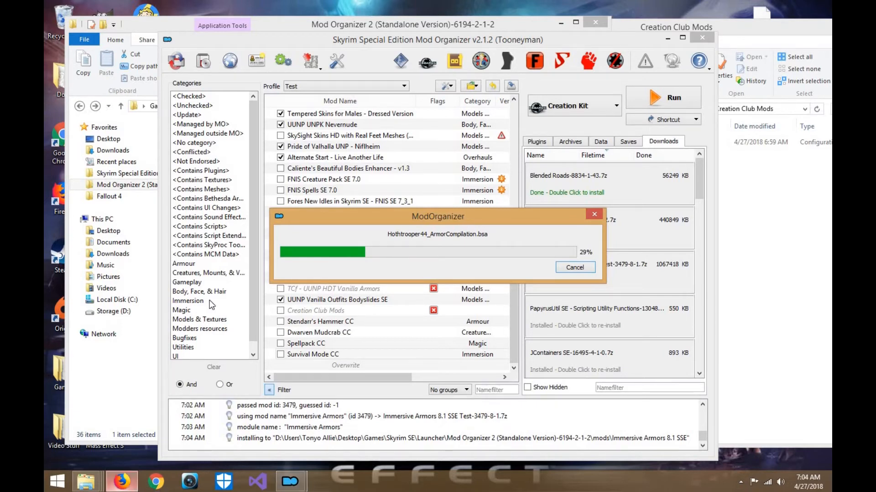
{"action": "left_click", "coordinate": [379, 28]}
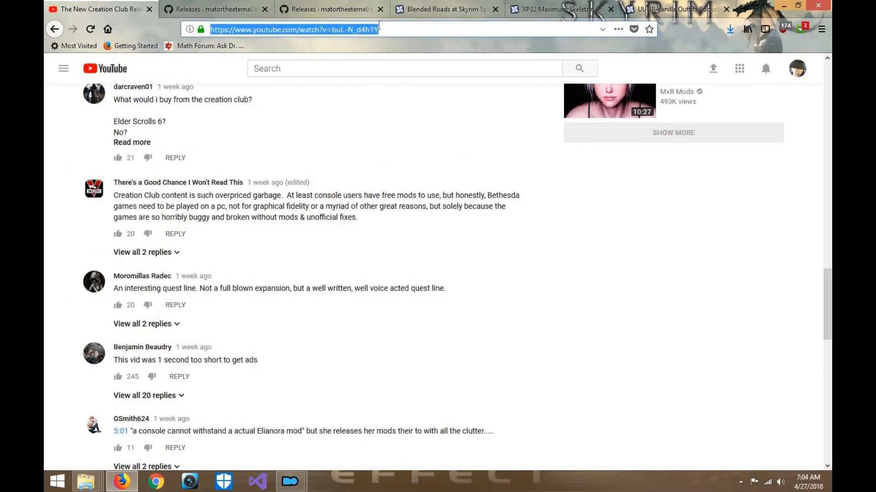
{"action": "type", "text": "joy of pers"}
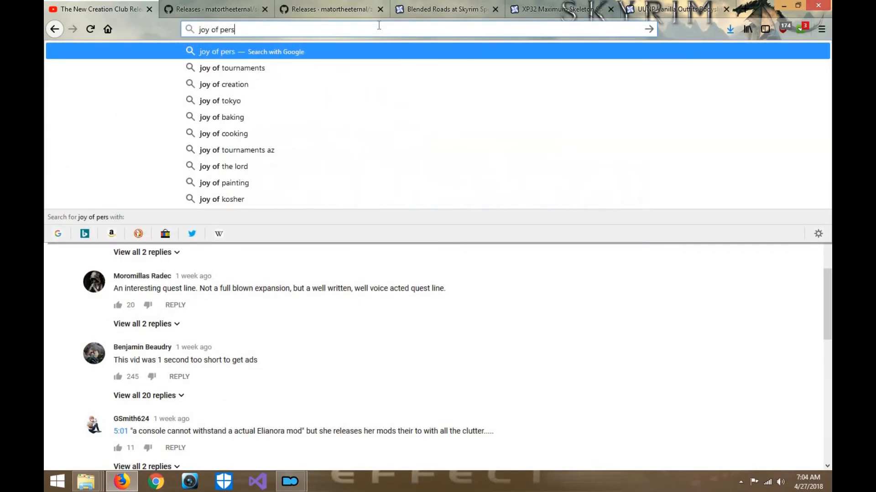
{"action": "type", "text": "pective"}
{"action": "key", "text": "Return"}
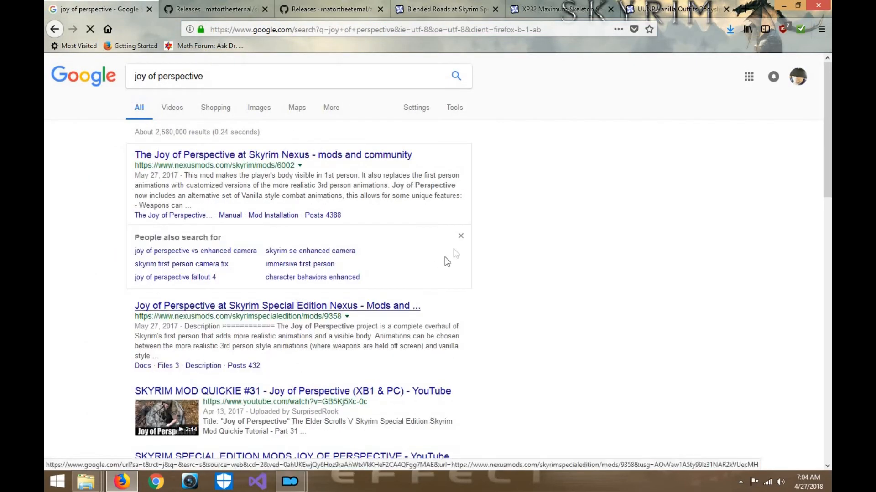
{"action": "scroll", "coordinate": [366, 251], "scroll_direction": "down", "scroll_amount": 3}
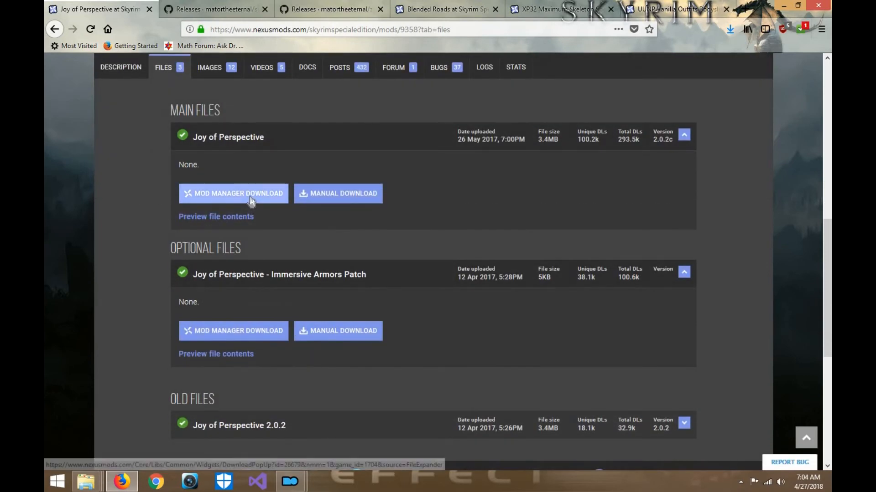
- Download the main Joy of Perspective file to the mod manager through NXM Link Proxy and dismiss the download notice
{"action": "left_click", "coordinate": [250, 196]}
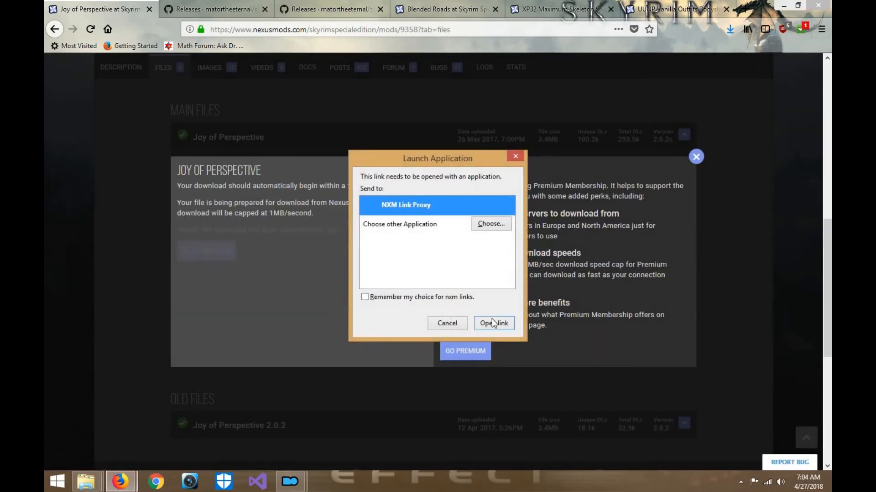
{"action": "left_click", "coordinate": [494, 323]}
{"action": "left_click", "coordinate": [693, 159]}
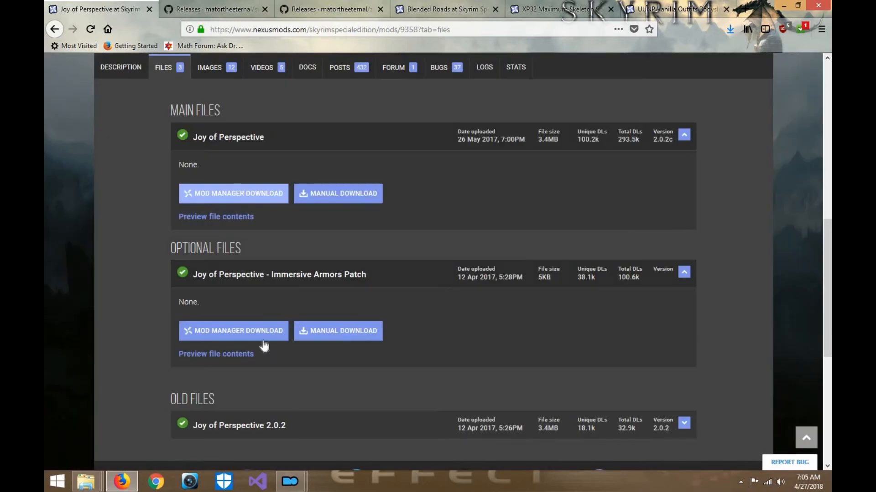
- Send the optional Joy of Perspective - Immersive Armors Patch to the mod manager through NXM Link Proxy and dismiss the download notice
{"action": "left_click", "coordinate": [256, 335]}
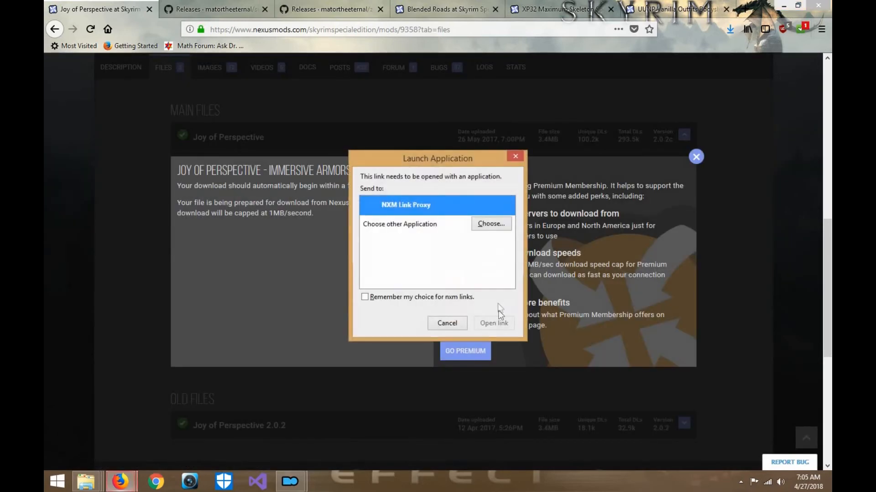
{"action": "left_click", "coordinate": [501, 326]}
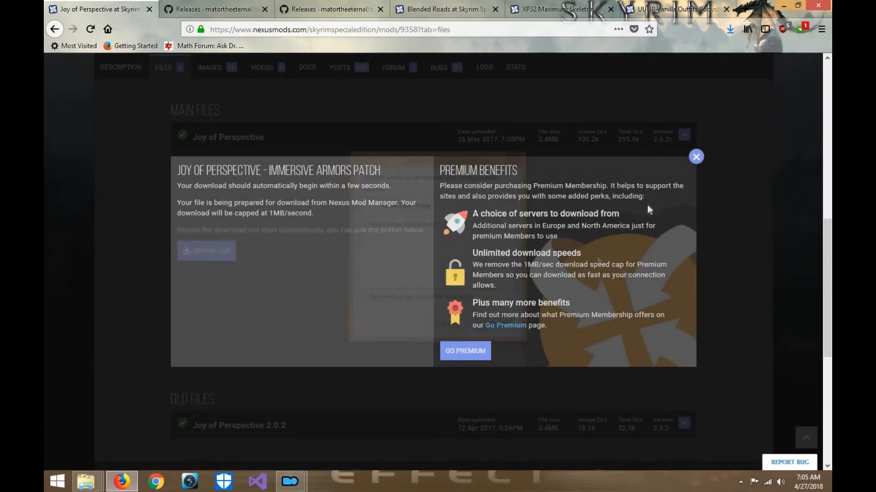
{"action": "left_click", "coordinate": [696, 157]}
{"action": "scroll", "coordinate": [429, 242], "scroll_direction": "up", "scroll_amount": 5}
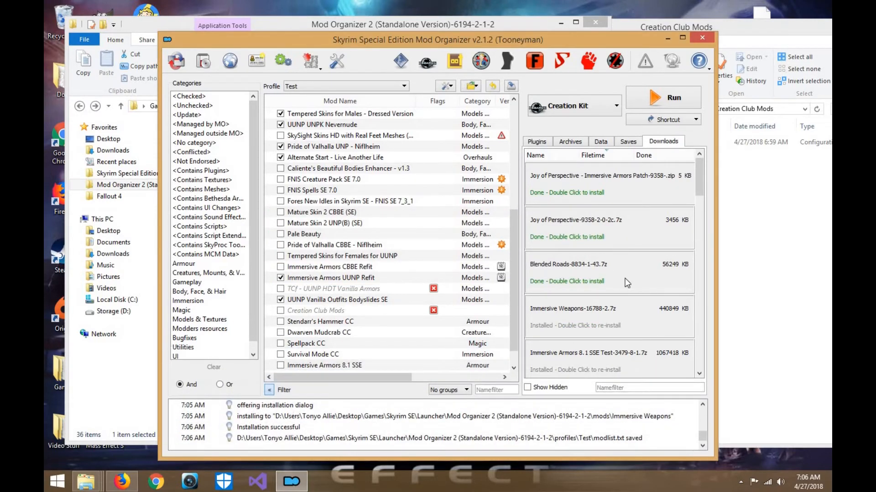
- Back in Mod Organizer, install Blended Roads with Blended Roads as both the main file and the SMIM compatibility patch
{"action": "double_click", "coordinate": [562, 276]}
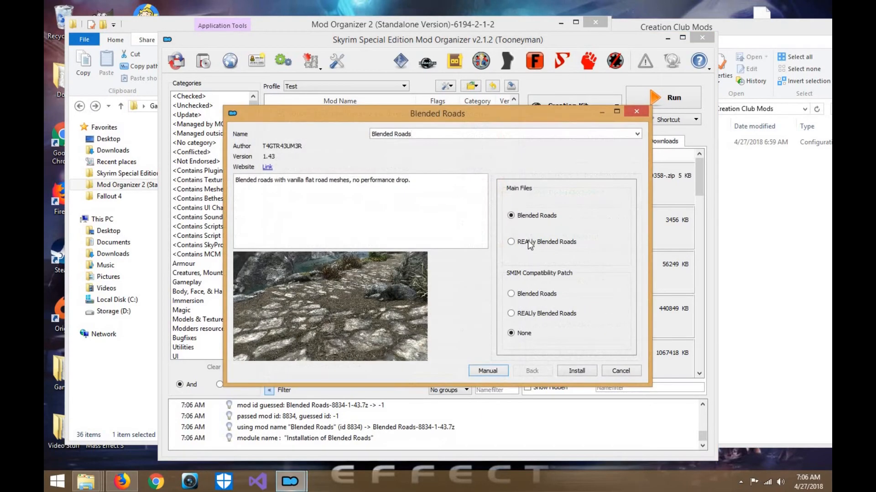
{"action": "left_click", "coordinate": [529, 295]}
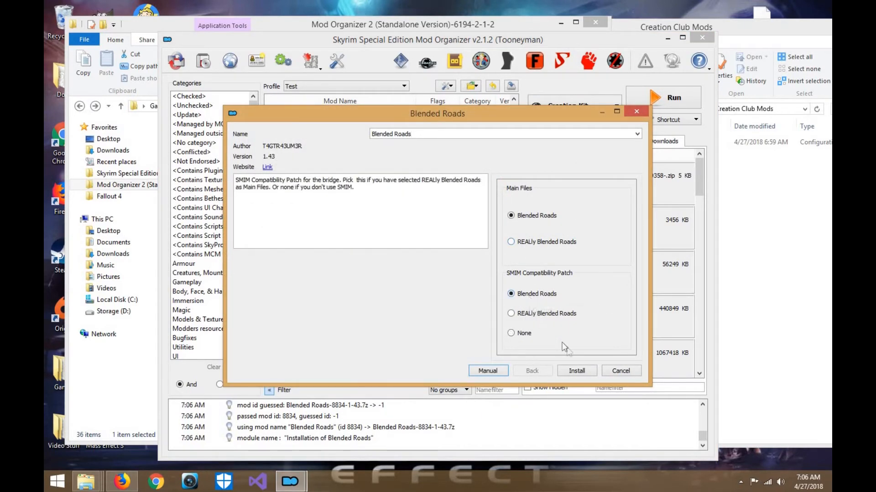
{"action": "left_click", "coordinate": [576, 370]}
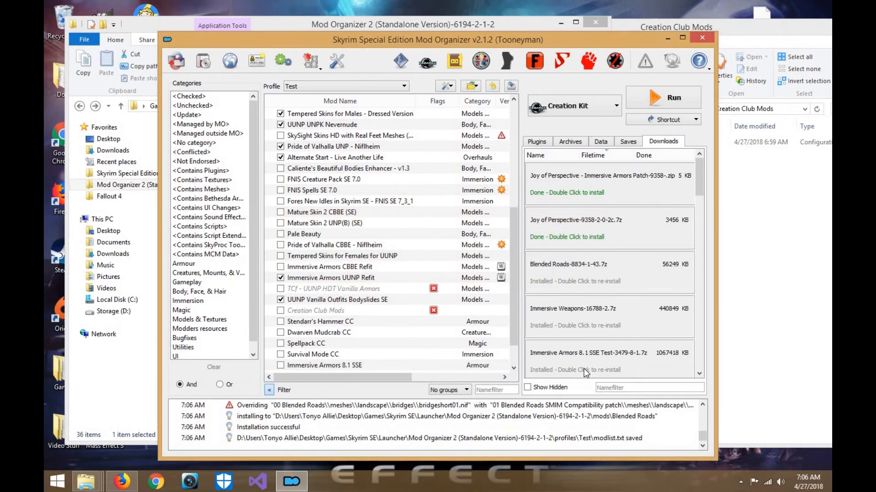
- Start installing the main Joy of Perspective archive, choosing Female movement animations and Vanilla combat stance animations
{"action": "double_click", "coordinate": [606, 236]}
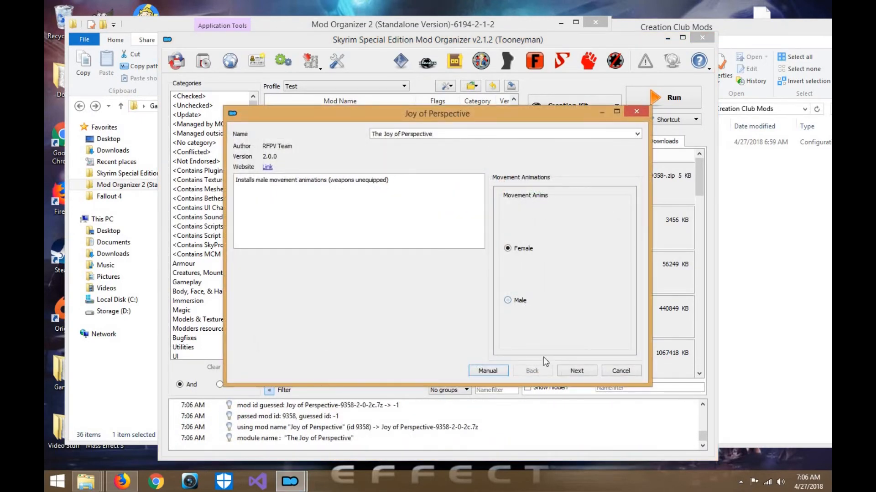
{"action": "left_click", "coordinate": [638, 133]}
{"action": "left_click", "coordinate": [637, 133]}
{"action": "left_click", "coordinate": [590, 370]}
{"action": "left_click", "coordinate": [539, 276]}
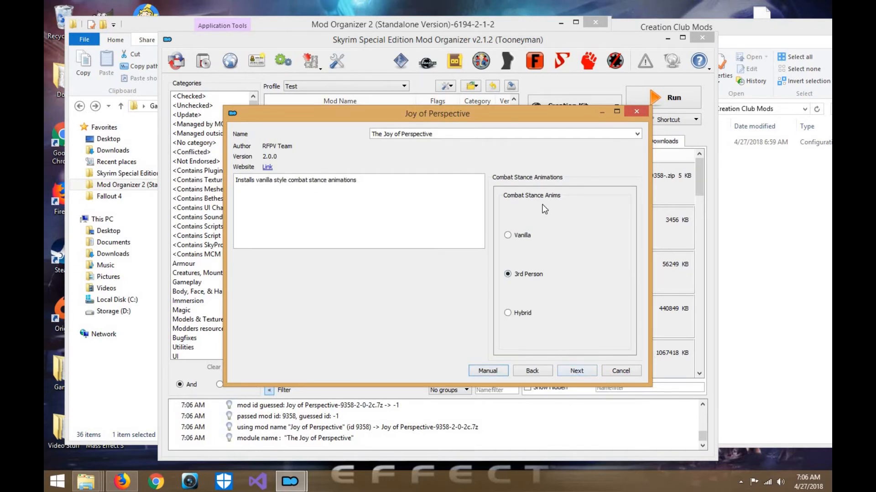
{"action": "left_click", "coordinate": [530, 236]}
{"action": "left_click", "coordinate": [590, 374]}
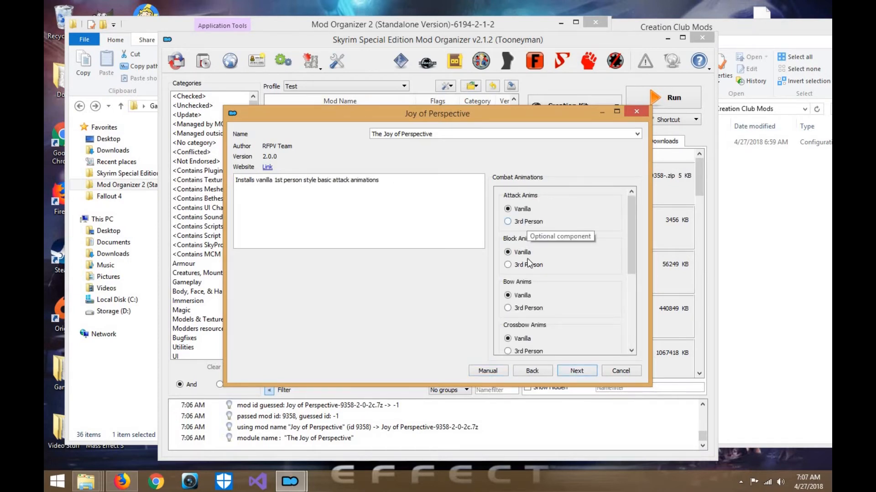
- Keep the combat animations on Vanilla and movement behaviors on No, and complete the Joy of Perspective installation
{"action": "scroll", "coordinate": [528, 263], "scroll_direction": "down", "scroll_amount": 5}
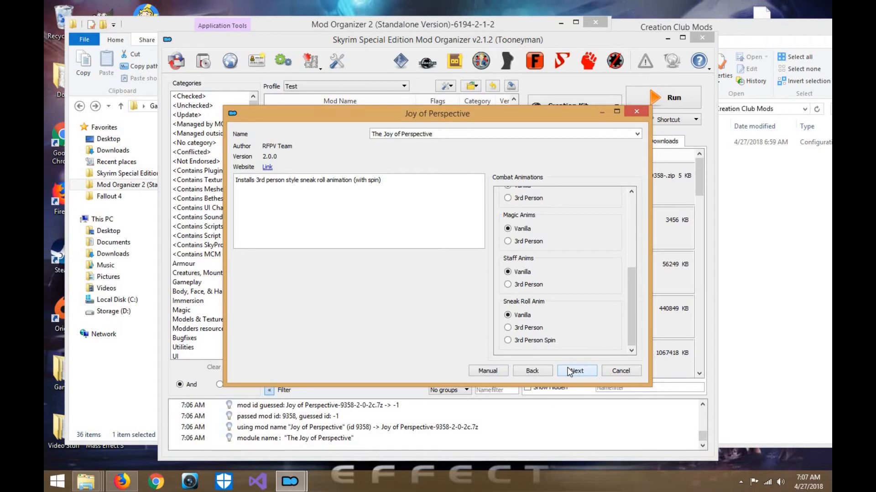
{"action": "left_click", "coordinate": [576, 371]}
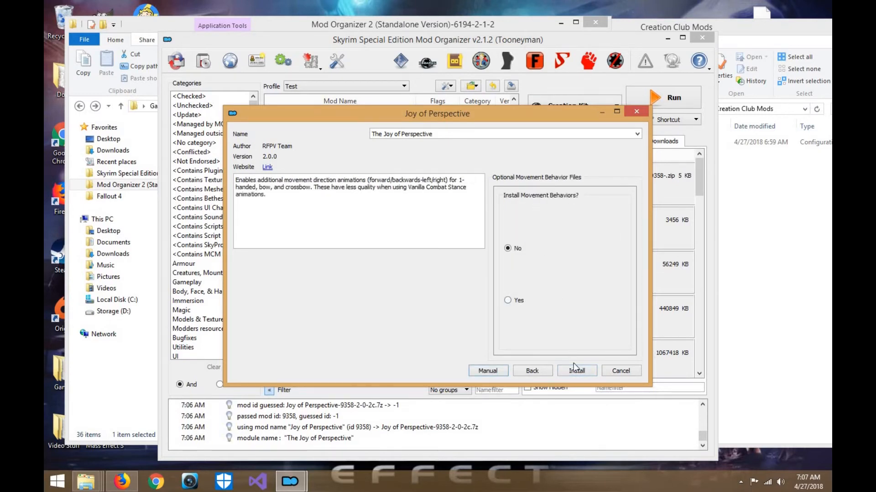
{"action": "left_click", "coordinate": [587, 369]}
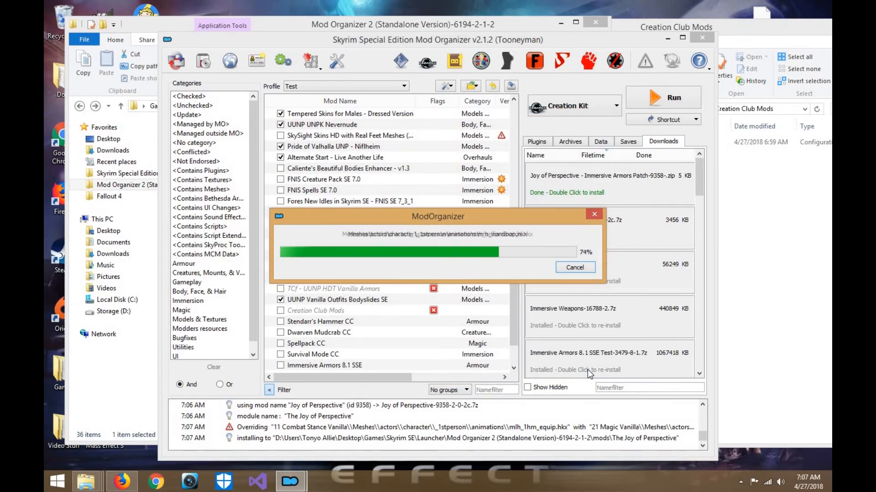
{"action": "double_click", "coordinate": [565, 198]}
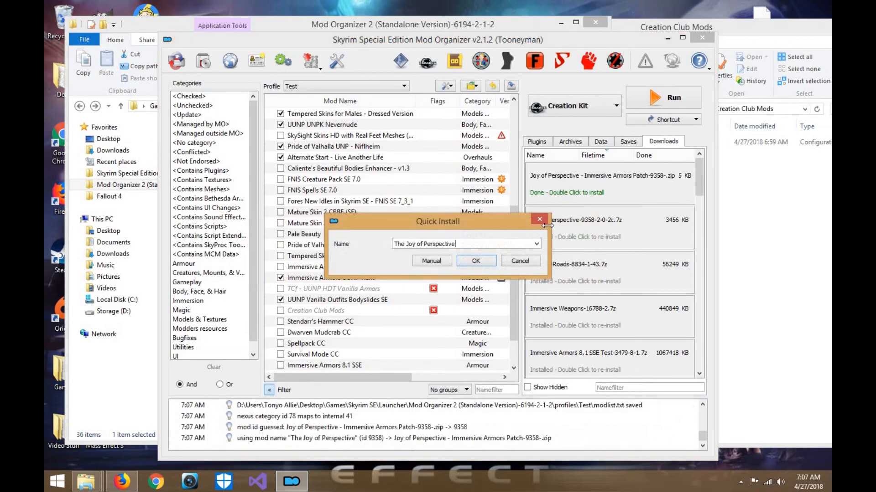
{"action": "left_click", "coordinate": [430, 261]}
{"action": "left_click", "coordinate": [506, 352]}
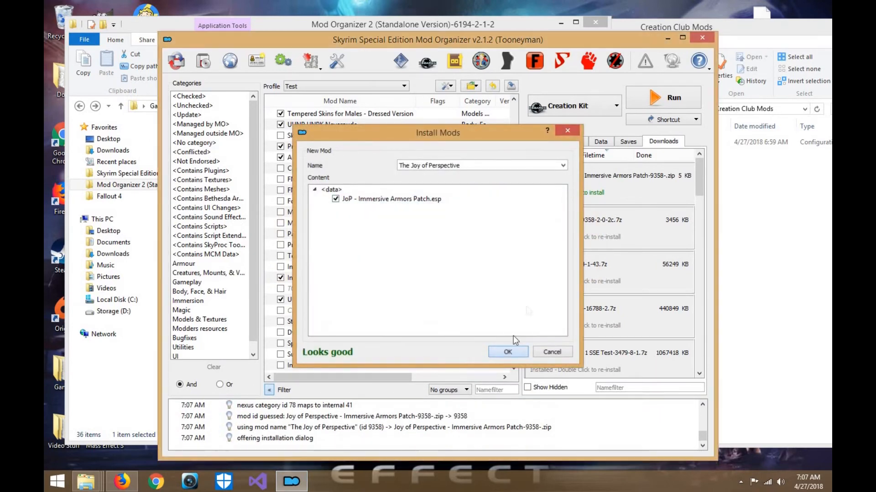
{"action": "left_click", "coordinate": [533, 285]}
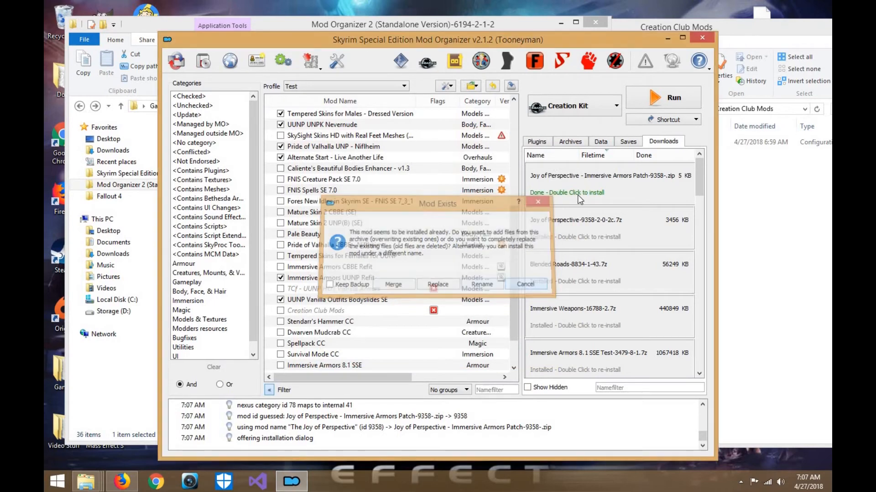
- Install the patch as a separate mod named Joy of Perspective - Immersive Armors Patch, and bring up the plugin list
{"action": "left_click", "coordinate": [536, 244]}
{"action": "left_click", "coordinate": [459, 264]}
{"action": "left_click", "coordinate": [466, 264]}
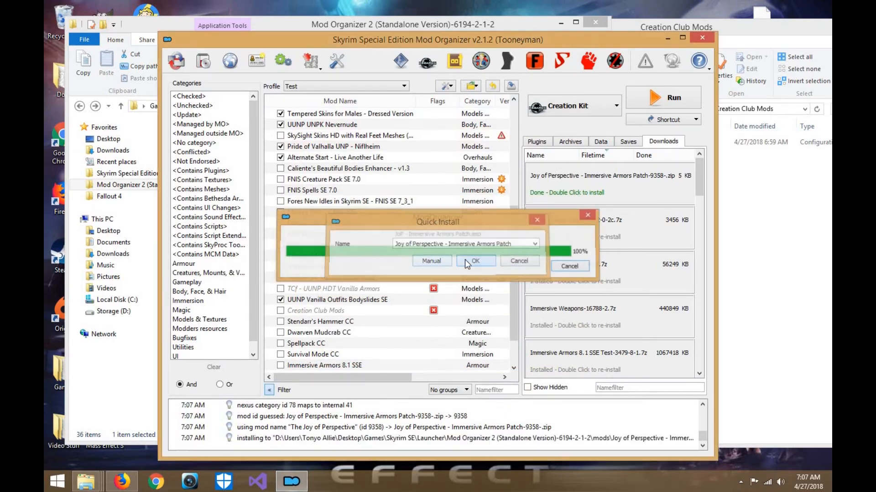
{"action": "left_click", "coordinate": [546, 143]}
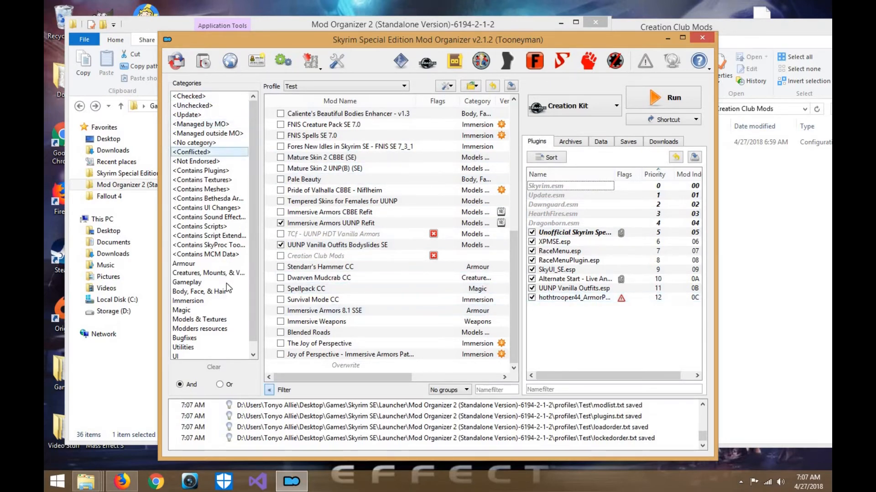
- Enable Immersive Armors 8.1 SSE from the Armour category, and list the checked mods in the maximised window with Immersive Armors 8.1 SSE selected
{"action": "left_click", "coordinate": [222, 264]}
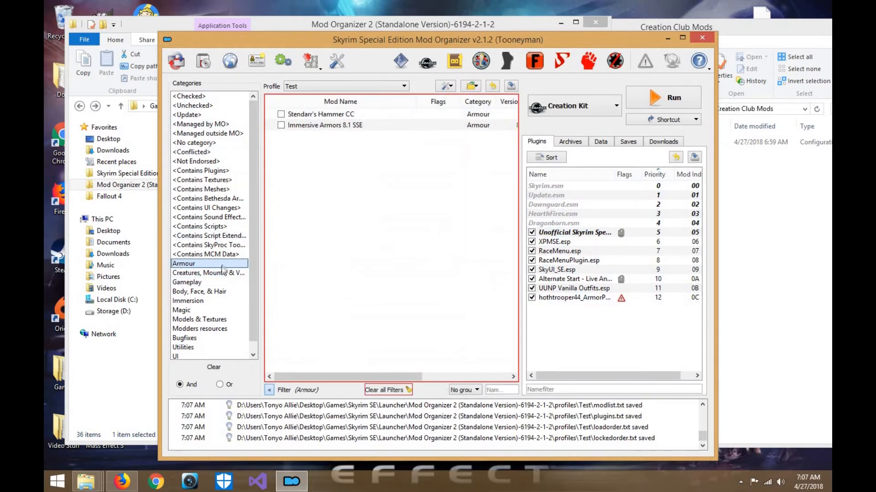
{"action": "left_click", "coordinate": [280, 126]}
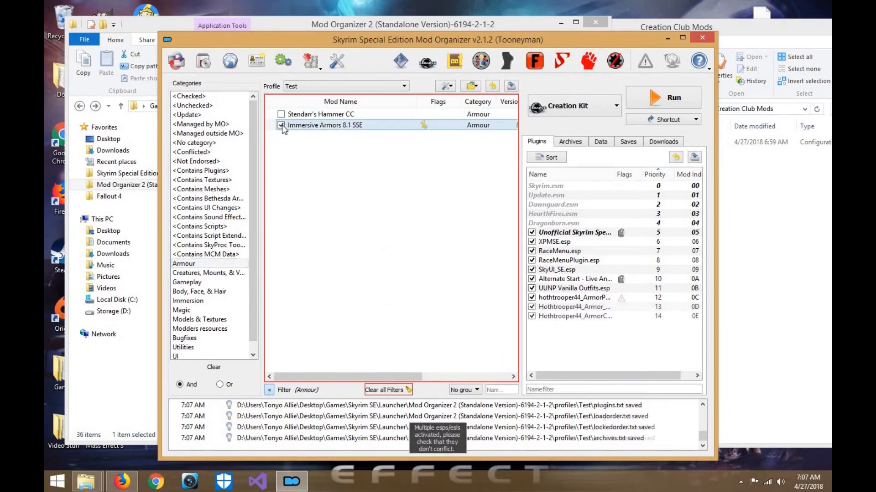
{"action": "left_click", "coordinate": [220, 97]}
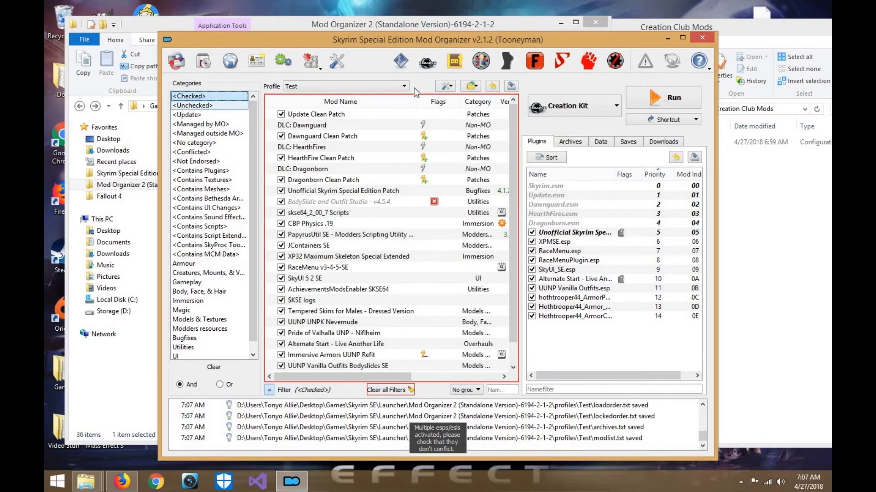
{"action": "left_click", "coordinate": [448, 86]}
{"action": "left_click", "coordinate": [460, 167]}
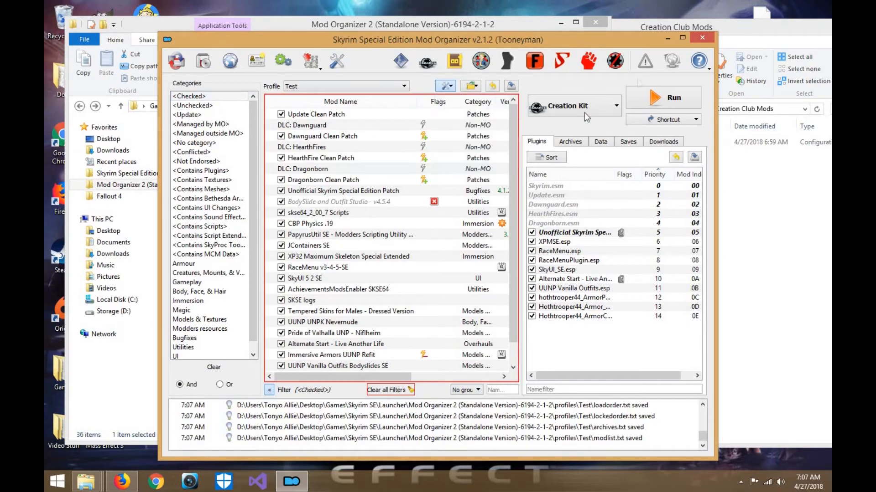
{"action": "left_click", "coordinate": [682, 38]}
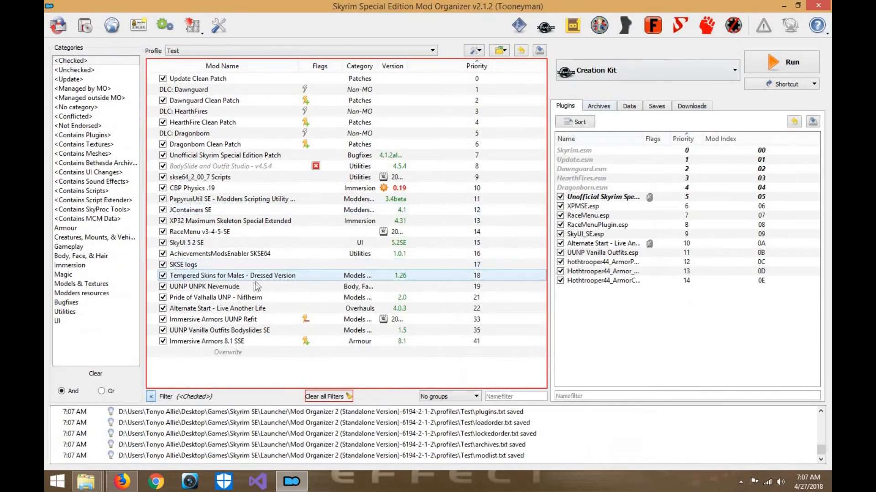
{"action": "left_click", "coordinate": [240, 340]}
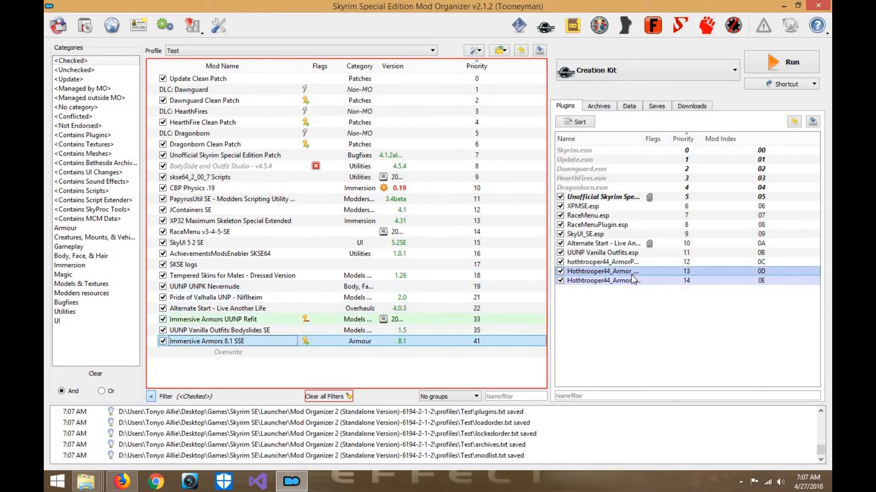
- Filter the mods by the Immersion category and enable The Joy of Perspective together with its Immersive Armors patch
{"action": "left_click", "coordinate": [113, 229]}
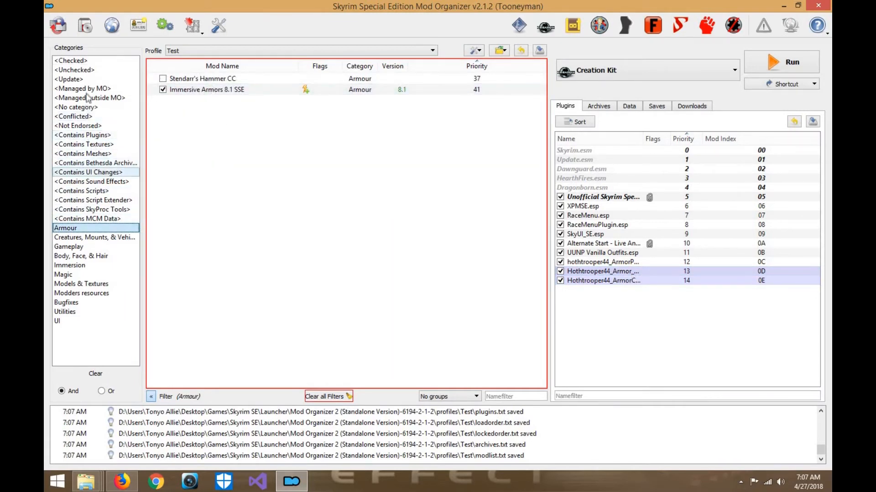
{"action": "left_click", "coordinate": [88, 255]}
{"action": "left_click", "coordinate": [89, 265]}
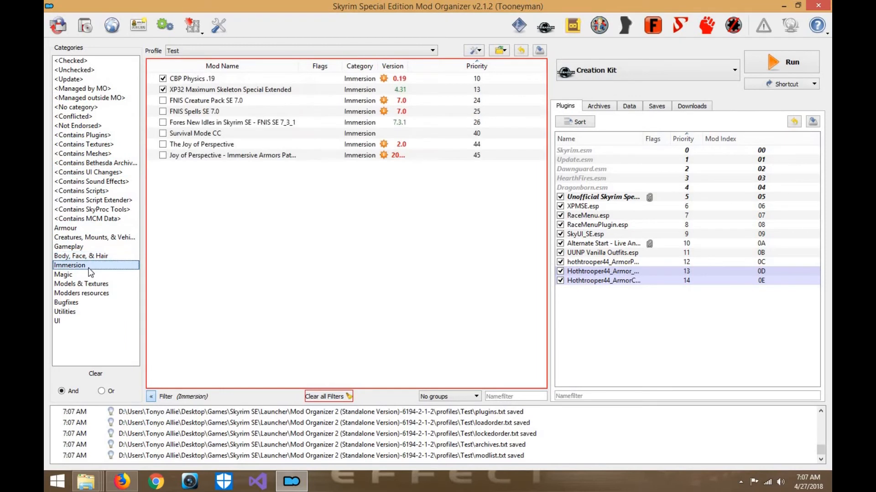
{"action": "left_click", "coordinate": [163, 145]}
{"action": "left_click", "coordinate": [163, 156]}
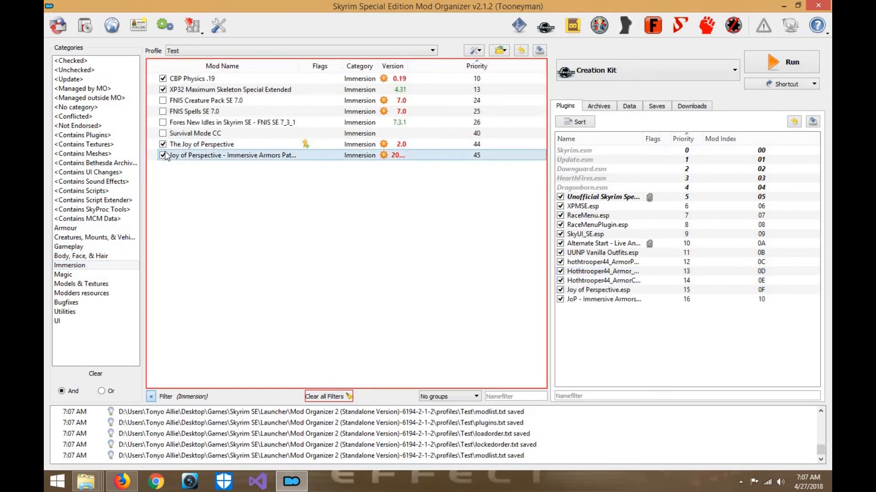
- Look through the mods under each category filter, from Models & Textures and Bugfixes to UI and Body, Face, & Hair
{"action": "left_click", "coordinate": [95, 285]}
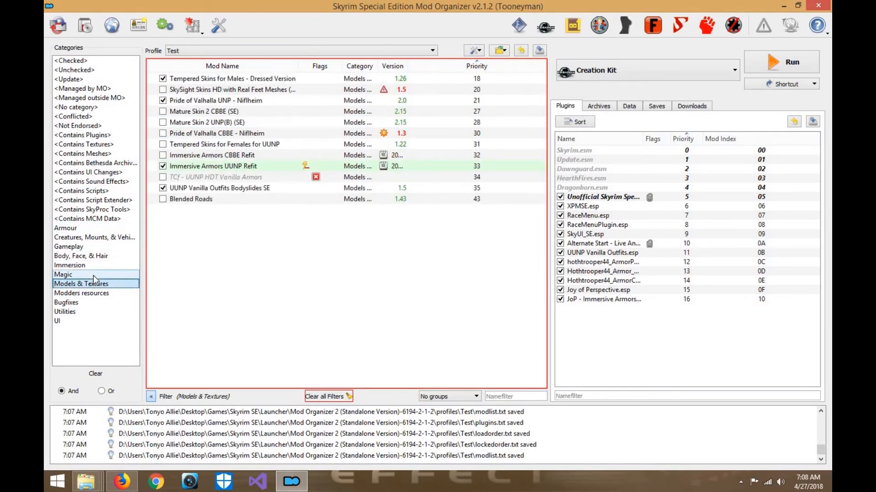
{"action": "left_click", "coordinate": [93, 276]}
{"action": "left_click", "coordinate": [99, 264]}
{"action": "left_click", "coordinate": [97, 284]}
{"action": "left_click", "coordinate": [95, 293]}
{"action": "left_click", "coordinate": [92, 302]}
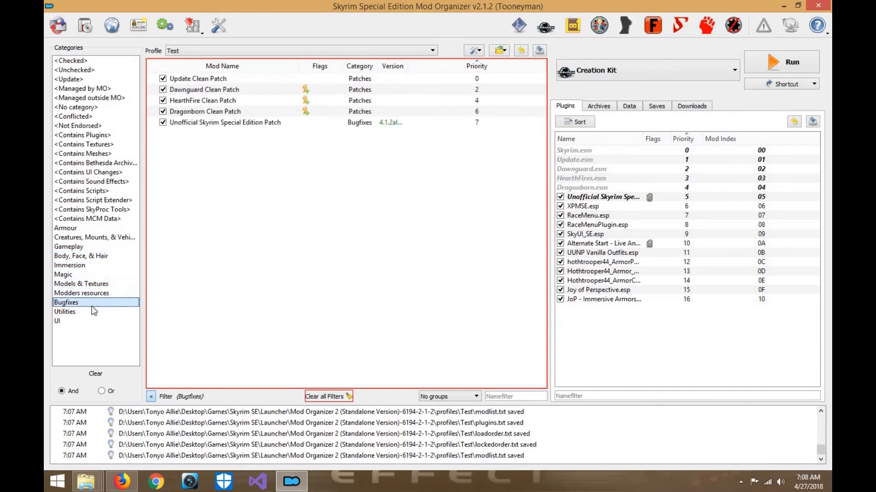
{"action": "left_click", "coordinate": [93, 313]}
{"action": "left_click", "coordinate": [92, 322]}
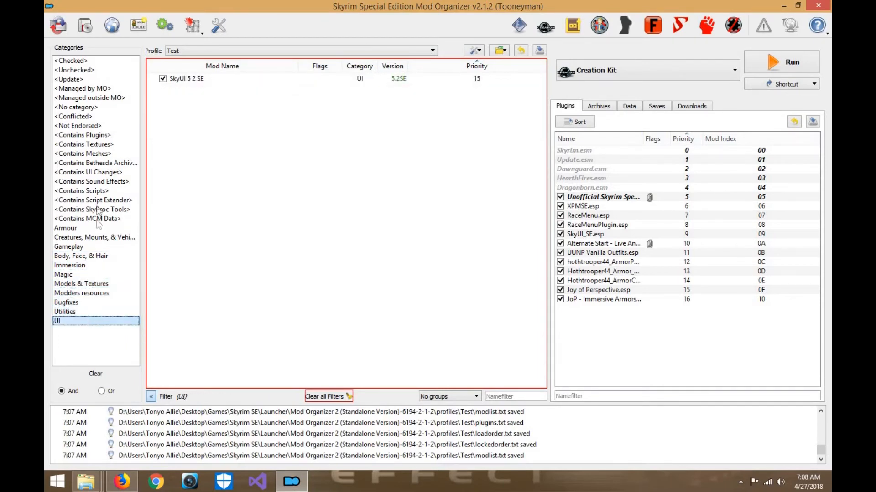
{"action": "left_click", "coordinate": [97, 219]}
{"action": "left_click", "coordinate": [97, 228]}
{"action": "left_click", "coordinate": [97, 237]}
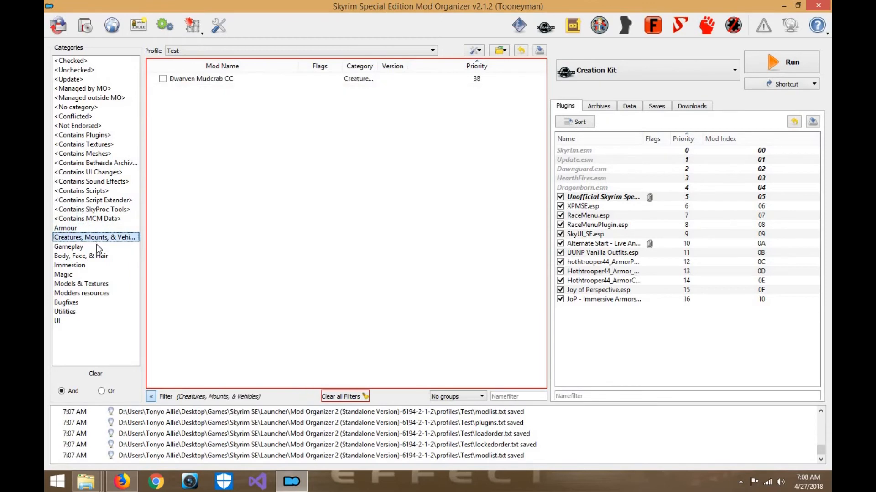
{"action": "left_click", "coordinate": [96, 246]}
{"action": "left_click", "coordinate": [101, 256]}
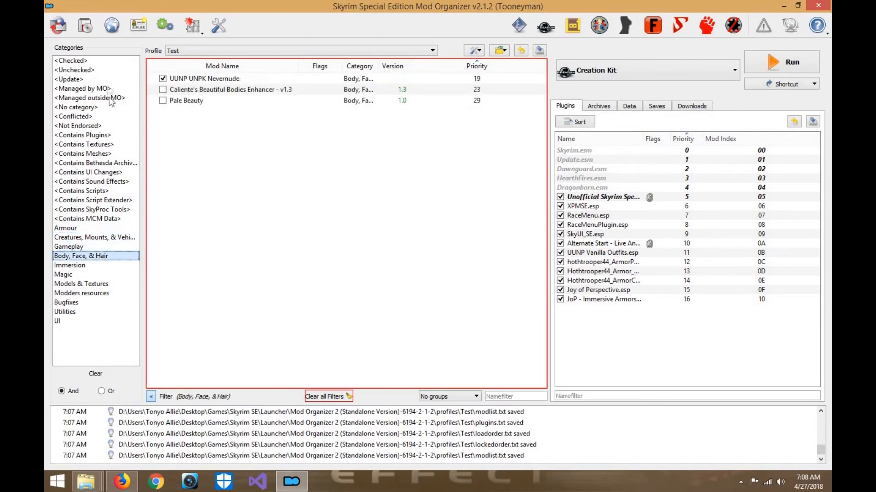
- List the unchecked mods and add the Armour category to Immersive Weapons, keeping its Weapons category
{"action": "left_click", "coordinate": [96, 70]}
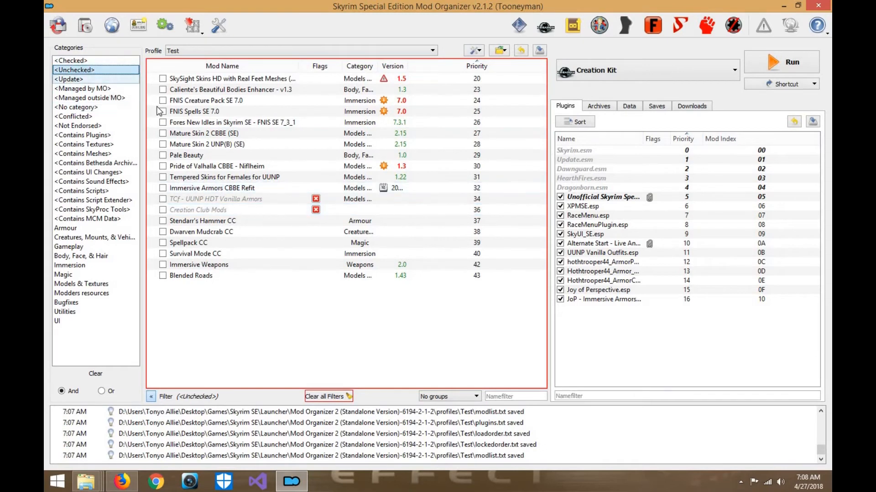
{"action": "right_click", "coordinate": [186, 267]}
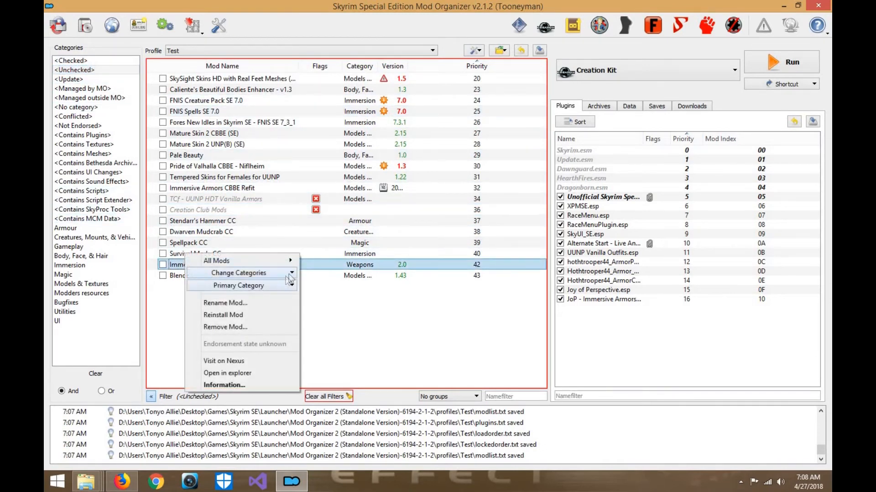
{"action": "left_click", "coordinate": [290, 273]}
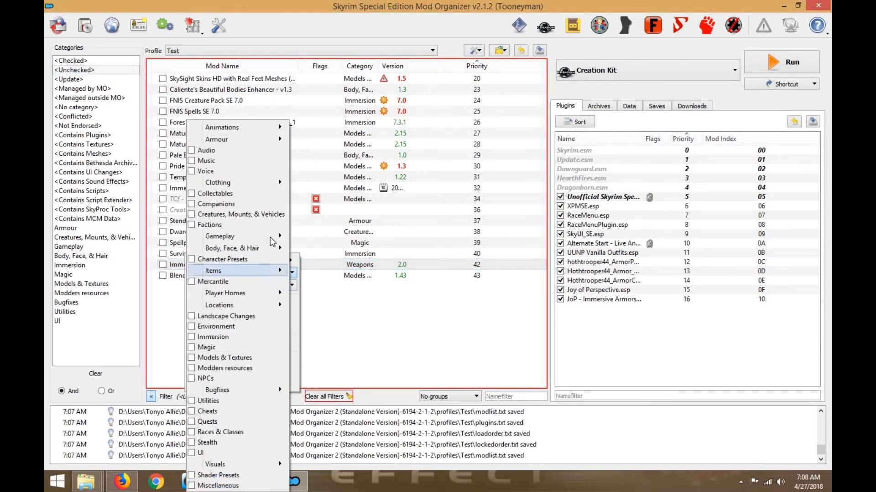
{"action": "mouse_move", "coordinate": [277, 248]}
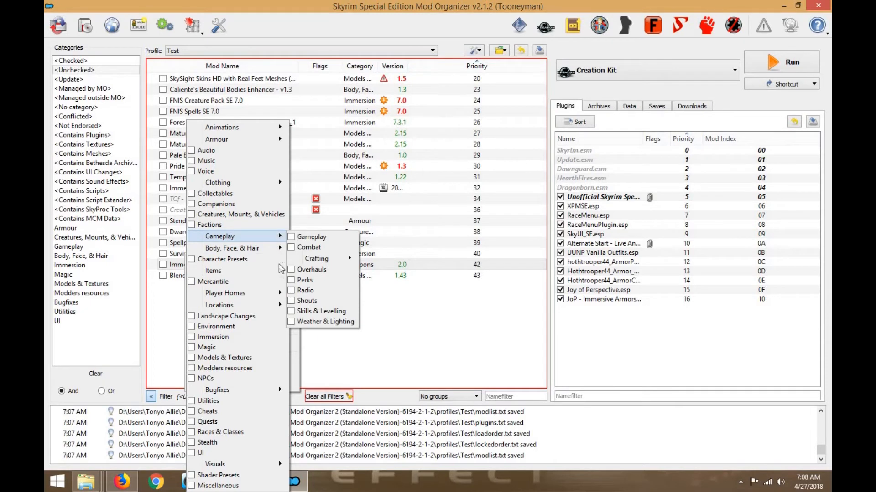
{"action": "mouse_move", "coordinate": [281, 273]}
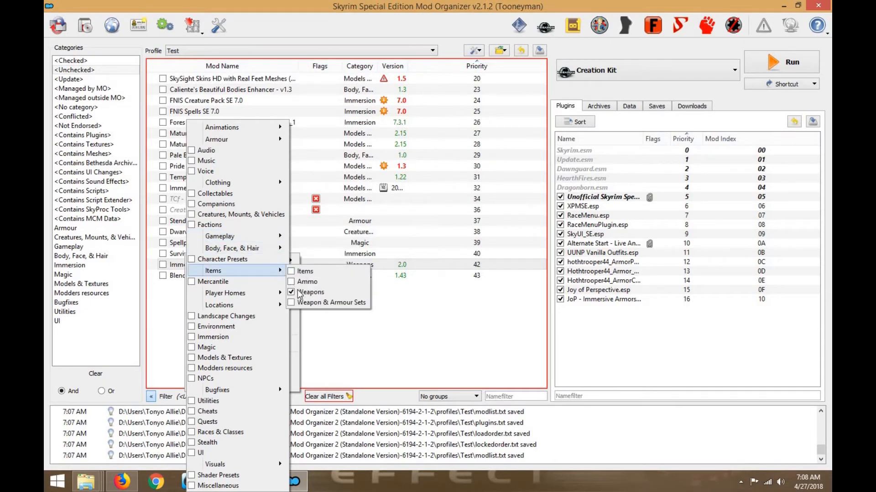
{"action": "mouse_move", "coordinate": [264, 139]}
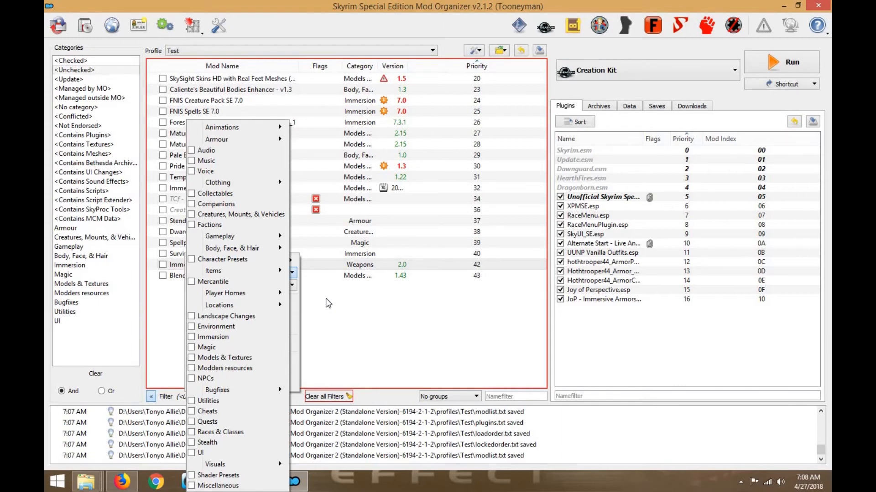
{"action": "key", "text": "Escape"}
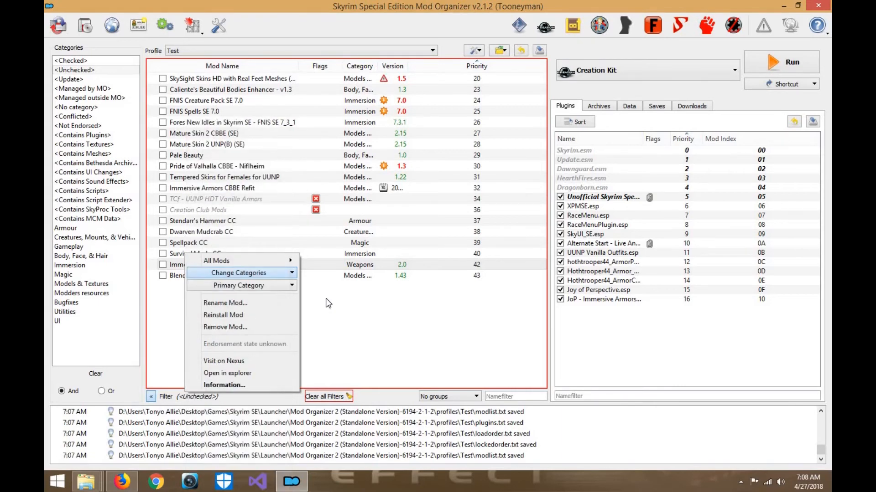
{"action": "key", "text": "Escape"}
- Enable Immersive Weapons from the Armour category, and list all checked mods
{"action": "left_click", "coordinate": [104, 276]}
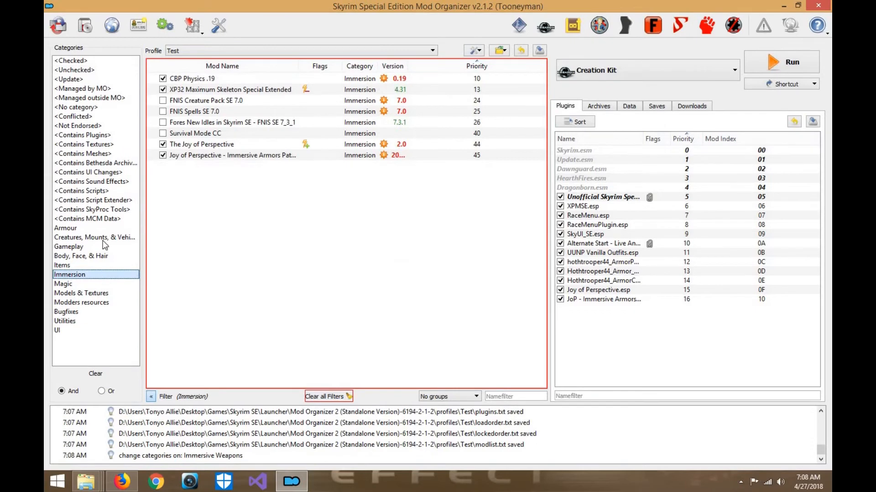
{"action": "left_click", "coordinate": [102, 228]}
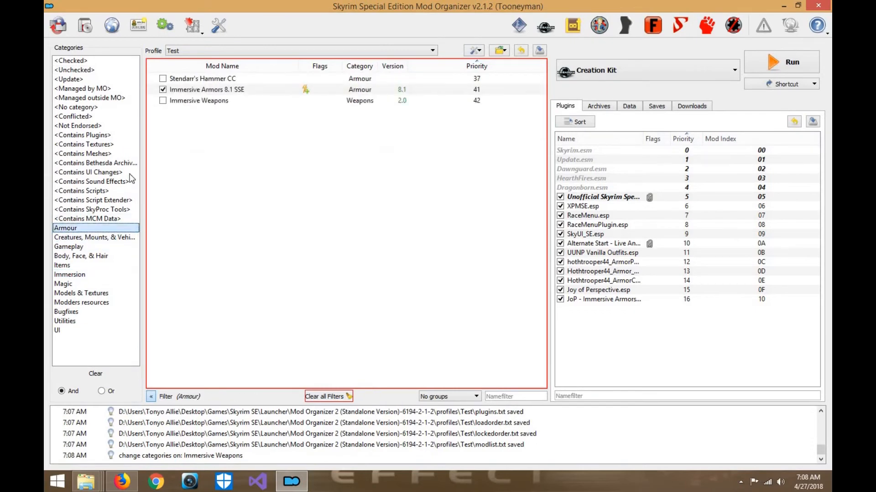
{"action": "left_click", "coordinate": [163, 100]}
{"action": "left_click", "coordinate": [103, 61]}
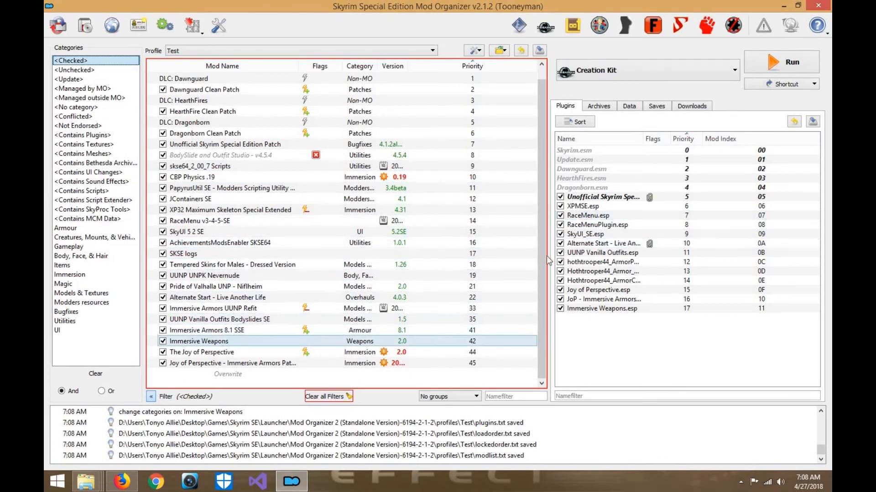
- Move Joy of Perspective.esp directly after the Unofficial Skyrim patch in the load order, and launch Creation Kit
{"action": "left_click_drag", "start_coordinate": [602, 290], "coordinate": [602, 203]}
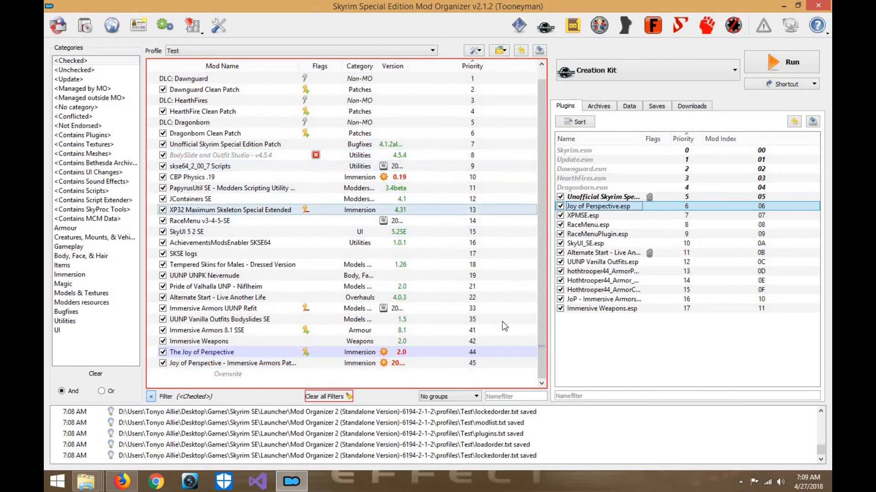
{"action": "left_click", "coordinate": [614, 301]}
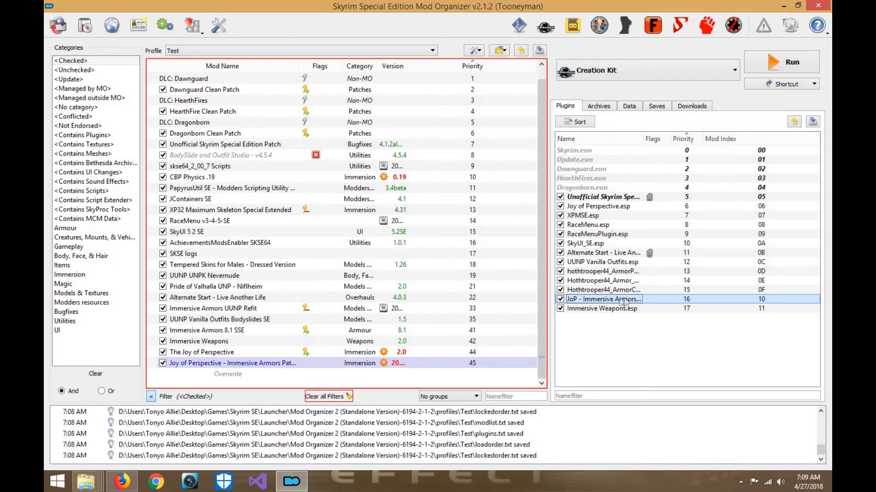
{"action": "left_click", "coordinate": [558, 31]}
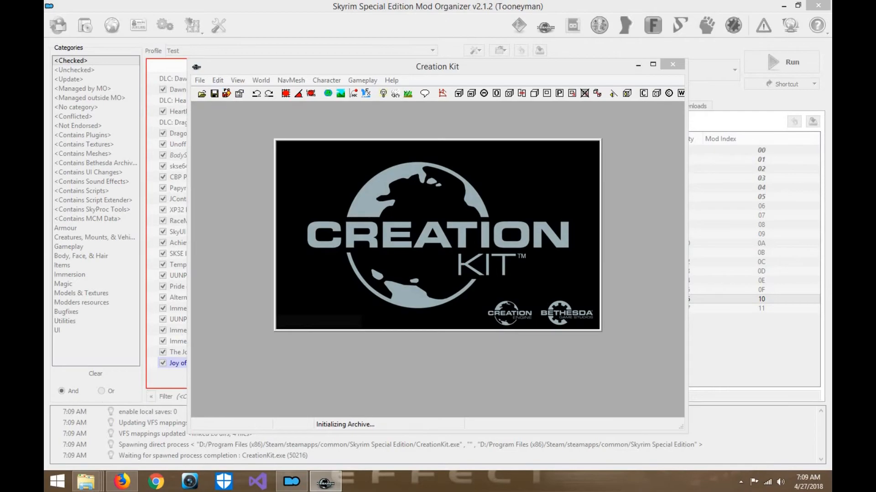
- Switch to Firefox, open the Skyrim Special Edition page on Nexus Mods, and browse the recently updated mods
{"action": "left_click", "coordinate": [122, 484]}
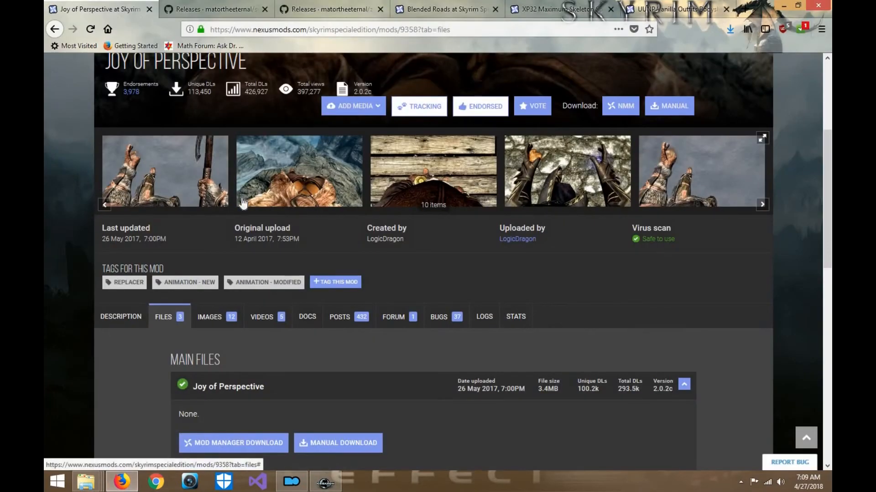
{"action": "scroll", "coordinate": [173, 130], "scroll_direction": "up", "scroll_amount": 5}
{"action": "mouse_move", "coordinate": [153, 110]}
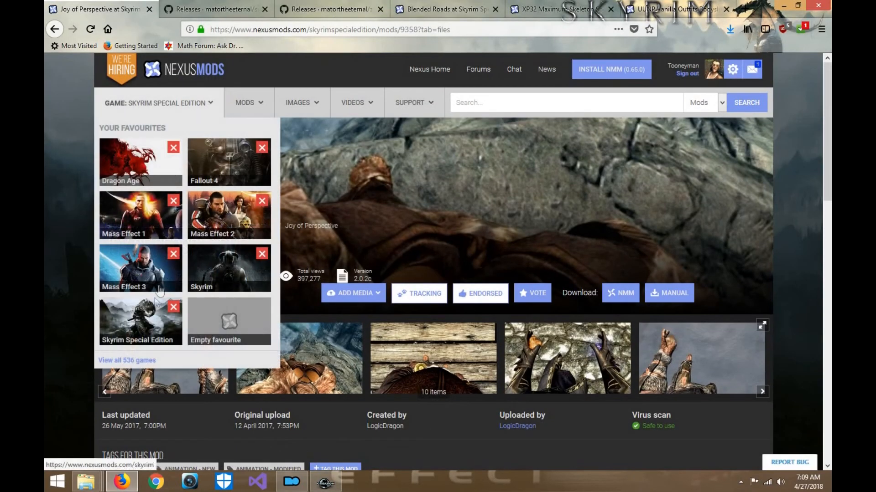
{"action": "left_click", "coordinate": [151, 321]}
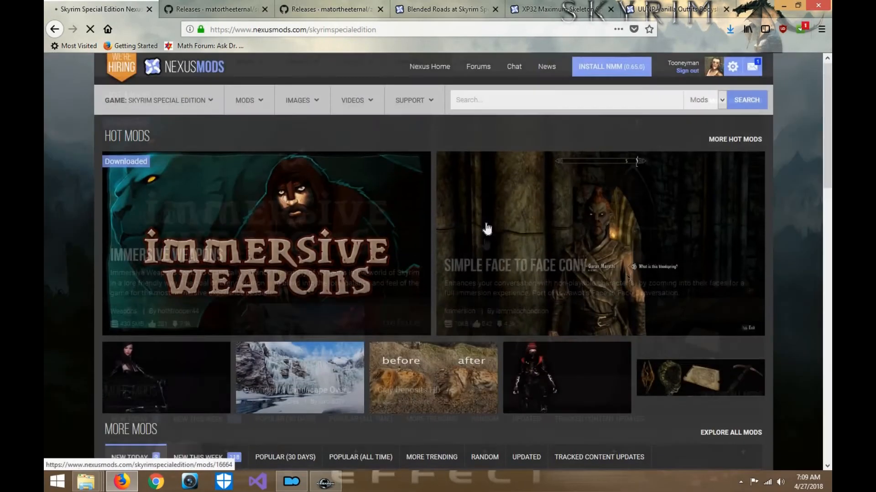
{"action": "scroll", "coordinate": [511, 279], "scroll_direction": "down", "scroll_amount": 4}
{"action": "left_click", "coordinate": [522, 276]}
{"action": "scroll", "coordinate": [259, 245], "scroll_direction": "down", "scroll_amount": 5}
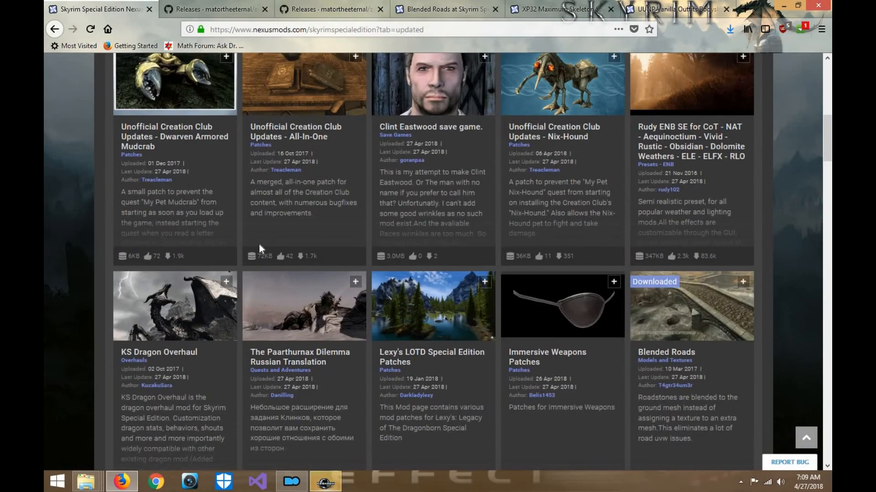
{"action": "scroll", "coordinate": [453, 208], "scroll_direction": "up", "scroll_amount": 3}
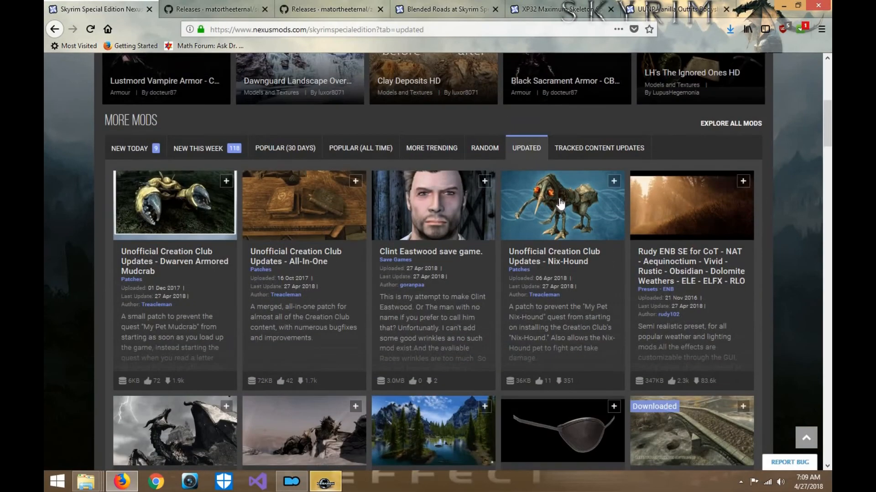
- Open the Unofficial Creation Club Updates - Dwarven Armored Mudcrab mod and download its version 1.1.1 main file through the mod manager using NXM Link Proxy
{"action": "left_click", "coordinate": [166, 206]}
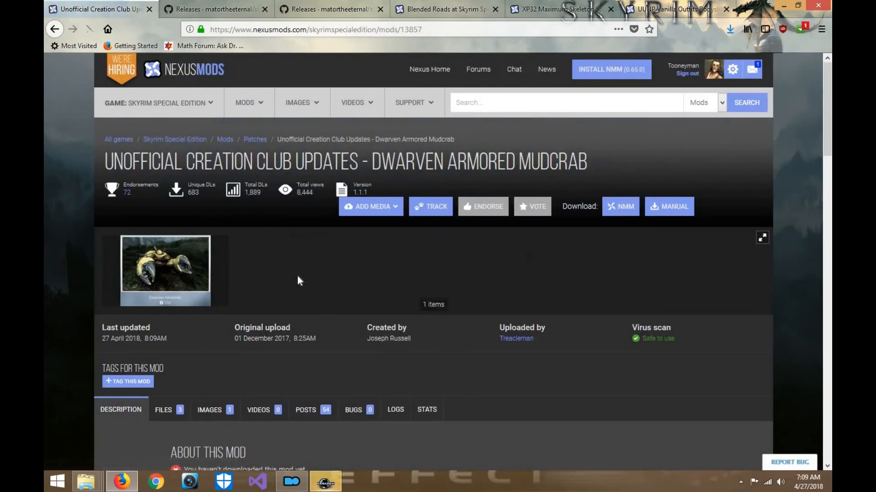
{"action": "scroll", "coordinate": [297, 275], "scroll_direction": "down", "scroll_amount": 5}
{"action": "left_click", "coordinate": [165, 287]}
{"action": "scroll", "coordinate": [341, 256], "scroll_direction": "down", "scroll_amount": 5}
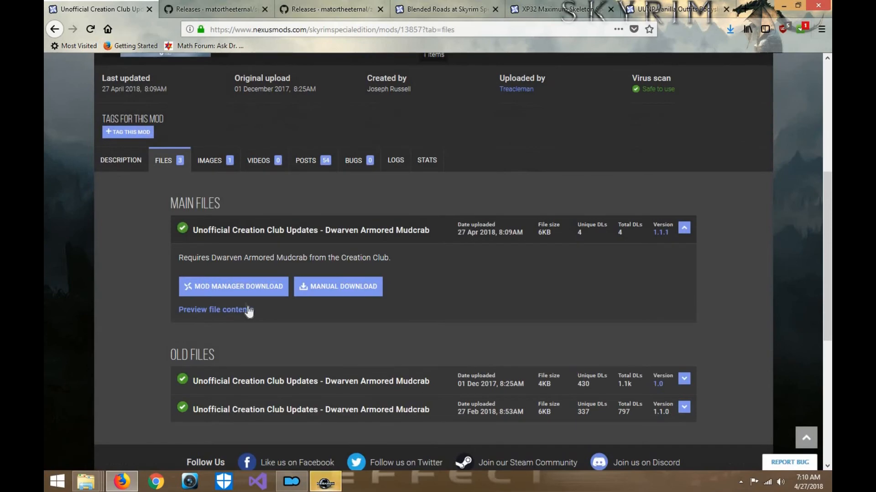
{"action": "left_click", "coordinate": [250, 291]}
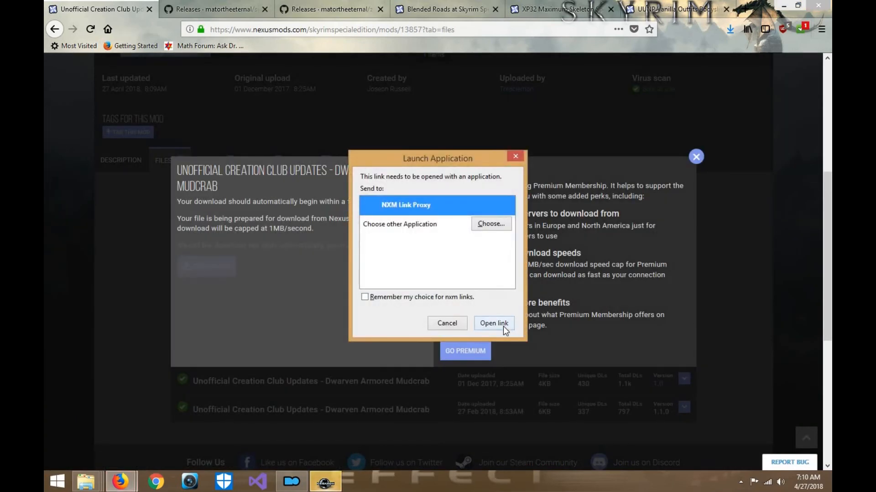
{"action": "left_click", "coordinate": [503, 325]}
{"action": "left_click", "coordinate": [696, 156]}
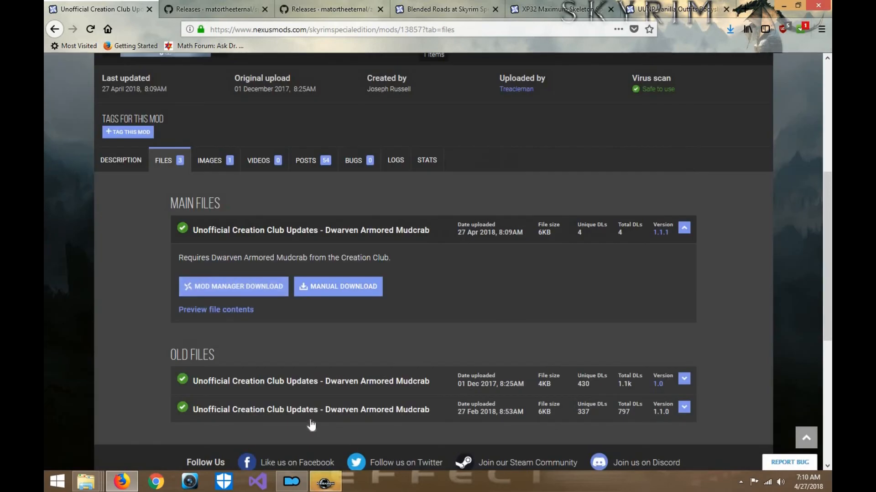
- Switch to Creation Kit, open the data file list and check the details of UUNP Vanilla Outfits.esp, leaving it unselected
{"action": "left_click", "coordinate": [327, 482]}
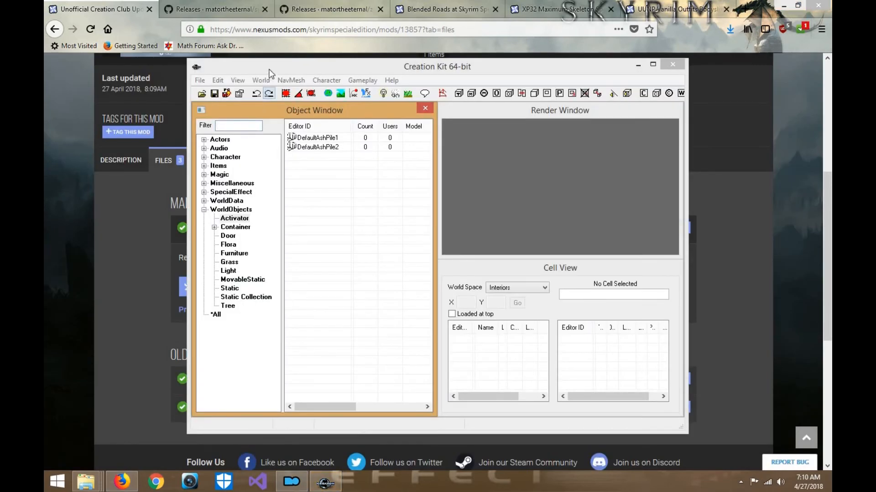
{"action": "left_click", "coordinate": [200, 80]}
{"action": "left_click", "coordinate": [219, 90]}
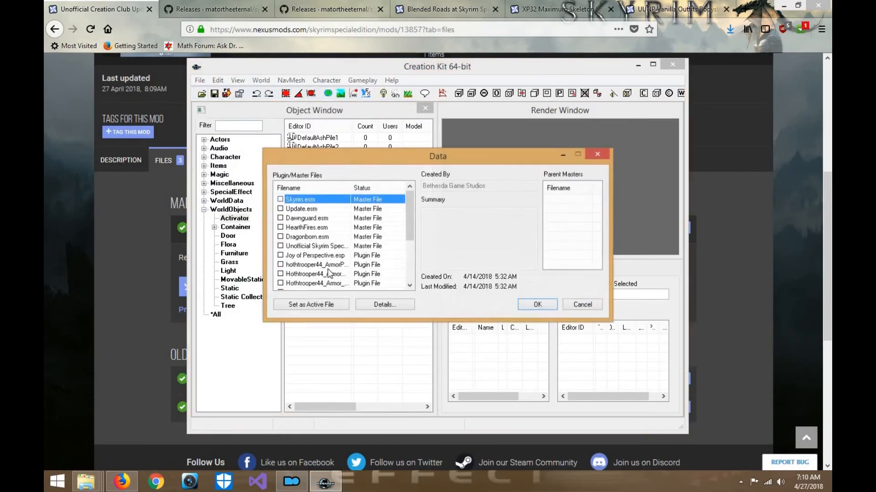
{"action": "scroll", "coordinate": [329, 273], "scroll_direction": "down", "scroll_amount": 3}
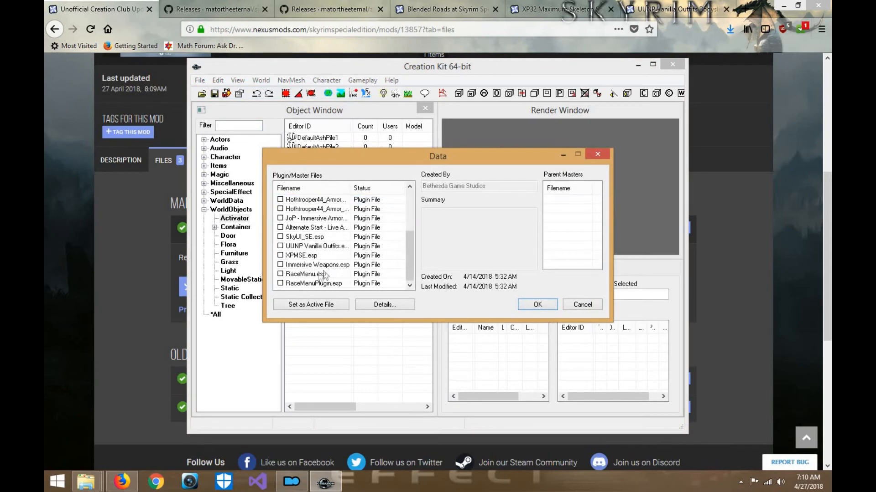
{"action": "left_click", "coordinate": [278, 250]}
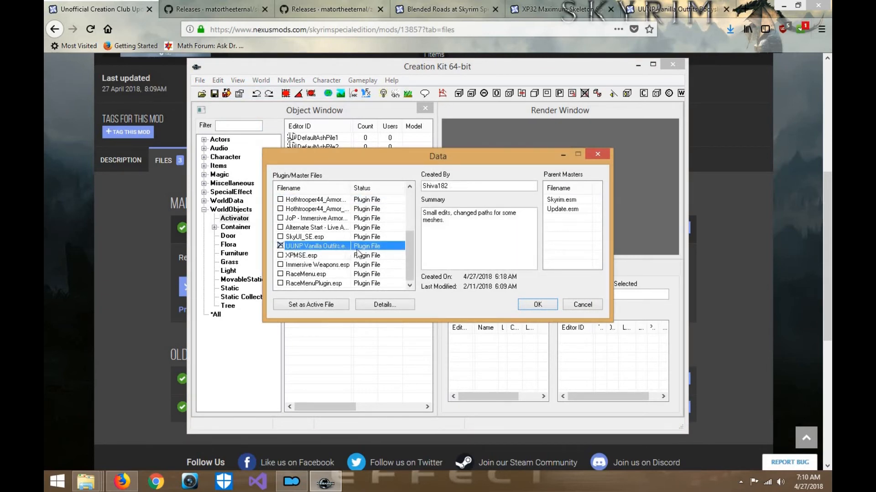
{"action": "mouse_move", "coordinate": [352, 188]}
{"action": "left_mouse_down"}
{"action": "mouse_move", "coordinate": [371, 188]}
{"action": "mouse_move", "coordinate": [356, 188]}
{"action": "left_mouse_up"}
{"action": "left_click", "coordinate": [280, 246]}
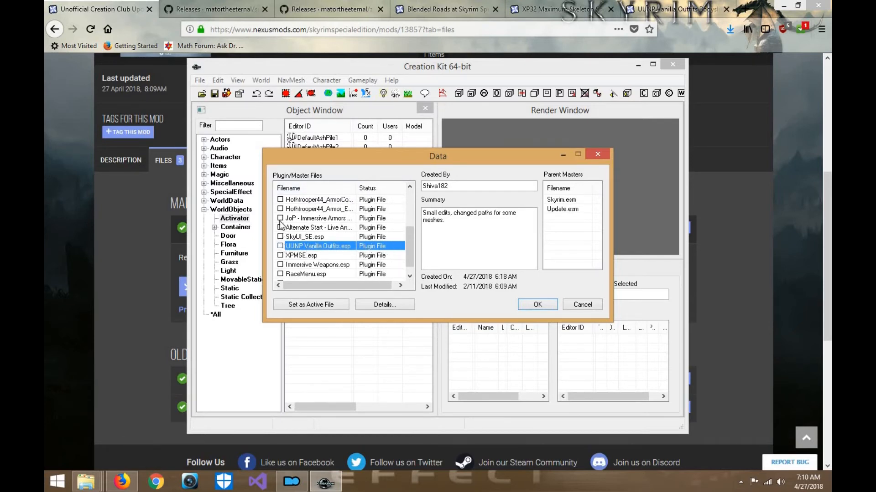
- Examine the author, summary and parent masters of the plugins from RaceMenuPlugin.esp up to JoP - Immersive Armors Patch.esp
{"action": "scroll", "coordinate": [308, 230], "scroll_direction": "up", "scroll_amount": 3}
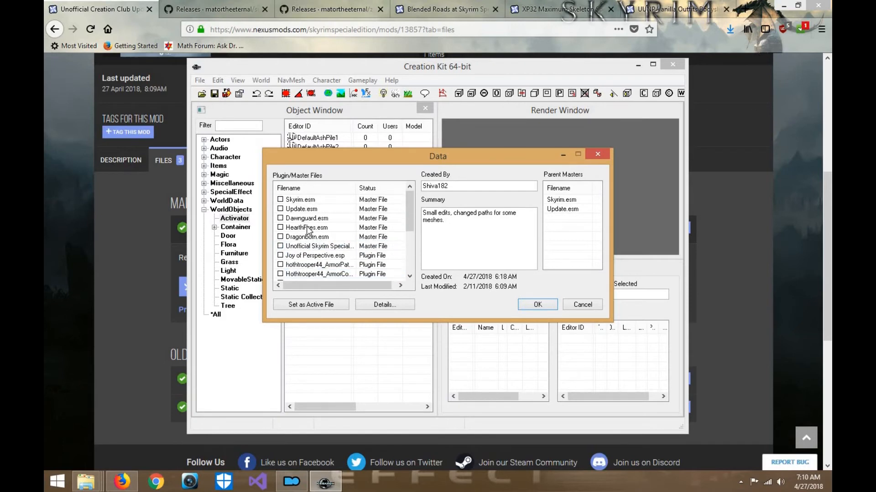
{"action": "scroll", "coordinate": [307, 231], "scroll_direction": "down", "scroll_amount": 3}
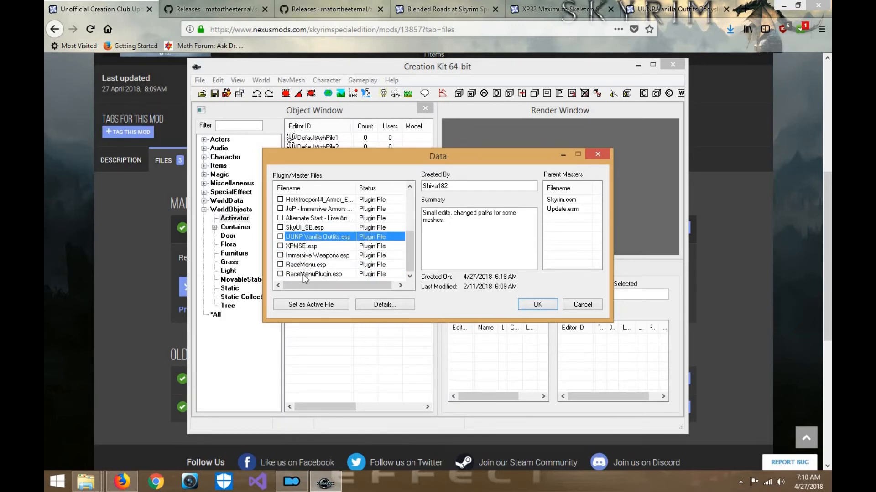
{"action": "left_click", "coordinate": [305, 275]}
{"action": "left_click", "coordinate": [307, 263]}
{"action": "left_click", "coordinate": [307, 247]}
{"action": "left_click", "coordinate": [308, 238]}
{"action": "left_click", "coordinate": [308, 228]}
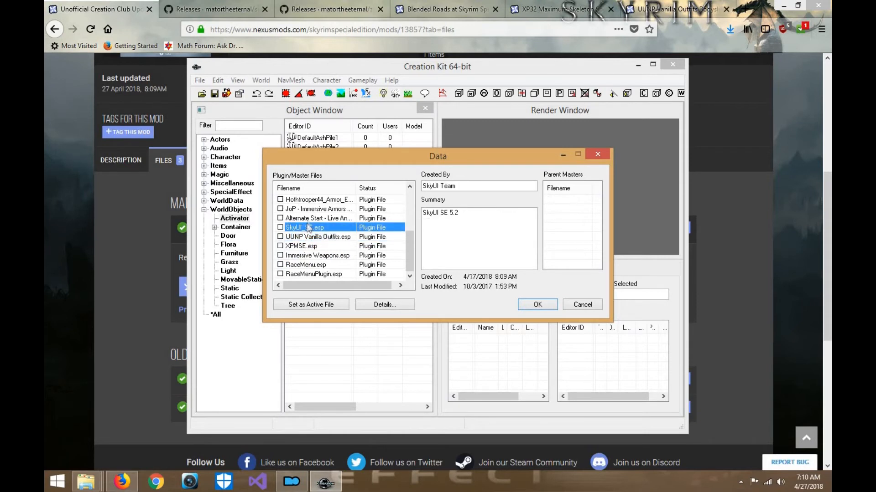
{"action": "left_click", "coordinate": [309, 218]}
{"action": "left_click", "coordinate": [310, 210]}
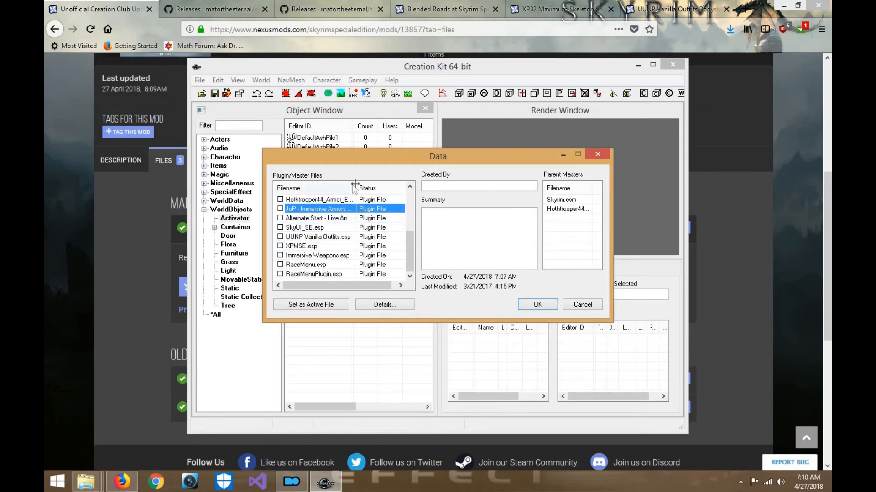
- Widen the filename column and examine the details of the remaining plugins up to Joy of Perspective.esp
{"action": "left_click_drag", "start_coordinate": [356, 187], "coordinate": [385, 186]}
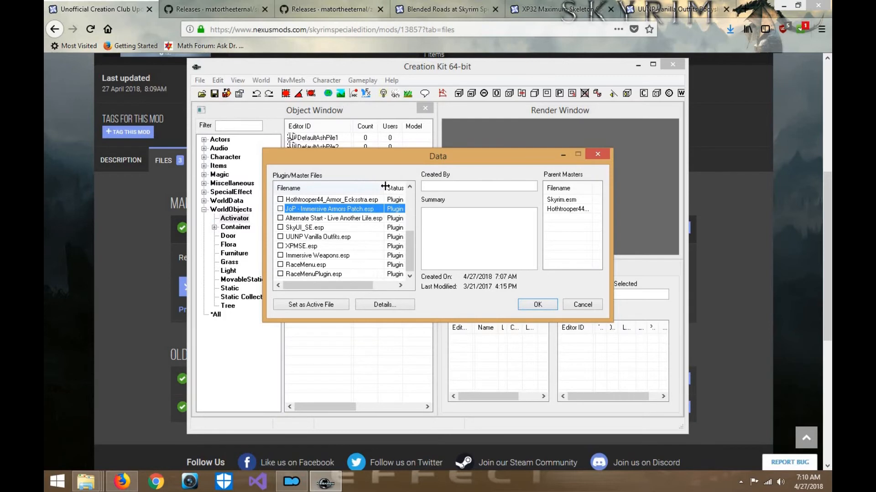
{"action": "double_click", "coordinate": [411, 188]}
{"action": "left_click", "coordinate": [410, 187]}
{"action": "left_click", "coordinate": [384, 228]}
{"action": "left_click", "coordinate": [368, 209]}
{"action": "left_click", "coordinate": [370, 200]}
{"action": "left_click", "coordinate": [410, 187]}
{"action": "double_click", "coordinate": [410, 187]}
{"action": "triple_click", "coordinate": [409, 187]}
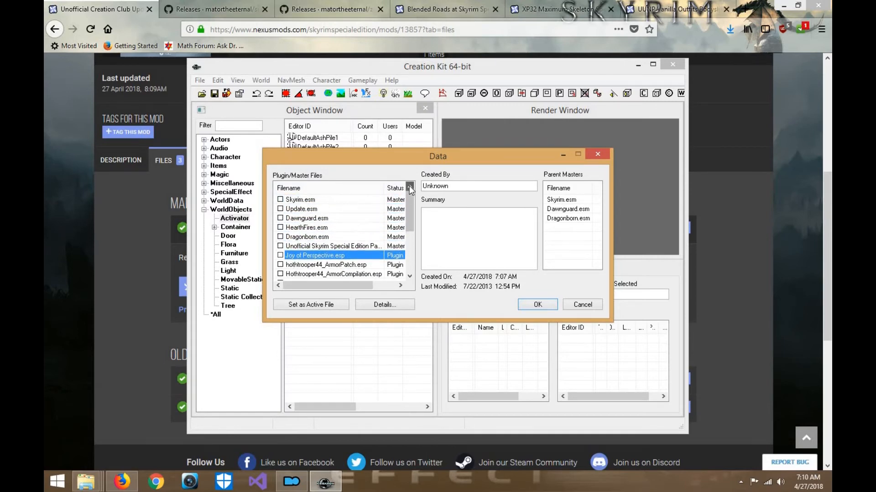
- Cancel the data file selection, minimise Creation Kit and unlock Mod Organizer while Creation Kit is running
{"action": "left_click", "coordinate": [293, 483]}
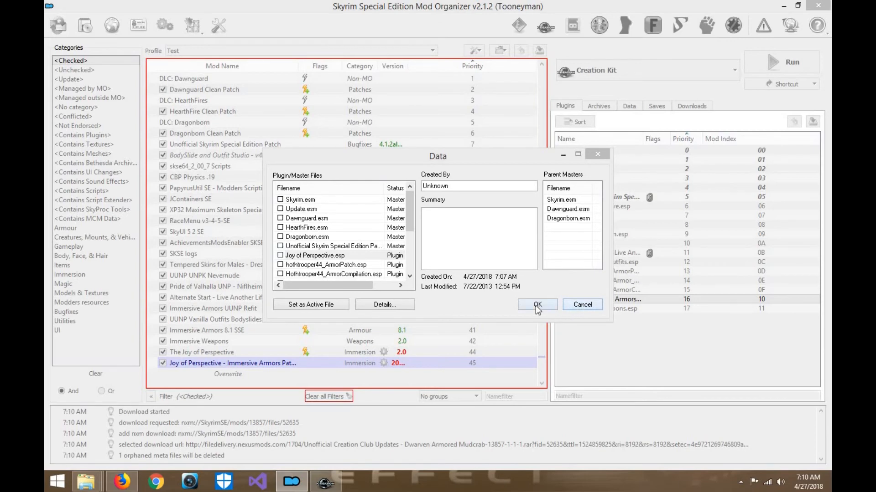
{"action": "left_click", "coordinate": [583, 305]}
{"action": "left_click", "coordinate": [638, 65]}
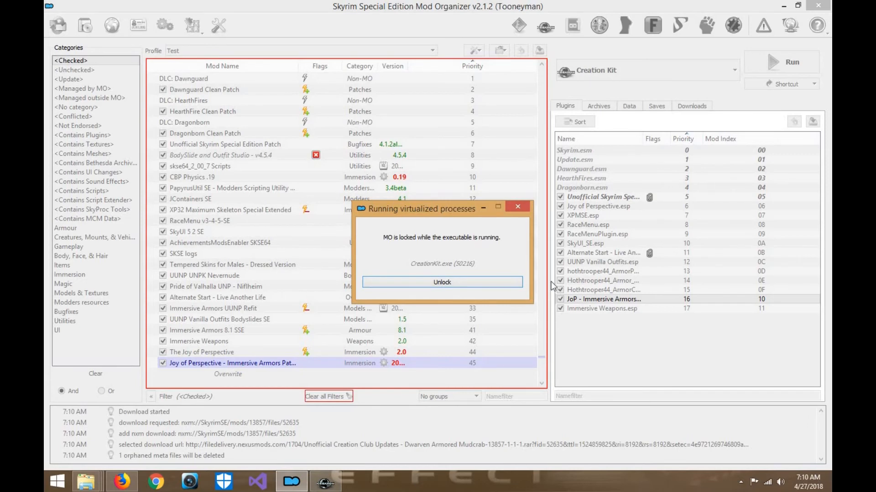
{"action": "key", "text": "Return"}
- Widen the plugin name column and check which mods the Immersive Weapons, UUNP Vanilla Outfits, JoP patch and hothtrooper44_ArmorPatch plugins come from
{"action": "left_click", "coordinate": [602, 308]}
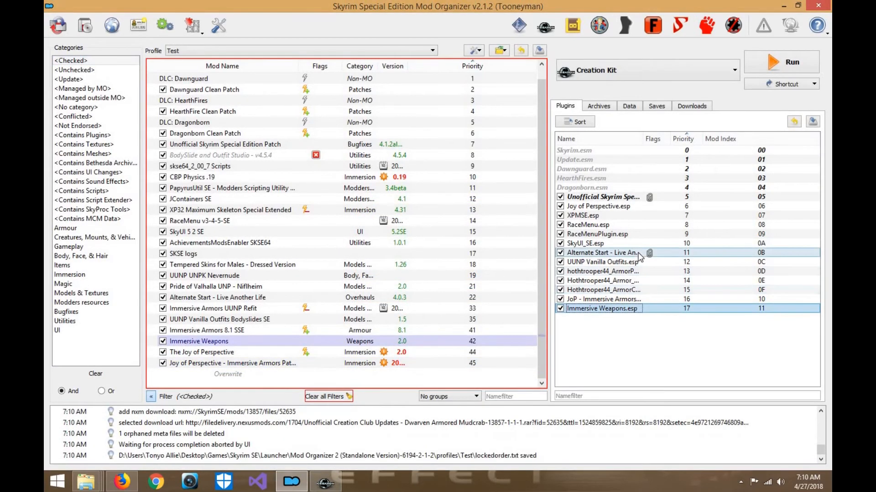
{"action": "left_click", "coordinate": [637, 262]}
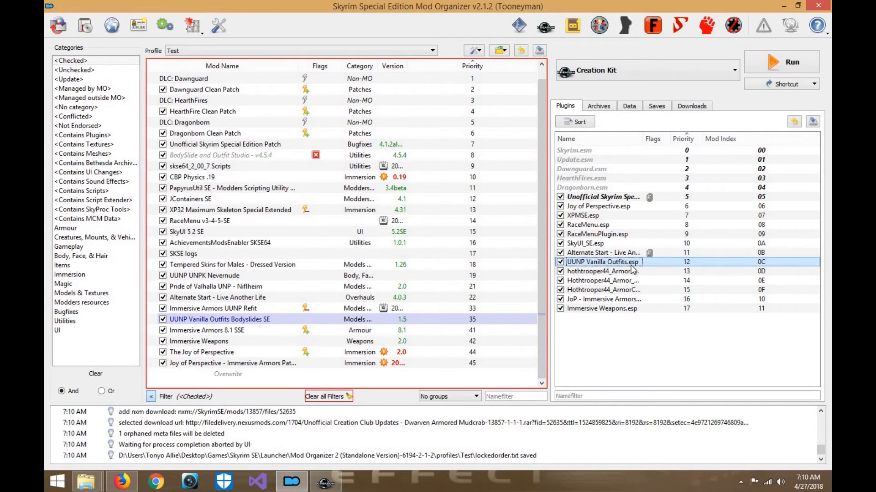
{"action": "left_click", "coordinate": [631, 299]}
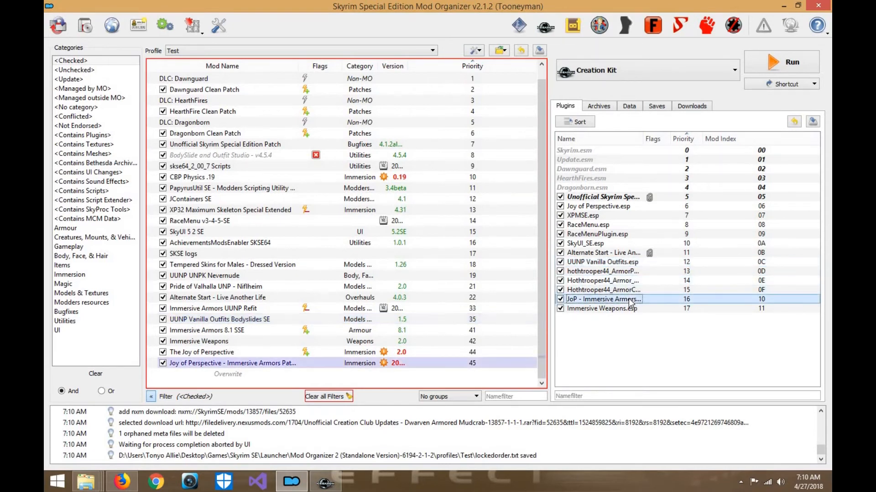
{"action": "left_click_drag", "start_coordinate": [642, 138], "coordinate": [684, 138]}
{"action": "left_click", "coordinate": [638, 261]}
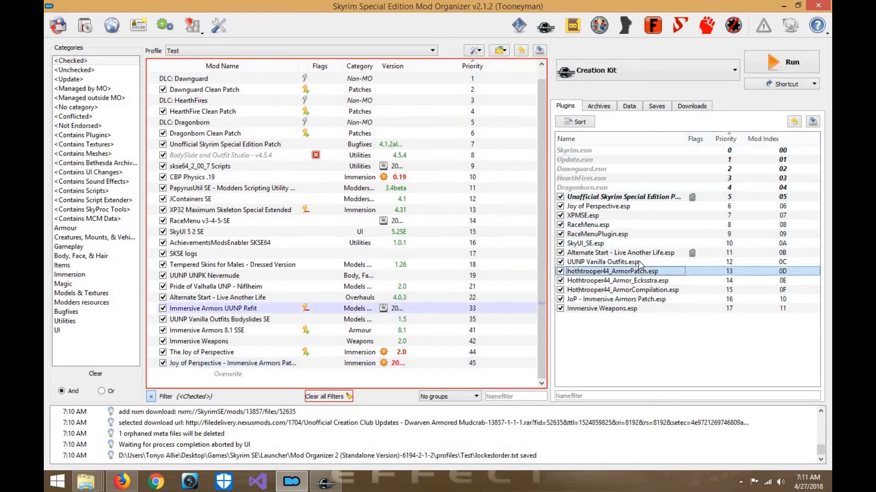
{"action": "left_click", "coordinate": [289, 321]}
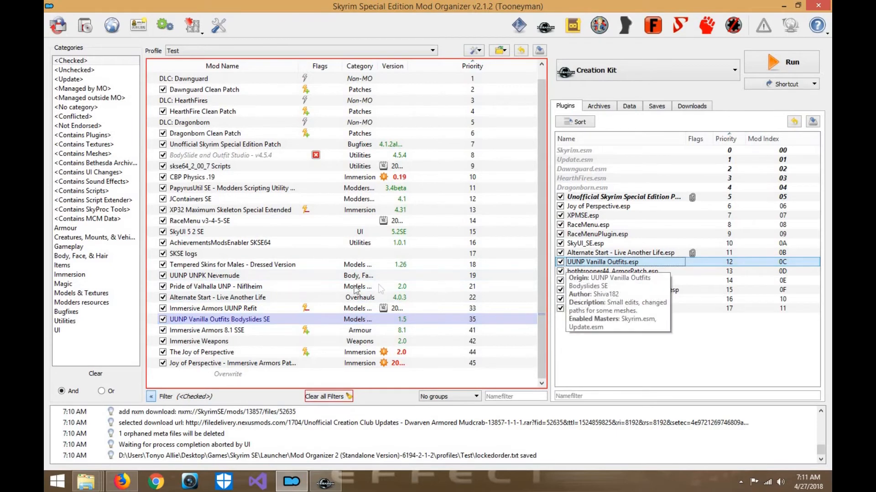
{"action": "left_click", "coordinate": [279, 310]}
{"action": "left_click", "coordinate": [594, 272]}
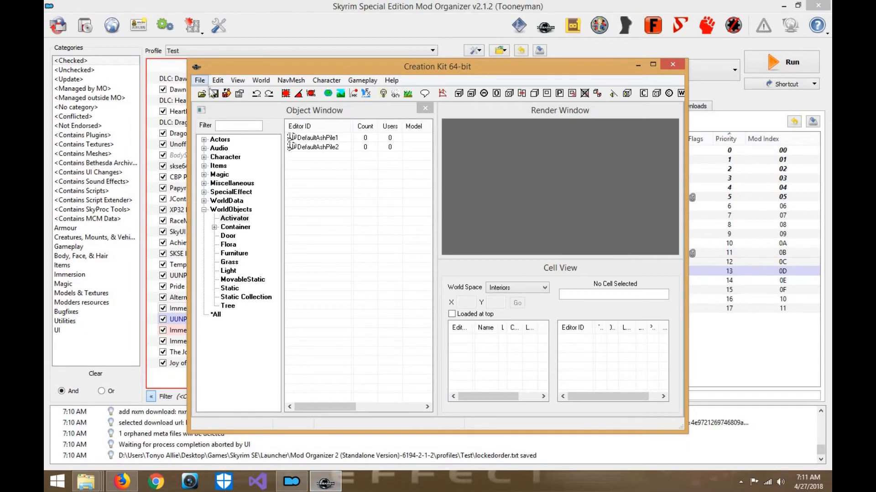
- In Creation Kit, select hothtrooper44_ArmorPatch.esp, set it as the active file and load it
{"action": "left_click", "coordinate": [200, 81]}
{"action": "left_click", "coordinate": [212, 92]}
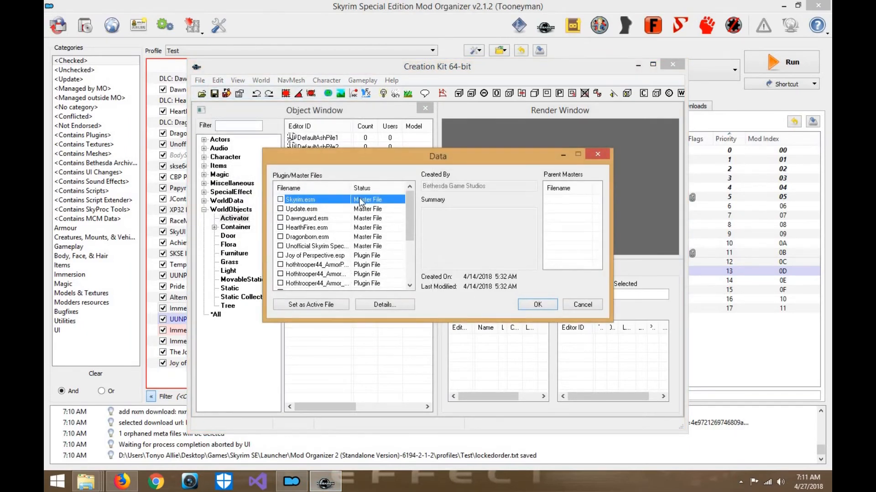
{"action": "left_click_drag", "start_coordinate": [350, 188], "coordinate": [393, 188]}
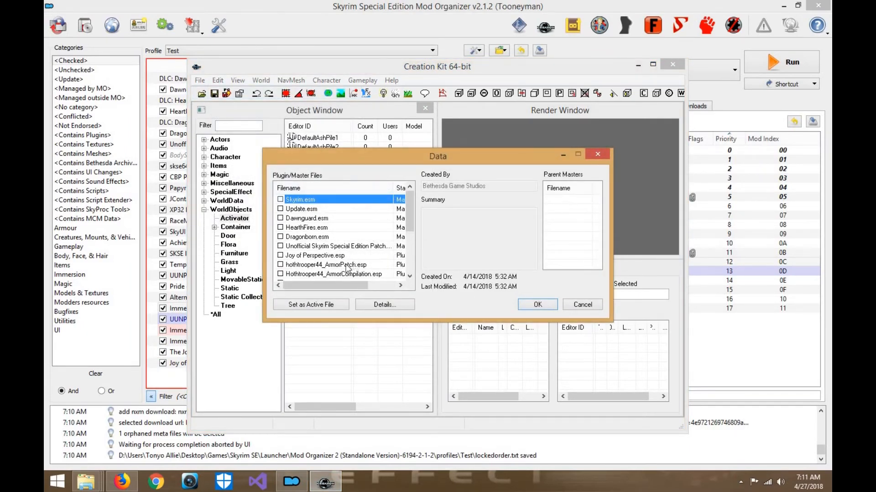
{"action": "left_click", "coordinate": [351, 266]}
{"action": "left_click", "coordinate": [280, 264]}
{"action": "left_click", "coordinate": [304, 306]}
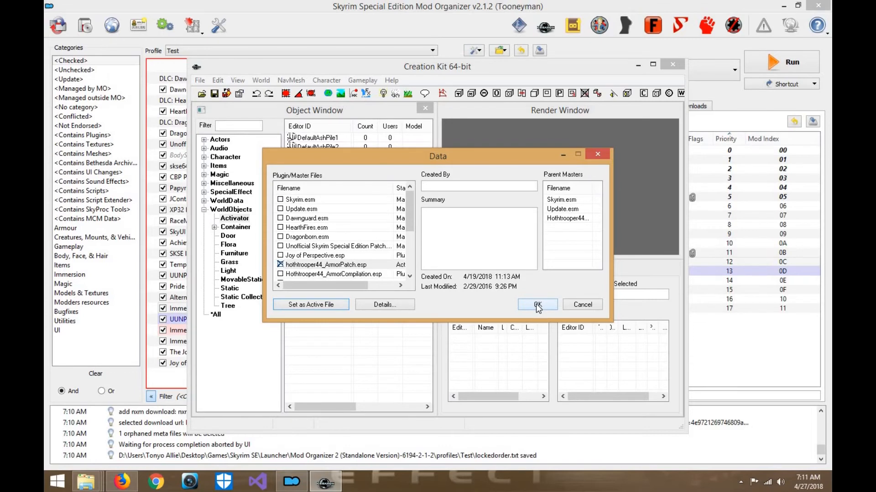
{"action": "left_click", "coordinate": [537, 304]}
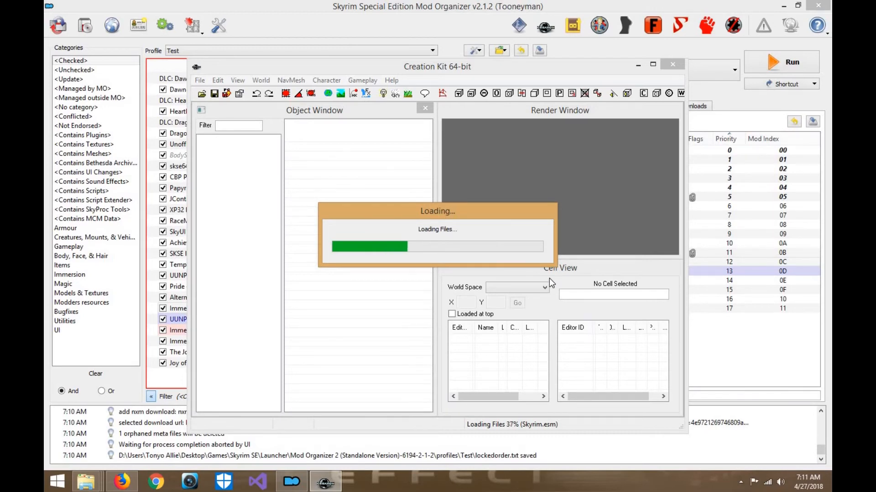
- Switch to Firefox and start tracking the Dwarven Armored Mudcrab patch on Nexus Mods
{"action": "left_click", "coordinate": [122, 481]}
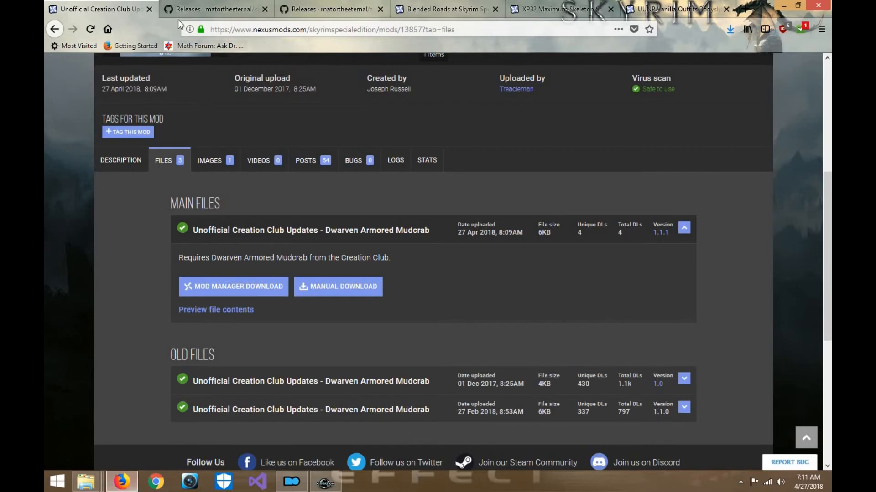
{"action": "scroll", "coordinate": [360, 173], "scroll_direction": "up", "scroll_amount": 5}
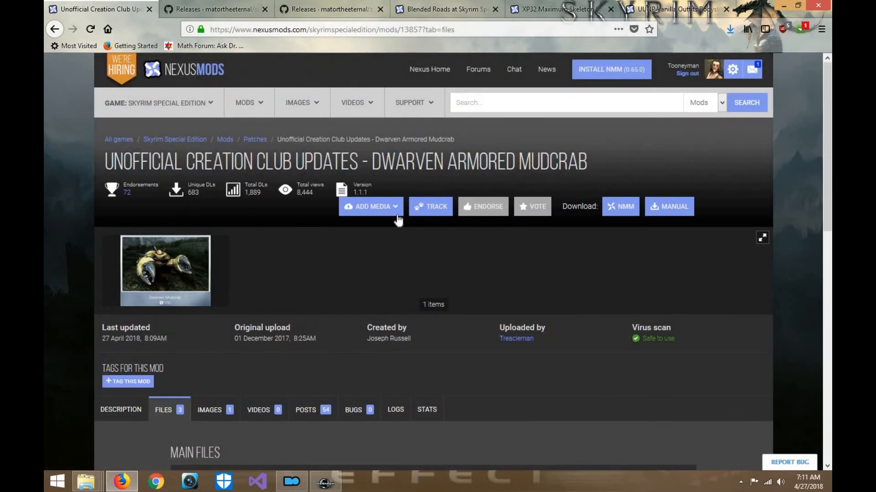
{"action": "left_click", "coordinate": [445, 210]}
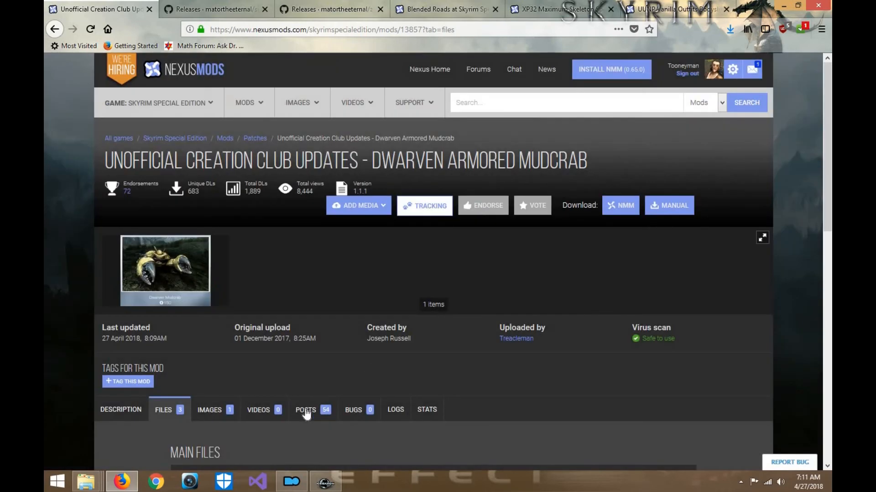
- Open the posts of the Dwarven Armored Mudcrab patch and read the user comments and author replies
{"action": "left_click", "coordinate": [307, 412]}
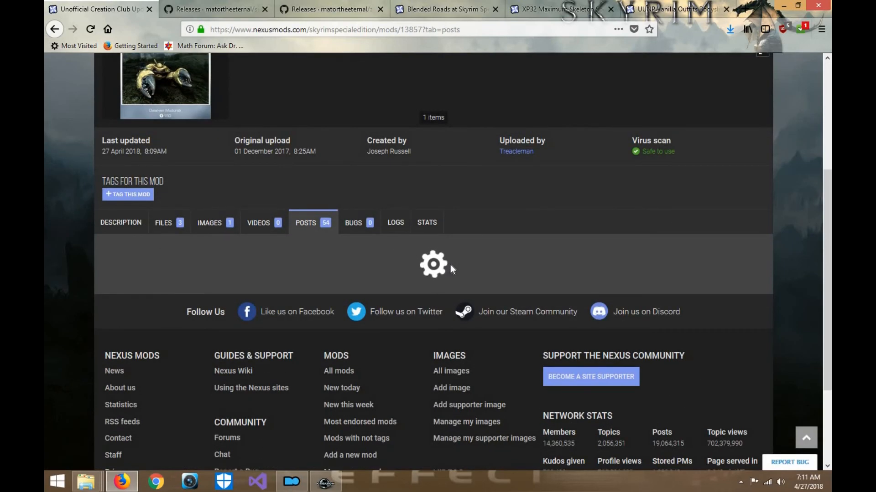
{"action": "scroll", "coordinate": [450, 265], "scroll_direction": "down", "scroll_amount": 2}
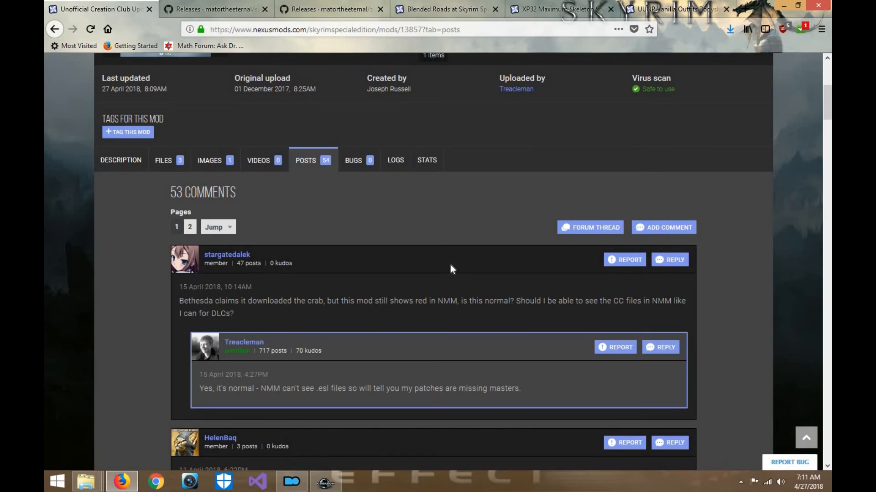
{"action": "scroll", "coordinate": [450, 265], "scroll_direction": "down", "scroll_amount": 5}
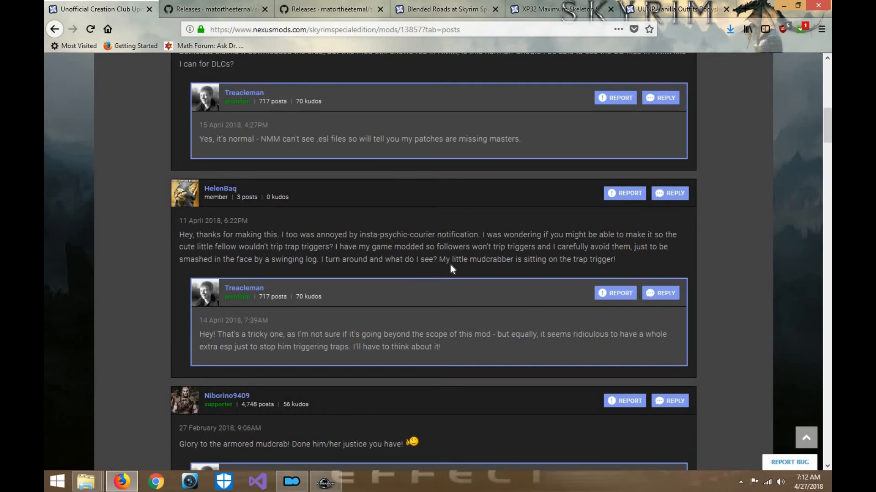
{"action": "scroll", "coordinate": [450, 266], "scroll_direction": "down", "scroll_amount": 2}
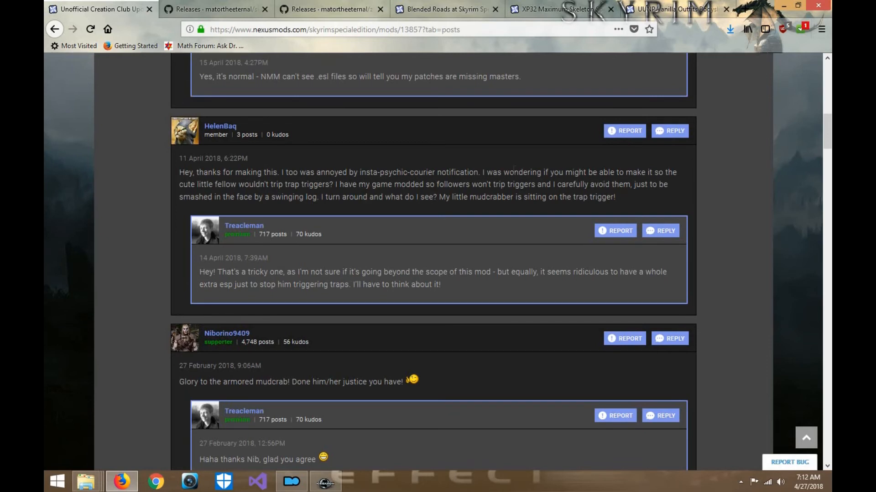
{"action": "scroll", "coordinate": [513, 169], "scroll_direction": "down", "scroll_amount": 4}
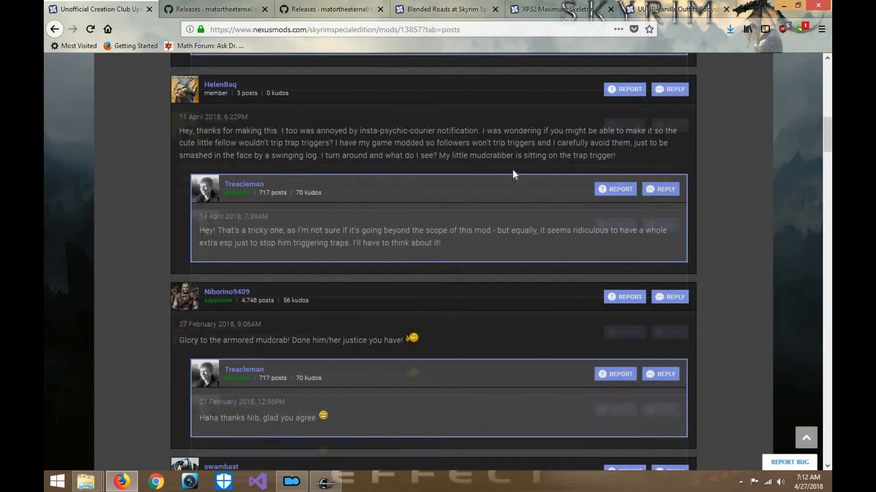
- Check the plugin loading progress in Creation Kit, then view the Dwarven Mudcrab image enlarged on its Nexus Mods page
{"action": "scroll", "coordinate": [482, 246], "scroll_direction": "up", "scroll_amount": 15}
{"action": "scroll", "coordinate": [482, 246], "scroll_direction": "up", "scroll_amount": 2}
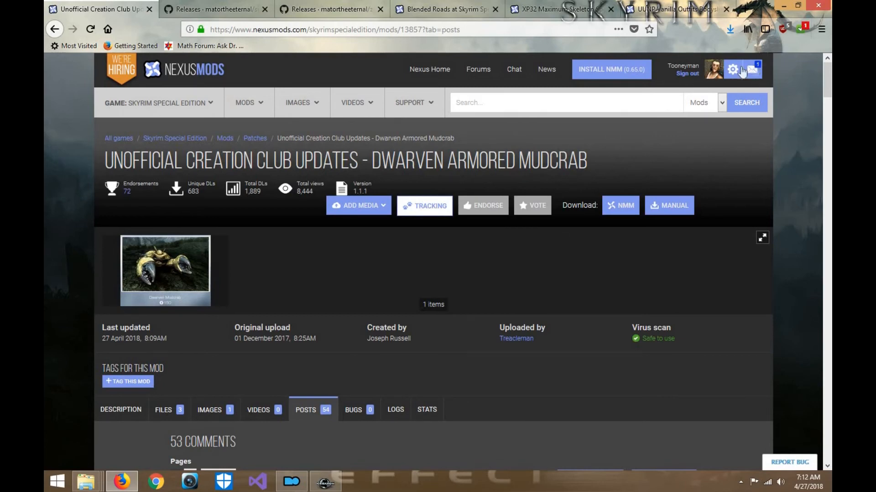
{"action": "left_click", "coordinate": [337, 487]}
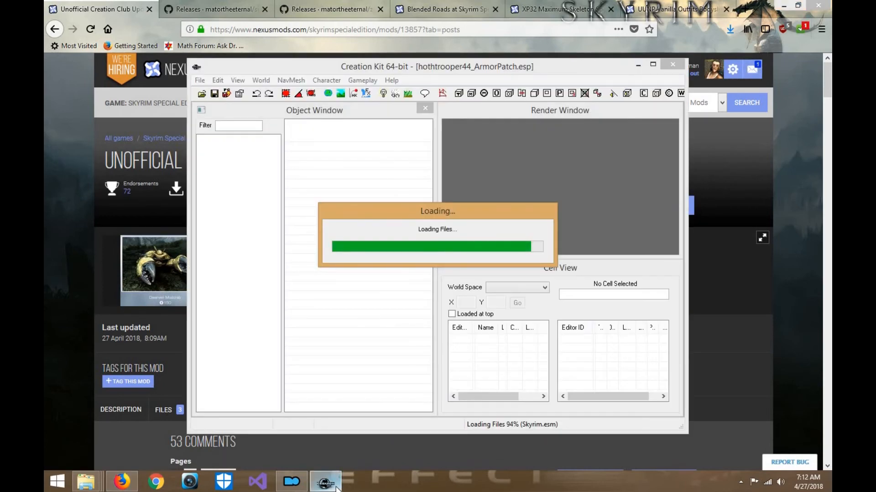
{"action": "left_click", "coordinate": [114, 304]}
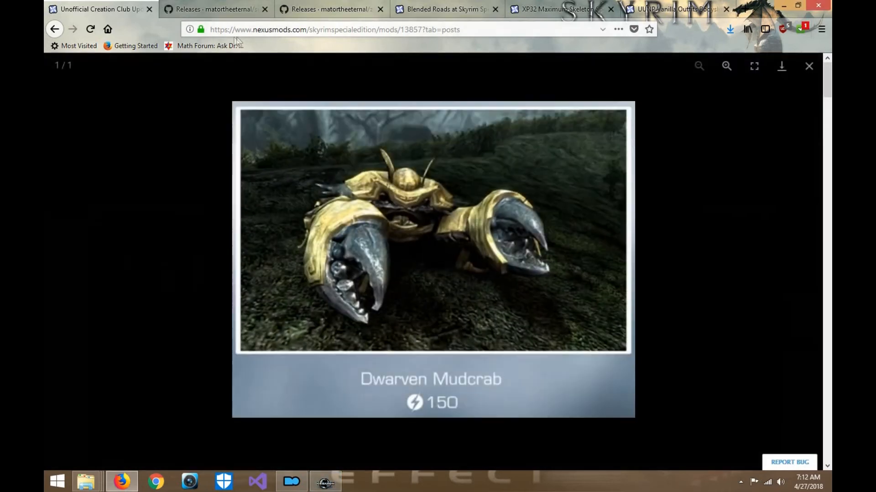
- Search the web for "MXR youtube" and open a result
{"action": "left_click", "coordinate": [234, 30]}
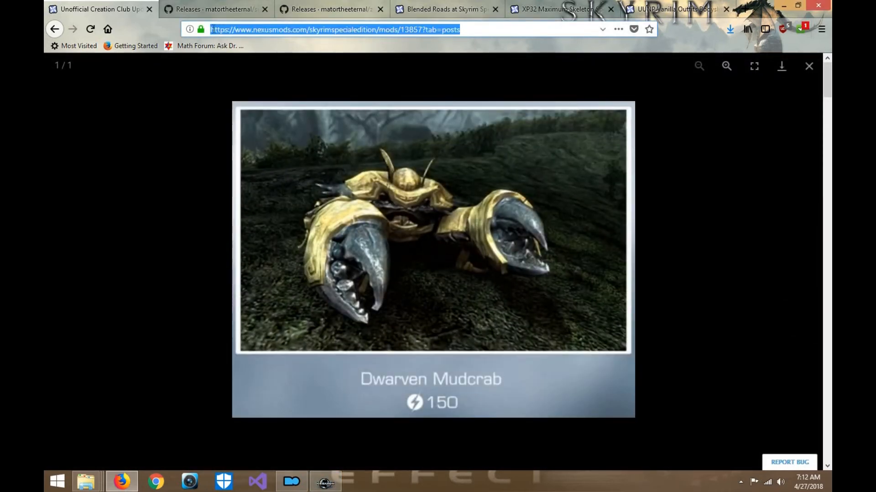
{"action": "type", "text": "M"}
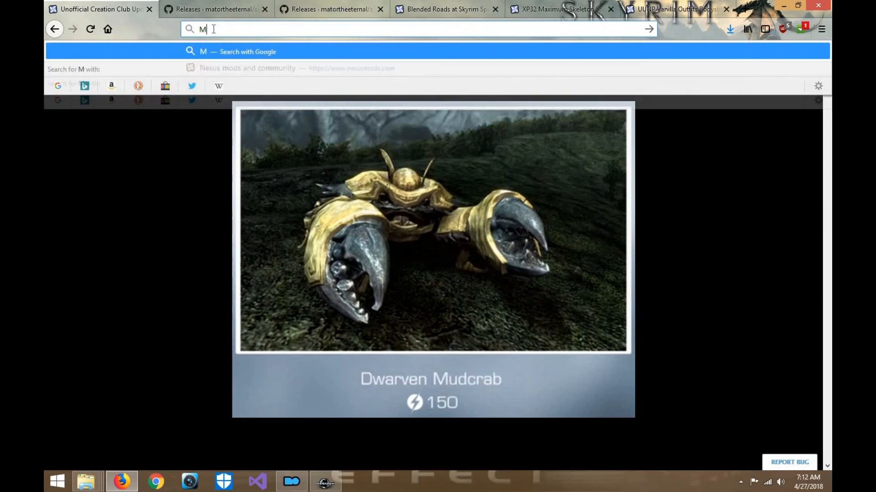
{"action": "type", "text": "XR youtube"}
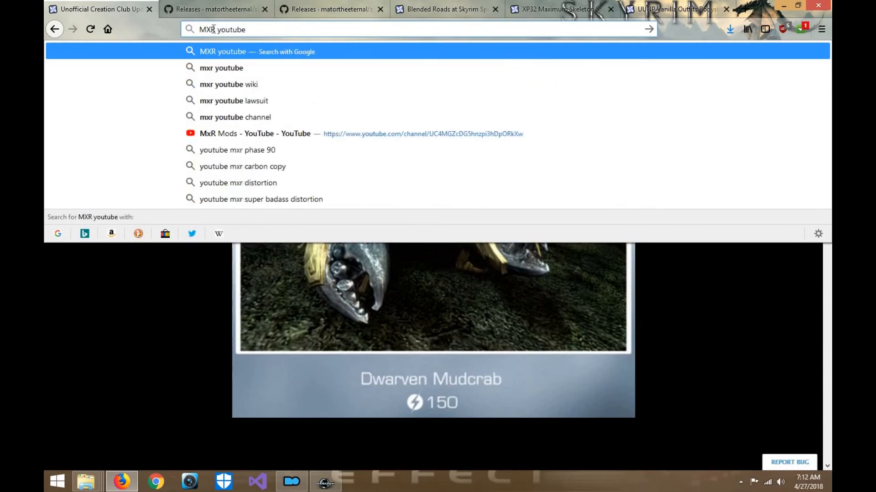
{"action": "key", "text": "Return"}
{"action": "left_click", "coordinate": [151, 156]}
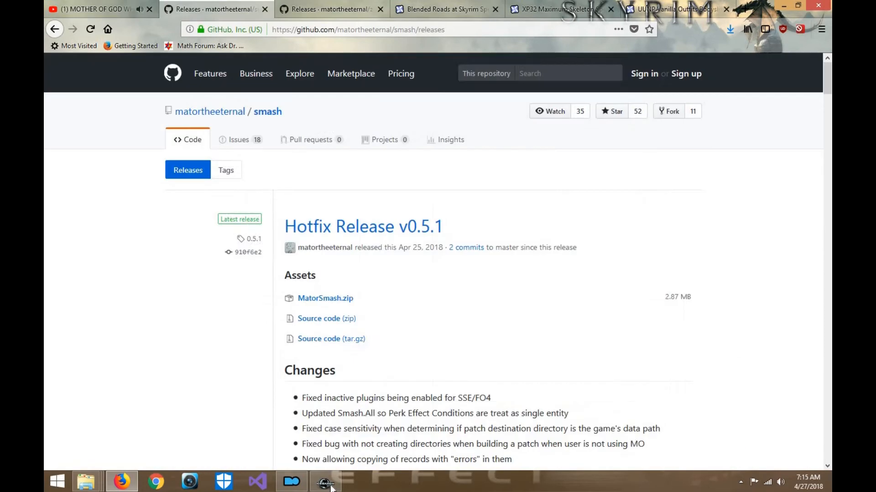
- Switch to Creation Kit, look through the load warnings and close the warnings list
{"action": "left_click", "coordinate": [331, 487]}
{"action": "scroll", "coordinate": [304, 173], "scroll_direction": "down", "scroll_amount": 20}
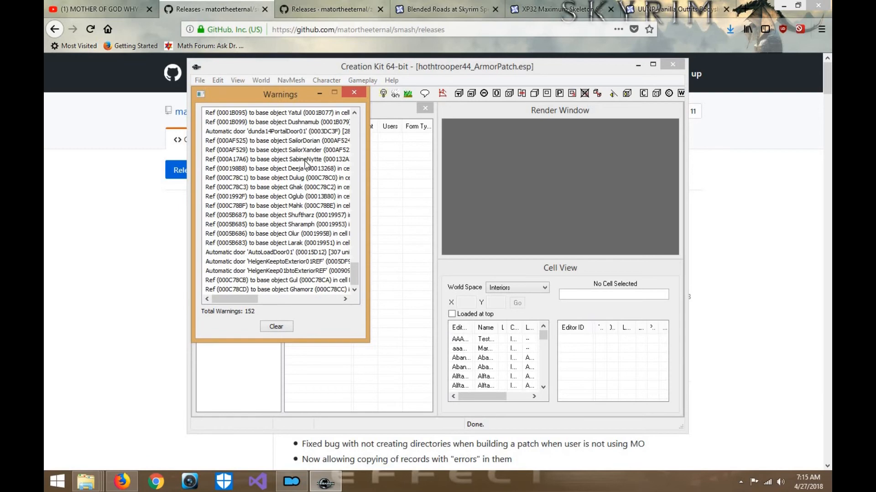
{"action": "scroll", "coordinate": [305, 164], "scroll_direction": "up", "scroll_amount": 20}
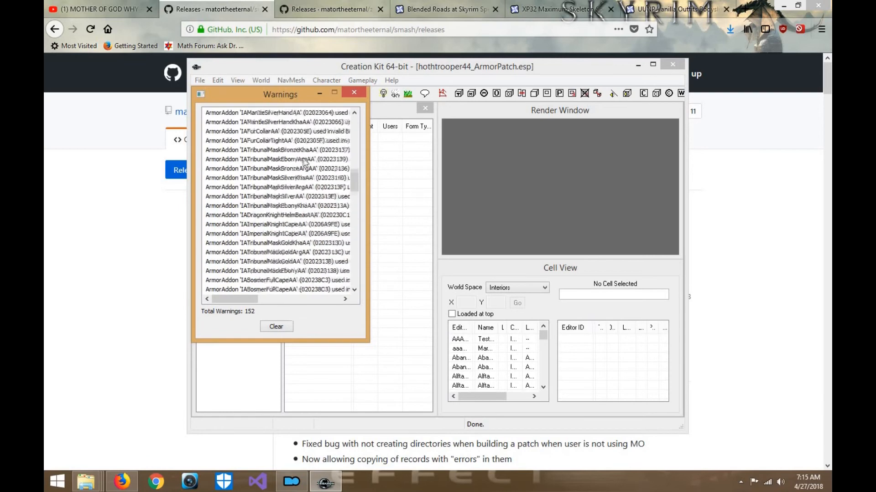
{"action": "left_click", "coordinate": [354, 93]}
- Save hothtrooper44_ArmorPatch.esp, save and push the plugin to PC, and exit Creation Kit
{"action": "left_click", "coordinate": [200, 80]}
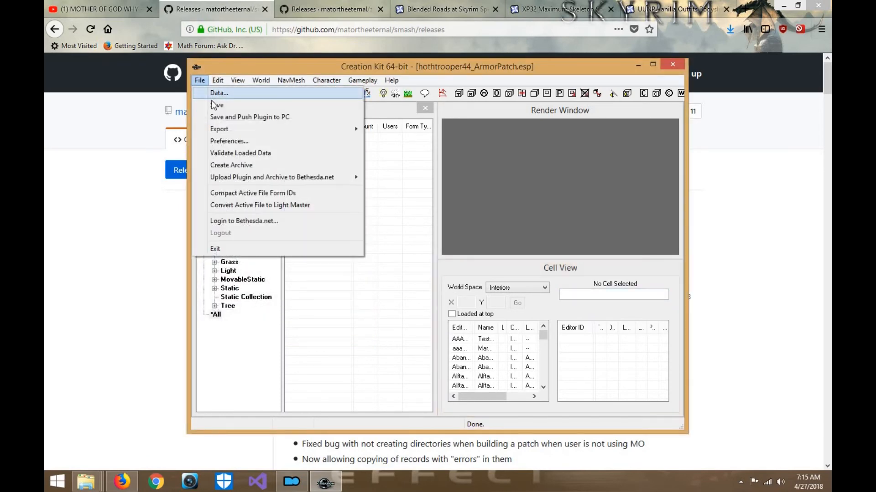
{"action": "left_click", "coordinate": [214, 105]}
{"action": "left_click", "coordinate": [199, 81]}
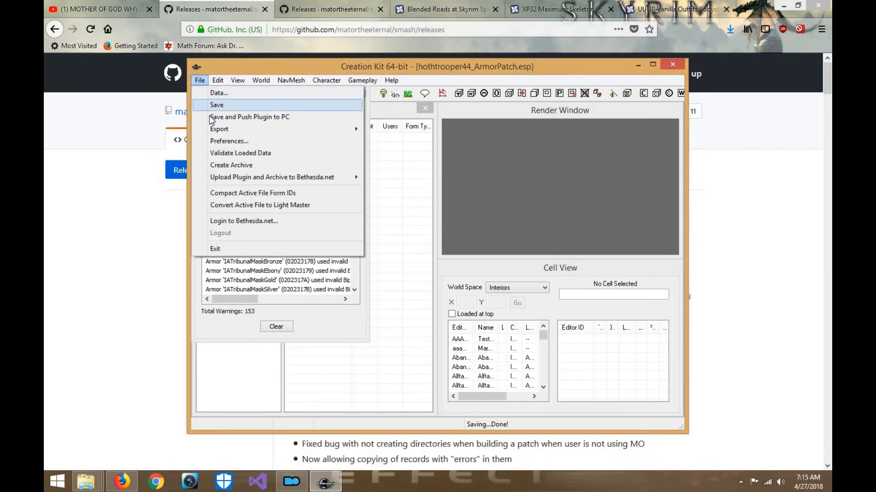
{"action": "left_click", "coordinate": [211, 117]}
{"action": "left_click", "coordinate": [200, 81]}
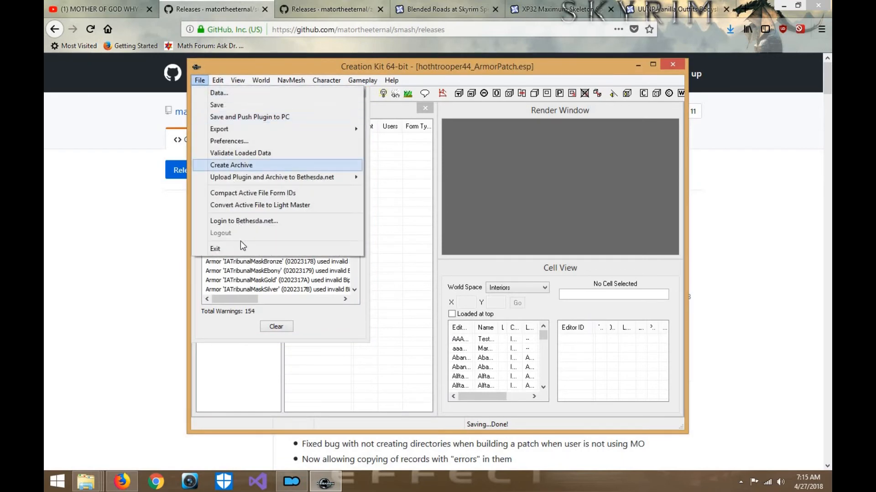
{"action": "left_click", "coordinate": [242, 248]}
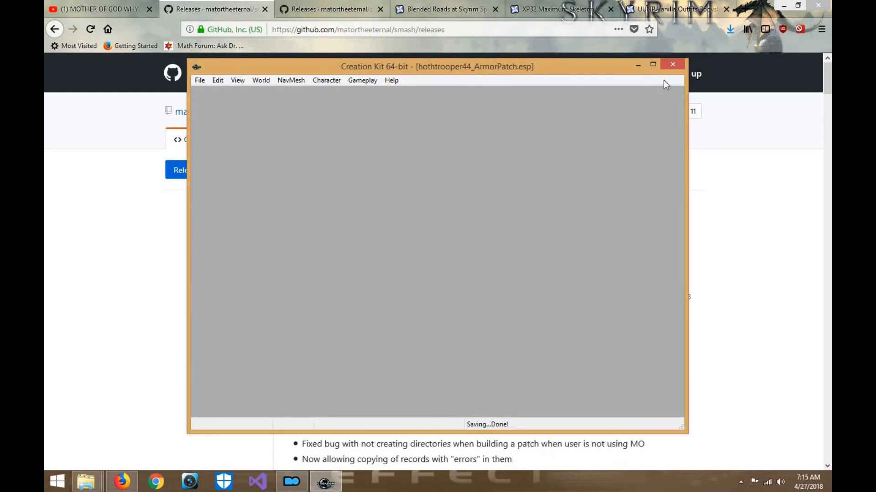
- In Mod Organizer, check the Overwrite folder for files and refresh the mod list
{"action": "mouse_move", "coordinate": [292, 482]}
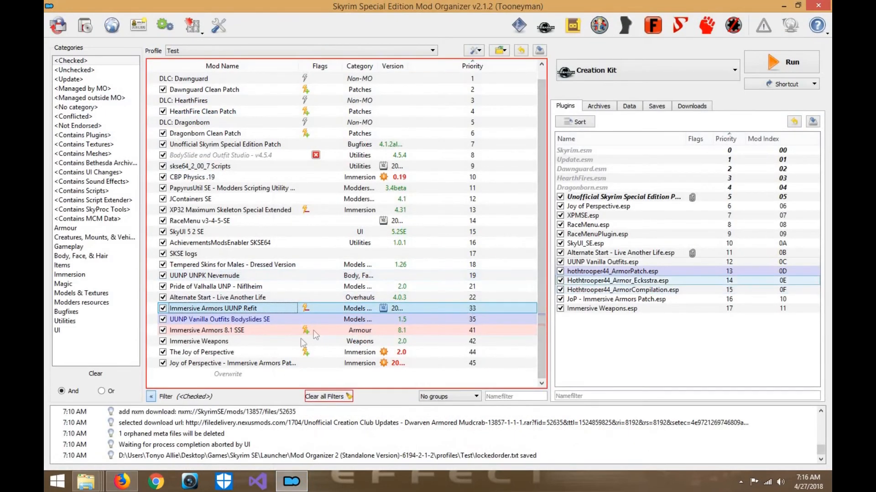
{"action": "left_click", "coordinate": [258, 376]}
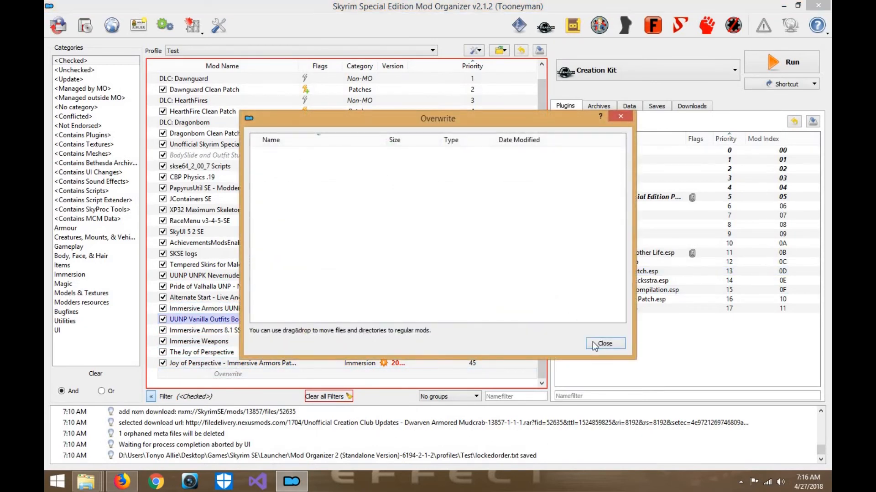
{"action": "left_click", "coordinate": [605, 344]}
{"action": "left_click", "coordinate": [474, 50]}
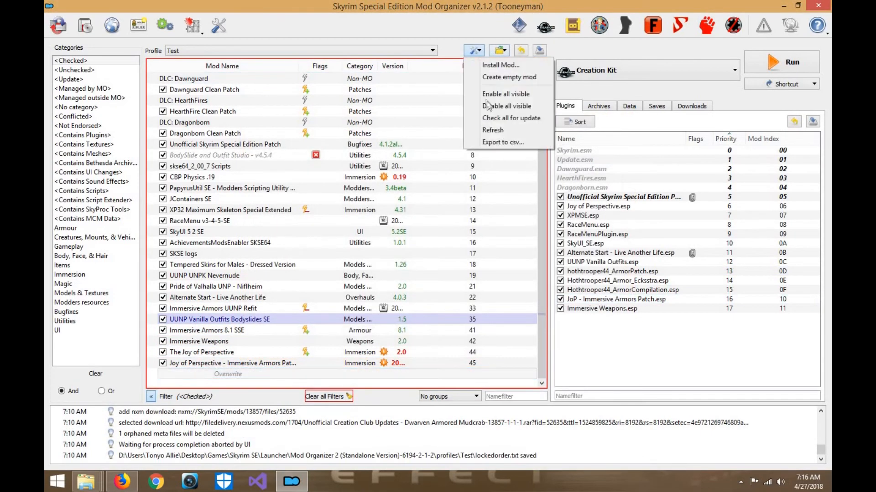
{"action": "left_click", "coordinate": [490, 132]}
- Check the origin and masters of the hothtrooper44_ArmorPatch and JoP - Immersive Armors Patch plugins
{"action": "left_click", "coordinate": [598, 282]}
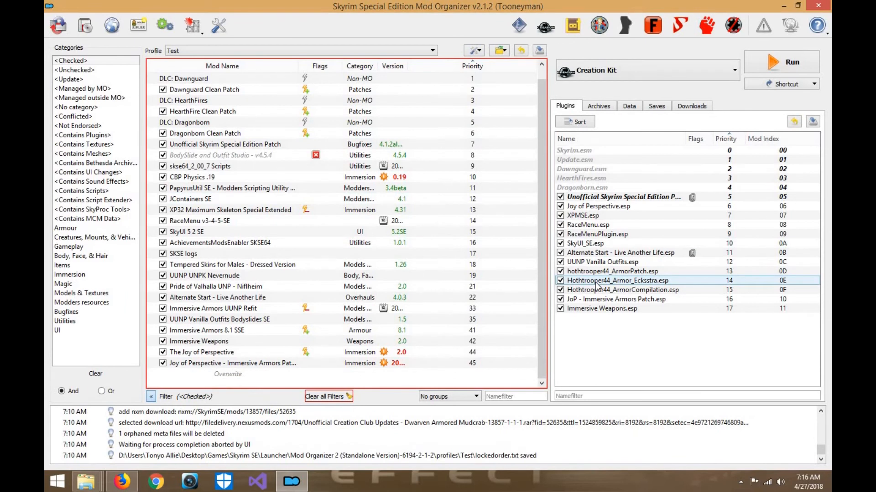
{"action": "left_click", "coordinate": [600, 272]}
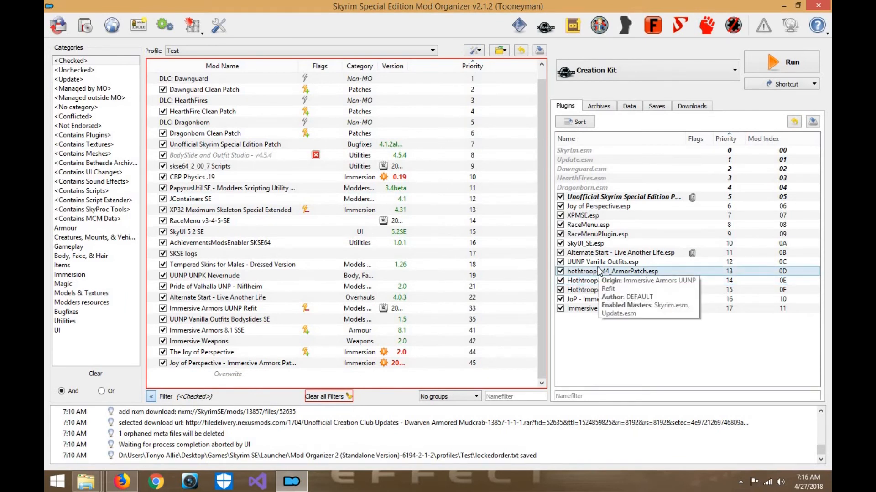
{"action": "left_click", "coordinate": [617, 344]}
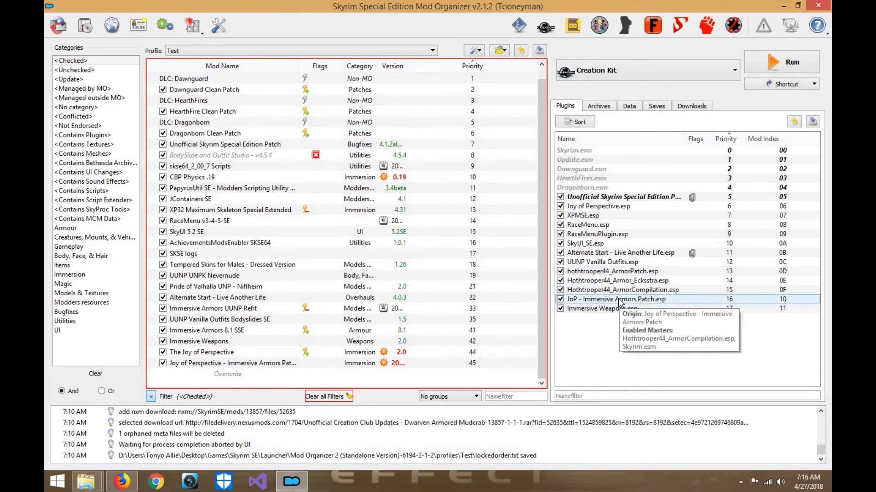
- Launch SSEEdit and load only hothtrooper44_ArmorPatch.esp, with all other plugins deselected
{"action": "left_click", "coordinate": [604, 33]}
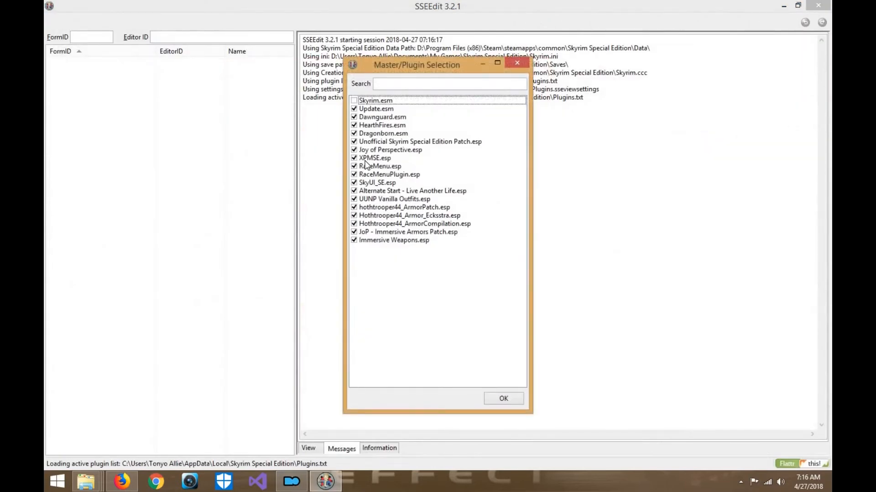
{"action": "right_click", "coordinate": [365, 163]}
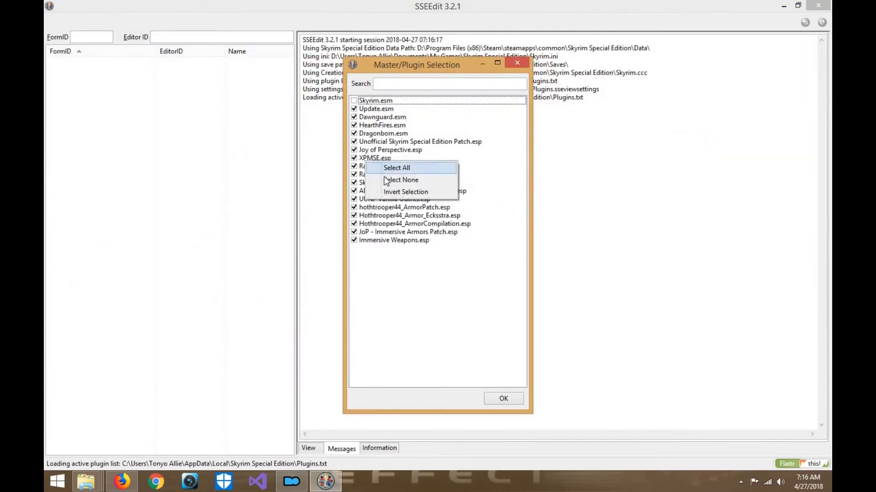
{"action": "left_click", "coordinate": [401, 179]}
{"action": "left_click", "coordinate": [355, 208]}
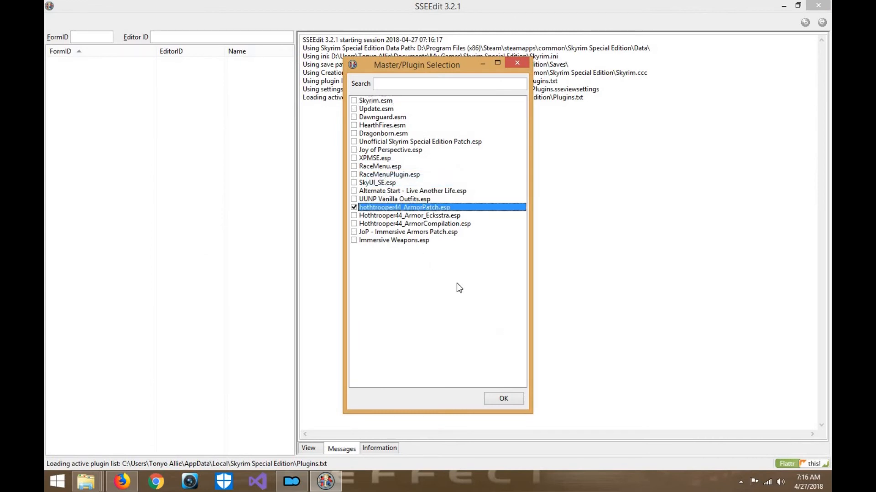
{"action": "left_click", "coordinate": [505, 398]}
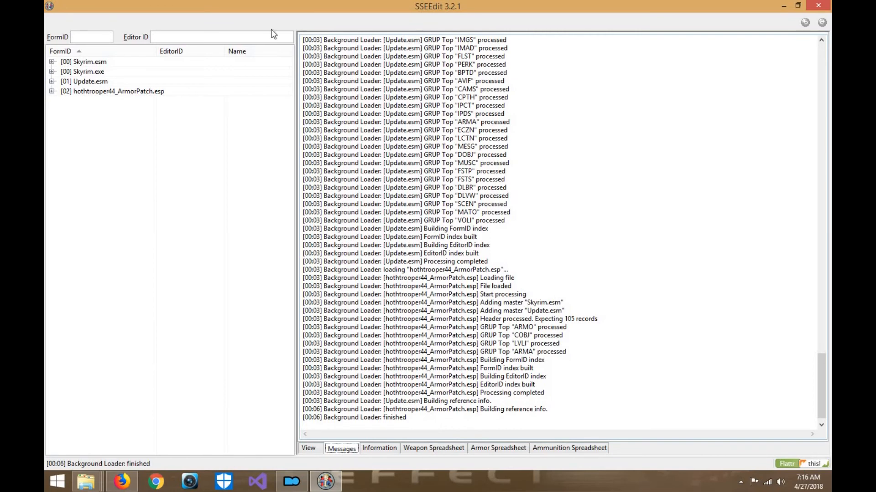
- Apply the cleaning filter to hothtrooper44_ArmorPatch.esp and remove its "Identical to Master" records, accepting the module edit
{"action": "right_click", "coordinate": [156, 93]}
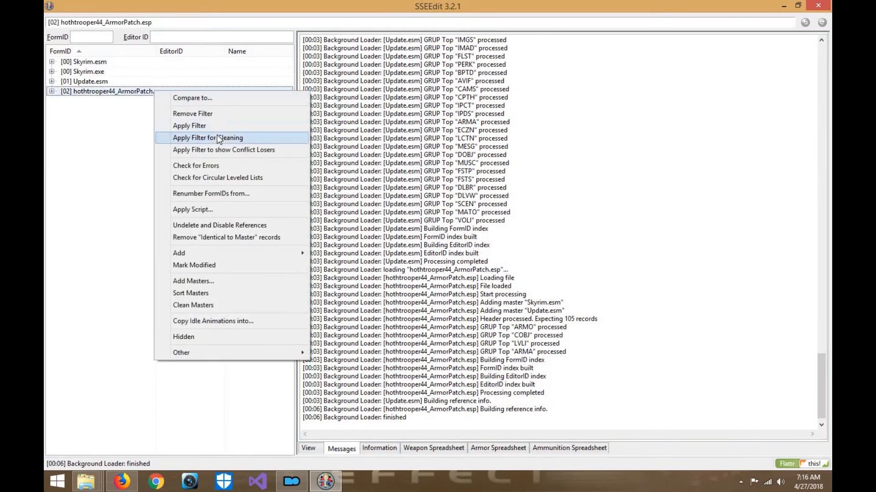
{"action": "left_click", "coordinate": [218, 138]}
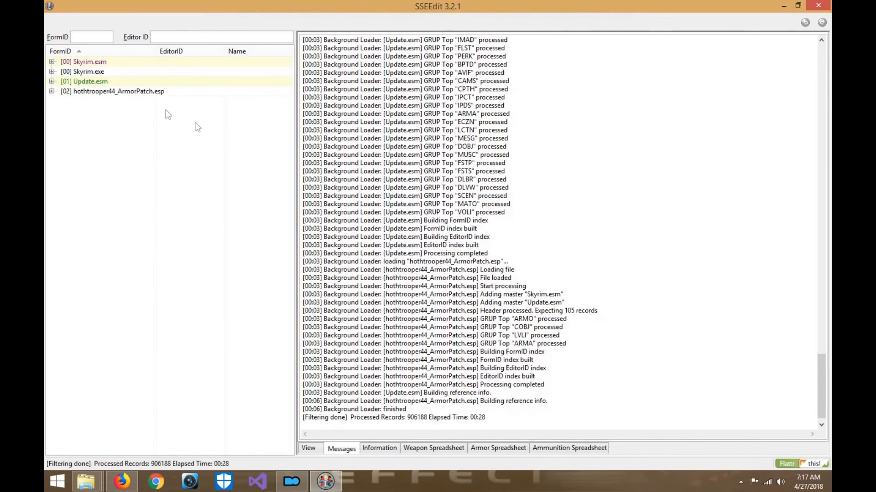
{"action": "right_click", "coordinate": [153, 91]}
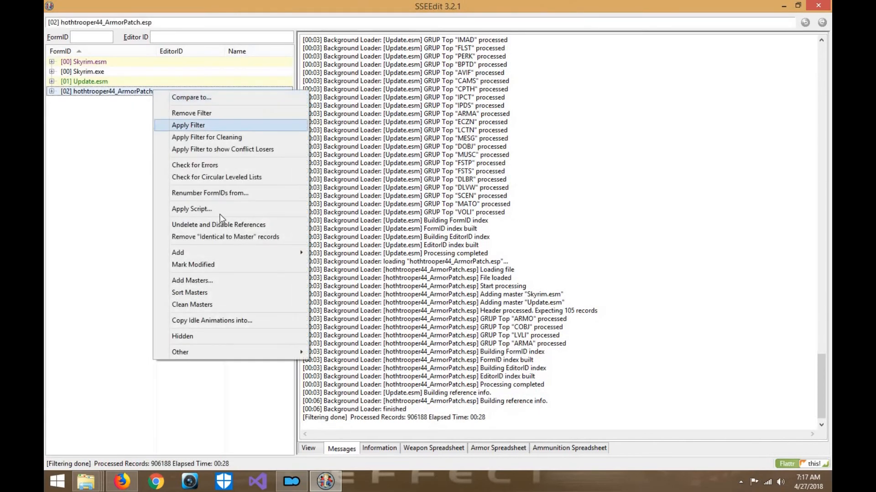
{"action": "left_click", "coordinate": [221, 236]}
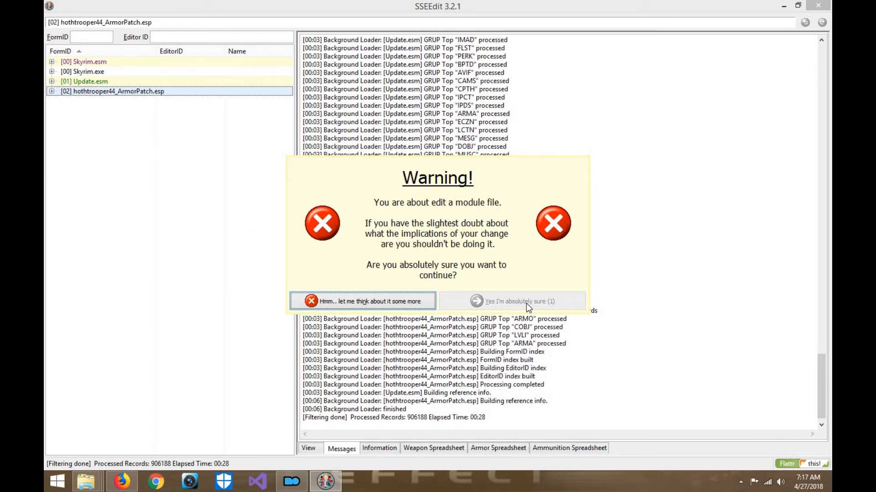
{"action": "left_click", "coordinate": [528, 303]}
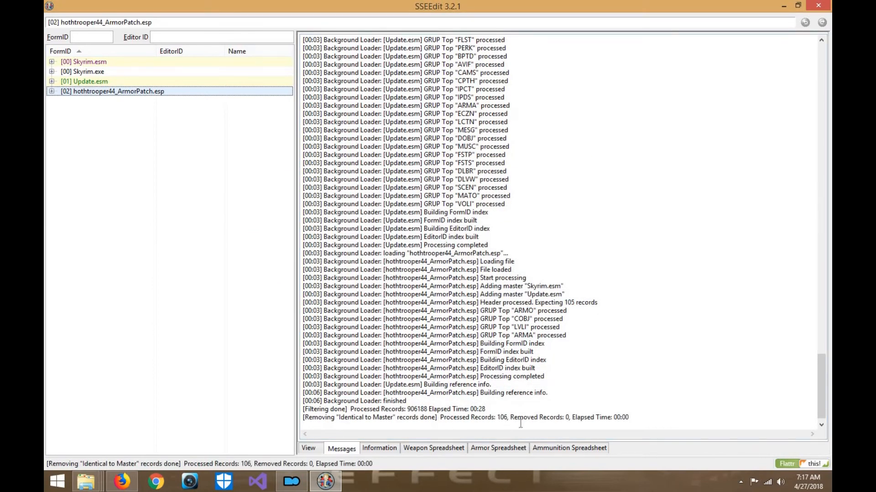
- Undelete and disable references in hothtrooper44_ArmorPatch.esp, then close SSEEdit
{"action": "right_click", "coordinate": [174, 96]}
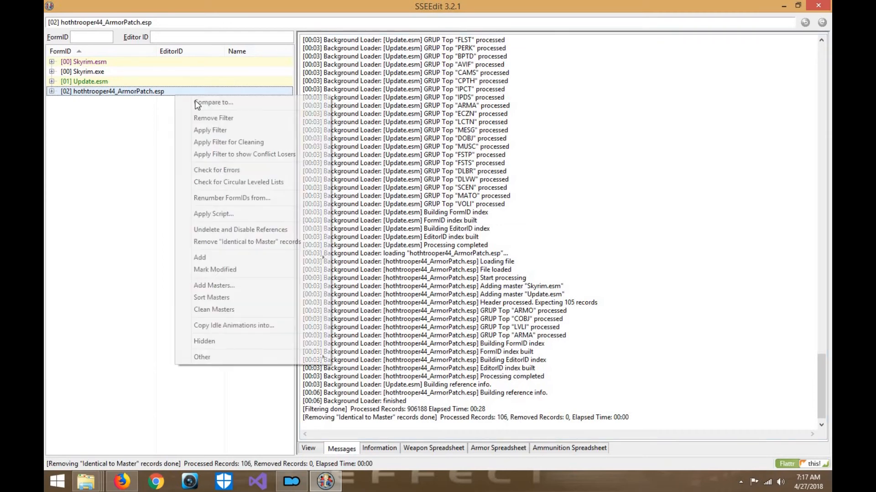
{"action": "left_click", "coordinate": [251, 228]}
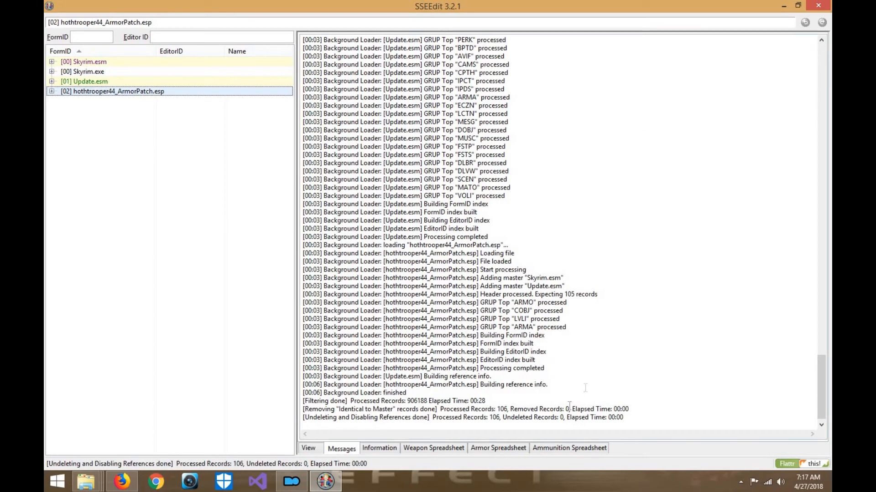
{"action": "left_click", "coordinate": [819, 7]}
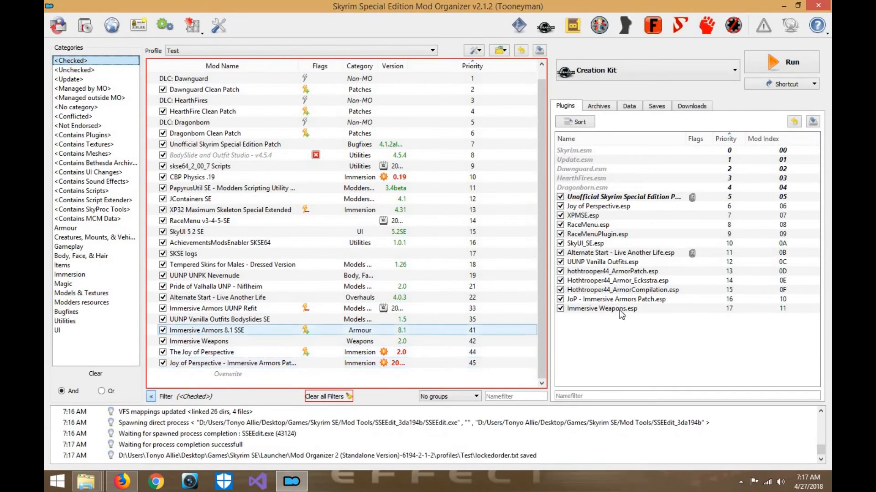
- Sort the plugin load order and move The Joy of Perspective directly above XP32 Maximum Skeleton Special Extended, at mod priority 13
{"action": "left_click", "coordinate": [580, 123]}
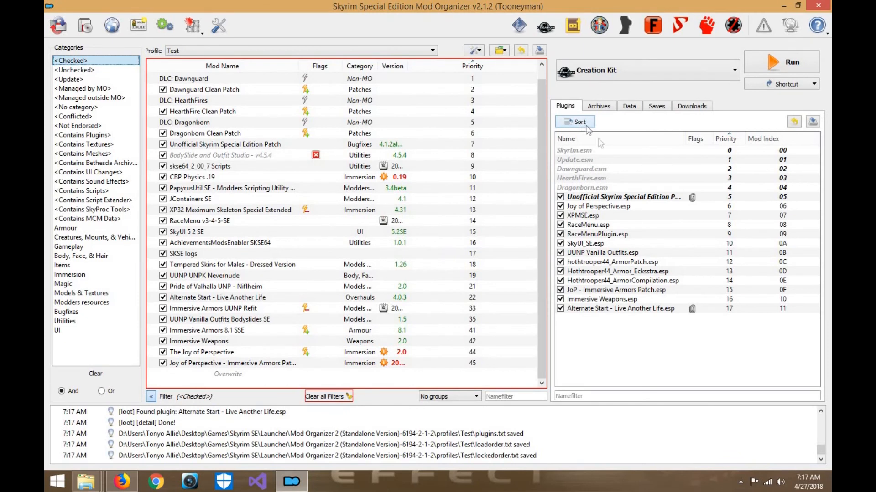
{"action": "left_click", "coordinate": [601, 208]}
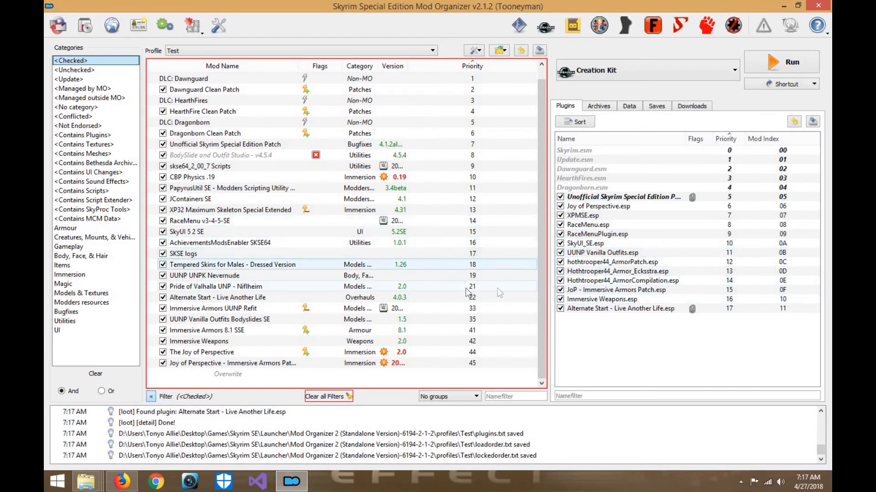
{"action": "left_click", "coordinate": [593, 206]}
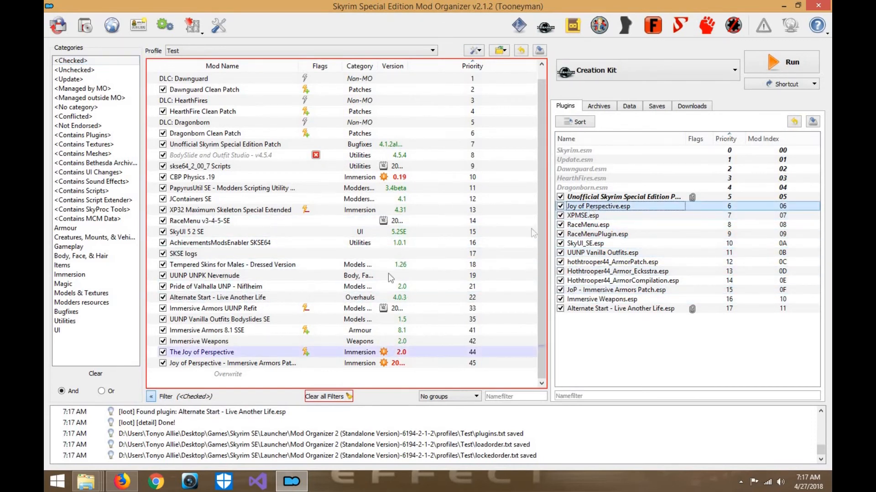
{"action": "left_click_drag", "start_coordinate": [205, 352], "coordinate": [158, 204]}
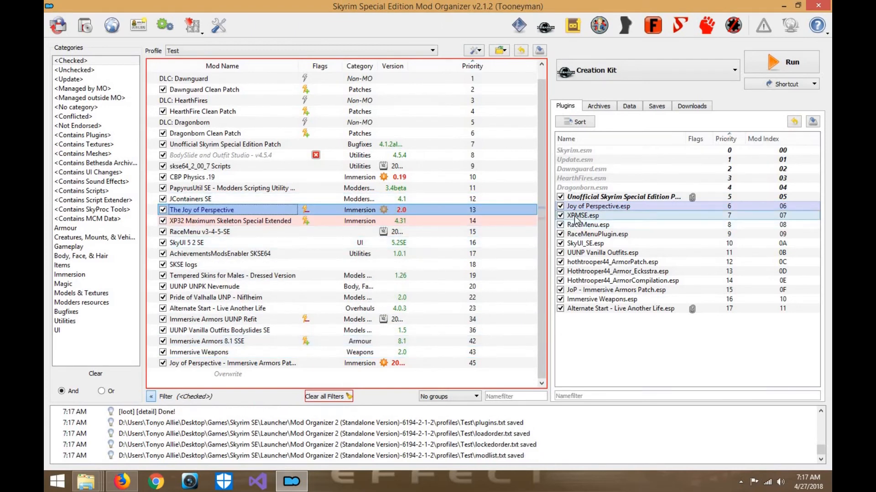
- Move the UUNP Vanilla Outfits Bodyslides SE mod directly below SkyUI 5 2 SE, at mod priority 17
{"action": "left_click", "coordinate": [581, 225]}
{"action": "left_click", "coordinate": [589, 243]}
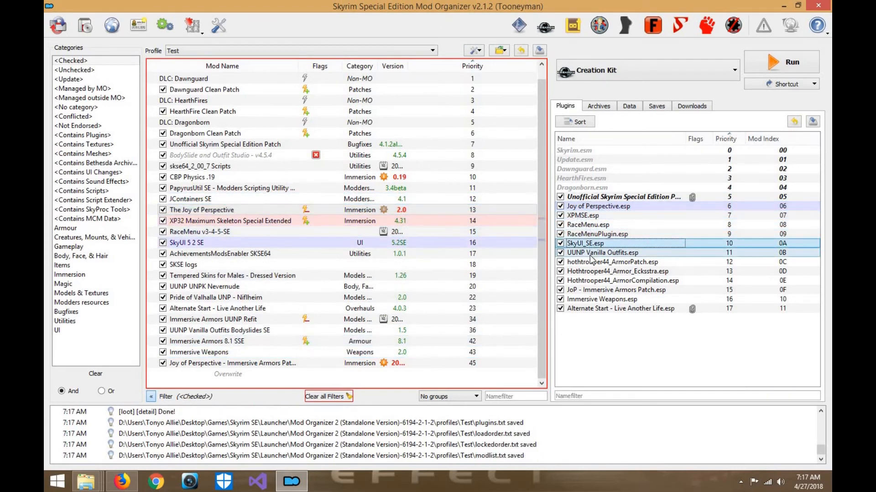
{"action": "left_click", "coordinate": [591, 254]}
{"action": "left_click_drag", "start_coordinate": [269, 330], "coordinate": [158, 248]}
- Move Immersive Armors UUNP Refit to mod priority 18 and Immersive Armors 8.1 SSE to 19, directly below UUNP Vanilla Outfits Bodyslides SE
{"action": "left_click", "coordinate": [599, 263]}
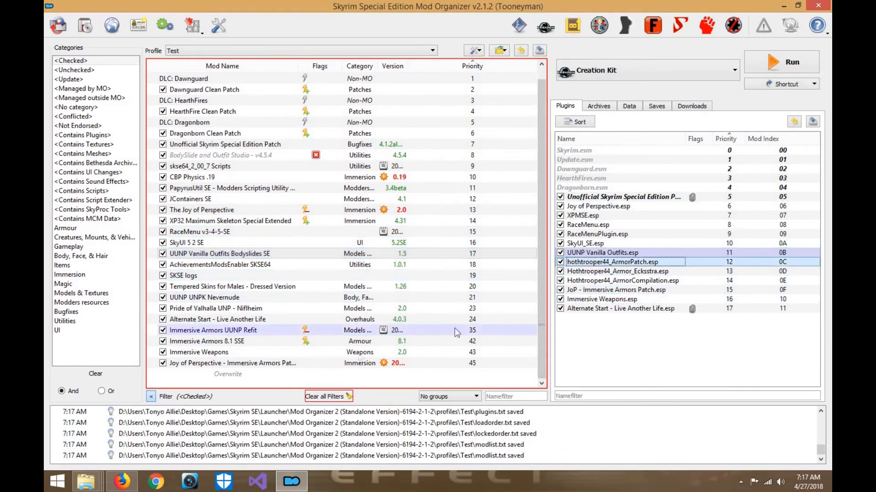
{"action": "left_click_drag", "start_coordinate": [256, 333], "coordinate": [159, 259]}
{"action": "left_click", "coordinate": [606, 272]}
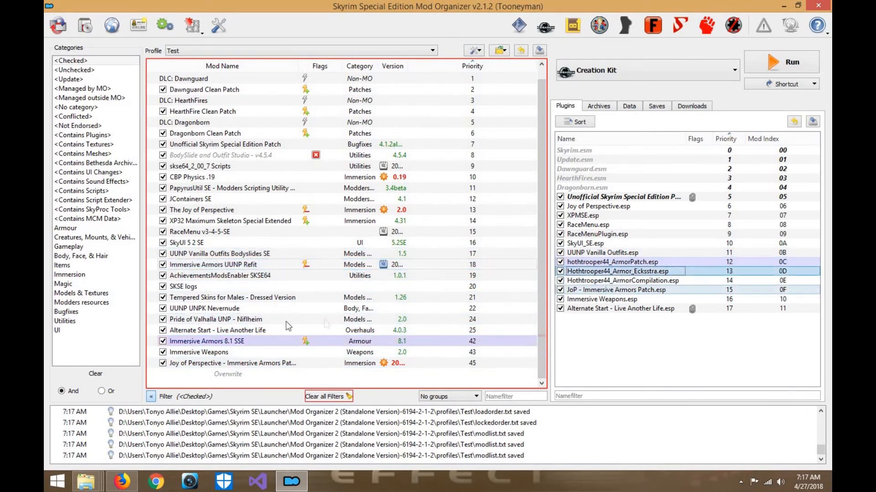
{"action": "left_click_drag", "start_coordinate": [222, 343], "coordinate": [215, 276]}
- Move the Joy of Perspective - Immersive Armors patch to mod priority 20 and Immersive Weapons to 21, directly below Immersive Armors 8.1 SSE
{"action": "left_click", "coordinate": [584, 291]}
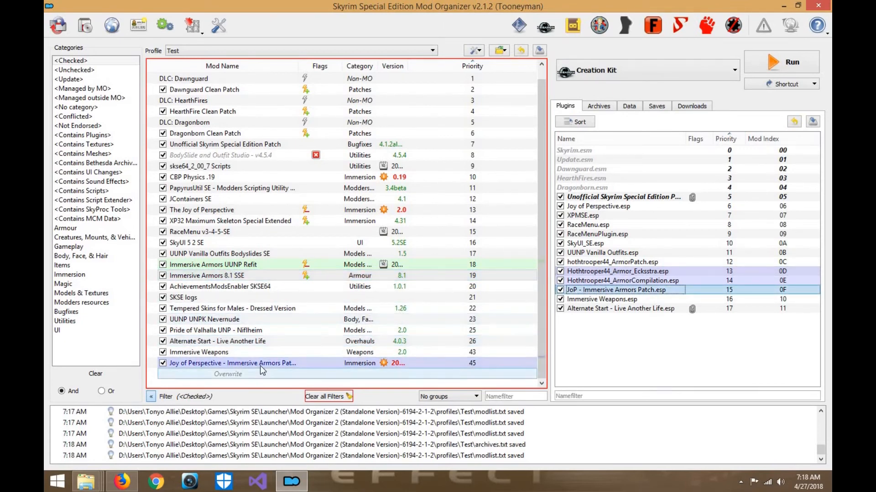
{"action": "left_click_drag", "start_coordinate": [228, 363], "coordinate": [237, 286]}
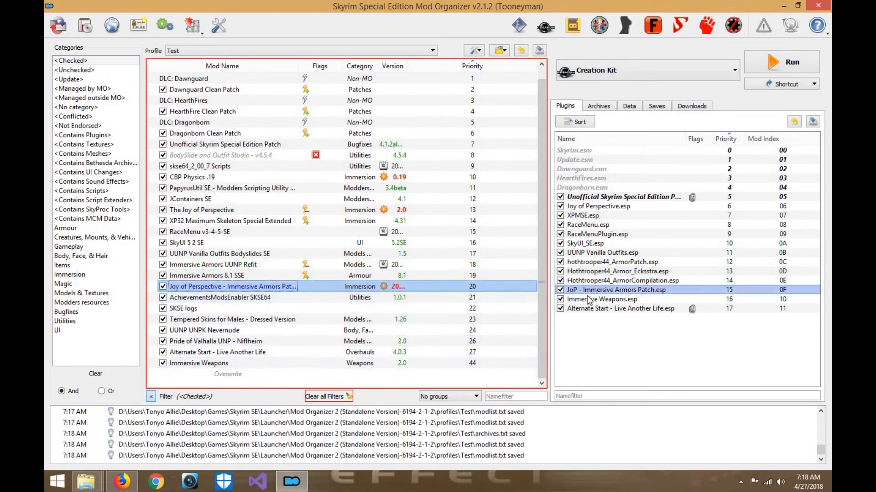
{"action": "left_click", "coordinate": [322, 365]}
{"action": "left_click_drag", "start_coordinate": [322, 365], "coordinate": [252, 297]}
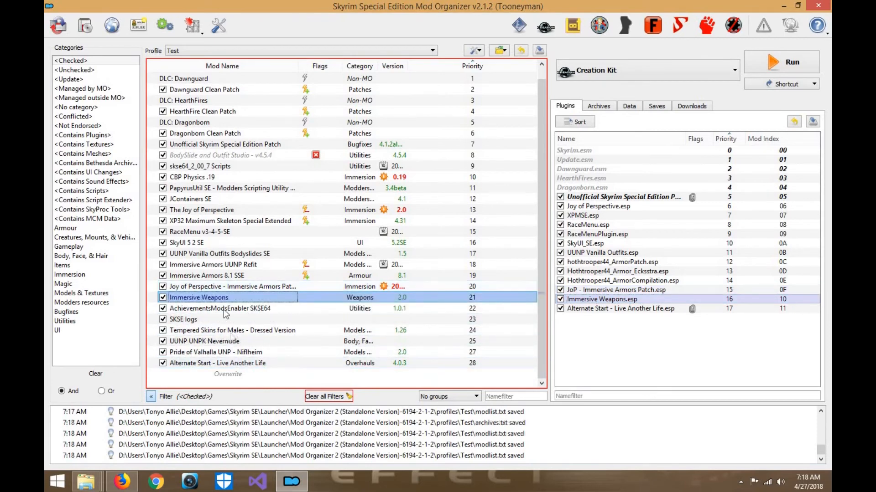
- Remove the UUNP UNPK Nevernude mod from the Test profile's mod list and confirm the removal
{"action": "left_click", "coordinate": [225, 345]}
{"action": "right_click", "coordinate": [224, 345]}
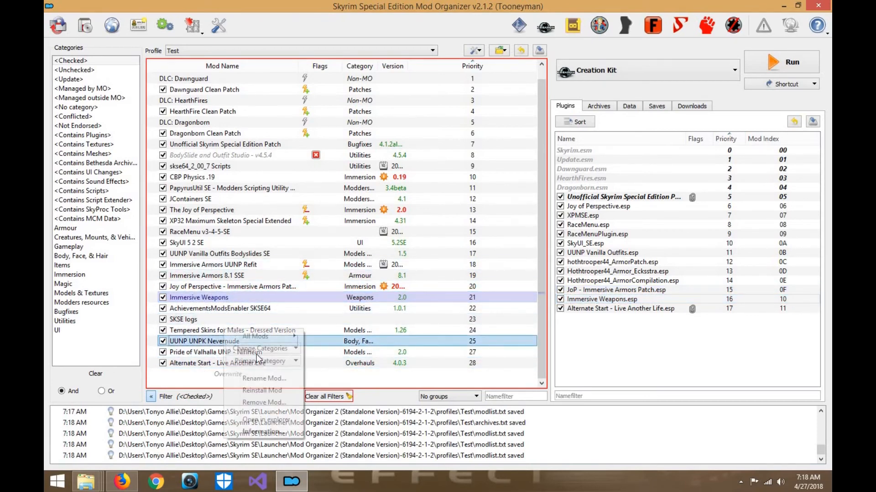
{"action": "left_click", "coordinate": [200, 344]}
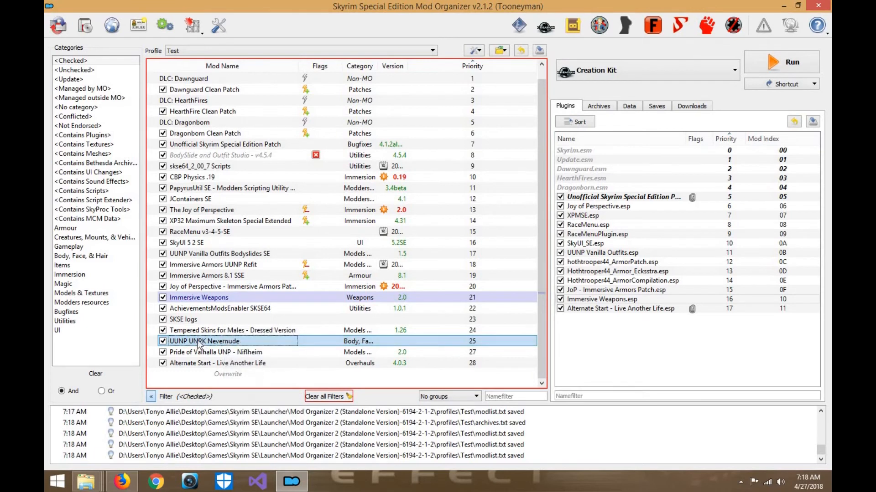
{"action": "left_click", "coordinate": [263, 352]}
{"action": "right_click", "coordinate": [259, 343]}
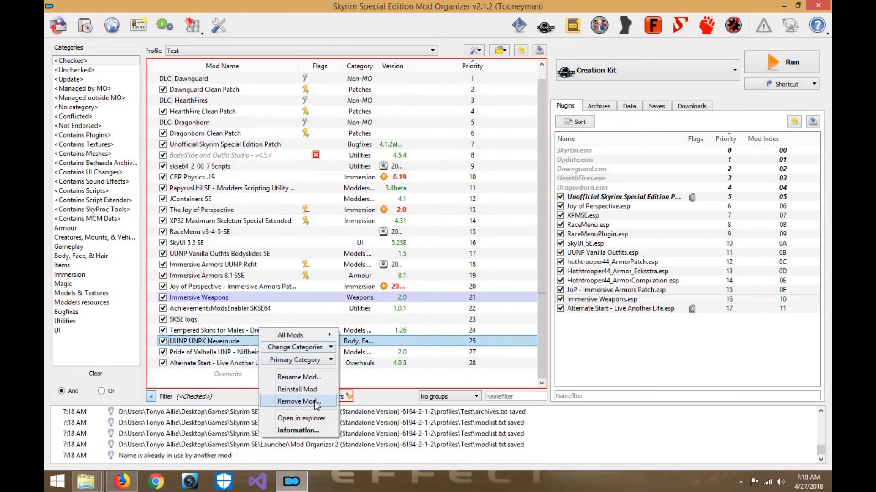
{"action": "left_click", "coordinate": [316, 402]}
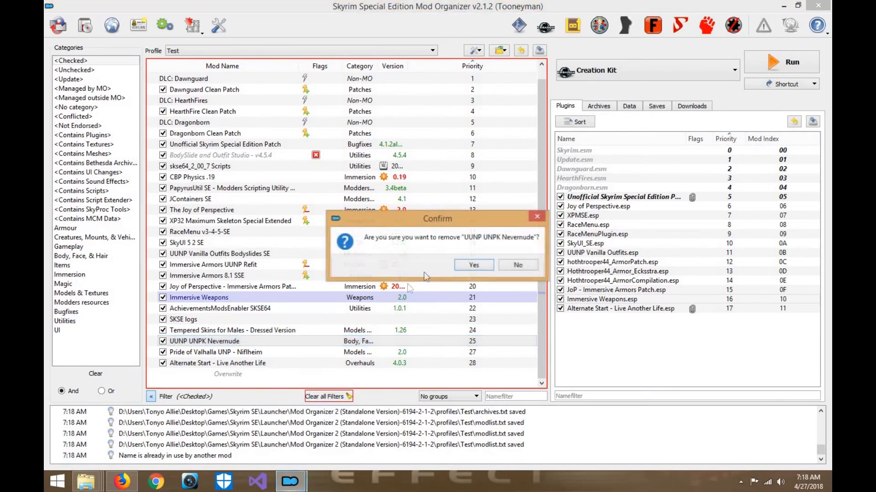
{"action": "left_click", "coordinate": [468, 266]}
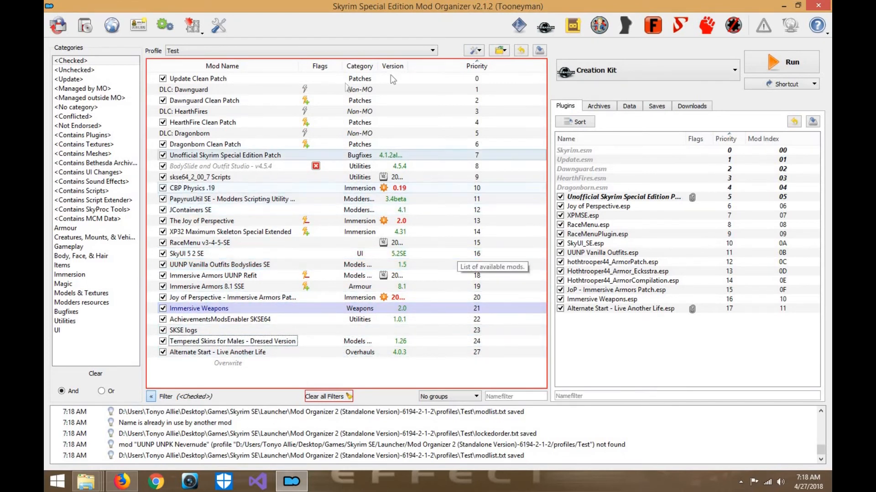
- Refresh the mod list and select Pride of Valhalla UNP - Niflheim
{"action": "left_click", "coordinate": [476, 51]}
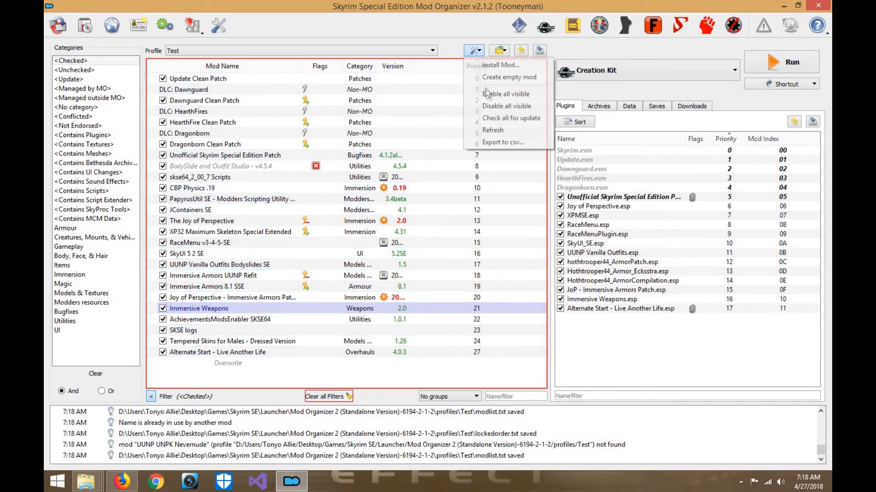
{"action": "left_click", "coordinate": [492, 130]}
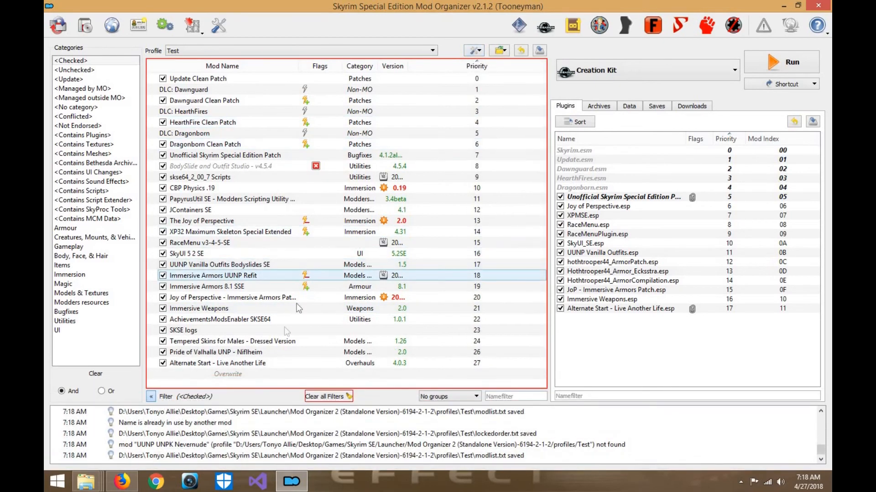
{"action": "left_click", "coordinate": [263, 354]}
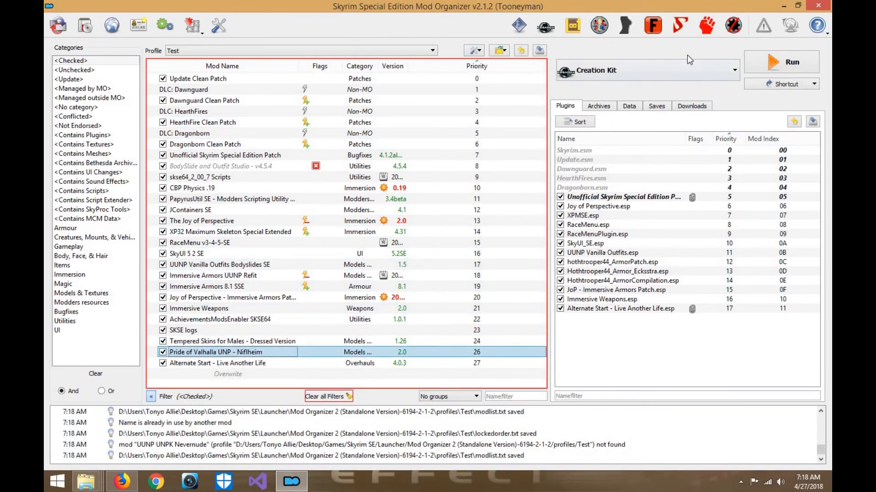
- Launch BodySlide from Mod Organizer
{"action": "left_click", "coordinate": [684, 69]}
{"action": "left_click", "coordinate": [637, 54]}
{"action": "left_click", "coordinate": [625, 27]}
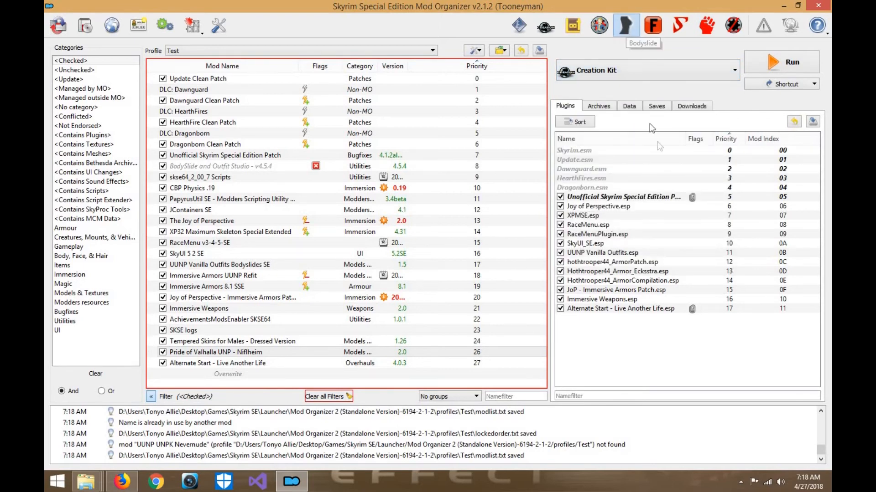
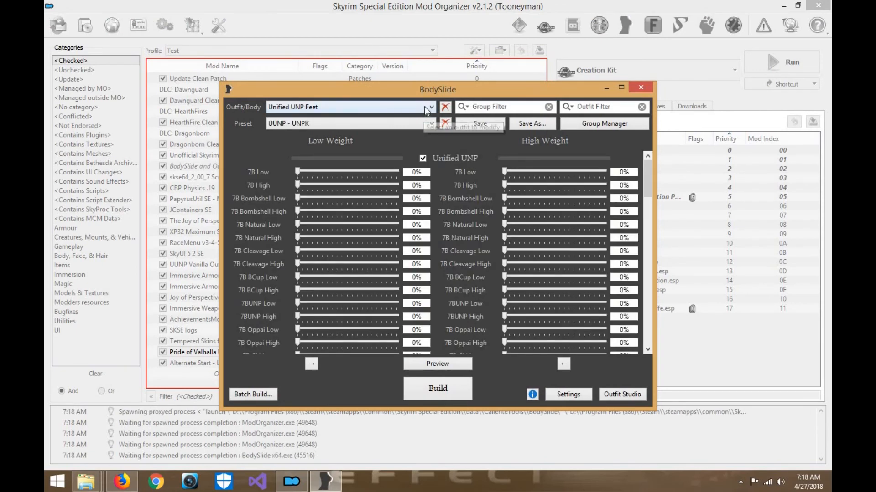
- Select Unified UNP NeverNude HDT as the outfit/body to modify
{"action": "left_click", "coordinate": [425, 108]}
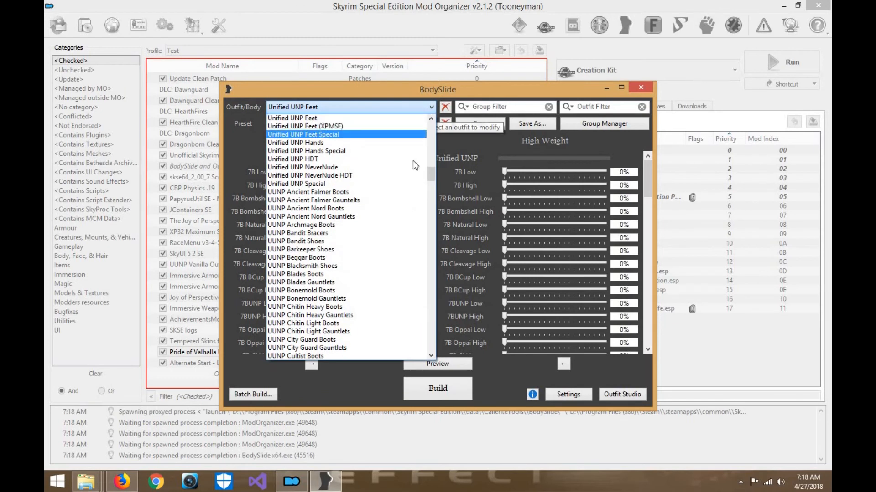
{"action": "left_click", "coordinate": [411, 174]}
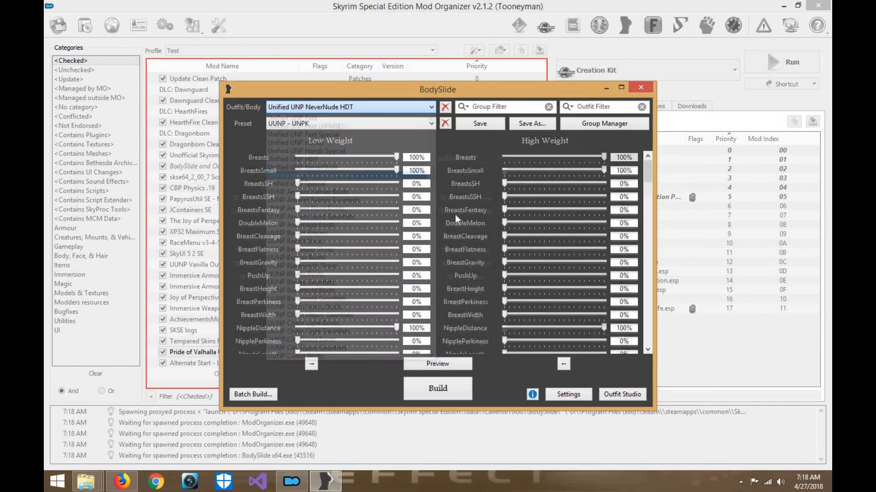
{"action": "left_click", "coordinate": [411, 108]}
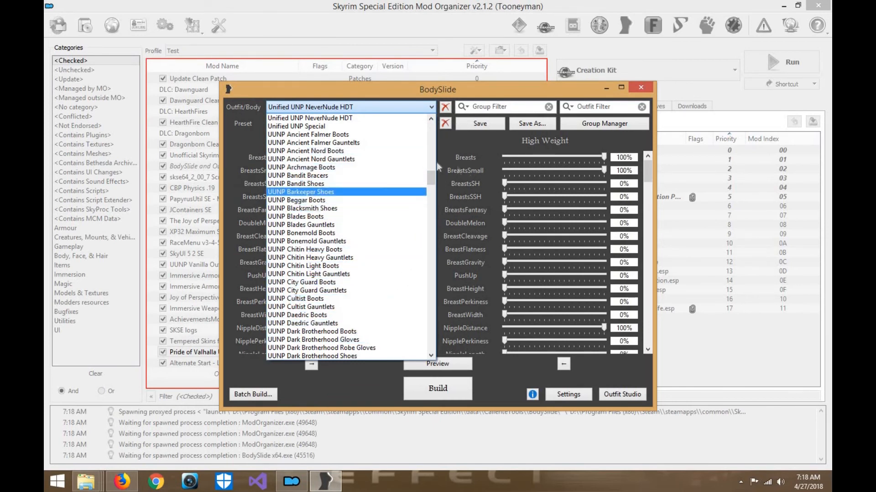
{"action": "left_click", "coordinate": [461, 146]}
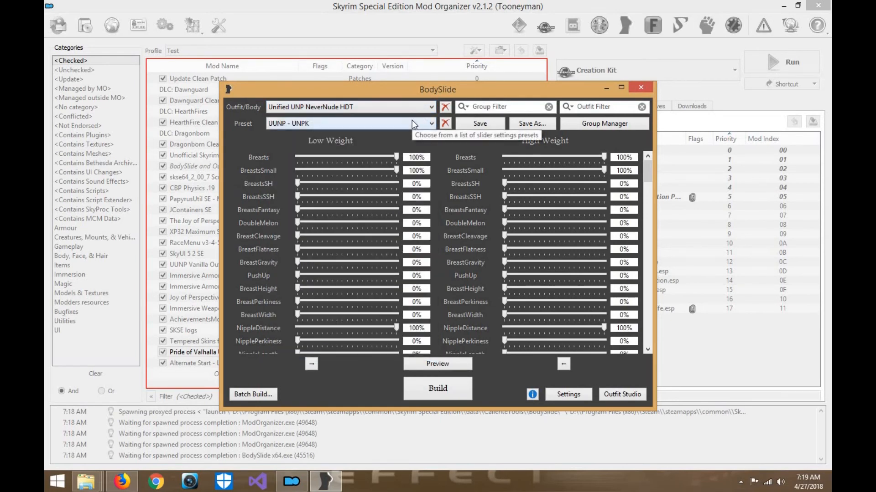
- Preview the Unified UNP NeverNude HDT body with the UUNP - UNPK preset and build it
{"action": "left_click", "coordinate": [554, 395]}
{"action": "left_click", "coordinate": [570, 88]}
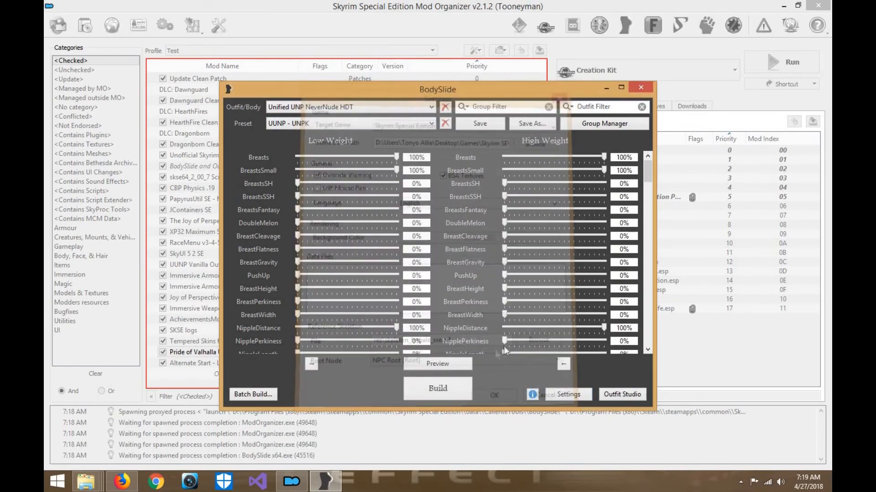
{"action": "left_click", "coordinate": [456, 362]}
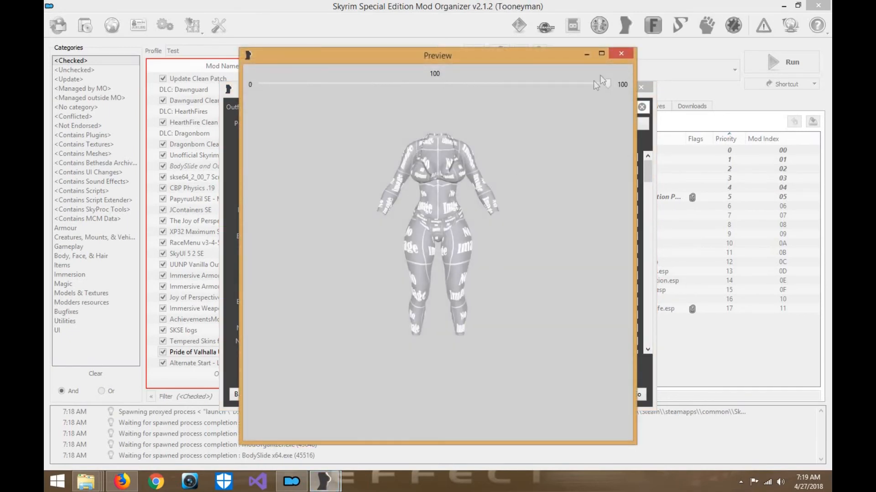
{"action": "left_click", "coordinate": [622, 54]}
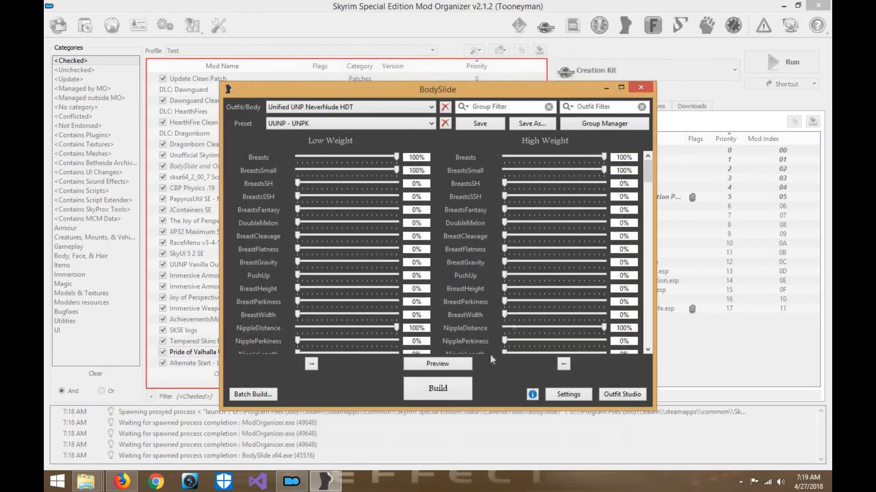
{"action": "left_click", "coordinate": [462, 390]}
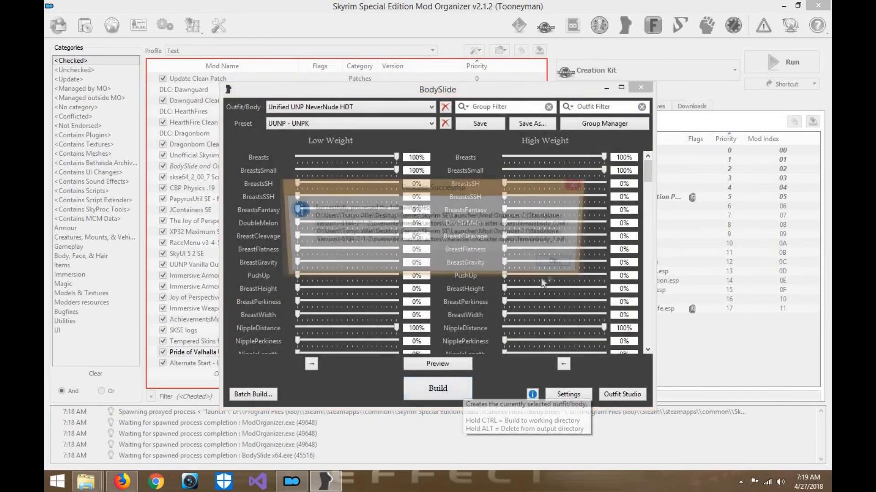
{"action": "left_click", "coordinate": [564, 264]}
- Switch the outfit/body to Unified UNP Feet and build it with the UUNP - UNPK preset
{"action": "left_click", "coordinate": [429, 106]}
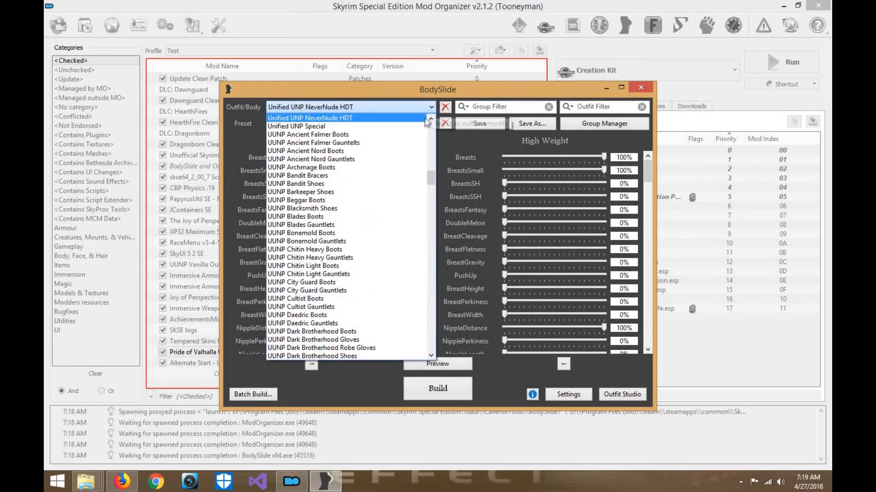
{"action": "scroll", "coordinate": [419, 130], "scroll_direction": "up", "scroll_amount": 3}
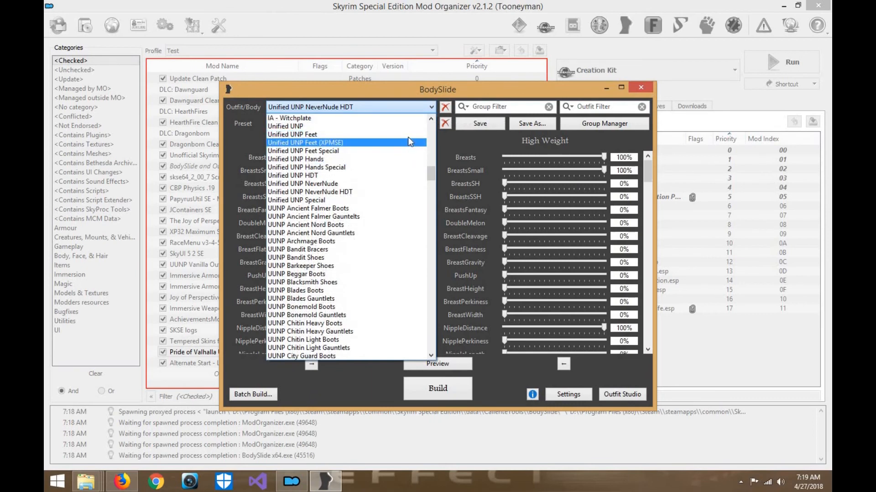
{"action": "left_click", "coordinate": [408, 137]}
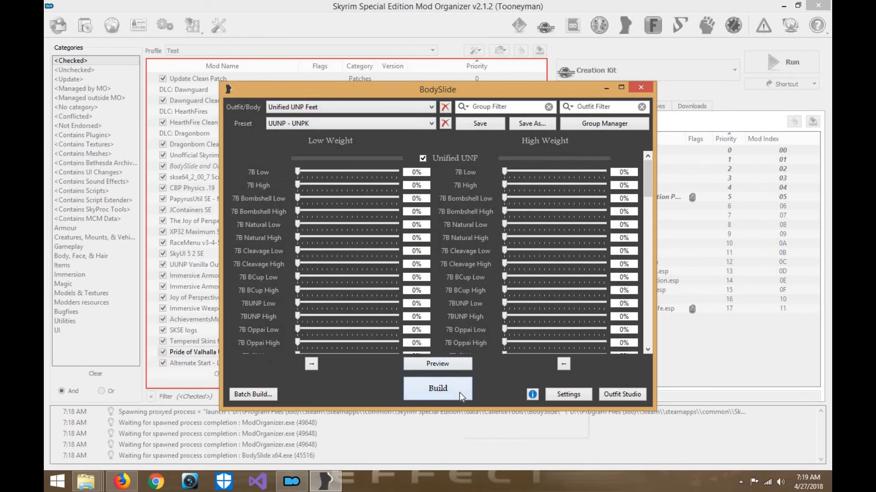
{"action": "left_click", "coordinate": [459, 393]}
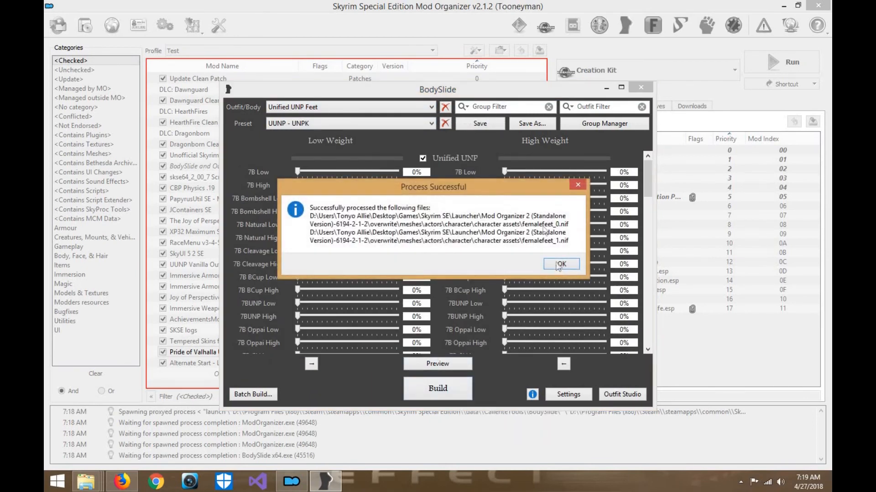
{"action": "left_click", "coordinate": [559, 265]}
- Switch the outfit/body to Unified UNP Hands and build it with the UUNP - UNPK preset
{"action": "left_click", "coordinate": [430, 108]}
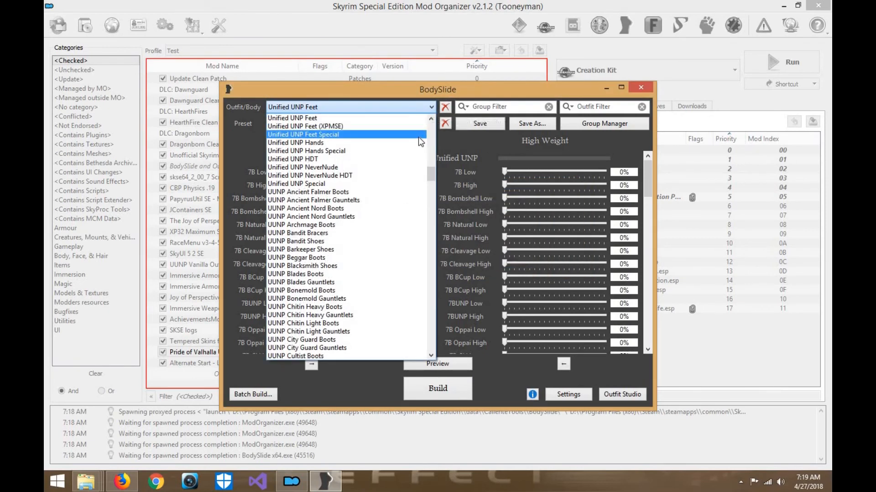
{"action": "left_click", "coordinate": [420, 145]}
{"action": "left_click", "coordinate": [439, 393]}
{"action": "left_click", "coordinate": [554, 269]}
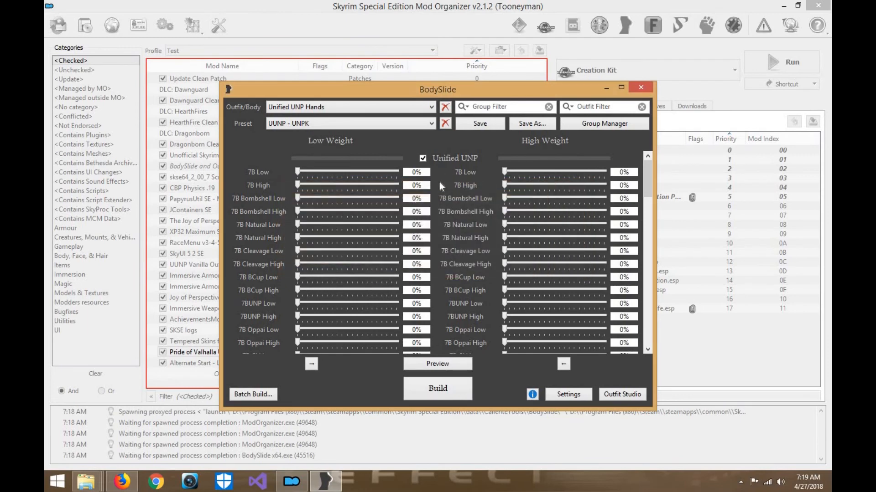
- Open the batch build and look through its slider sets to the end of the list
{"action": "left_click", "coordinate": [259, 396]}
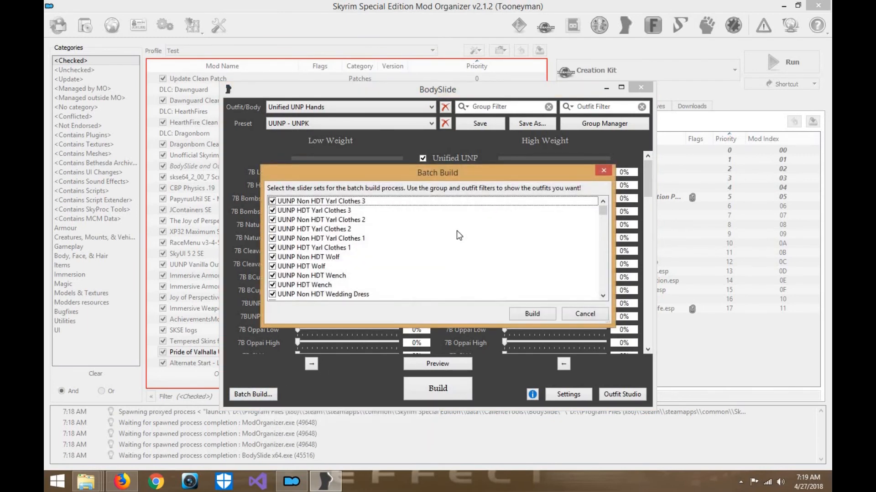
{"action": "scroll", "coordinate": [445, 264], "scroll_direction": "down", "scroll_amount": 8}
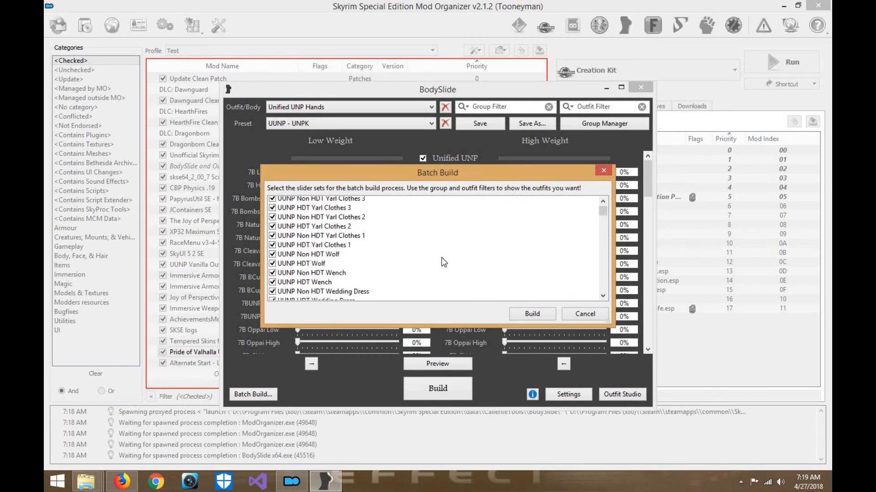
{"action": "scroll", "coordinate": [442, 262], "scroll_direction": "down", "scroll_amount": 15}
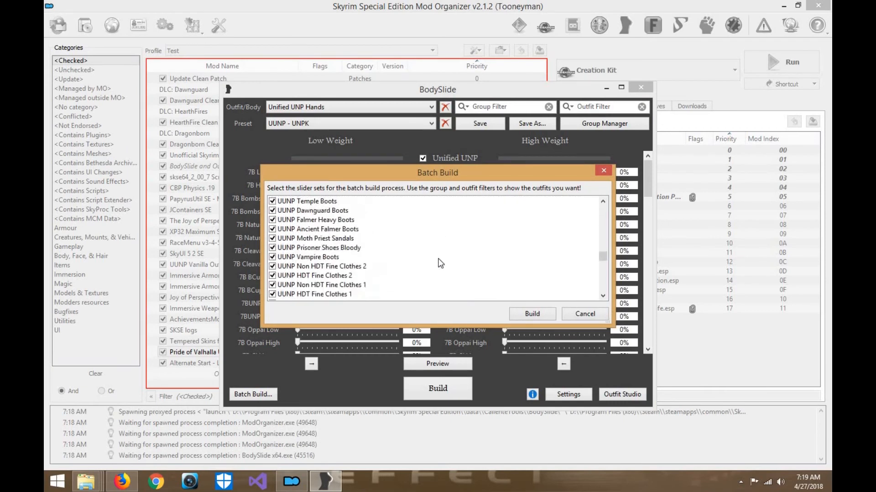
{"action": "scroll", "coordinate": [428, 269], "scroll_direction": "down", "scroll_amount": 10}
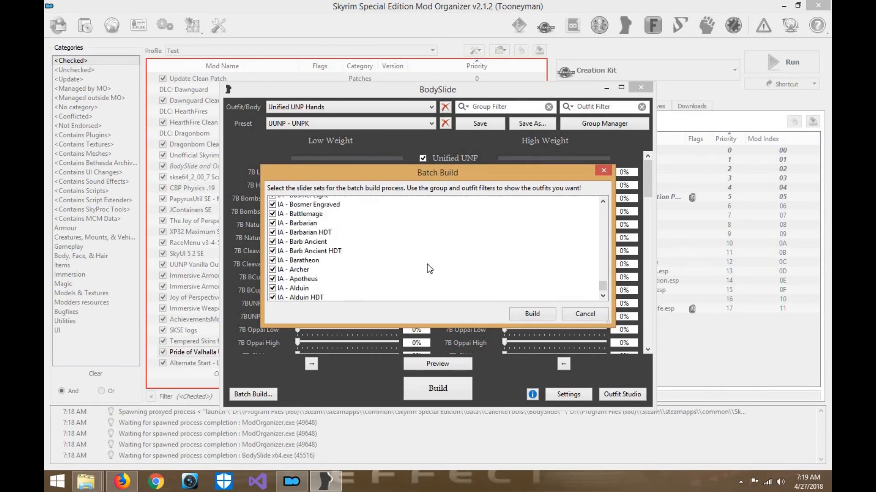
{"action": "scroll", "coordinate": [329, 293], "scroll_direction": "down", "scroll_amount": 3}
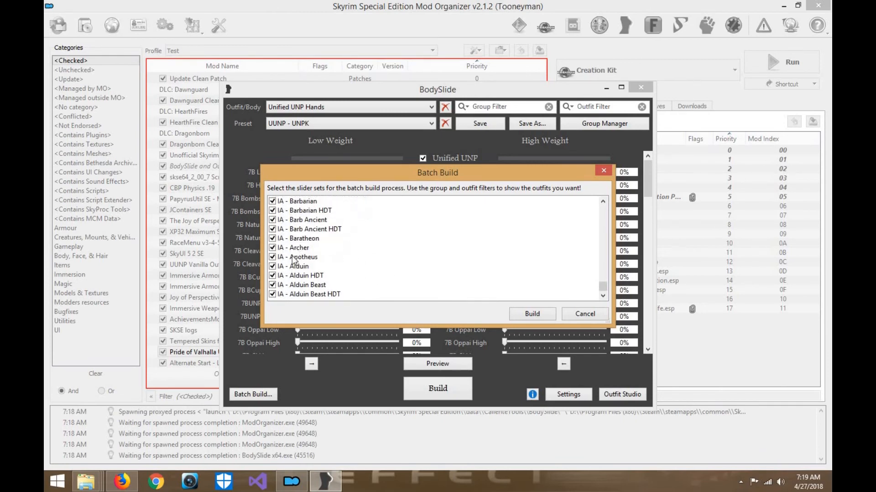
- Exclude all ten Unified UNP body, hands, feet and NeverNude sets from the batch build
{"action": "scroll", "coordinate": [309, 283], "scroll_direction": "up", "scroll_amount": 5}
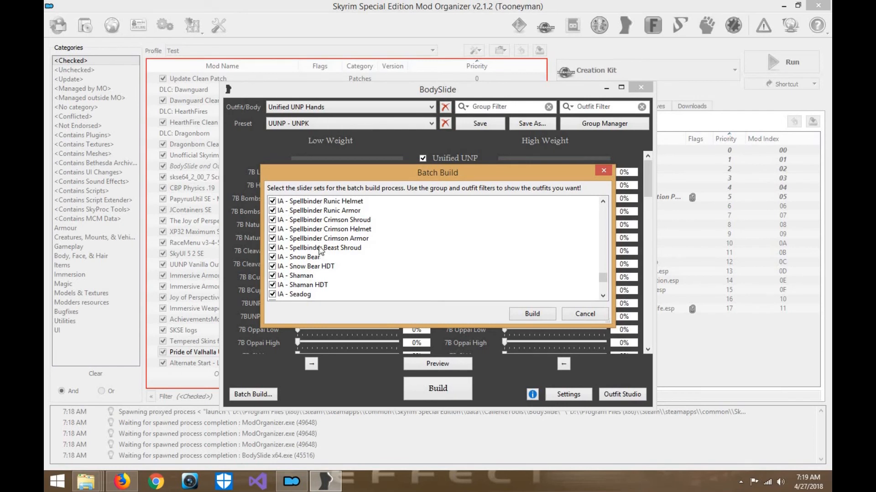
{"action": "scroll", "coordinate": [325, 271], "scroll_direction": "up", "scroll_amount": 5}
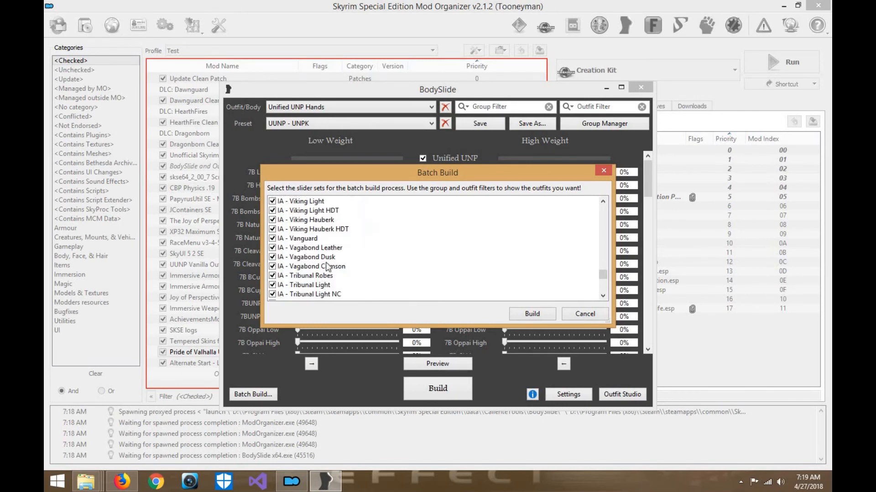
{"action": "scroll", "coordinate": [325, 276], "scroll_direction": "up", "scroll_amount": 5}
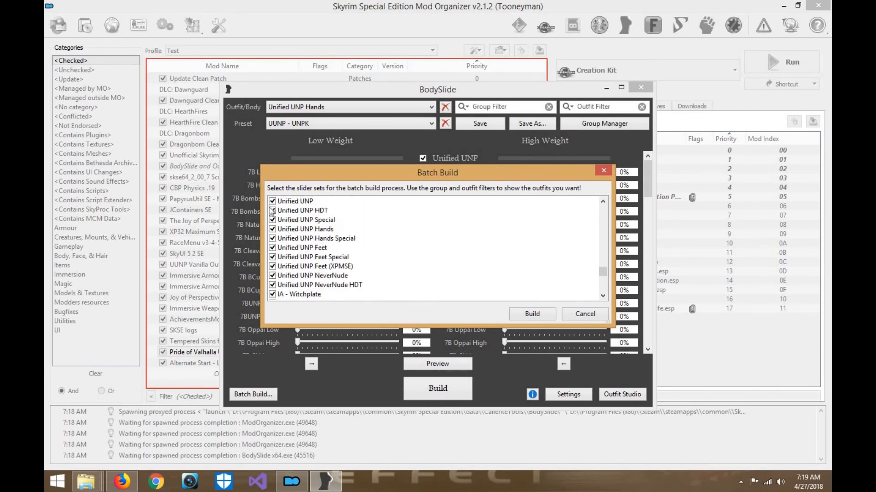
{"action": "left_click", "coordinate": [272, 201]}
{"action": "left_click", "coordinate": [272, 210]}
{"action": "left_click", "coordinate": [272, 220]}
{"action": "left_click", "coordinate": [272, 228]}
{"action": "left_click", "coordinate": [273, 238]}
{"action": "left_click", "coordinate": [272, 247]}
{"action": "left_click", "coordinate": [272, 257]}
{"action": "left_click", "coordinate": [272, 267]}
{"action": "left_click", "coordinate": [272, 275]}
{"action": "left_click", "coordinate": [273, 285]}
{"action": "scroll", "coordinate": [403, 235], "scroll_direction": "up", "scroll_amount": 2}
{"action": "scroll", "coordinate": [333, 263], "scroll_direction": "down", "scroll_amount": 3}
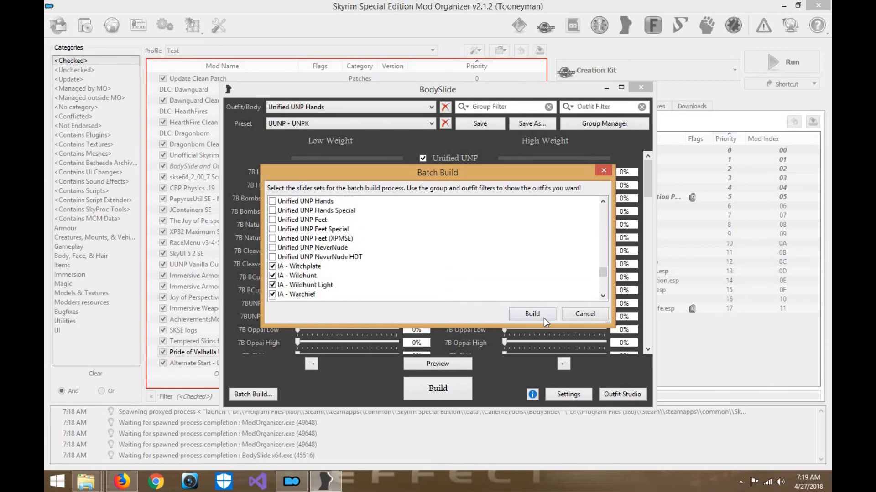
- Start the batch build and choose UUNP HDT Bandit 1, 2 and 3 for output sets #1 to #3
{"action": "left_click", "coordinate": [532, 313]}
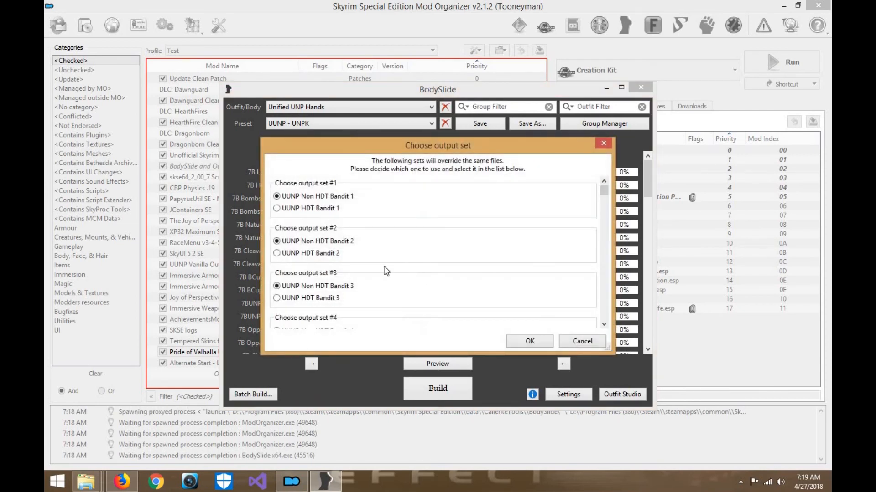
{"action": "left_click", "coordinate": [332, 210]}
{"action": "left_click", "coordinate": [336, 253]}
{"action": "left_click", "coordinate": [336, 298]}
- Choose UUNP HDT Bandit 4, IA - Barbarian HDT and IA - Barb Ancient HDT for output sets #4 to #6
{"action": "scroll", "coordinate": [429, 260], "scroll_direction": "down", "scroll_amount": 1}
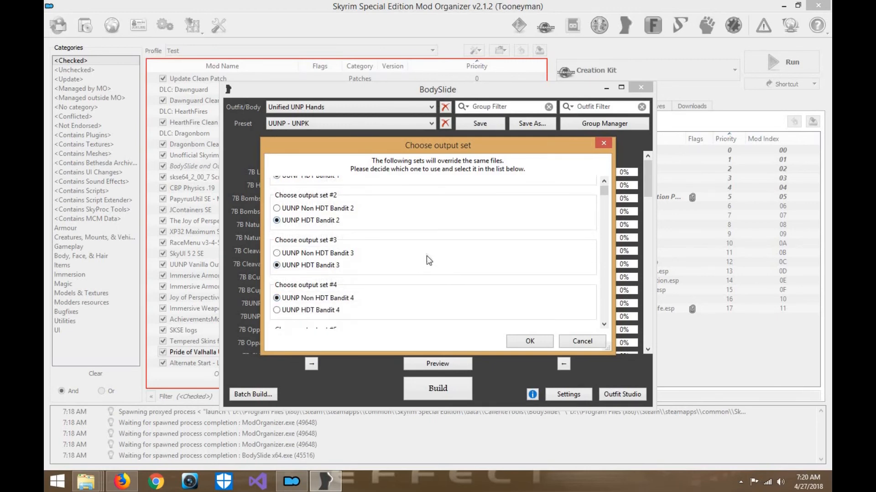
{"action": "scroll", "coordinate": [503, 220], "scroll_direction": "down", "scroll_amount": 3}
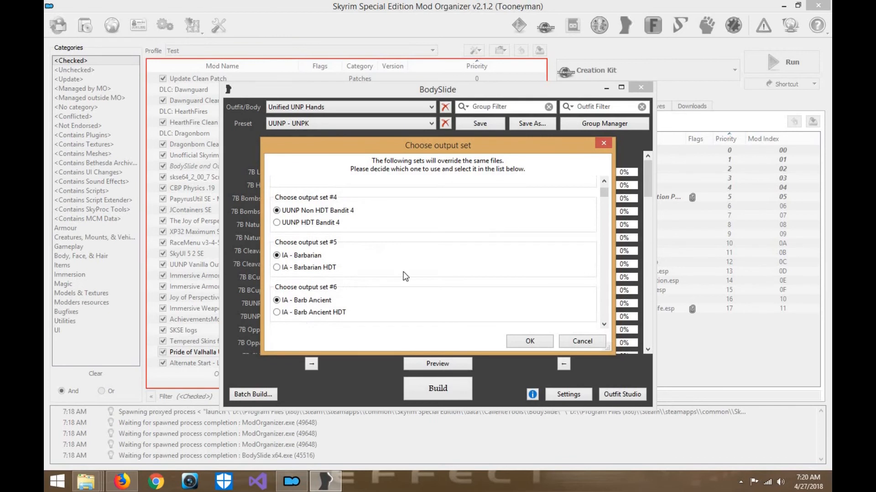
{"action": "scroll", "coordinate": [403, 277], "scroll_direction": "down", "scroll_amount": 1}
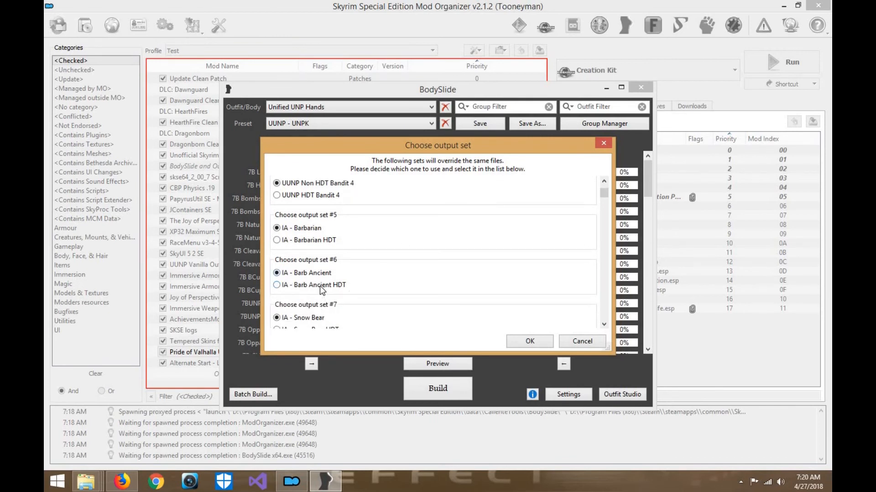
{"action": "left_click", "coordinate": [320, 286]}
{"action": "scroll", "coordinate": [324, 242], "scroll_direction": "up", "scroll_amount": 1}
{"action": "left_click", "coordinate": [341, 215]}
{"action": "scroll", "coordinate": [341, 215], "scroll_direction": "up", "scroll_amount": 1}
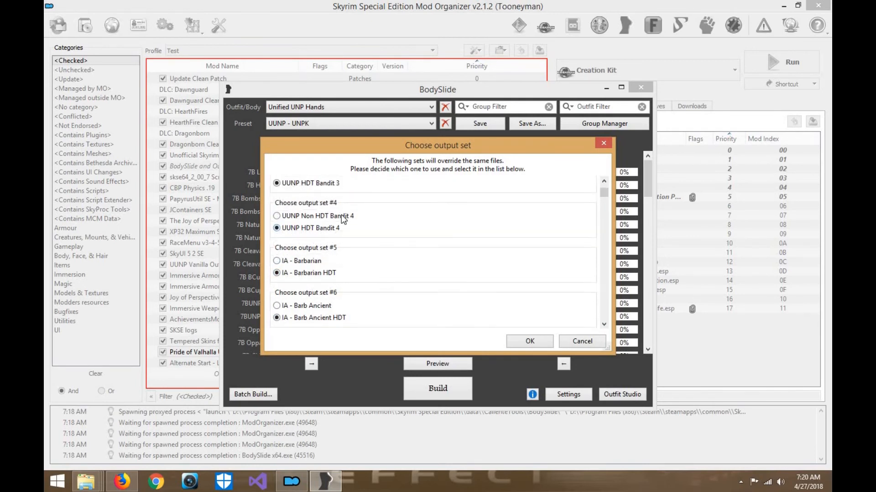
- Choose IA - Snow Bear HDT for output set #7 and UUNP HDT Dark Brotherhood for output set #10
{"action": "scroll", "coordinate": [342, 214], "scroll_direction": "down", "scroll_amount": 2}
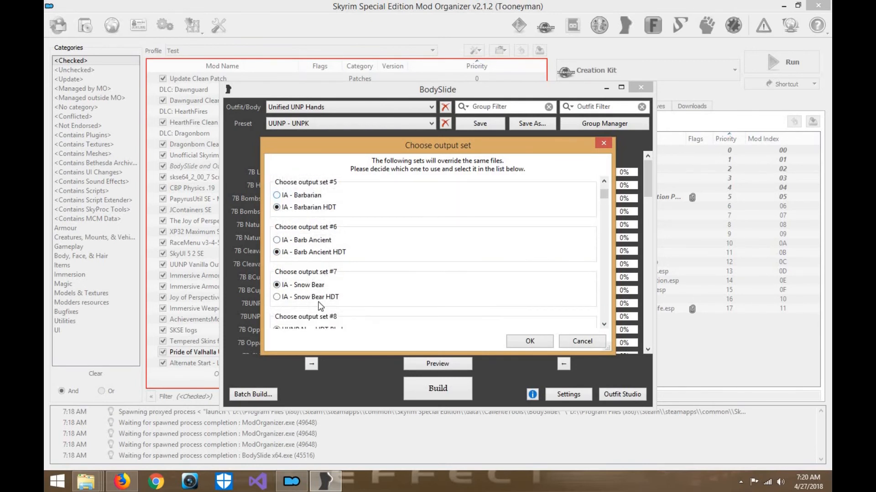
{"action": "left_click", "coordinate": [319, 297]}
{"action": "scroll", "coordinate": [360, 274], "scroll_direction": "down", "scroll_amount": 1}
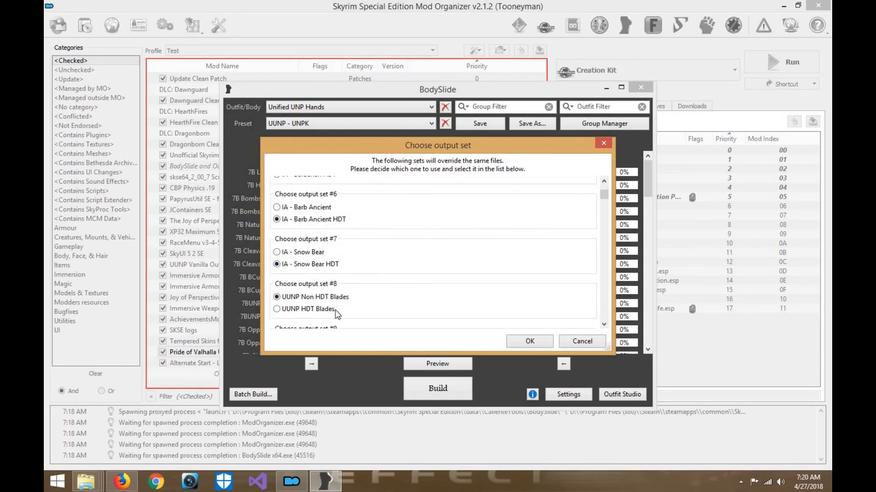
{"action": "scroll", "coordinate": [336, 314], "scroll_direction": "down", "scroll_amount": 1}
{"action": "scroll", "coordinate": [337, 316], "scroll_direction": "down", "scroll_amount": 2}
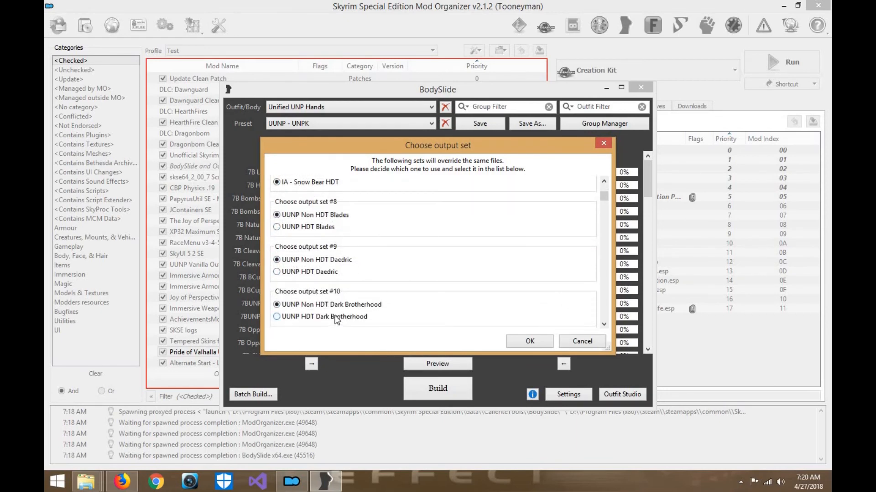
{"action": "scroll", "coordinate": [337, 319], "scroll_direction": "down", "scroll_amount": 1}
{"action": "left_click", "coordinate": [337, 301]}
- Choose UUNP HDT Ancient Nord for output set #14
{"action": "scroll", "coordinate": [346, 296], "scroll_direction": "down", "scroll_amount": 2}
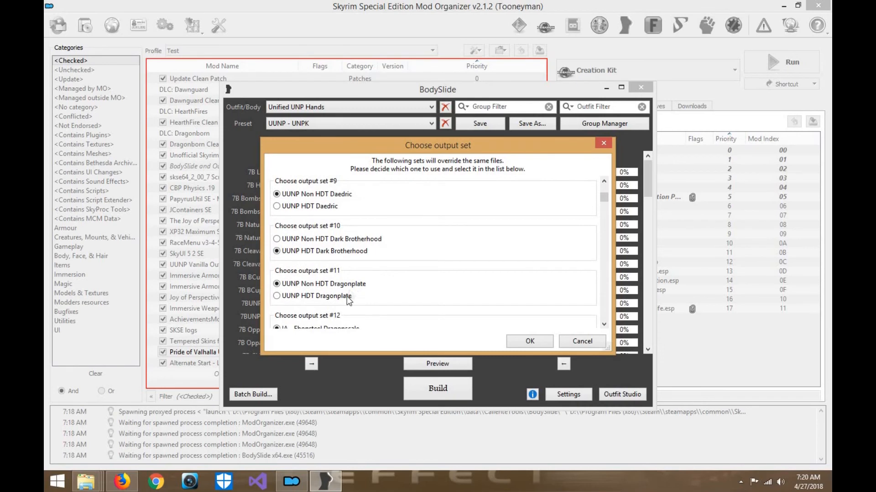
{"action": "scroll", "coordinate": [360, 290], "scroll_direction": "down", "scroll_amount": 1}
{"action": "scroll", "coordinate": [374, 303], "scroll_direction": "down", "scroll_amount": 2}
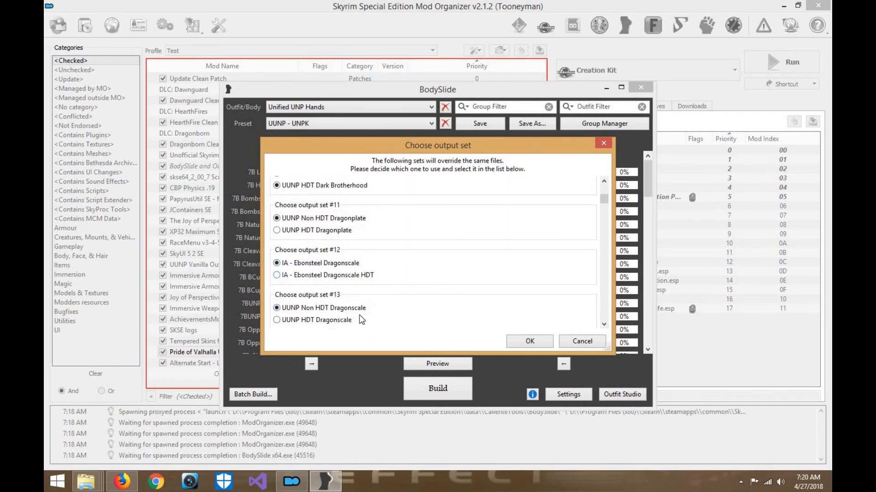
{"action": "scroll", "coordinate": [357, 311], "scroll_direction": "down", "scroll_amount": 1}
{"action": "left_click", "coordinate": [351, 299]}
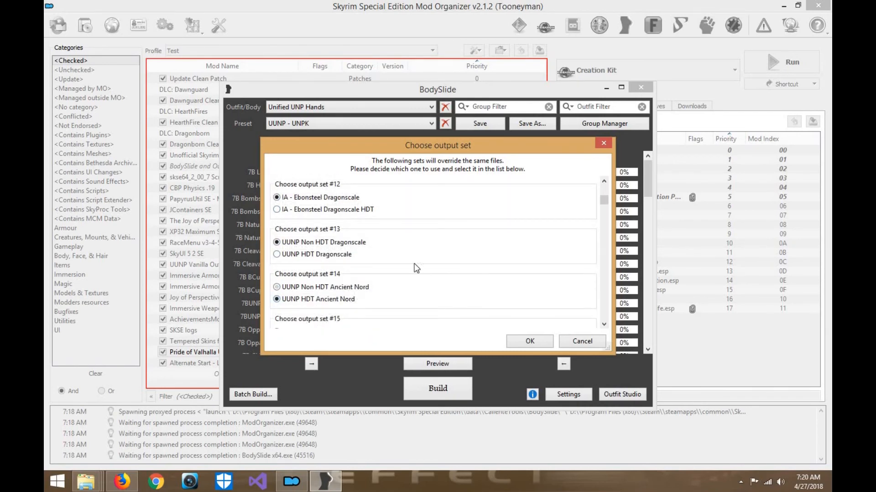
- Choose UUNP HDT Falmer for output set #20 and UUNP HDT General Tullius for output set #21
{"action": "scroll", "coordinate": [341, 313], "scroll_direction": "down", "scroll_amount": 1}
{"action": "scroll", "coordinate": [358, 310], "scroll_direction": "down", "scroll_amount": 2}
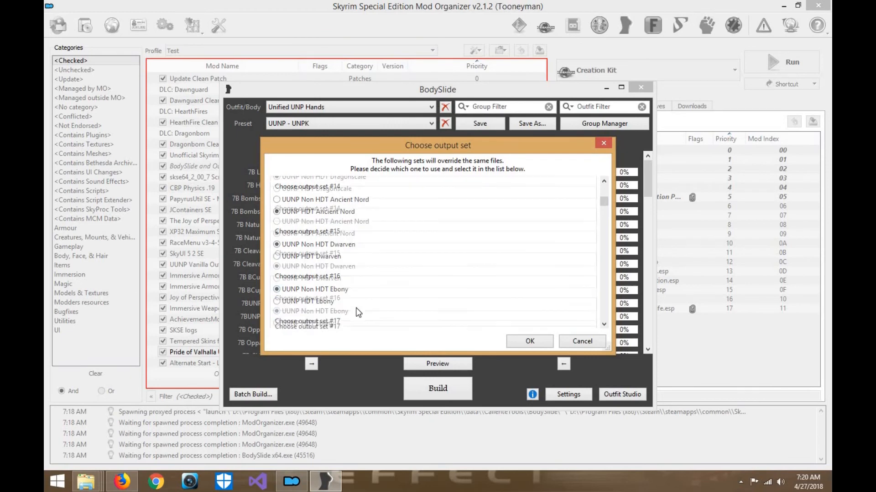
{"action": "scroll", "coordinate": [358, 312], "scroll_direction": "down", "scroll_amount": 2}
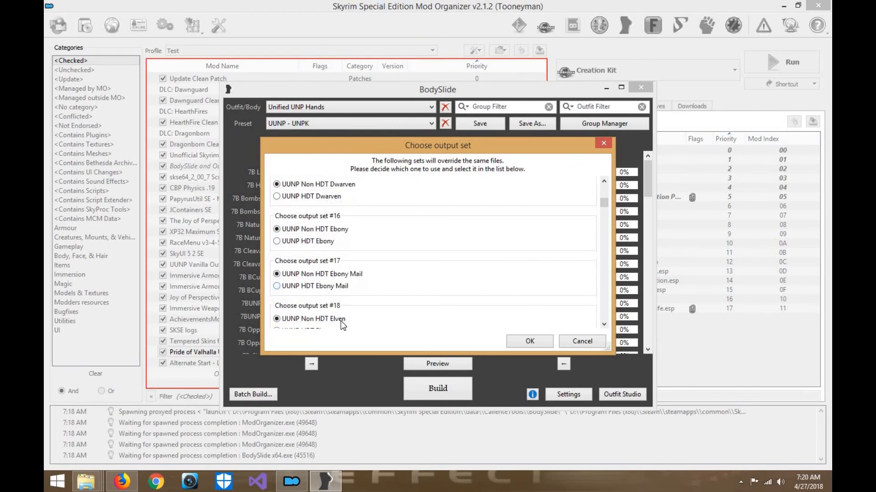
{"action": "scroll", "coordinate": [342, 319], "scroll_direction": "down", "scroll_amount": 1}
{"action": "scroll", "coordinate": [341, 314], "scroll_direction": "down", "scroll_amount": 2}
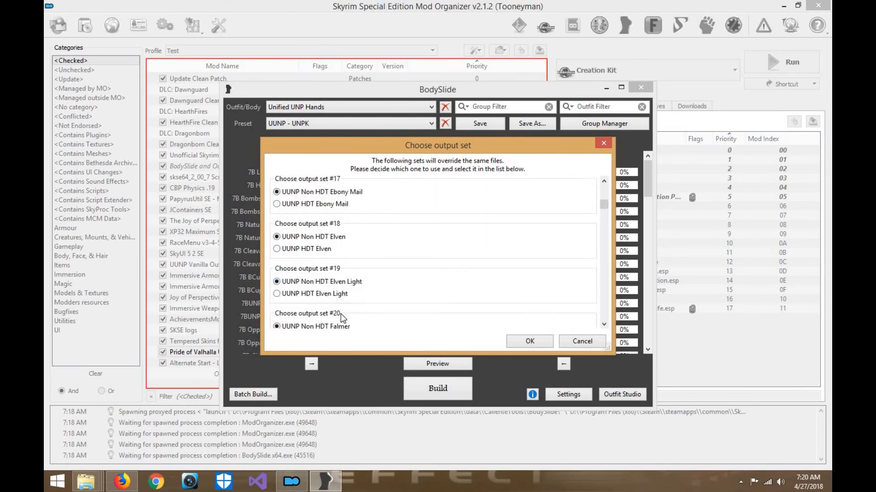
{"action": "left_click", "coordinate": [334, 306]}
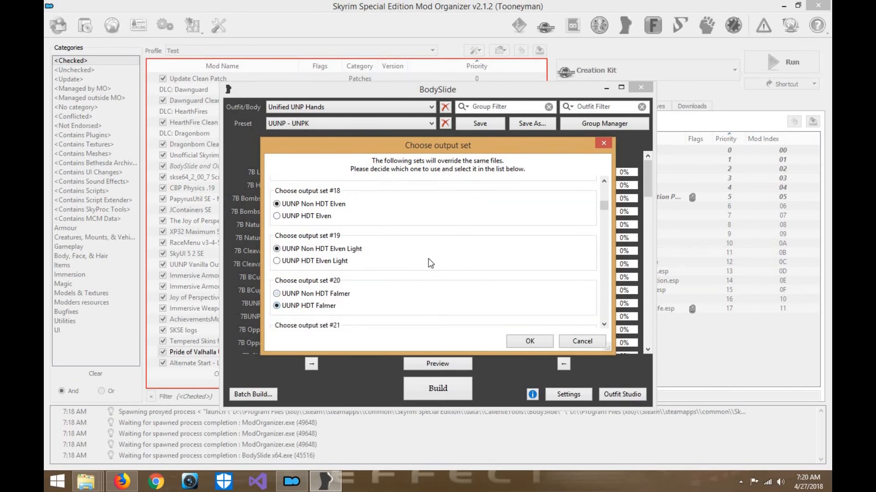
{"action": "scroll", "coordinate": [429, 259], "scroll_direction": "down", "scroll_amount": 1}
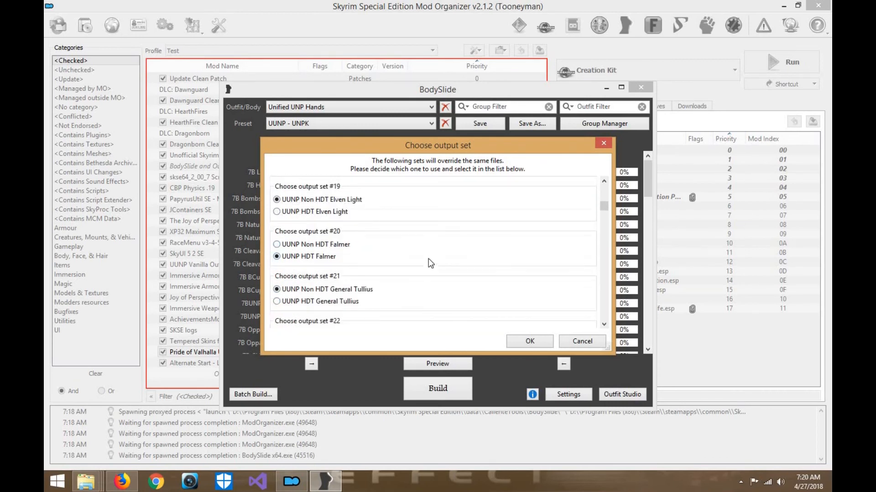
{"action": "left_click", "coordinate": [348, 303]}
- Choose UUNP HDT Hide Heavy for output set #23 and UUNP HDT Hide Heavy Horned for output set #24
{"action": "scroll", "coordinate": [399, 272], "scroll_direction": "down", "scroll_amount": 1}
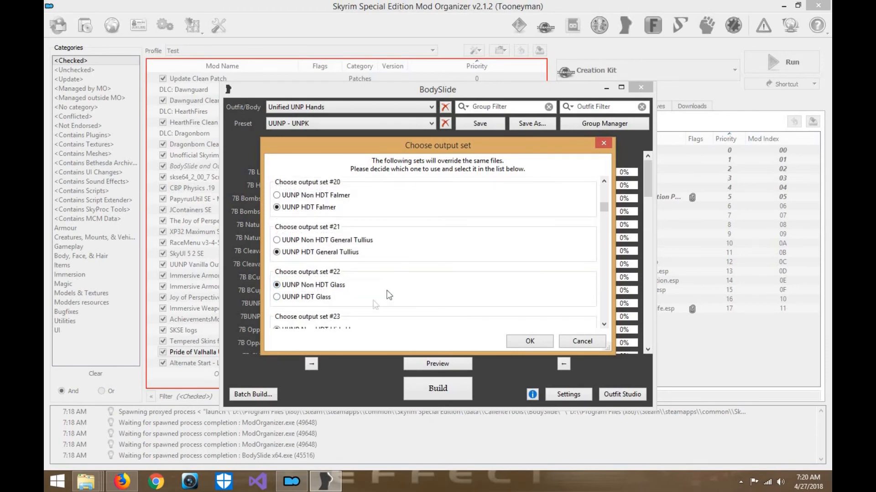
{"action": "scroll", "coordinate": [390, 264], "scroll_direction": "down", "scroll_amount": 1}
{"action": "left_click", "coordinate": [348, 294]}
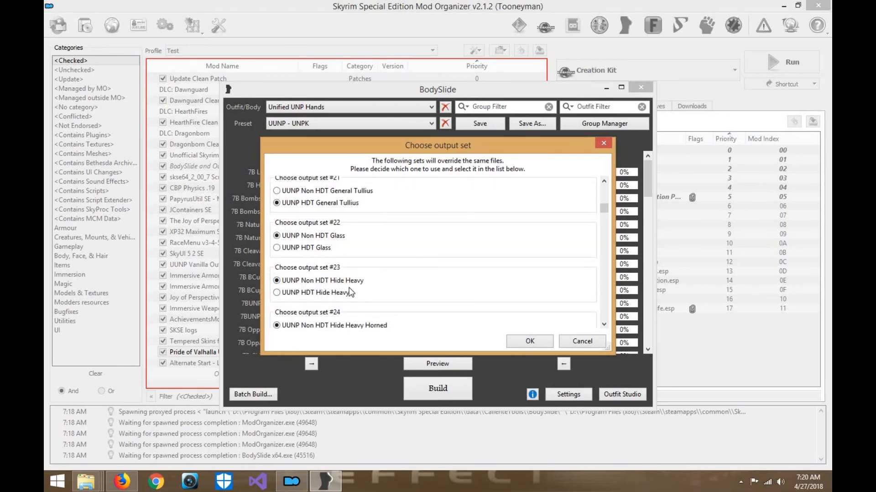
{"action": "scroll", "coordinate": [392, 278], "scroll_direction": "down", "scroll_amount": 1}
{"action": "left_click", "coordinate": [344, 305]}
- Choose UUNP HDT Hide Light for output set #25 and UUNP HDT Hide Medium for output set #26
{"action": "scroll", "coordinate": [346, 305], "scroll_direction": "down", "scroll_amount": 1}
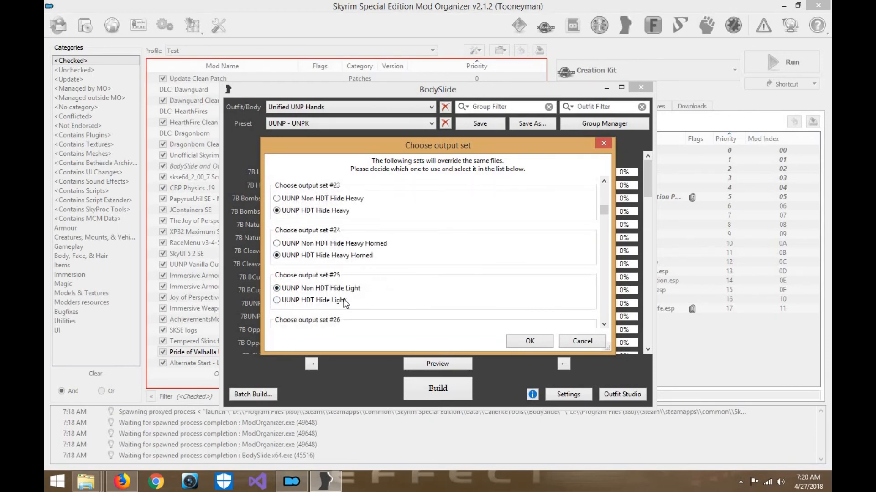
{"action": "left_click", "coordinate": [365, 300]}
{"action": "scroll", "coordinate": [363, 294], "scroll_direction": "down", "scroll_amount": 1}
{"action": "left_click", "coordinate": [353, 296]}
- Choose UUNP Non HDT Imperial Heavy for output set #27 and UUNP HDT Imperial Light and Medium for #28 and #29
{"action": "scroll", "coordinate": [359, 290], "scroll_direction": "down", "scroll_amount": 1}
{"action": "left_click", "coordinate": [358, 290]}
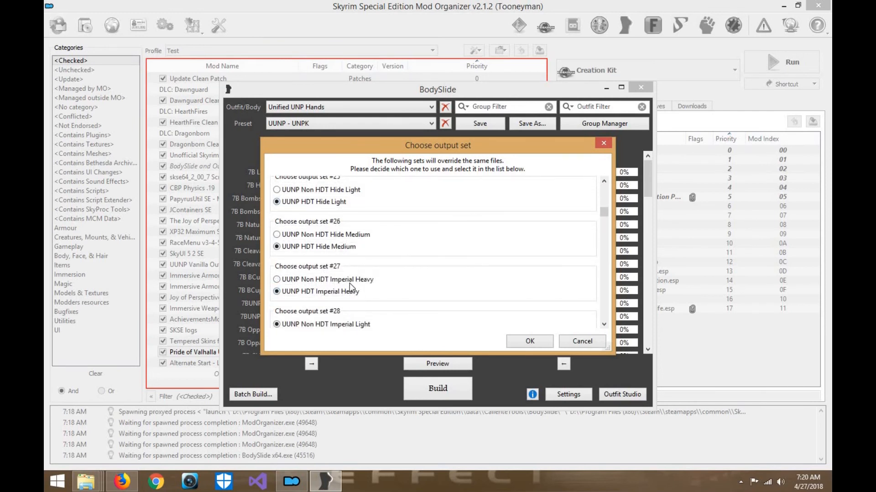
{"action": "left_click", "coordinate": [360, 280]}
{"action": "scroll", "coordinate": [352, 308], "scroll_direction": "down", "scroll_amount": 1}
{"action": "left_click", "coordinate": [354, 304]}
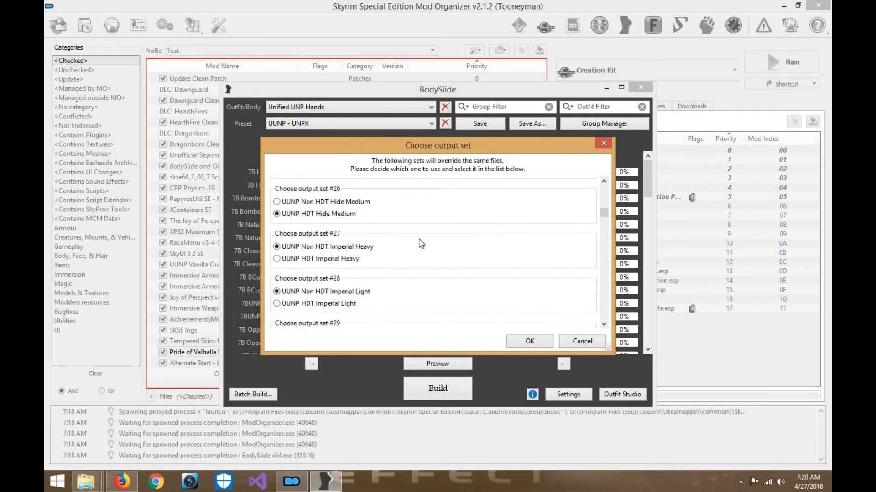
{"action": "scroll", "coordinate": [415, 244], "scroll_direction": "down", "scroll_amount": 1}
{"action": "left_click", "coordinate": [355, 299]}
- Choose IA - Mercenary HDT for output set #32 and UUNP HDT Nightingale for output set #33
{"action": "scroll", "coordinate": [404, 235], "scroll_direction": "down", "scroll_amount": 1}
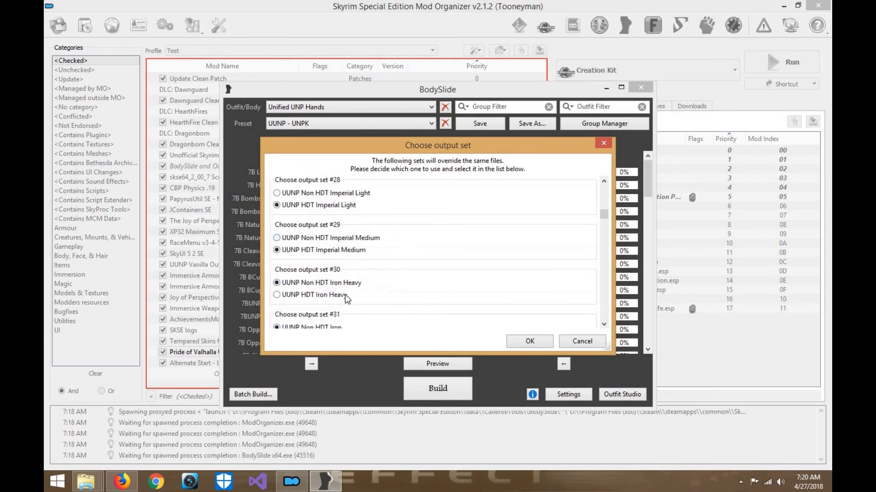
{"action": "scroll", "coordinate": [338, 304], "scroll_direction": "down", "scroll_amount": 1}
{"action": "scroll", "coordinate": [360, 301], "scroll_direction": "down", "scroll_amount": 2}
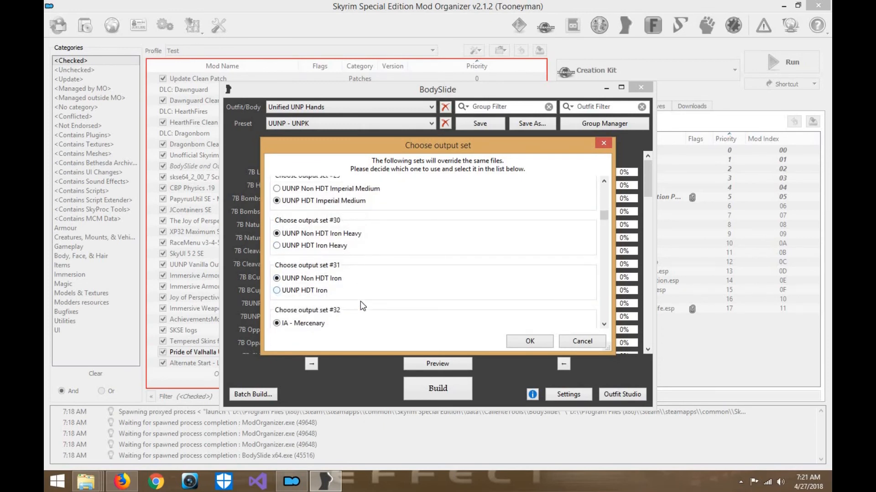
{"action": "left_click", "coordinate": [332, 306]}
{"action": "scroll", "coordinate": [393, 262], "scroll_direction": "down", "scroll_amount": 1}
{"action": "scroll", "coordinate": [393, 262], "scroll_direction": "down", "scroll_amount": 1}
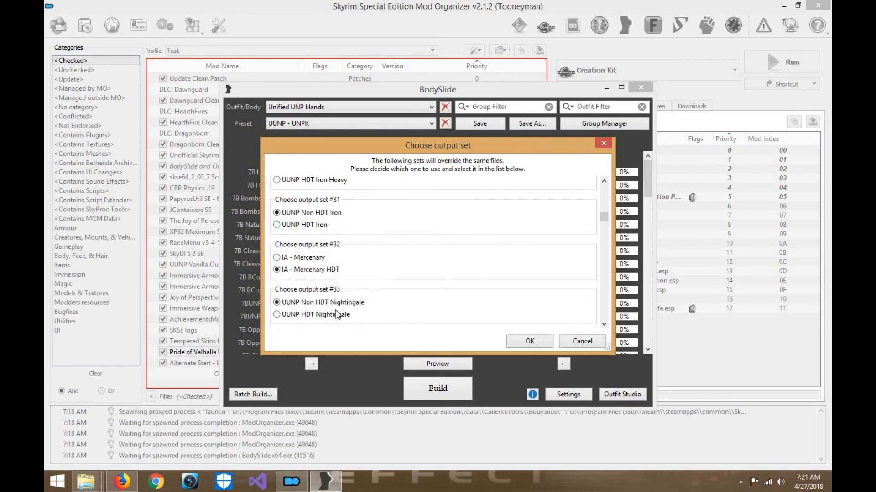
{"action": "scroll", "coordinate": [336, 305], "scroll_direction": "down", "scroll_amount": 1}
{"action": "left_click", "coordinate": [347, 299]}
- Choose IA - Einherjar Cuirass Dark HDT for output set #35 and IA - Einherjar Cuirass Light HDT for #36
{"action": "scroll", "coordinate": [347, 300], "scroll_direction": "down", "scroll_amount": 3}
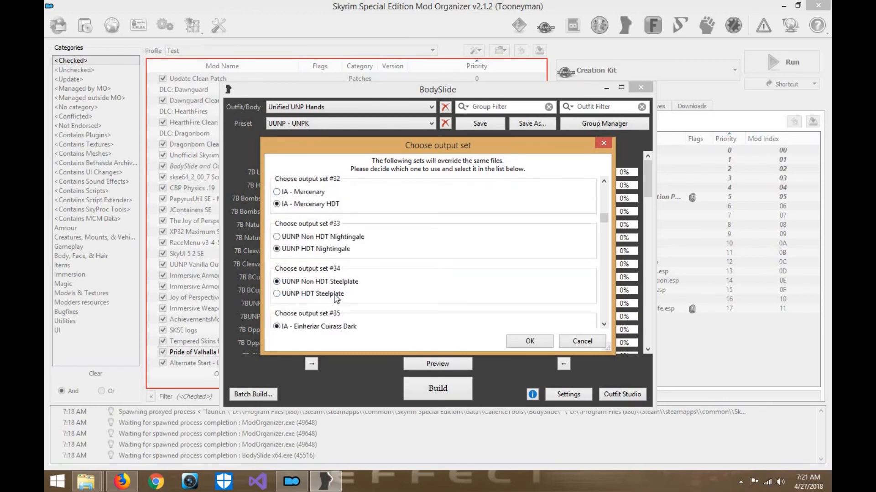
{"action": "scroll", "coordinate": [349, 292], "scroll_direction": "down", "scroll_amount": 1}
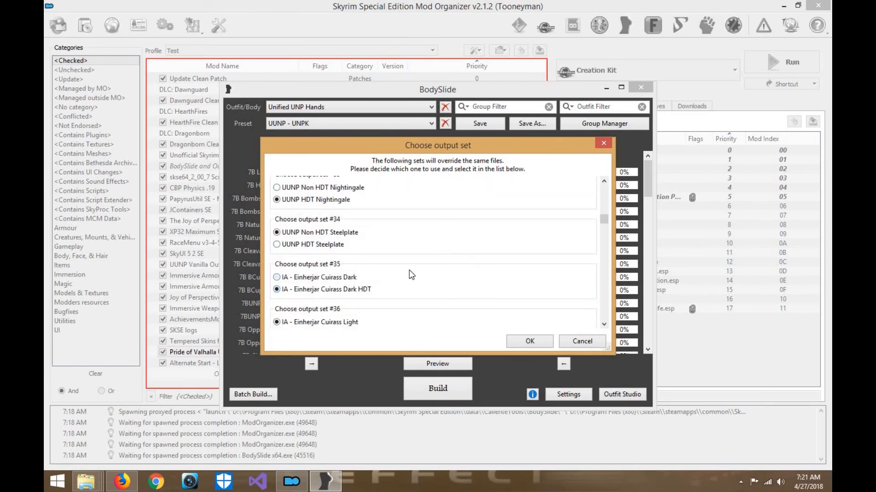
{"action": "scroll", "coordinate": [409, 270], "scroll_direction": "down", "scroll_amount": 1}
{"action": "left_click", "coordinate": [347, 303]}
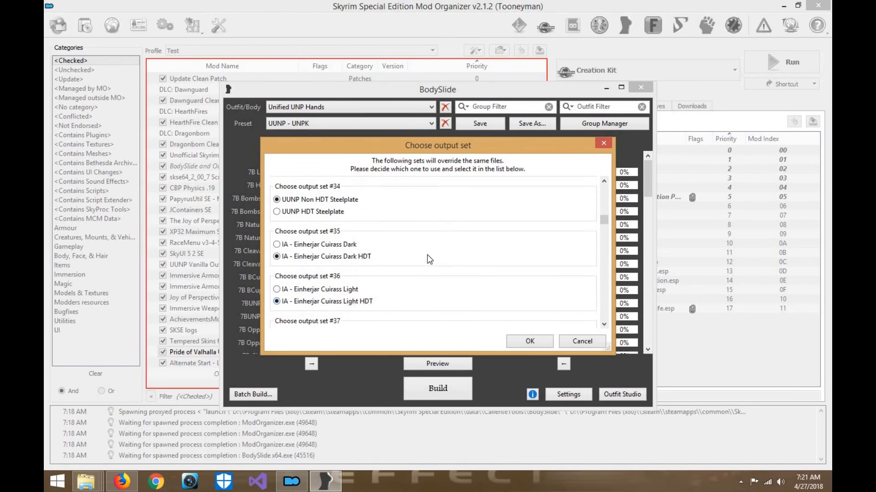
- Choose IA - Ranger HDT for output set #39 and IA - Redguard Knight HDT for output set #40
{"action": "scroll", "coordinate": [344, 303], "scroll_direction": "down", "scroll_amount": 1}
{"action": "scroll", "coordinate": [335, 301], "scroll_direction": "down", "scroll_amount": 1}
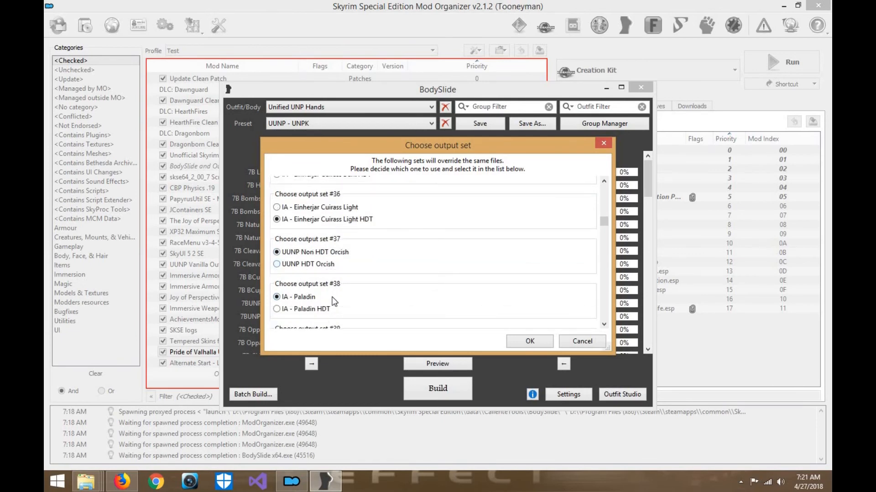
{"action": "scroll", "coordinate": [336, 295], "scroll_direction": "down", "scroll_amount": 1}
{"action": "scroll", "coordinate": [339, 290], "scroll_direction": "down", "scroll_amount": 1}
{"action": "left_click", "coordinate": [344, 301]}
{"action": "scroll", "coordinate": [344, 303], "scroll_direction": "down", "scroll_amount": 1}
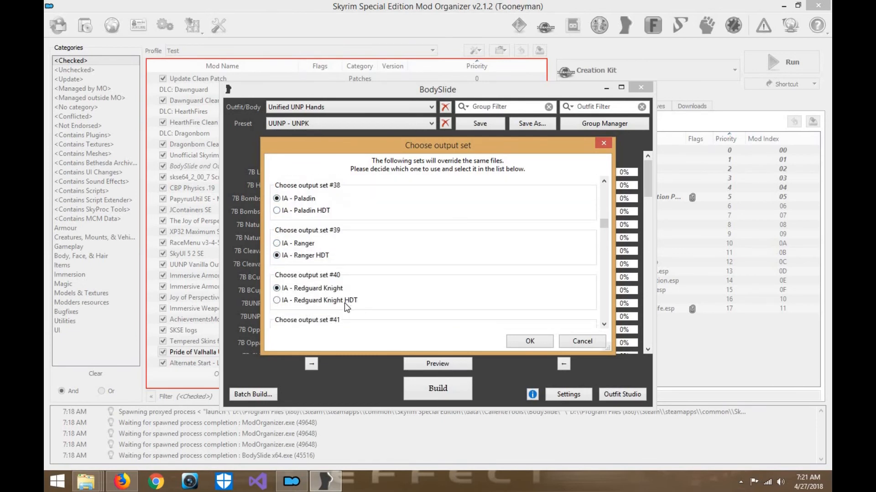
{"action": "left_click", "coordinate": [344, 302]}
- Choose IA - Ringmail HDT for output set #41 and IA - Ritual Armor HDT for output set #42
{"action": "scroll", "coordinate": [330, 300], "scroll_direction": "down", "scroll_amount": 1}
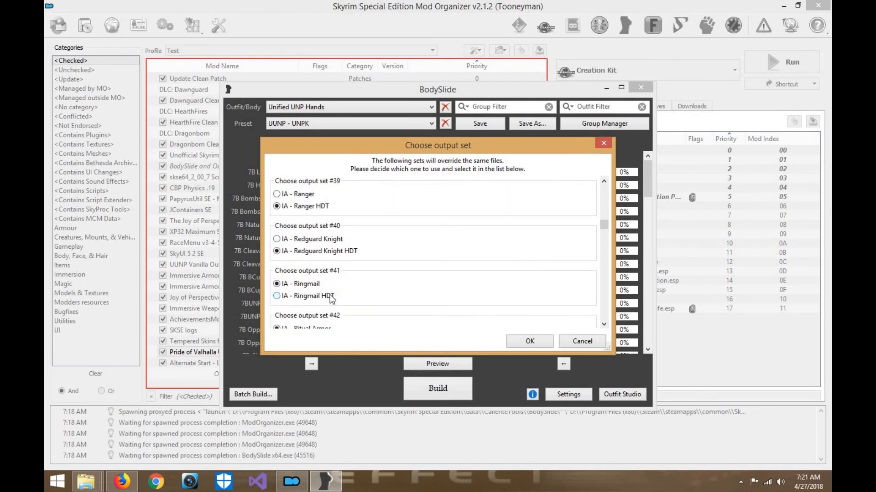
{"action": "left_click", "coordinate": [331, 296]}
{"action": "scroll", "coordinate": [333, 294], "scroll_direction": "down", "scroll_amount": 1}
{"action": "left_click", "coordinate": [344, 275]}
- Choose UUNP HDT Savior's Hide for output set #43 and UUNP HDT Stormcloak Officer for output set #44
{"action": "scroll", "coordinate": [347, 278], "scroll_direction": "down", "scroll_amount": 1}
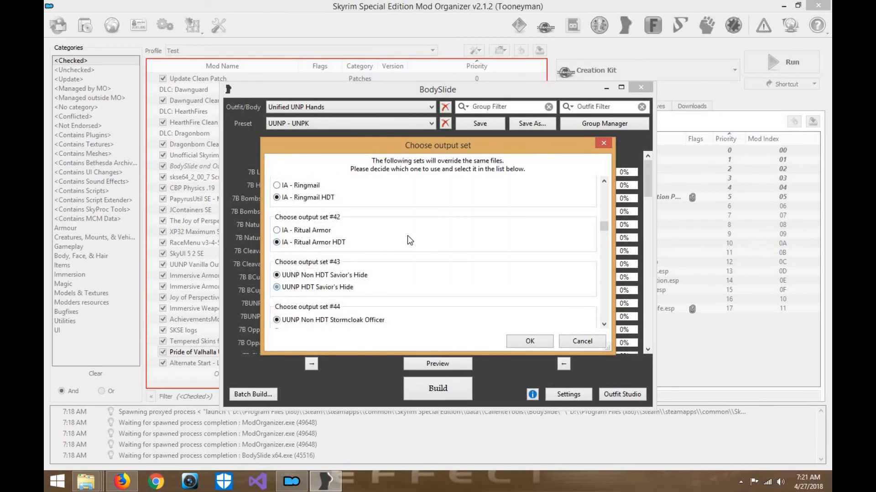
{"action": "left_click", "coordinate": [342, 288]}
{"action": "scroll", "coordinate": [342, 292], "scroll_direction": "down", "scroll_amount": 1}
{"action": "left_click", "coordinate": [330, 300]}
- Choose UUNP HDT City Guard, City Guard Sleeves and Leather for output sets #47 to #49
{"action": "scroll", "coordinate": [379, 276], "scroll_direction": "down", "scroll_amount": 1}
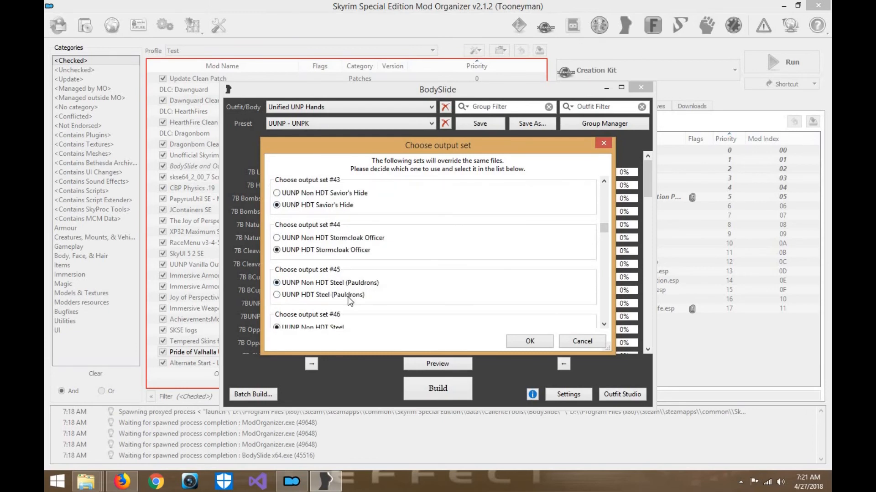
{"action": "scroll", "coordinate": [347, 294], "scroll_direction": "down", "scroll_amount": 2}
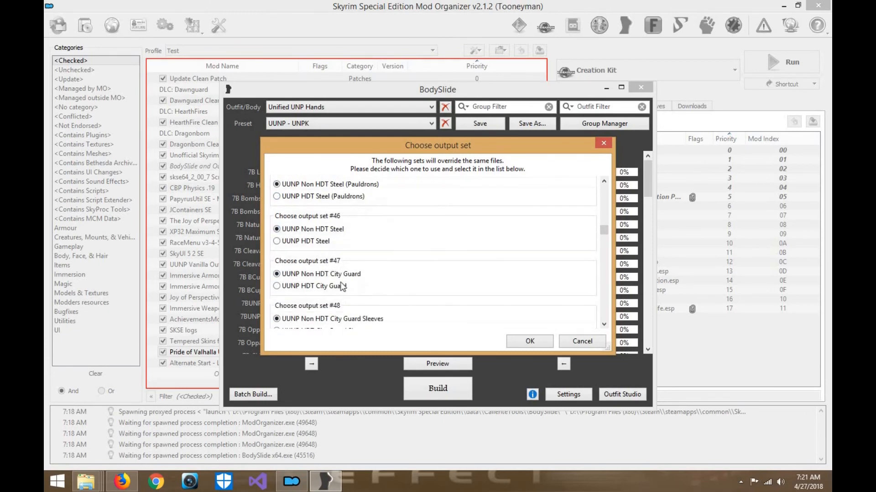
{"action": "left_click", "coordinate": [361, 286]}
{"action": "scroll", "coordinate": [360, 296], "scroll_direction": "down", "scroll_amount": 1}
{"action": "left_click", "coordinate": [361, 298]}
{"action": "scroll", "coordinate": [361, 298], "scroll_direction": "down", "scroll_amount": 1}
{"action": "left_click", "coordinate": [315, 292]}
- Choose UUNP HDT Thief, Thief Karliah, Thief Leader and Thief Sleevless for output sets #50 to #53
{"action": "scroll", "coordinate": [319, 292], "scroll_direction": "down", "scroll_amount": 1}
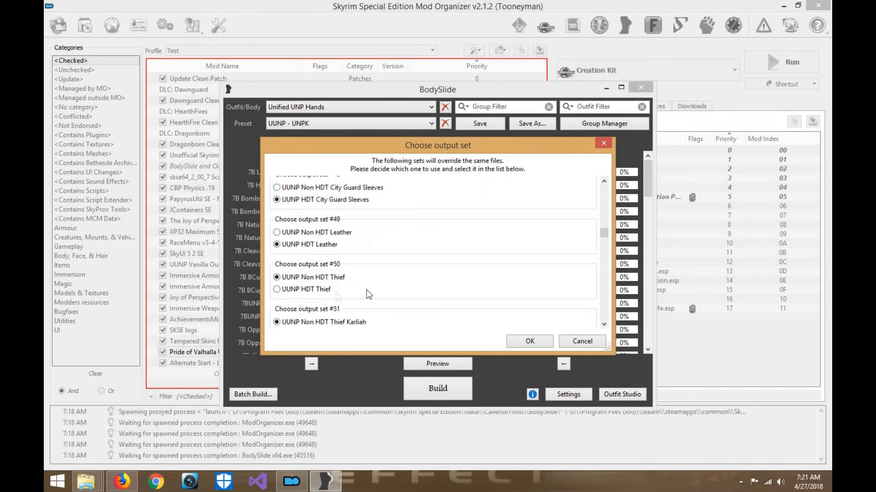
{"action": "left_click", "coordinate": [312, 291]}
{"action": "scroll", "coordinate": [369, 278], "scroll_direction": "down", "scroll_amount": 1}
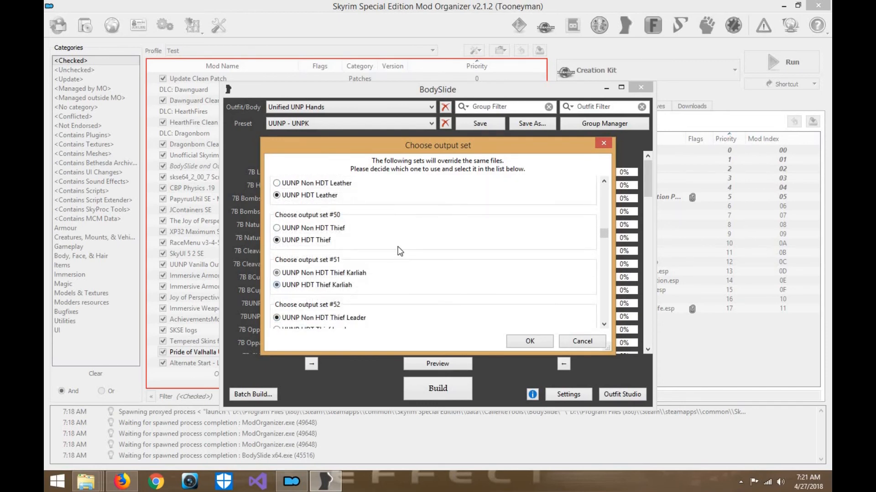
{"action": "left_click", "coordinate": [315, 285]}
{"action": "scroll", "coordinate": [339, 301], "scroll_direction": "down", "scroll_amount": 1}
{"action": "left_click", "coordinate": [339, 297]}
{"action": "scroll", "coordinate": [346, 297], "scroll_direction": "down", "scroll_amount": 1}
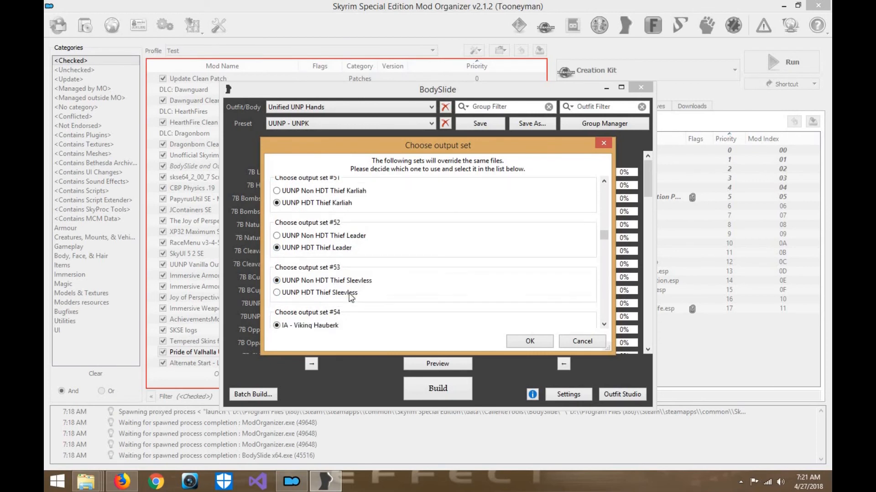
{"action": "left_click", "coordinate": [338, 293]}
- Choose IA - Viking Hauberk HDT for output set #54 and IA - Viking Light HDT for output set #55
{"action": "scroll", "coordinate": [334, 289], "scroll_direction": "down", "scroll_amount": 1}
{"action": "left_click", "coordinate": [334, 290]}
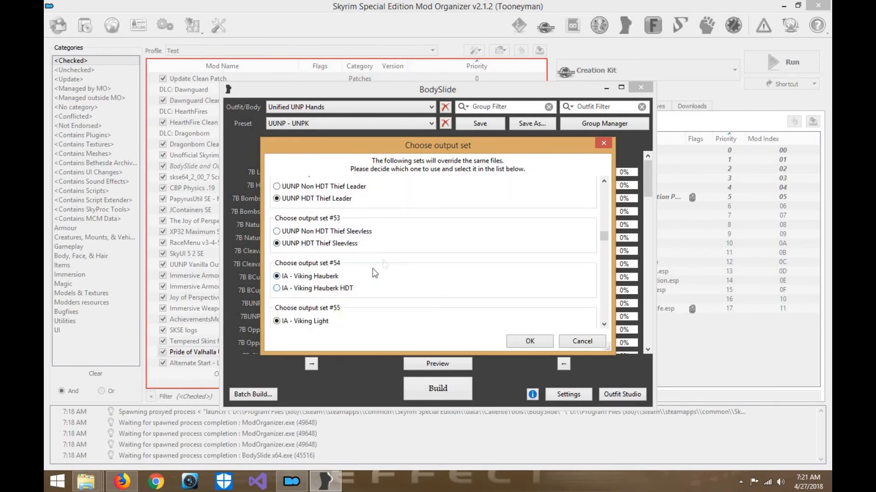
{"action": "scroll", "coordinate": [328, 301], "scroll_direction": "down", "scroll_amount": 1}
{"action": "left_click", "coordinate": [332, 303]}
- Choose the UUNP HDT Archmage Hood, Hood Arg and Hood Kha variants for output sets #57 to #59
{"action": "scroll", "coordinate": [311, 299], "scroll_direction": "down", "scroll_amount": 1}
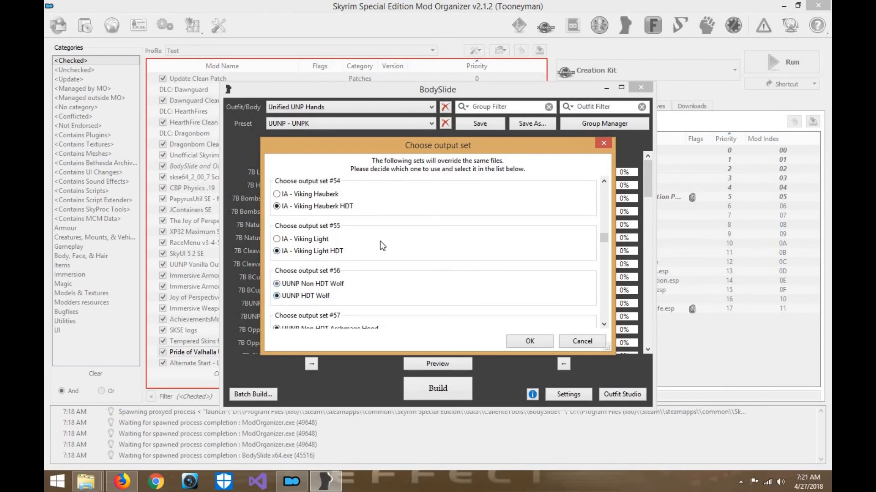
{"action": "scroll", "coordinate": [380, 241], "scroll_direction": "down", "scroll_amount": 1}
{"action": "scroll", "coordinate": [399, 237], "scroll_direction": "down", "scroll_amount": 1}
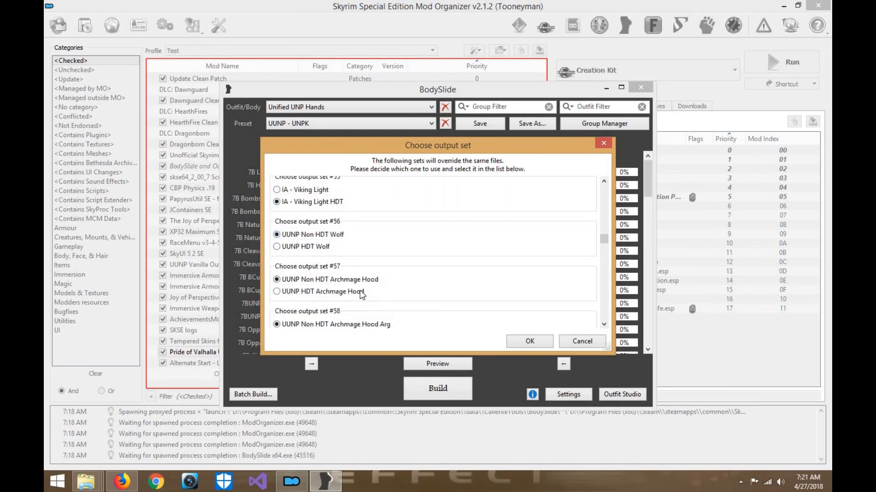
{"action": "left_click", "coordinate": [357, 293]}
{"action": "scroll", "coordinate": [407, 225], "scroll_direction": "down", "scroll_amount": 1}
{"action": "left_click", "coordinate": [355, 287]}
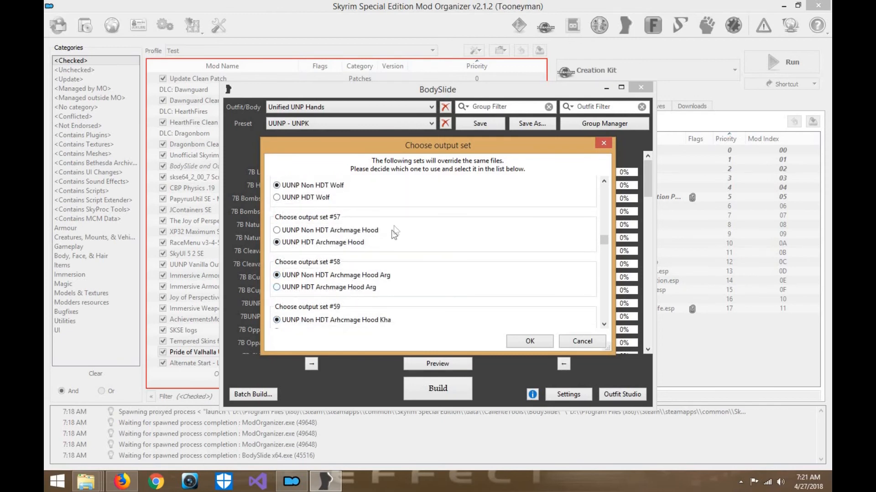
{"action": "scroll", "coordinate": [395, 232], "scroll_direction": "down", "scroll_amount": 1}
{"action": "left_click", "coordinate": [357, 281]}
- Choose the HDT variant for output set #60 and UUNP HDT Archmage for output set #61
{"action": "scroll", "coordinate": [390, 232], "scroll_direction": "down", "scroll_amount": 1}
{"action": "left_click", "coordinate": [360, 284]}
{"action": "scroll", "coordinate": [360, 273], "scroll_direction": "down", "scroll_amount": 1}
{"action": "left_click", "coordinate": [340, 291]}
- Choose UUNP HDT Barkeeper for output set #62 and UUNP HDT Beggar for output set #63
{"action": "scroll", "coordinate": [340, 291], "scroll_direction": "down", "scroll_amount": 1}
{"action": "left_click", "coordinate": [331, 305]}
{"action": "scroll", "coordinate": [382, 263], "scroll_direction": "down", "scroll_amount": 1}
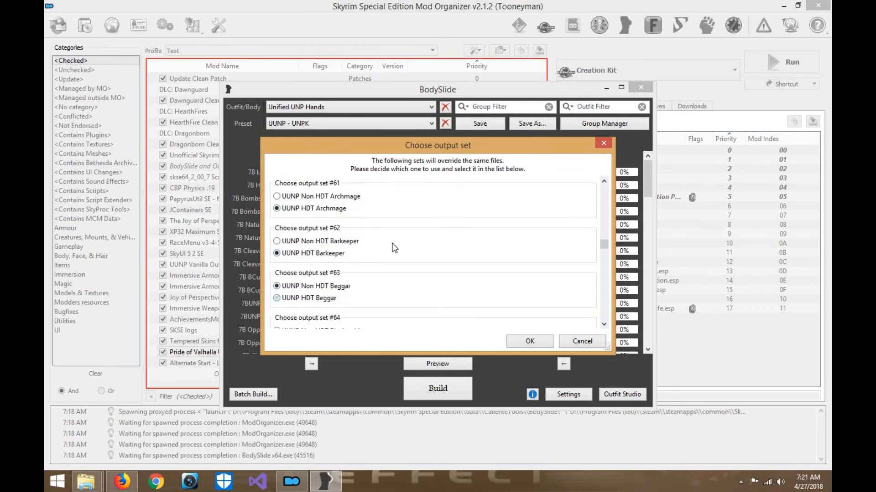
{"action": "left_click", "coordinate": [335, 299]}
- Choose UUNP HDT Blacksmith, UUNP HDT Chief and UUNP HDT Farm Clothes 1 for output sets #64 to #66
{"action": "scroll", "coordinate": [342, 282], "scroll_direction": "down", "scroll_amount": 1}
{"action": "left_click", "coordinate": [342, 310]}
{"action": "scroll", "coordinate": [340, 306], "scroll_direction": "down", "scroll_amount": 2}
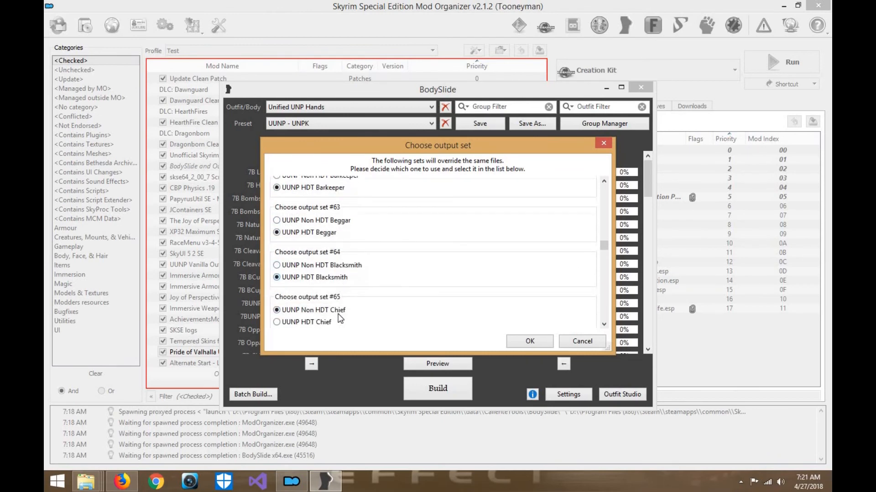
{"action": "left_click", "coordinate": [311, 308]}
{"action": "scroll", "coordinate": [369, 272], "scroll_direction": "down", "scroll_amount": 1}
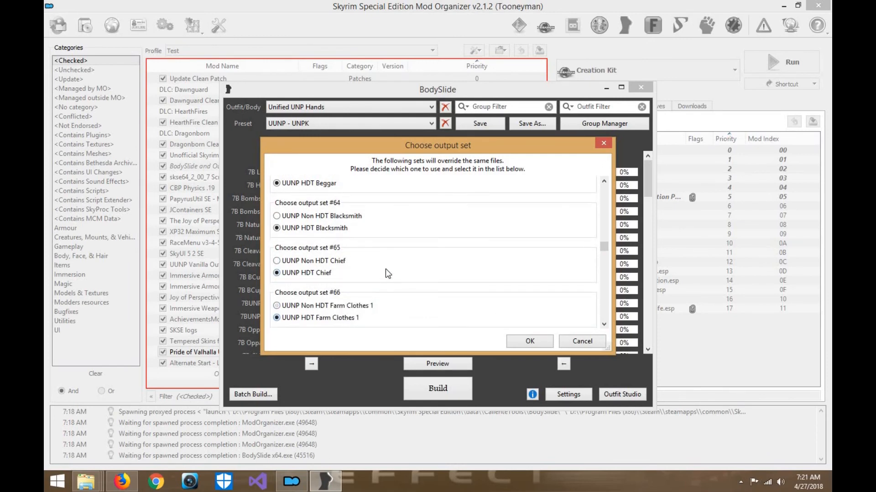
- Choose UUNP HDT Farm Clothes 2 for output set #67 and the HDT variants for output sets #68 and #69
{"action": "scroll", "coordinate": [385, 273], "scroll_direction": "down", "scroll_amount": 1}
{"action": "left_click", "coordinate": [349, 314]}
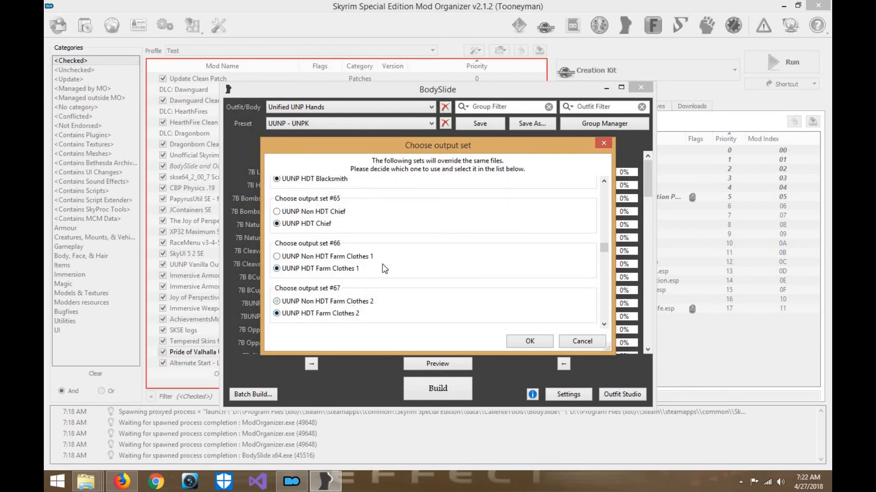
{"action": "scroll", "coordinate": [382, 264], "scroll_direction": "down", "scroll_amount": 1}
{"action": "left_click", "coordinate": [344, 314]}
{"action": "scroll", "coordinate": [363, 299], "scroll_direction": "down", "scroll_amount": 1}
{"action": "left_click", "coordinate": [354, 301]}
- Choose the UUNP HDT Farm Hood, Farm Clothes 3, Farm Clothes 3 Variant and Farm Clothes 4 options for output sets #70 to #73
{"action": "scroll", "coordinate": [355, 305], "scroll_direction": "down", "scroll_amount": 1}
{"action": "left_click", "coordinate": [352, 303]}
{"action": "scroll", "coordinate": [371, 299], "scroll_direction": "down", "scroll_amount": 1}
{"action": "left_click", "coordinate": [389, 303]}
{"action": "scroll", "coordinate": [388, 295], "scroll_direction": "down", "scroll_amount": 1}
{"action": "left_click", "coordinate": [346, 308]}
{"action": "scroll", "coordinate": [344, 314], "scroll_direction": "down", "scroll_amount": 1}
{"action": "left_click", "coordinate": [343, 318]}
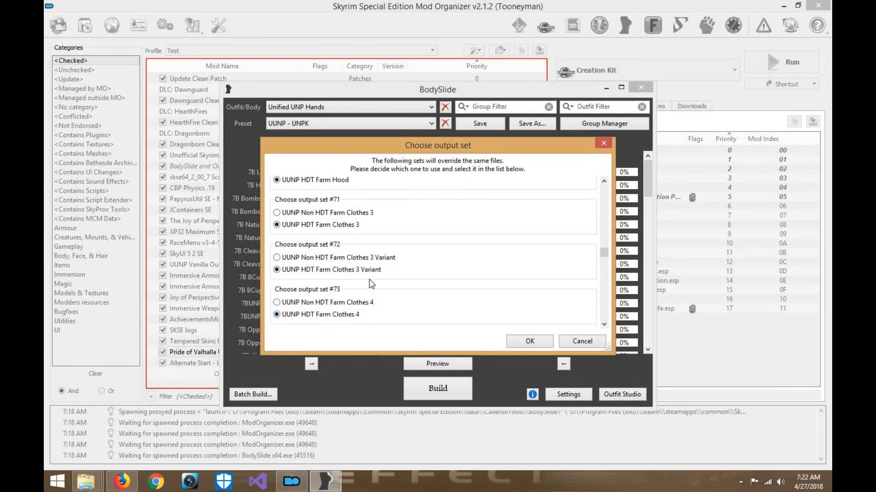
- Choose UUNP Fine Clothes 1 Boots (USSEP Version), UUNP HDT Fine Clothes 1 and UUNP HDT Fine Clothes 2 for output sets #74 to #76
{"action": "scroll", "coordinate": [374, 286], "scroll_direction": "down", "scroll_amount": 2}
{"action": "left_click", "coordinate": [346, 310]}
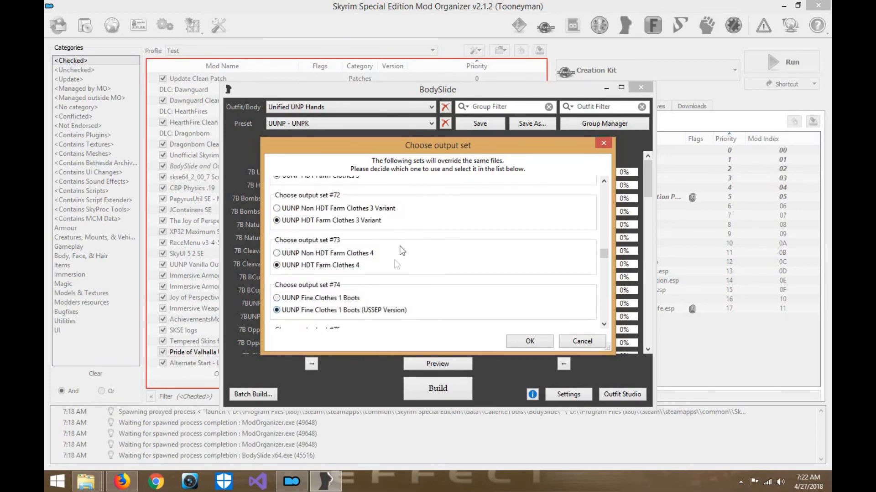
{"action": "scroll", "coordinate": [395, 232], "scroll_direction": "down", "scroll_amount": 2}
{"action": "left_click", "coordinate": [361, 288]}
{"action": "scroll", "coordinate": [360, 284], "scroll_direction": "down", "scroll_amount": 1}
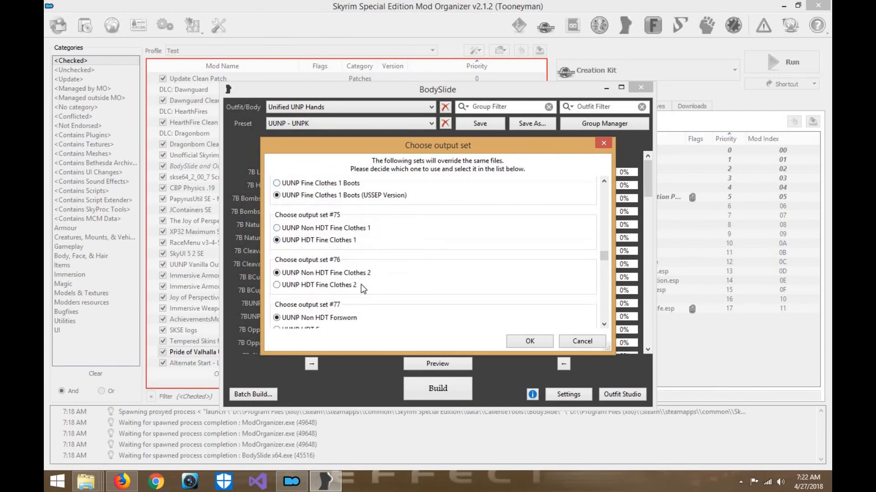
{"action": "left_click", "coordinate": [360, 284]}
- Choose UUNP HDT Forsworn for output set #77, the HDT variant for #78 and UUNP HDT Jester for #79
{"action": "scroll", "coordinate": [341, 279], "scroll_direction": "down", "scroll_amount": 2}
{"action": "left_click", "coordinate": [341, 280]}
{"action": "scroll", "coordinate": [359, 287], "scroll_direction": "down", "scroll_amount": 2}
{"action": "left_click", "coordinate": [347, 279]}
{"action": "scroll", "coordinate": [339, 288], "scroll_direction": "down", "scroll_amount": 1}
{"action": "left_click", "coordinate": [335, 292]}
- Choose the UUNP HDT Mage Apprentice, Mage Journeyman, Merchant Clothes and Miner variants for output sets #80 to #83
{"action": "scroll", "coordinate": [335, 292], "scroll_direction": "down", "scroll_amount": 1}
{"action": "left_click", "coordinate": [337, 302]}
{"action": "scroll", "coordinate": [365, 287], "scroll_direction": "down", "scroll_amount": 1}
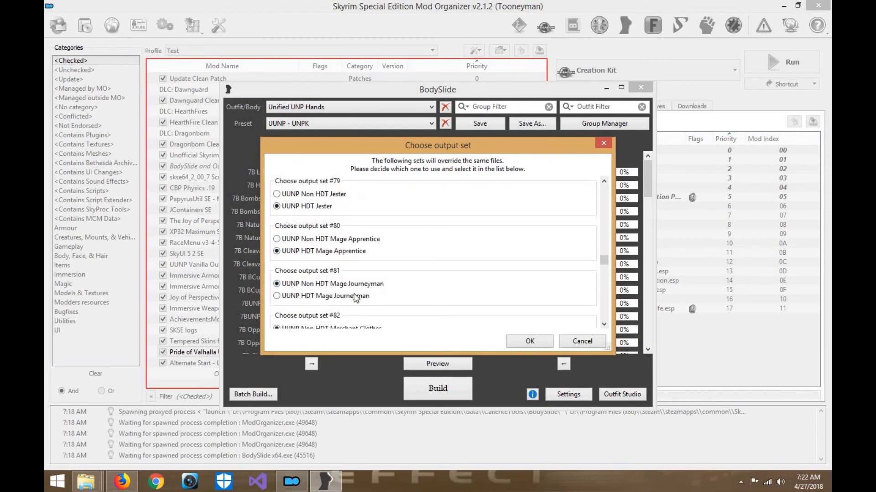
{"action": "left_click", "coordinate": [355, 296]}
{"action": "scroll", "coordinate": [351, 310], "scroll_direction": "down", "scroll_amount": 1}
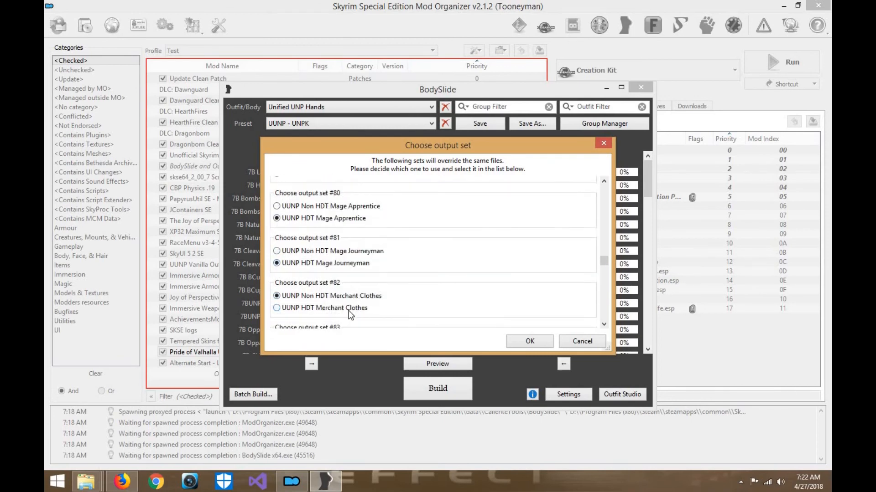
{"action": "left_click", "coordinate": [348, 309]}
{"action": "scroll", "coordinate": [333, 306], "scroll_direction": "down", "scroll_amount": 1}
{"action": "left_click", "coordinate": [328, 304]}
- Choose the UUNP HDT Monk Hood, Monk Hood Arg, Monk Hood Kha and Monk variants for output sets #84 to #87
{"action": "scroll", "coordinate": [370, 306], "scroll_direction": "down", "scroll_amount": 1}
{"action": "left_click", "coordinate": [332, 316]}
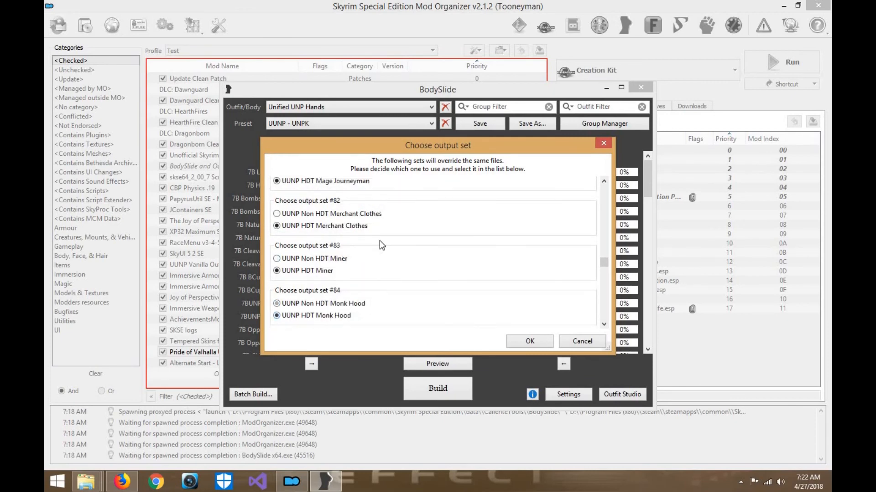
{"action": "scroll", "coordinate": [346, 312], "scroll_direction": "down", "scroll_amount": 1}
{"action": "left_click", "coordinate": [342, 311]}
{"action": "scroll", "coordinate": [352, 297], "scroll_direction": "down", "scroll_amount": 1}
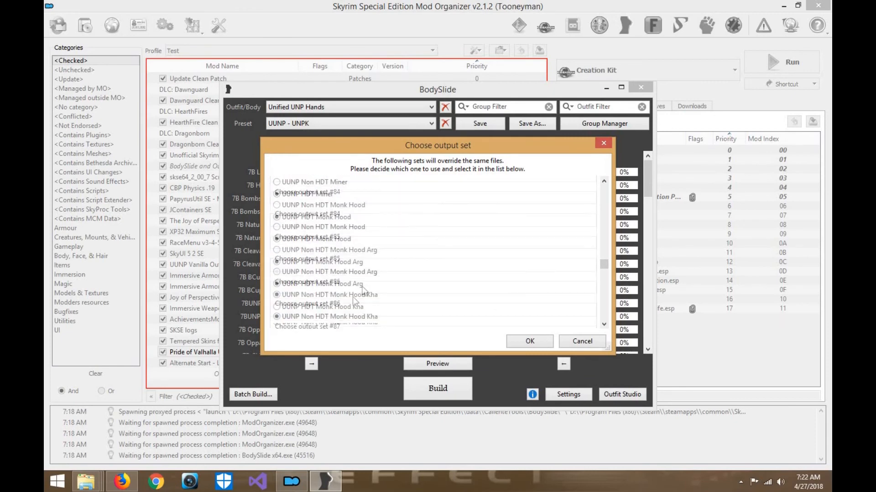
{"action": "left_click", "coordinate": [341, 309]}
{"action": "scroll", "coordinate": [357, 292], "scroll_direction": "down", "scroll_amount": 1}
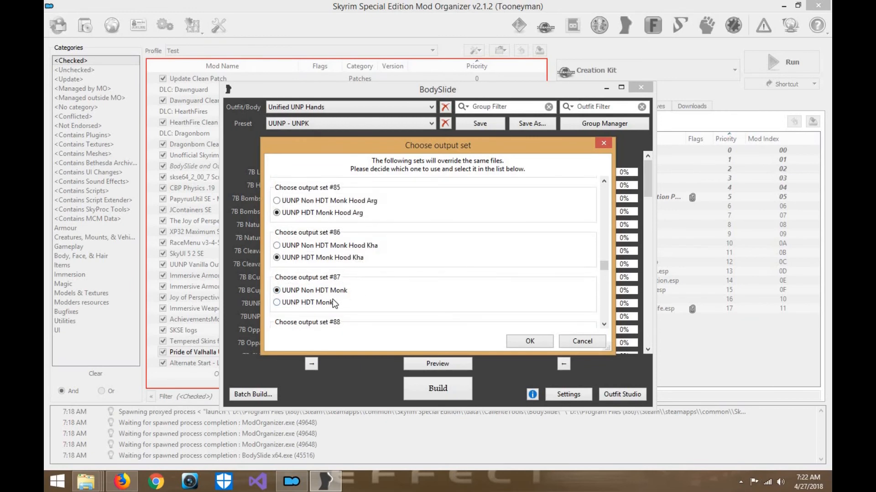
{"action": "left_click", "coordinate": [334, 304]}
- Choose the UUNP HDT Nocturnal, Prisoner, Prisoner Rags and Psiijic variants for output sets #88 to #91
{"action": "scroll", "coordinate": [383, 279], "scroll_direction": "down", "scroll_amount": 1}
{"action": "left_click", "coordinate": [342, 303]}
{"action": "scroll", "coordinate": [365, 269], "scroll_direction": "down", "scroll_amount": 2}
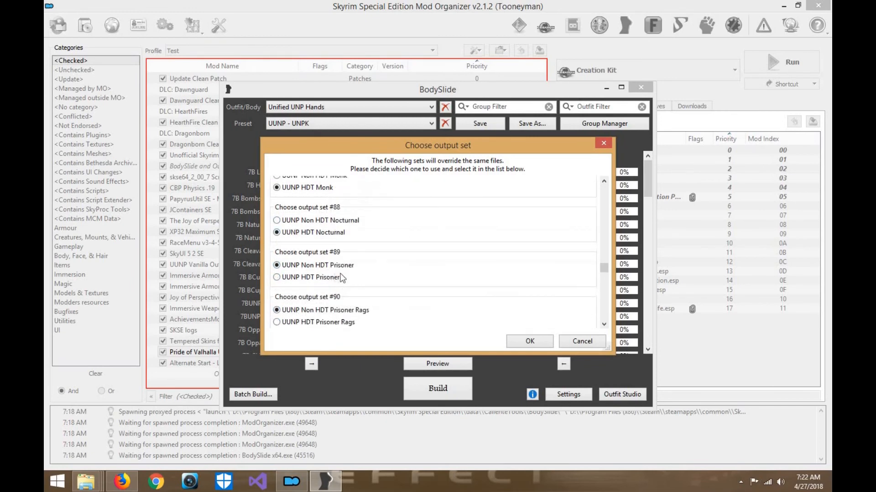
{"action": "left_click", "coordinate": [343, 278]}
{"action": "scroll", "coordinate": [353, 279], "scroll_direction": "down", "scroll_amount": 1}
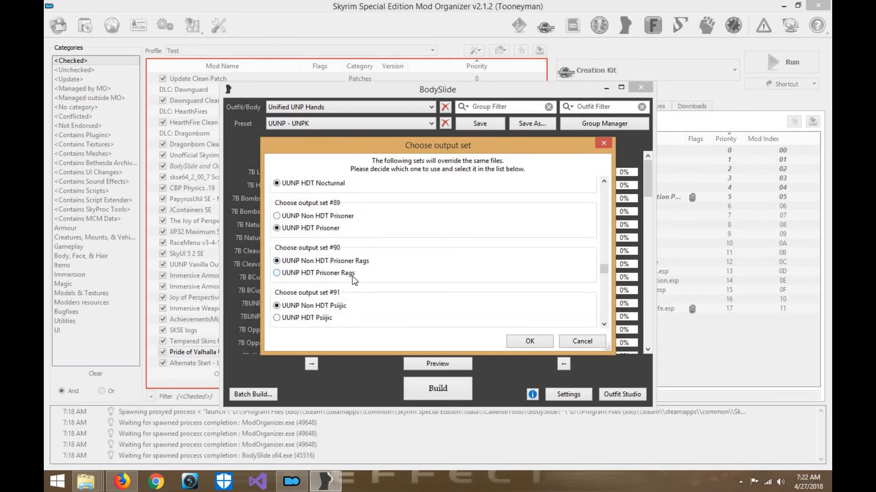
{"action": "left_click", "coordinate": [349, 274]}
{"action": "scroll", "coordinate": [417, 223], "scroll_direction": "down", "scroll_amount": 1}
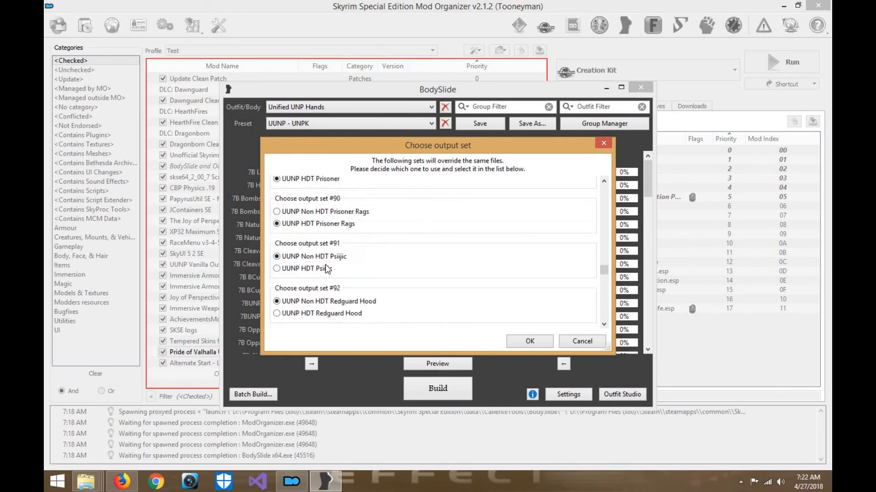
{"action": "left_click", "coordinate": [360, 268]}
- Choose the UUNP HDT Redguard Hood, Redguard Hood Arg, Redguard Hood Kha and Redguard variants for output sets #92 to #95
{"action": "scroll", "coordinate": [361, 268], "scroll_direction": "down", "scroll_amount": 1}
{"action": "left_click", "coordinate": [360, 265]}
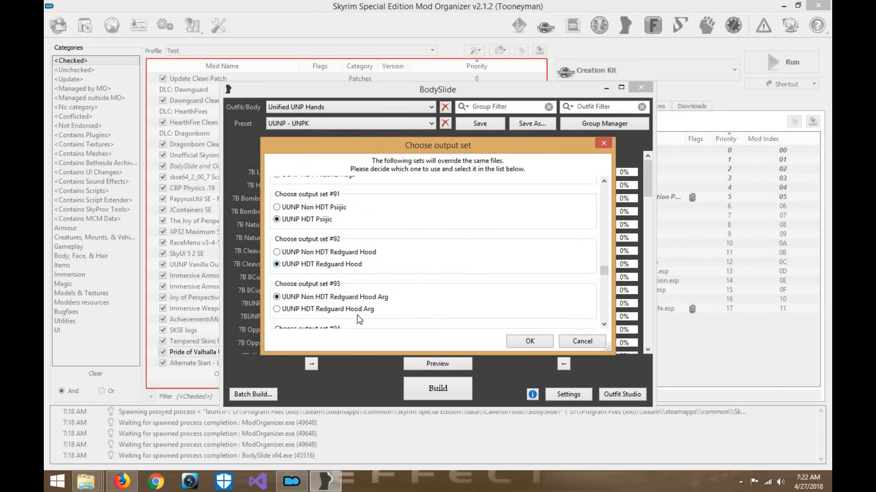
{"action": "left_click", "coordinate": [363, 310]}
{"action": "scroll", "coordinate": [363, 310], "scroll_direction": "down", "scroll_amount": 1}
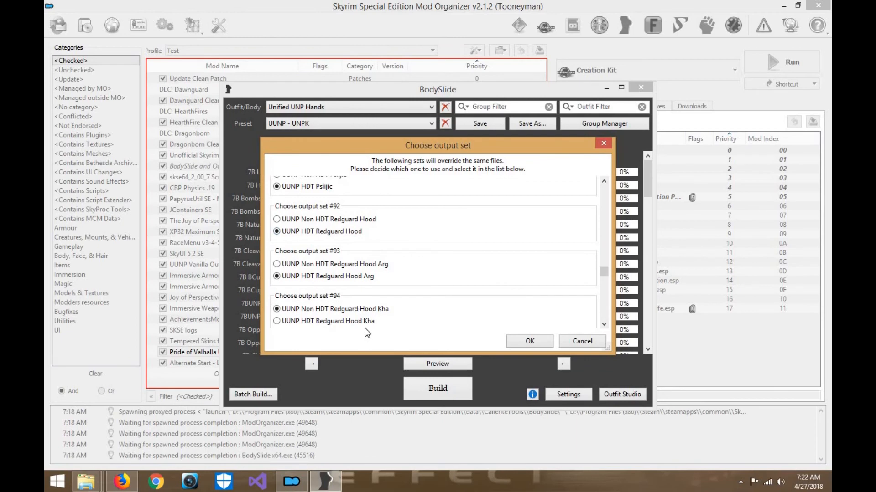
{"action": "left_click", "coordinate": [365, 316]}
{"action": "scroll", "coordinate": [394, 246], "scroll_direction": "down", "scroll_amount": 3}
{"action": "left_click", "coordinate": [340, 313]}
- Choose UUNP HDT Dark Brotherhood Robes for output set #96 and the HDT variants for output sets #97 and #98
{"action": "scroll", "coordinate": [367, 253], "scroll_direction": "down", "scroll_amount": 1}
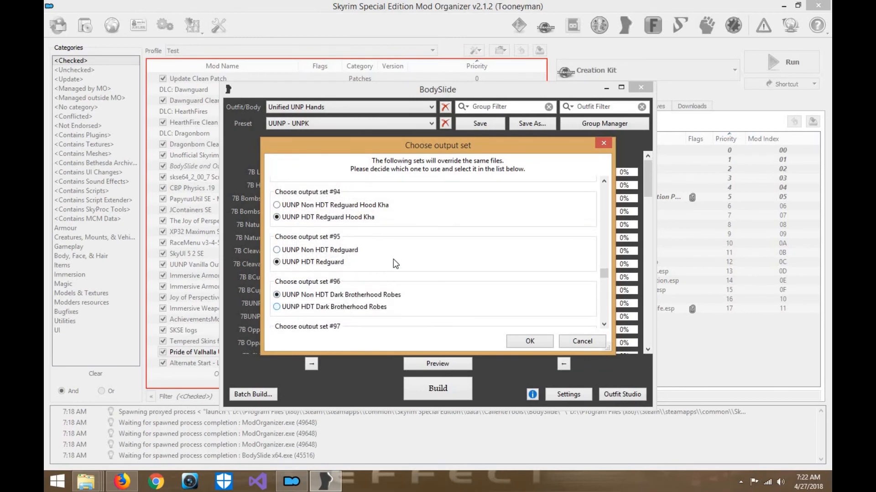
{"action": "left_click", "coordinate": [343, 309]}
{"action": "scroll", "coordinate": [339, 281], "scroll_direction": "down", "scroll_amount": 1}
{"action": "left_click", "coordinate": [338, 286]}
{"action": "scroll", "coordinate": [338, 286], "scroll_direction": "down", "scroll_amount": 1}
{"action": "left_click", "coordinate": [338, 282]}
- Choose UUNP HDT Wedding Dress for output set #99 and UUNP HDT Wench for output set #100
{"action": "scroll", "coordinate": [343, 292], "scroll_direction": "down", "scroll_amount": 1}
{"action": "left_click", "coordinate": [342, 294]}
{"action": "scroll", "coordinate": [385, 255], "scroll_direction": "down", "scroll_amount": 1}
{"action": "left_click", "coordinate": [334, 306]}
- Choose UUNP HDT Yarl Clothes 2, Yarl Clothes 3 and Yarl Clothes 1 for output sets #101 to #103
{"action": "scroll", "coordinate": [401, 221], "scroll_direction": "down", "scroll_amount": 1}
{"action": "left_click", "coordinate": [354, 317]}
{"action": "scroll", "coordinate": [360, 284], "scroll_direction": "down", "scroll_amount": 4}
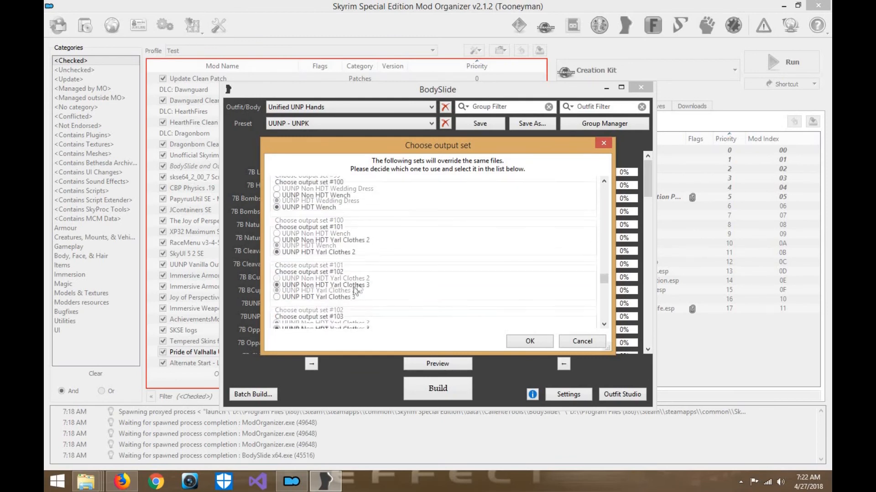
{"action": "left_click", "coordinate": [353, 297]}
{"action": "scroll", "coordinate": [377, 288], "scroll_direction": "down", "scroll_amount": 3}
{"action": "left_click", "coordinate": [360, 295]}
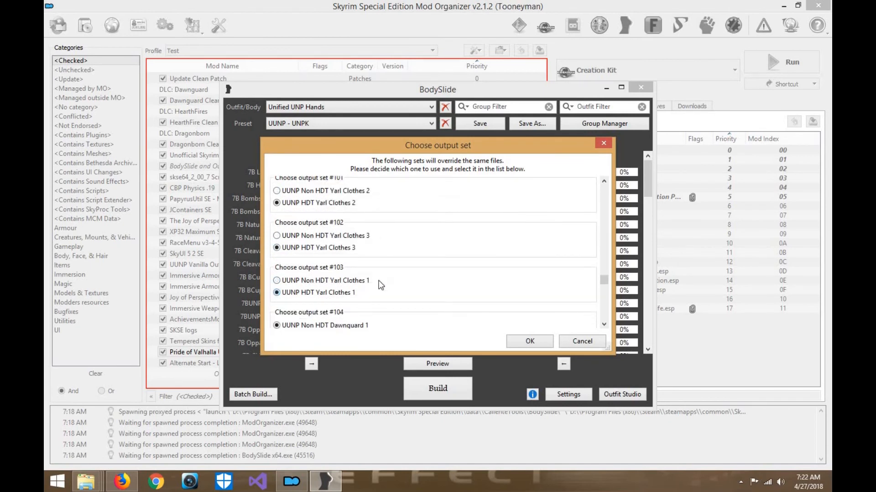
- Choose UUNP HDT Dawnguard 1 for output set #104
{"action": "scroll", "coordinate": [356, 294], "scroll_direction": "down", "scroll_amount": 3}
{"action": "left_click", "coordinate": [351, 291]}
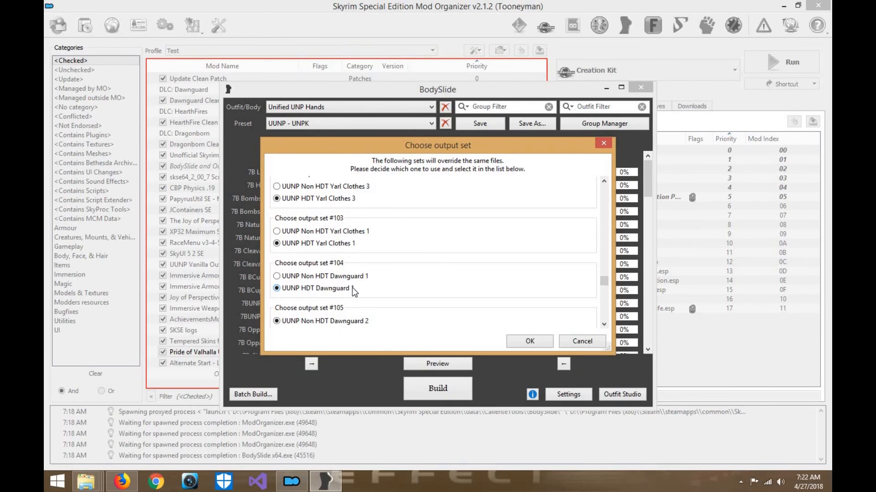
{"action": "scroll", "coordinate": [352, 287], "scroll_direction": "down", "scroll_amount": 1}
{"action": "left_click", "coordinate": [360, 259]}
- Skip output sets #106 to #110 and choose UUNP HDT Moth Priest for output set #111
{"action": "scroll", "coordinate": [361, 262], "scroll_direction": "down", "scroll_amount": 2}
{"action": "scroll", "coordinate": [363, 264], "scroll_direction": "down", "scroll_amount": 1}
{"action": "scroll", "coordinate": [362, 263], "scroll_direction": "down", "scroll_amount": 2}
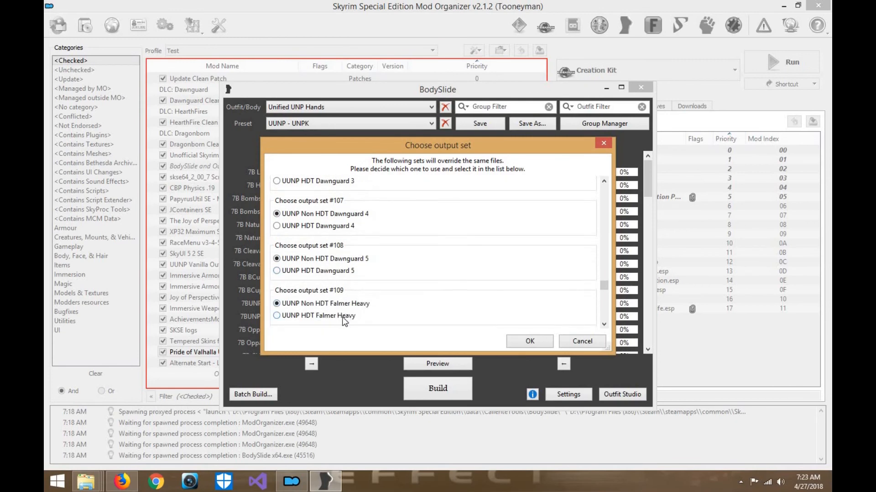
{"action": "scroll", "coordinate": [365, 306], "scroll_direction": "down", "scroll_amount": 2}
{"action": "scroll", "coordinate": [370, 299], "scroll_direction": "down", "scroll_amount": 2}
{"action": "left_click", "coordinate": [343, 306]}
- Choose UUNP HDT Prisoner Bloody for output set #112 and UUNP HDT Vampire Robes for output set #113
{"action": "scroll", "coordinate": [369, 268], "scroll_direction": "down", "scroll_amount": 3}
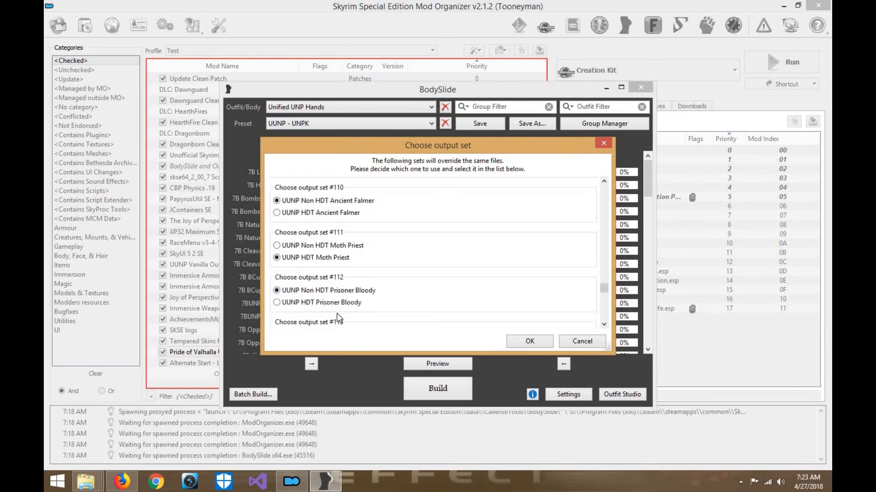
{"action": "left_click", "coordinate": [346, 302]}
{"action": "scroll", "coordinate": [347, 306], "scroll_direction": "down", "scroll_amount": 1}
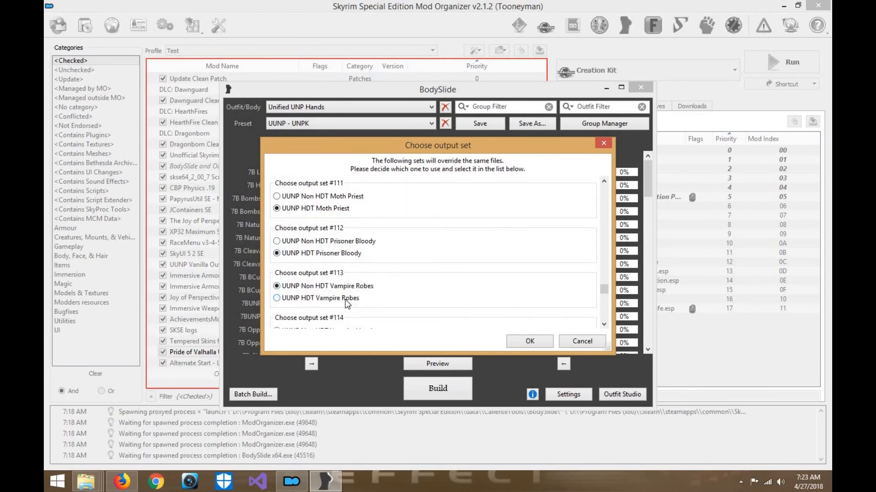
{"action": "left_click", "coordinate": [351, 299]}
- Choose the UUNP HDT Vampire Hood, Vampire Hood Arg and Vampire Hood Kha variants for output sets #114 to #116
{"action": "scroll", "coordinate": [388, 234], "scroll_direction": "down", "scroll_amount": 1}
{"action": "left_click", "coordinate": [360, 295]}
{"action": "scroll", "coordinate": [397, 240], "scroll_direction": "down", "scroll_amount": 1}
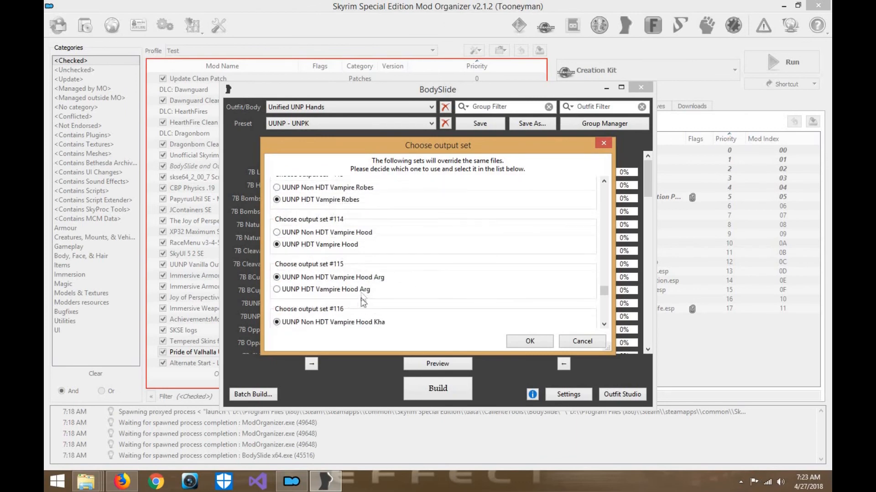
{"action": "left_click", "coordinate": [369, 289]}
{"action": "scroll", "coordinate": [368, 290], "scroll_direction": "down", "scroll_amount": 1}
{"action": "left_click", "coordinate": [369, 287]}
- Choose UUNP HDT Vampire Royal Armor for output set #117 and UUNP HDT Vampire Armor for output set #118
{"action": "scroll", "coordinate": [362, 300], "scroll_direction": "down", "scroll_amount": 1}
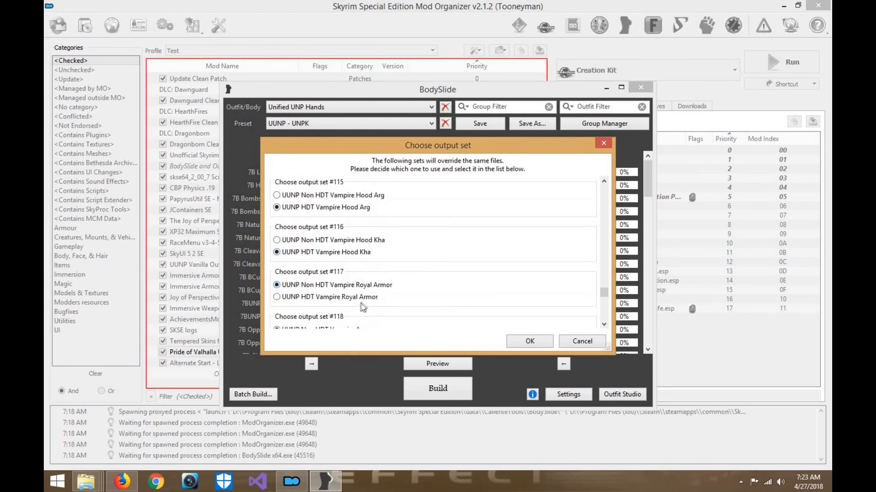
{"action": "scroll", "coordinate": [358, 293], "scroll_direction": "down", "scroll_amount": 1}
{"action": "left_click", "coordinate": [352, 294]}
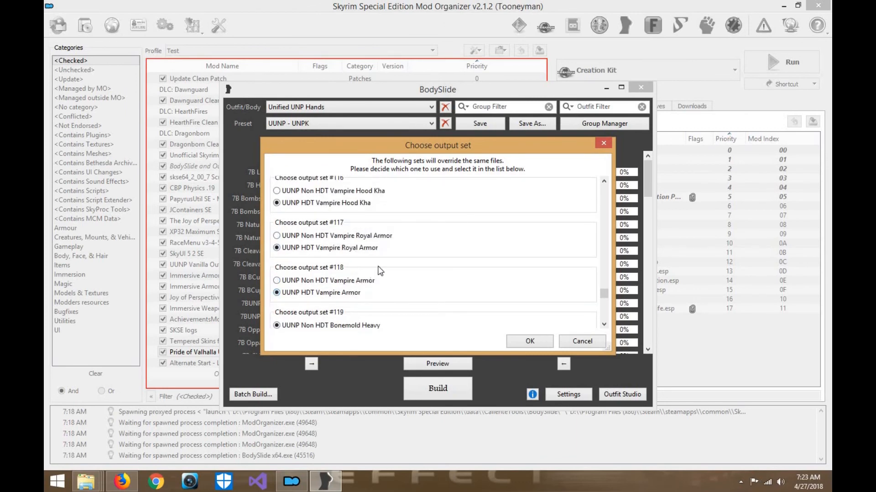
- Skip output sets #119 to #122 and choose UUNP HDT Chitin Light for output set #123
{"action": "scroll", "coordinate": [346, 297], "scroll_direction": "down", "scroll_amount": 1}
{"action": "scroll", "coordinate": [369, 277], "scroll_direction": "down", "scroll_amount": 1}
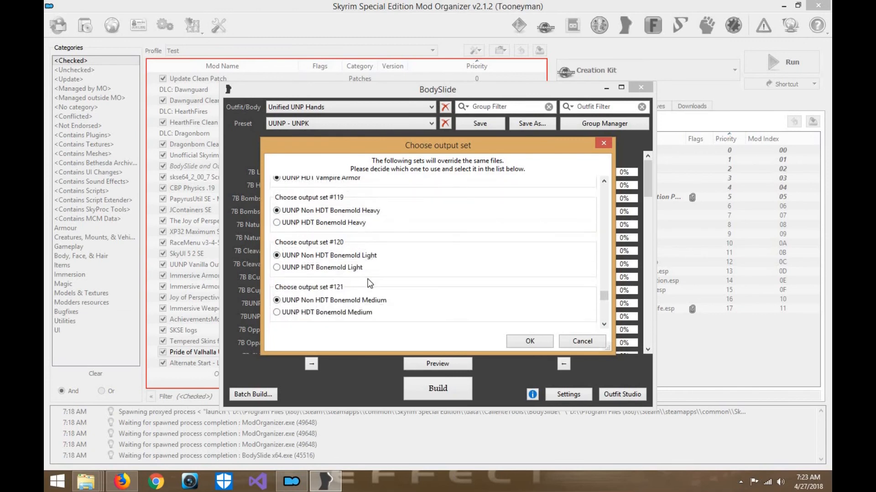
{"action": "scroll", "coordinate": [374, 282], "scroll_direction": "down", "scroll_amount": 1}
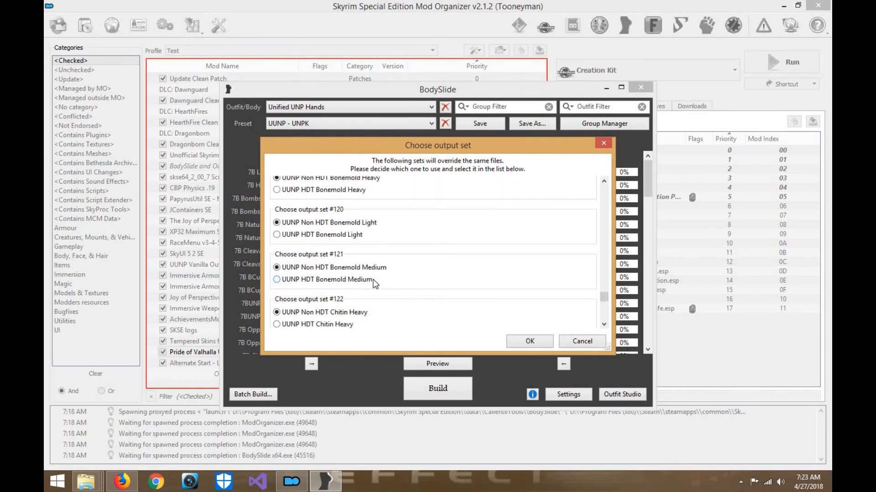
{"action": "scroll", "coordinate": [375, 283], "scroll_direction": "down", "scroll_amount": 1}
{"action": "left_click", "coordinate": [349, 320]}
- Skip output sets #124 to #126 and choose UUNP HDT Dark Elf and UUNP HDT Miraak for output sets #128 and #129
{"action": "scroll", "coordinate": [409, 265], "scroll_direction": "down", "scroll_amount": 1}
{"action": "scroll", "coordinate": [410, 266], "scroll_direction": "down", "scroll_amount": 1}
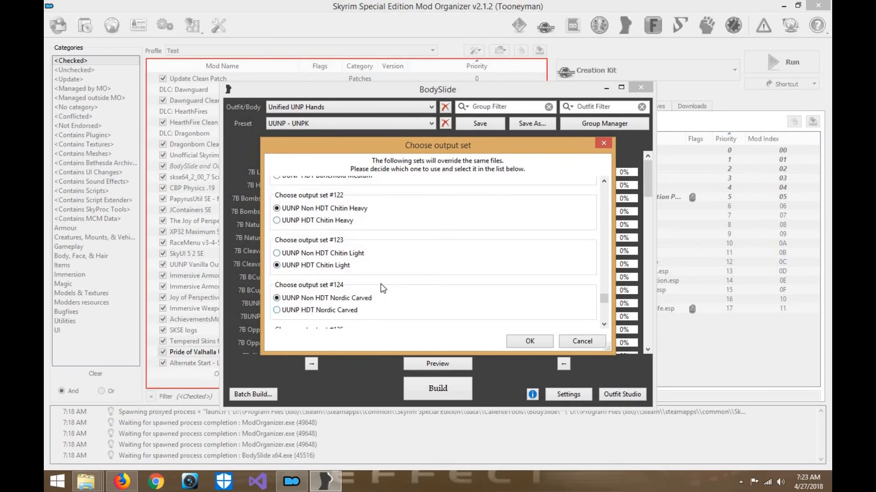
{"action": "scroll", "coordinate": [378, 287], "scroll_direction": "down", "scroll_amount": 1}
{"action": "scroll", "coordinate": [378, 285], "scroll_direction": "down", "scroll_amount": 1}
{"action": "scroll", "coordinate": [356, 302], "scroll_direction": "down", "scroll_amount": 1}
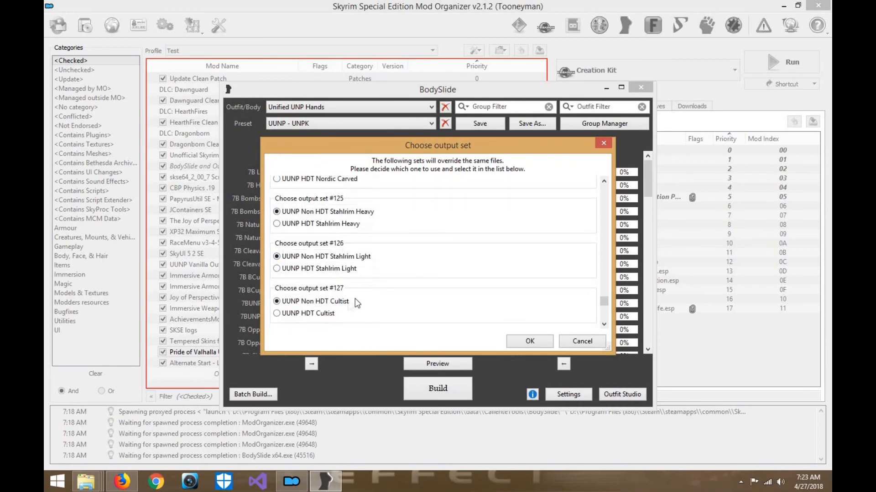
{"action": "scroll", "coordinate": [374, 287], "scroll_direction": "down", "scroll_amount": 3}
{"action": "scroll", "coordinate": [360, 292], "scroll_direction": "down", "scroll_amount": 4}
{"action": "left_click", "coordinate": [342, 290]}
- Choose the UUNP HDT Skaal, Telvanni, Telvanni Ildari and Temple variants for output sets #130 to #133
{"action": "scroll", "coordinate": [343, 294], "scroll_direction": "down", "scroll_amount": 2}
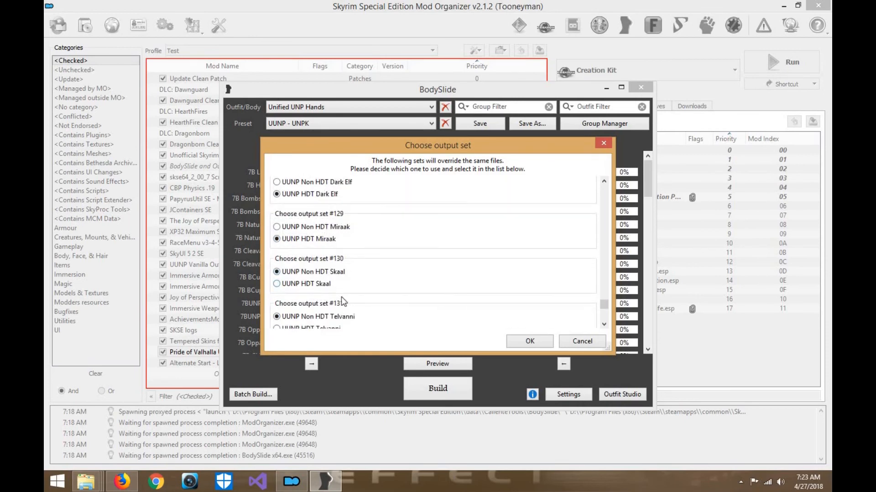
{"action": "scroll", "coordinate": [349, 310], "scroll_direction": "down", "scroll_amount": 1}
{"action": "left_click", "coordinate": [349, 280]}
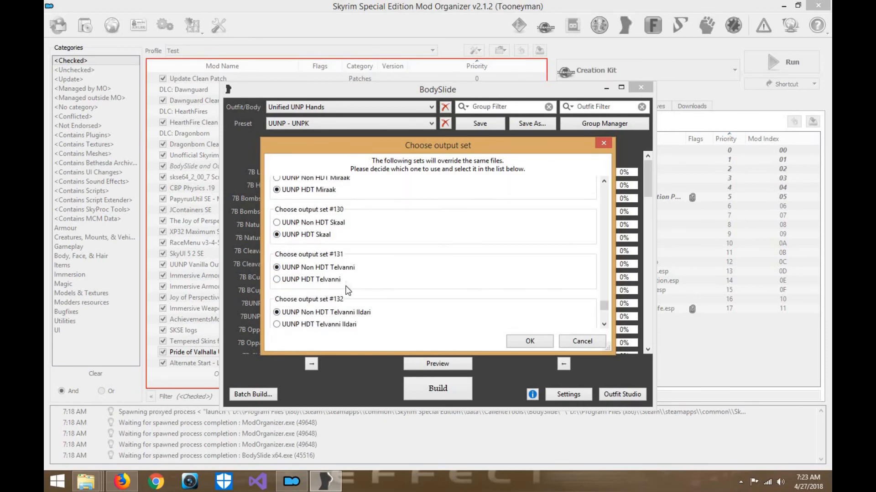
{"action": "left_click", "coordinate": [354, 323]}
{"action": "scroll", "coordinate": [355, 274], "scroll_direction": "down", "scroll_amount": 2}
{"action": "left_click", "coordinate": [334, 301]}
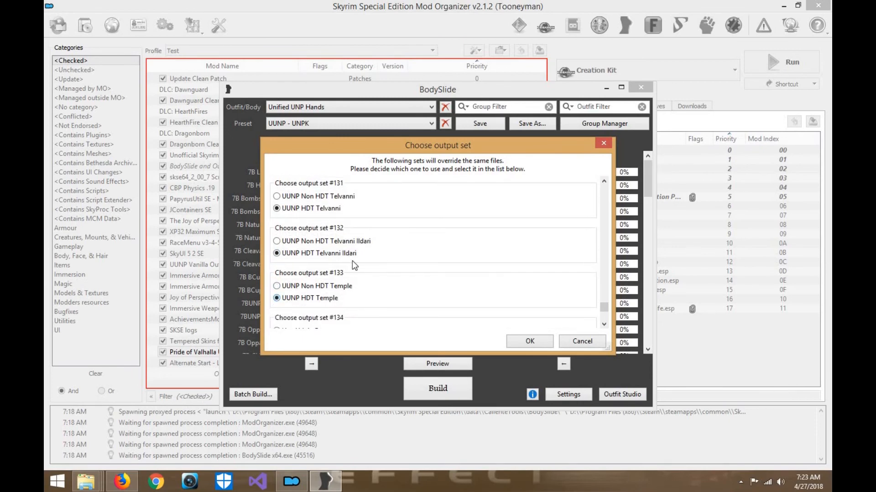
- Skip output sets #134 and #135 and choose IA - Shaman HDT and IA - Conan HDT for output sets #136 and #137
{"action": "scroll", "coordinate": [337, 299], "scroll_direction": "down", "scroll_amount": 1}
{"action": "scroll", "coordinate": [337, 296], "scroll_direction": "down", "scroll_amount": 1}
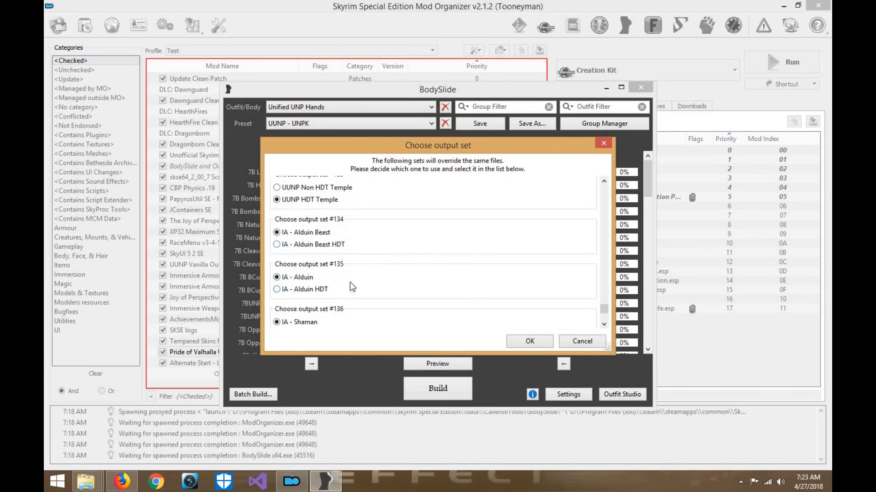
{"action": "scroll", "coordinate": [342, 300], "scroll_direction": "down", "scroll_amount": 1}
{"action": "left_click", "coordinate": [325, 301]}
{"action": "scroll", "coordinate": [335, 305], "scroll_direction": "down", "scroll_amount": 2}
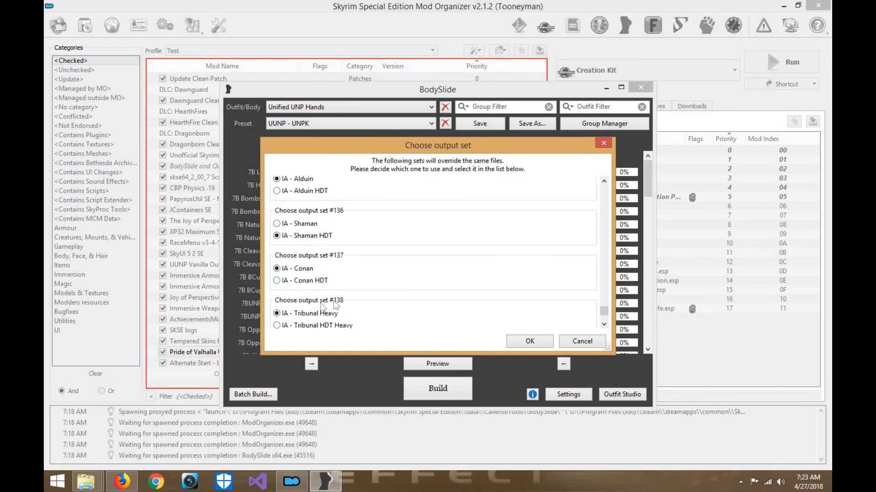
{"action": "left_click", "coordinate": [330, 284]}
- Choose IA - Tribunal HDT Heavy, Tribunal HDT Heavy NC and Tribunal HDT Light for output sets #138 to #140
{"action": "scroll", "coordinate": [357, 250], "scroll_direction": "down", "scroll_amount": 1}
{"action": "left_click", "coordinate": [335, 309]}
{"action": "scroll", "coordinate": [337, 313], "scroll_direction": "down", "scroll_amount": 1}
{"action": "left_click", "coordinate": [319, 304]}
{"action": "scroll", "coordinate": [320, 305], "scroll_direction": "down", "scroll_amount": 1}
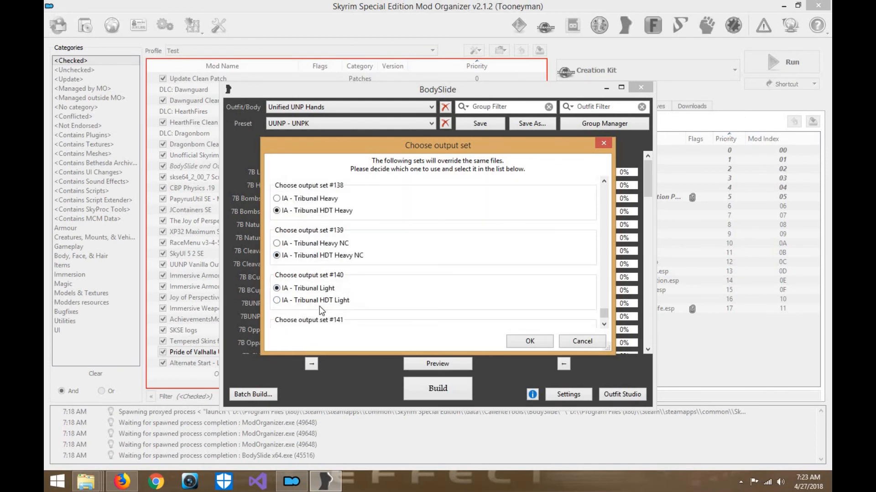
{"action": "left_click", "coordinate": [340, 300]}
{"action": "scroll", "coordinate": [336, 285], "scroll_direction": "down", "scroll_amount": 4}
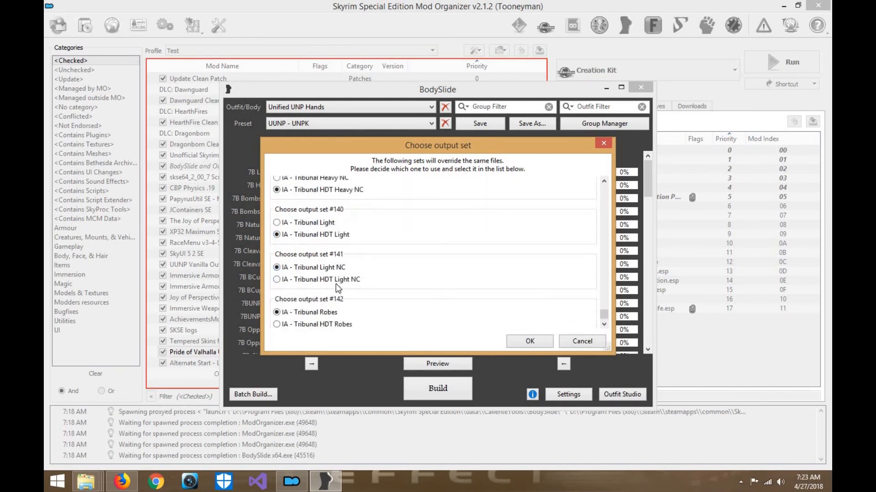
- Choose IA - Tribunal HDT Light NC for output set #141 and start the batch build of all outfits
{"action": "left_click", "coordinate": [345, 277]}
{"action": "scroll", "coordinate": [349, 273], "scroll_direction": "down", "scroll_amount": 1}
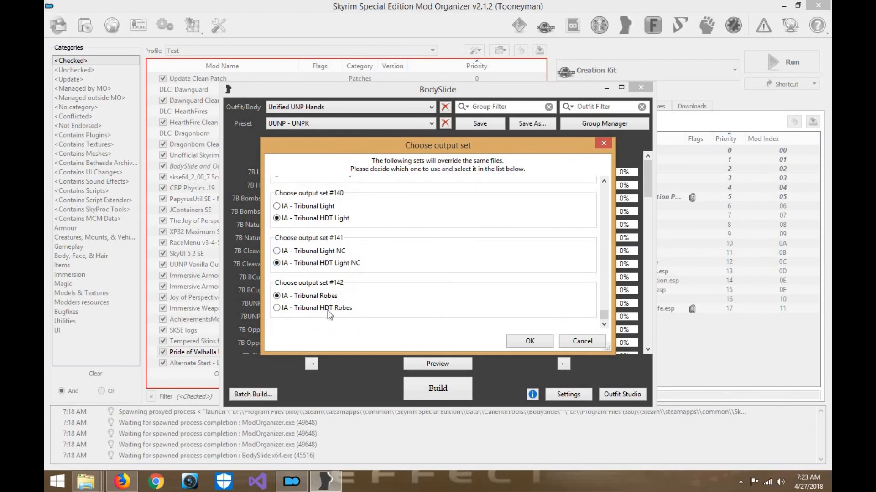
{"action": "left_click", "coordinate": [529, 342]}
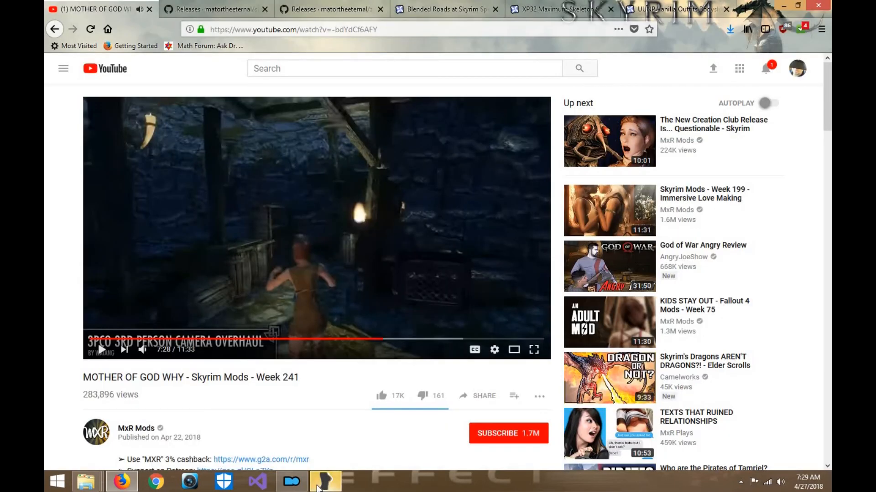
- Return to the finished BodySlide batch build, dismiss its completion message and close BodySlide
{"action": "left_click", "coordinate": [325, 481]}
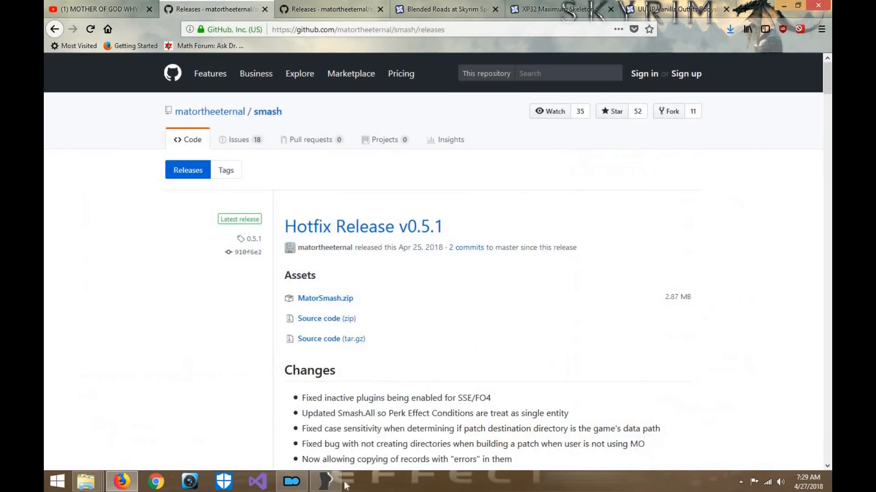
{"action": "left_click", "coordinate": [333, 483]}
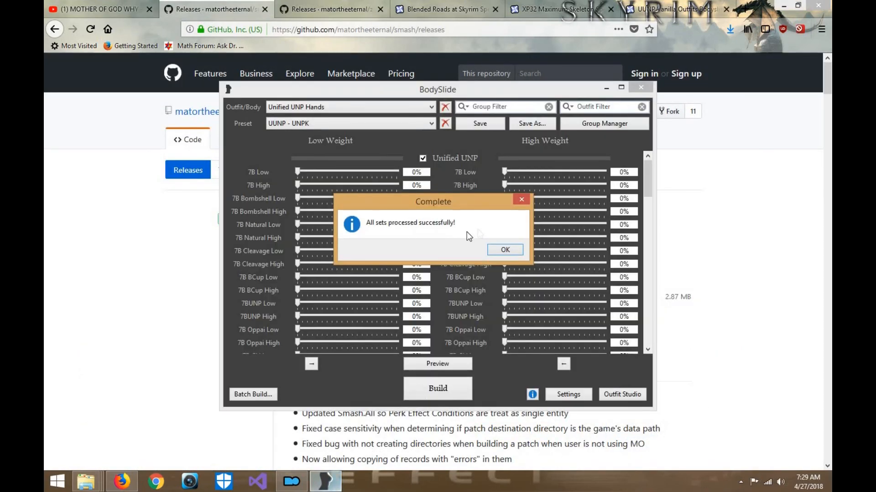
{"action": "left_click", "coordinate": [294, 482]}
{"action": "left_click", "coordinate": [325, 482]}
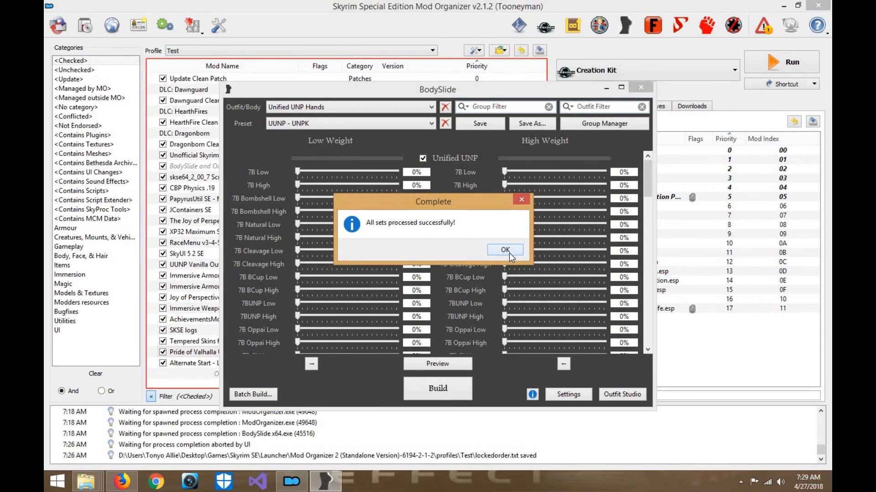
{"action": "left_click", "coordinate": [509, 253]}
{"action": "left_click", "coordinate": [641, 88]}
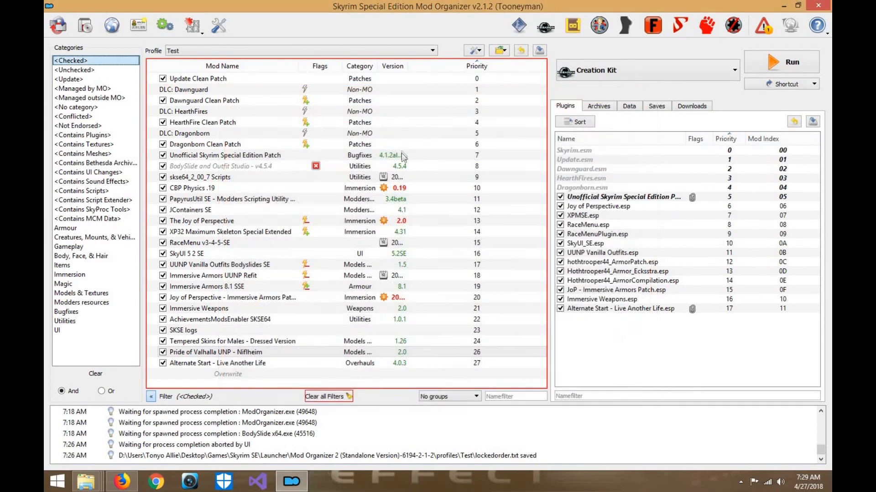
- Check the meshes folder in Overwrite and move all overwrite files into a new mod named UUNPK Nevernude Body and Clothing
{"action": "double_click", "coordinate": [300, 375]}
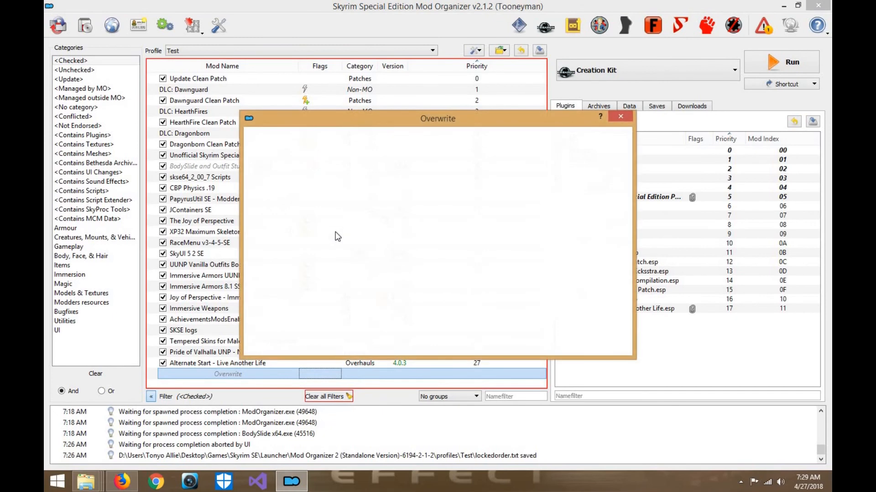
{"action": "left_click", "coordinate": [256, 154]}
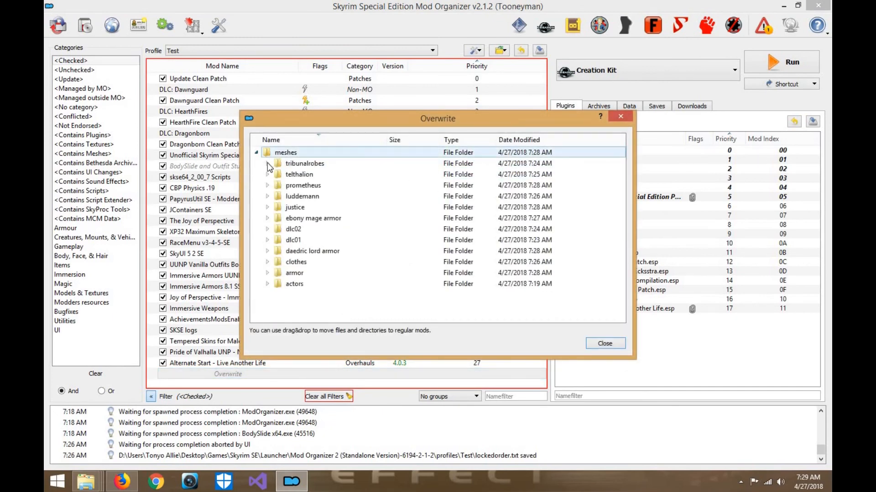
{"action": "left_click", "coordinate": [605, 344]}
{"action": "right_click", "coordinate": [279, 372]}
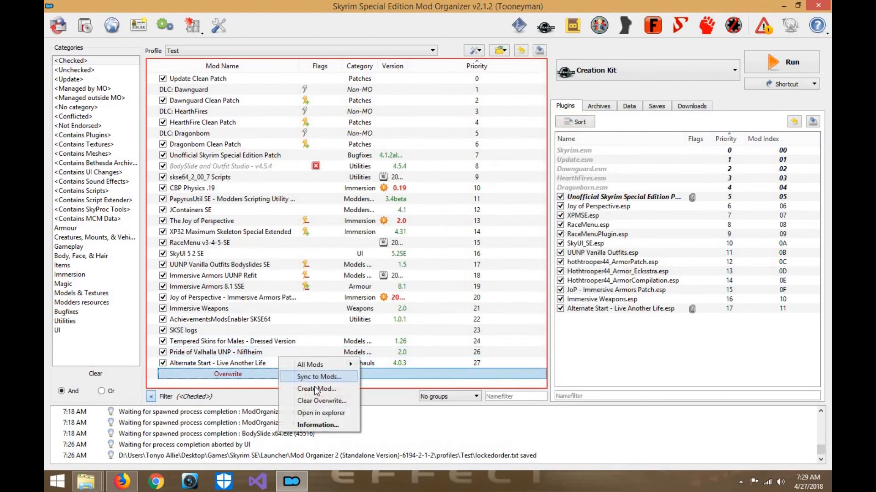
{"action": "left_click", "coordinate": [315, 390]}
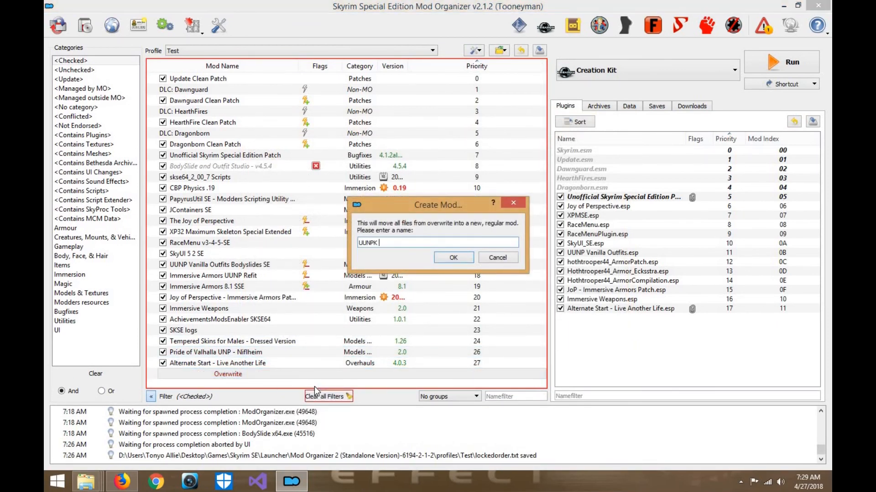
{"action": "type", "text": "UUNPK Nevernude Body and Clothing"}
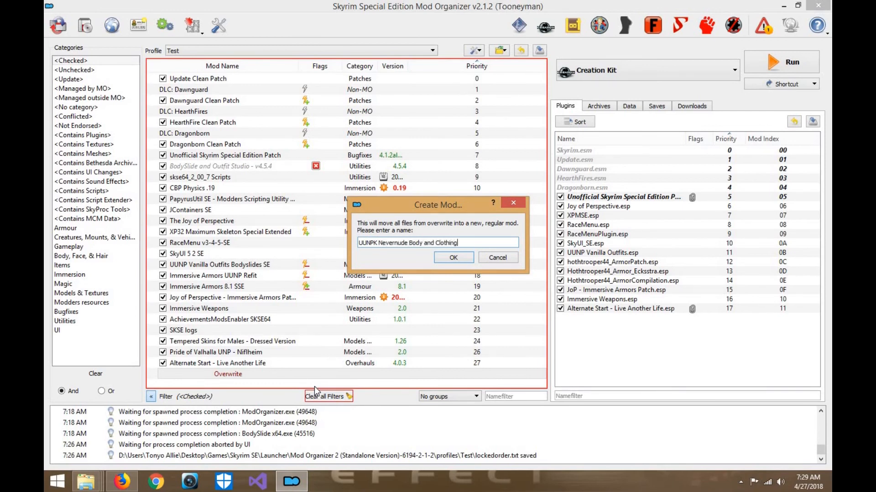
{"action": "key", "text": "Return"}
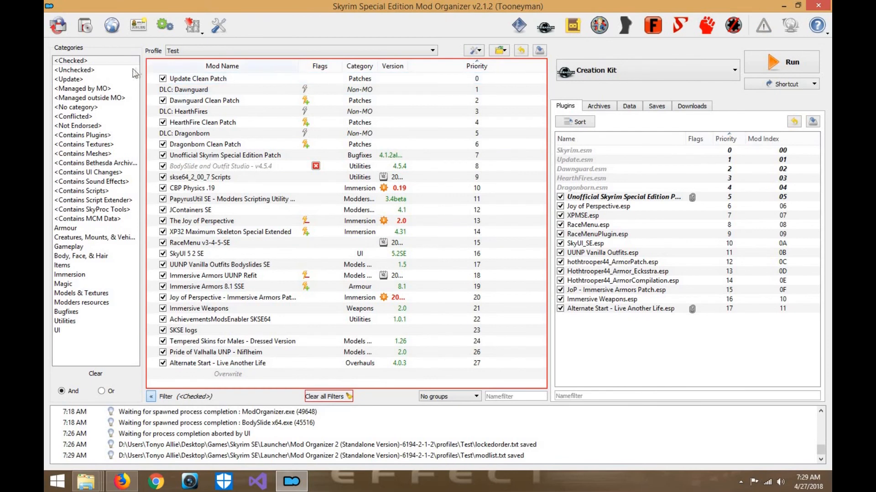
- Enable Blended Roads and UUNPK Nevernude Body and Clothing and move both above Alternate Start - Live Another Life, with the UUNPK mod first
{"action": "left_click", "coordinate": [133, 70]}
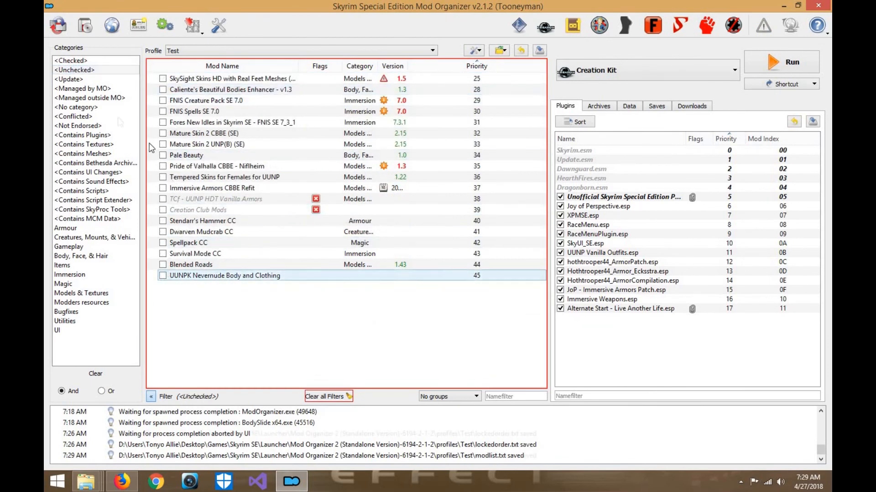
{"action": "left_click", "coordinate": [165, 266]}
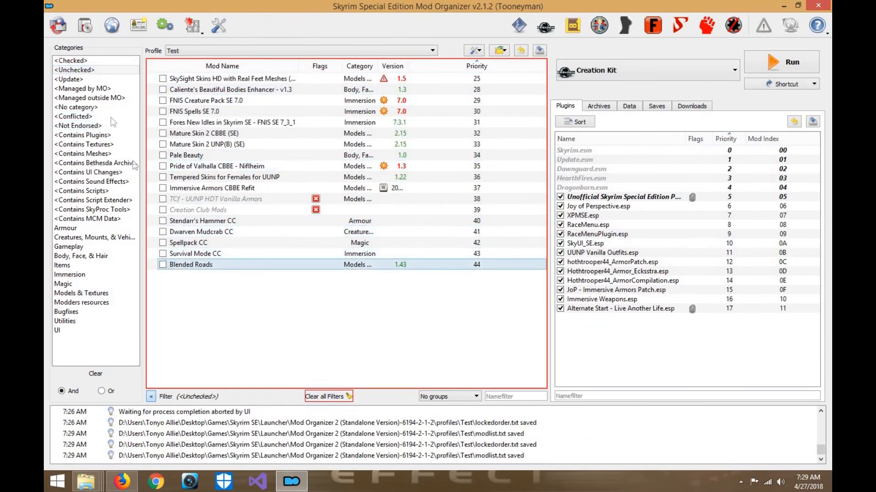
{"action": "left_click", "coordinate": [78, 61]}
{"action": "scroll", "coordinate": [241, 350], "scroll_direction": "down", "scroll_amount": 1}
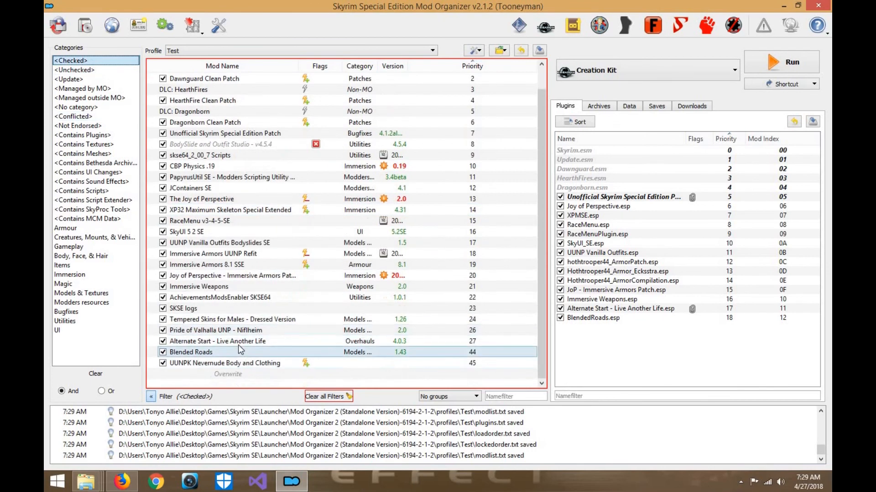
{"action": "left_click", "coordinate": [239, 344]}
{"action": "left_click", "coordinate": [237, 353]}
{"action": "mouse_move", "coordinate": [237, 355]}
{"action": "left_mouse_down"}
{"action": "mouse_move", "coordinate": [237, 336]}
{"action": "mouse_move", "coordinate": [235, 360]}
{"action": "mouse_move", "coordinate": [248, 347]}
{"action": "left_mouse_up"}
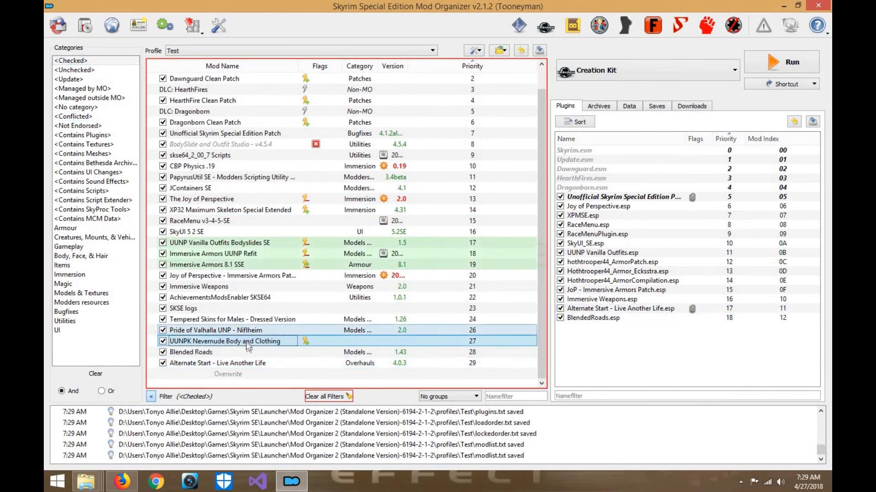
- Check the conflicts of the UUNPK, UUNP and Immersive Armors mods and move the BlendedRoads.esp plugin above Alternate Start - Live Another Life.esp
{"action": "left_click", "coordinate": [248, 340]}
{"action": "left_click", "coordinate": [251, 265]}
{"action": "left_click", "coordinate": [251, 256]}
{"action": "left_click", "coordinate": [249, 245]}
{"action": "left_click", "coordinate": [270, 288]}
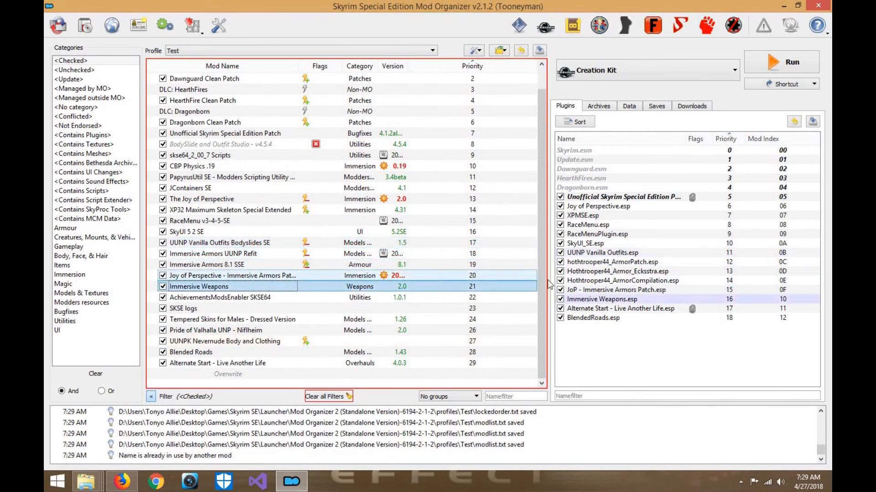
{"action": "left_click_drag", "start_coordinate": [608, 318], "coordinate": [607, 308]}
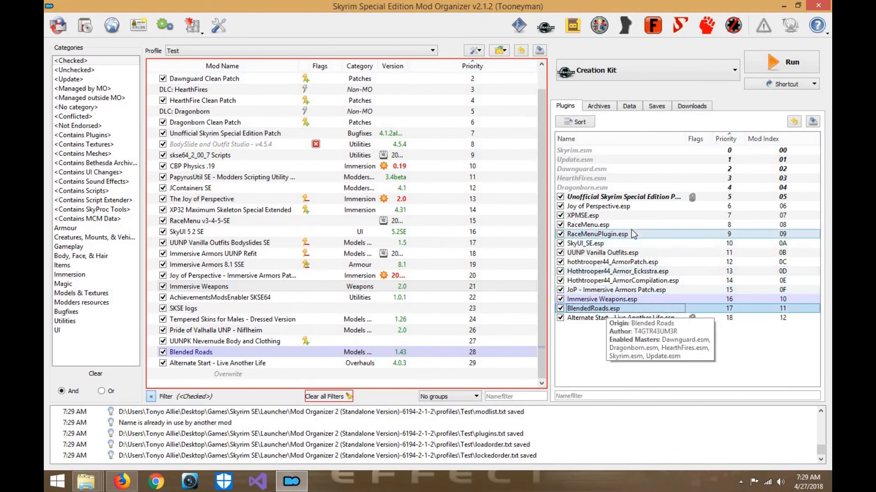
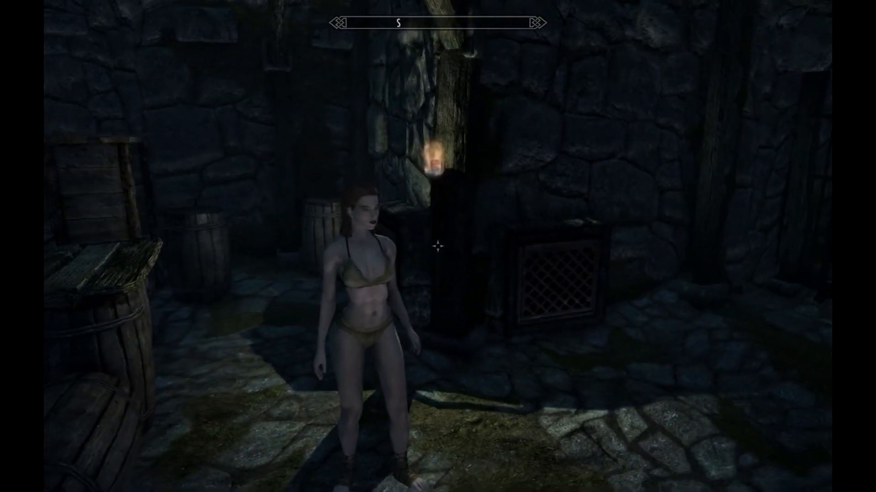
- Inspect the character's body from several angles in the game and equip the Roughspun Tunic
{"action": "scroll", "coordinate": [438, 247], "scroll_direction": "up", "scroll_amount": 2}
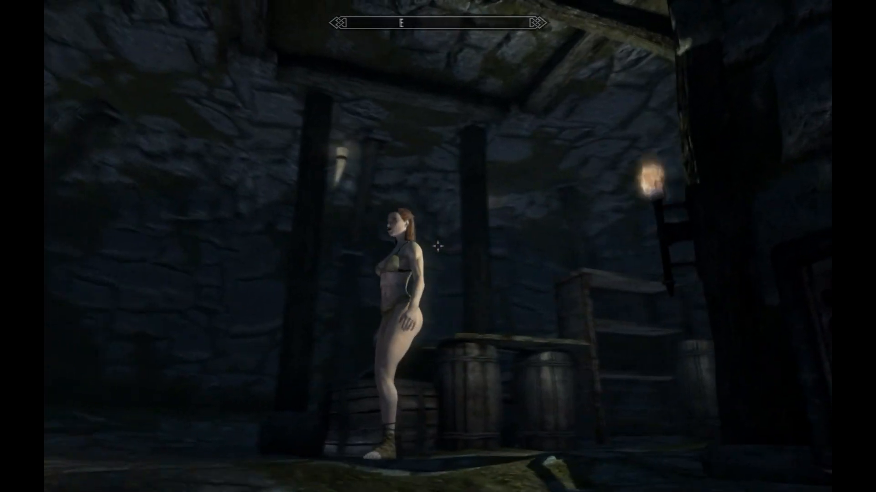
{"action": "key", "text": "w"}
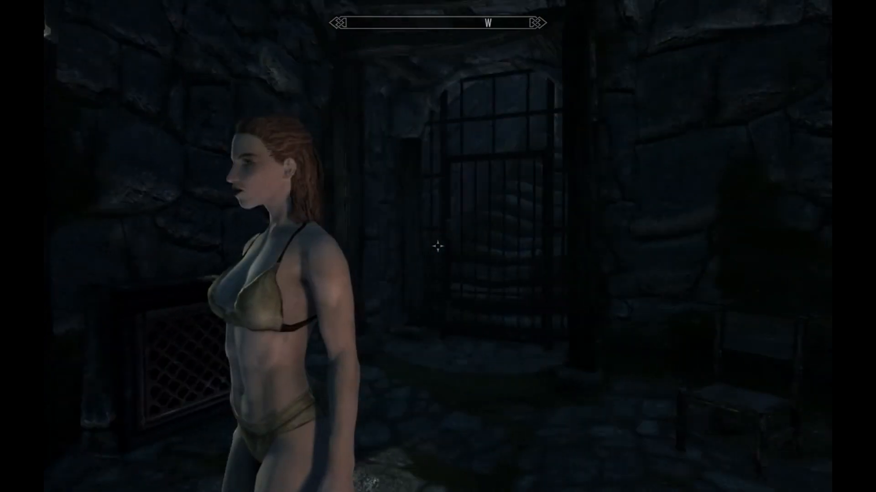
{"action": "key", "text": "i"}
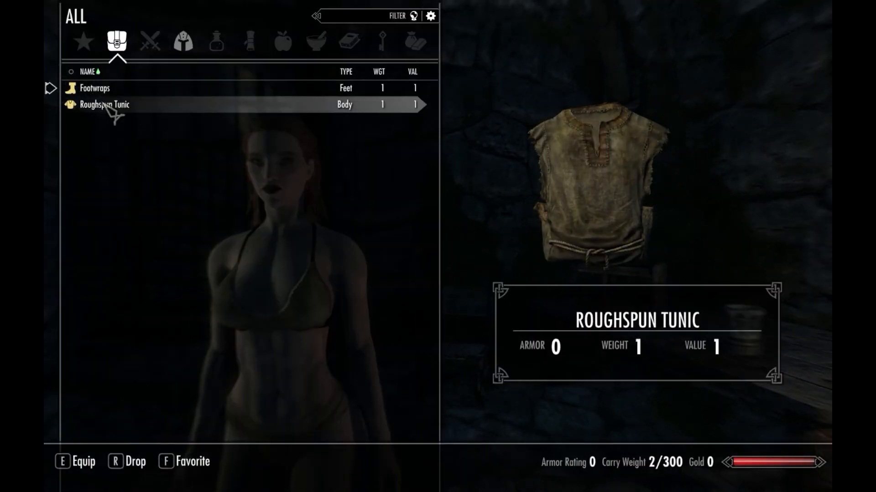
{"action": "left_click", "coordinate": [108, 106]}
{"action": "key", "text": "Tab"}
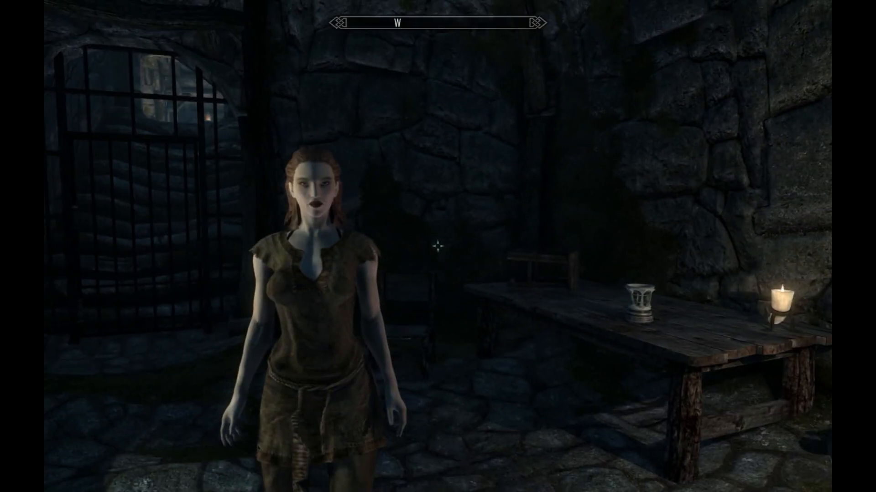
- Run the showracemenu console command to reopen character creation
{"action": "key", "text": "grave"}
{"action": "type", "text": "showac"}
{"action": "key", "text": "BackSpace"}
{"action": "key", "text": "BackSpace"}
{"action": "type", "text": "racemenu"}
{"action": "key", "text": "Return"}
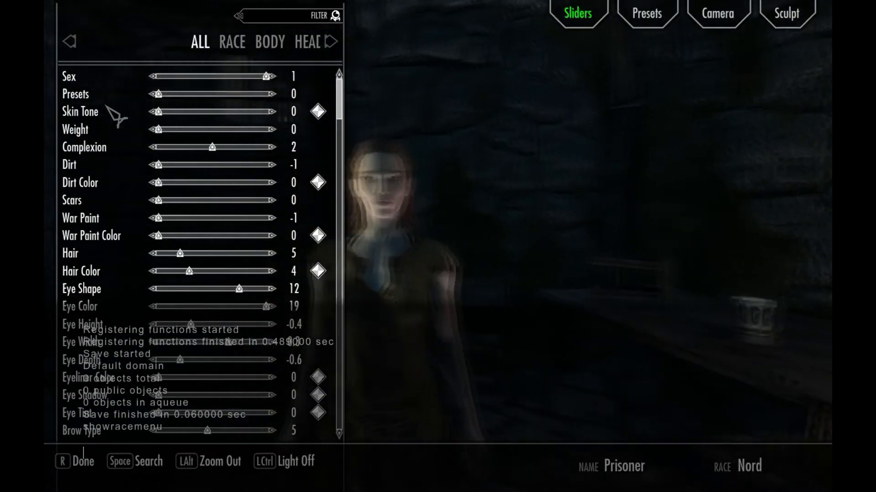
- Preview several races including Dark Elf, choose Wood Elf and finish the character with the name confirmed
{"action": "left_click", "coordinate": [238, 44]}
{"action": "left_click", "coordinate": [236, 111]}
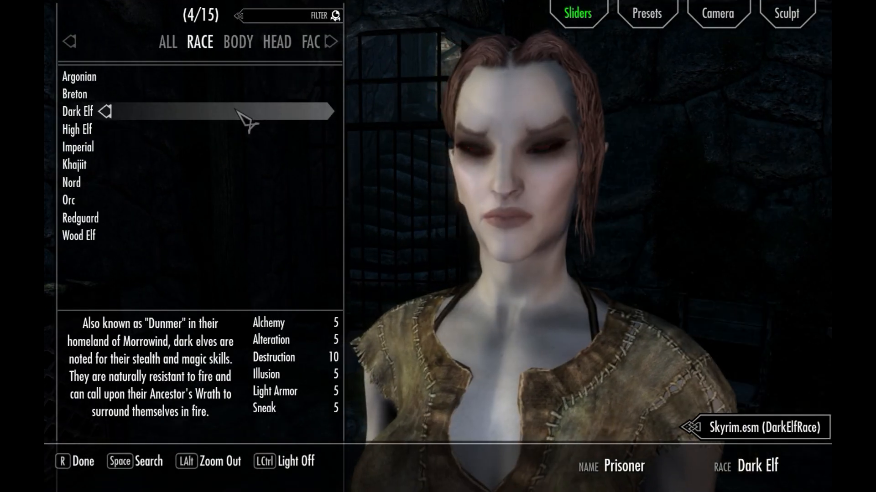
{"action": "left_click", "coordinate": [232, 166]}
{"action": "left_click", "coordinate": [229, 204]}
{"action": "left_click", "coordinate": [238, 236]}
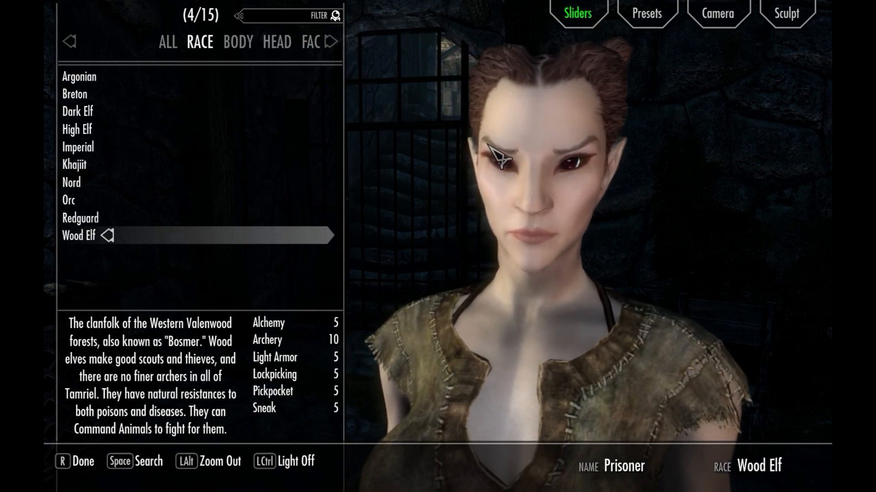
{"action": "key", "text": "r"}
{"action": "left_click", "coordinate": [408, 269]}
{"action": "key", "text": "Return"}
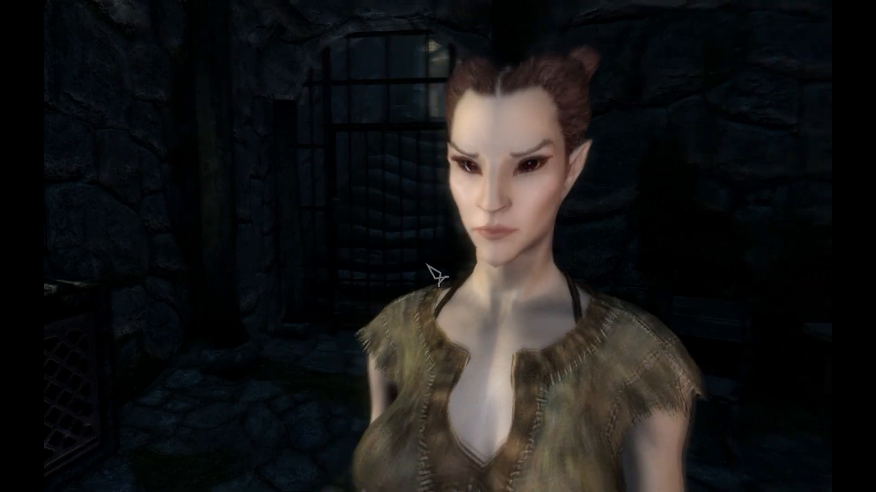
- Examine the XPMSE information page in the mod configuration for the skeleton, SKSE and FNIS versions, and return to the game
{"action": "key", "text": "j"}
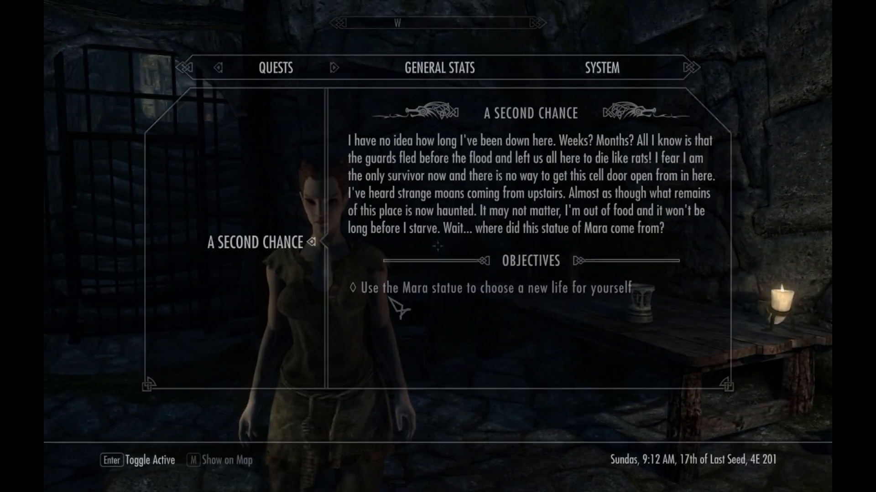
{"action": "left_click", "coordinate": [590, 71]}
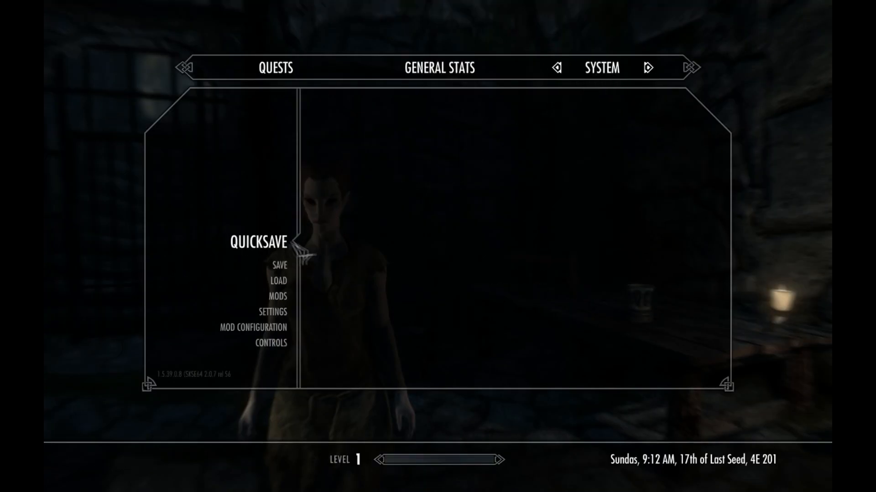
{"action": "scroll", "coordinate": [283, 246], "scroll_direction": "down", "scroll_amount": 5}
{"action": "left_click", "coordinate": [281, 245]}
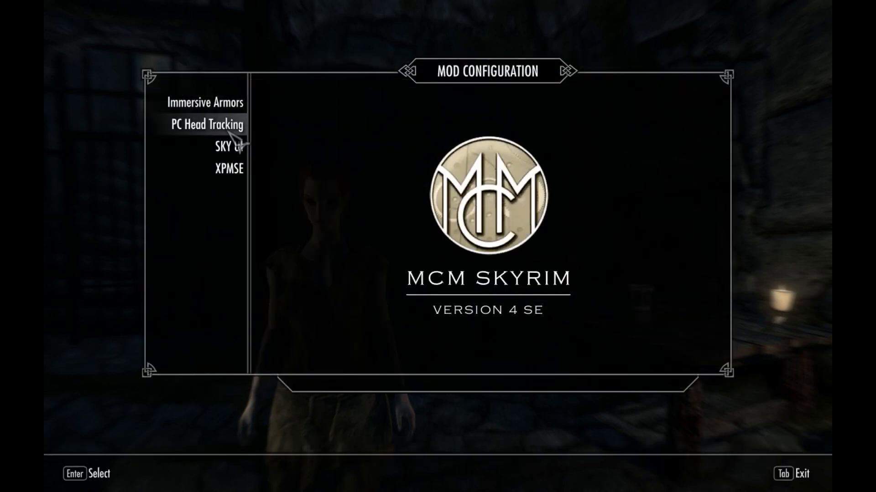
{"action": "left_click", "coordinate": [238, 169]}
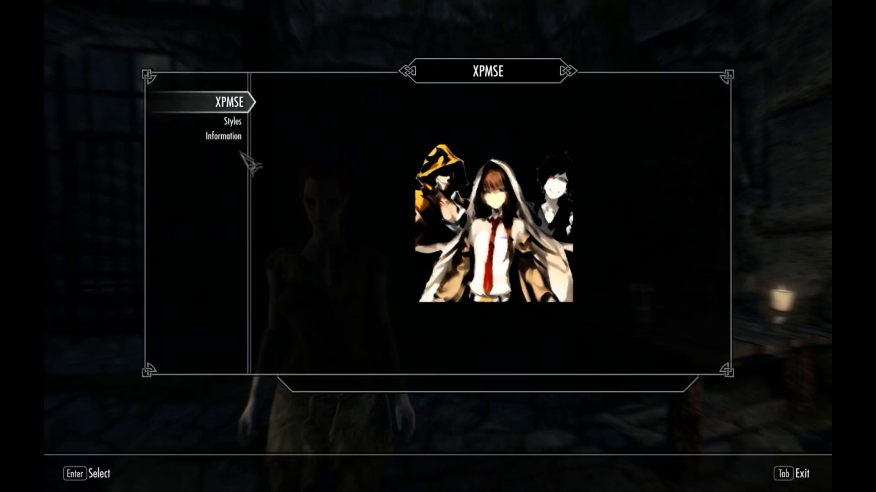
{"action": "left_click", "coordinate": [228, 136]}
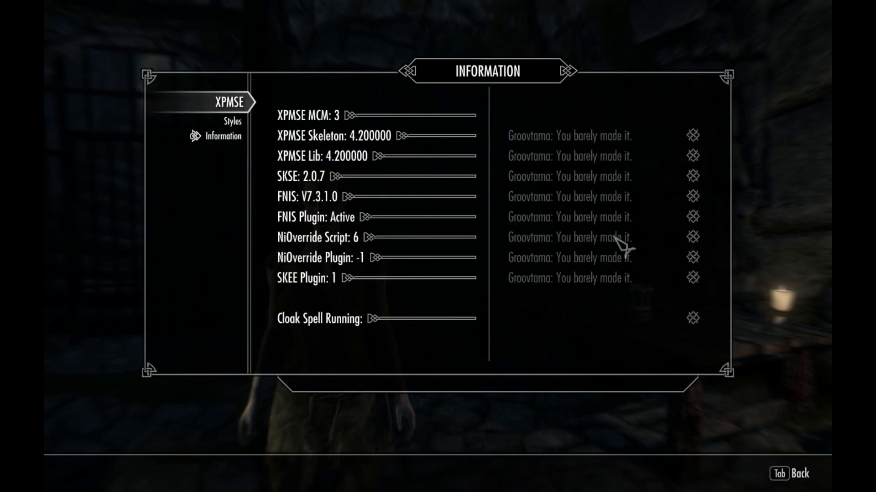
{"action": "key", "text": "Tab"}
{"action": "key", "text": "Tab"}
{"action": "key", "text": "Tab"}
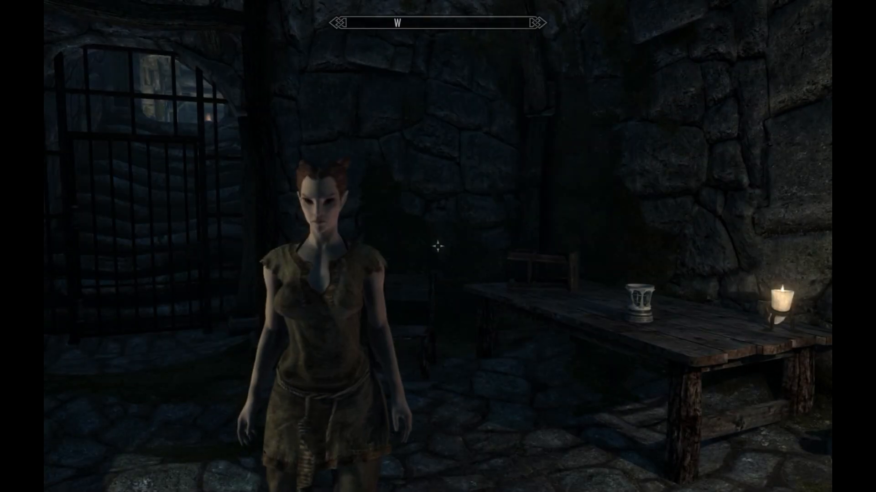
- Save the game with the Wood Elf character
{"action": "key", "text": "j"}
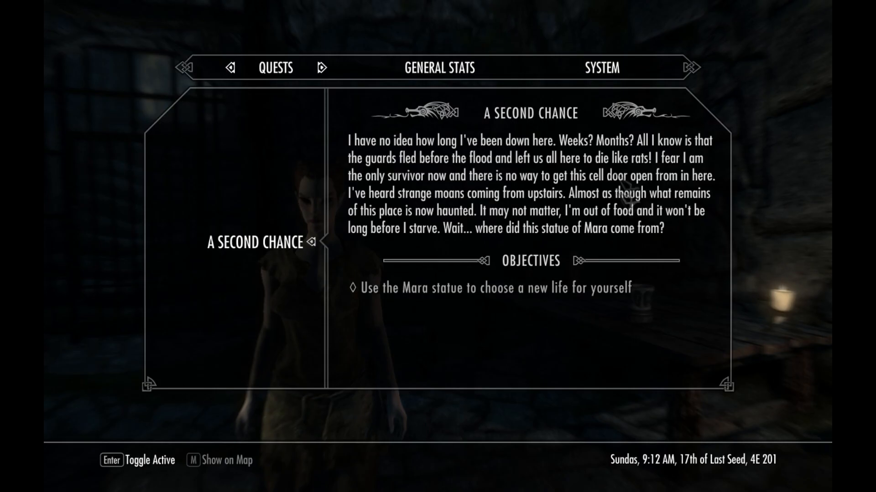
{"action": "left_click", "coordinate": [604, 70]}
{"action": "left_click", "coordinate": [273, 244]}
{"action": "left_click", "coordinate": [369, 146]}
{"action": "key", "text": "j"}
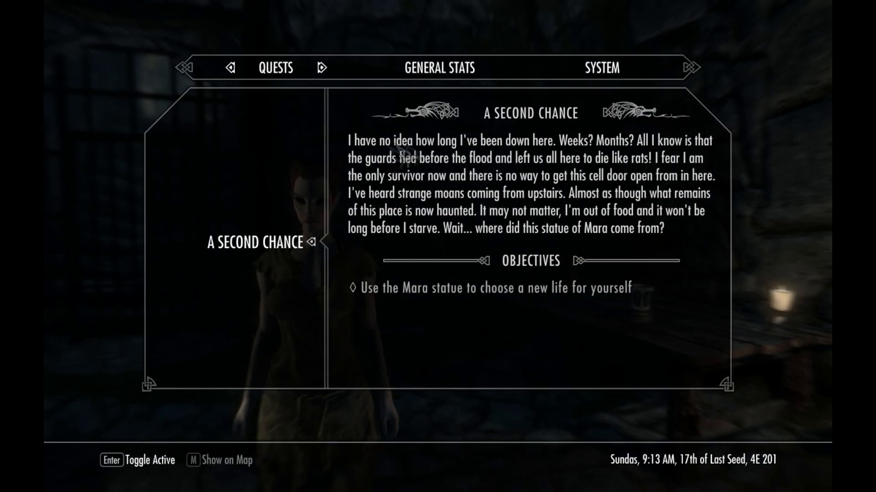
- Quit to the main menu and reload the saved game
{"action": "left_click", "coordinate": [608, 75]}
{"action": "scroll", "coordinate": [290, 257], "scroll_direction": "down", "scroll_amount": 3}
{"action": "scroll", "coordinate": [290, 260], "scroll_direction": "down", "scroll_amount": 5}
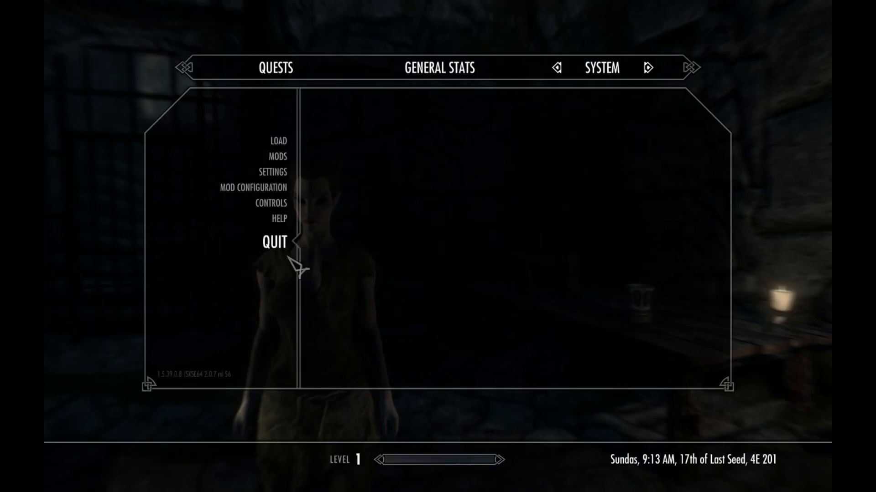
{"action": "left_click", "coordinate": [291, 262]}
{"action": "left_click", "coordinate": [352, 243]}
{"action": "key", "text": "Return"}
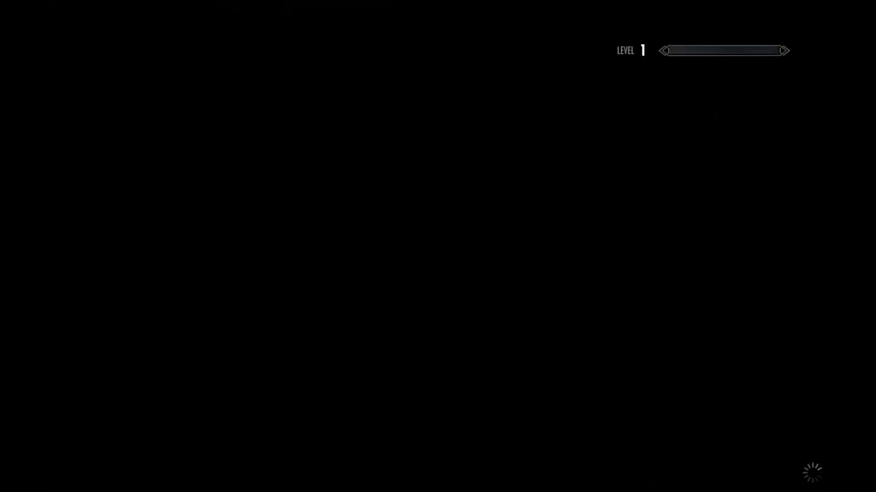
{"action": "left_click", "coordinate": [776, 359]}
{"action": "key", "text": "Return"}
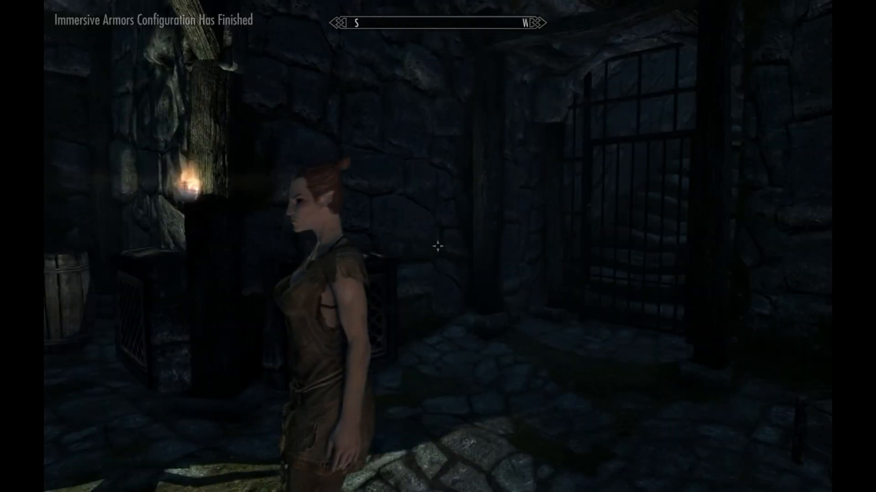
- Turn the character towards the Mara statue and bring up the options for quitting the game
{"action": "key", "text": "w"}
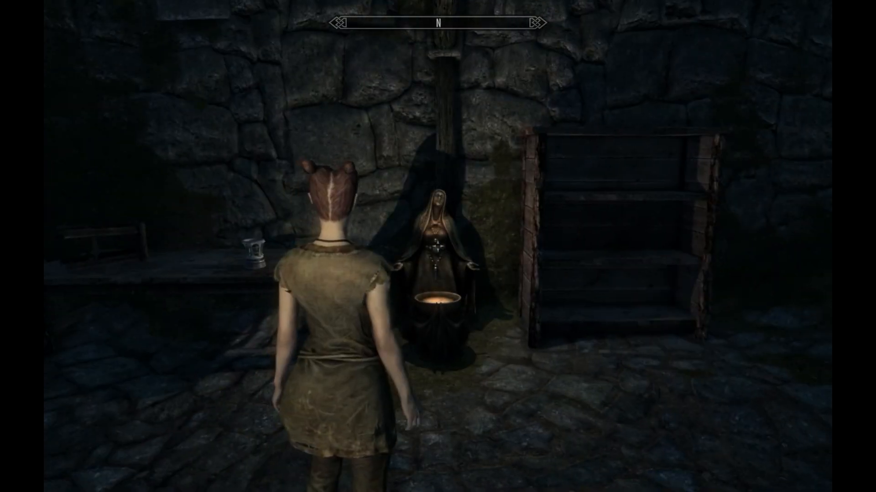
{"action": "key", "text": "j"}
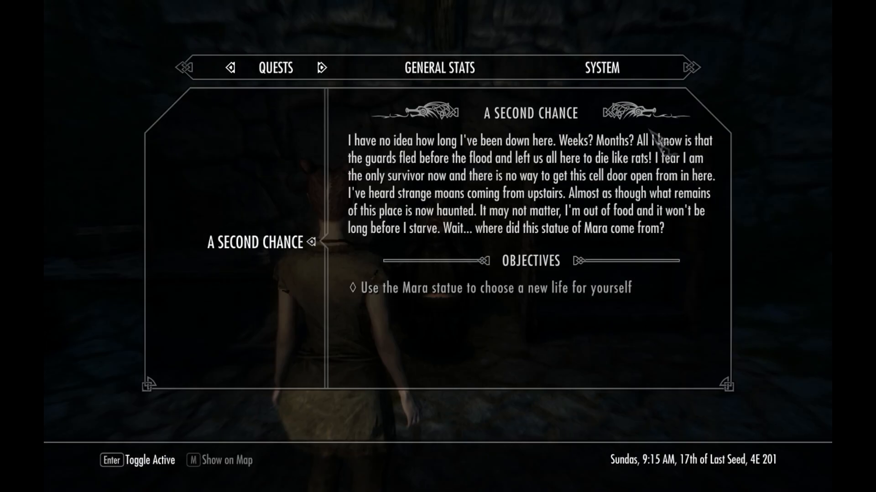
{"action": "left_click", "coordinate": [614, 69]}
{"action": "left_click", "coordinate": [279, 242]}
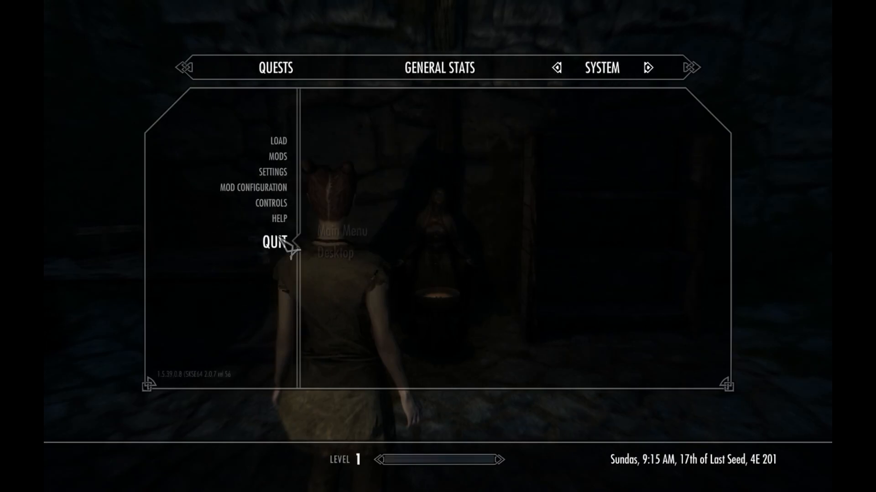